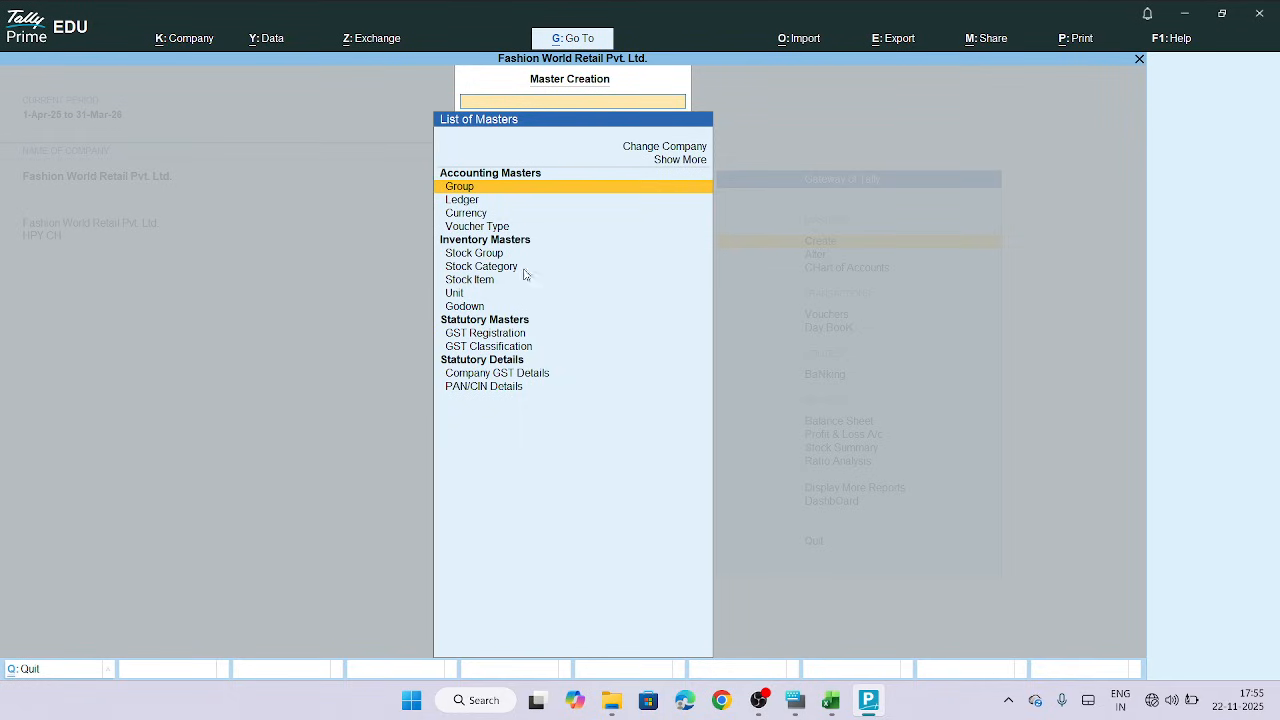
Open the Stock Category creation form
left_click(476, 268)
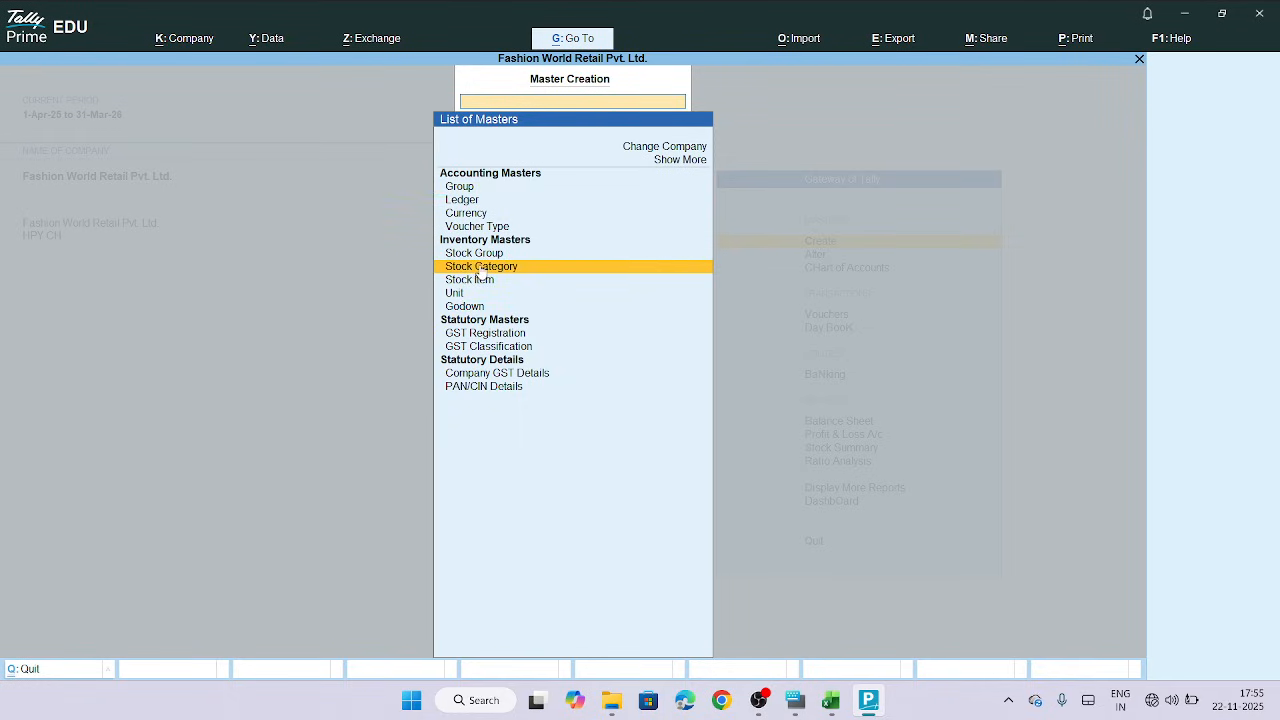
left_click(478, 268)
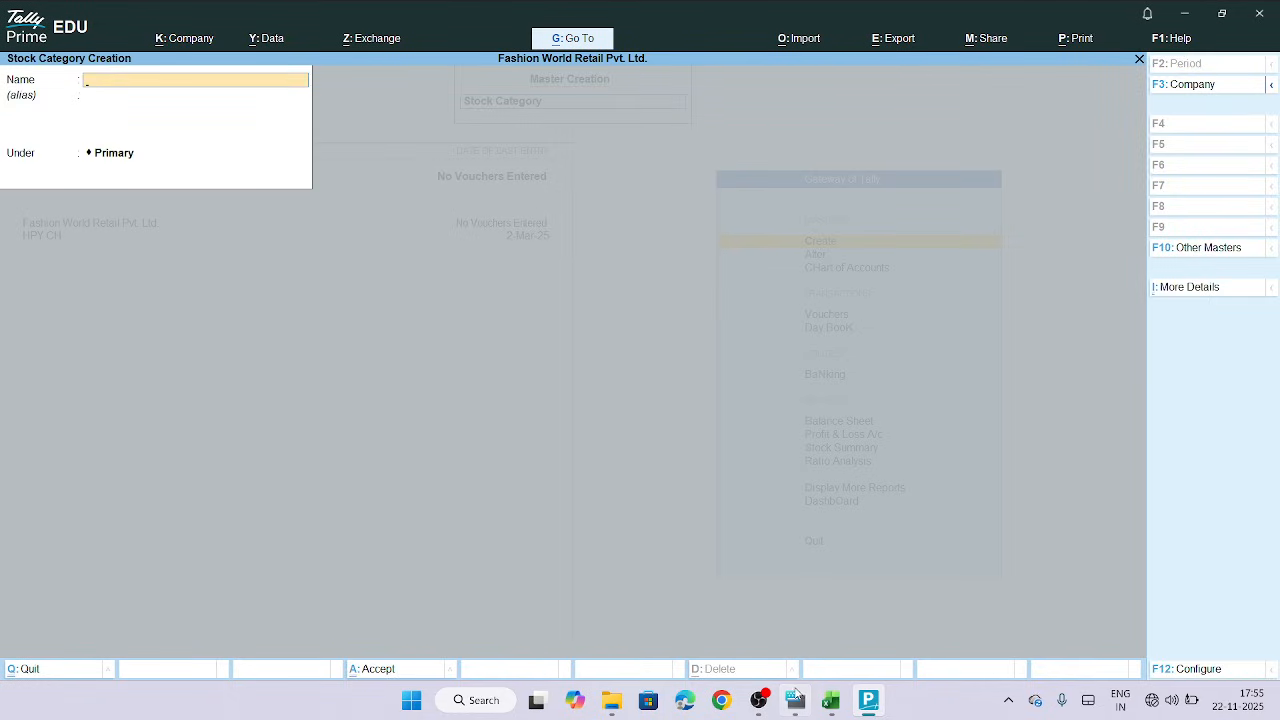
left_click(830, 702)
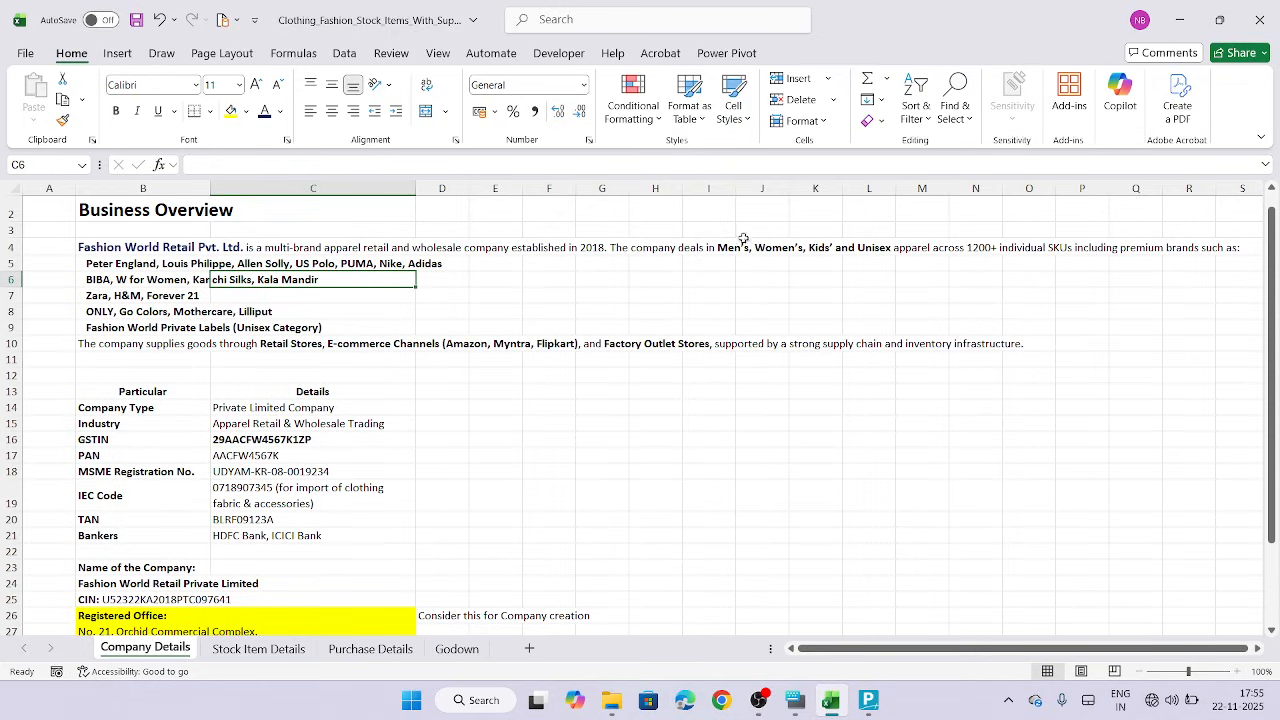
left_click(869, 705)
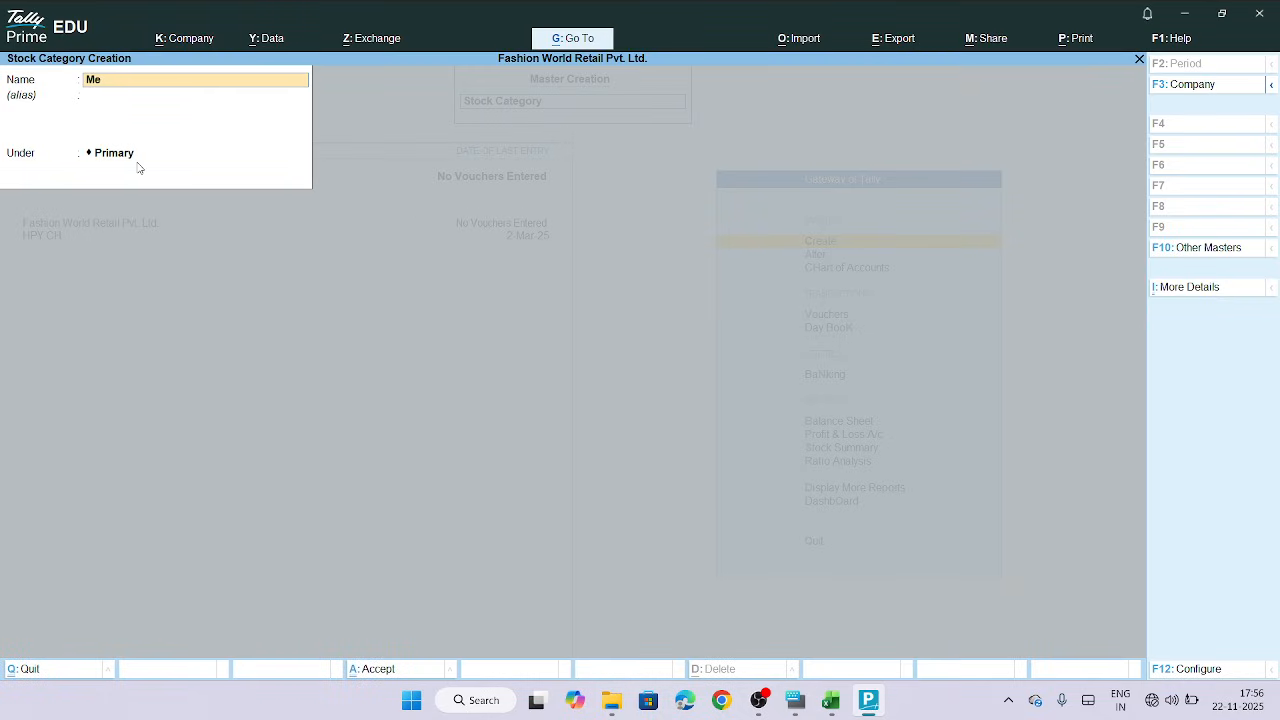
Create a stock category named Men's under Primary
key("Return")
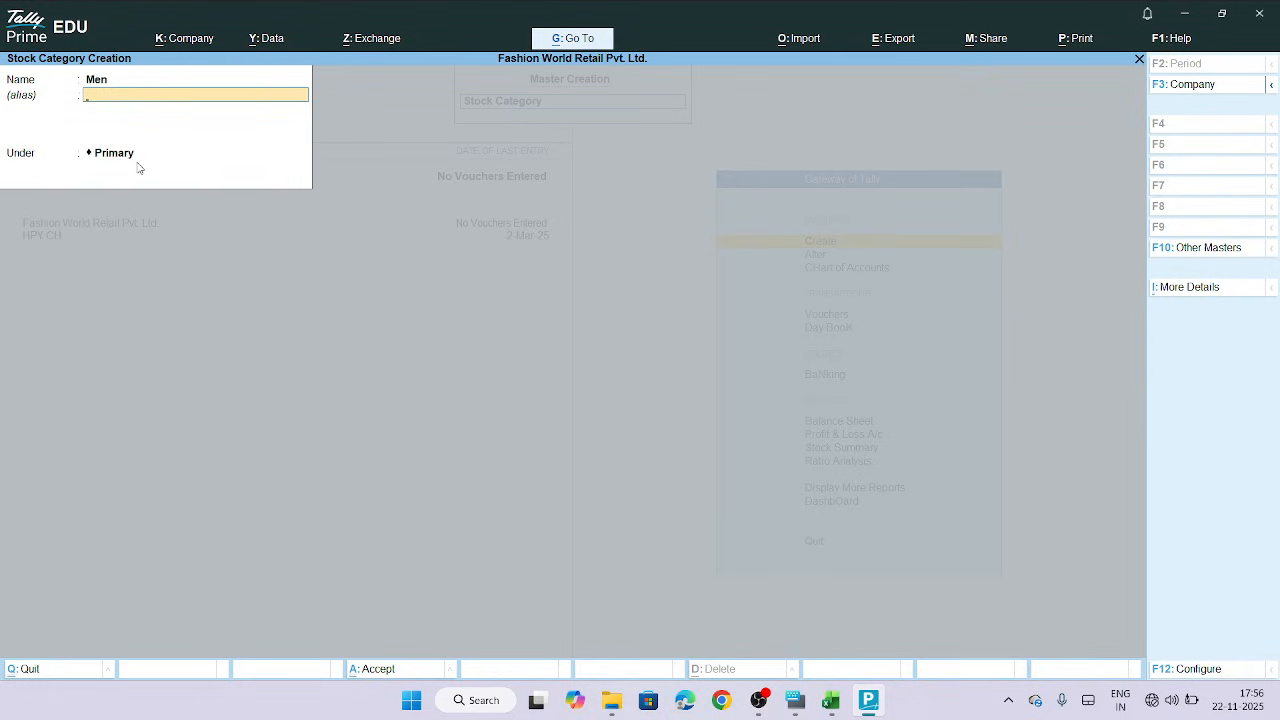
key("BackSpace")
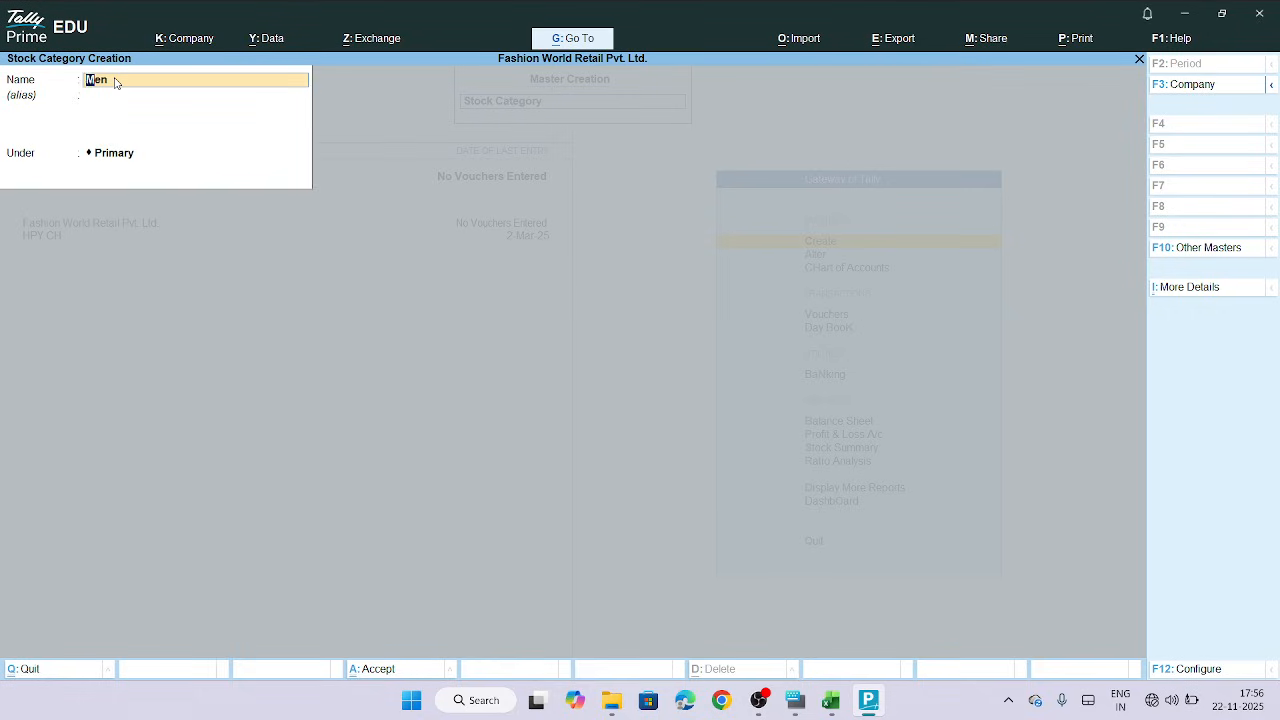
key("BackSpace")
key("BackSpace")
key("BackSpace")
key("Return")
key("Return")
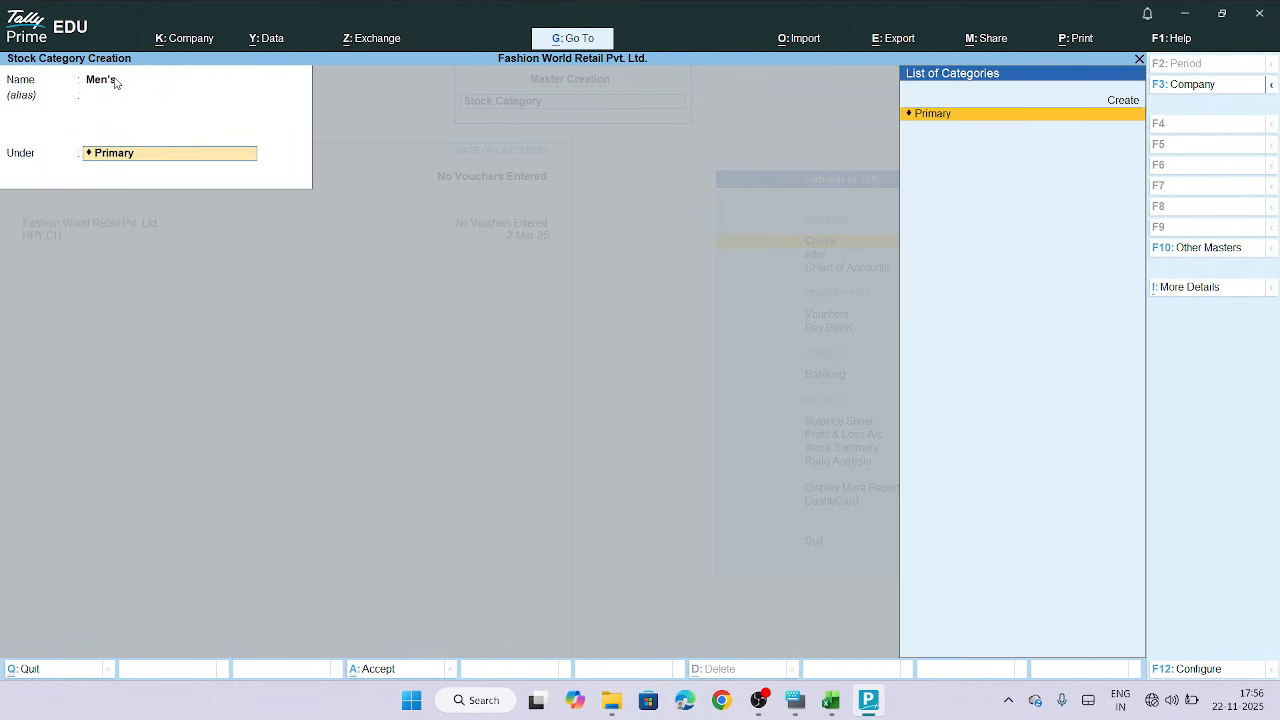
key("Return")
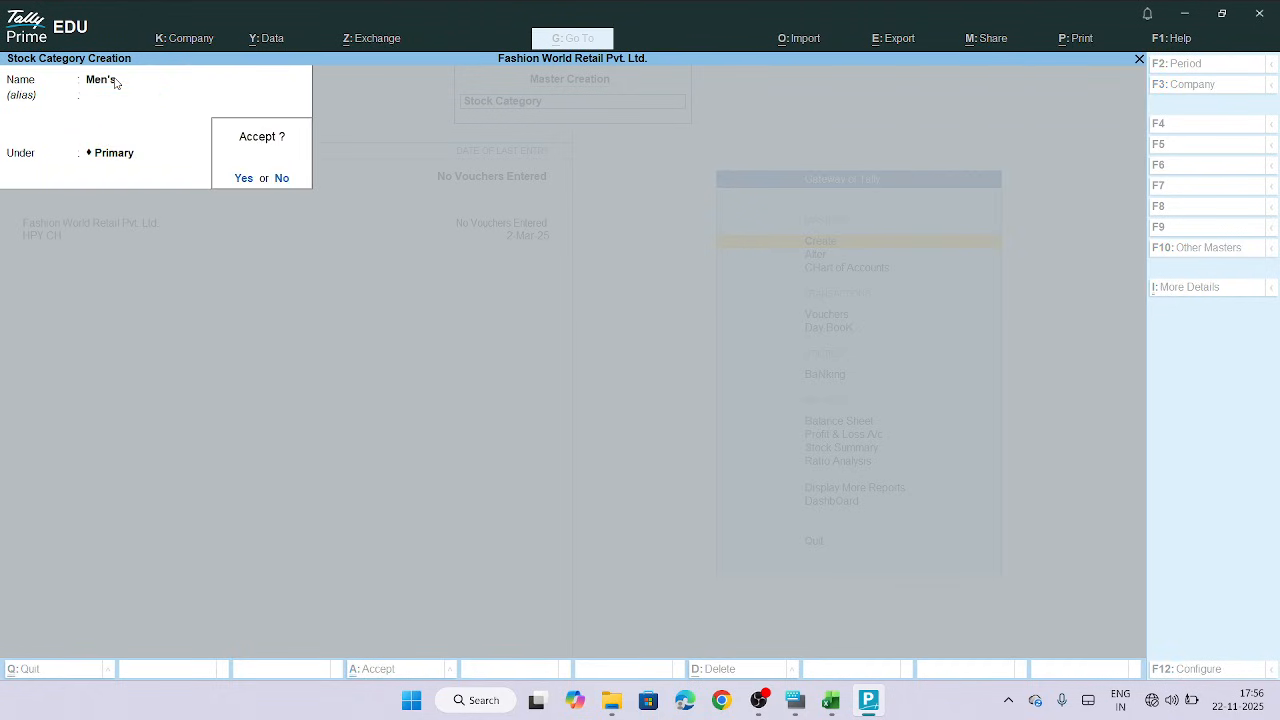
key("Return")
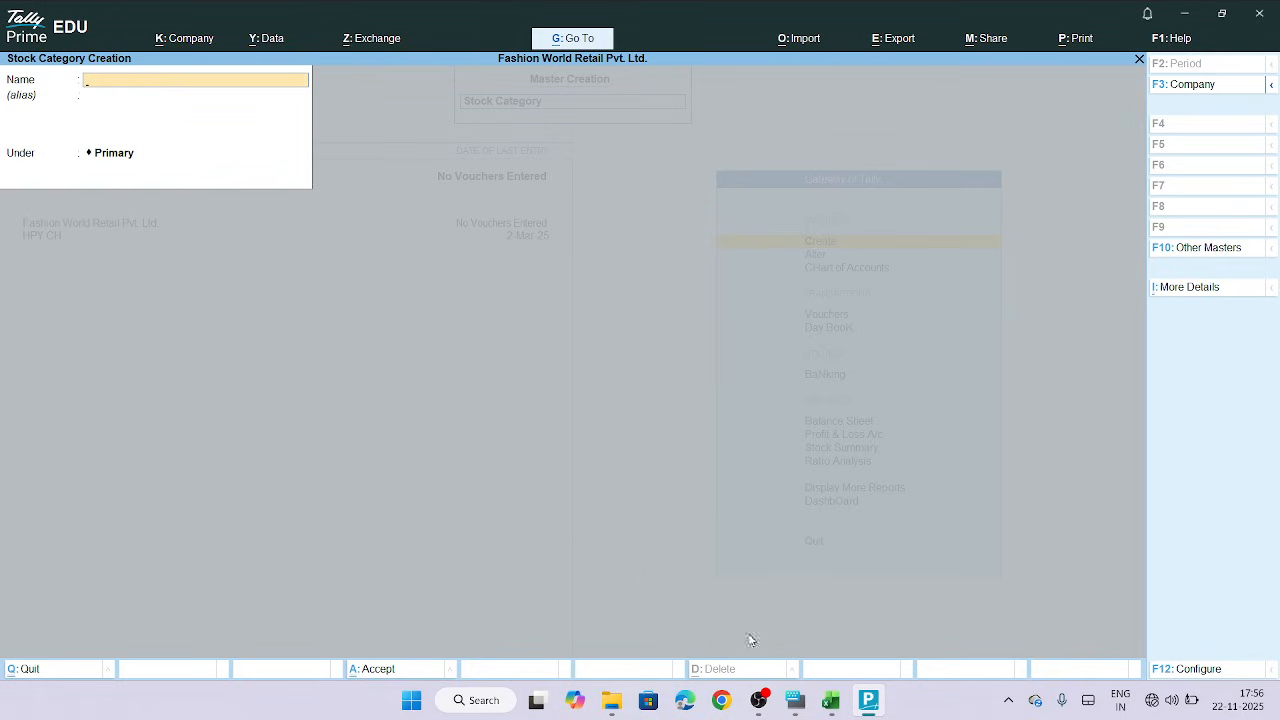
Review the Sub Category column on the Stock Item Details sheet of the spreadsheet
left_click(830, 700)
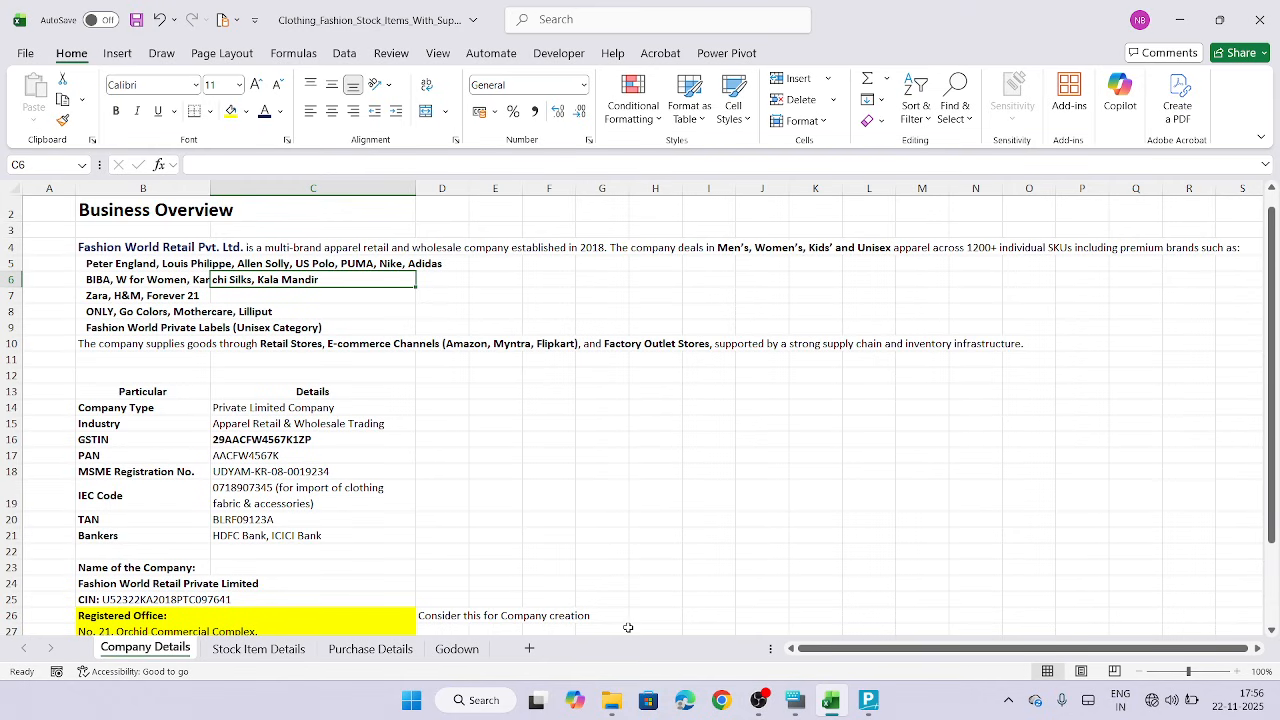
left_click(258, 648)
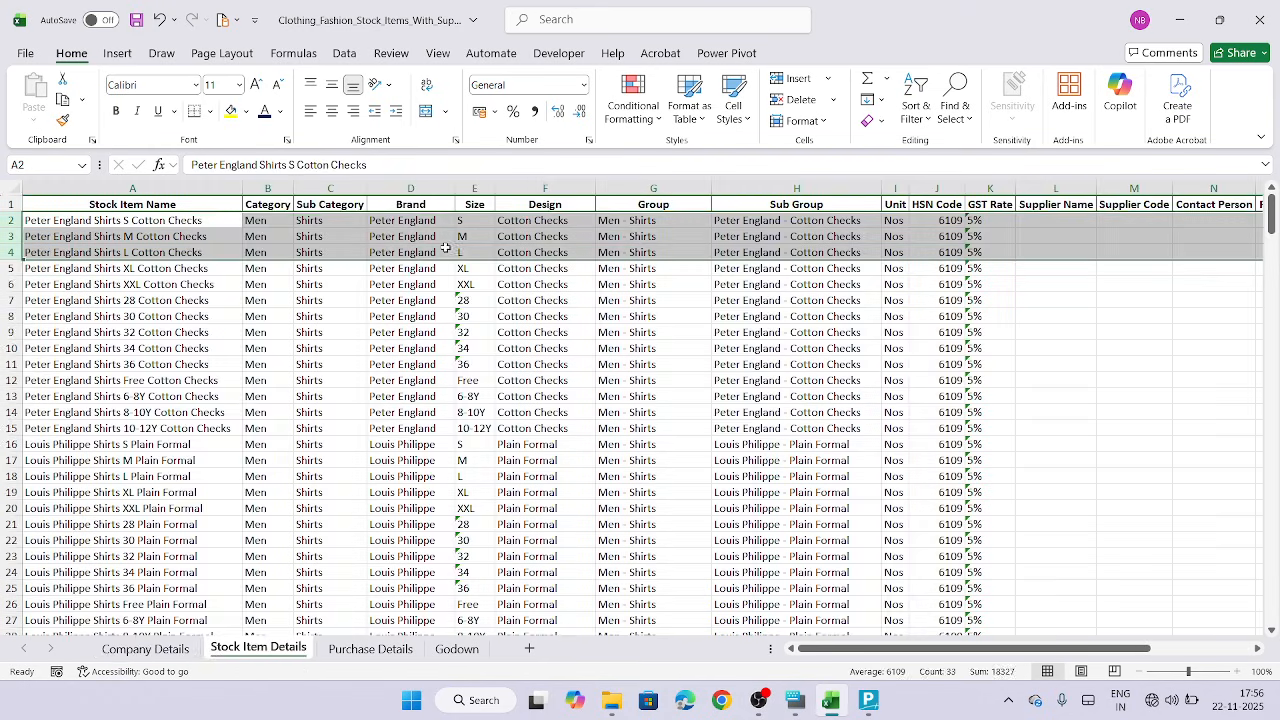
left_click(330, 188)
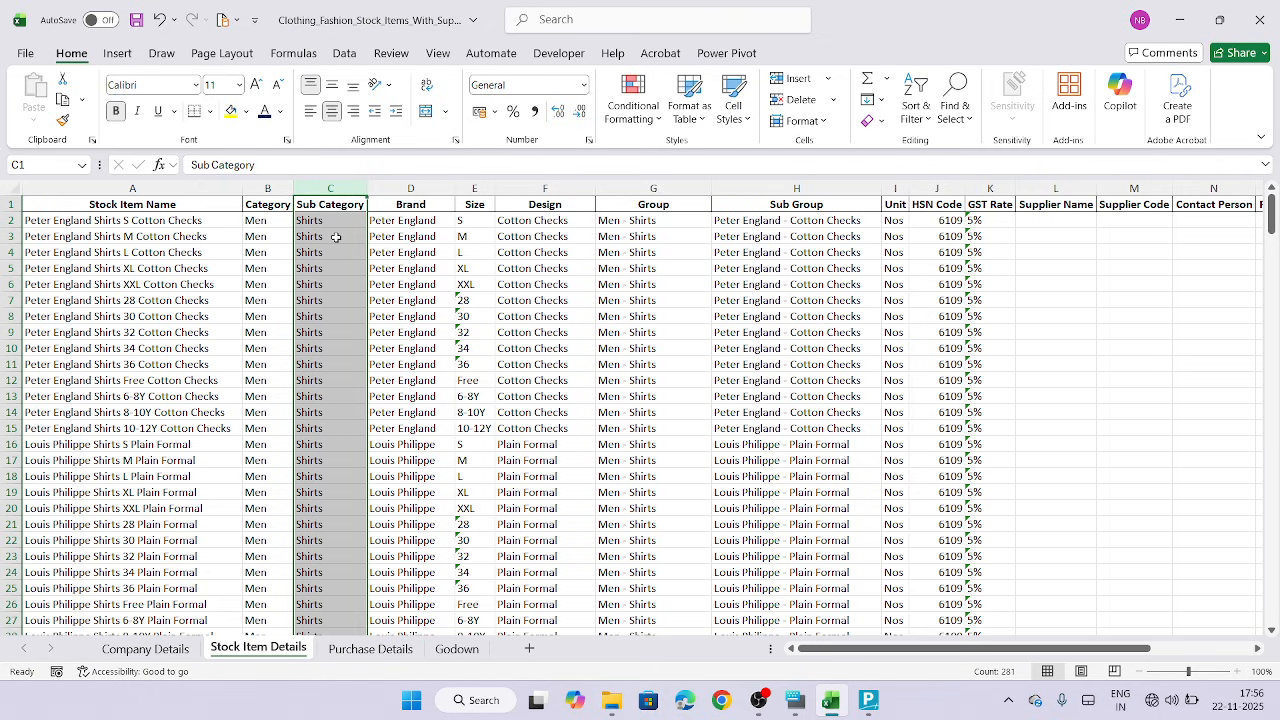
scroll(336, 237, "down", 13)
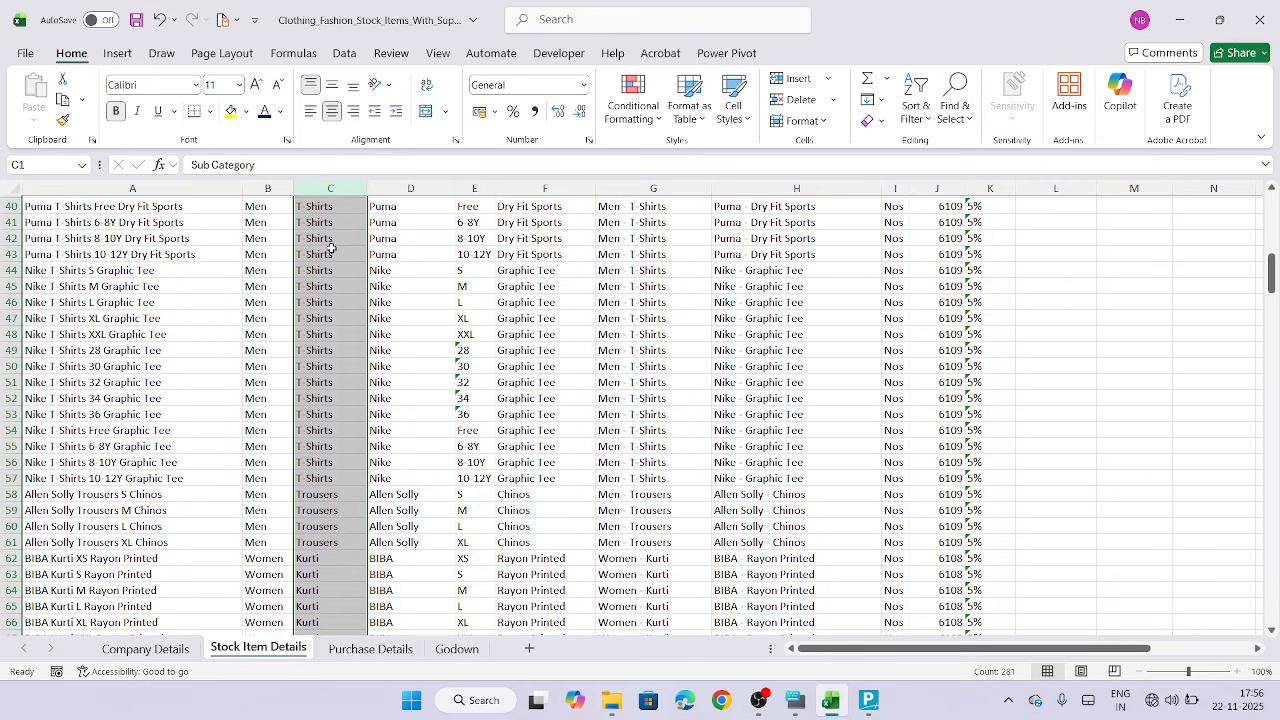
scroll(322, 360, "down", 3)
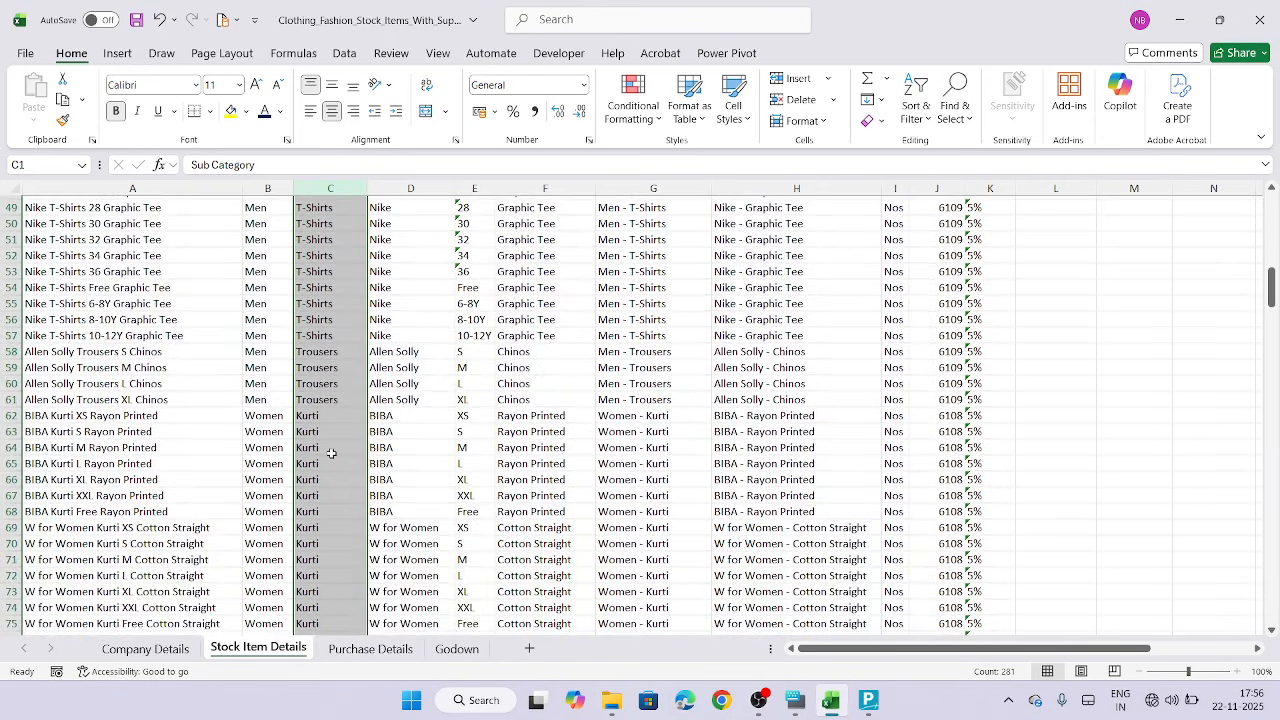
scroll(331, 453, "down", 6)
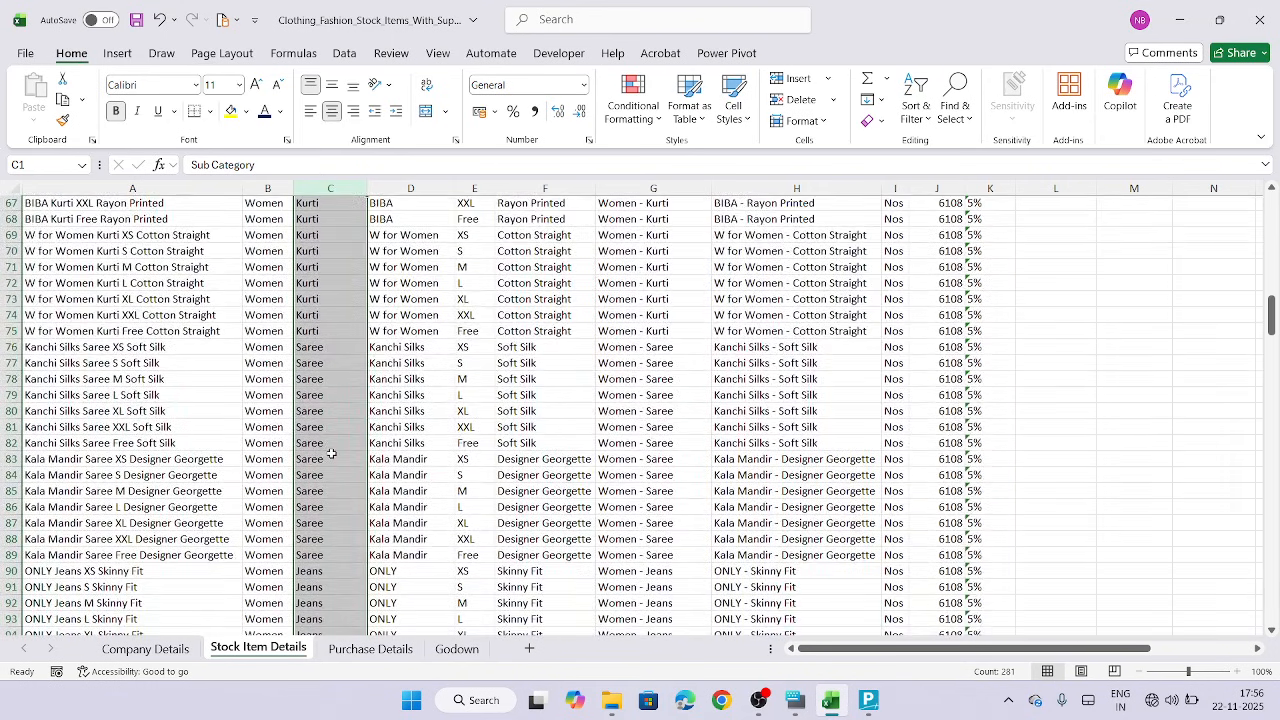
scroll(331, 453, "up", 20)
Bold the first three stock item rows, rows 2 to 4
left_click(326, 222)
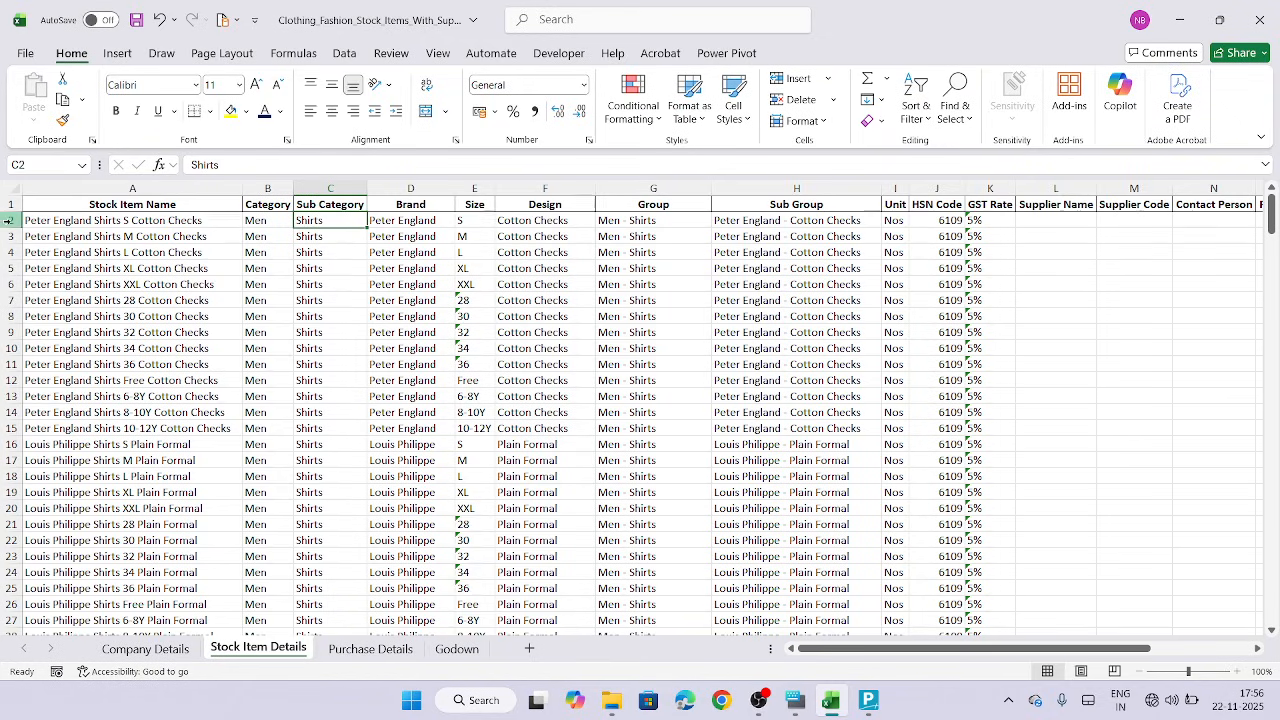
left_click_drag(8, 220, 8, 254)
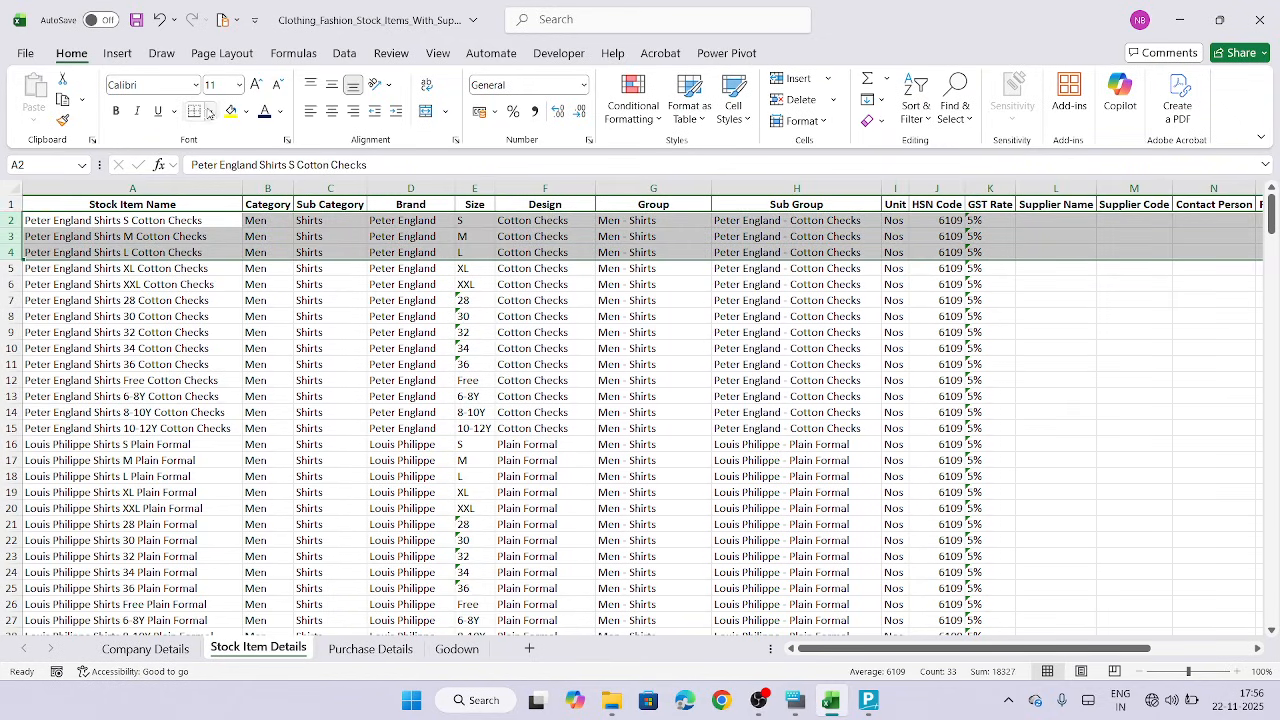
left_click(115, 111)
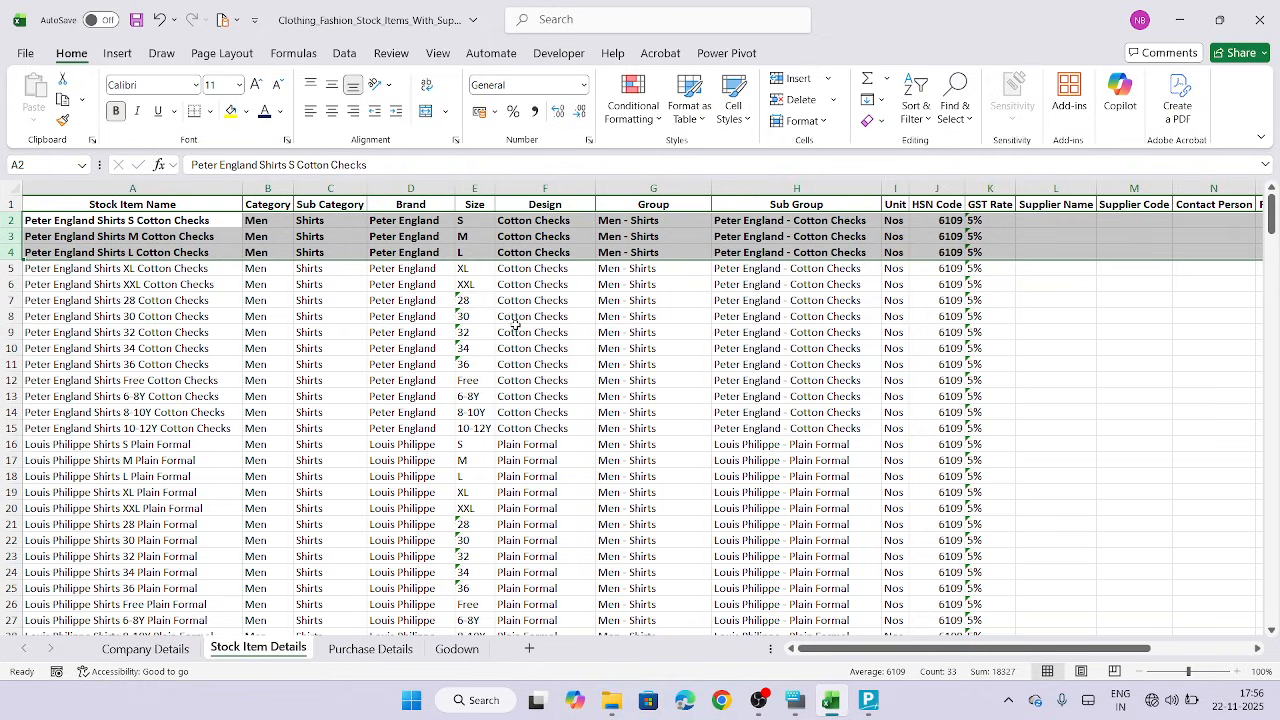
Copy the Sub Category value Shirts from cell C2
left_click(445, 329)
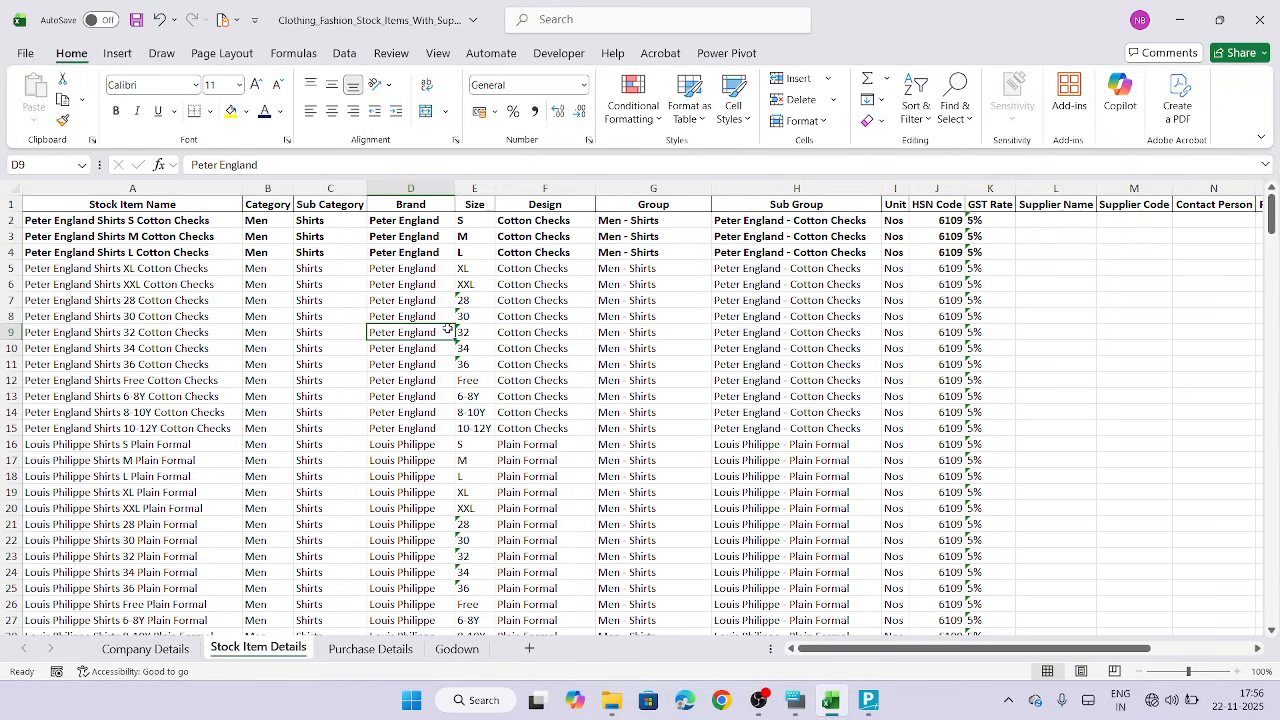
left_click(330, 221)
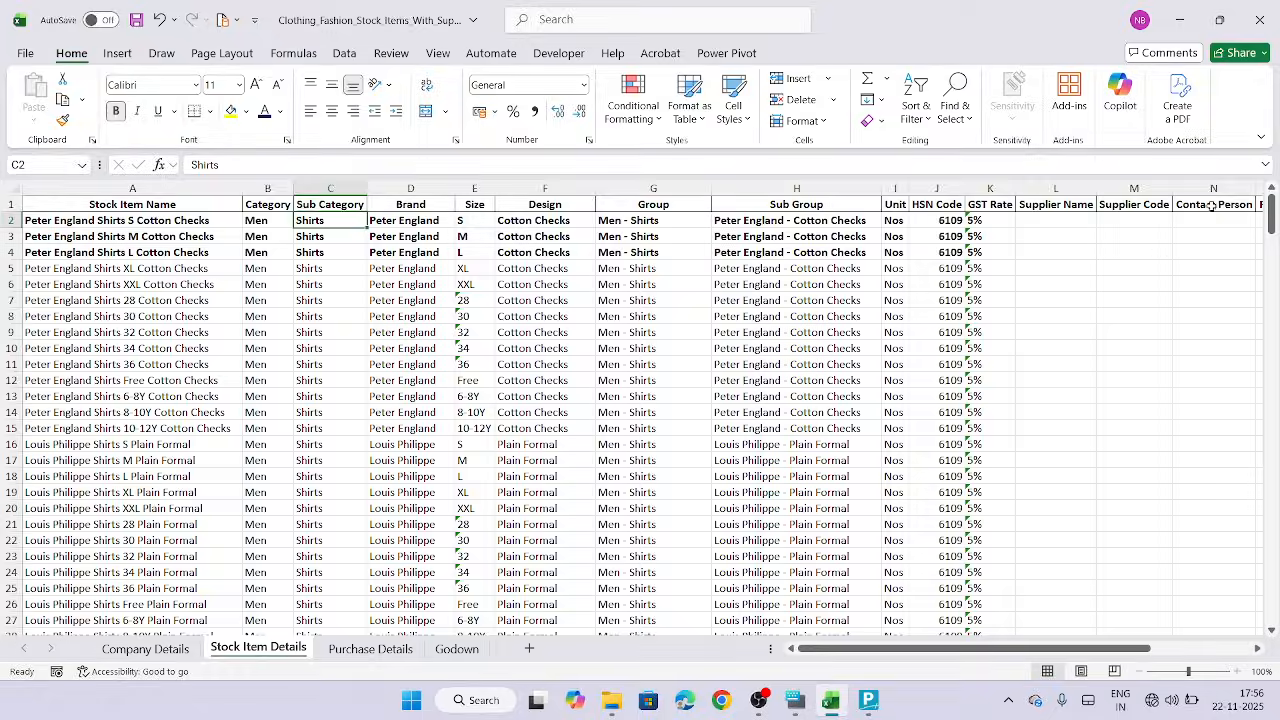
left_click(869, 703)
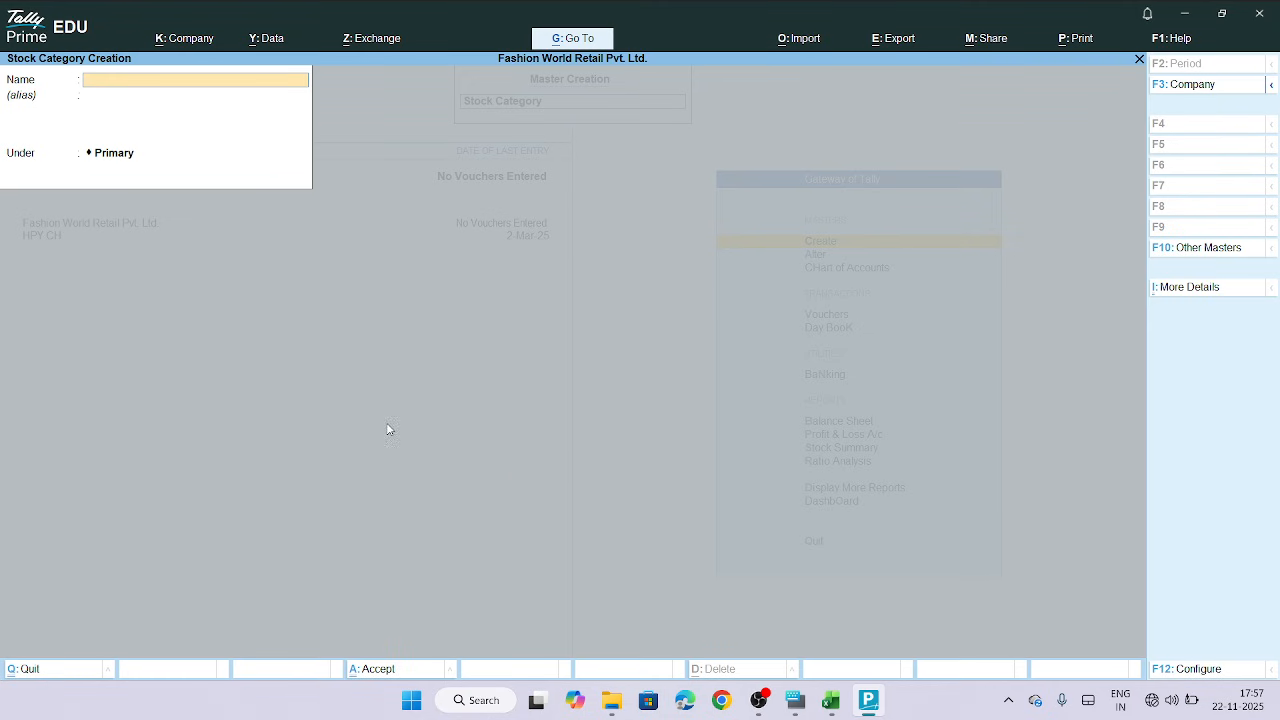
left_click(830, 700)
key("ctrl+c")
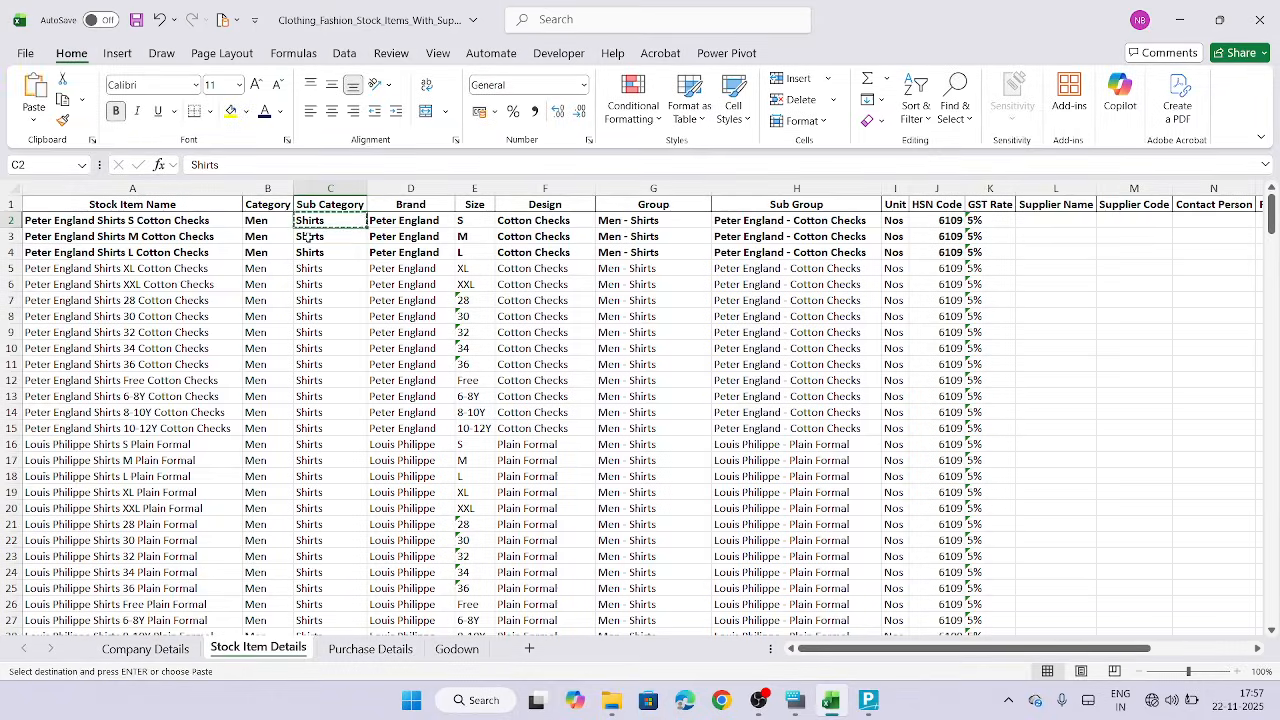
Create a stock category named Shirts under Men's using the copied value
left_click(872, 700)
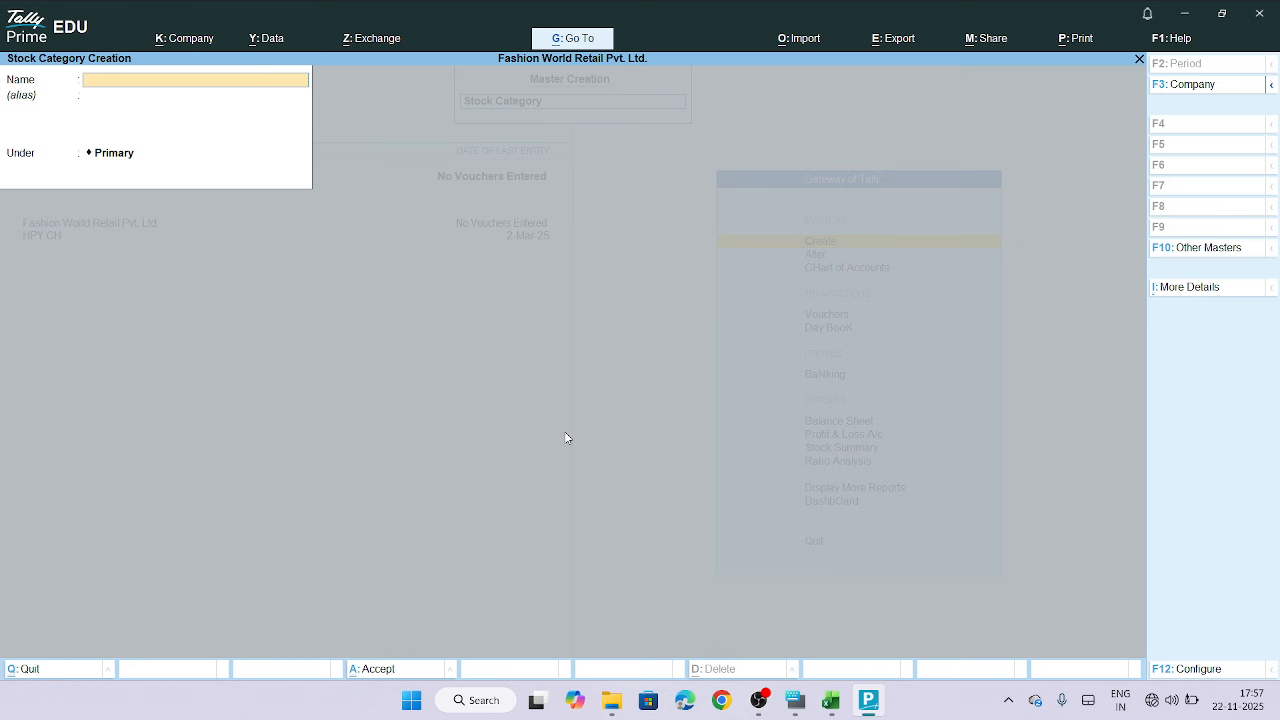
key("ctrl+v")
key("Return")
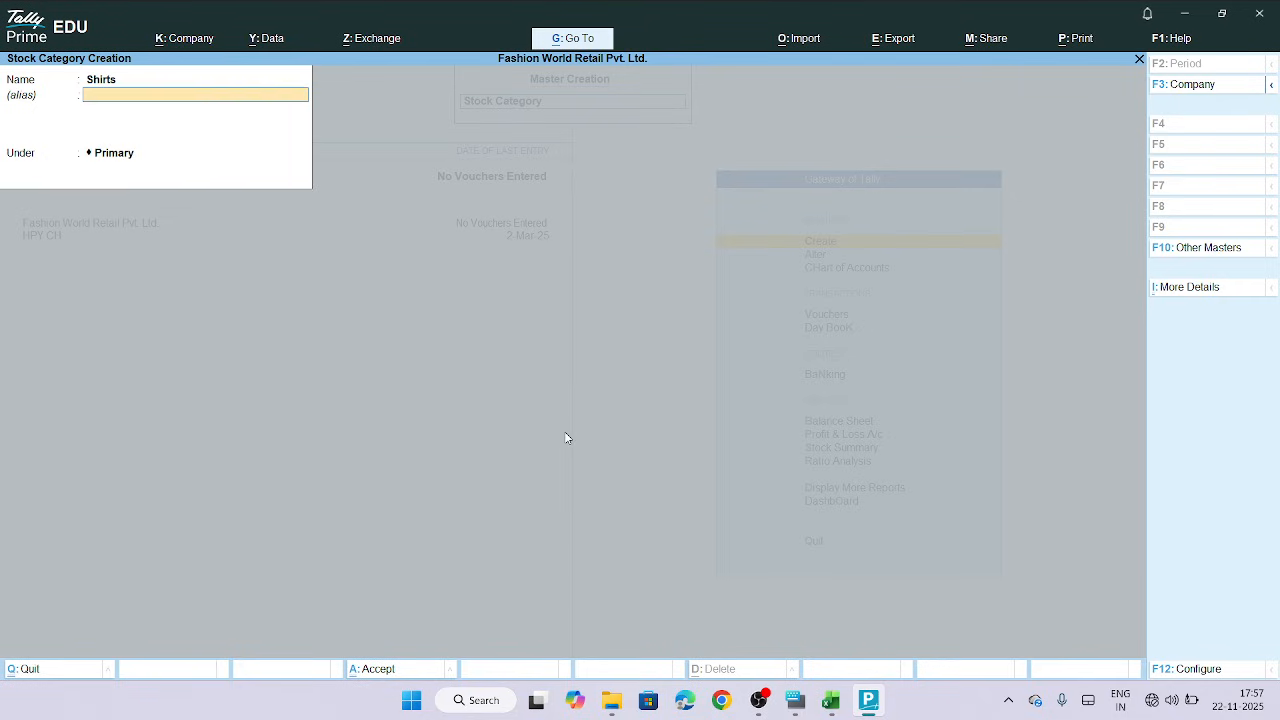
key("Return")
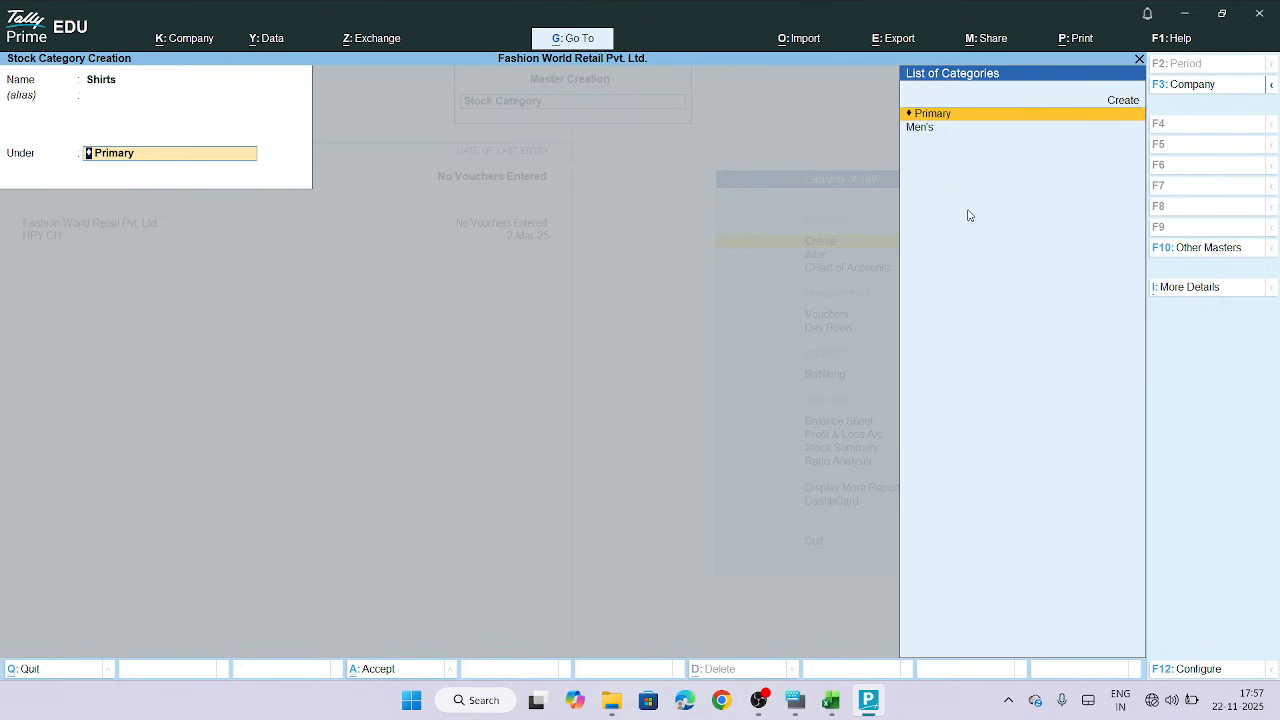
left_click(910, 128)
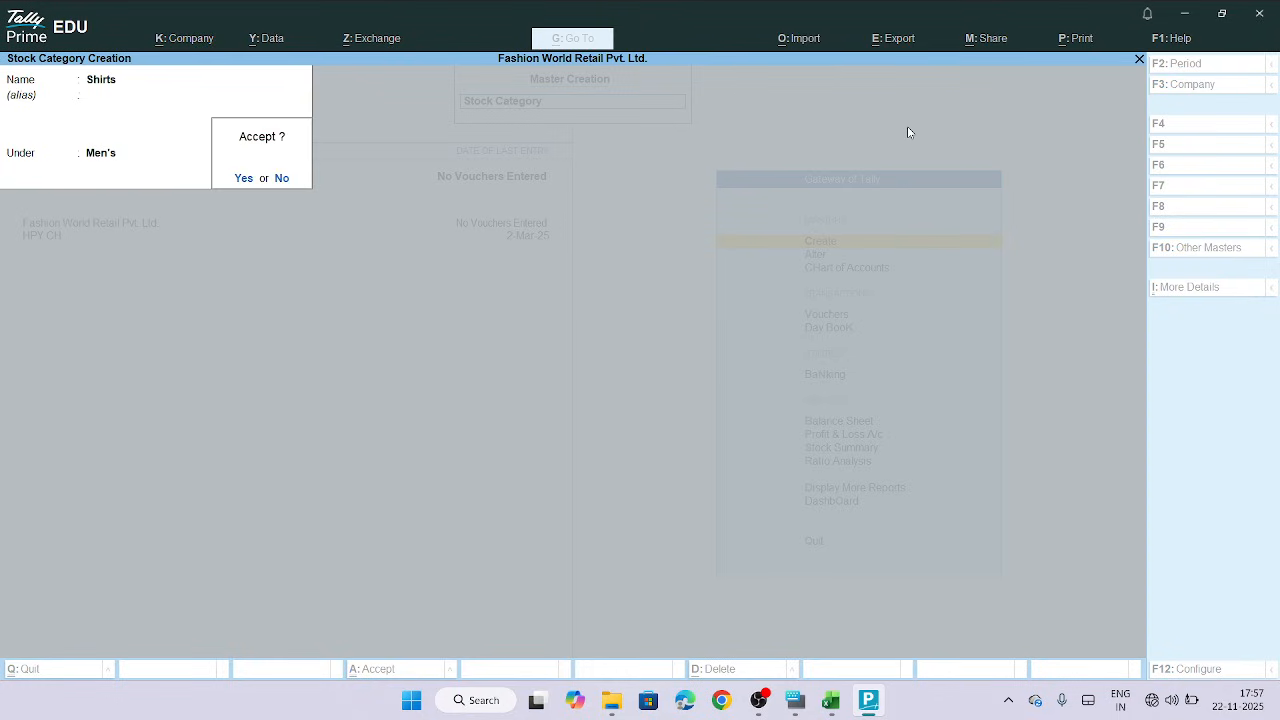
key("Return")
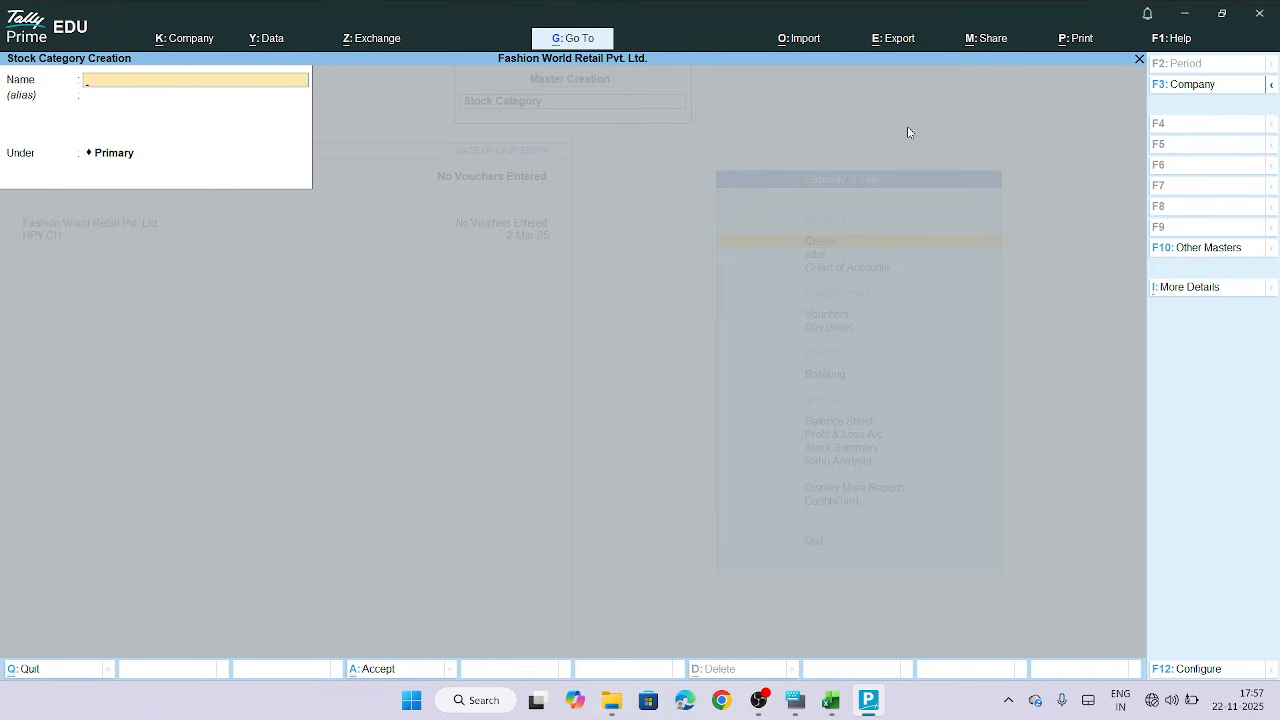
Leave category creation and open the Stock Group creation form
key("Escape")
key("Return")
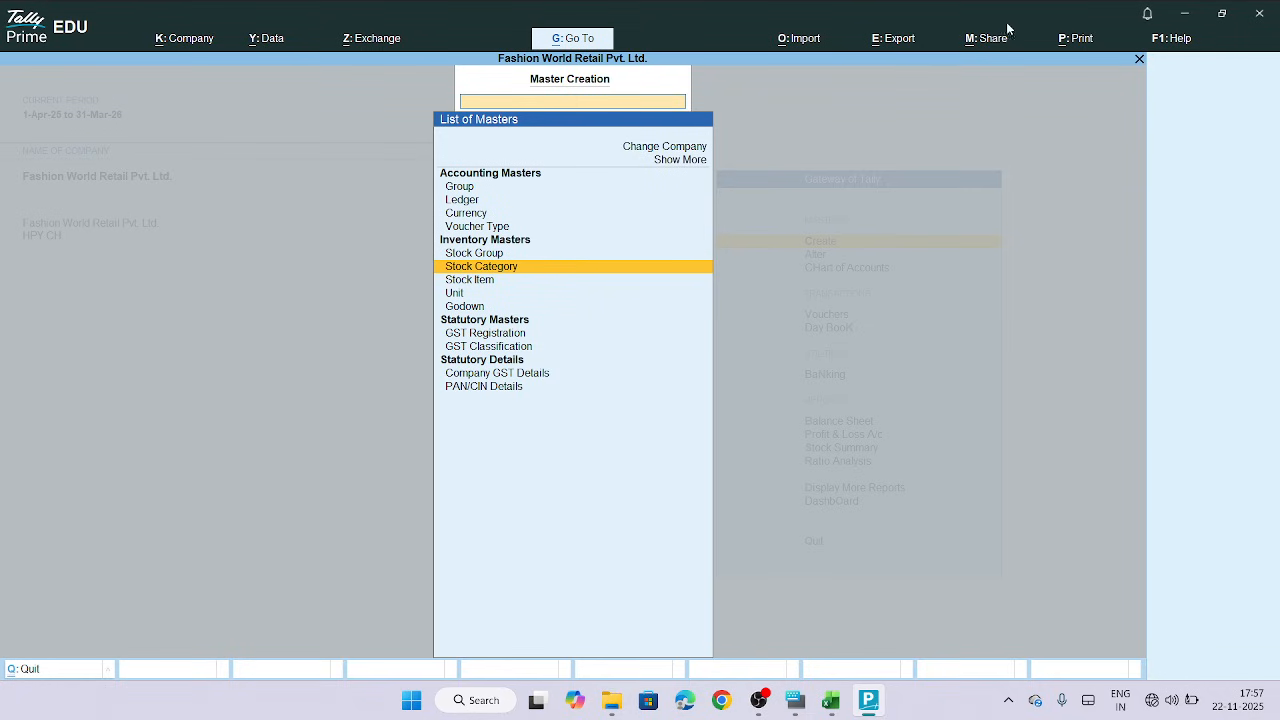
left_click(482, 255)
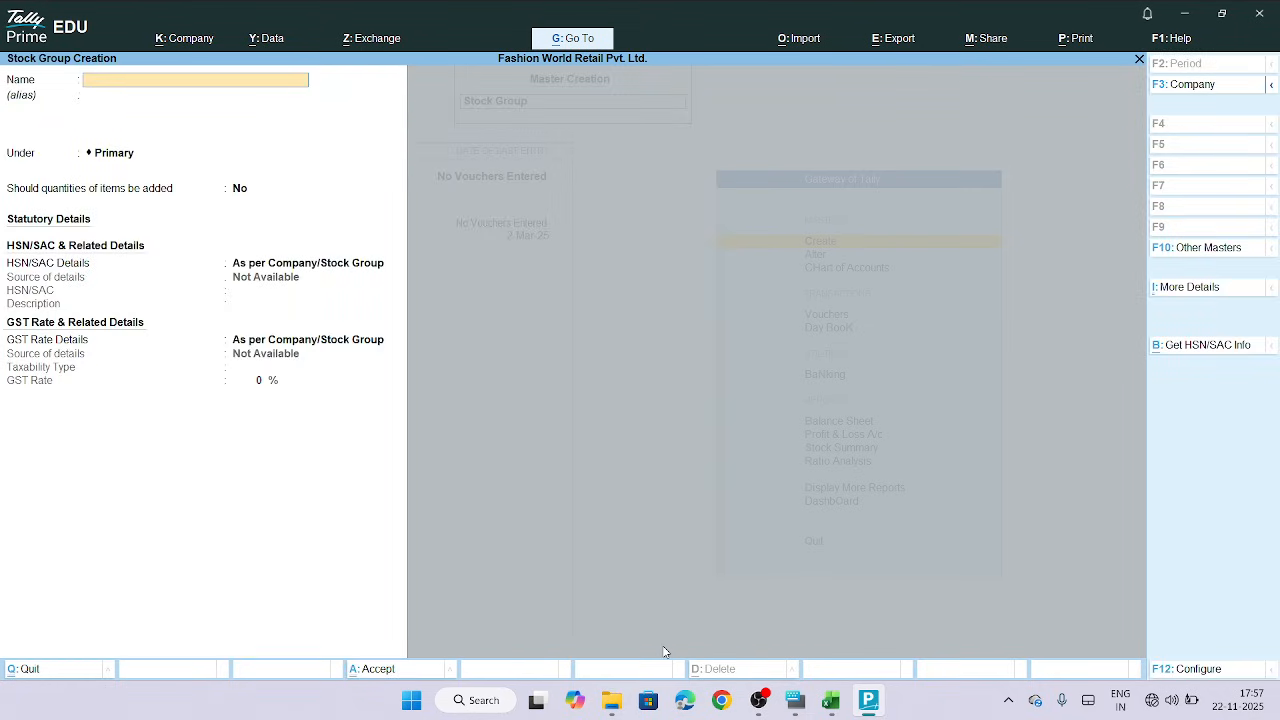
Copy the Group value Men - Shirts from cell G2 of the spreadsheet
left_click(830, 710)
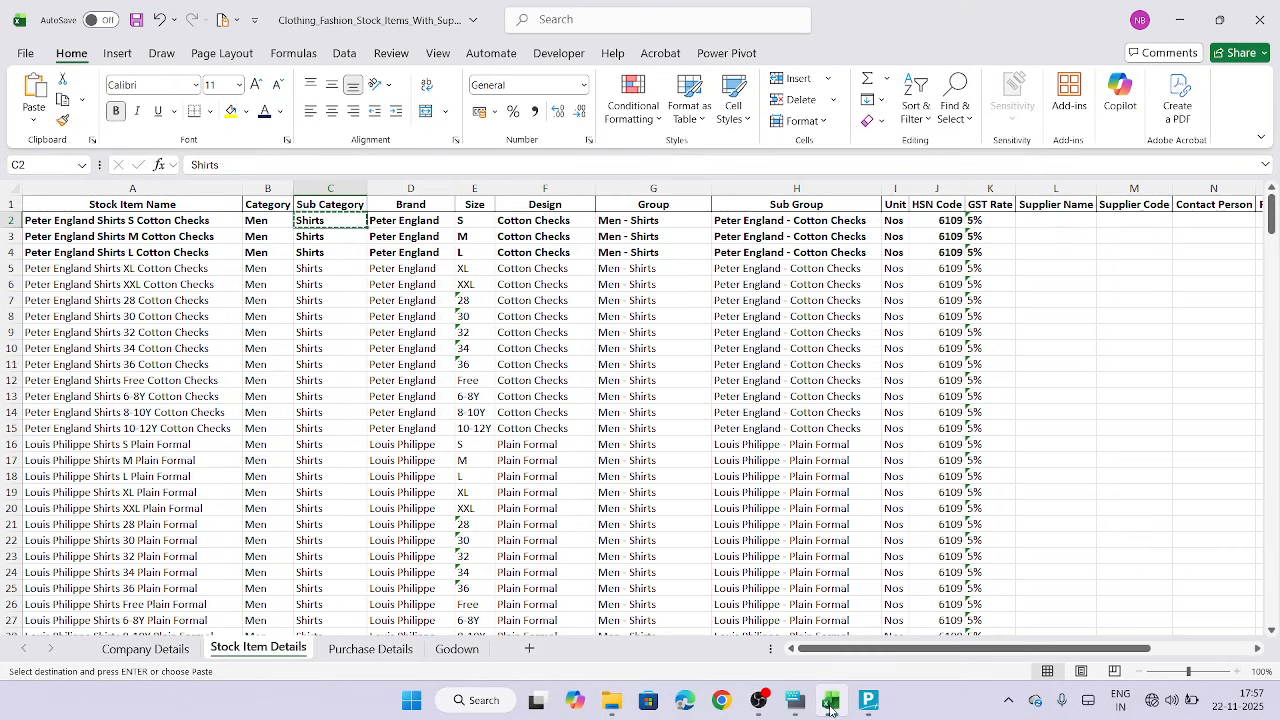
left_click(648, 182)
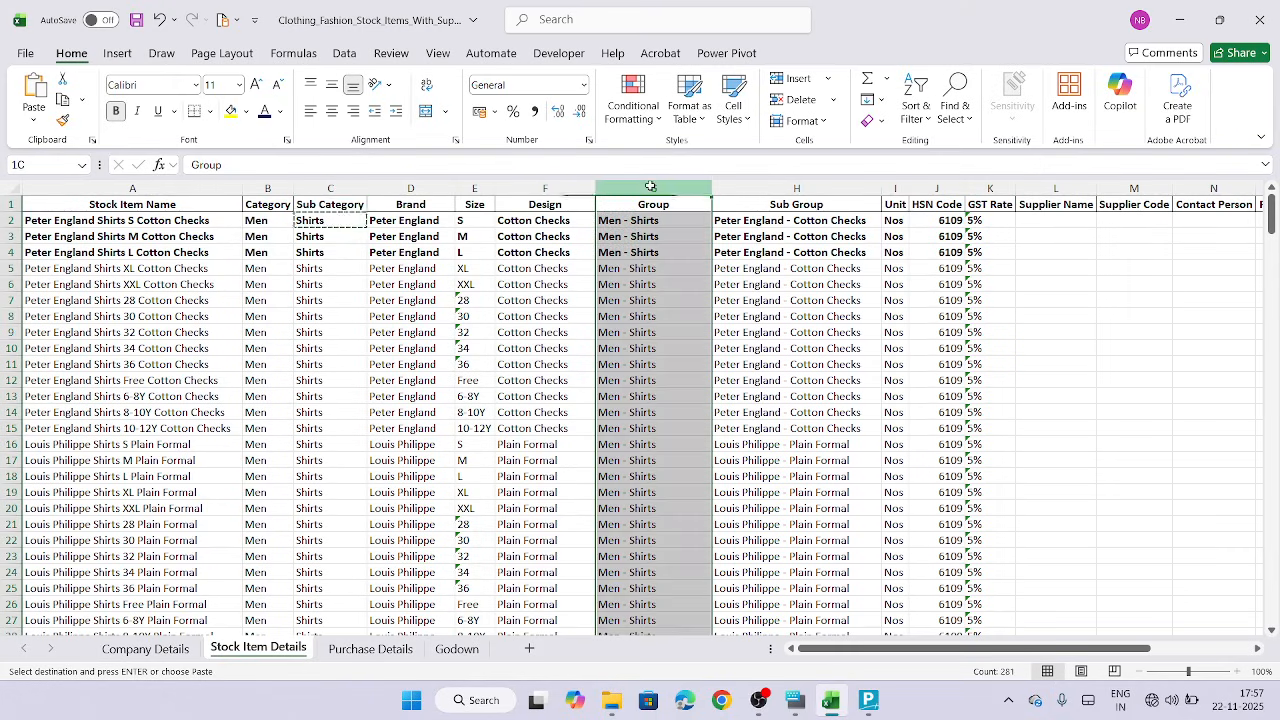
left_click(635, 220)
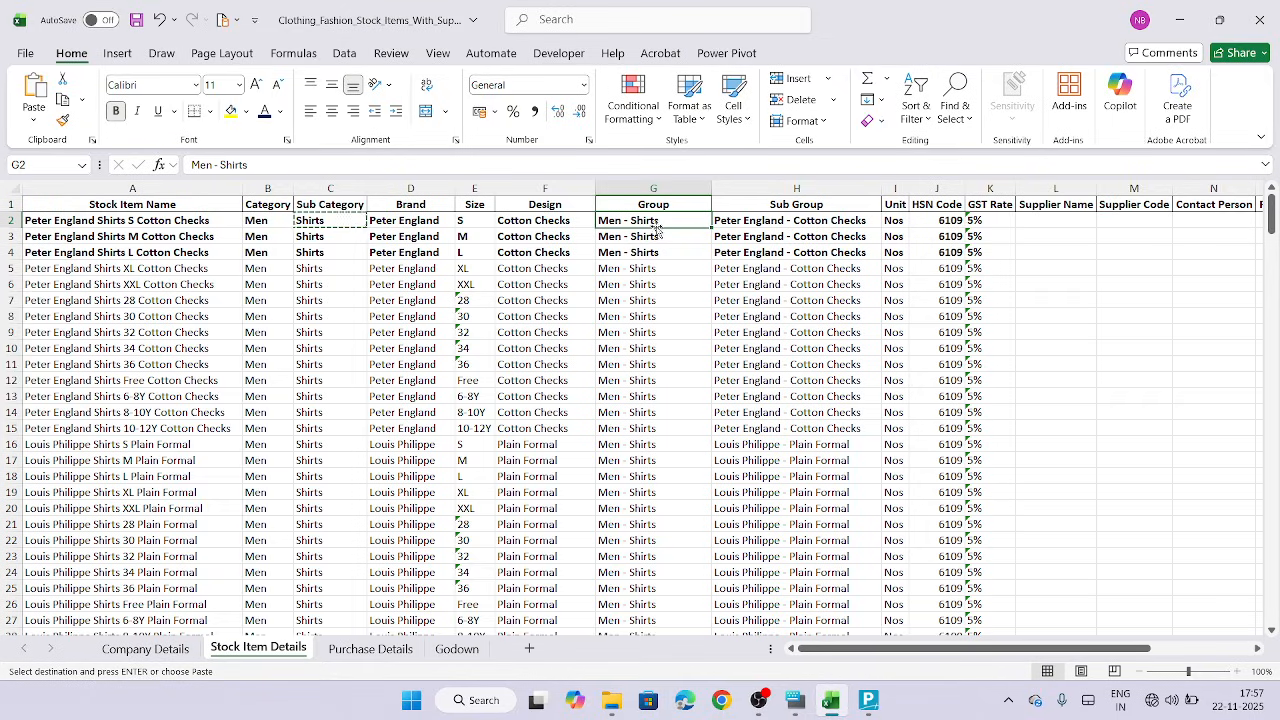
key("ctrl+c")
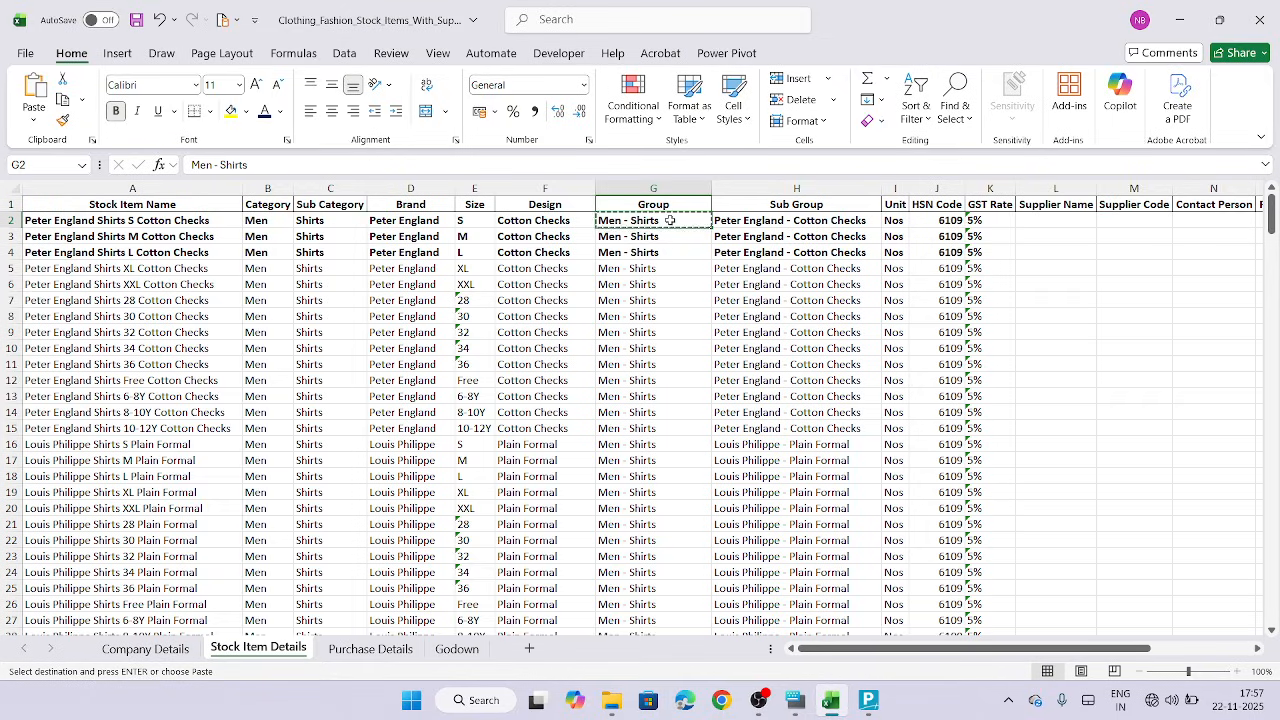
Paste Men - Shirts as the new stock group's name
left_click(868, 700)
key("ctrl+v")
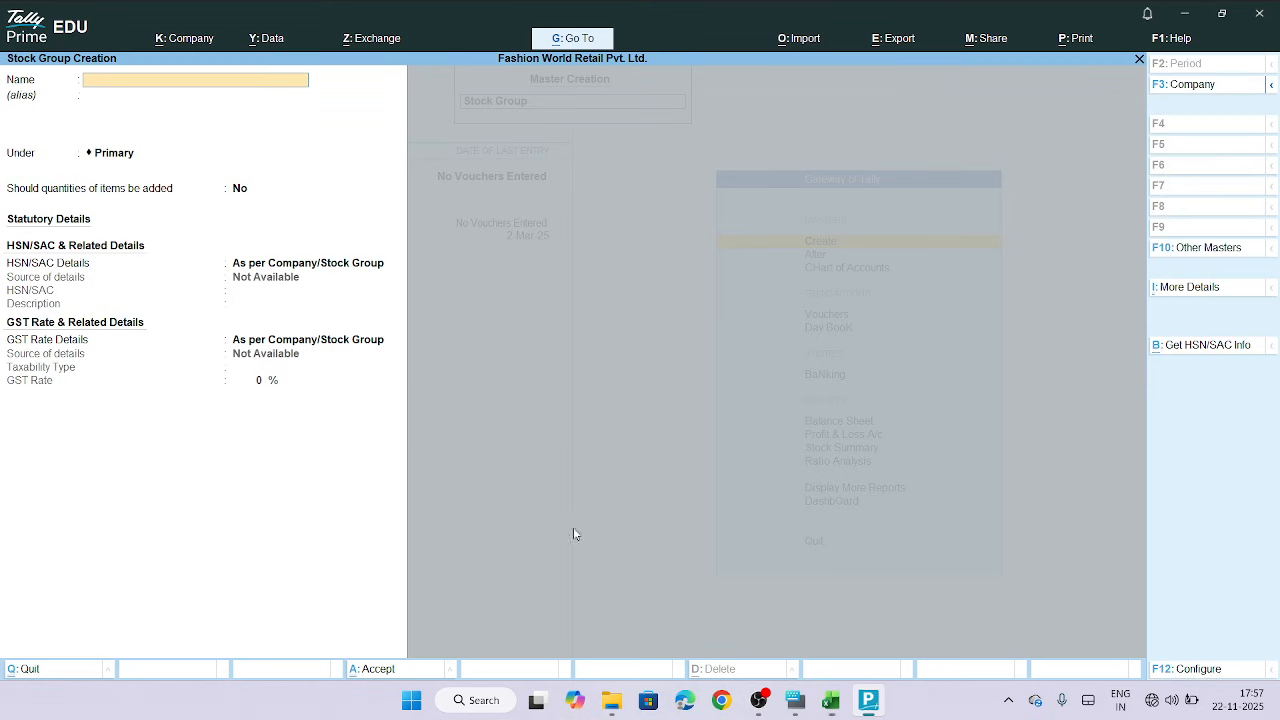
key("Return")
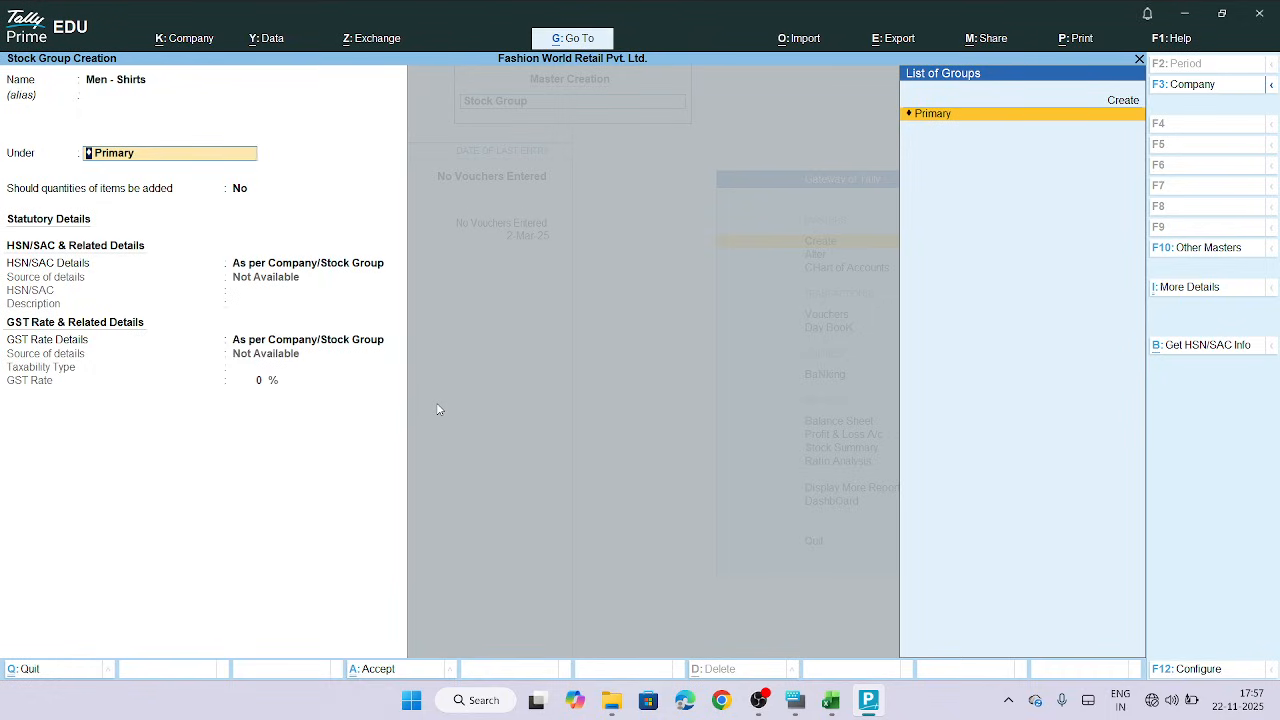
Save the Men - Shirts stock group under Primary with quantities of items set to be added
key("Return")
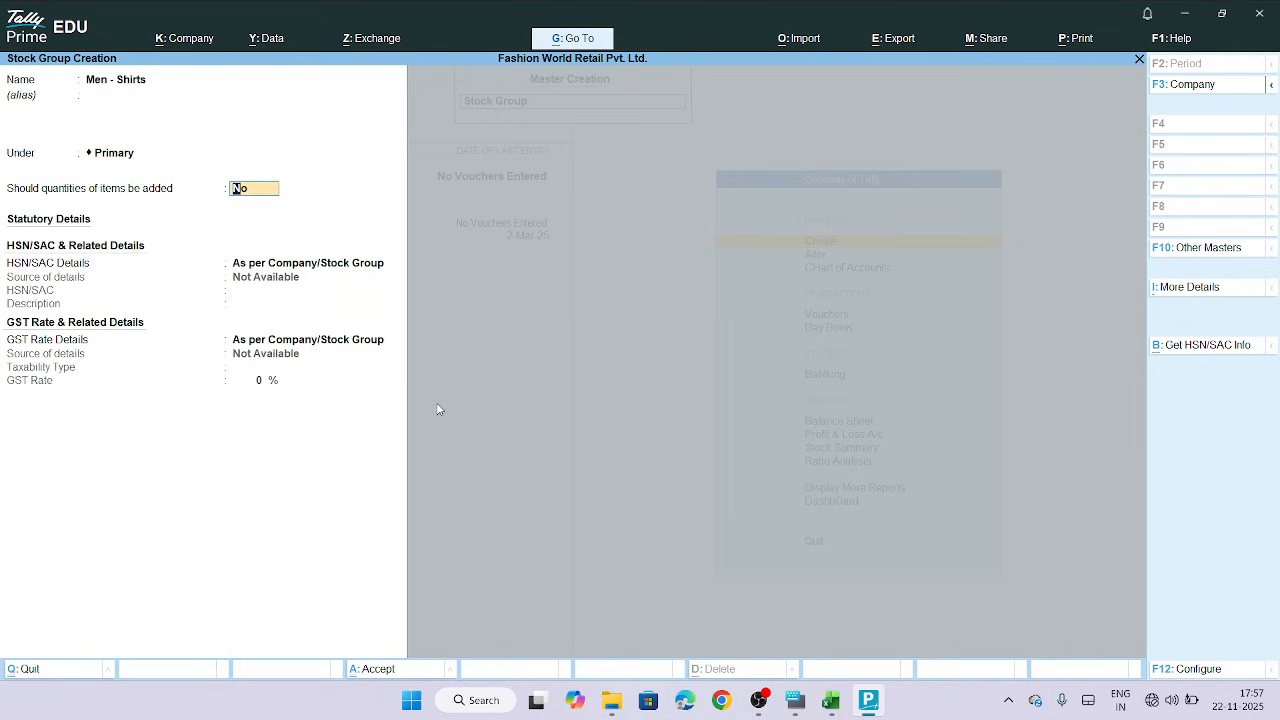
type("y")
key("Return")
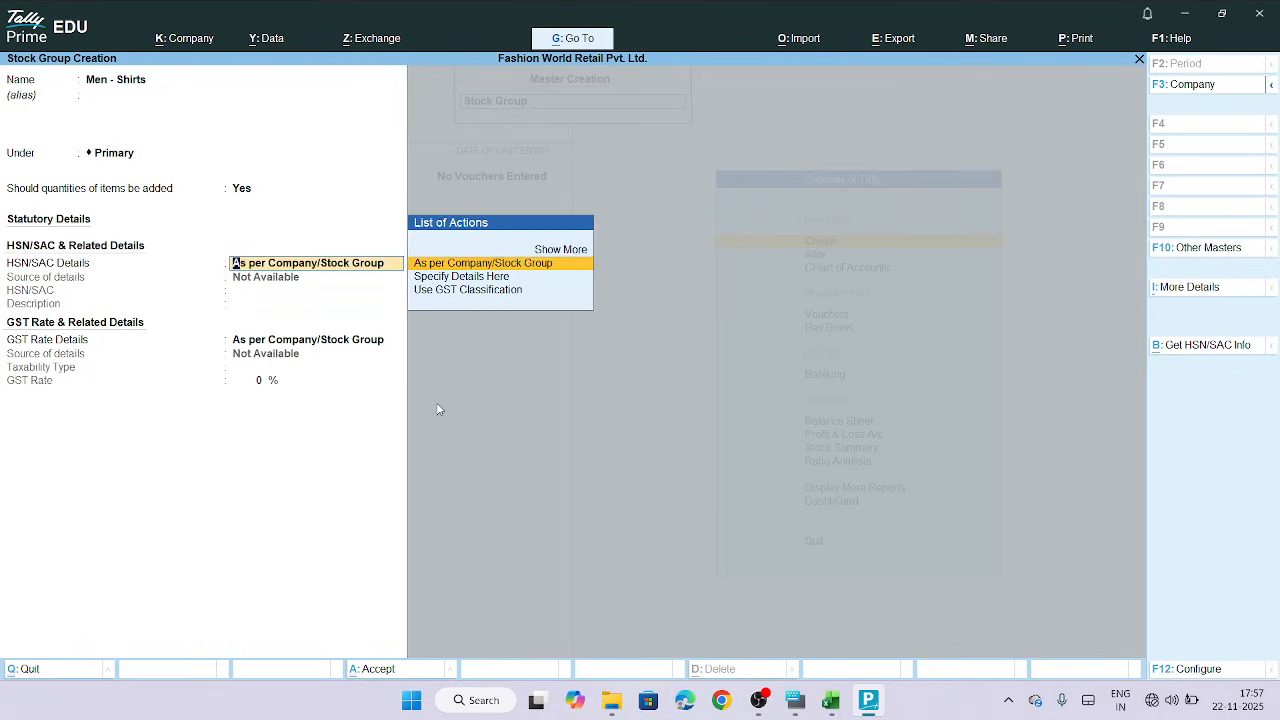
key("Return")
key("Return")
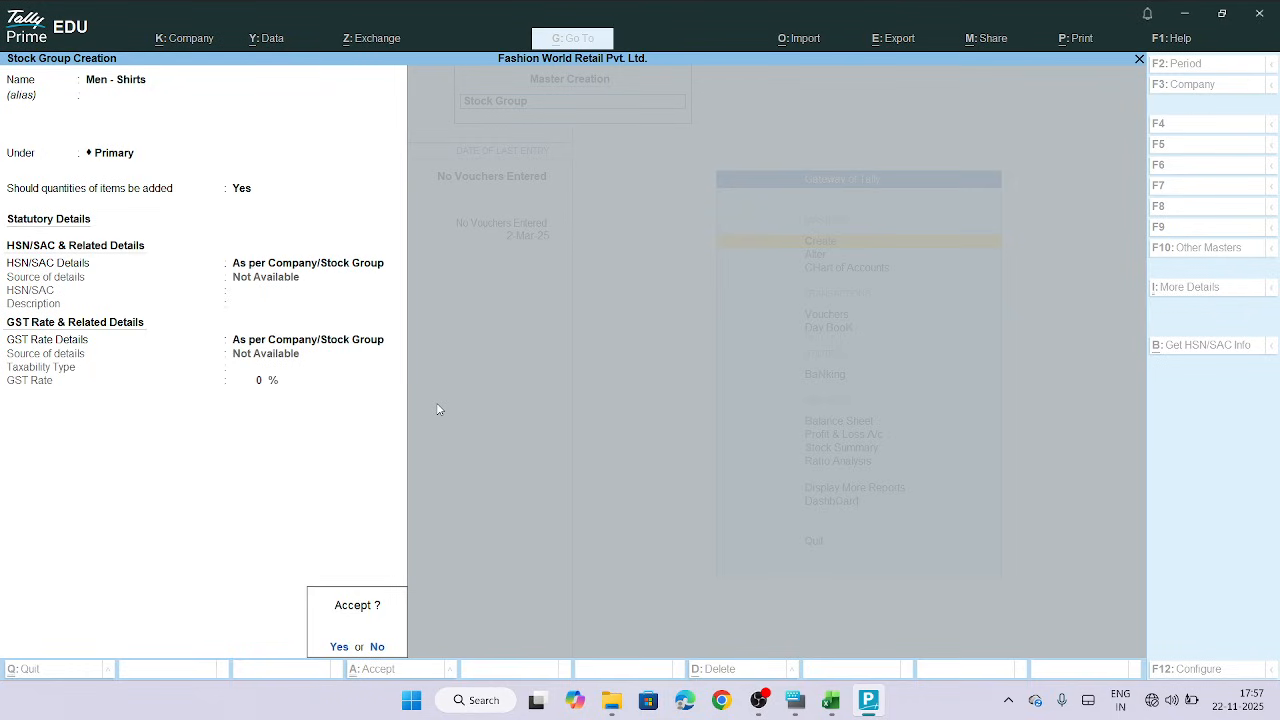
key("Return")
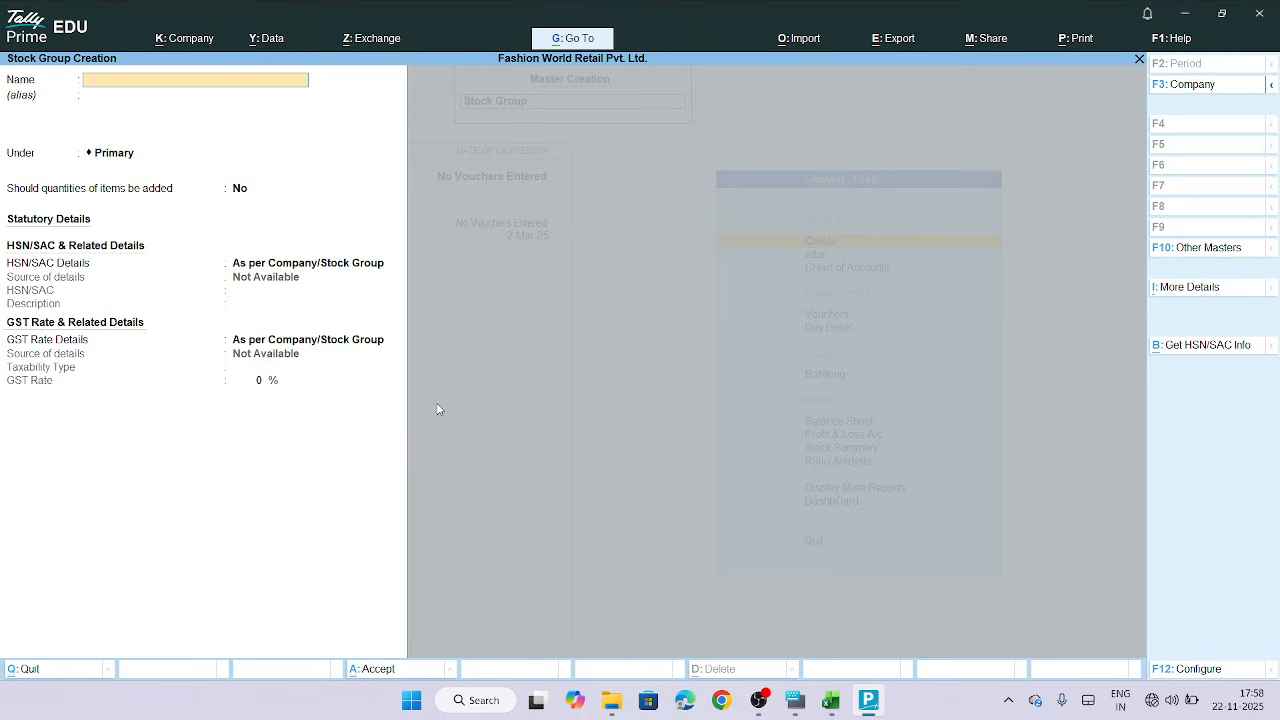
Copy the Sub Group value Peter England - Cotton Checks from cell H2 of the spreadsheet
left_click(831, 706)
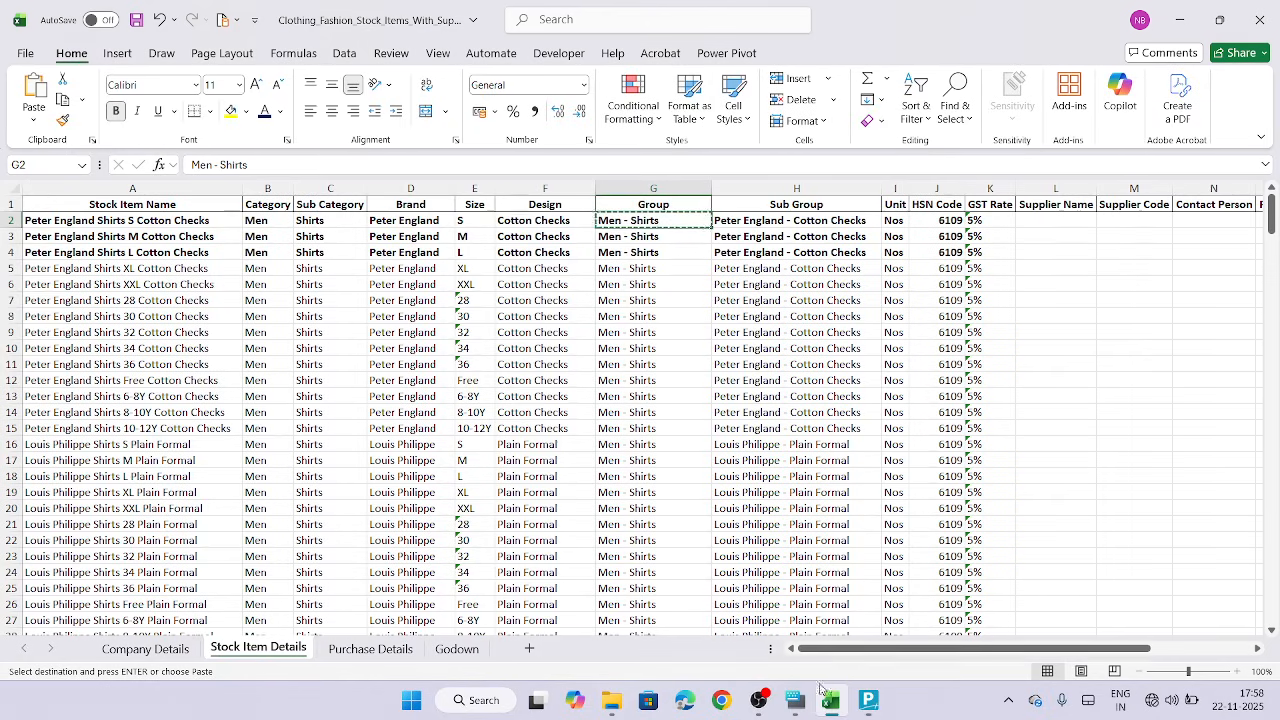
left_click(790, 187)
left_click(797, 234)
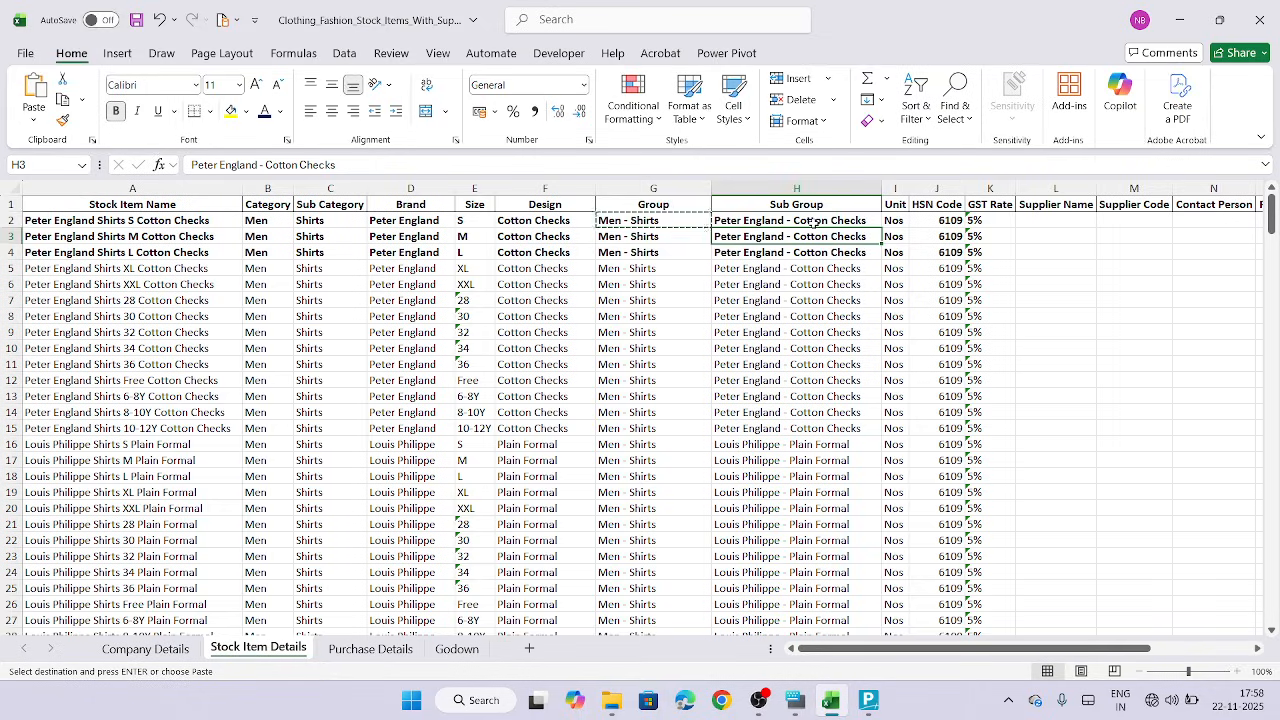
left_click(813, 222)
key("ctrl+c")
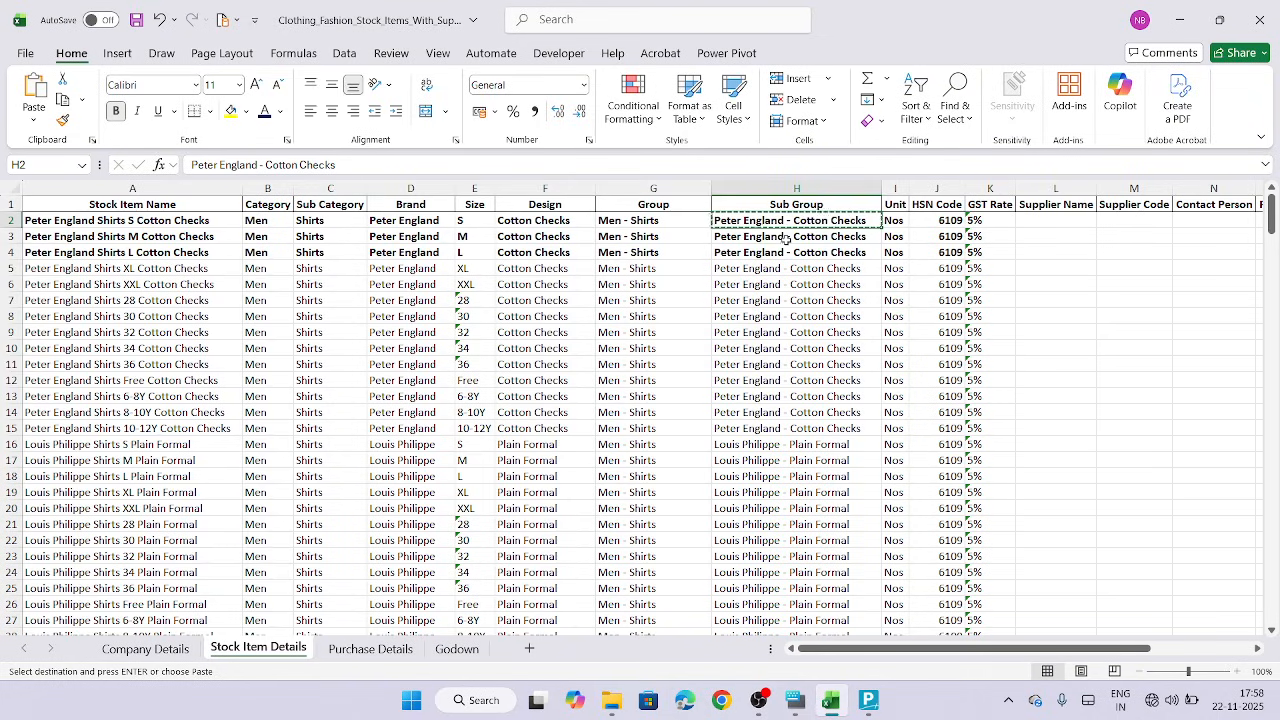
Create the stock group Peter England - Cotton Checks under Men - Shirts, pasting its name from the copied value
left_click(868, 700)
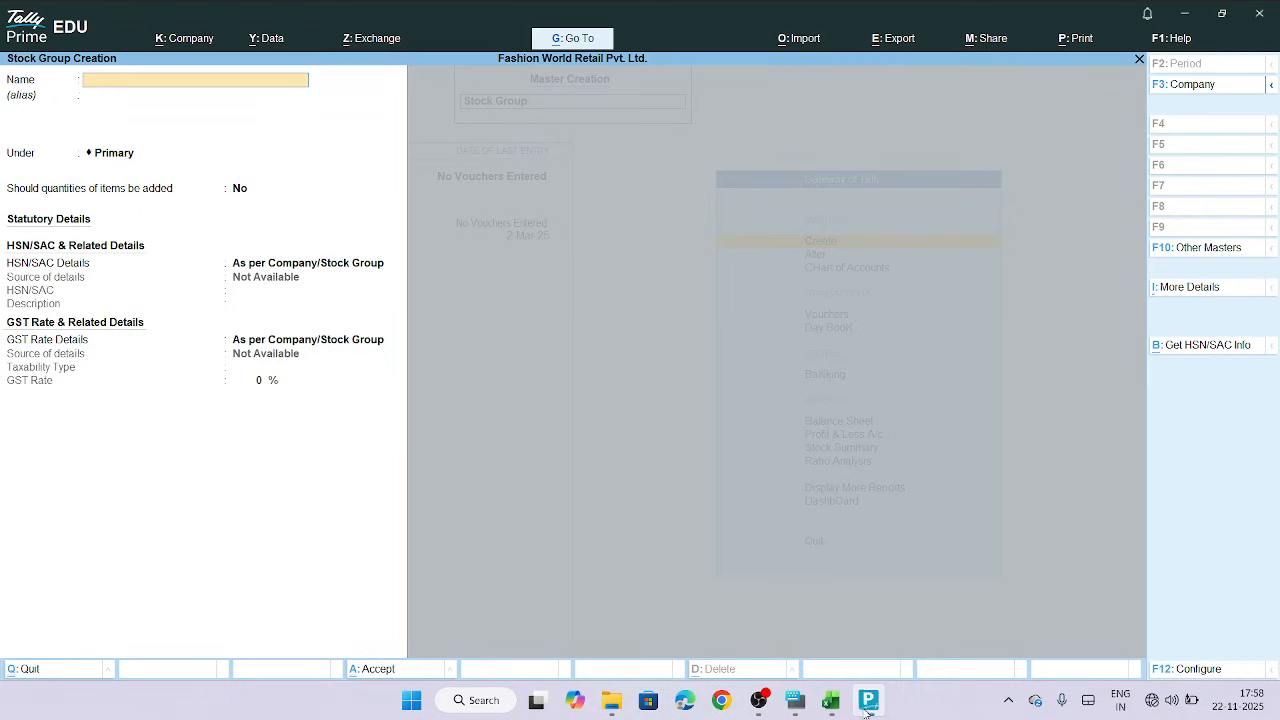
key("ctrl+v")
key("Return")
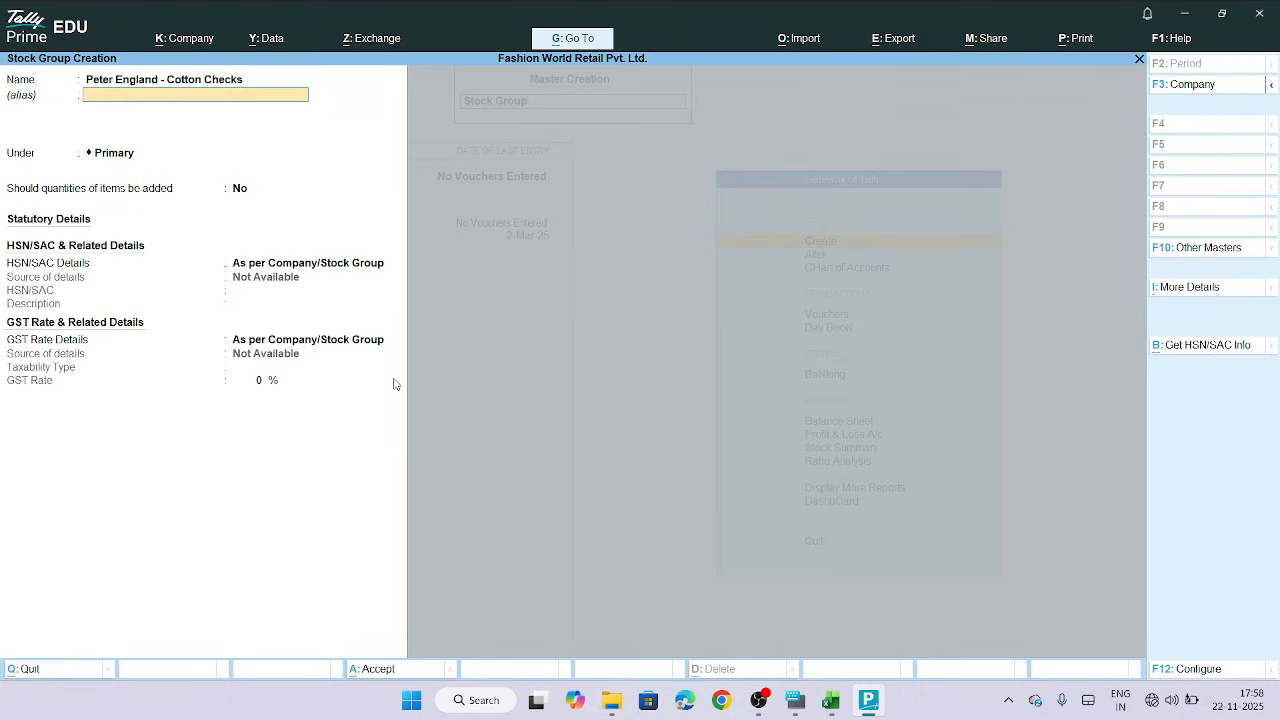
key("Return")
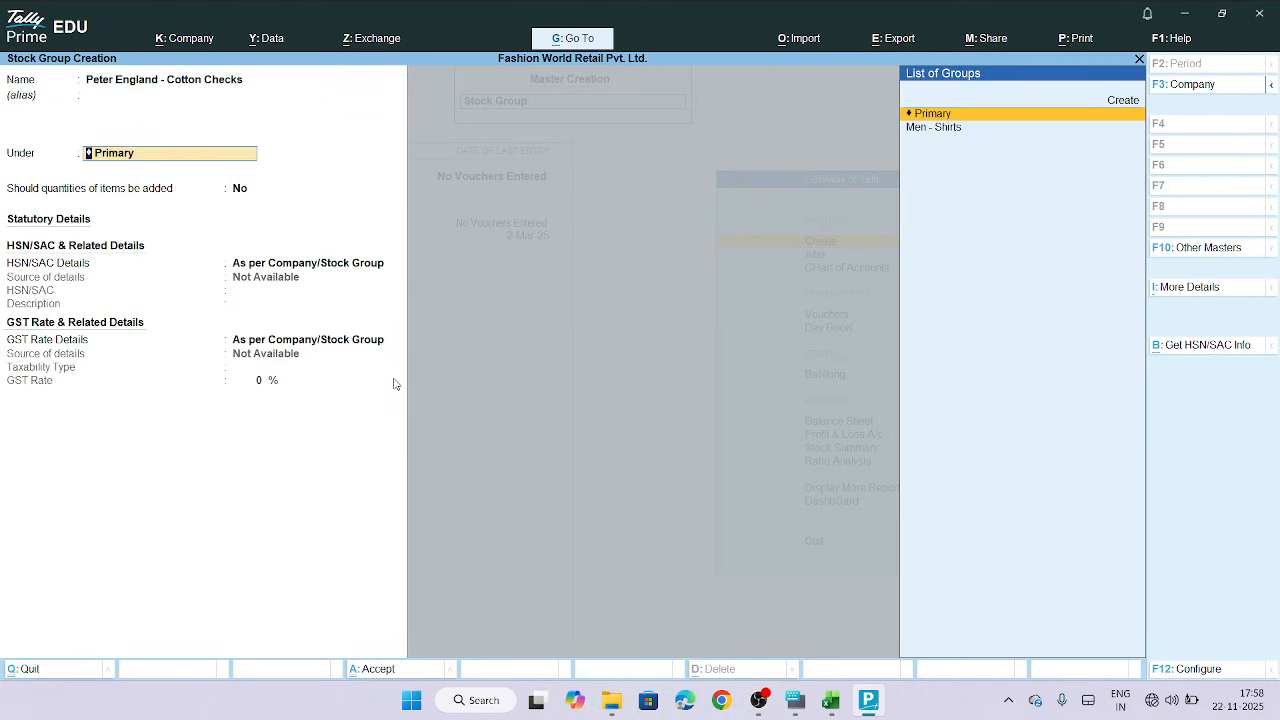
left_click(955, 133)
key("Return")
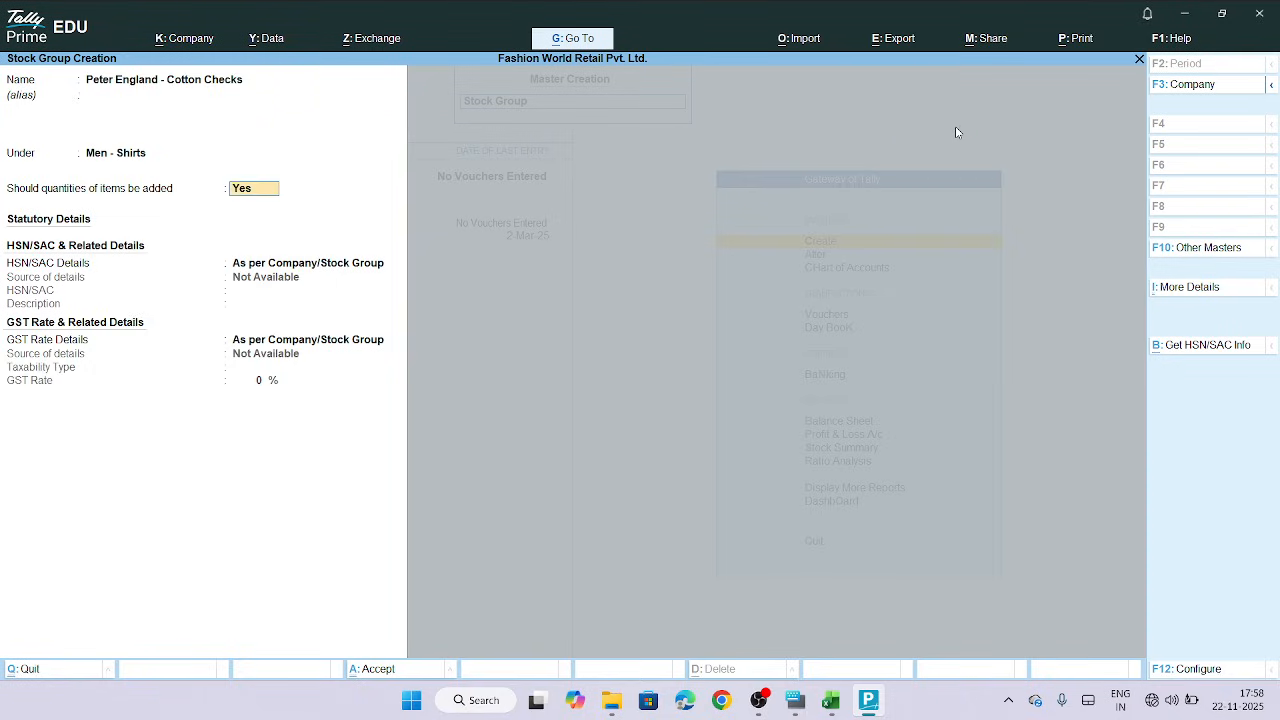
key("Return")
key("Return")
key("Return")
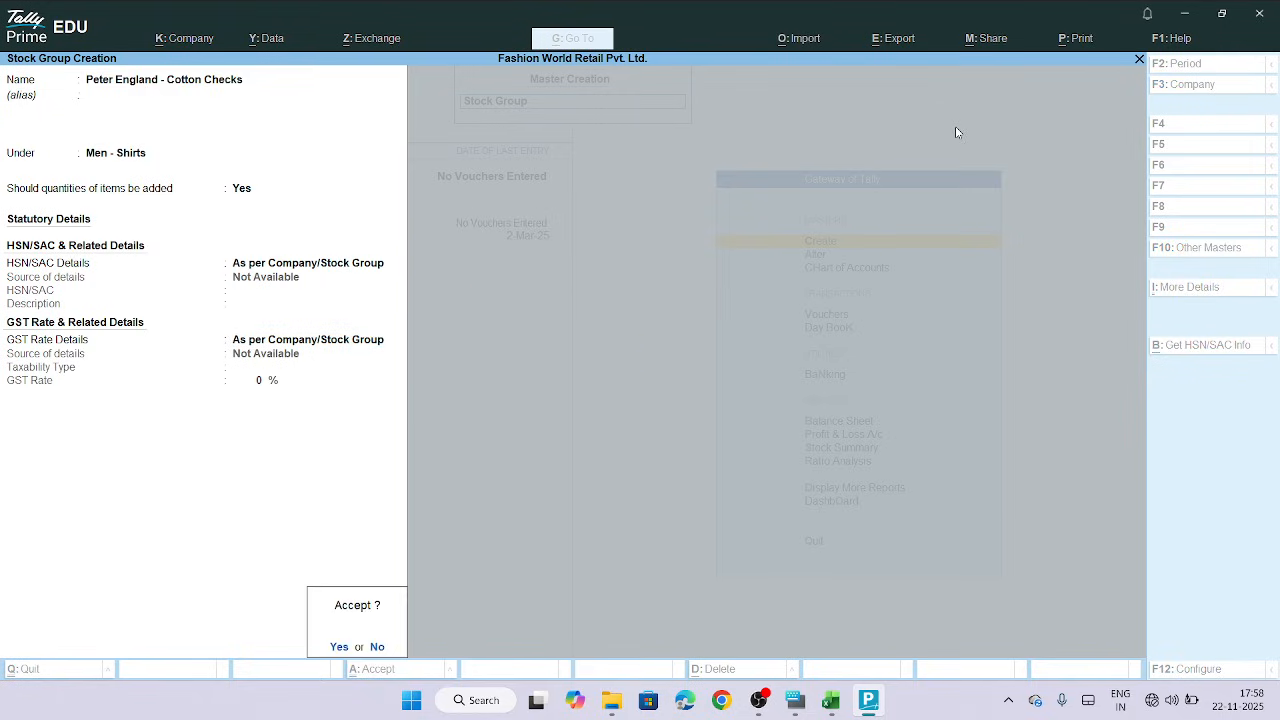
key("Return")
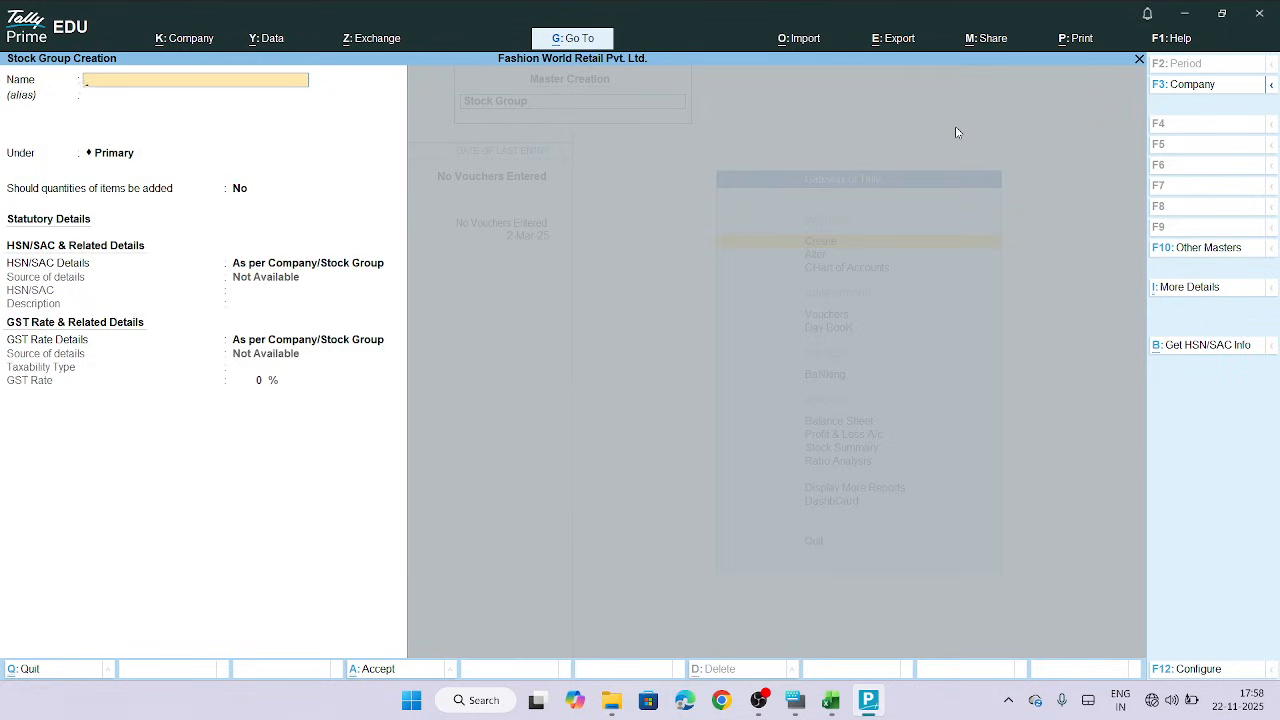
Leave stock group creation and open the Unit creation form
key("Escape")
key("Return")
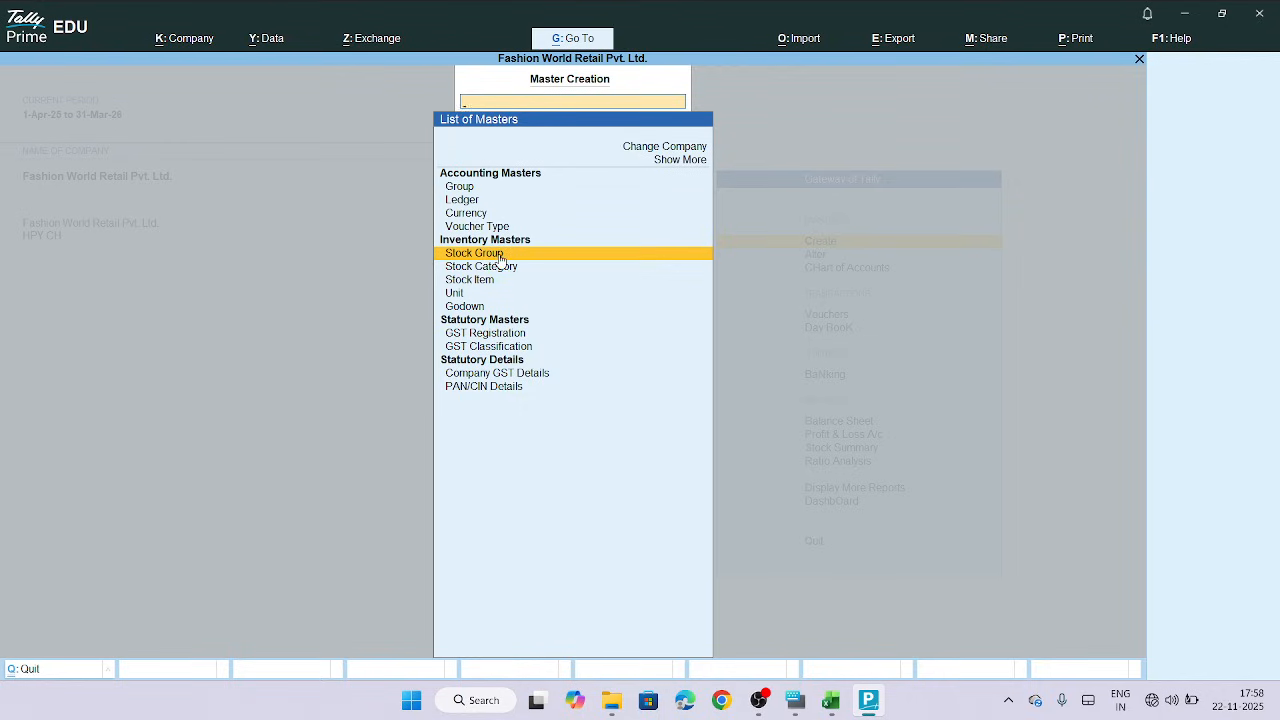
left_click(462, 296)
left_click(462, 296)
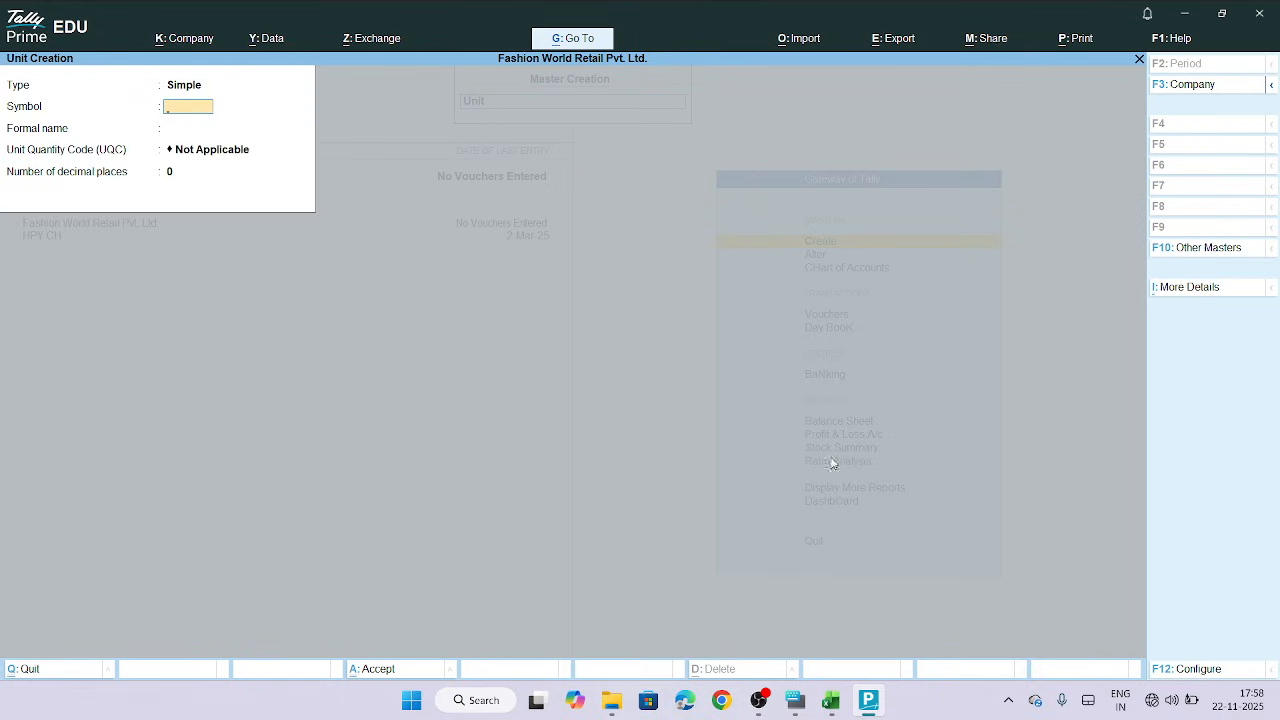
Copy the Unit value Nos from cell I2 of the spreadsheet
left_click(830, 700)
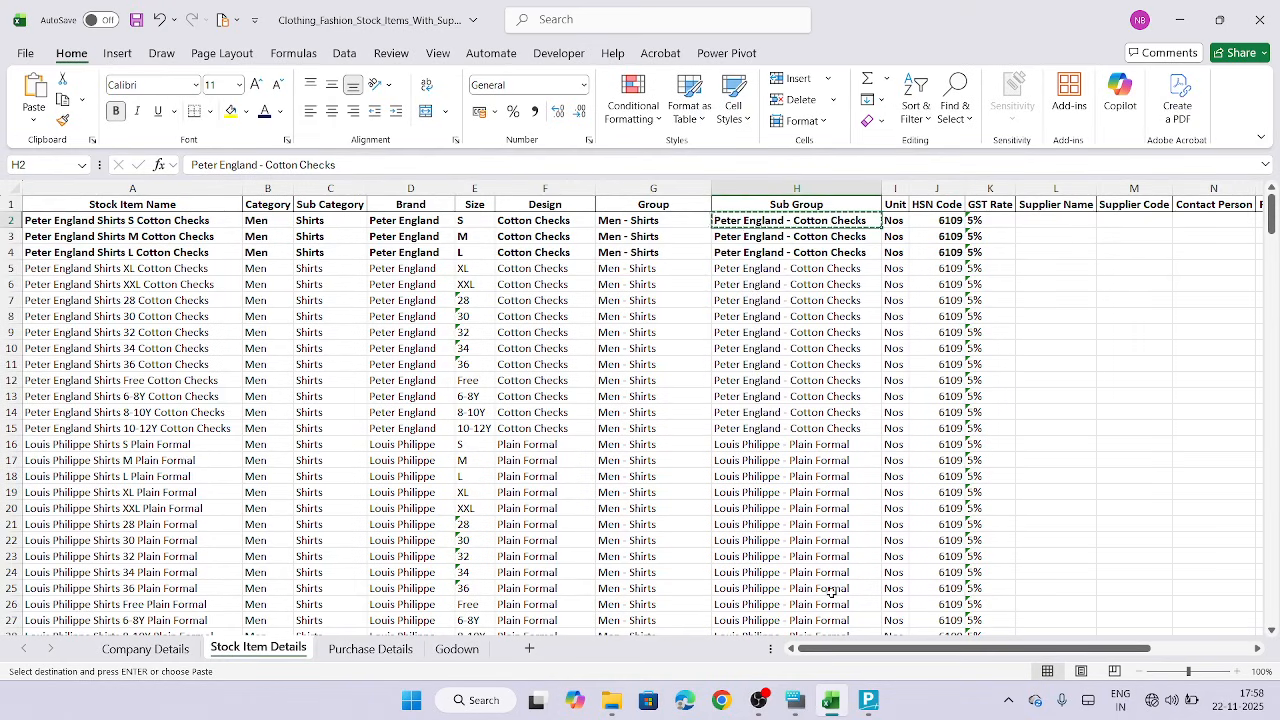
left_click(896, 221)
key("ctrl+c")
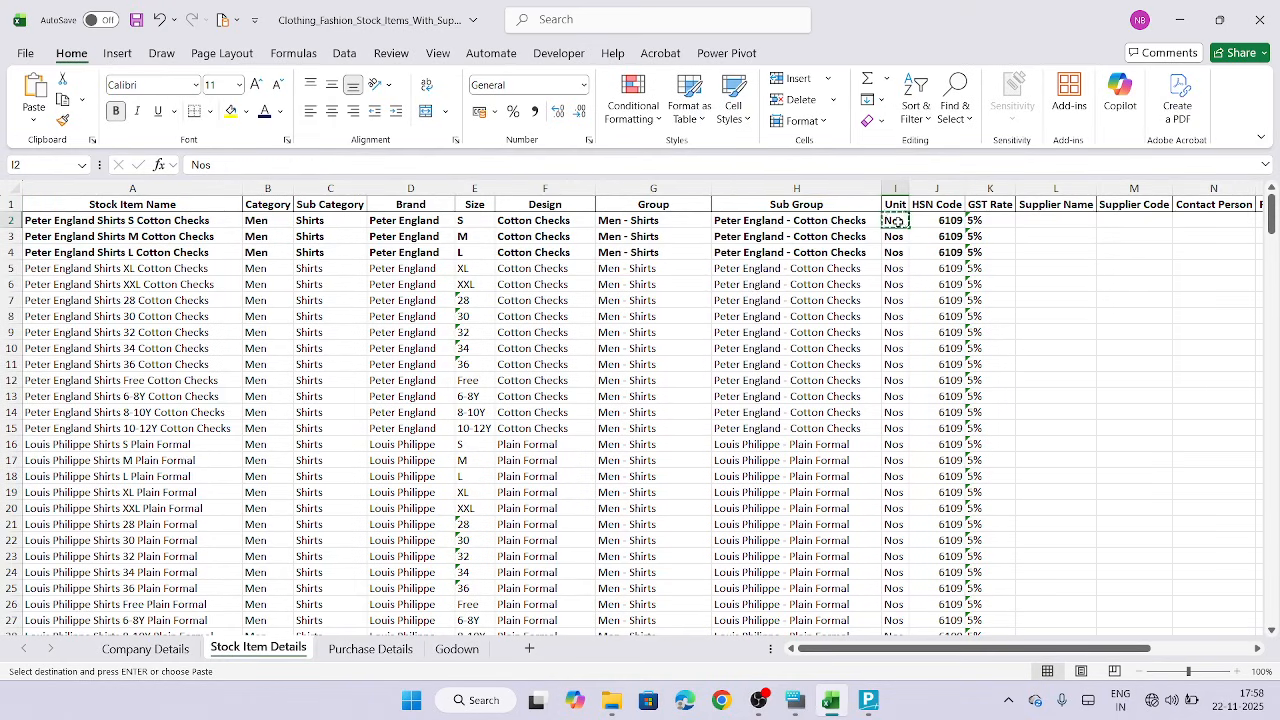
Create the unit Nos with UQC NOS-NUMBERS and 0 decimal places
left_click(867, 701)
key("ctrl+v")
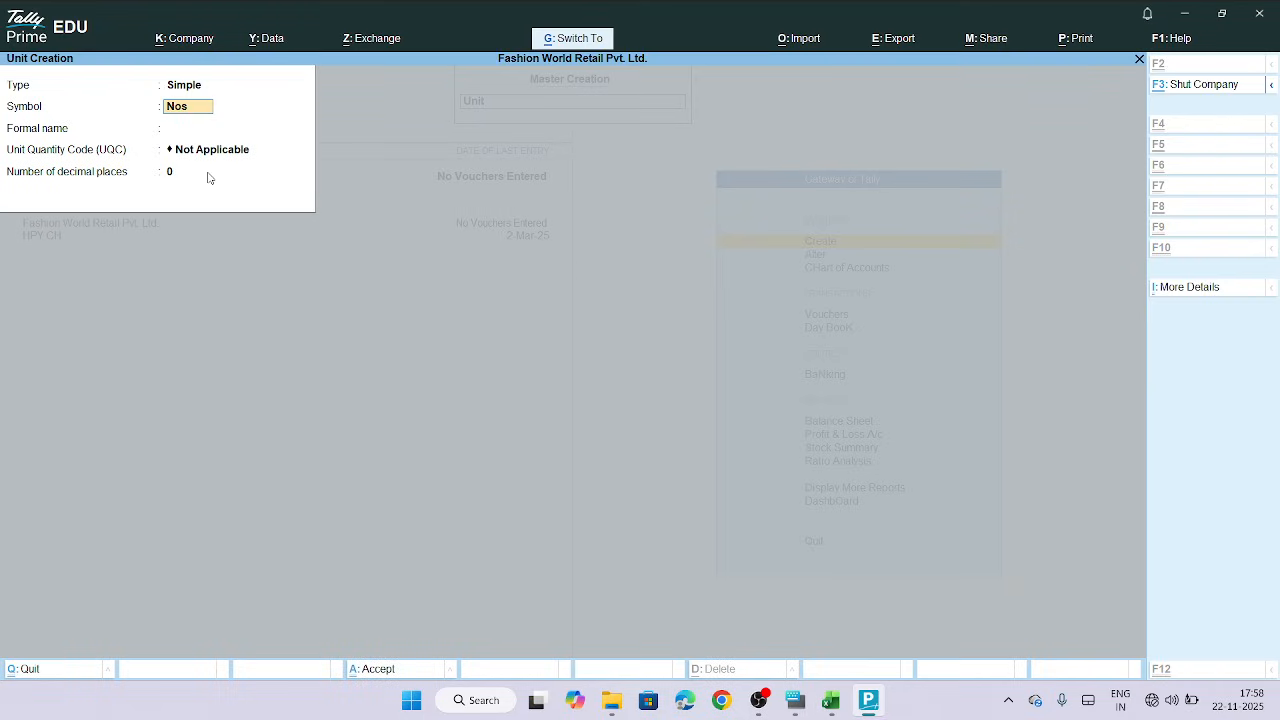
key("Return")
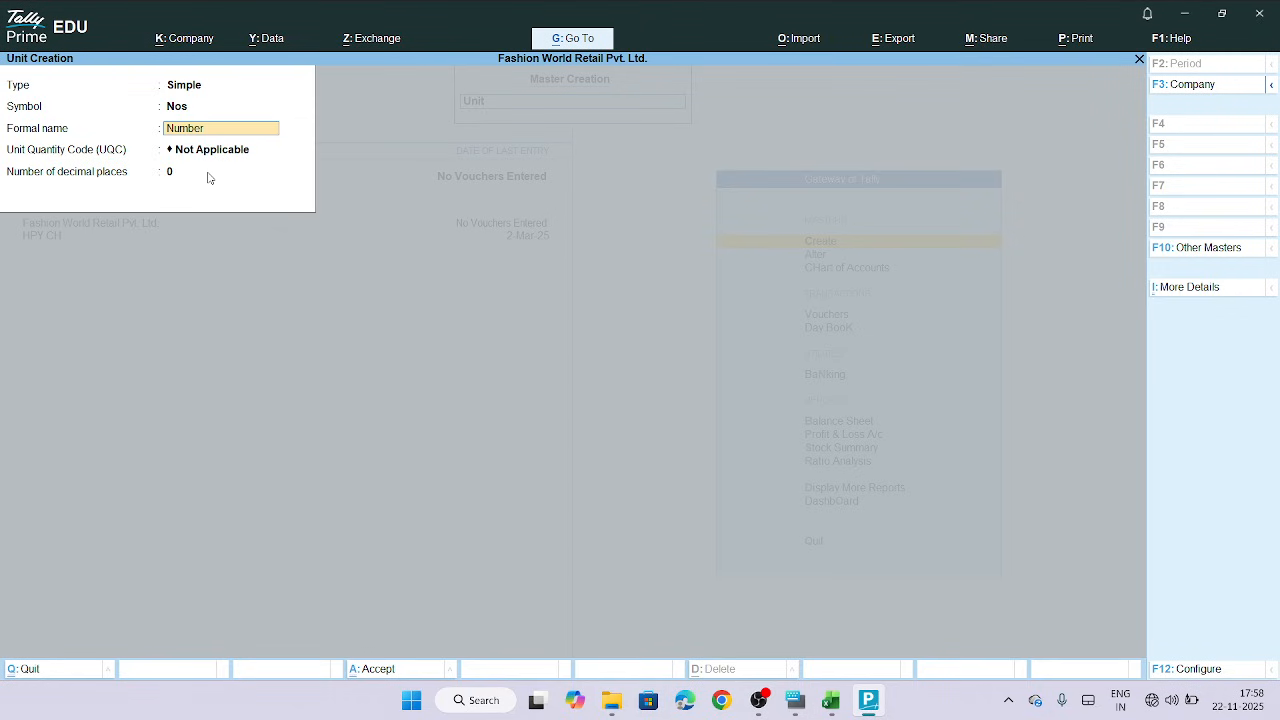
key("Return")
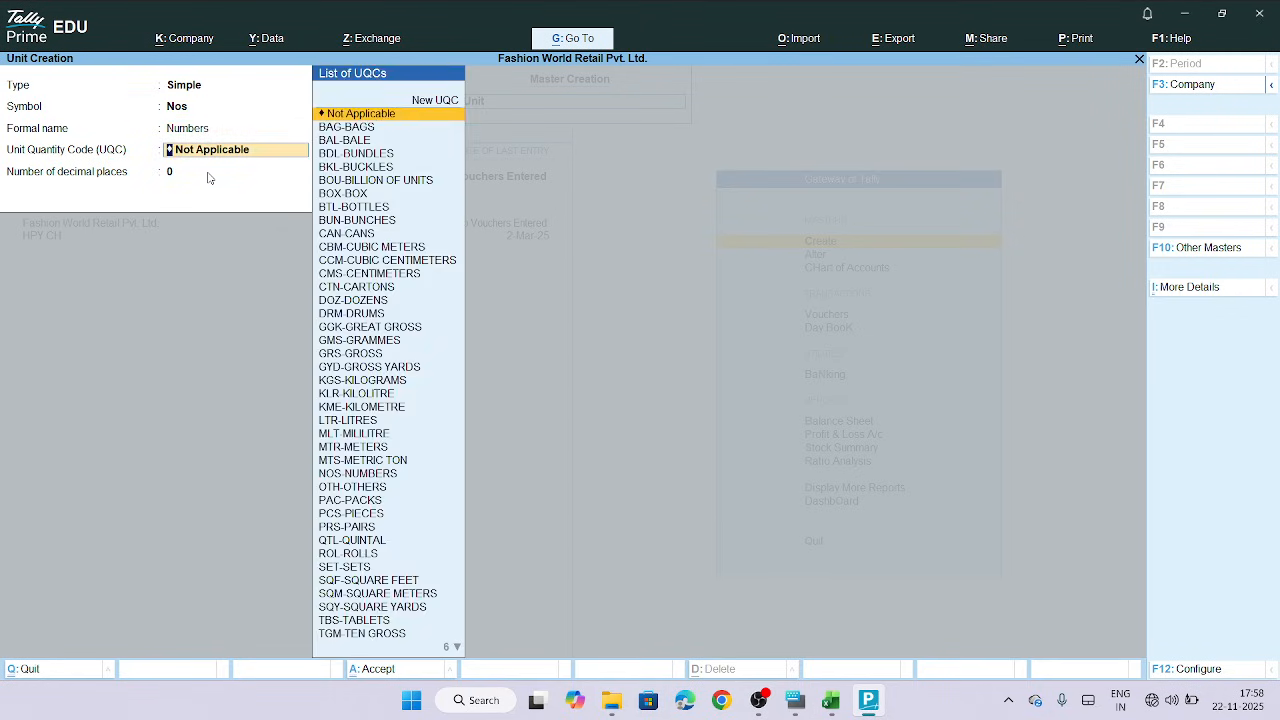
type("no")
key("Return")
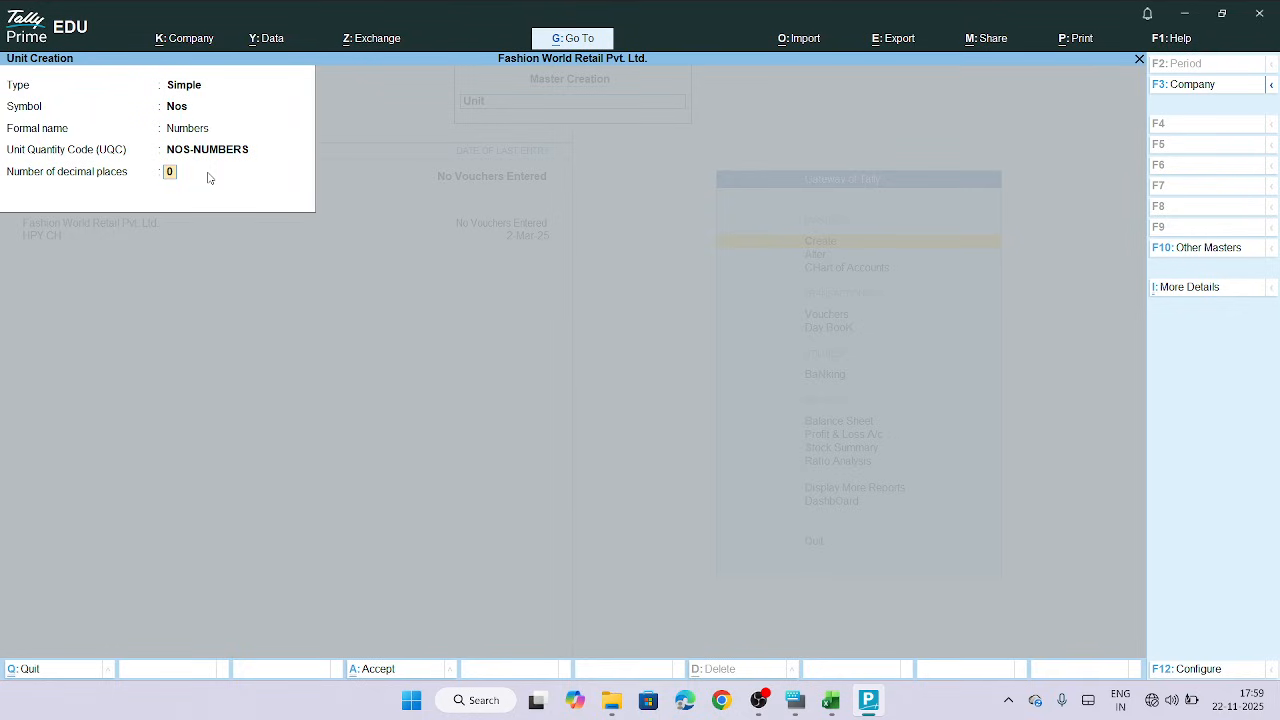
key("Return")
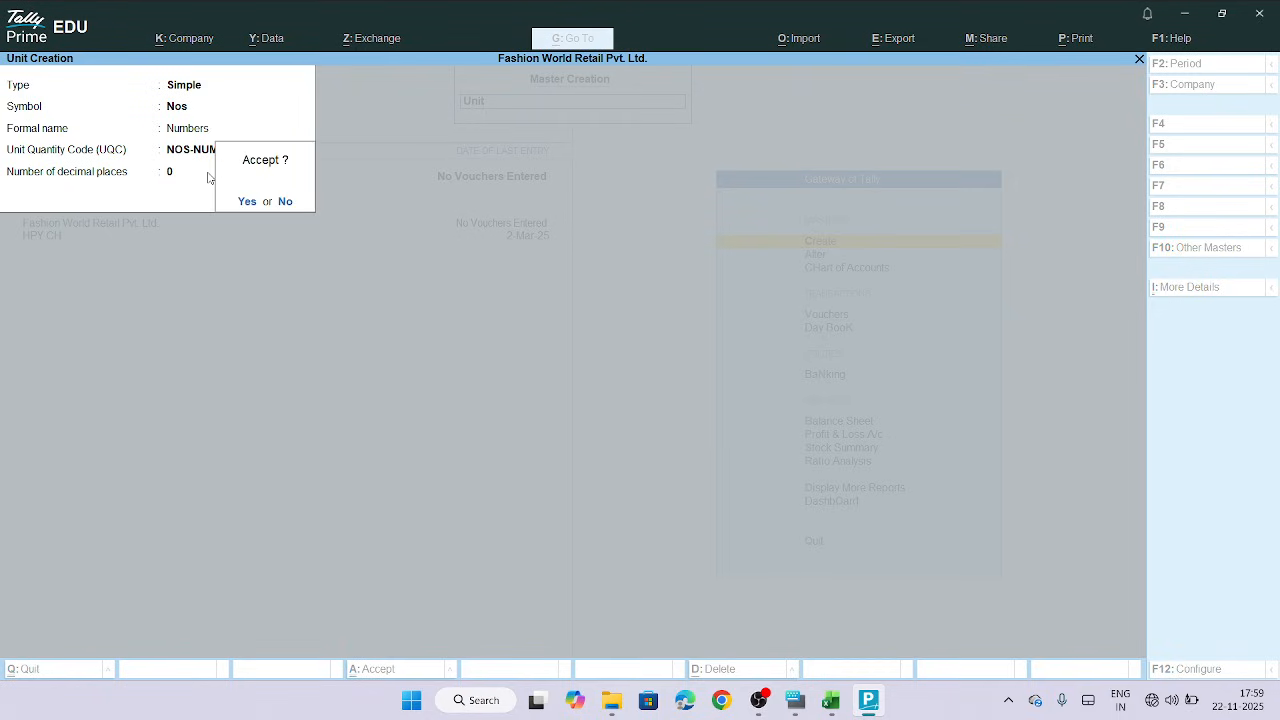
key("Return")
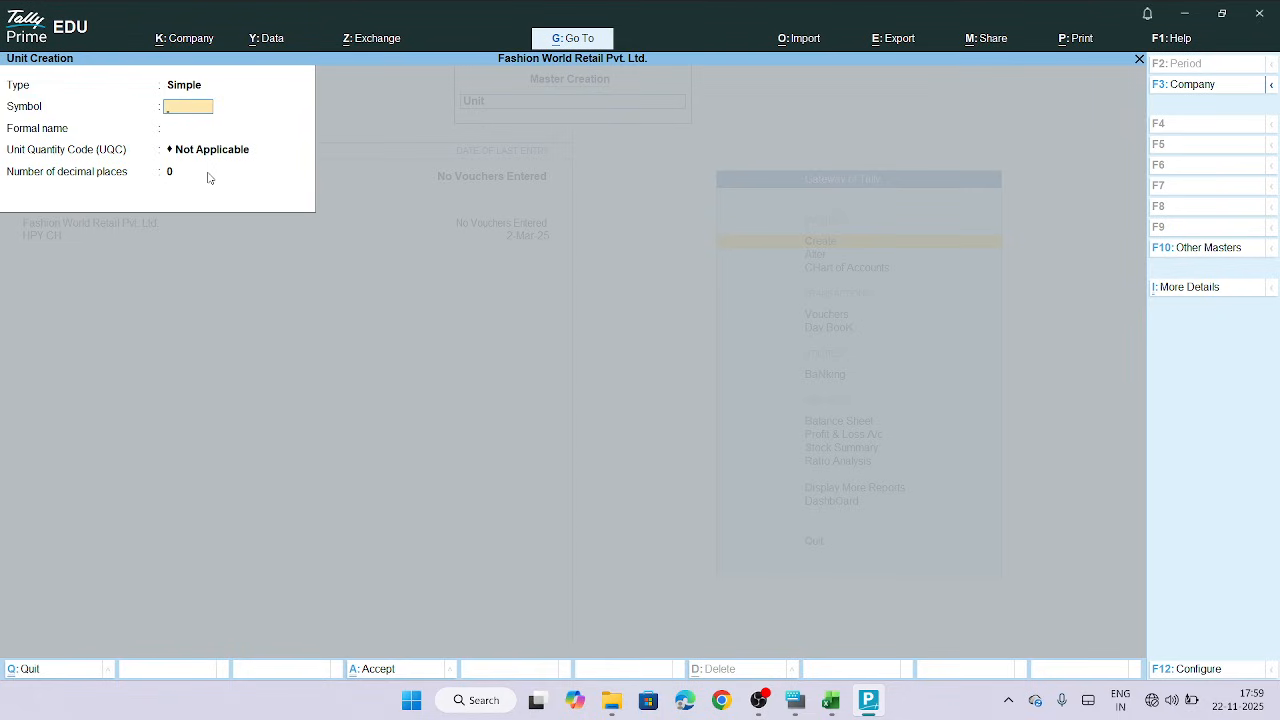
Leave unit creation and open the Stock Item creation form
key("Escape")
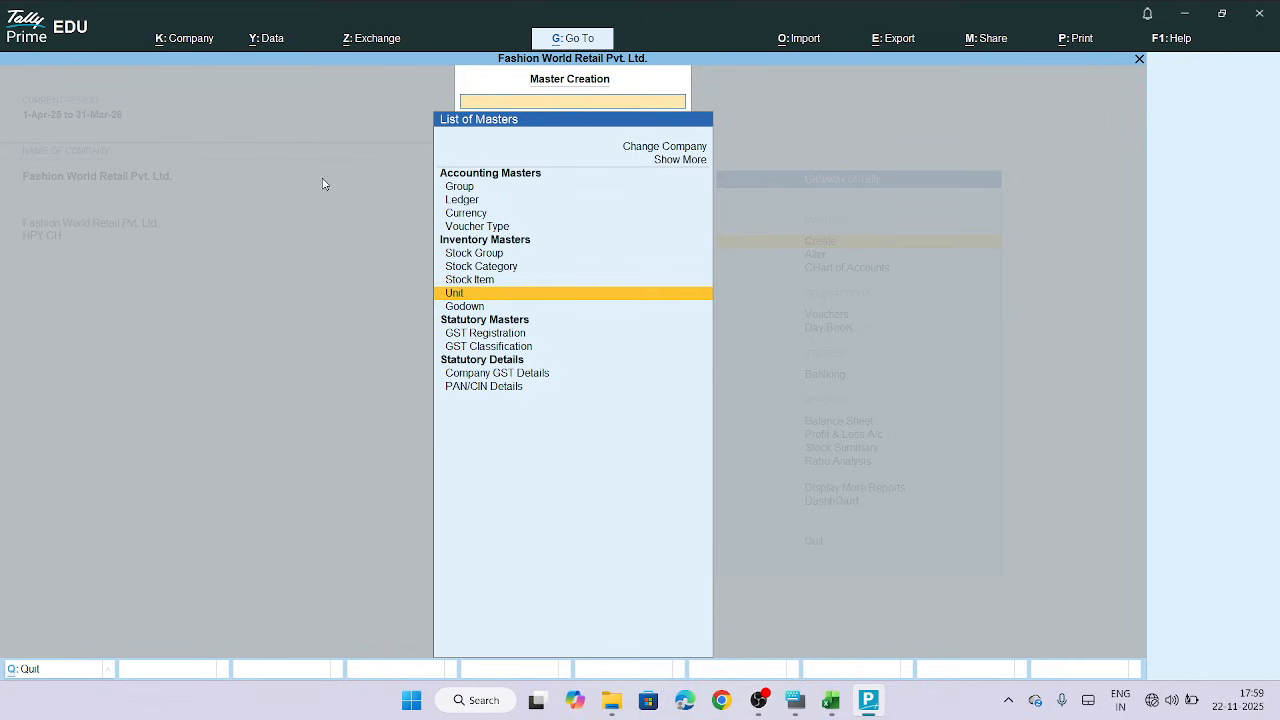
left_click(478, 284)
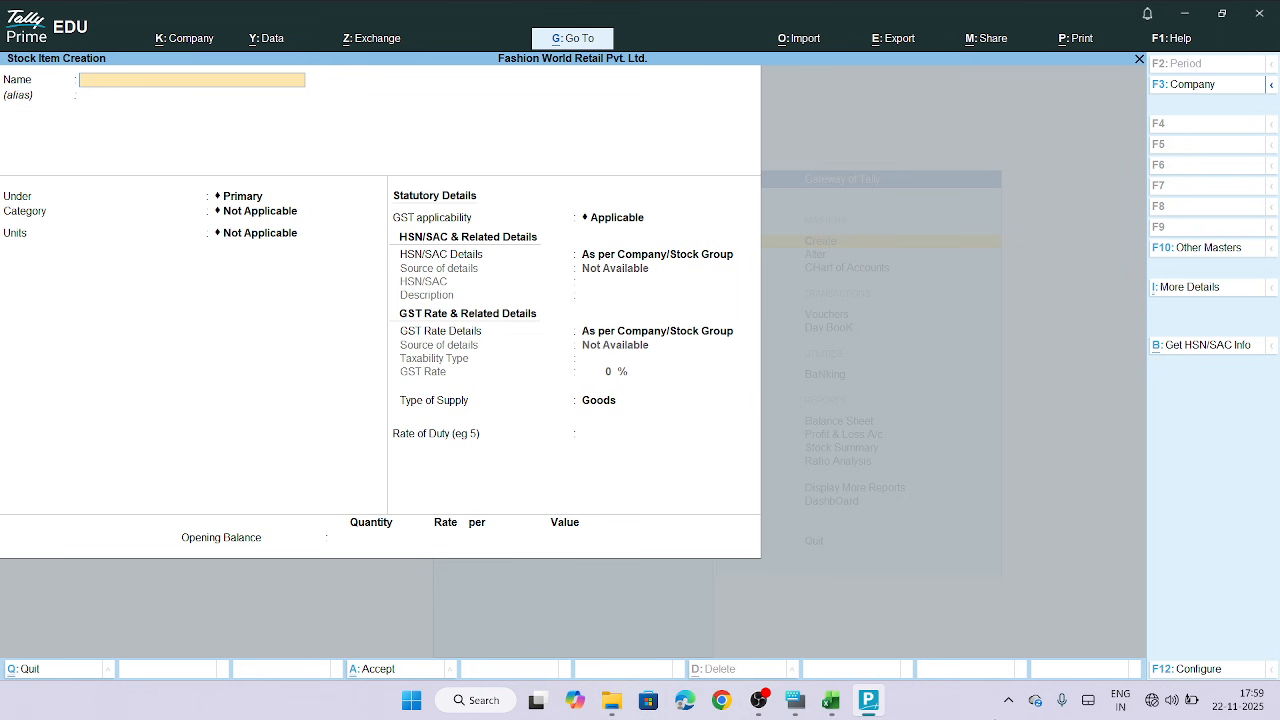
Copy the stock item name Peter England Shirts S Cotton Checks from cell A2 of the spreadsheet
left_click(840, 700)
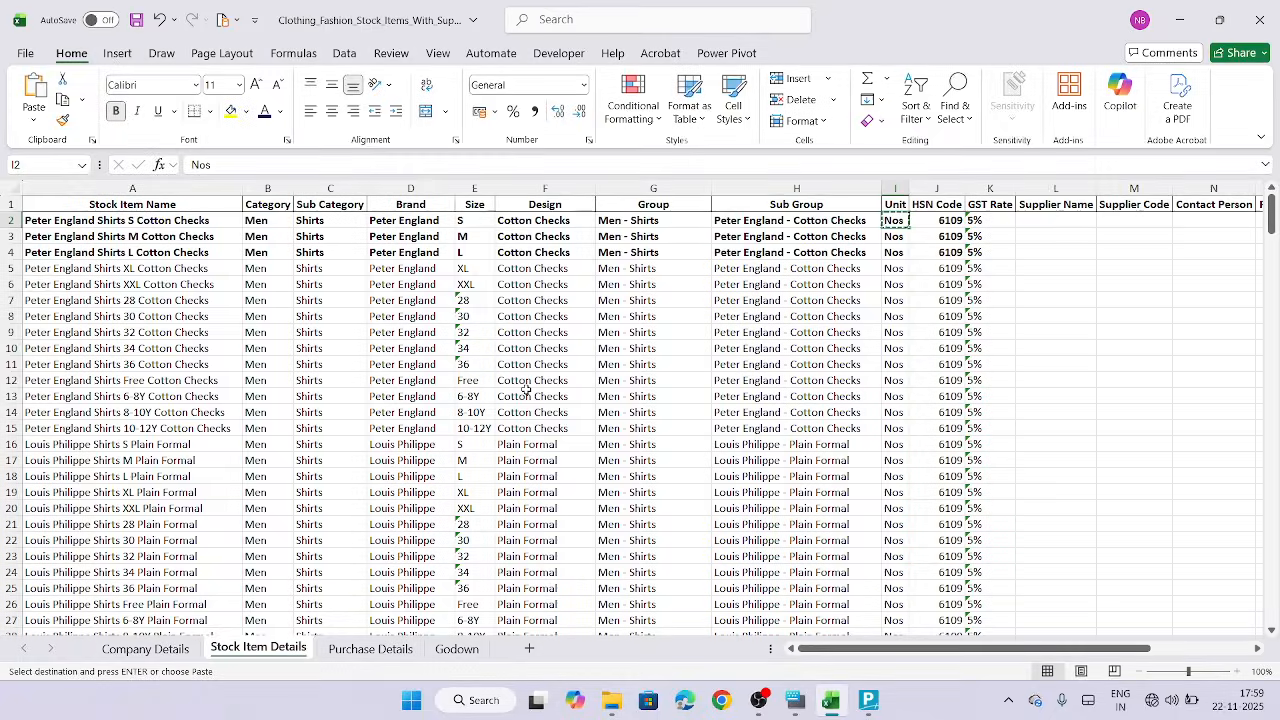
left_click(157, 220)
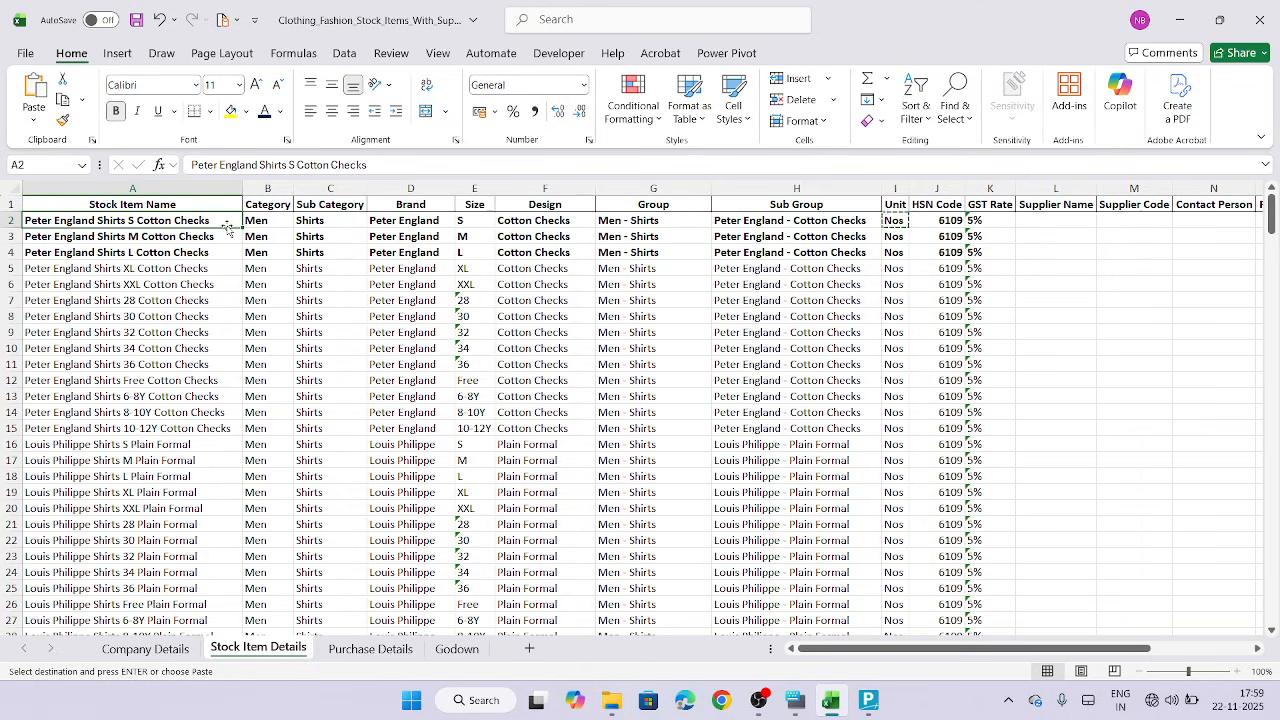
key("ctrl+c")
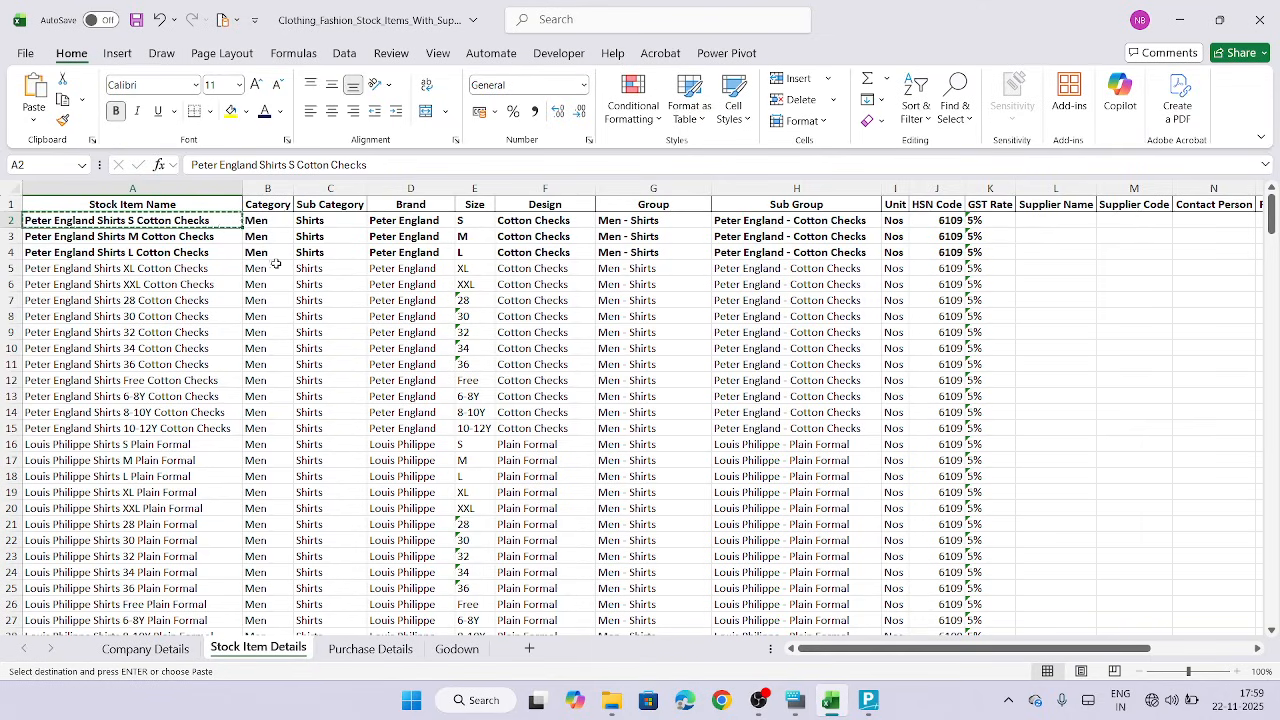
Paste Peter England Shirts S Cotton Checks as the stock item name and place it under Peter England - Cotton Checks
left_click(868, 710)
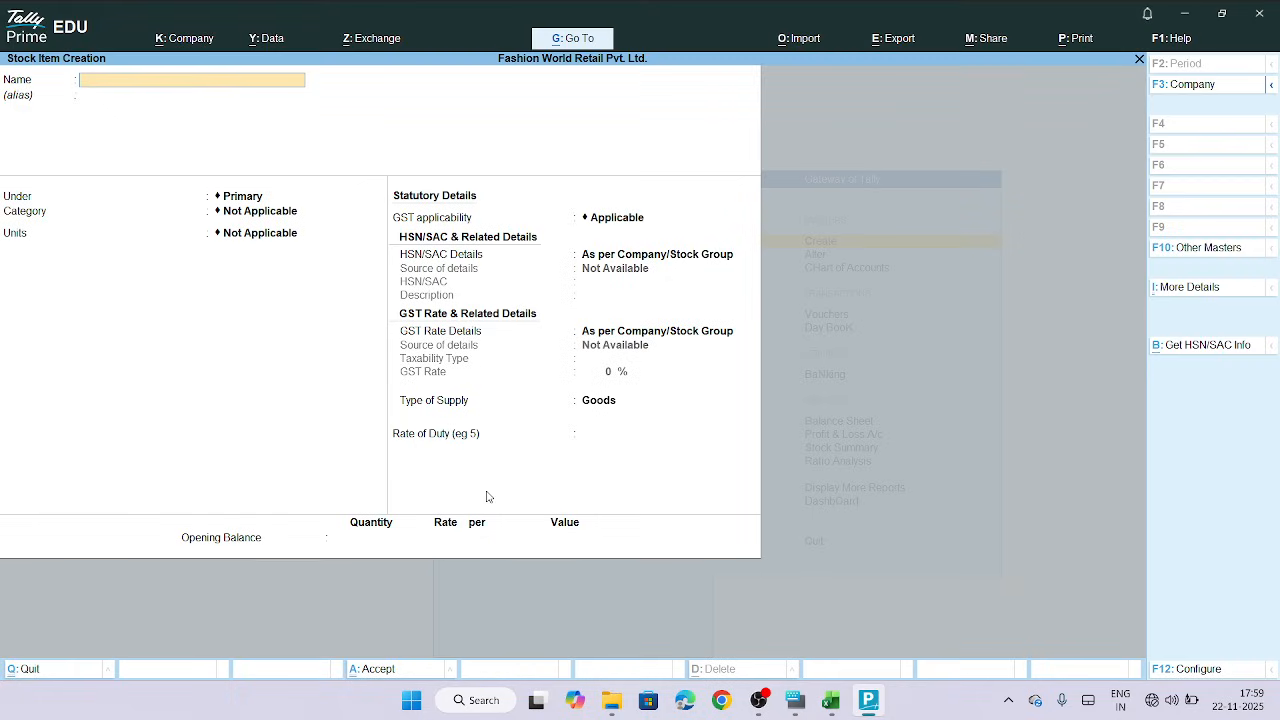
key("ctrl+v")
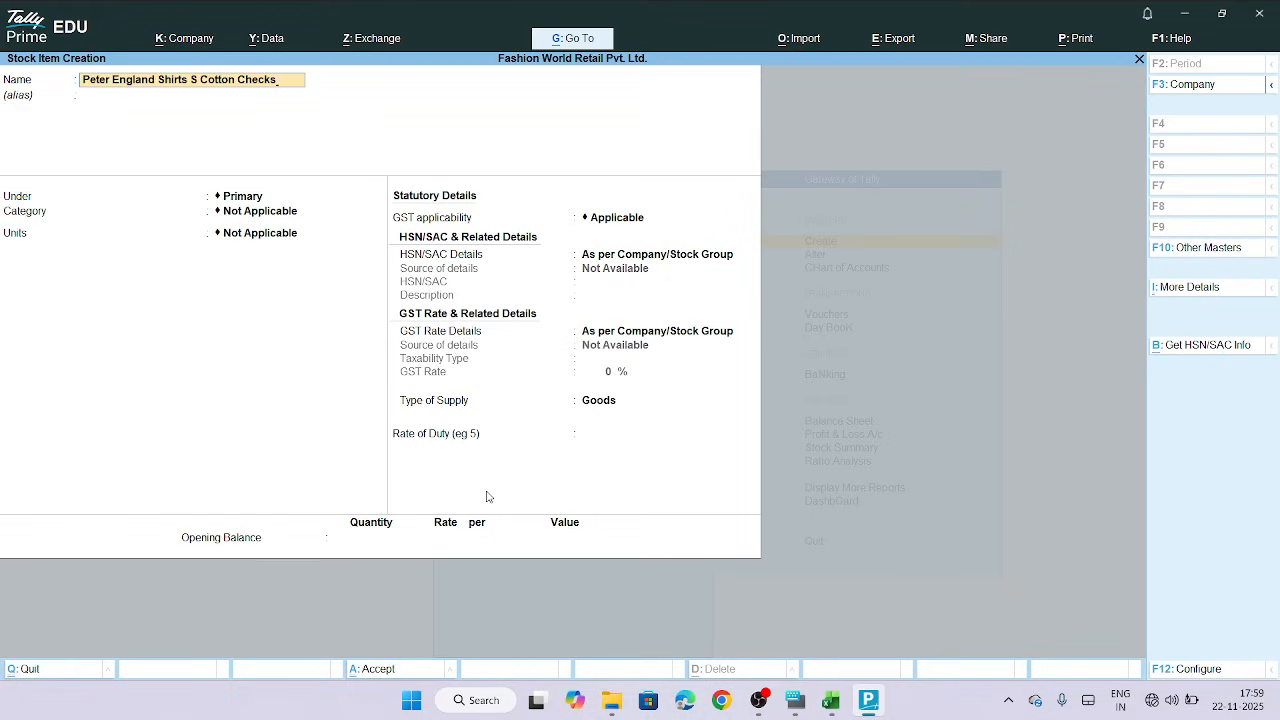
key("Return")
key("Return")
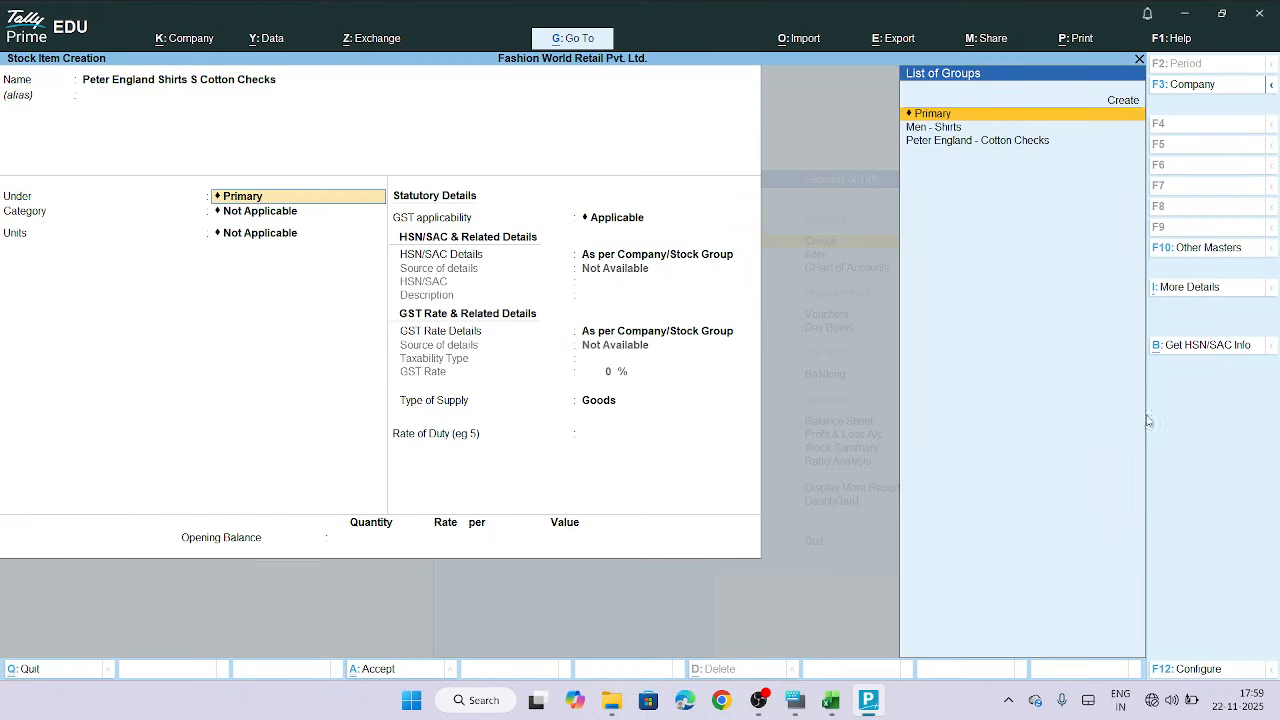
left_click(1010, 141)
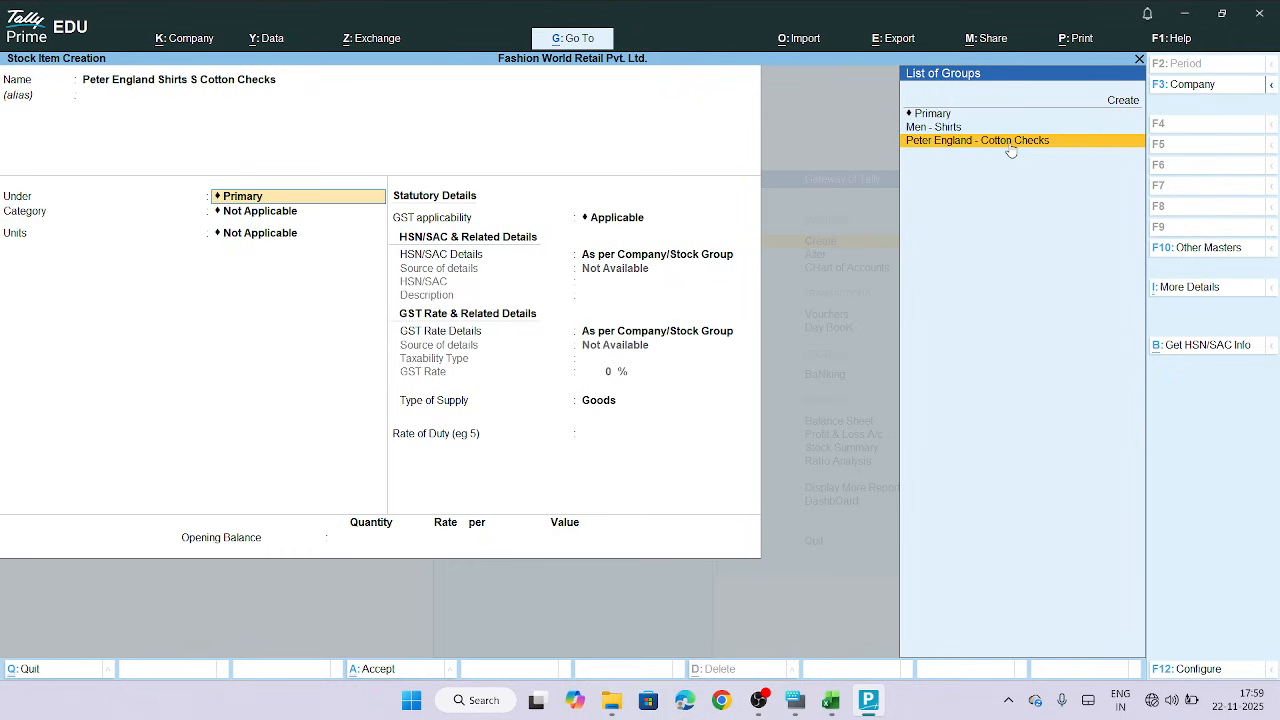
key("Return")
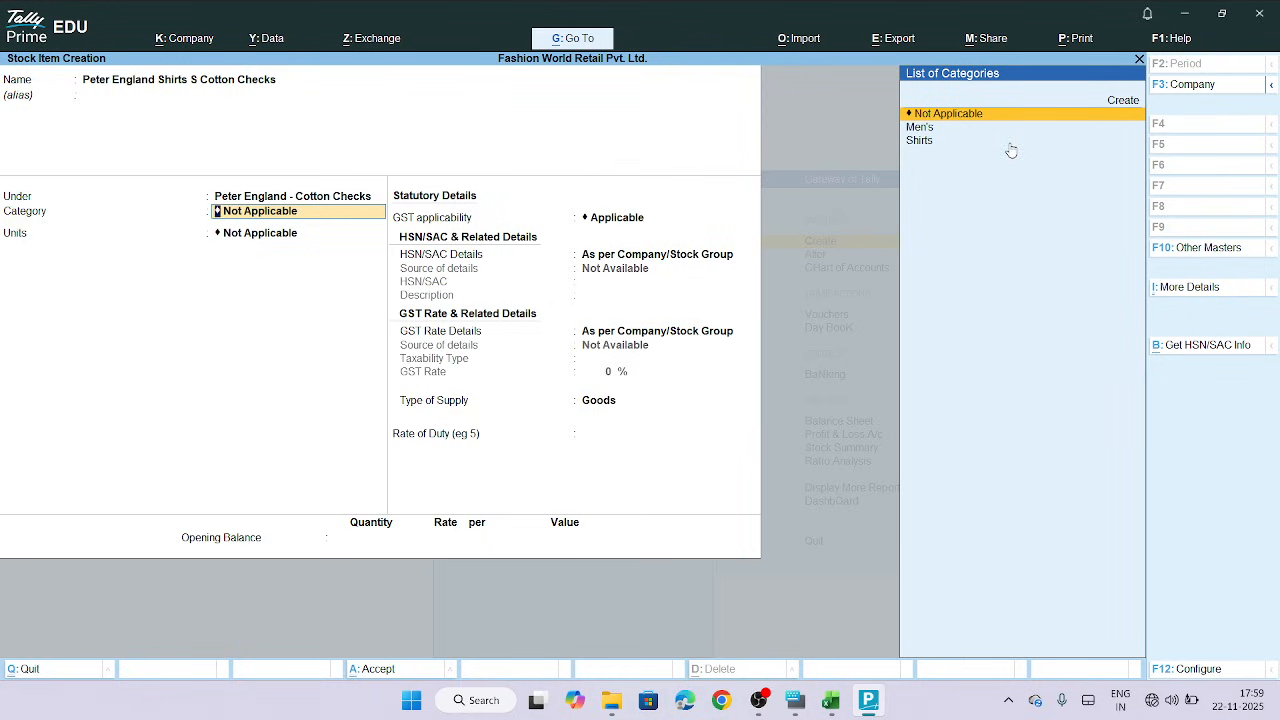
Set the stock item's category to Shirts and its unit to Nos
left_click(922, 142)
key("Return")
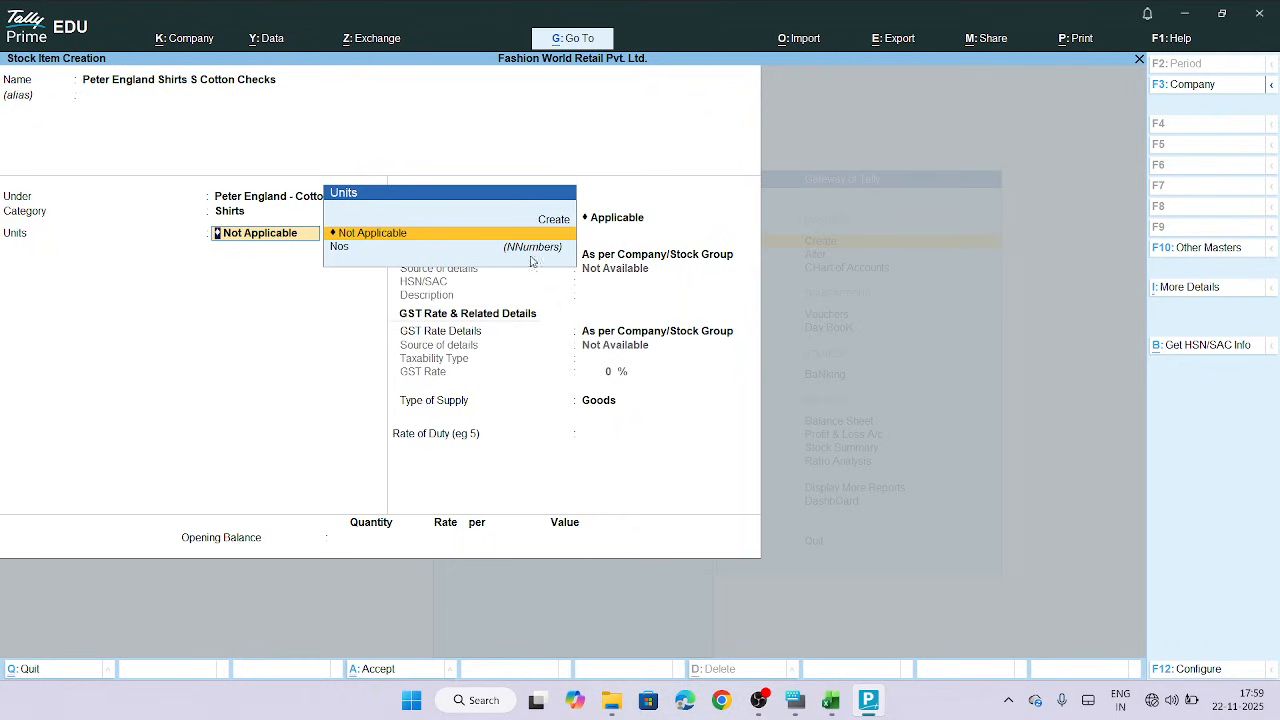
left_click(338, 256)
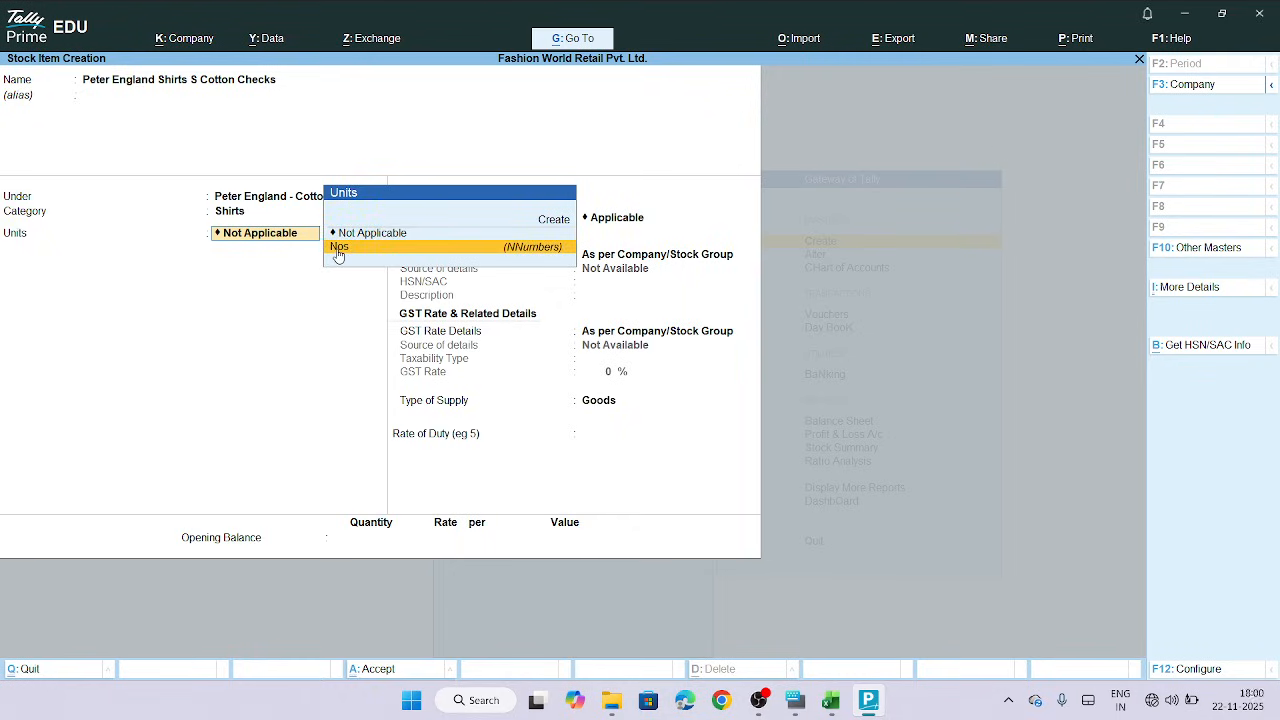
key("Return")
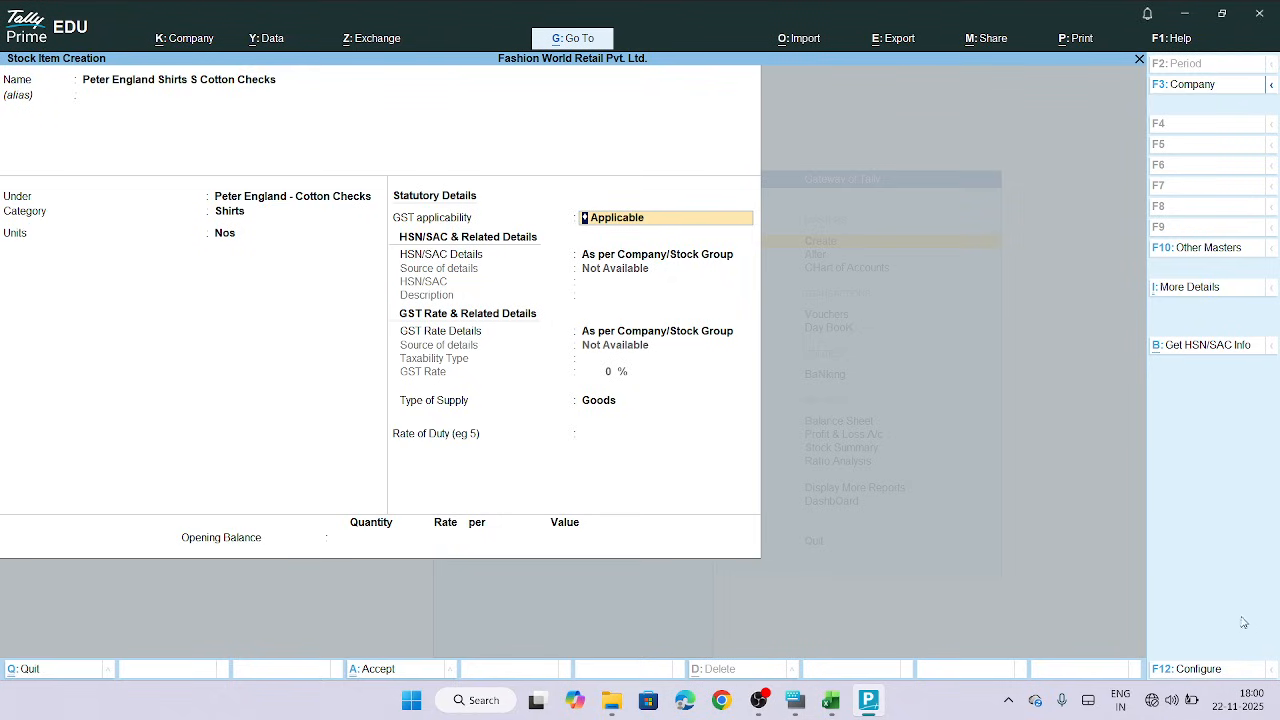
Review the stock item configuration options and accept them unchanged
left_click(1215, 677)
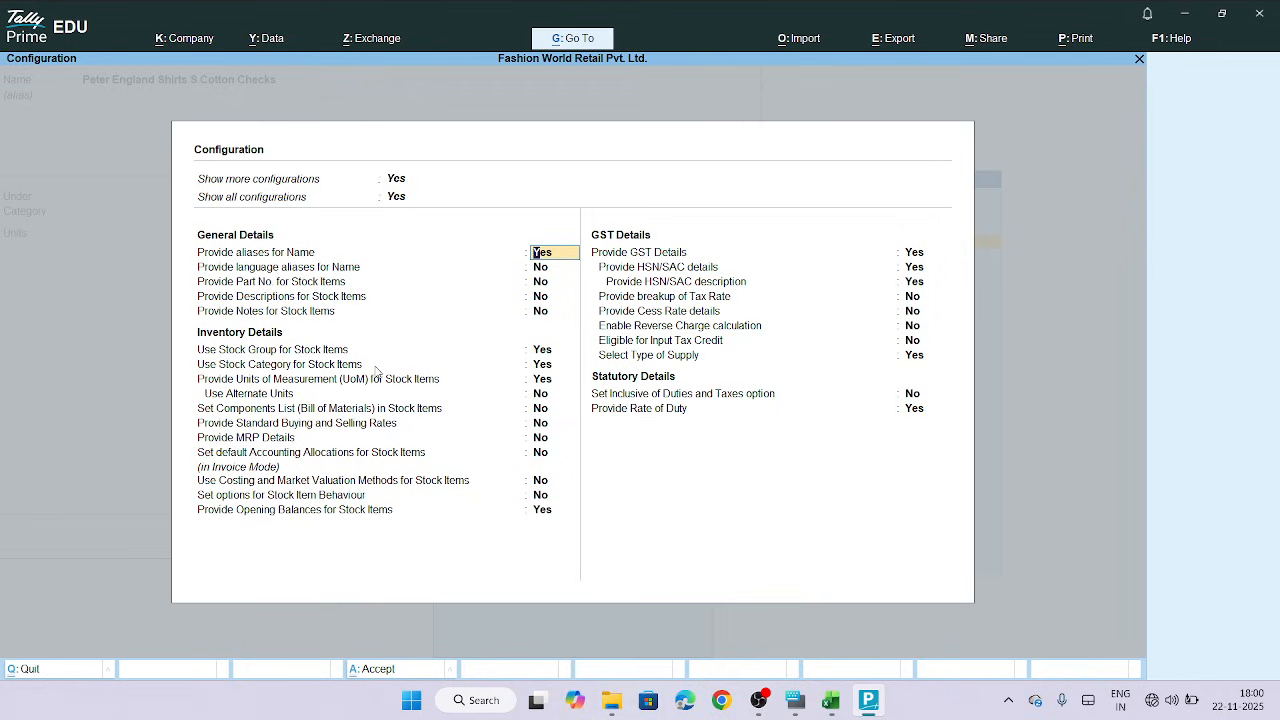
left_click(545, 366)
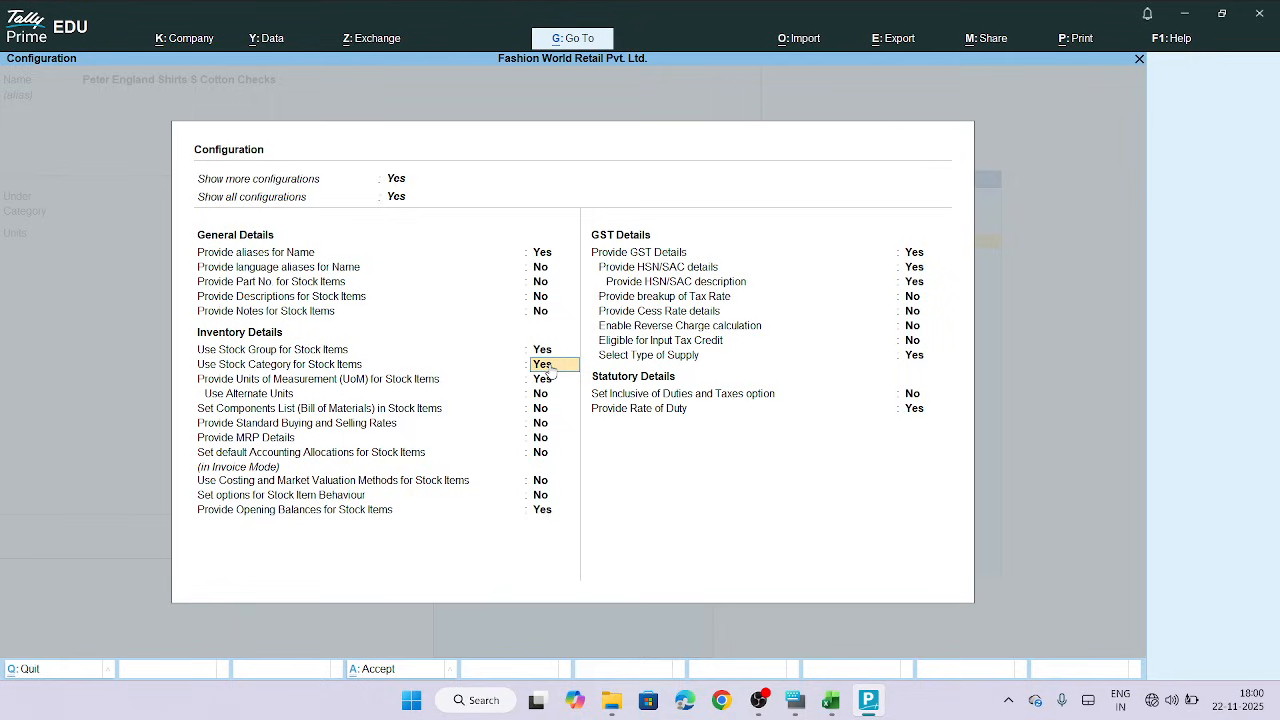
key("Return")
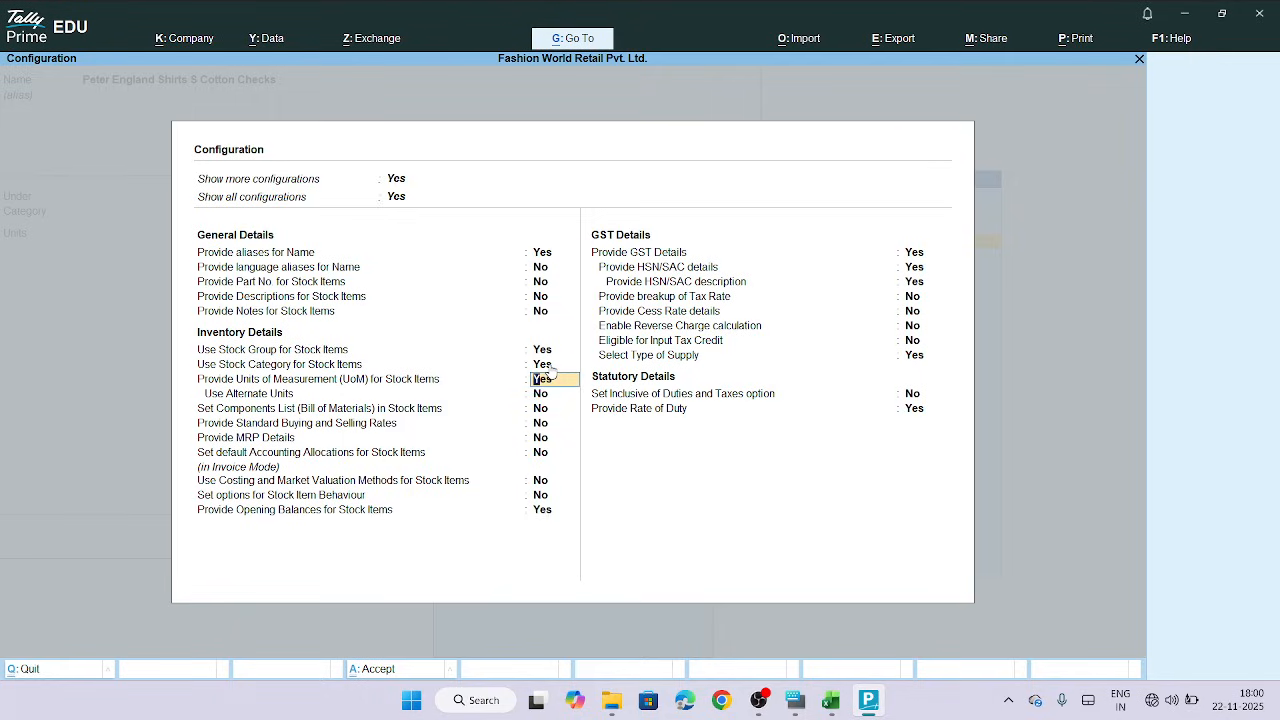
key("ctrl+a")
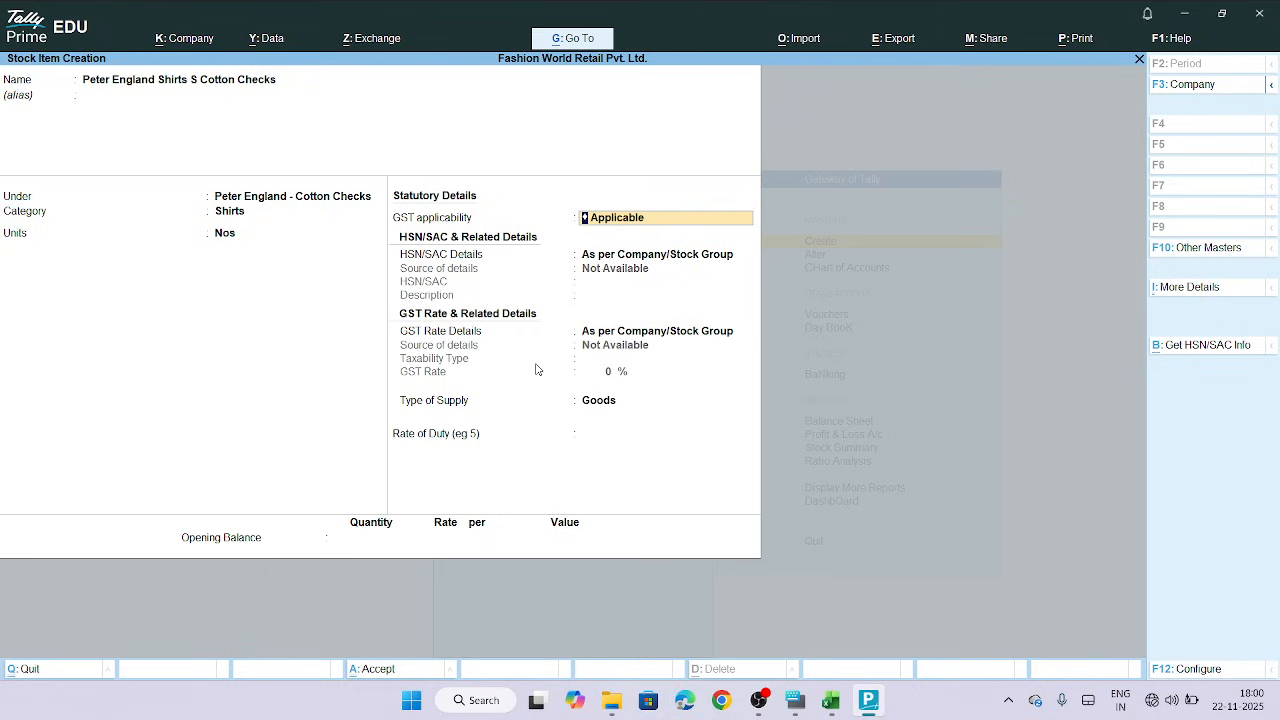
Open More Details with all and inactive options shown, and reselect Shirts as the stock category
left_click(1205, 290)
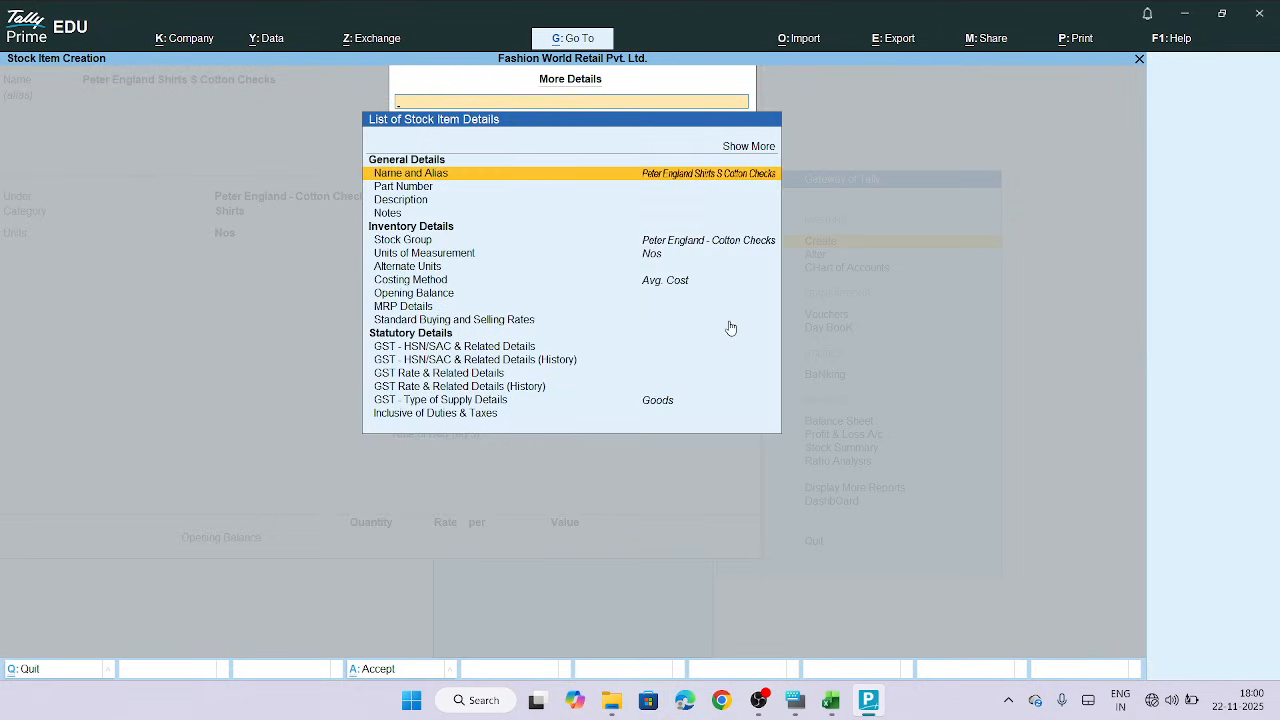
left_click(750, 147)
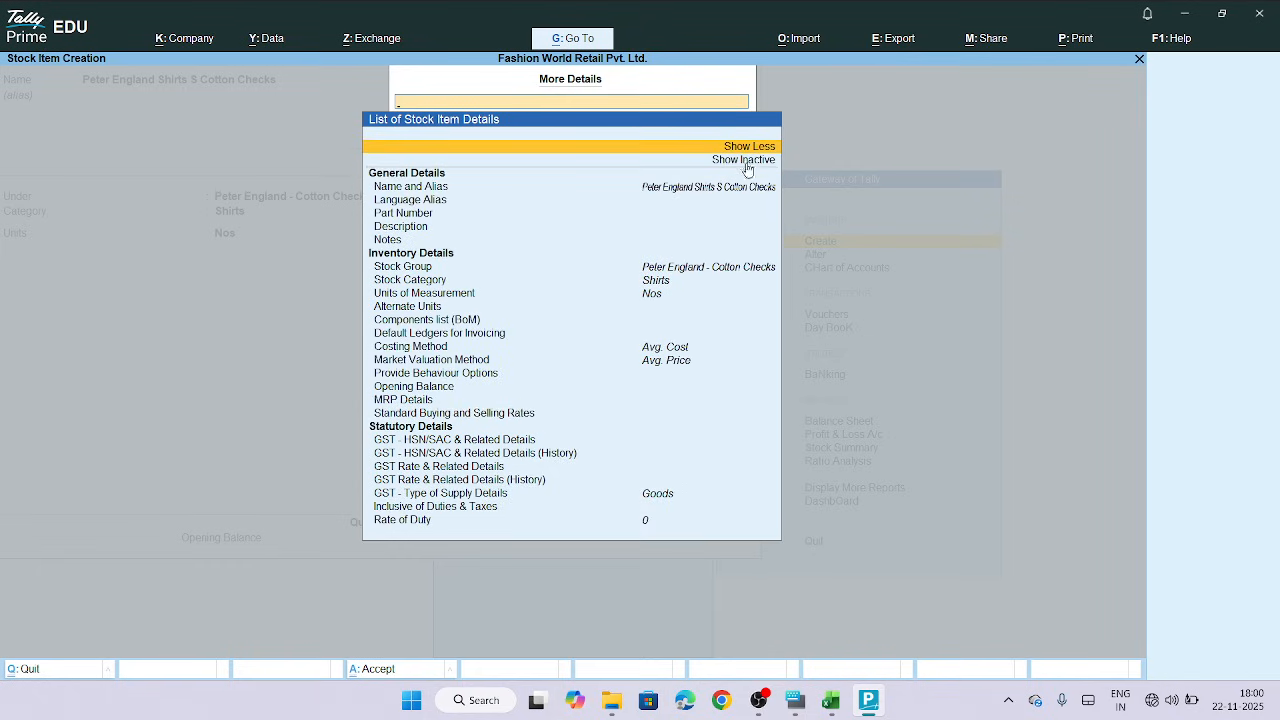
left_click(746, 160)
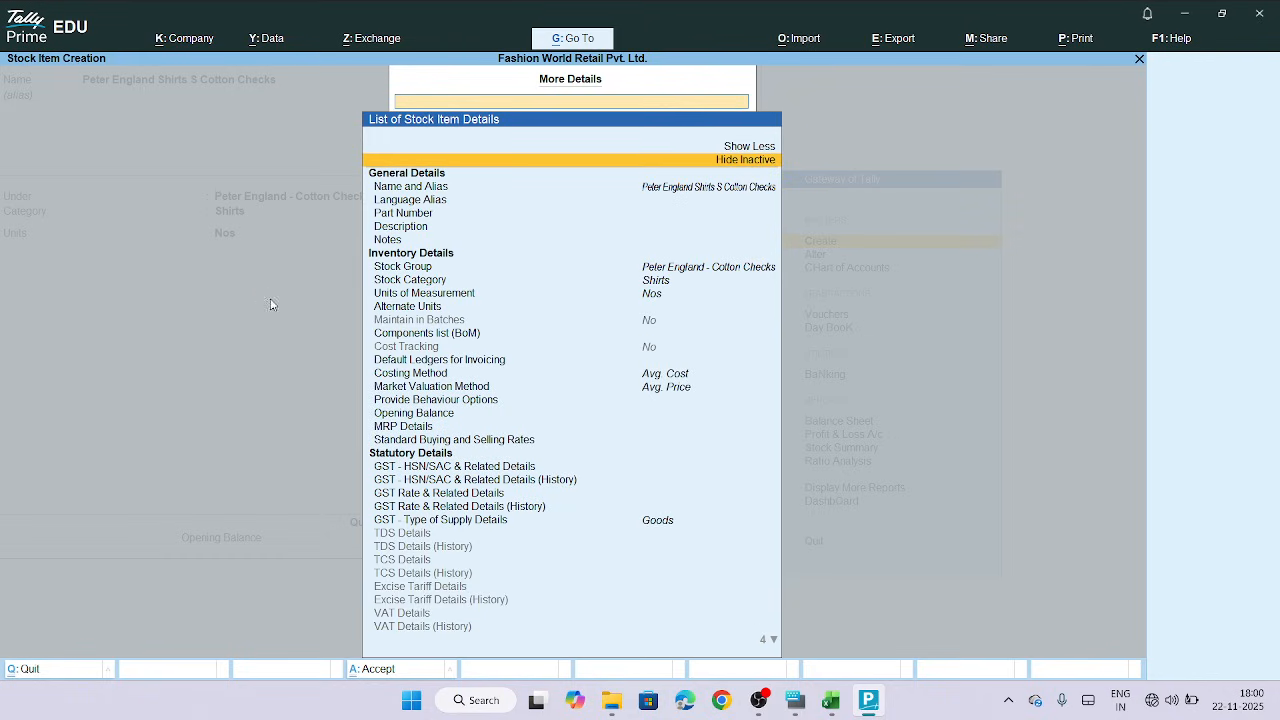
left_click(417, 284)
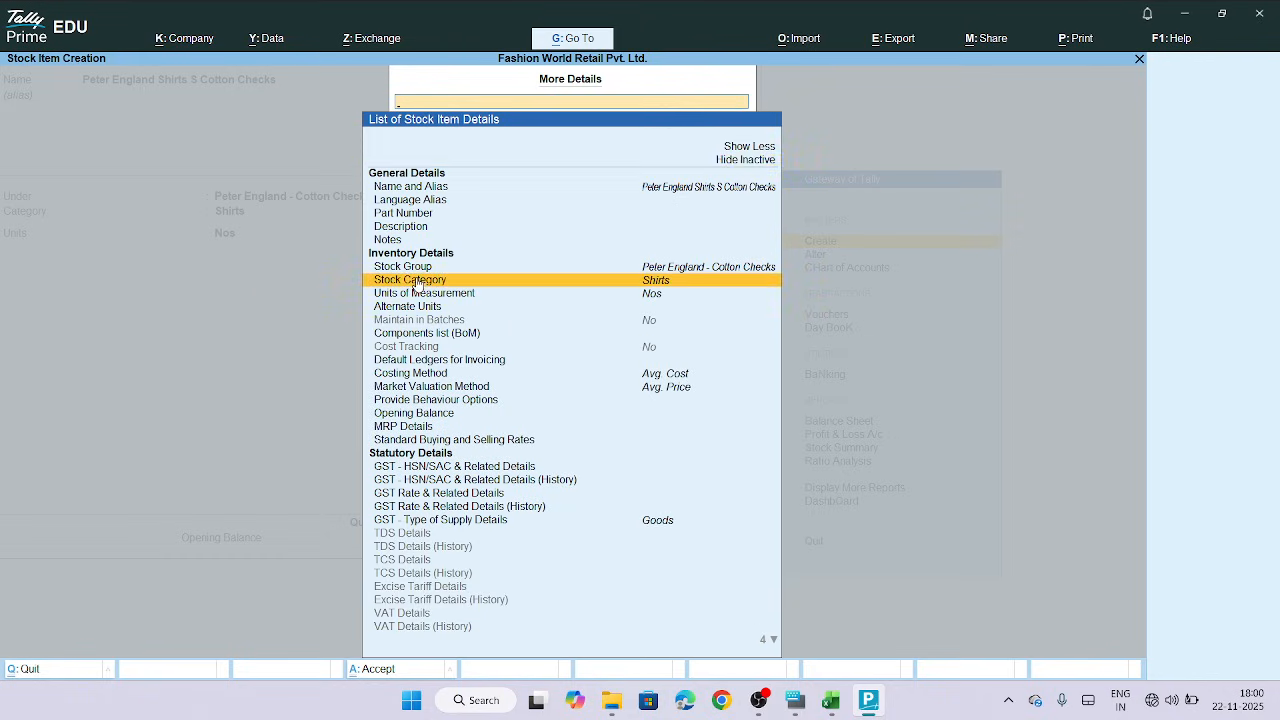
left_click(667, 285)
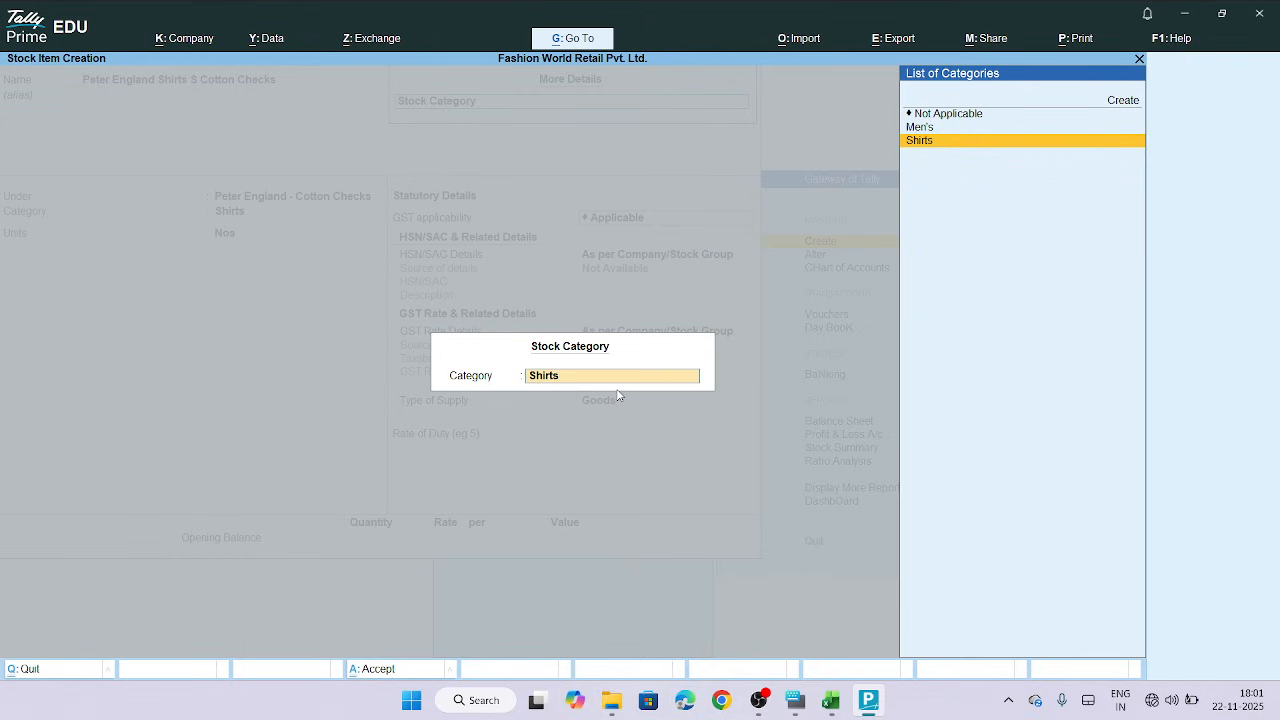
key("Return")
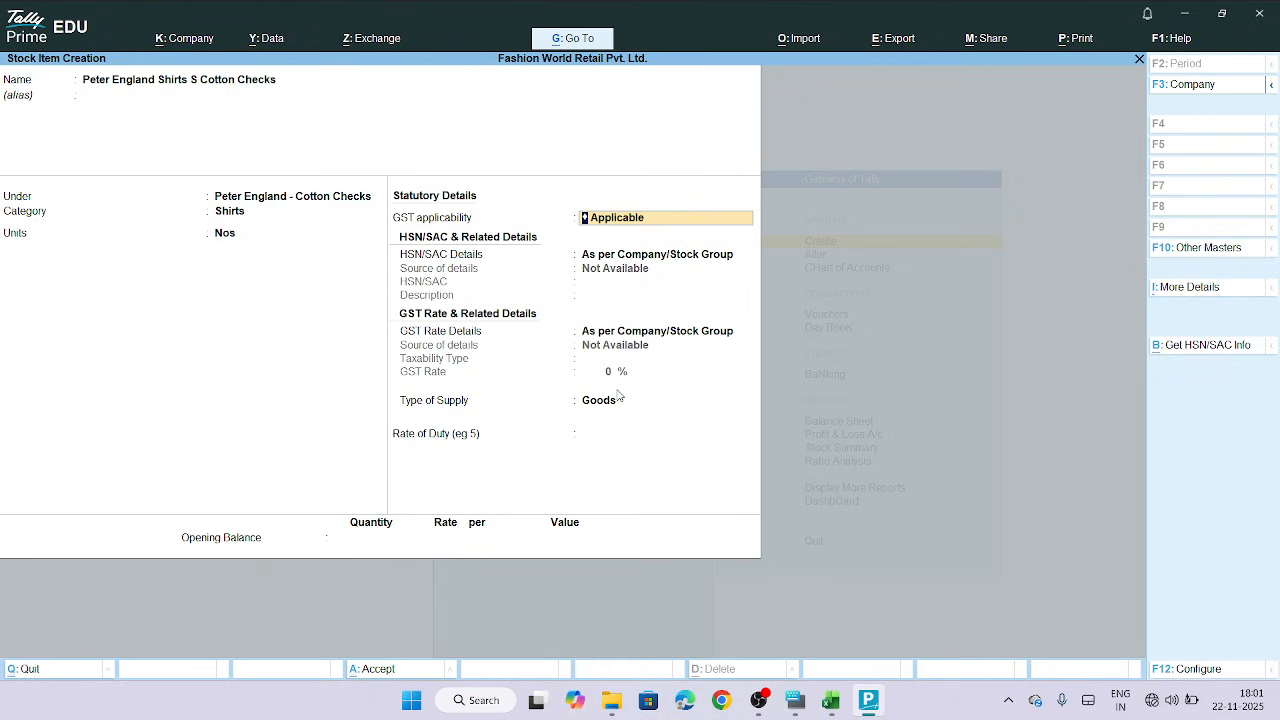
Choose to specify HSN/SAC details here and copy the HSN code 6109 from cell J2 of the spreadsheet
key("Return")
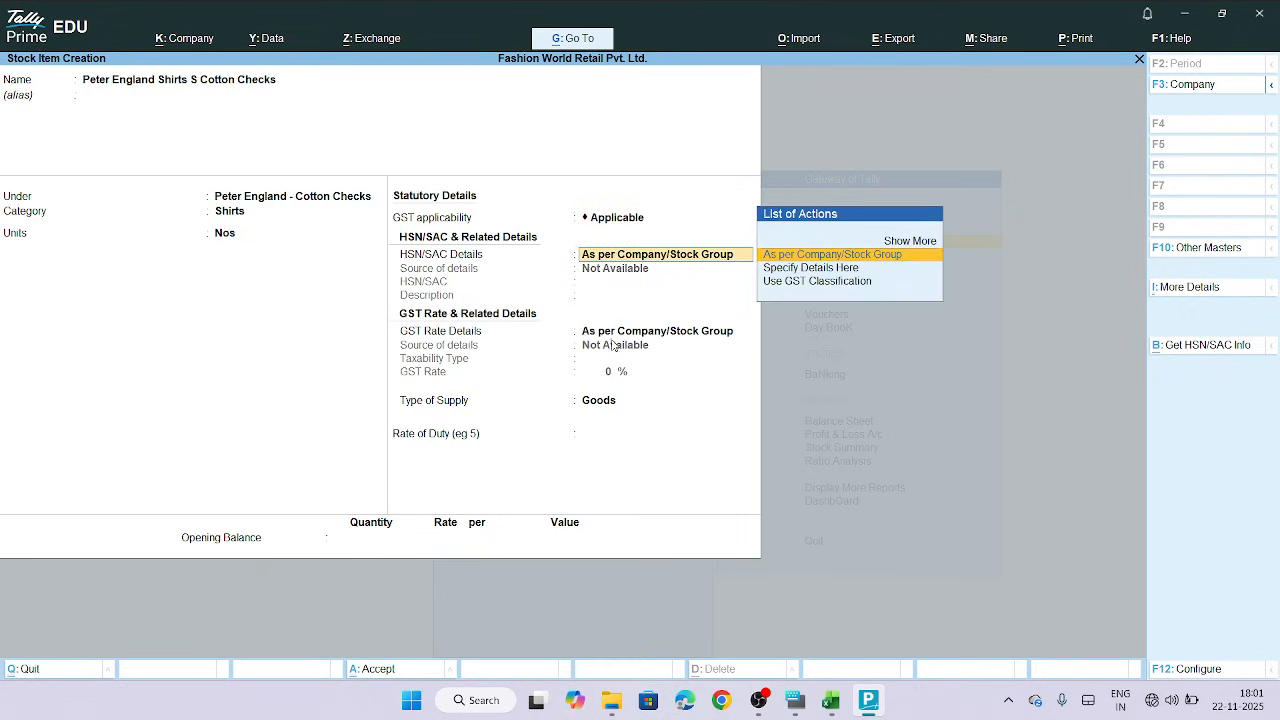
left_click(837, 268)
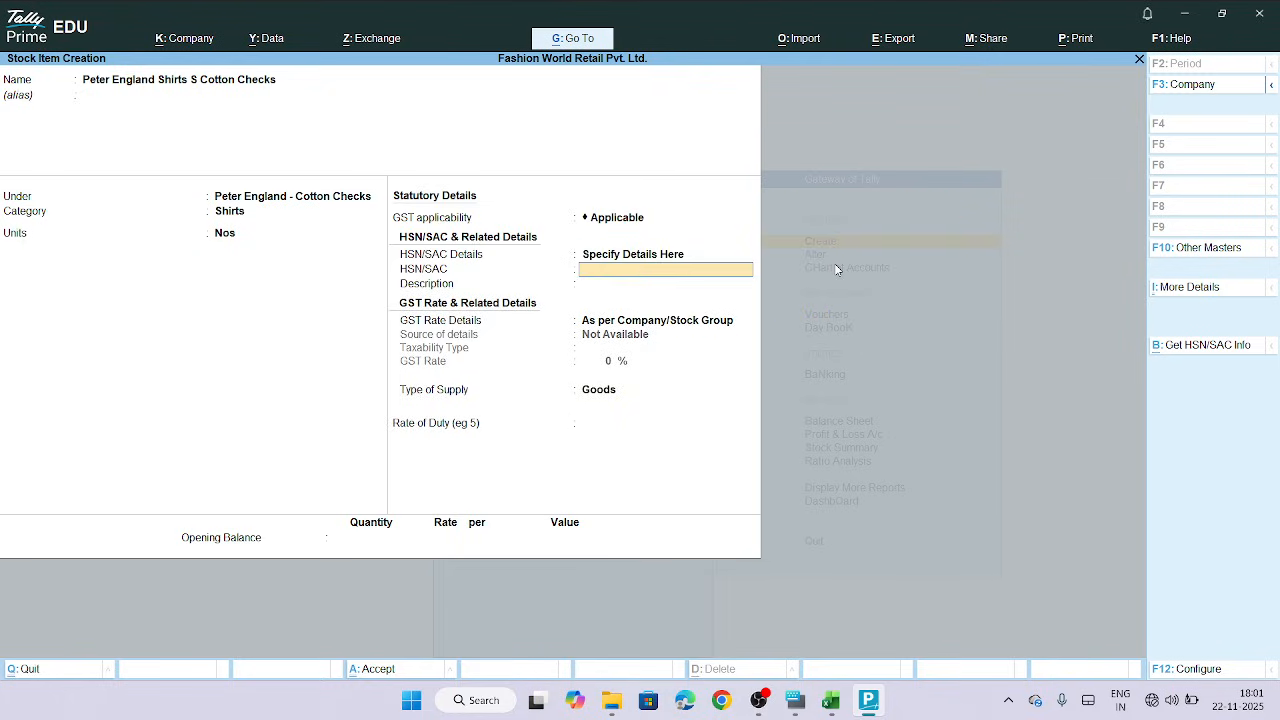
left_click(830, 700)
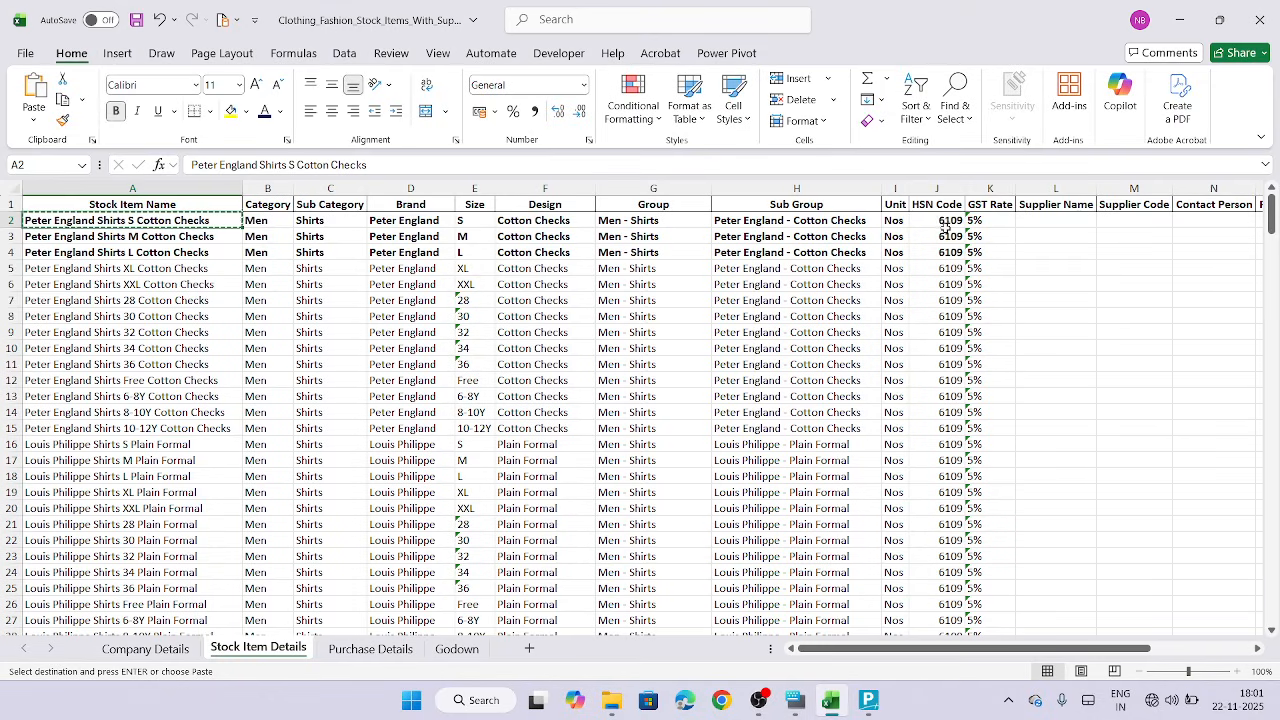
left_click(945, 226)
key("ctrl+c")
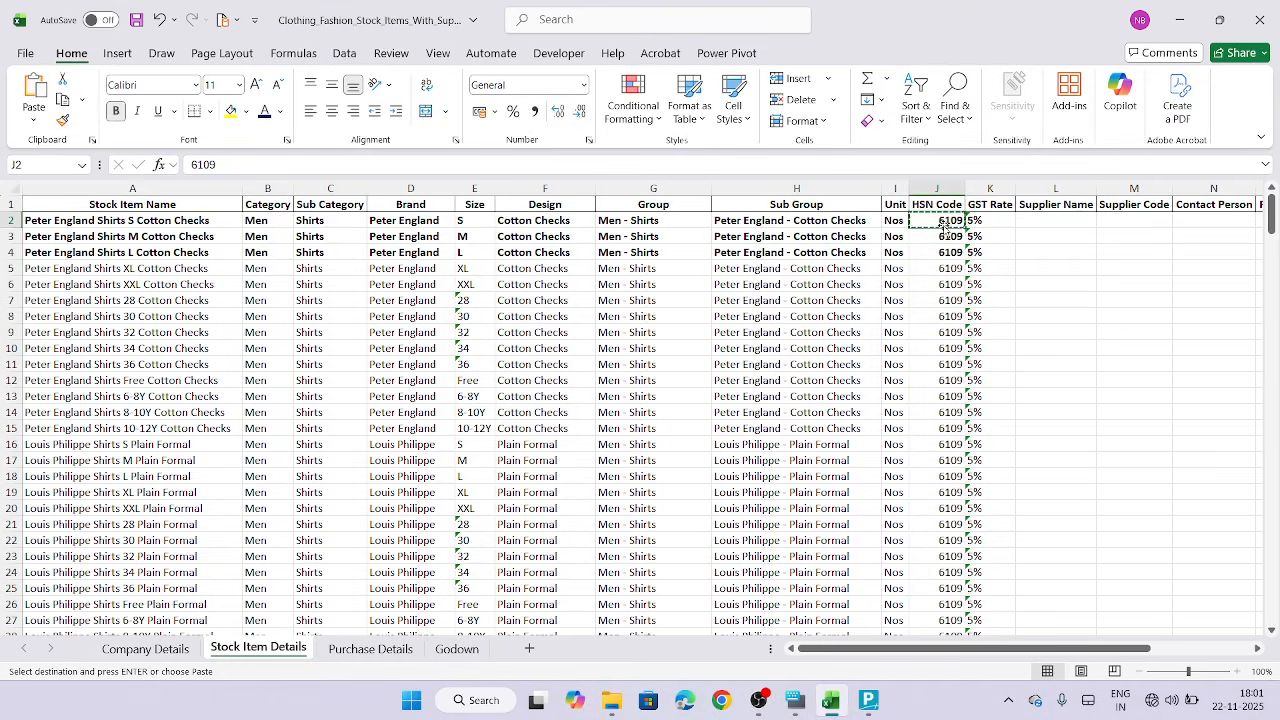
Paste 6109 as the HSN/SAC code and enter Cloths as its description
left_click(871, 704)
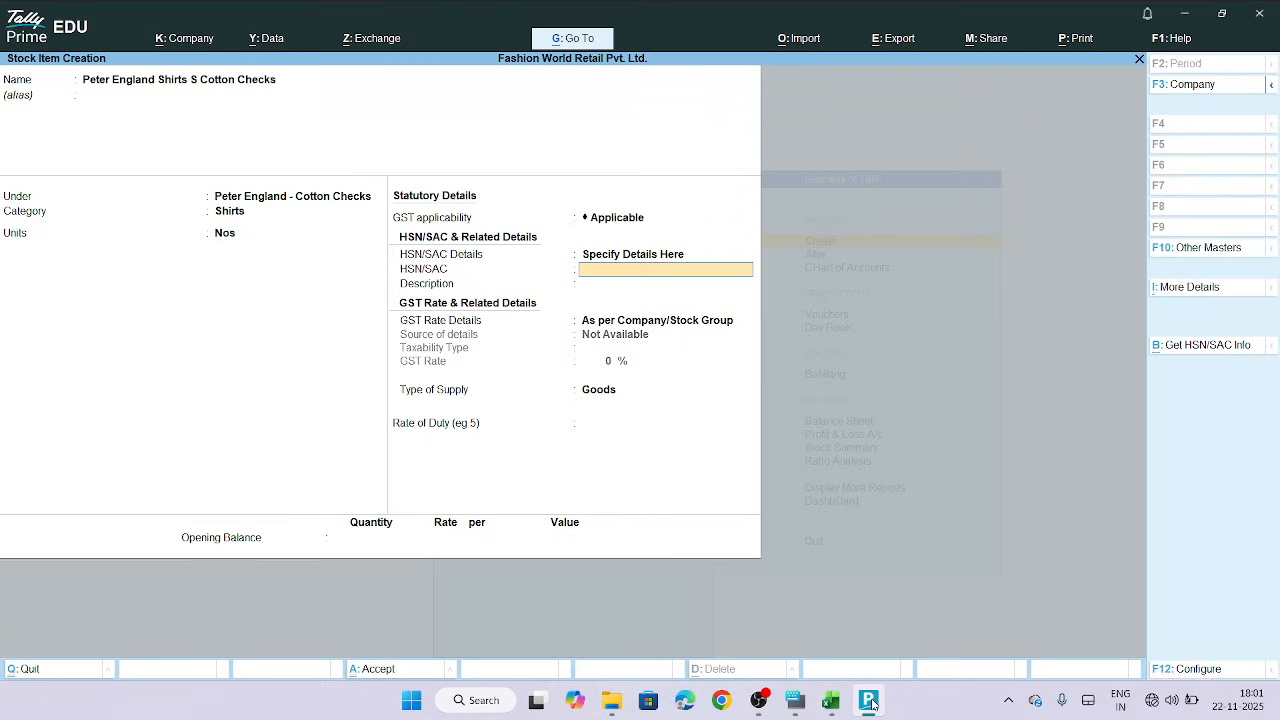
key("ctrl+v")
key("Return")
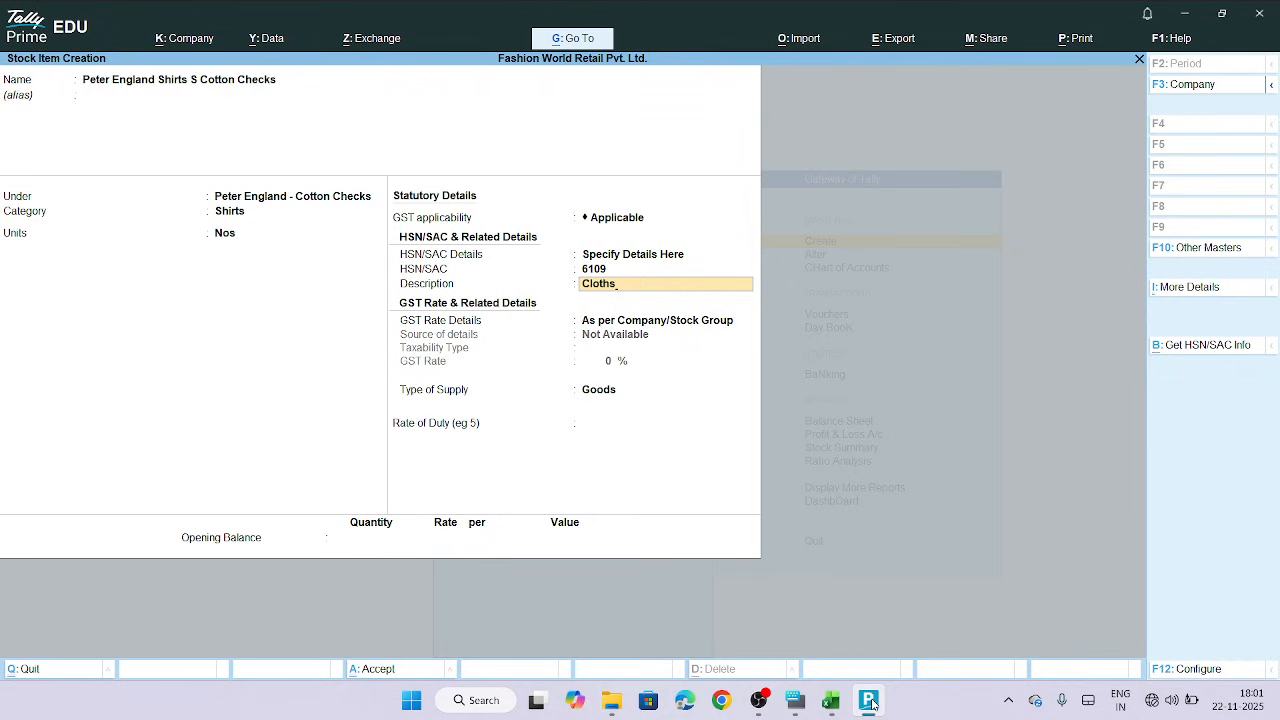
key("Return")
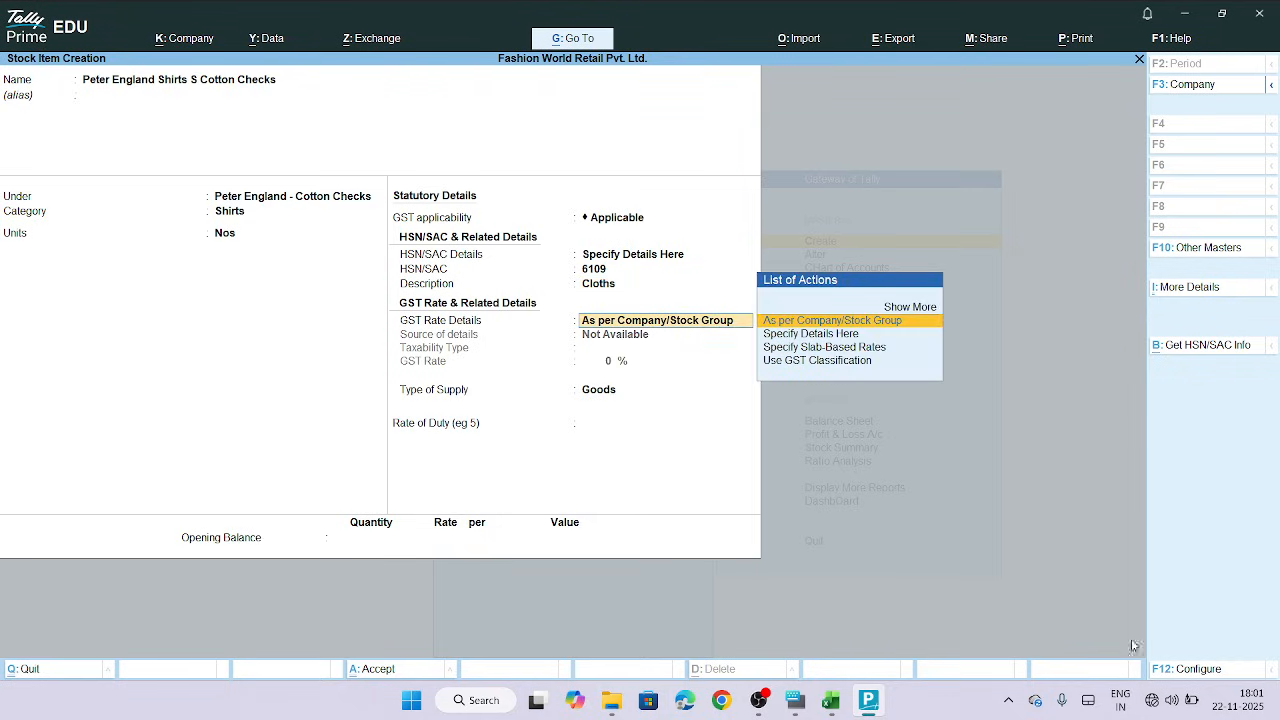
Specify GST rate details here with taxability Taxable and a GST rate of 5% from the sheet
left_click(855, 342)
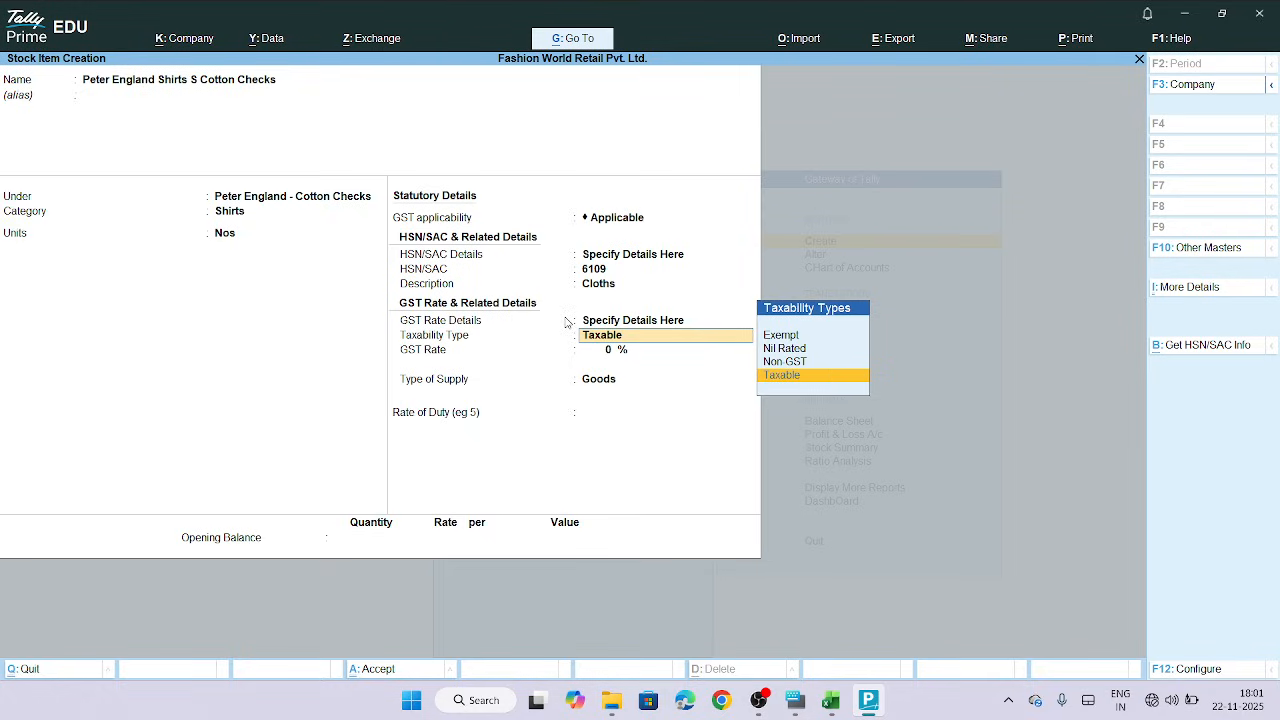
left_click(811, 378)
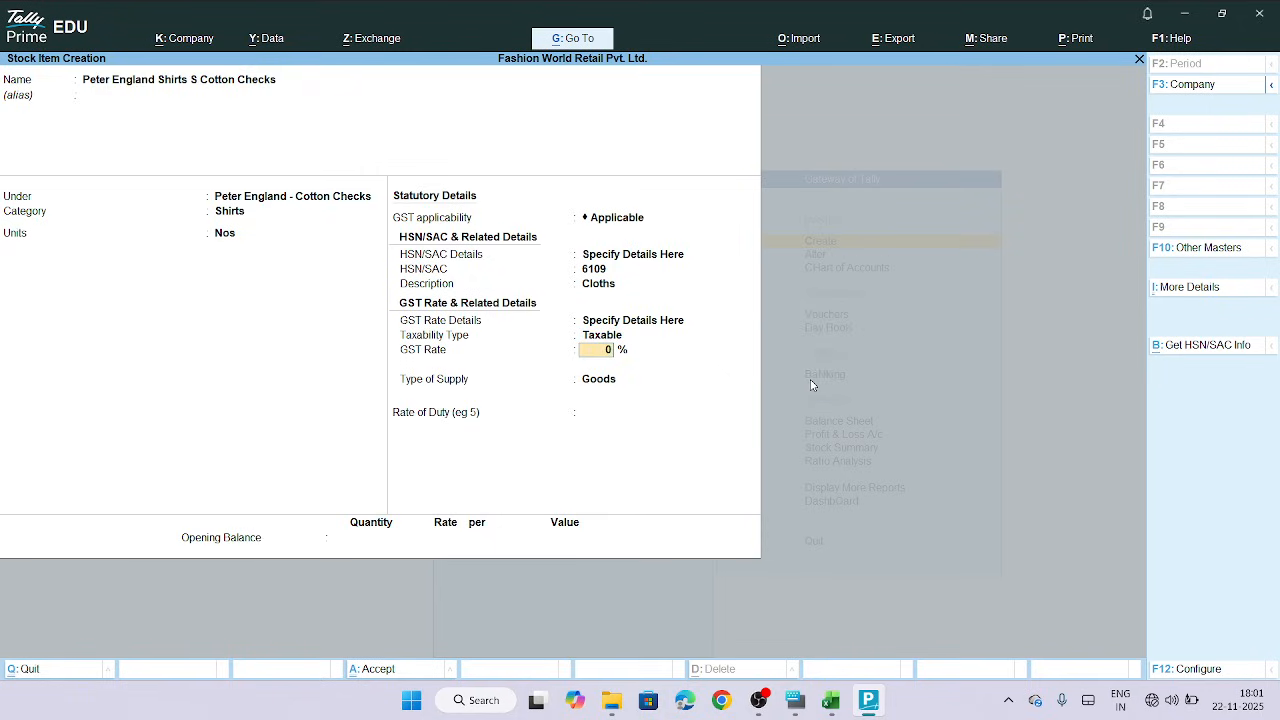
left_click(832, 704)
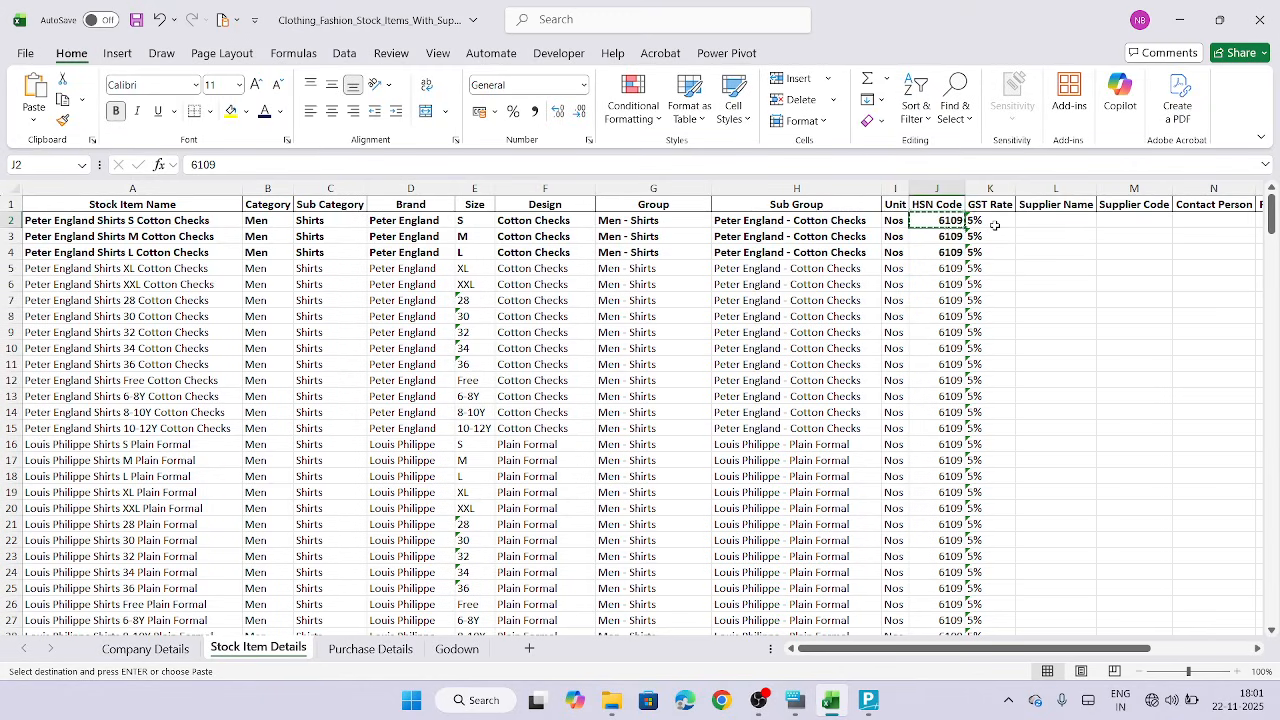
key("Right")
left_click(868, 700)
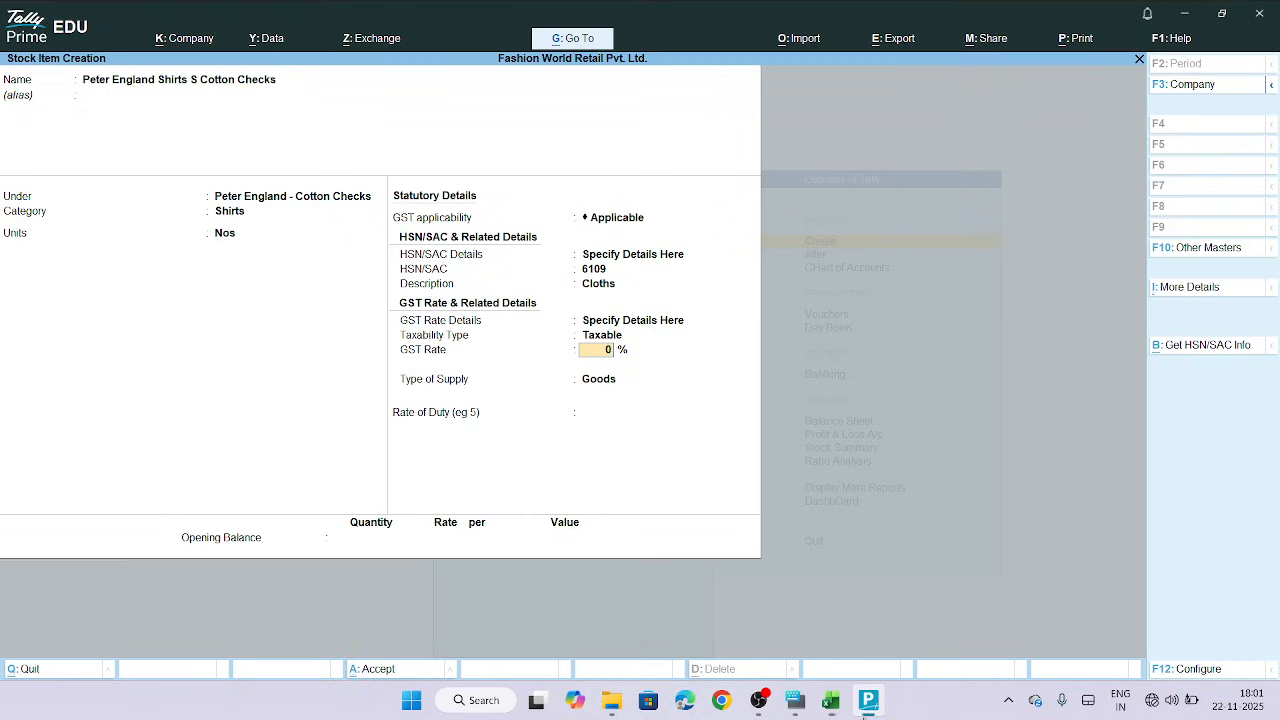
key("Return")
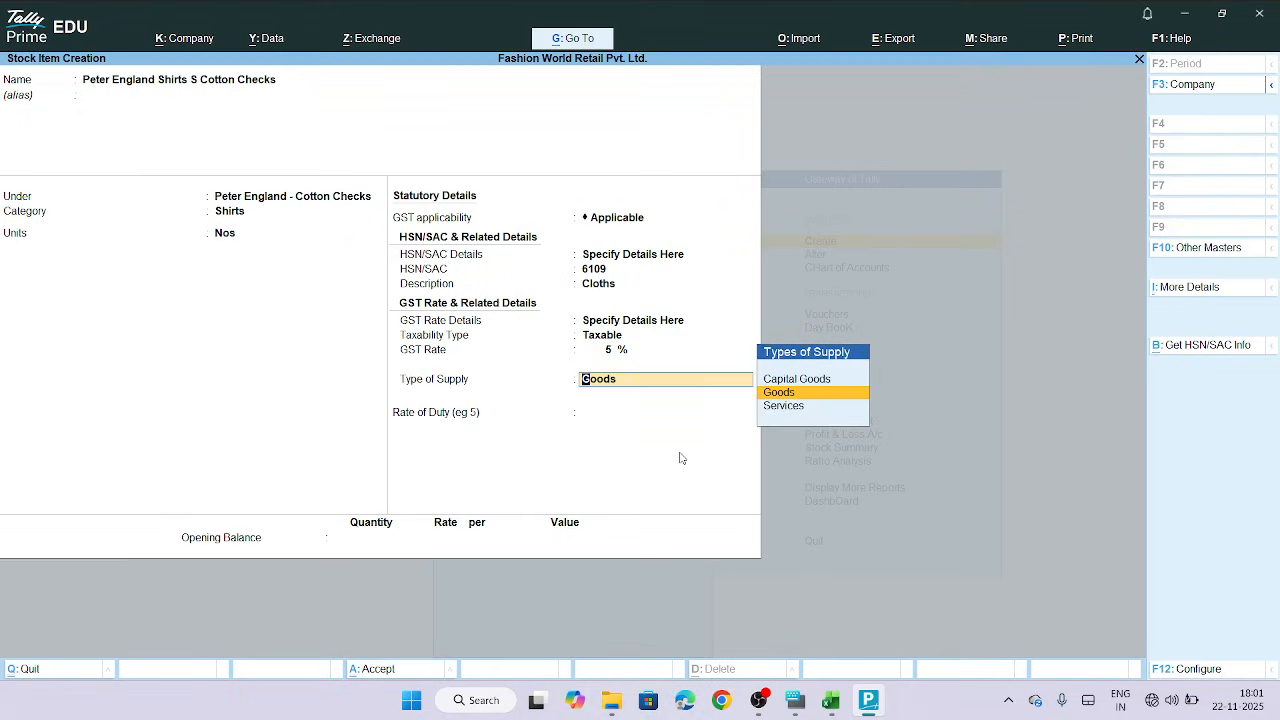
Keep Goods as the type of supply, skip the remaining fields and save the stock item
key("Return")
key("Return")
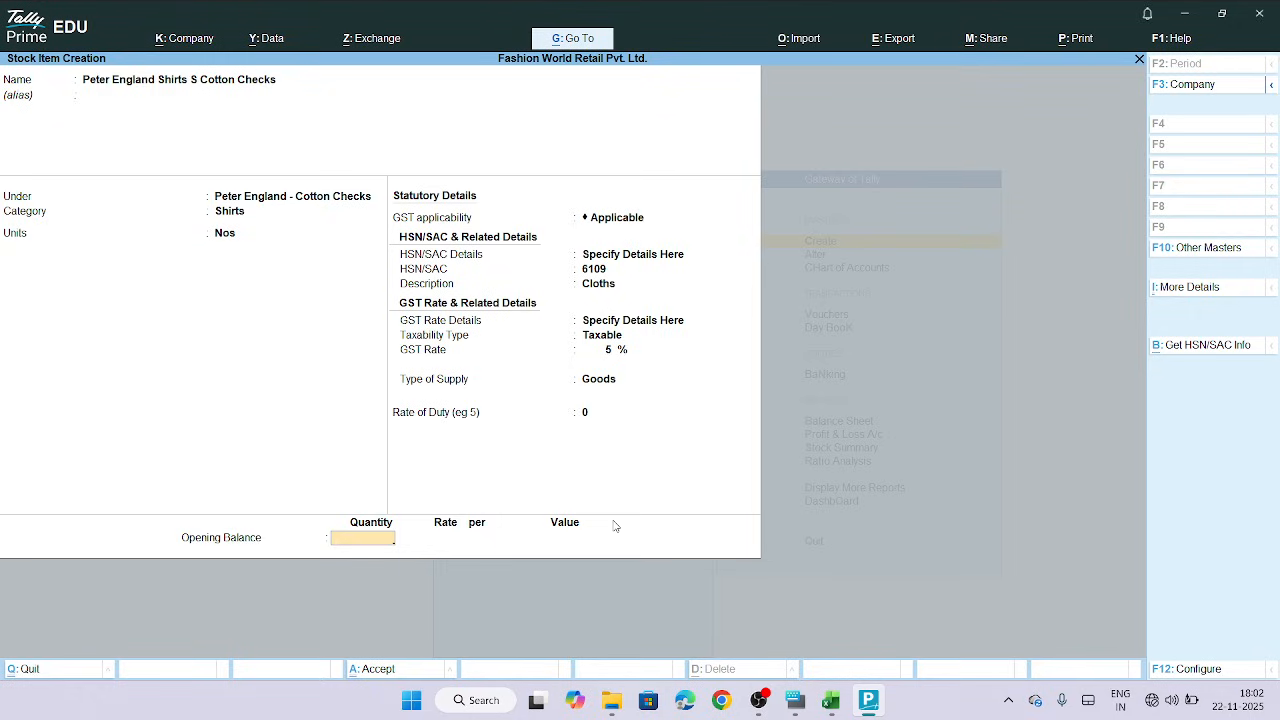
key("Return")
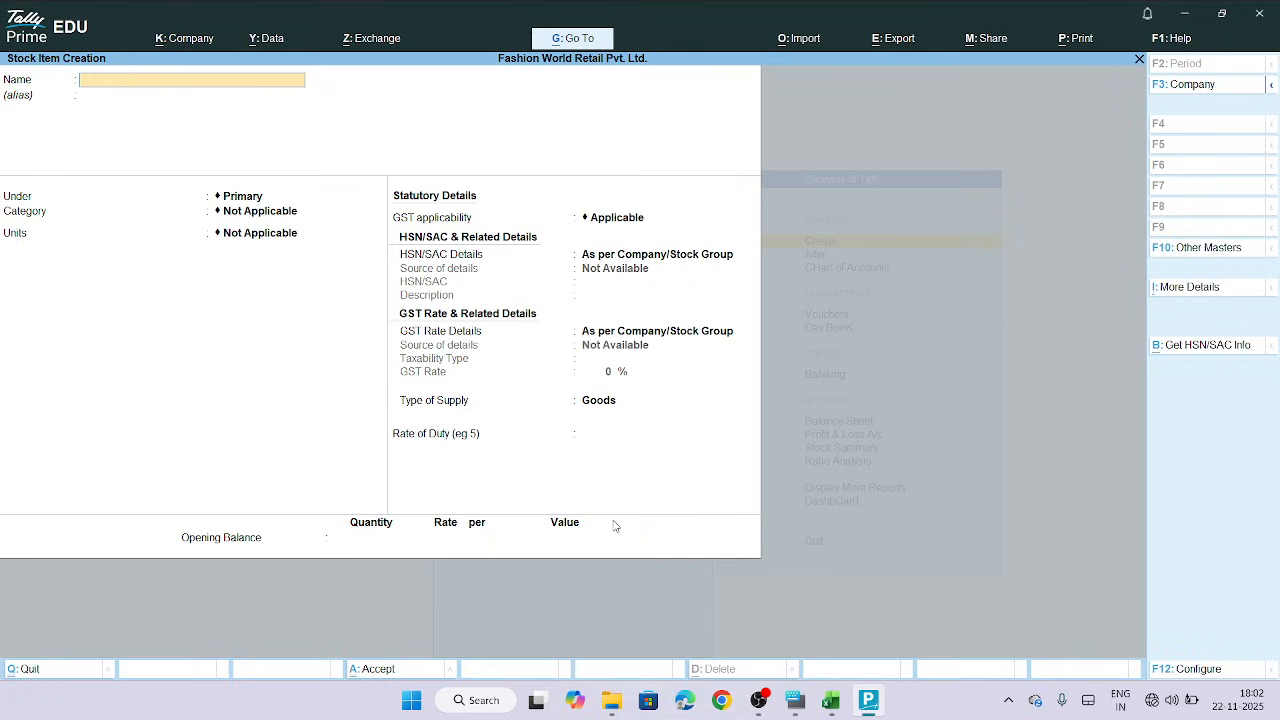
Leave stock item creation, try opening Price levels among all masters and decline enabling multiple price levels
key("Escape")
key("y")
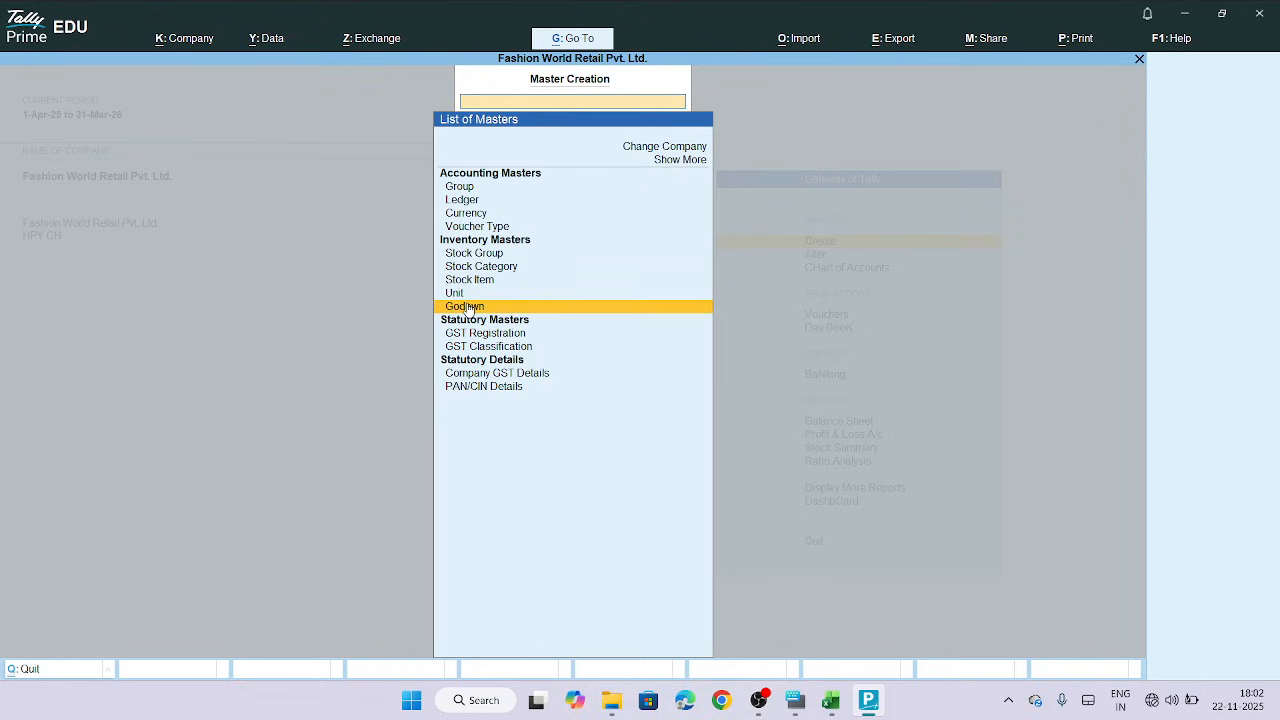
left_click(692, 162)
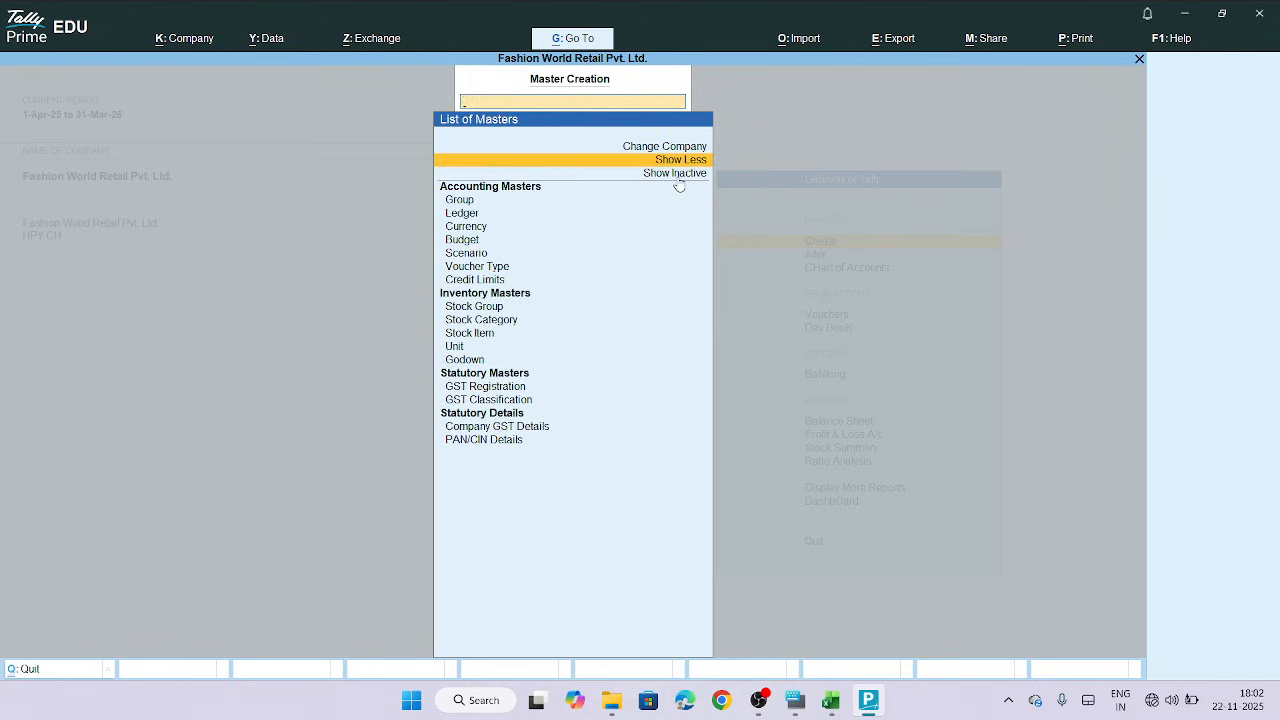
left_click(677, 176)
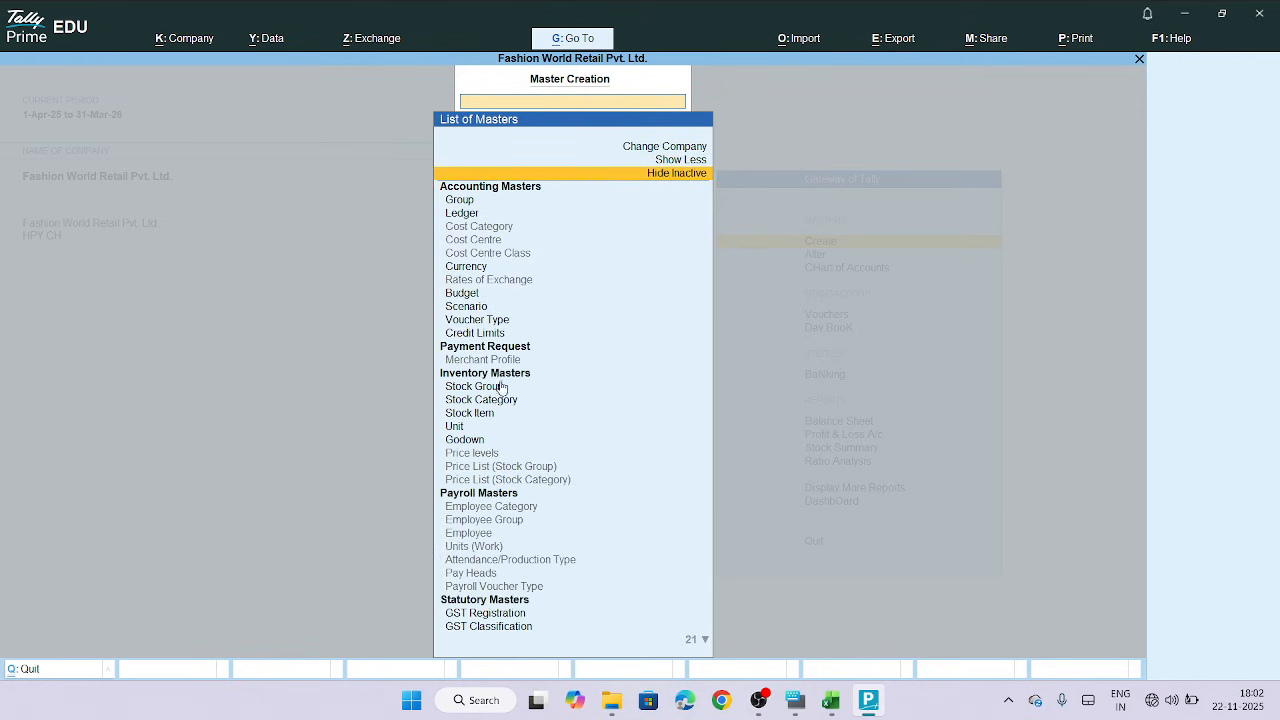
left_click(484, 456)
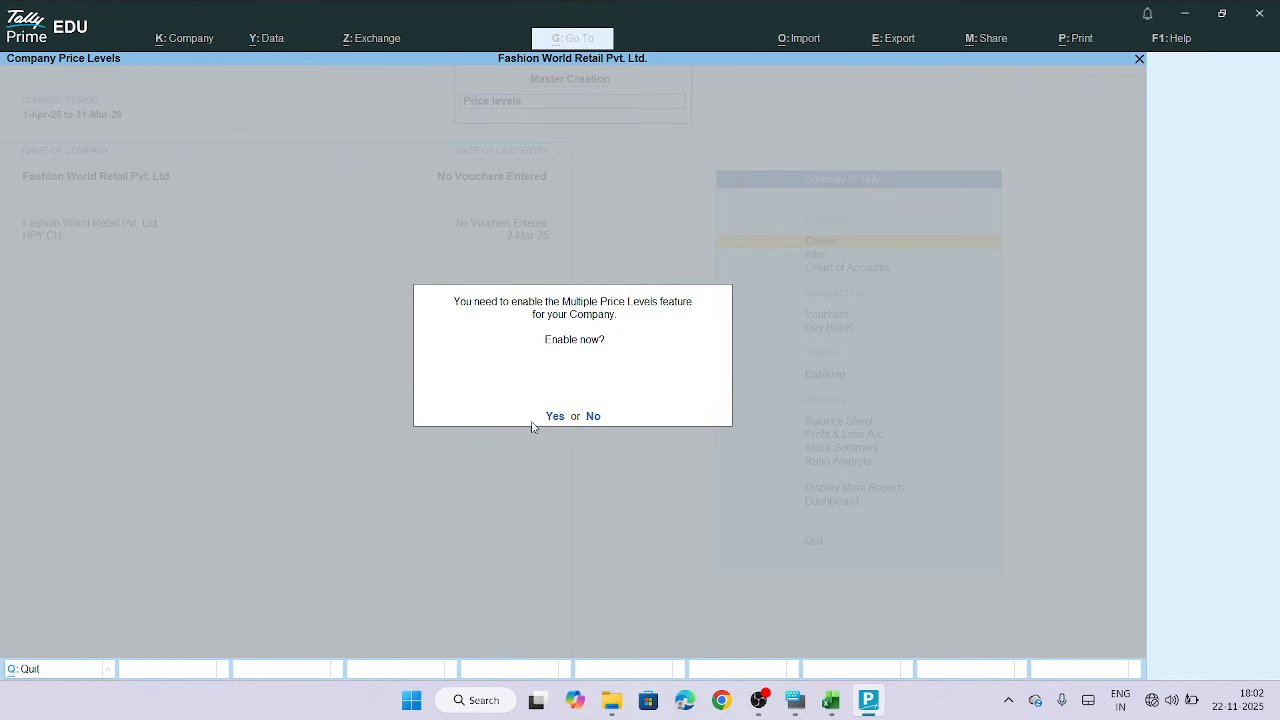
left_click(596, 417)
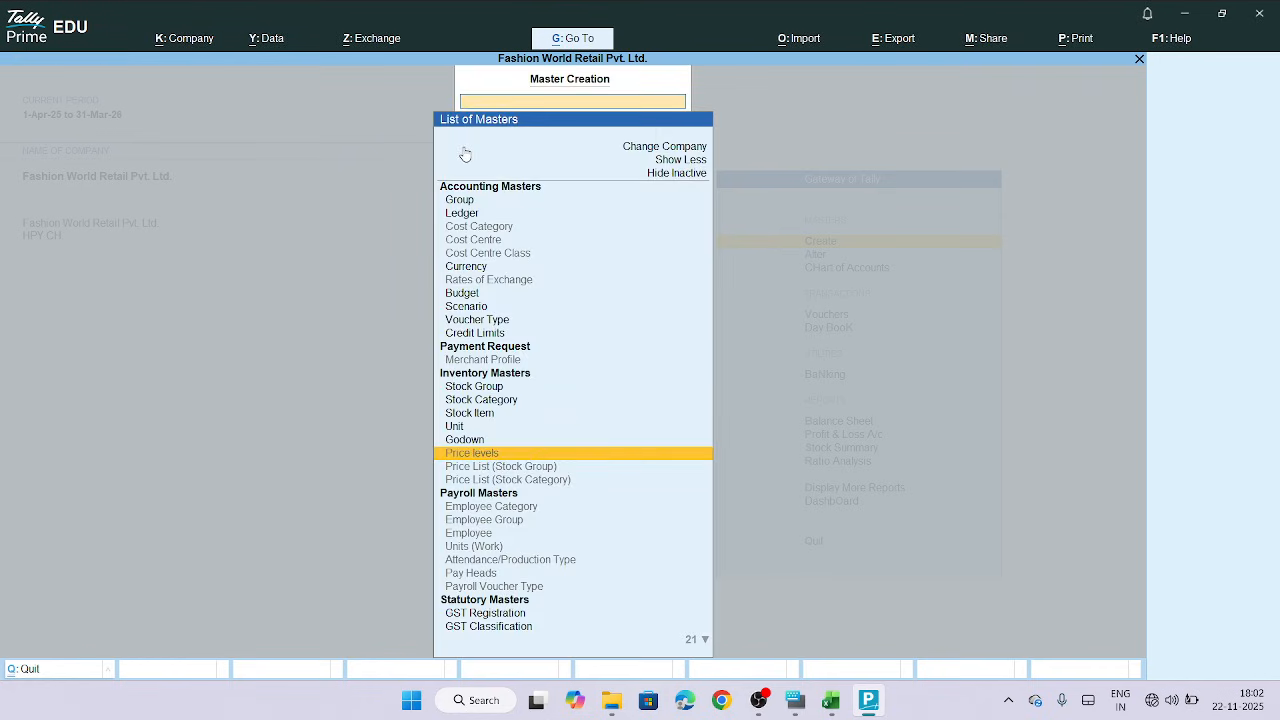
key("Escape")
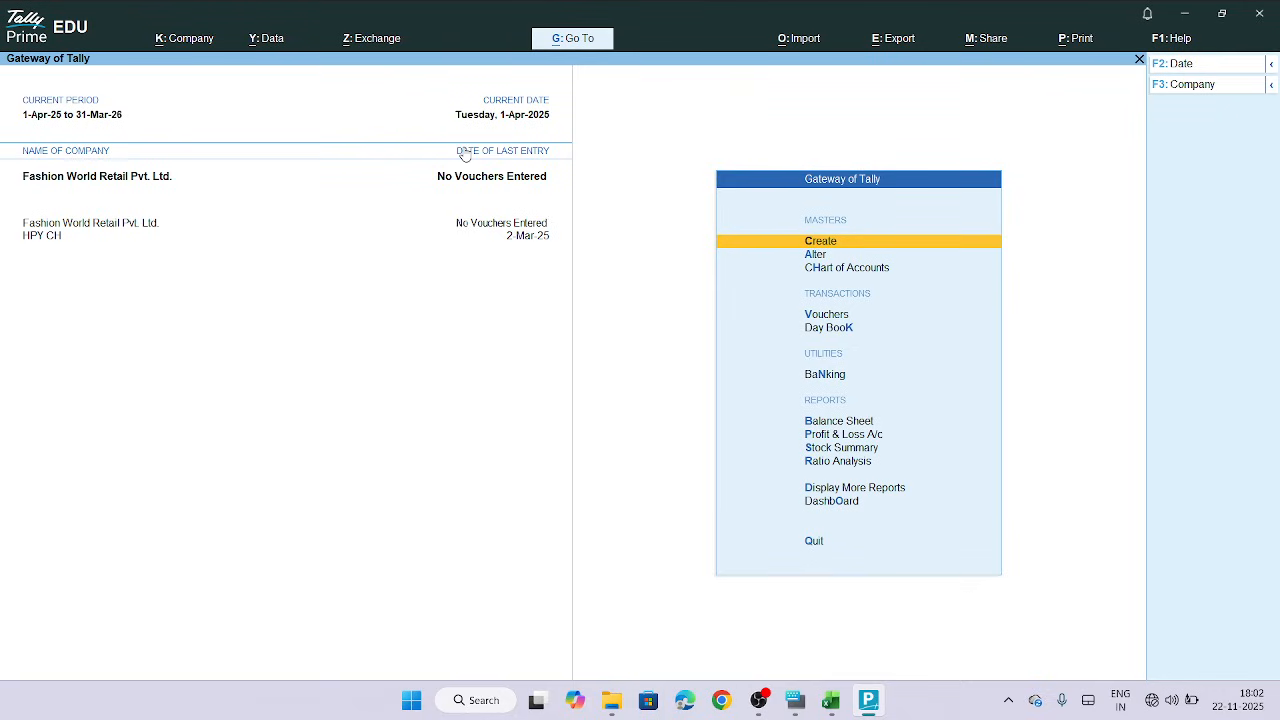
Create a new godown named Central Warehouse, copying the name from the Godown sheet of the workbook
left_click(820, 244)
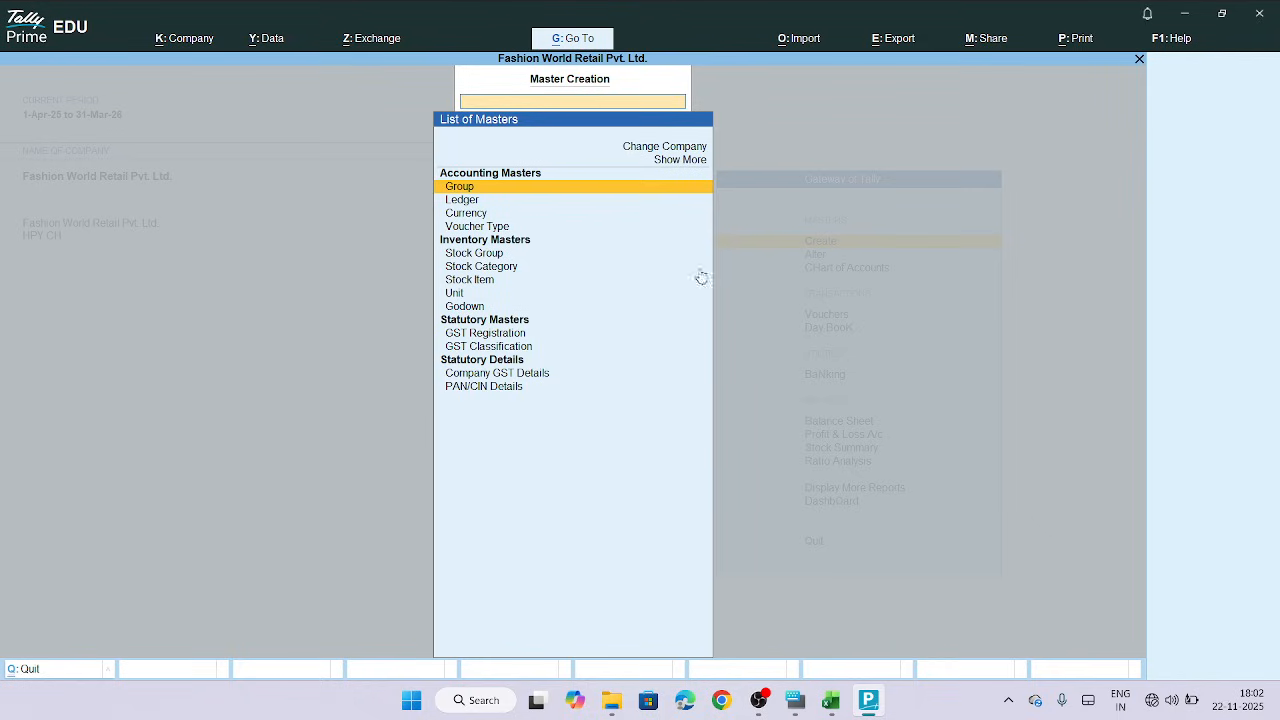
left_click(466, 310)
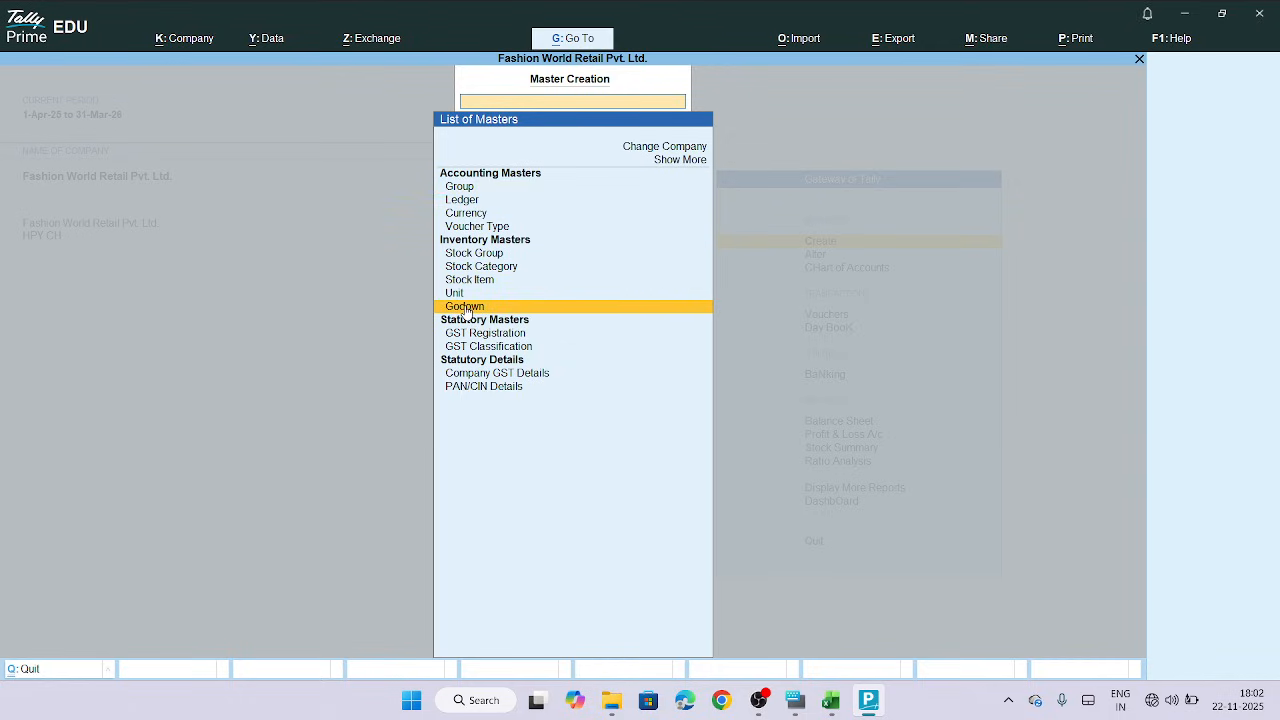
left_click(467, 308)
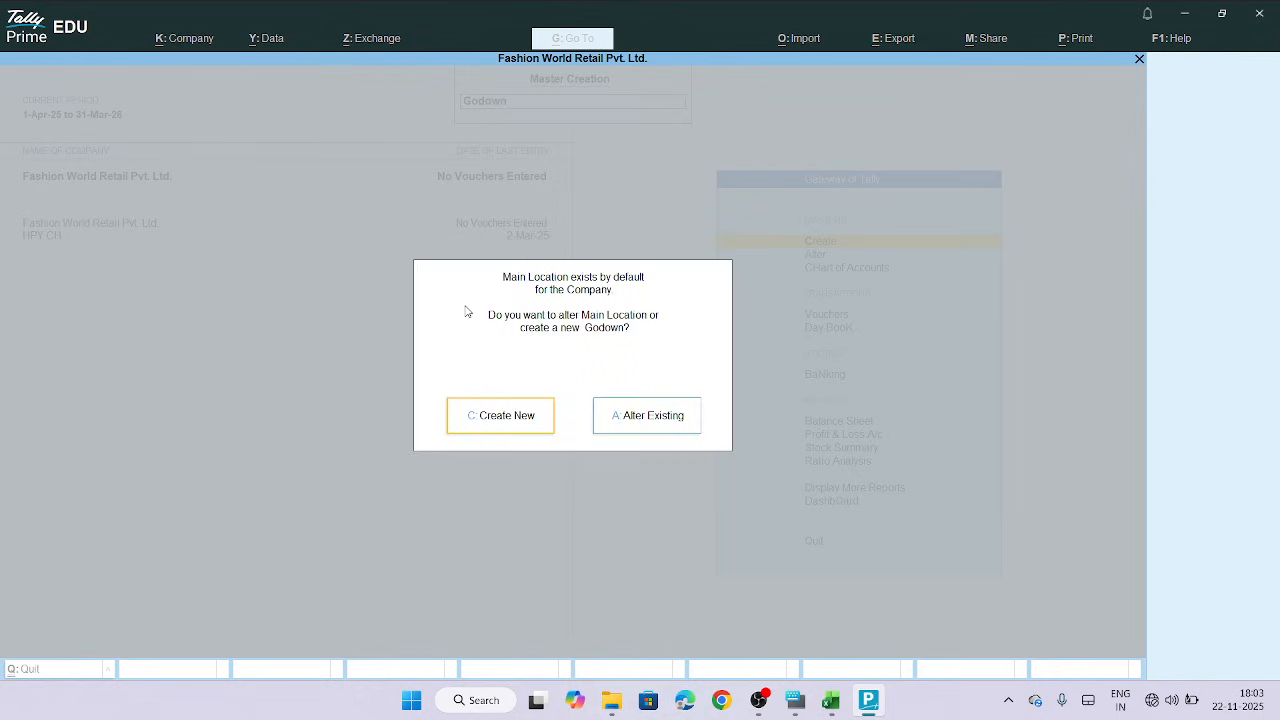
left_click(503, 431)
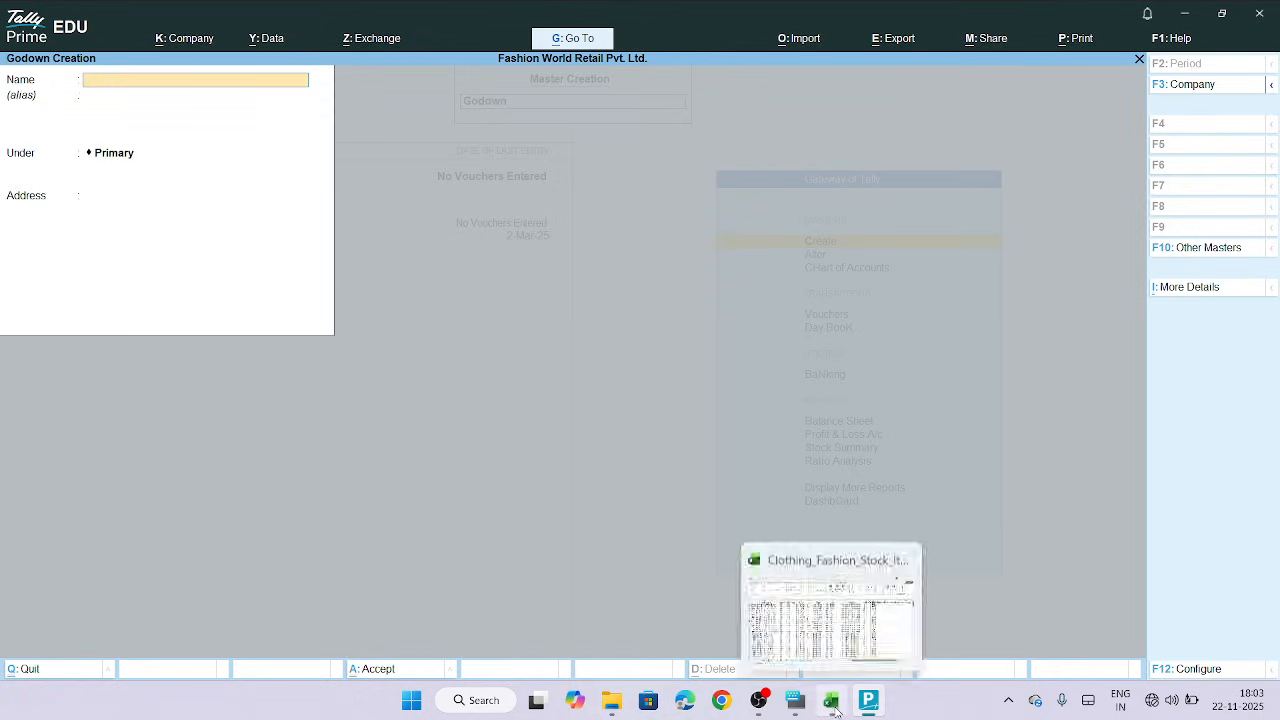
left_click(836, 706)
left_click(470, 650)
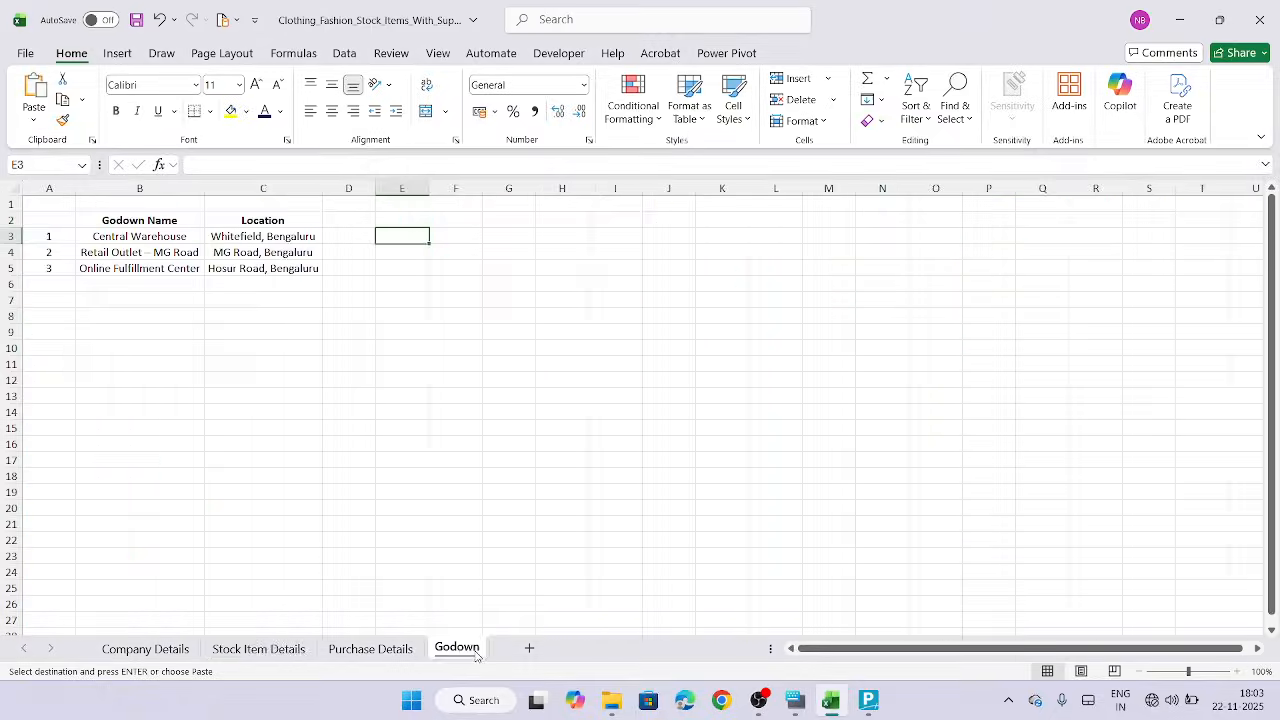
left_click(152, 238)
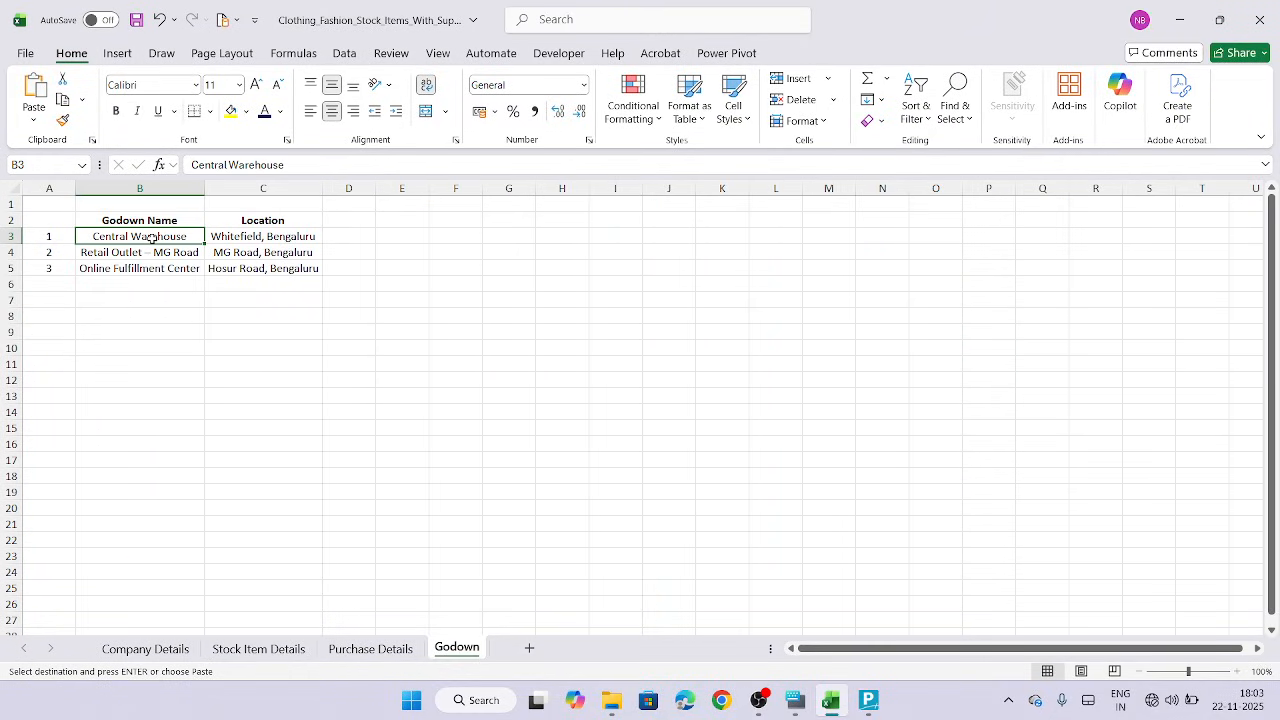
key("ctrl+c")
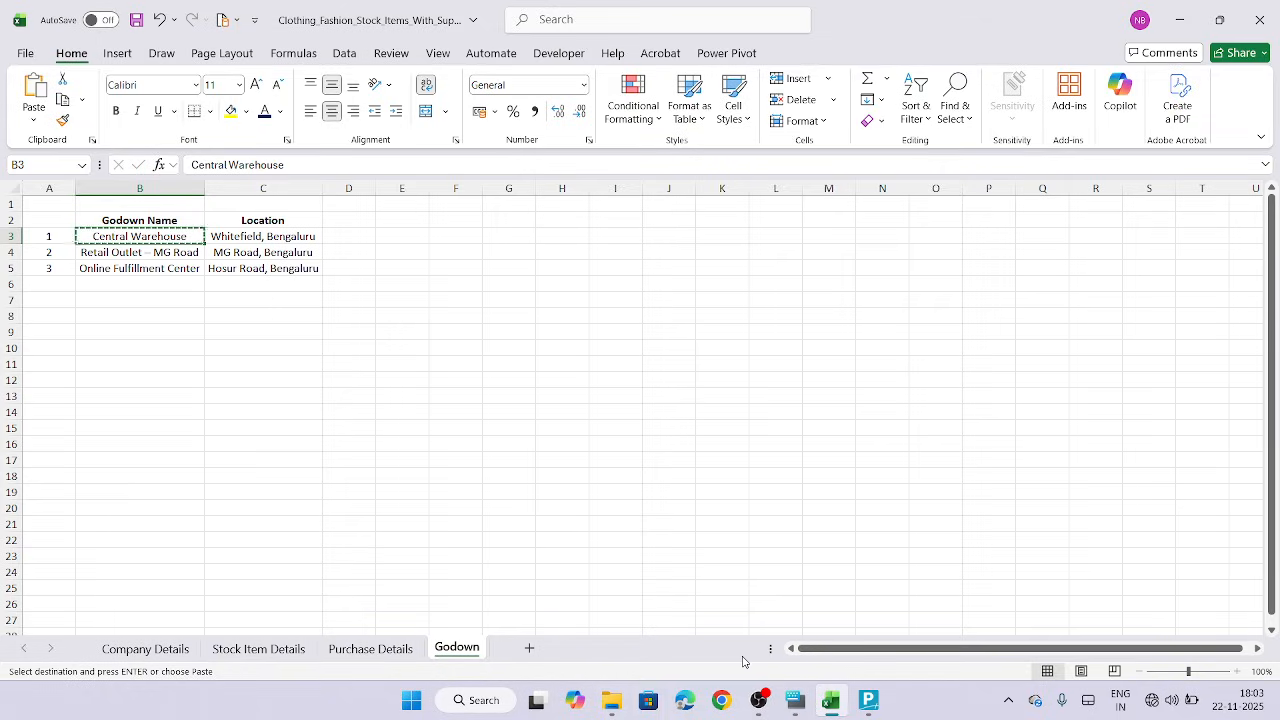
mouse_move(785, 712)
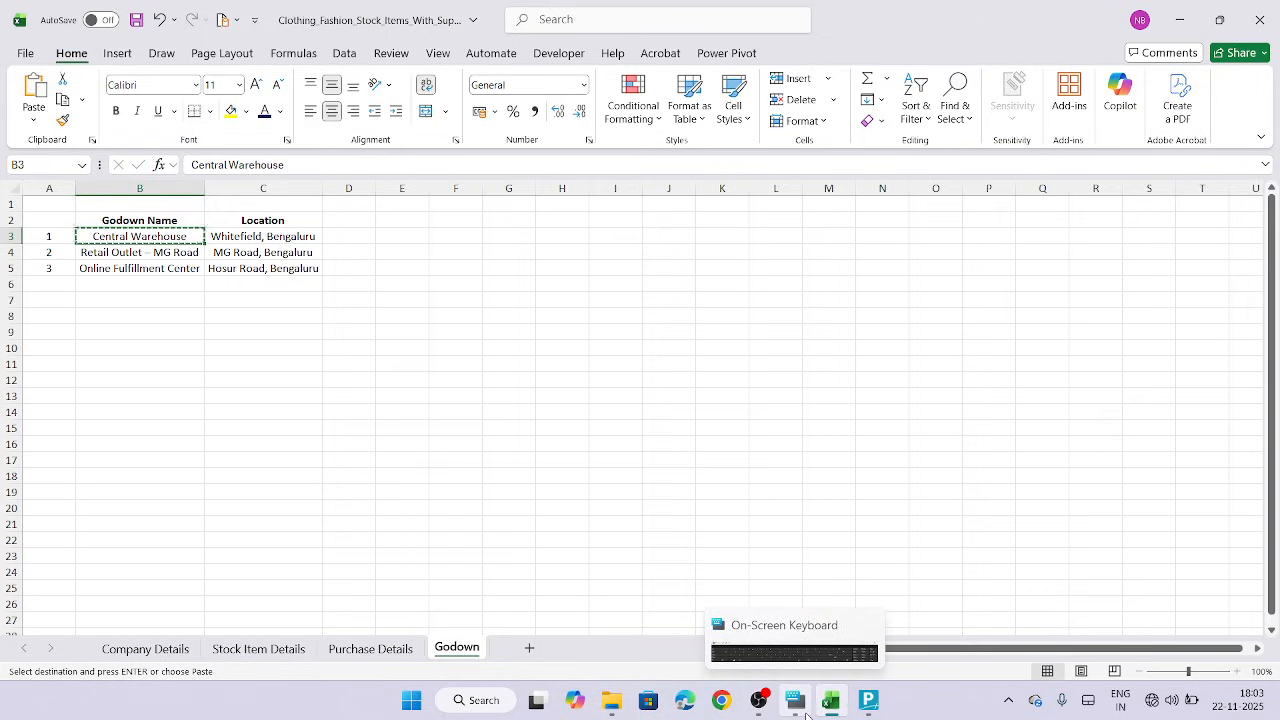
left_click(868, 700)
key("ctrl+alt+v")
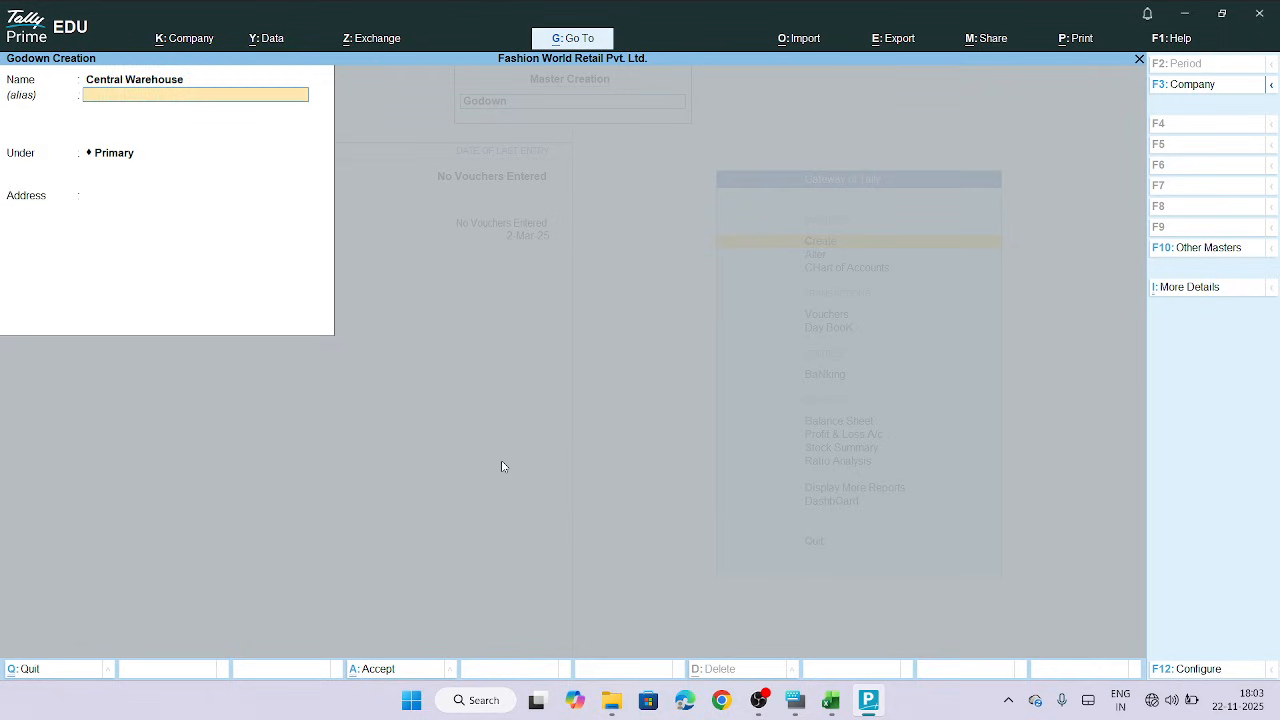
key("Return")
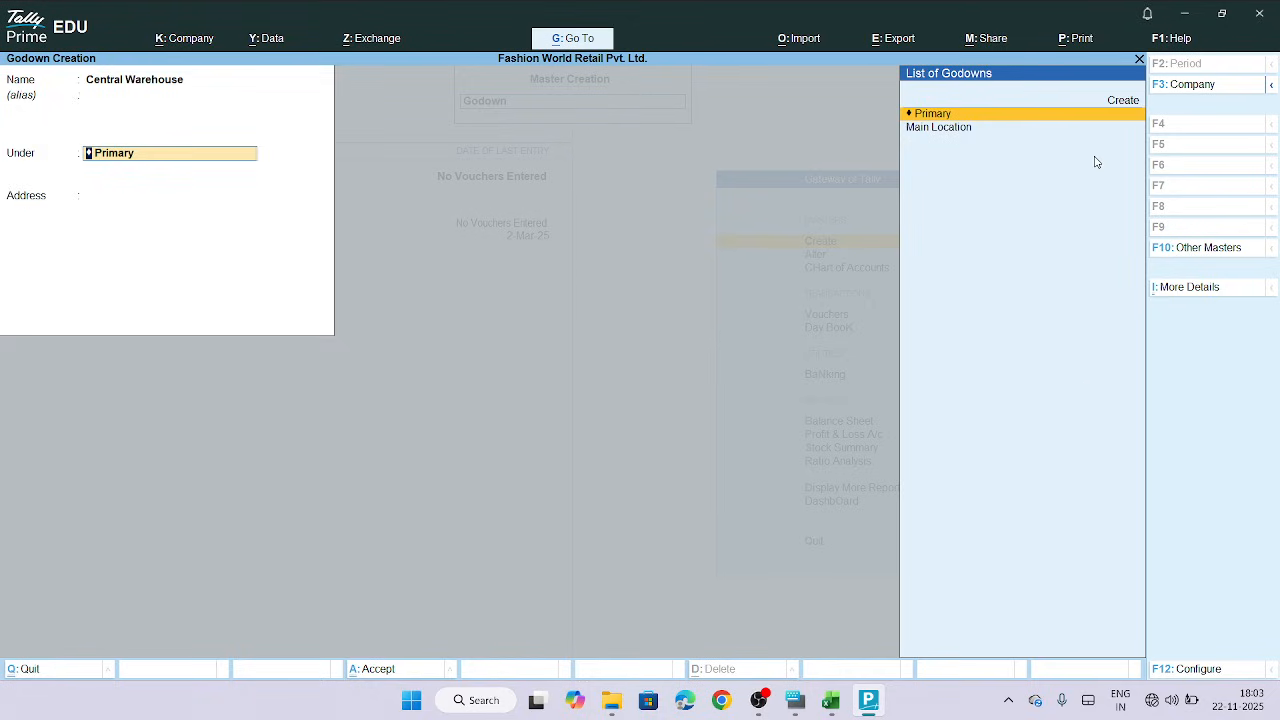
Keep the godown under Primary, paste Whitefield, Bengaluru as its address and save it
key("Return")
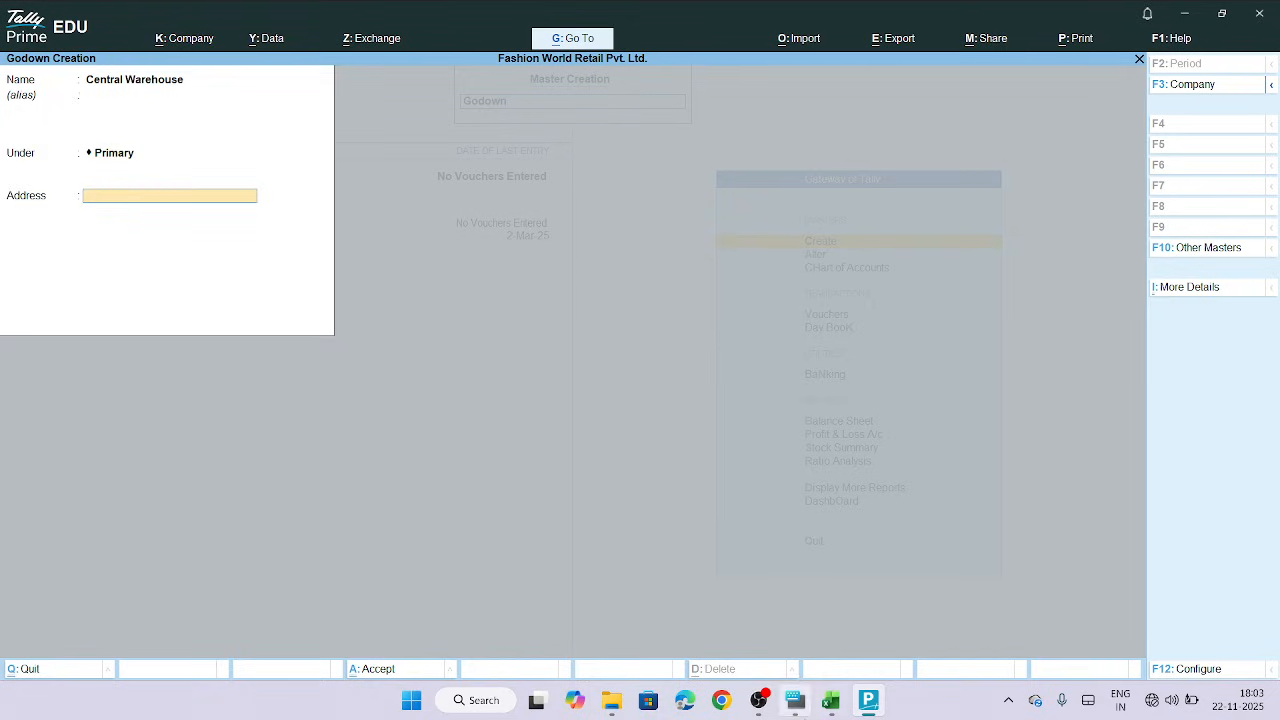
left_click(833, 705)
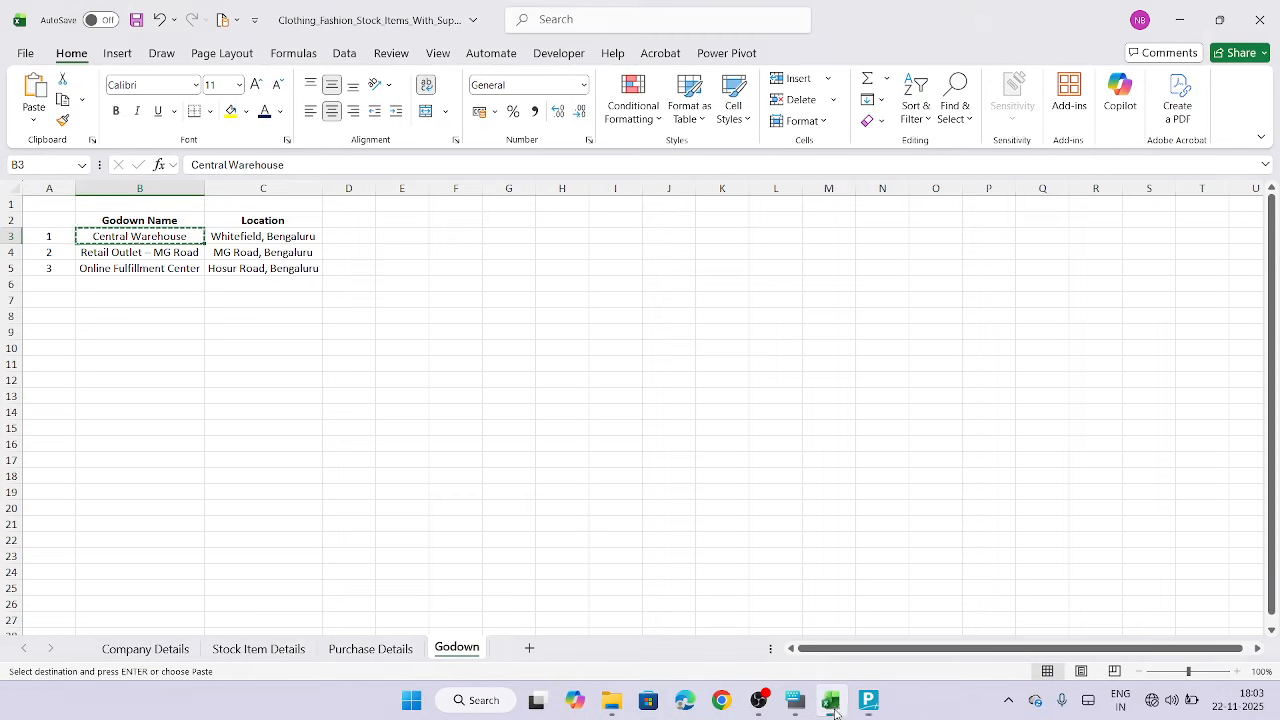
left_click(281, 237)
key("ctrl+c")
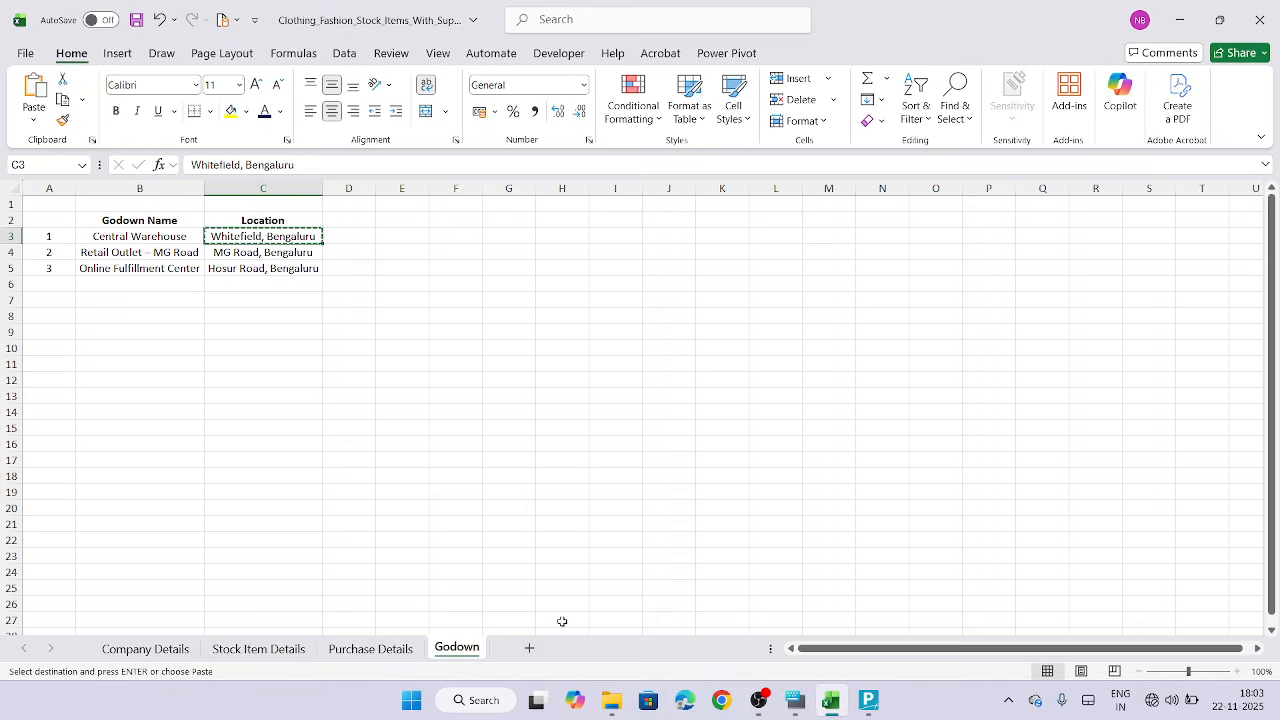
left_click(868, 705)
key("ctrl+alt+v")
key("Return")
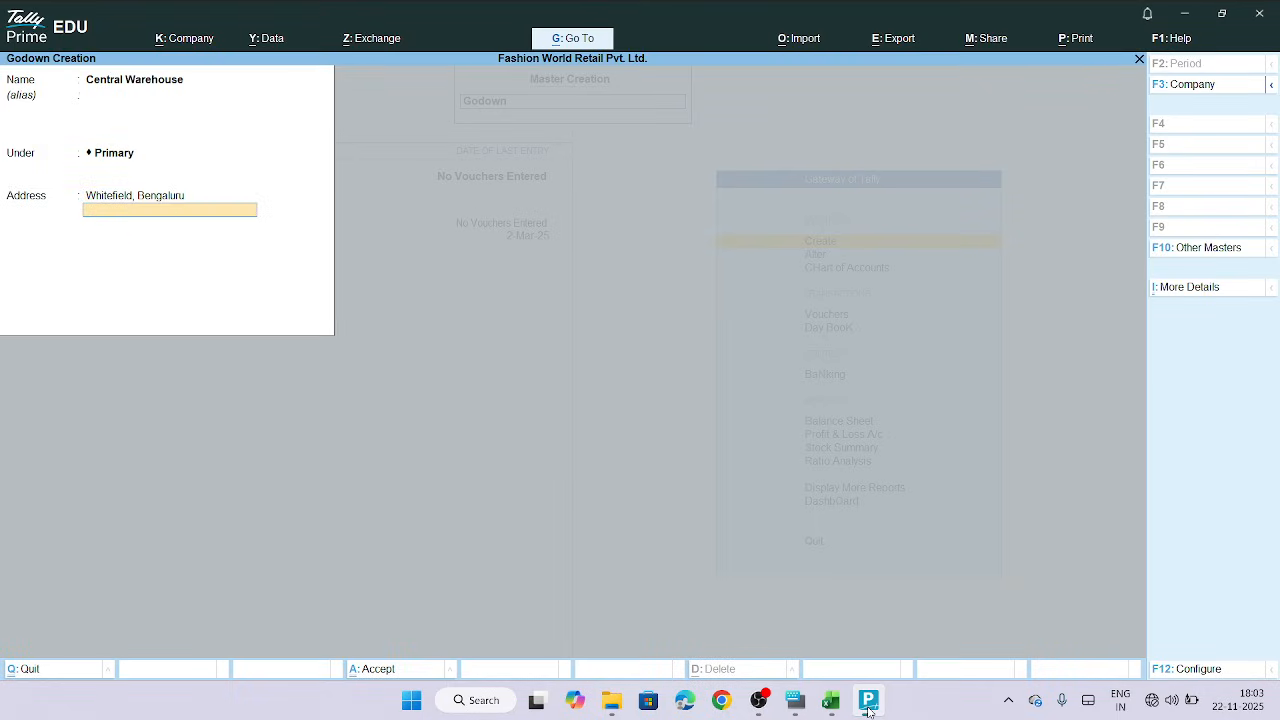
key("Return")
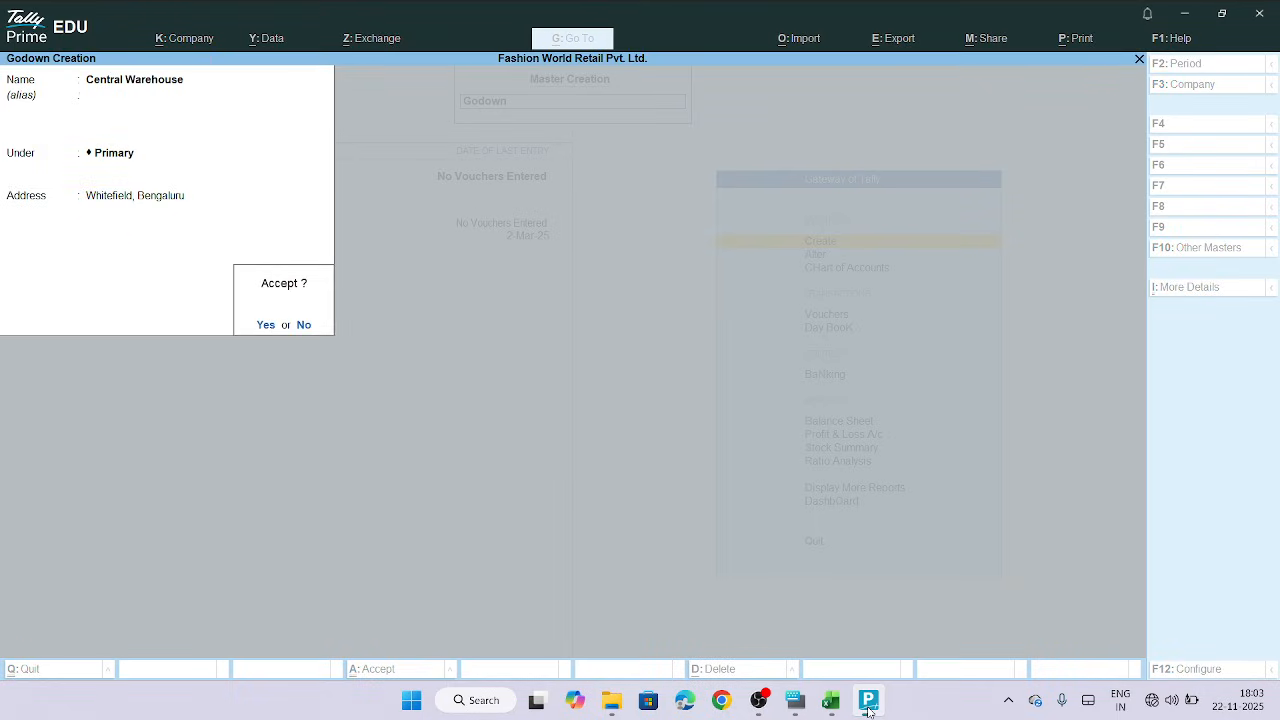
key("Return")
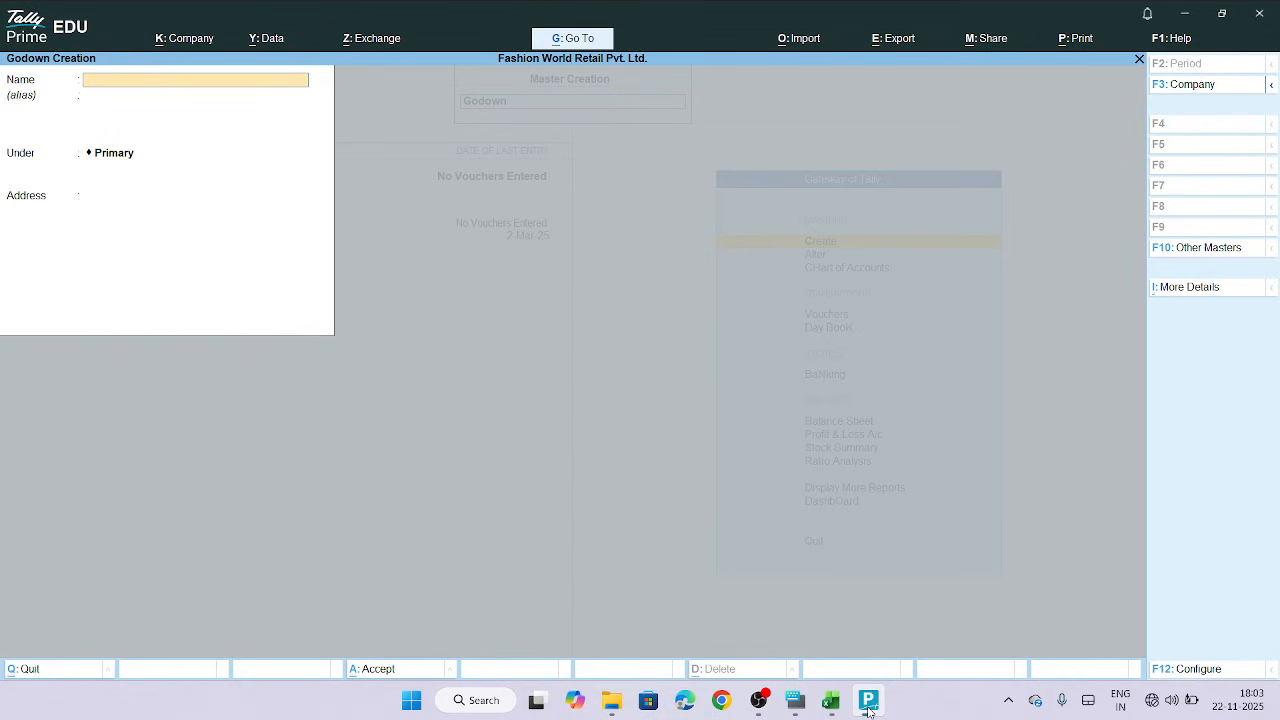
Leave godown creation and review the Group and Sub Group columns in the stock item sheet
key("Escape")
key("Return")
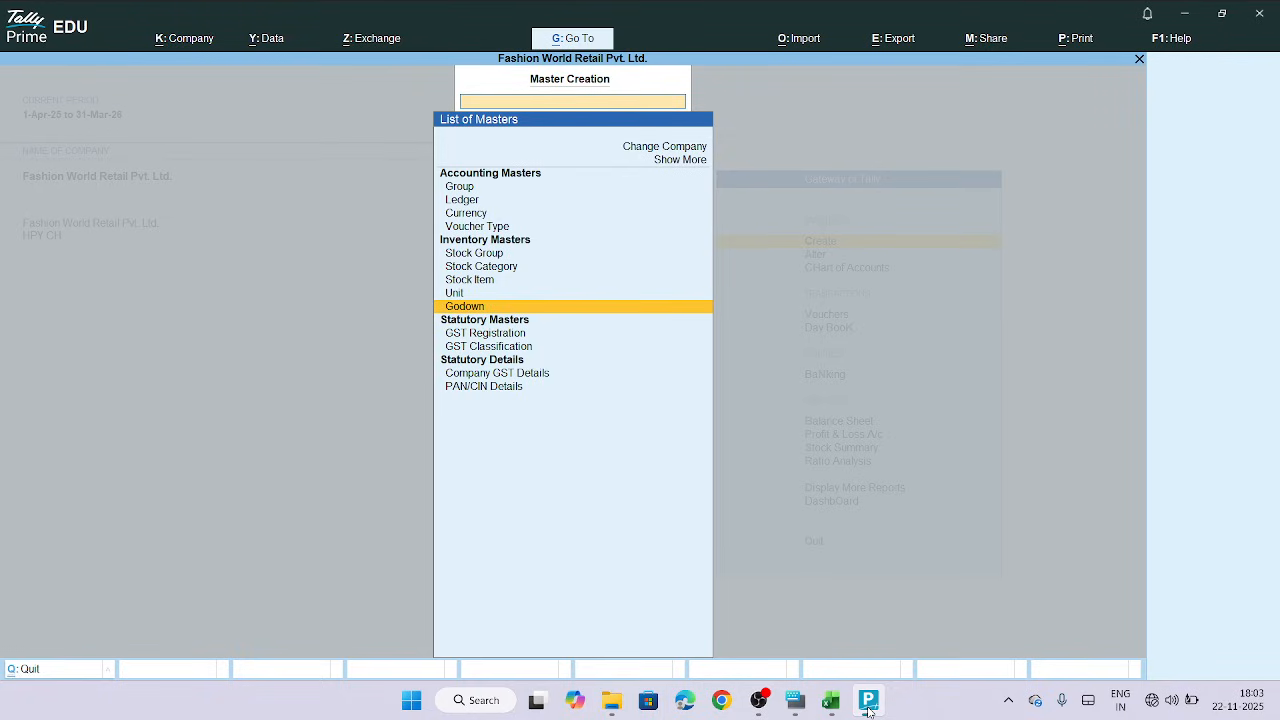
key("Escape")
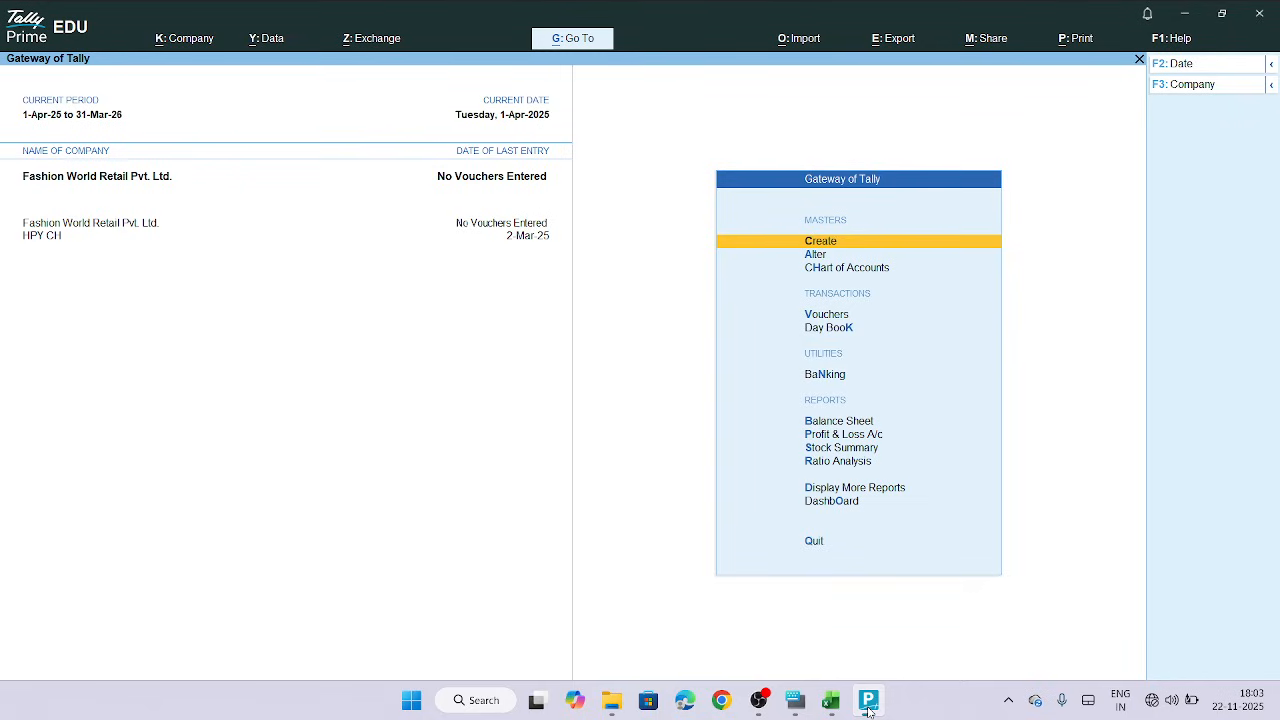
key("Return")
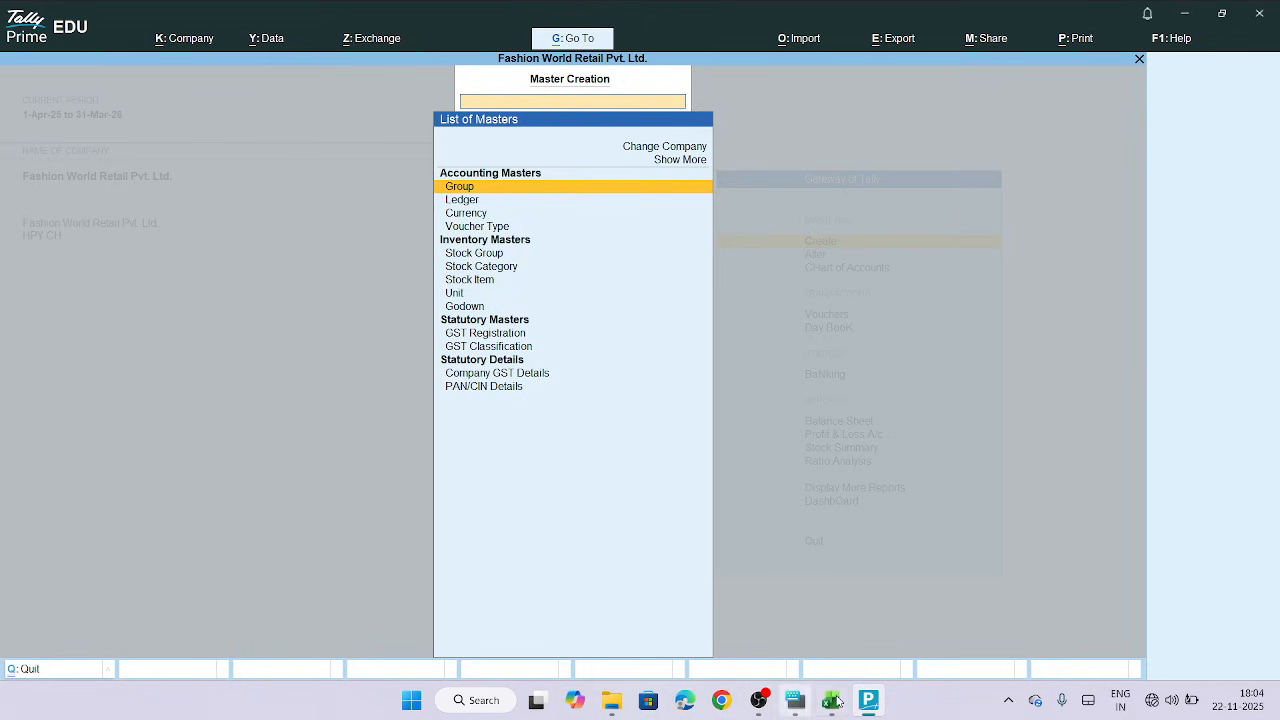
mouse_move(827, 706)
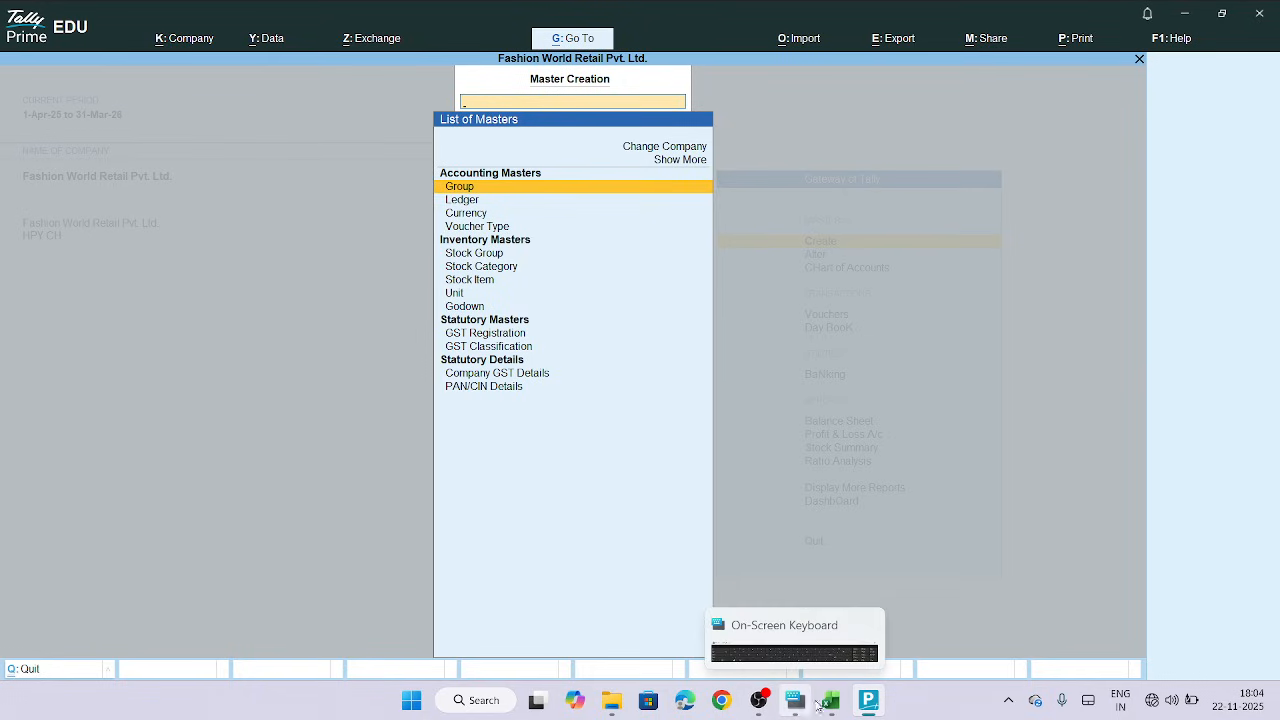
left_click(829, 703)
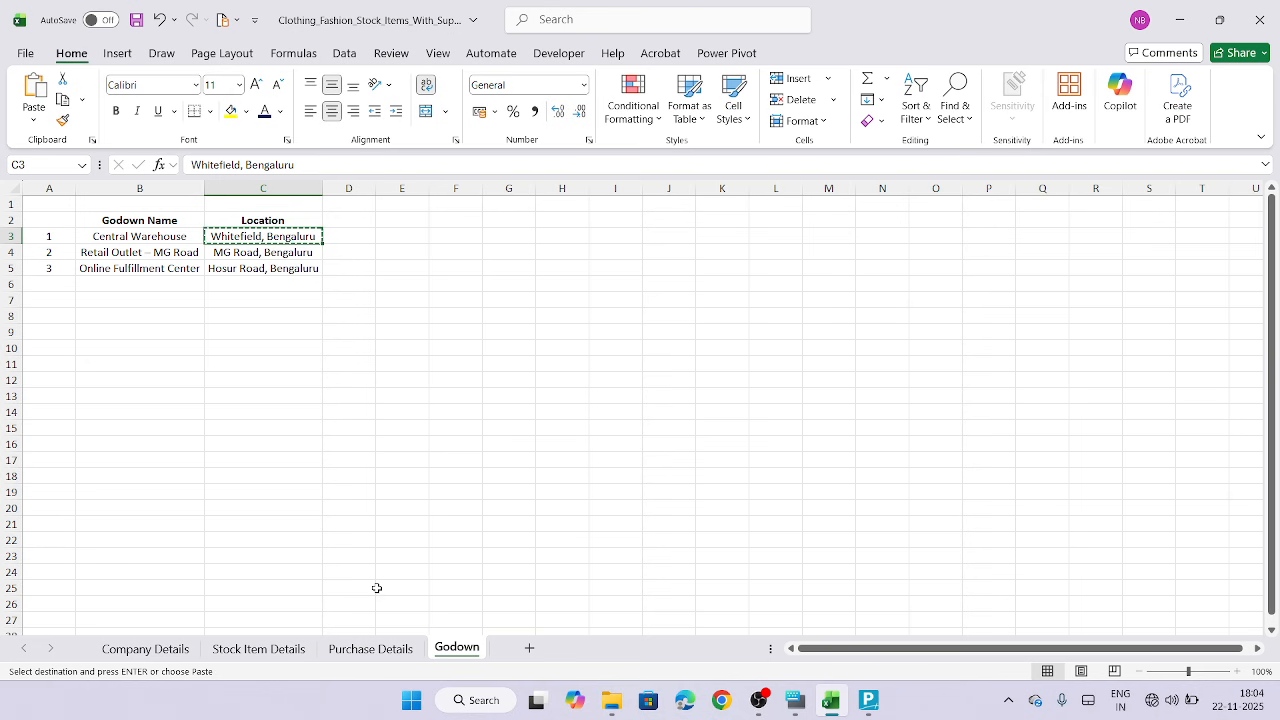
left_click(257, 650)
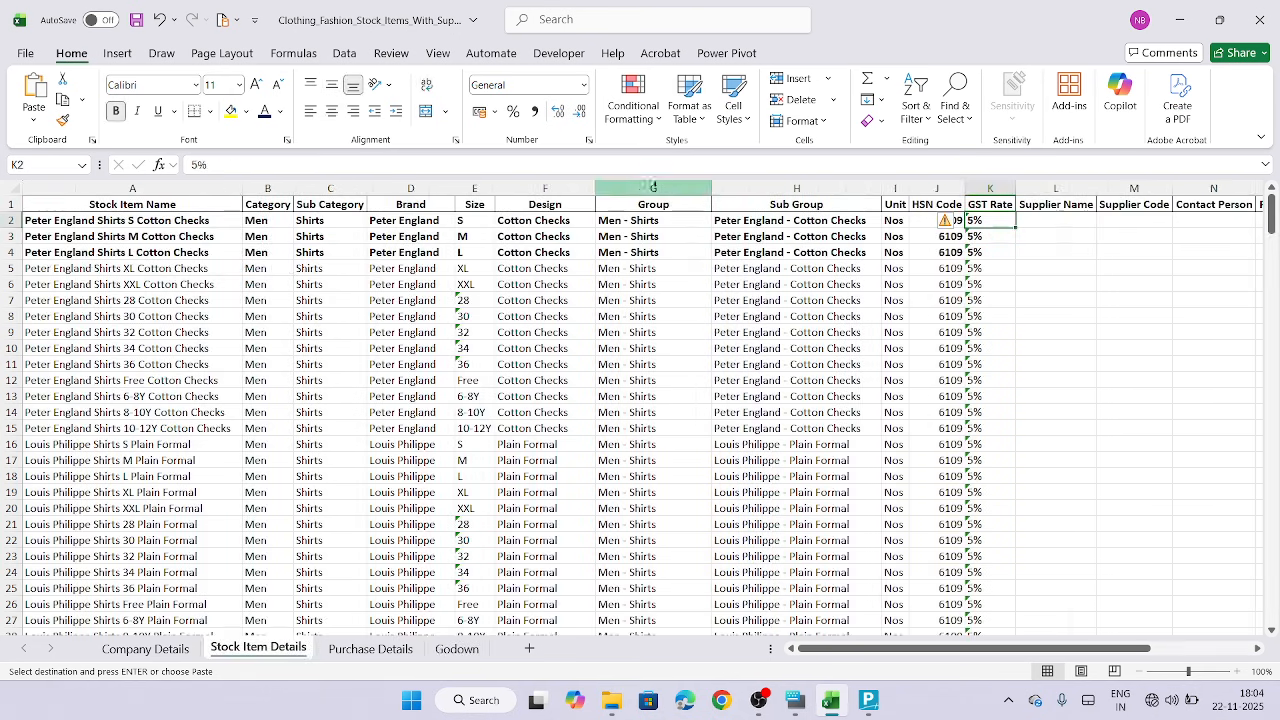
left_click(632, 181)
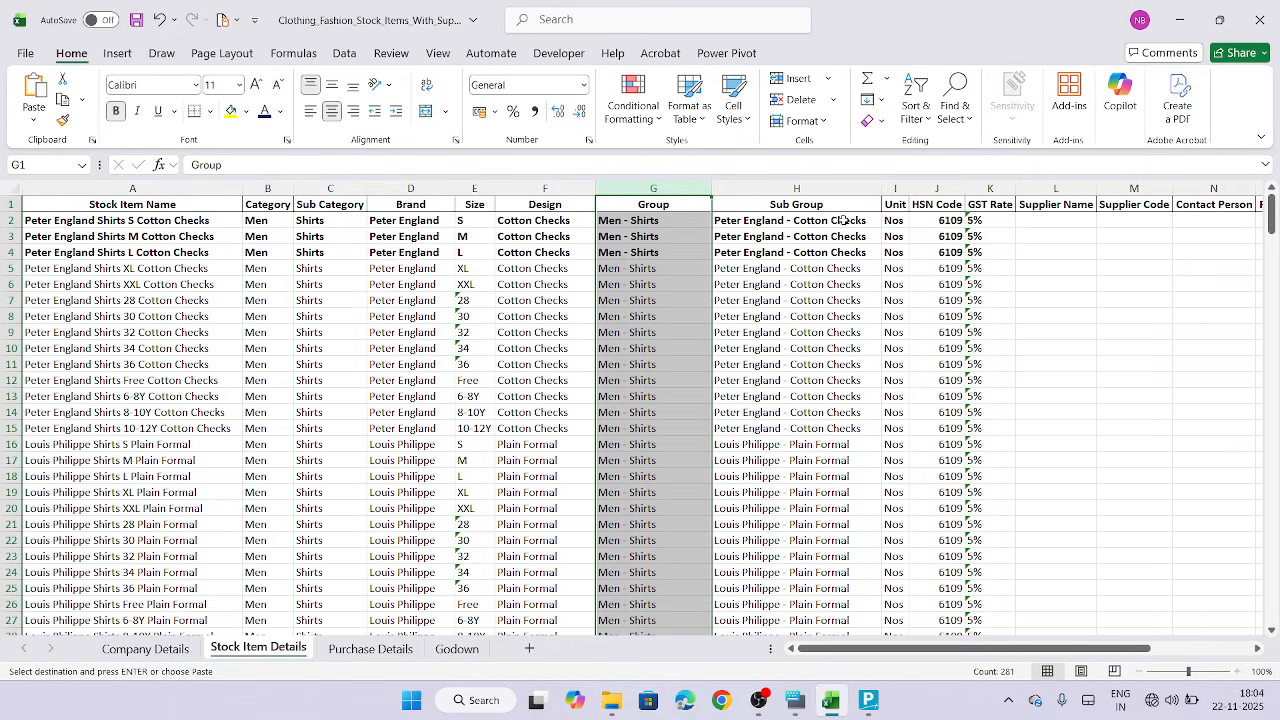
left_click(793, 188)
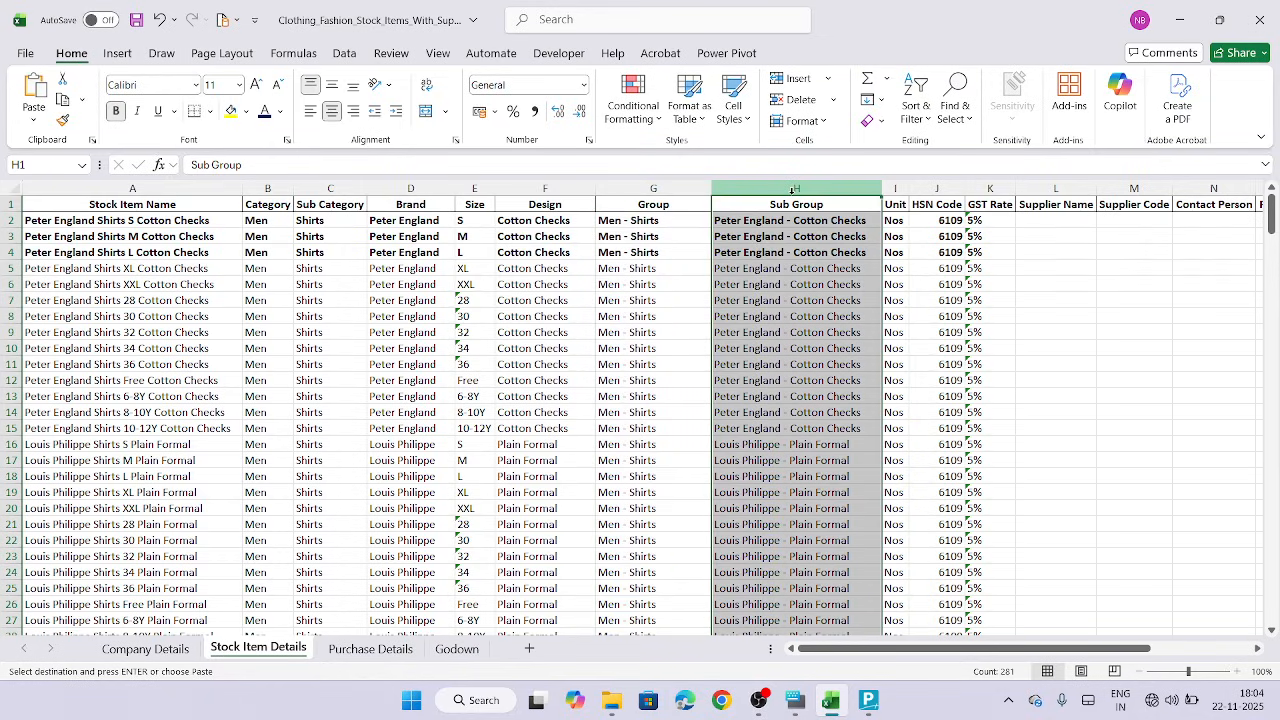
left_click(649, 189)
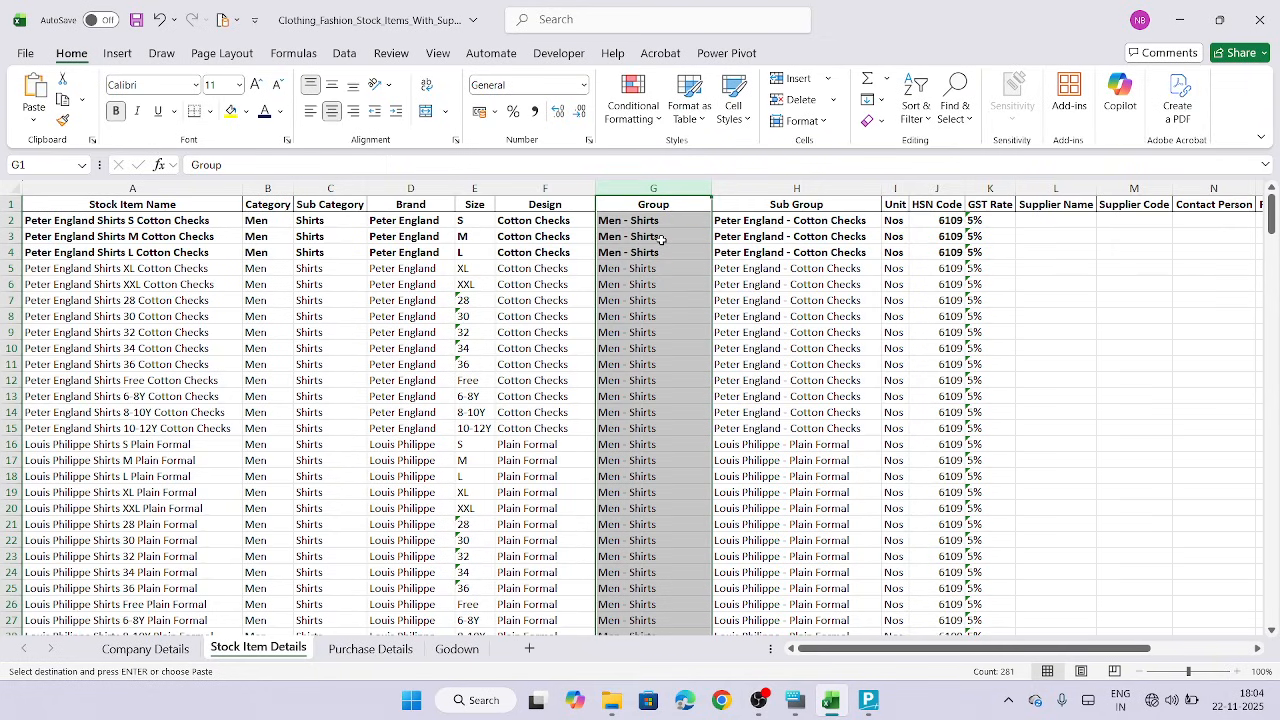
left_click(785, 189)
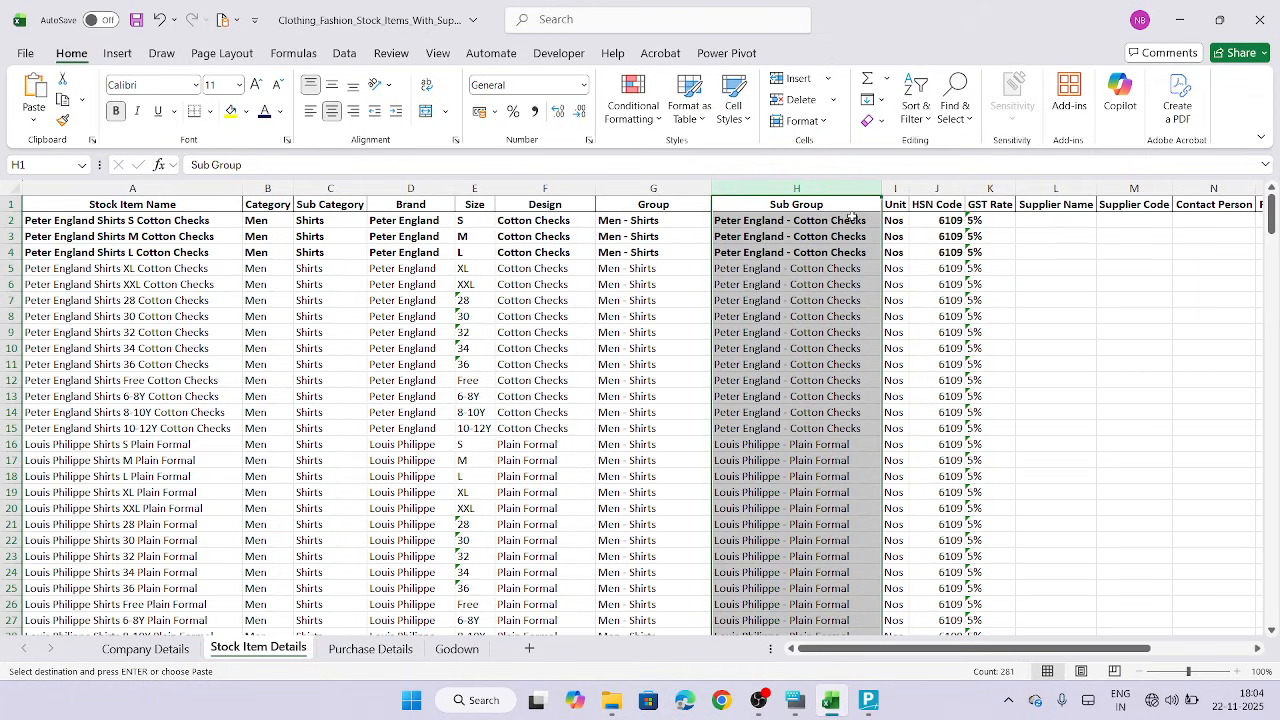
left_click(656, 219)
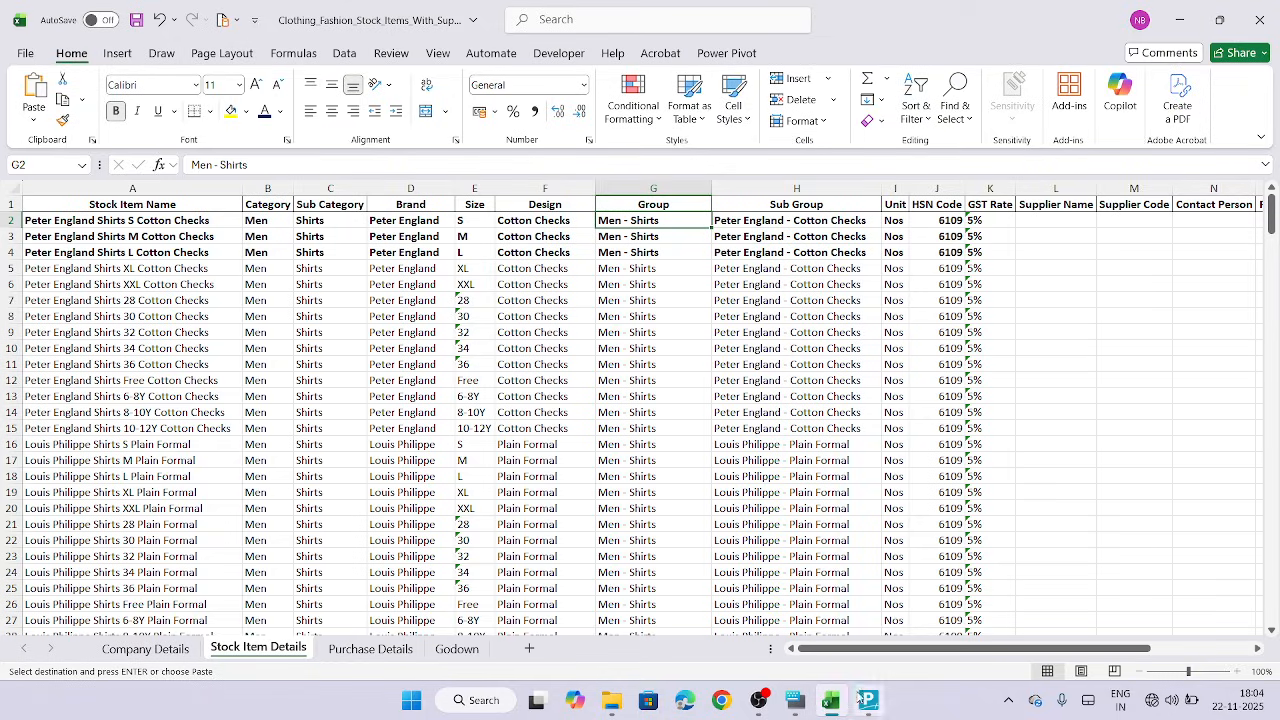
mouse_move(870, 702)
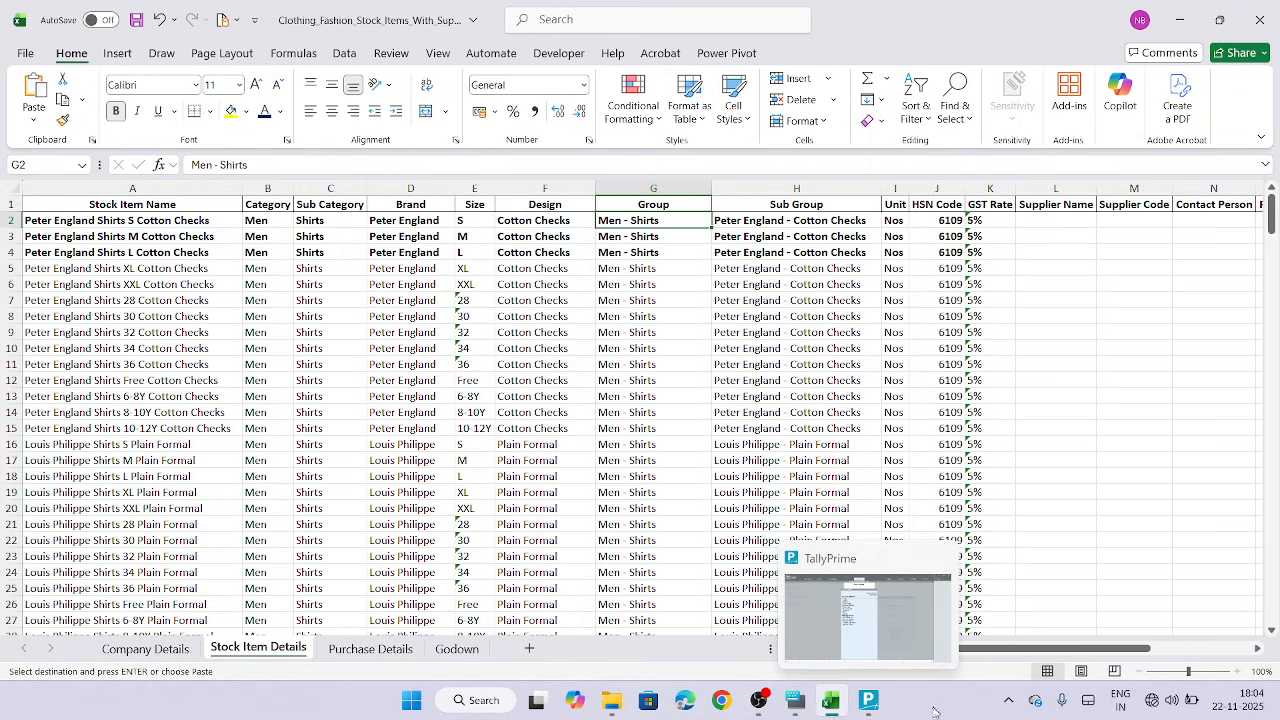
left_click(868, 700)
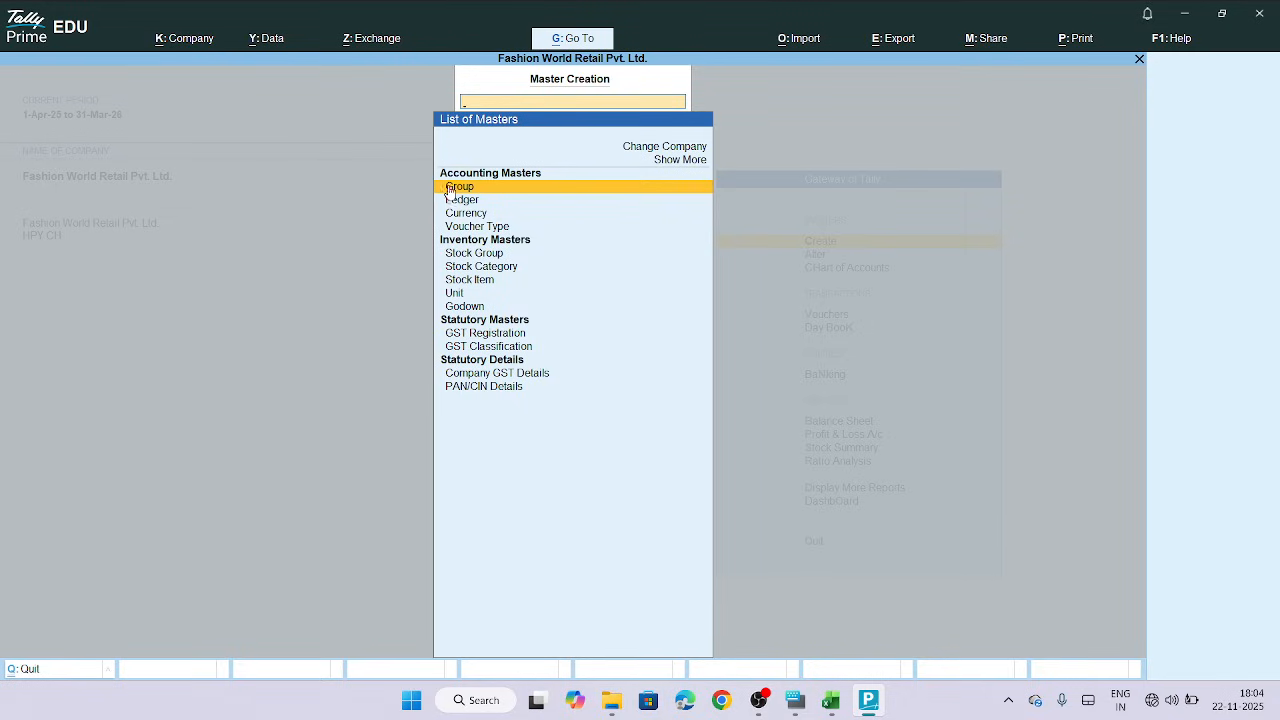
key("Escape")
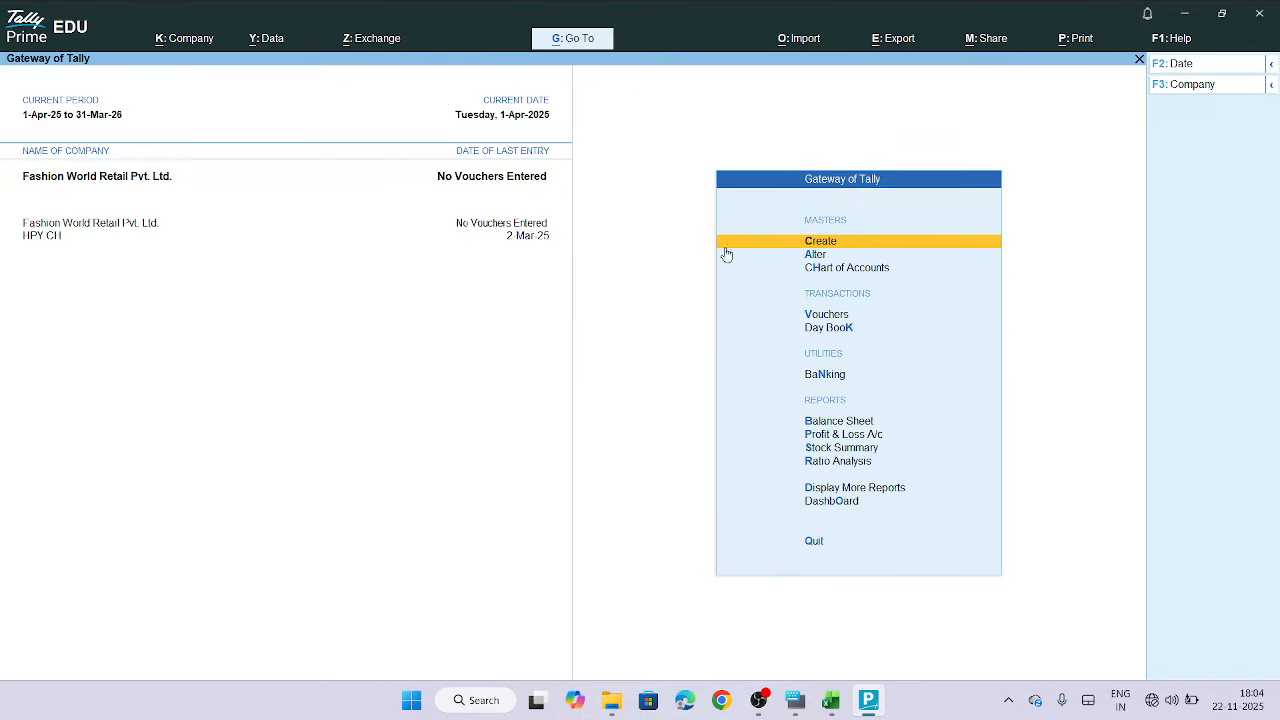
Open a new Purchase voucher and return to its voucher date field
left_click(832, 316)
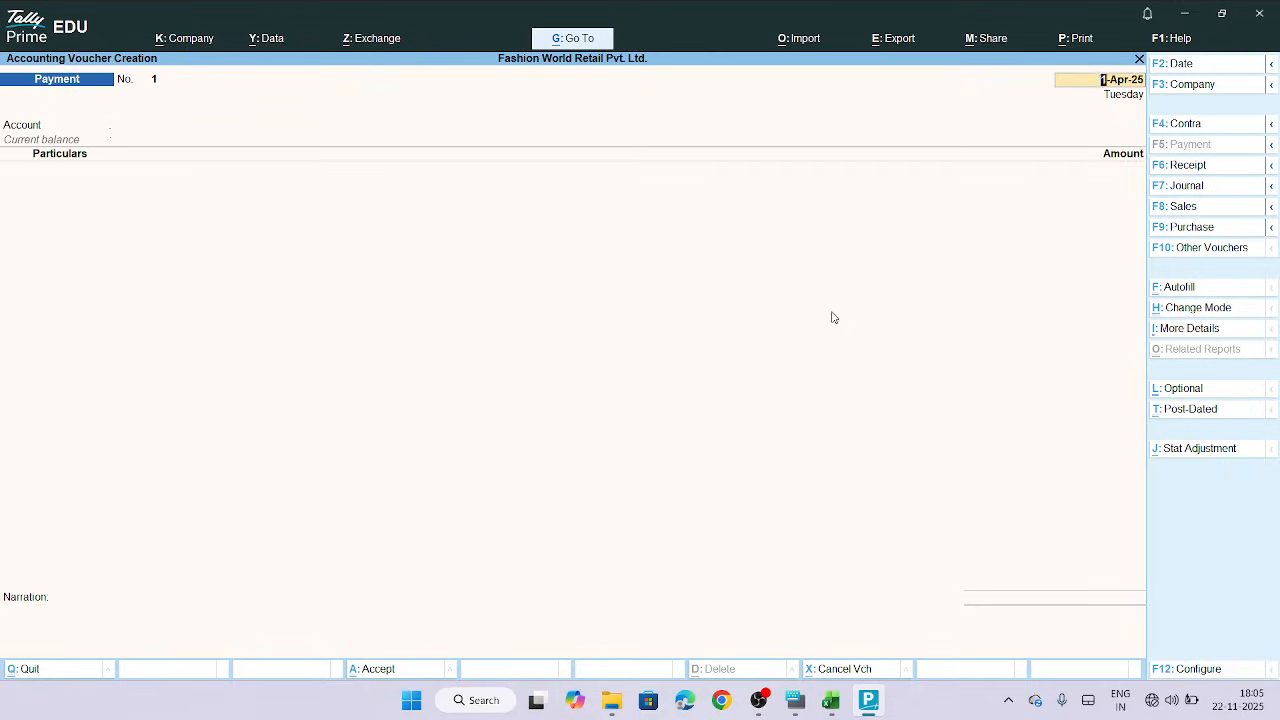
left_click(1205, 230)
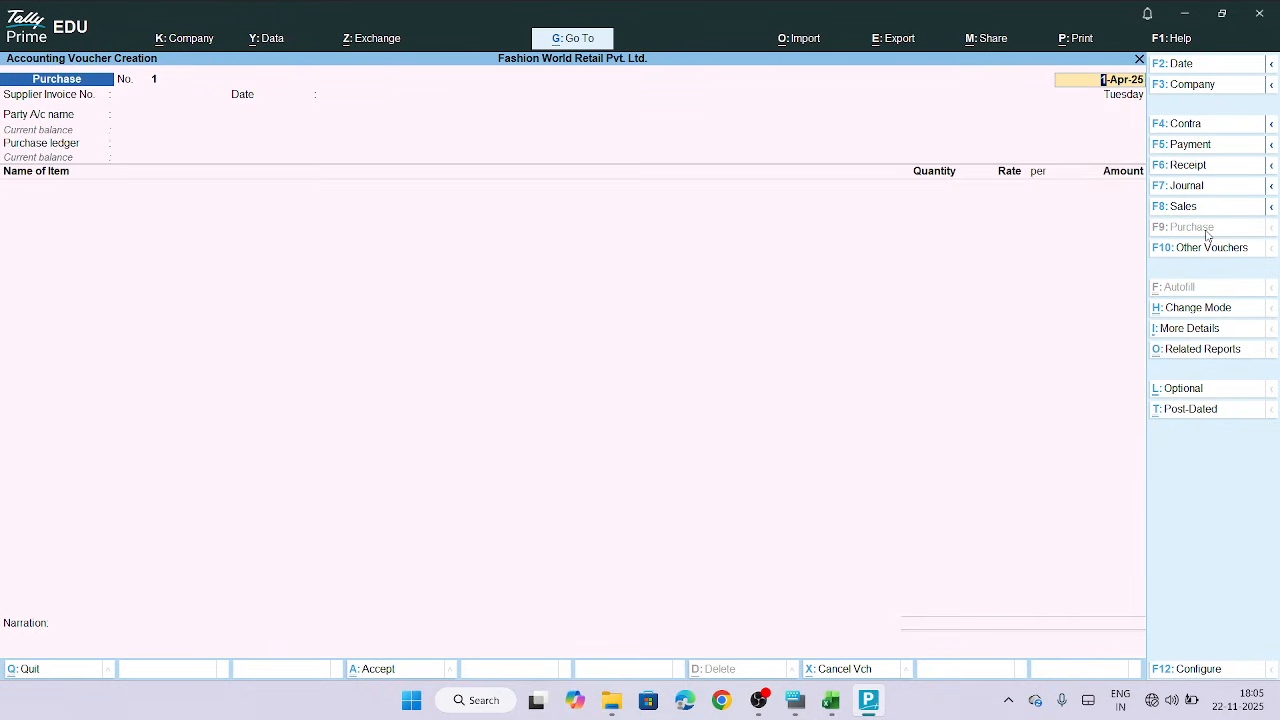
key("Return")
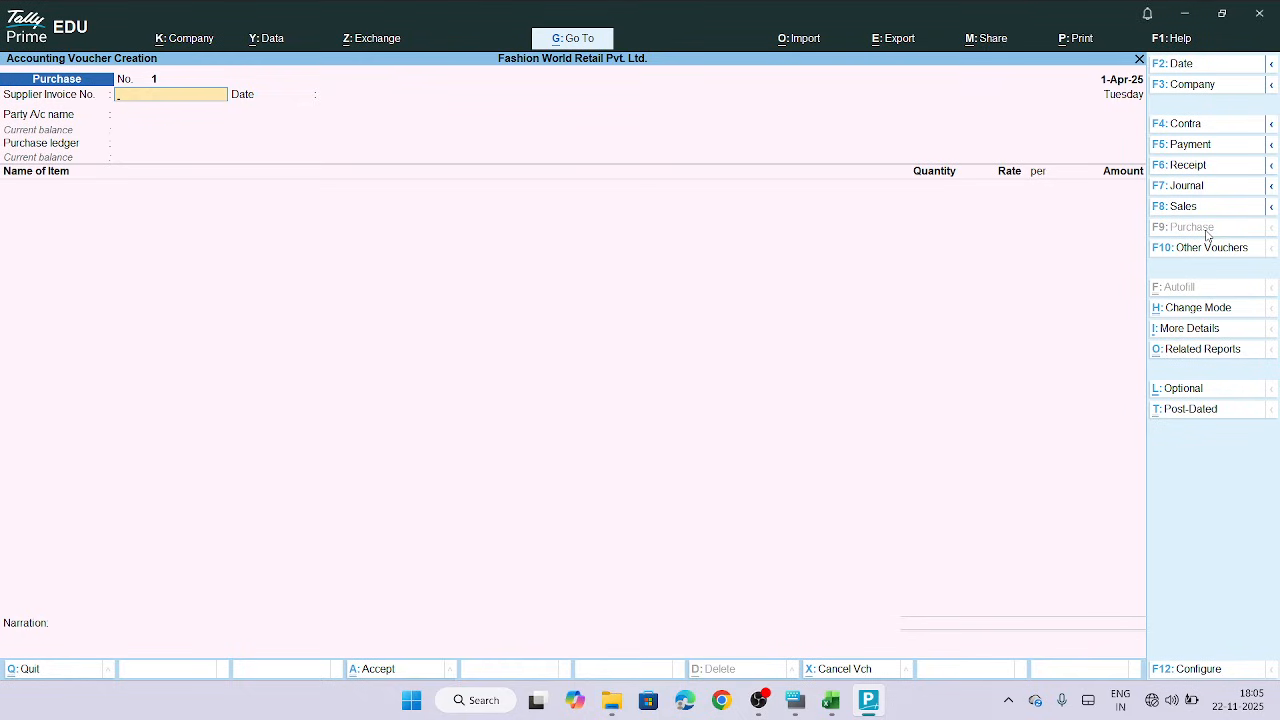
key("BackSpace")
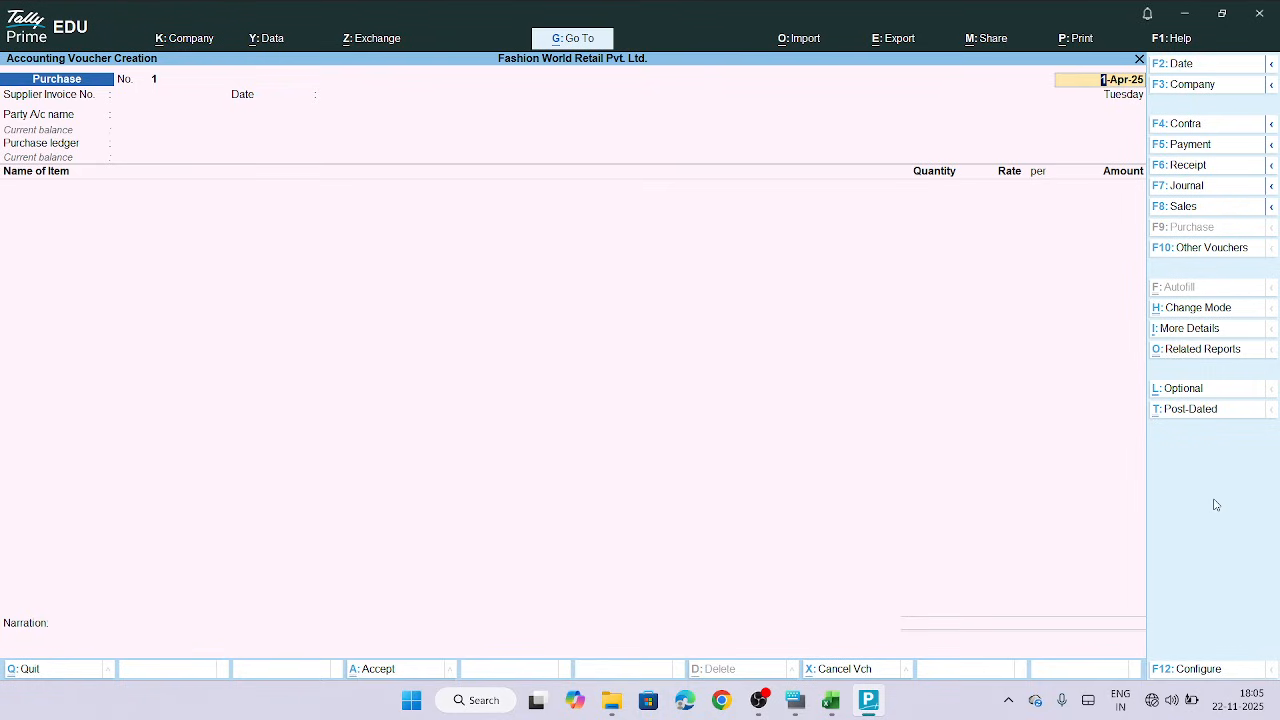
left_click(1125, 581)
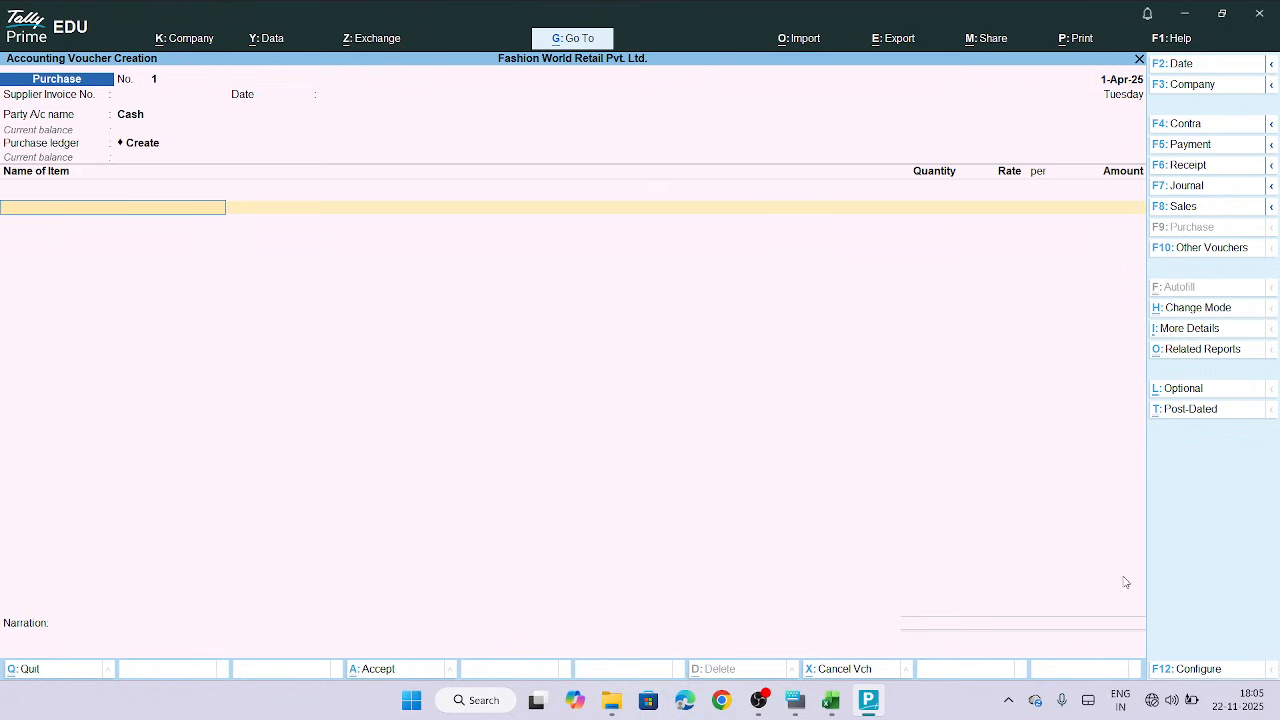
key("BackSpace")
key("BackSpace")
key("BackSpace")
key("BackSpace")
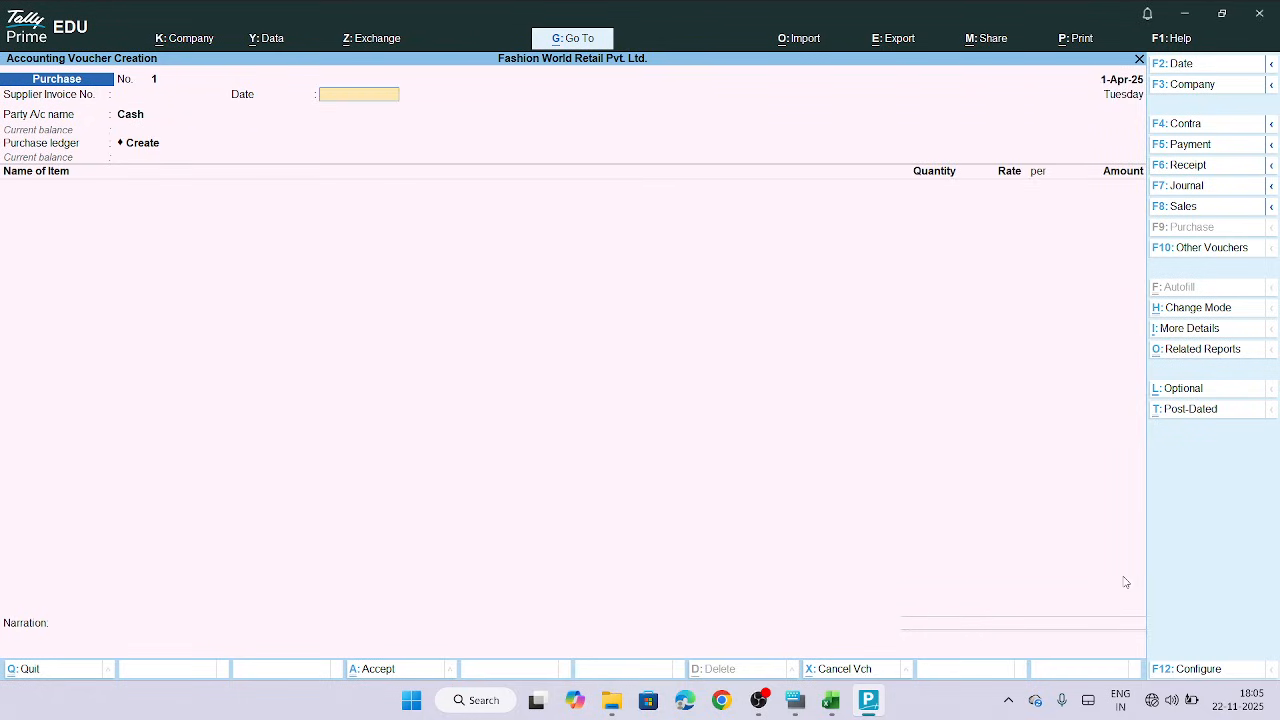
key("BackSpace")
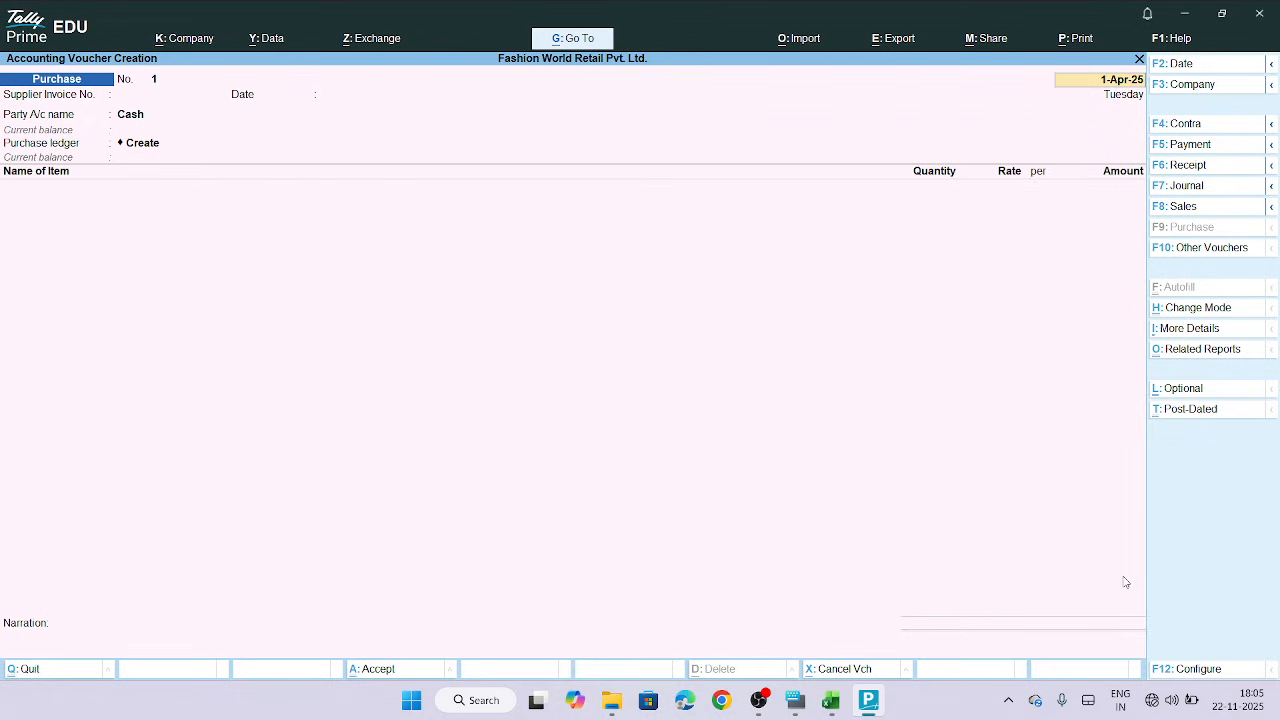
Set the voucher date to 01-Nov-25 by copying the invoice date from the Purchase Details sheet
left_click(843, 705)
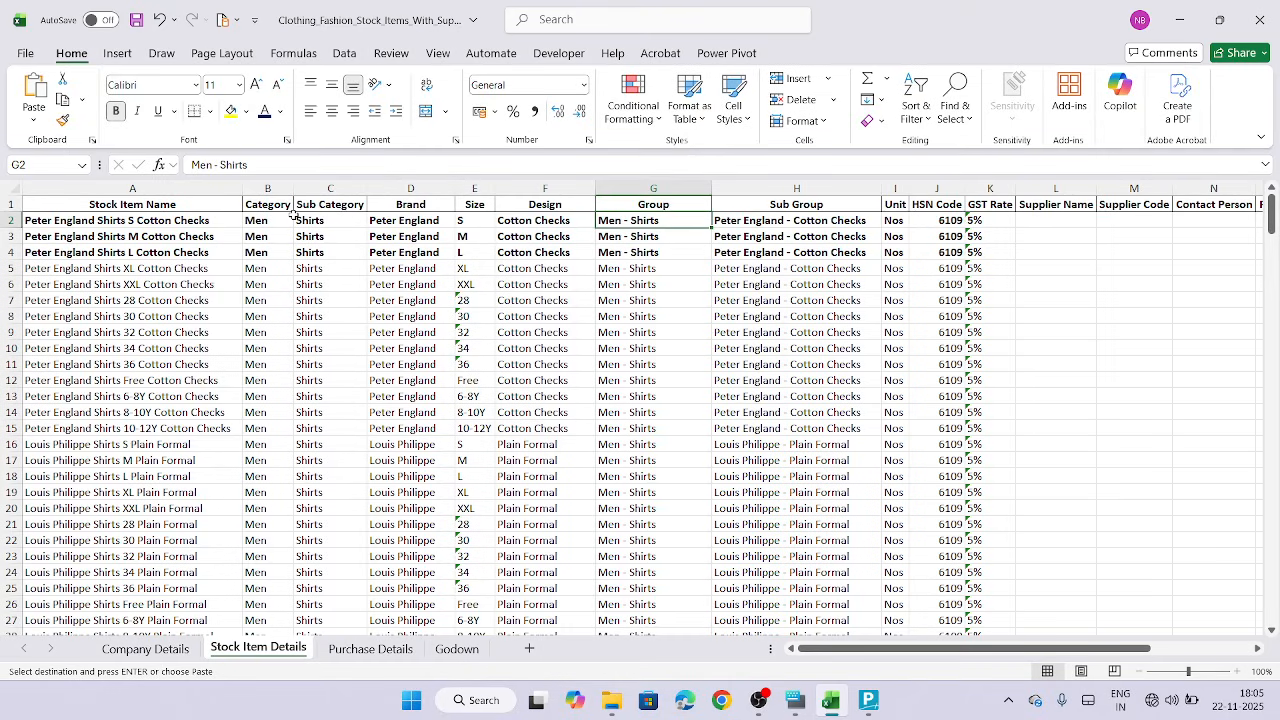
left_click(371, 649)
scroll(619, 292, "right", 3)
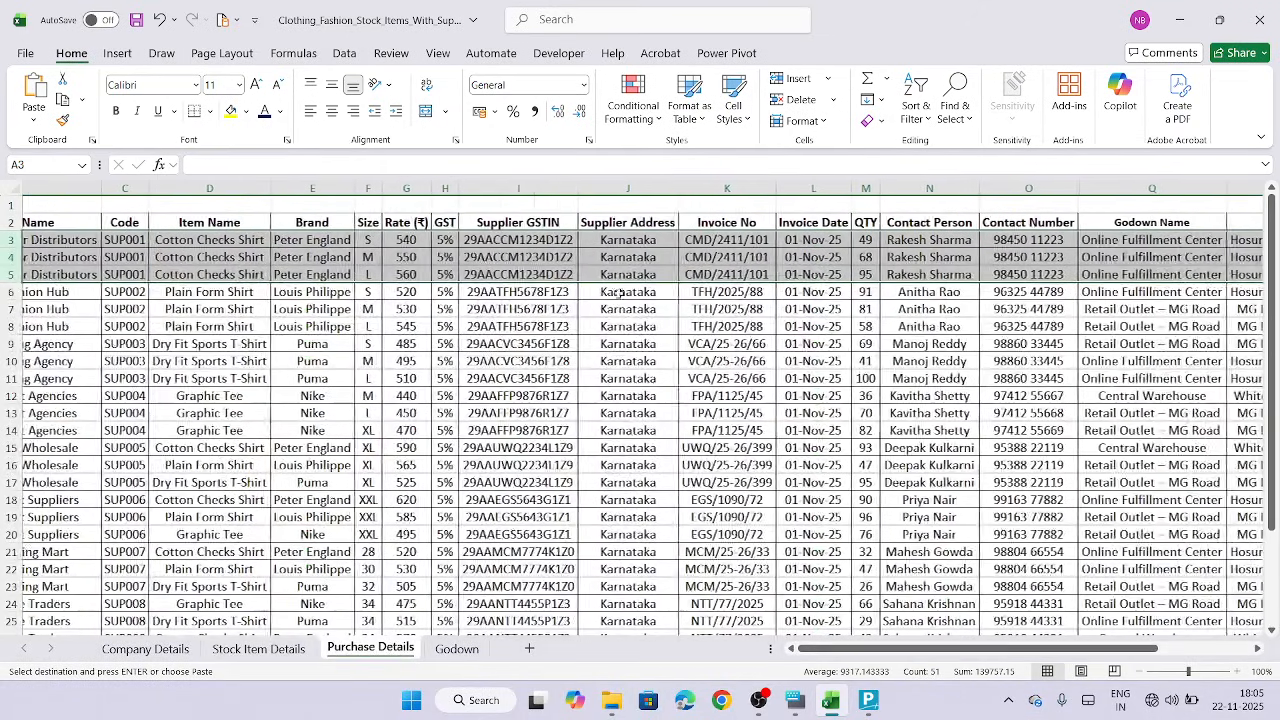
left_click(813, 242)
key("ctrl+c")
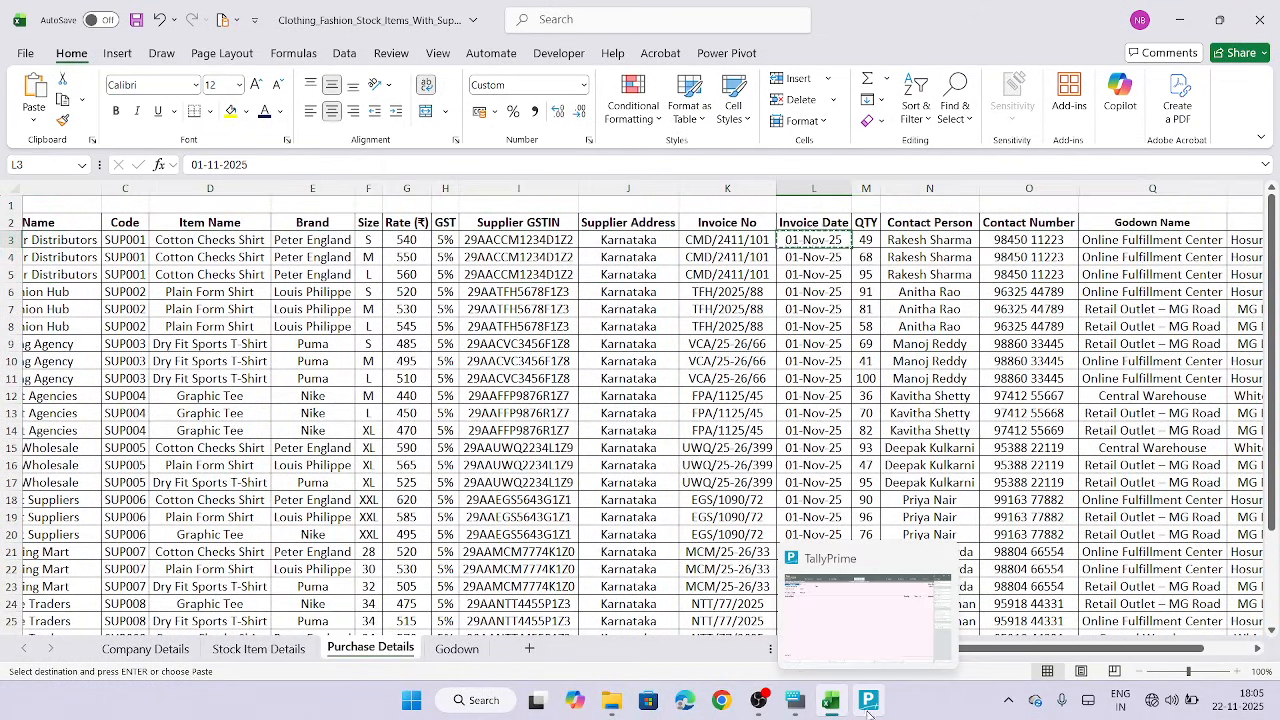
left_click(868, 708)
key("ctrl+v")
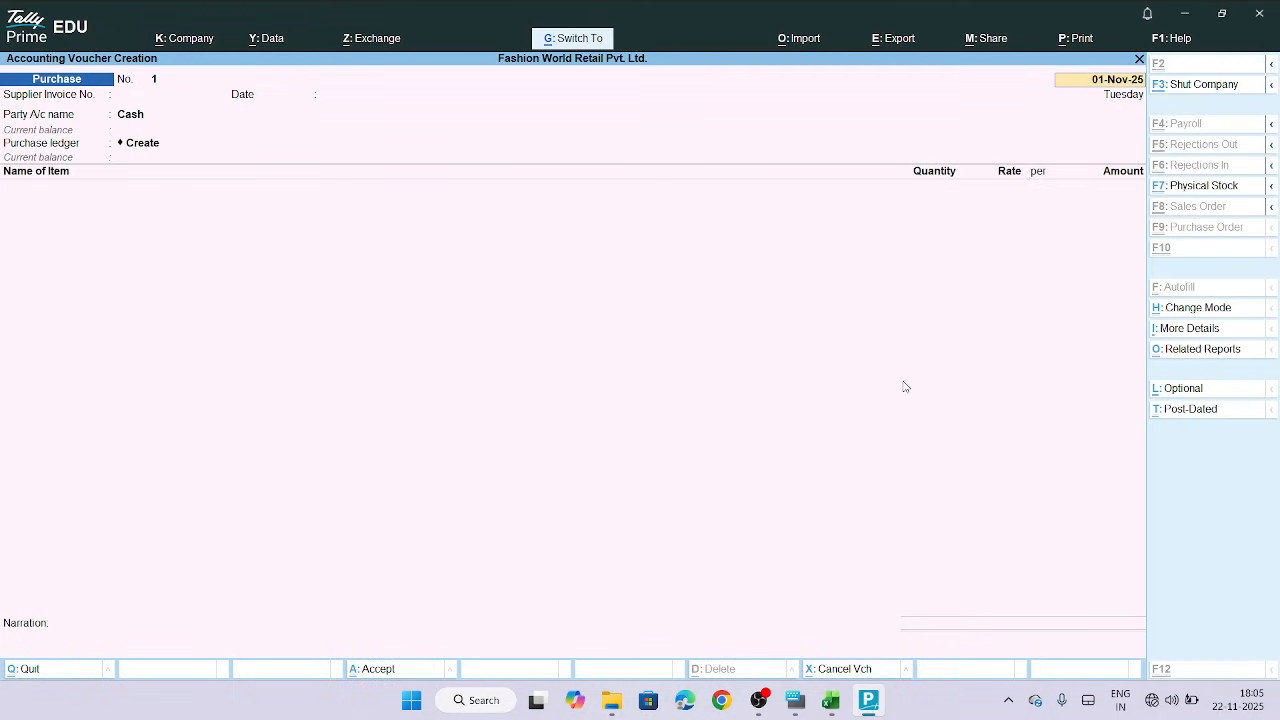
key("Return")
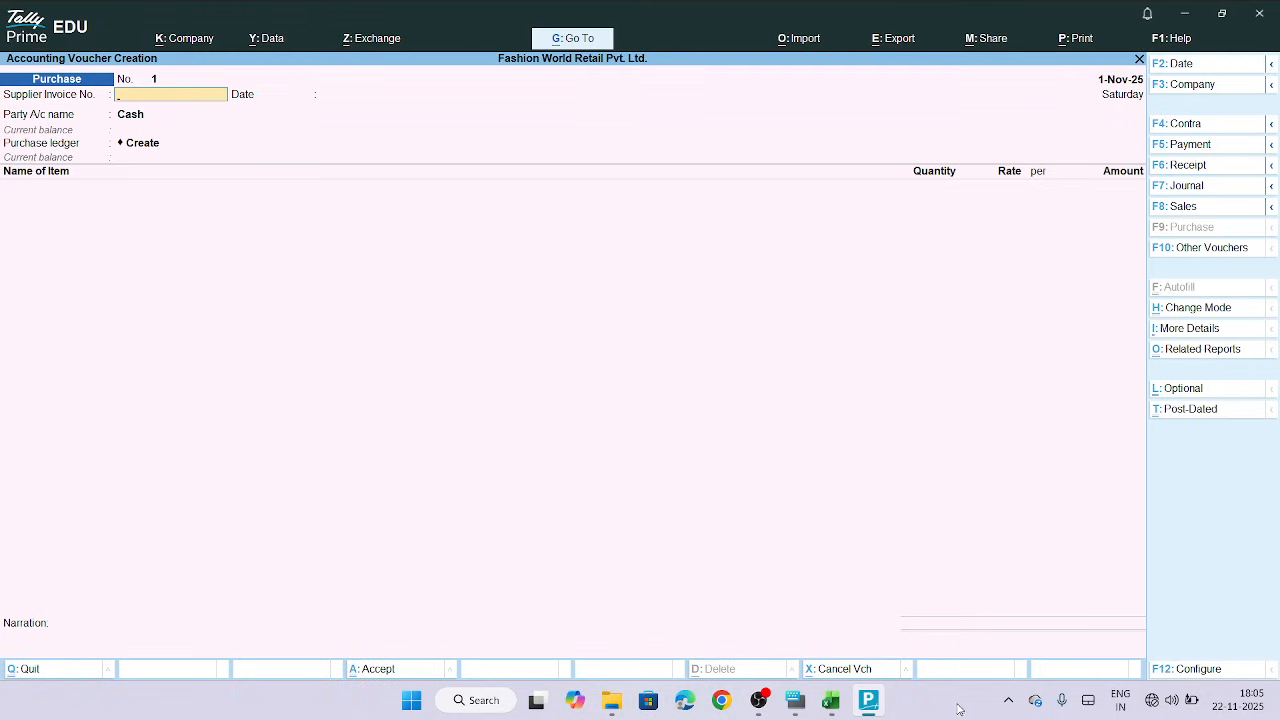
Enter CMD/2411/101 as the supplier invoice number, copied from the Purchase Details sheet, and accept the 1-Nov-25 date
left_click(836, 702)
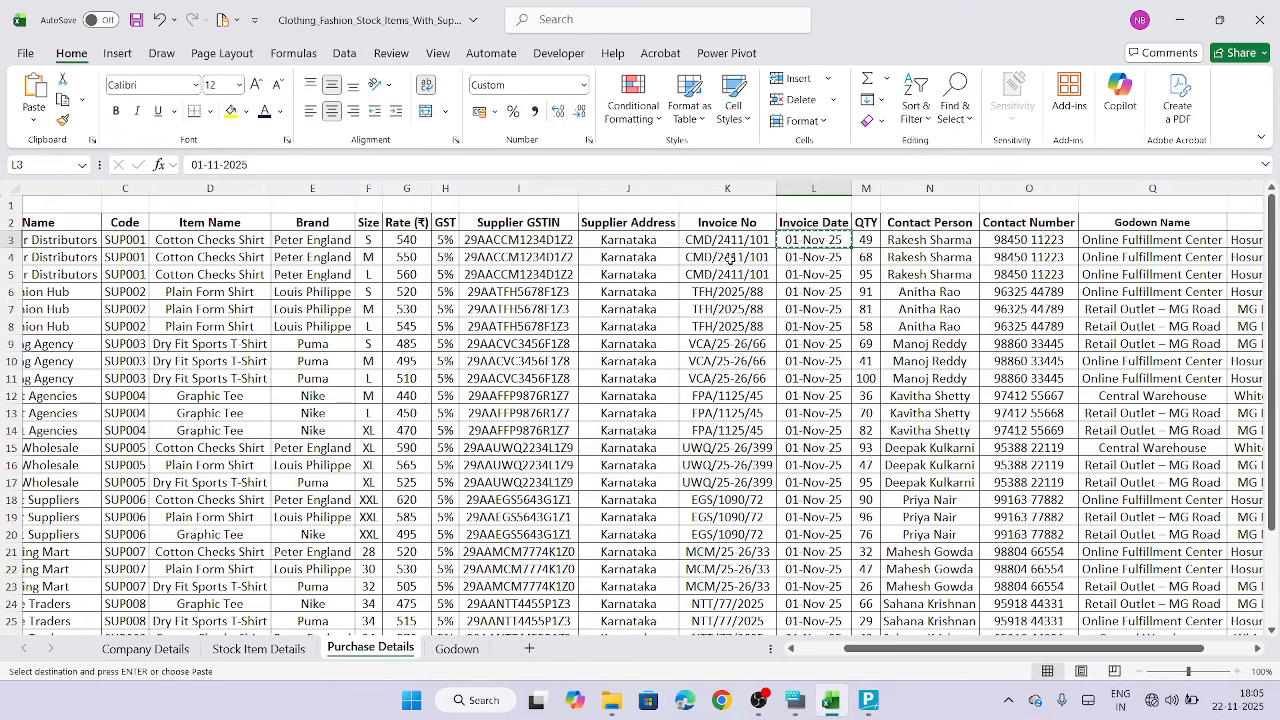
left_click(726, 241)
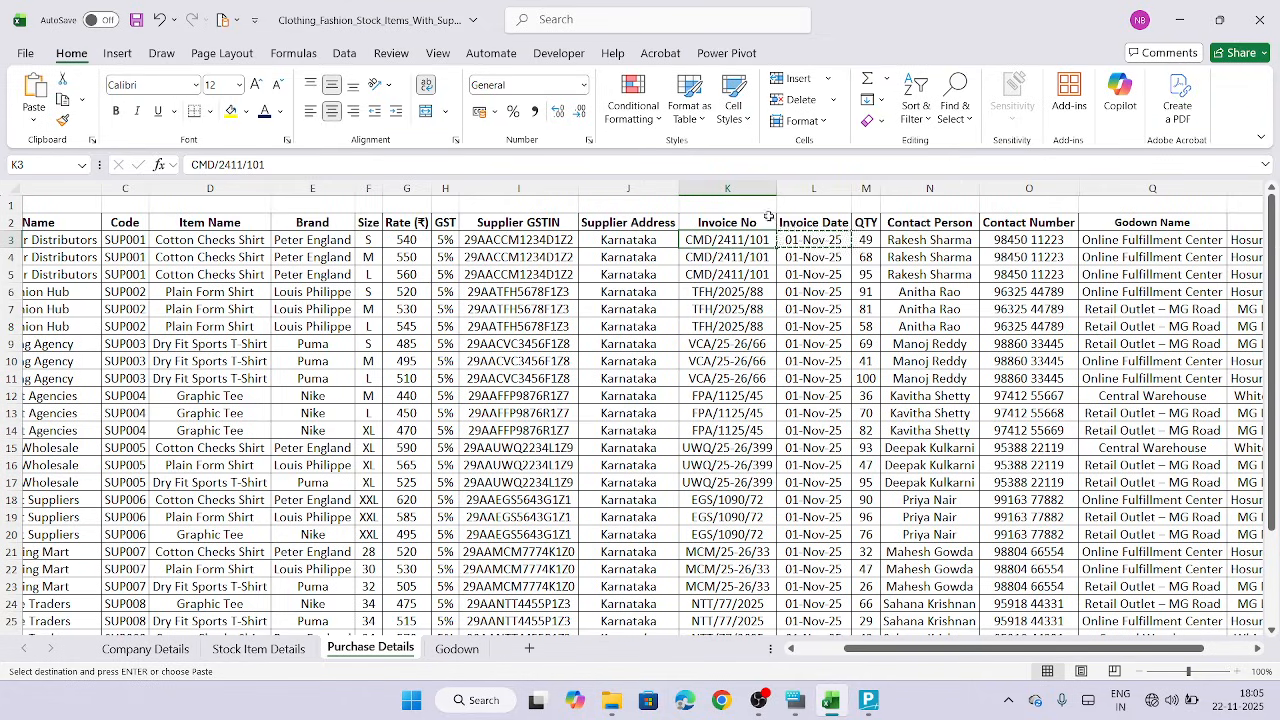
key("ctrl+c")
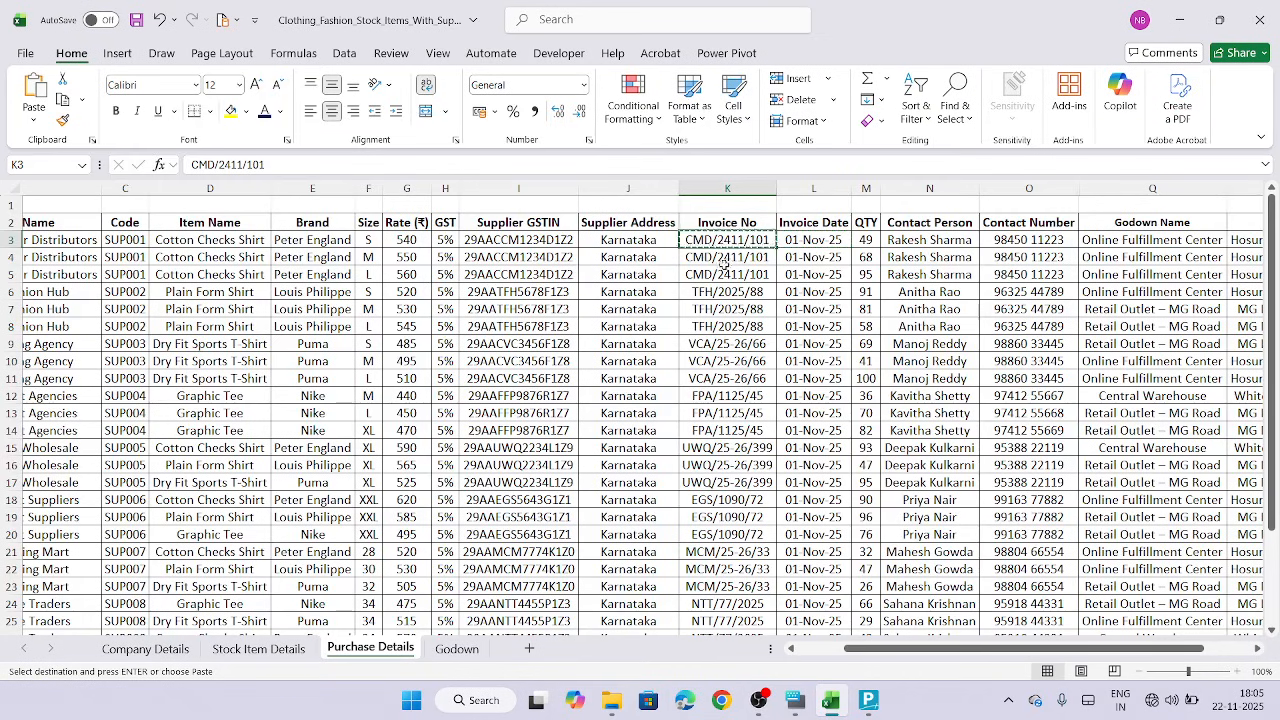
left_click(258, 648)
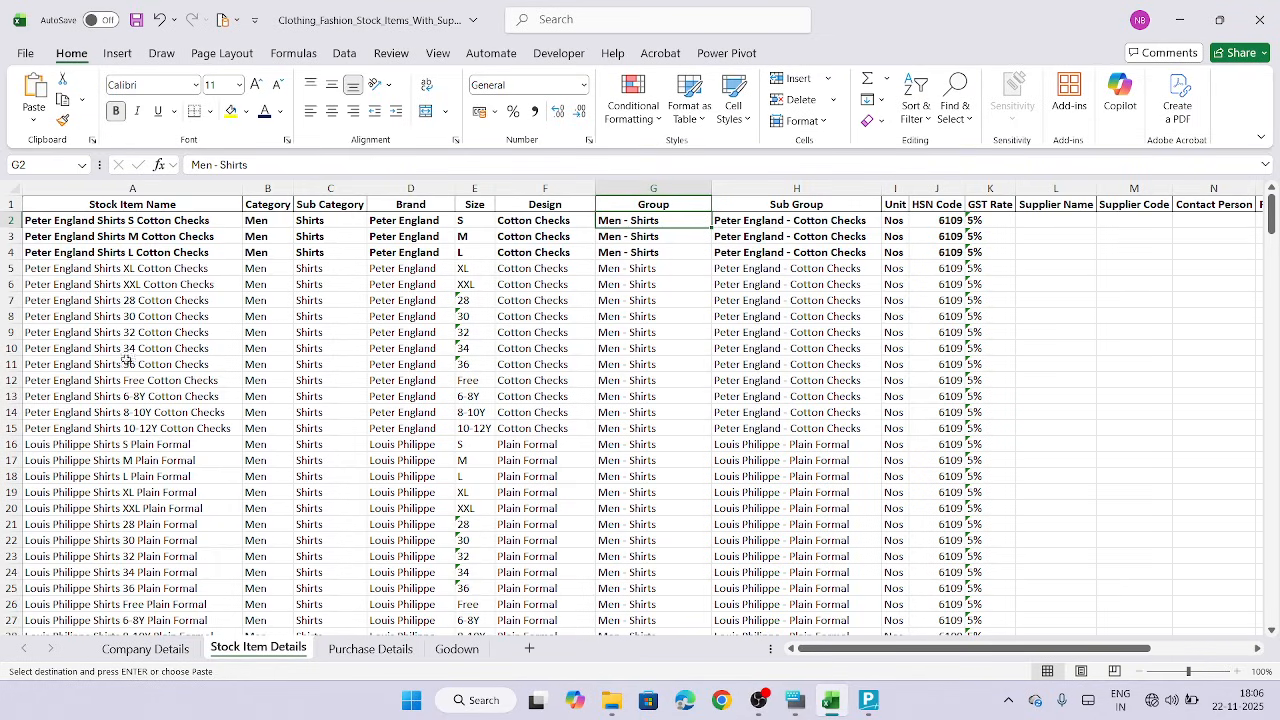
left_click(370, 648)
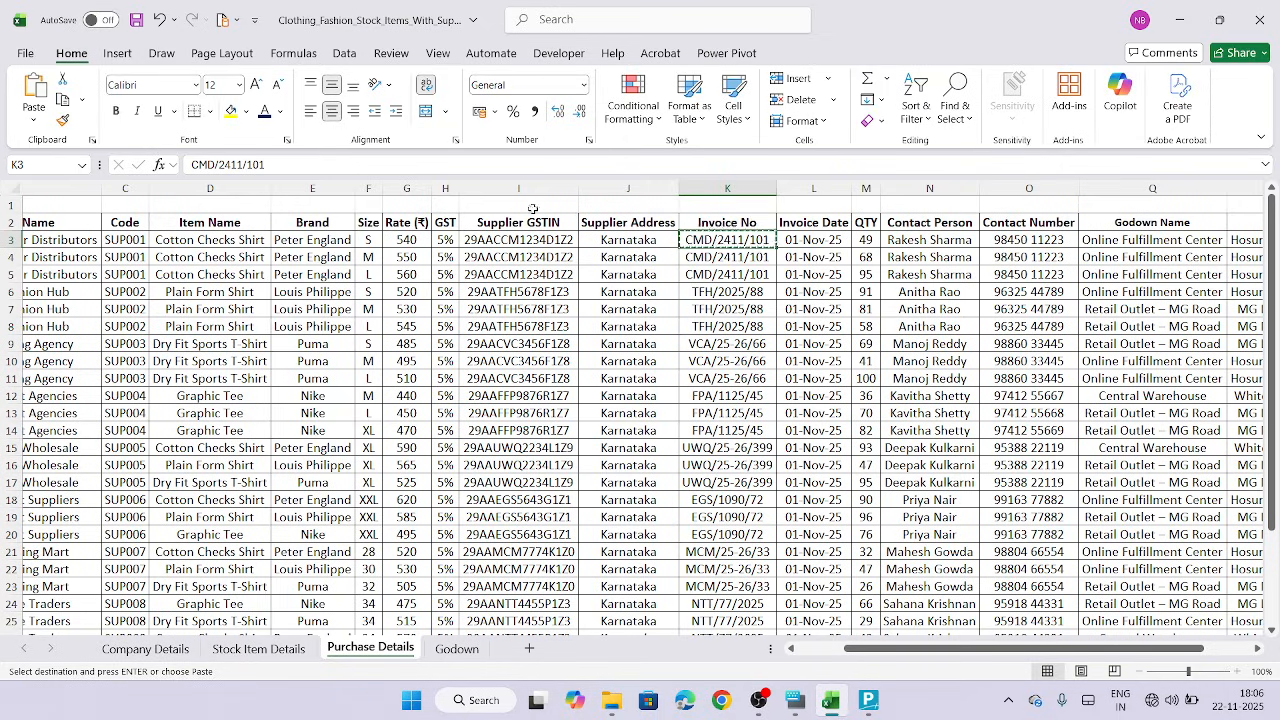
scroll(163, 251, "left", 3)
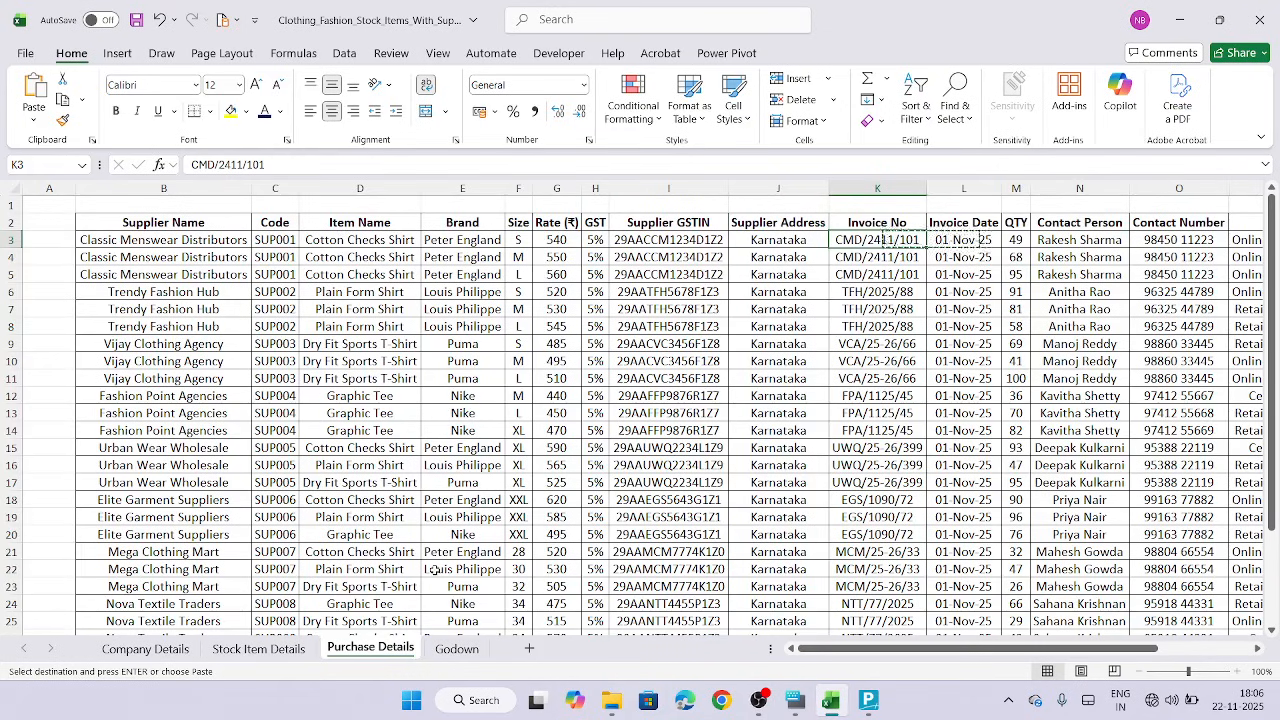
left_click(282, 651)
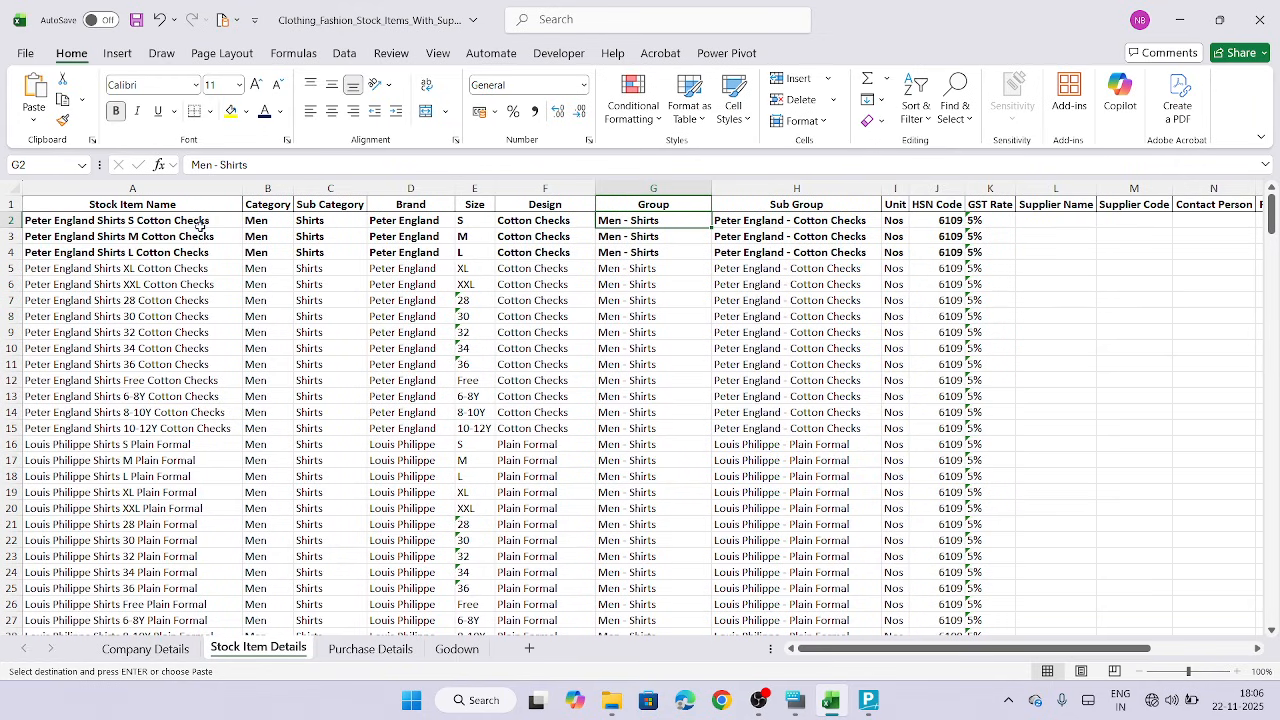
left_click(368, 649)
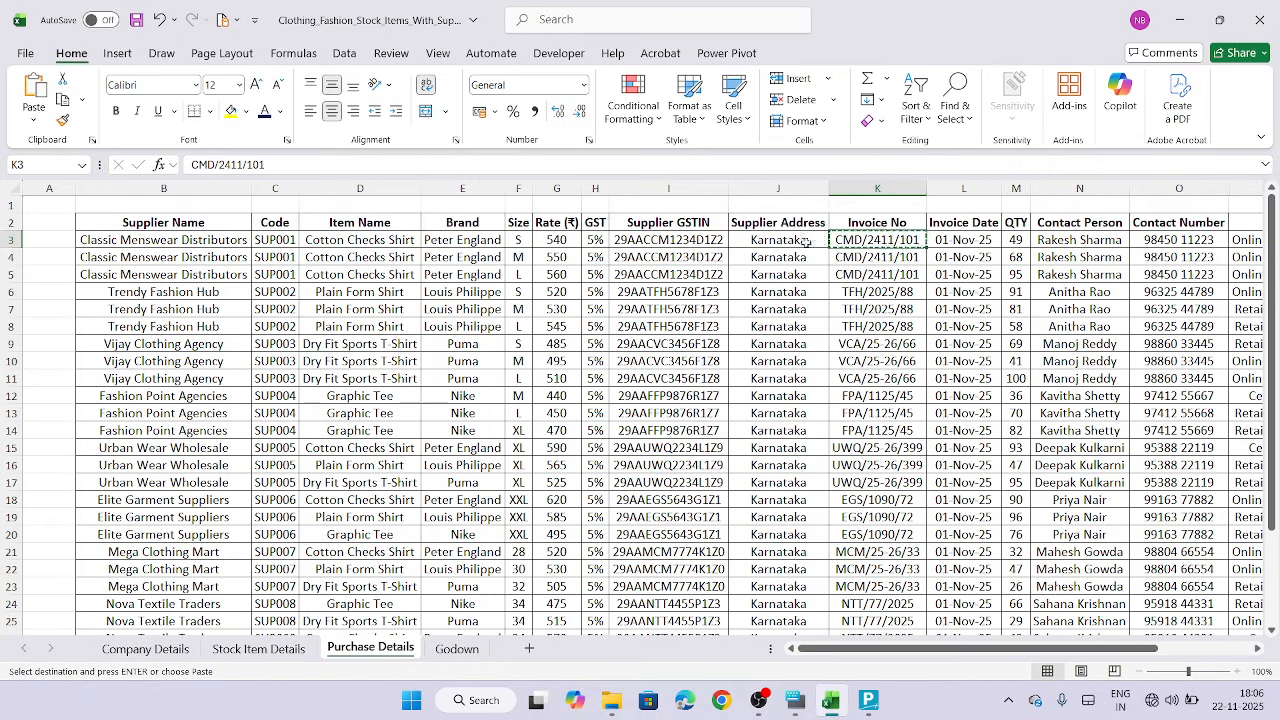
left_click(868, 703)
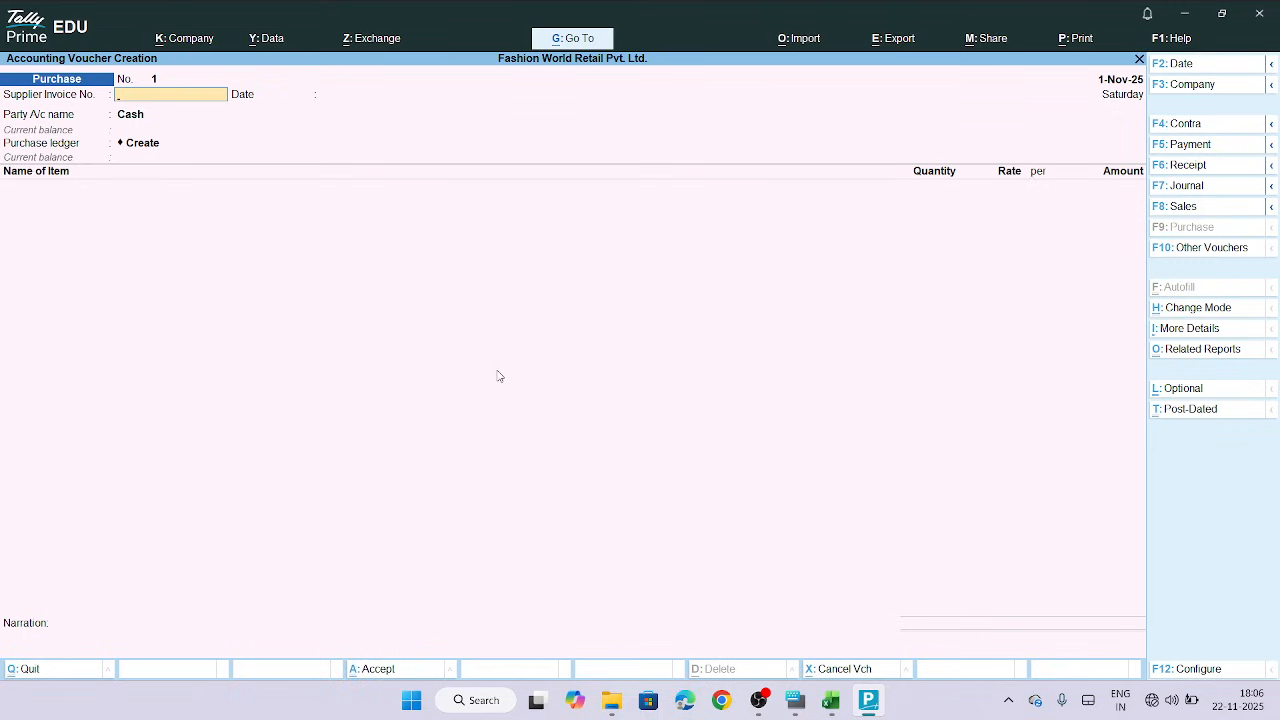
left_click(838, 705)
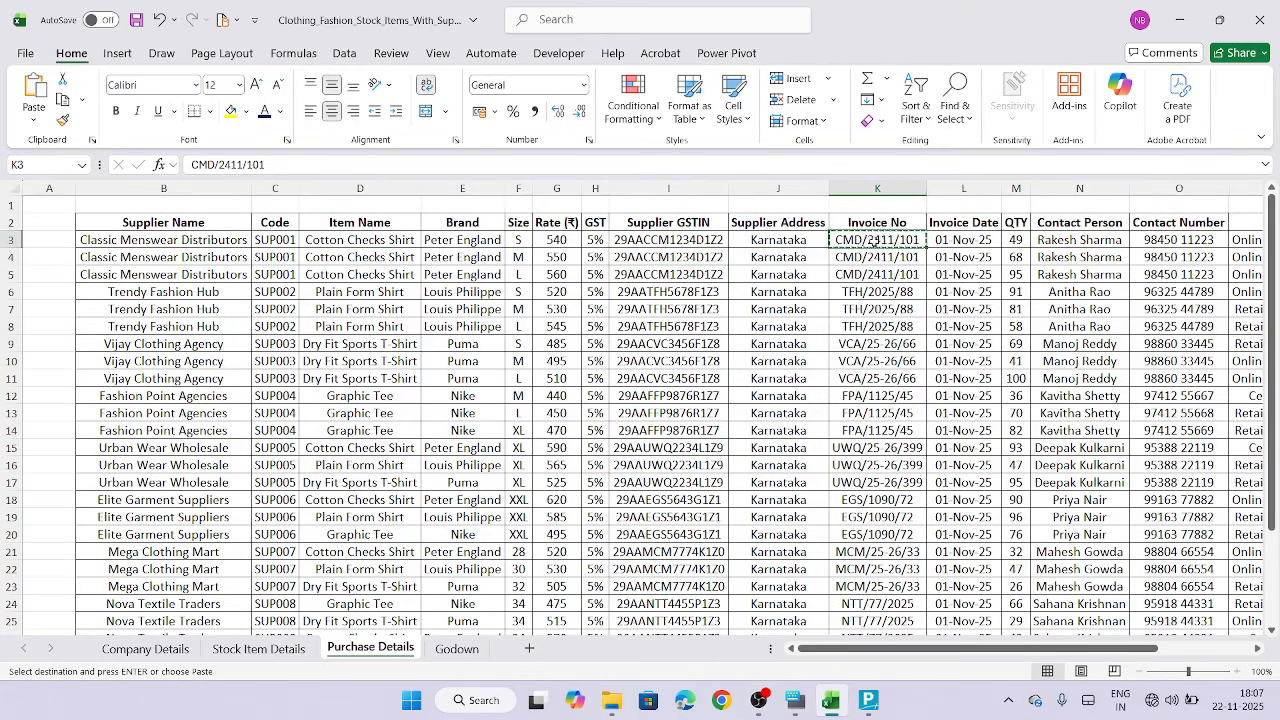
left_click(868, 700)
key("ctrl+v")
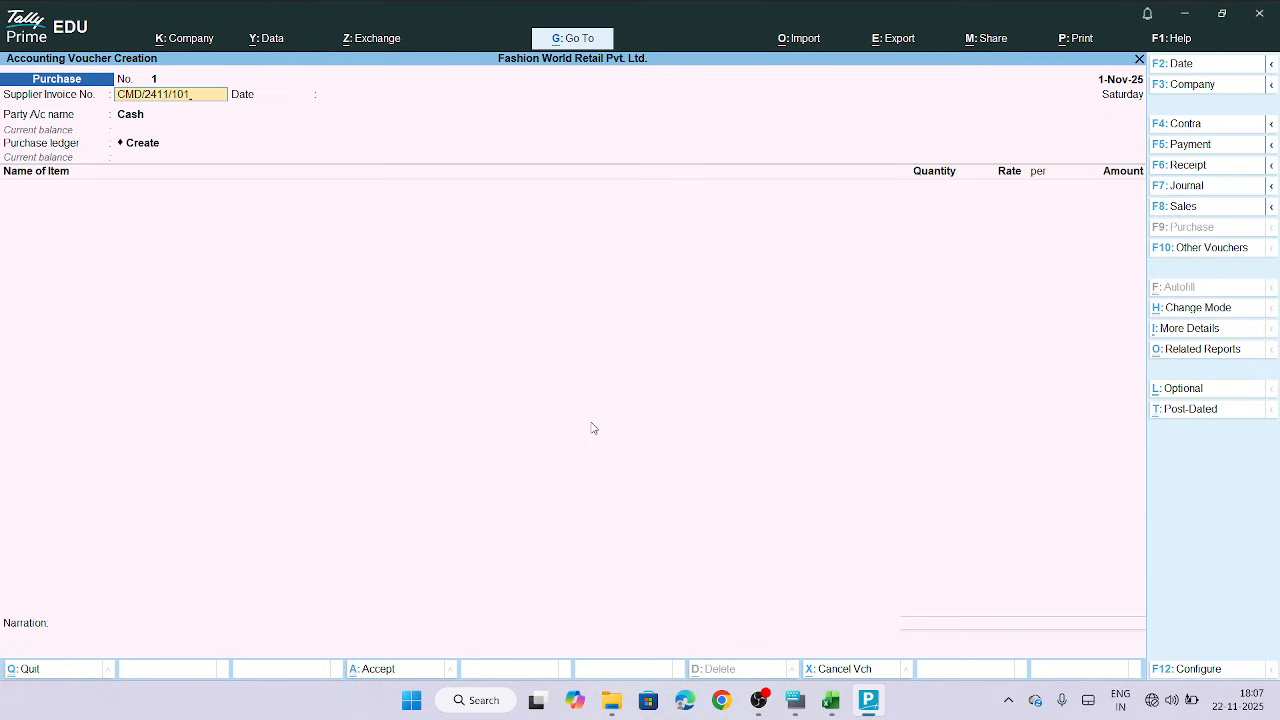
key("Return")
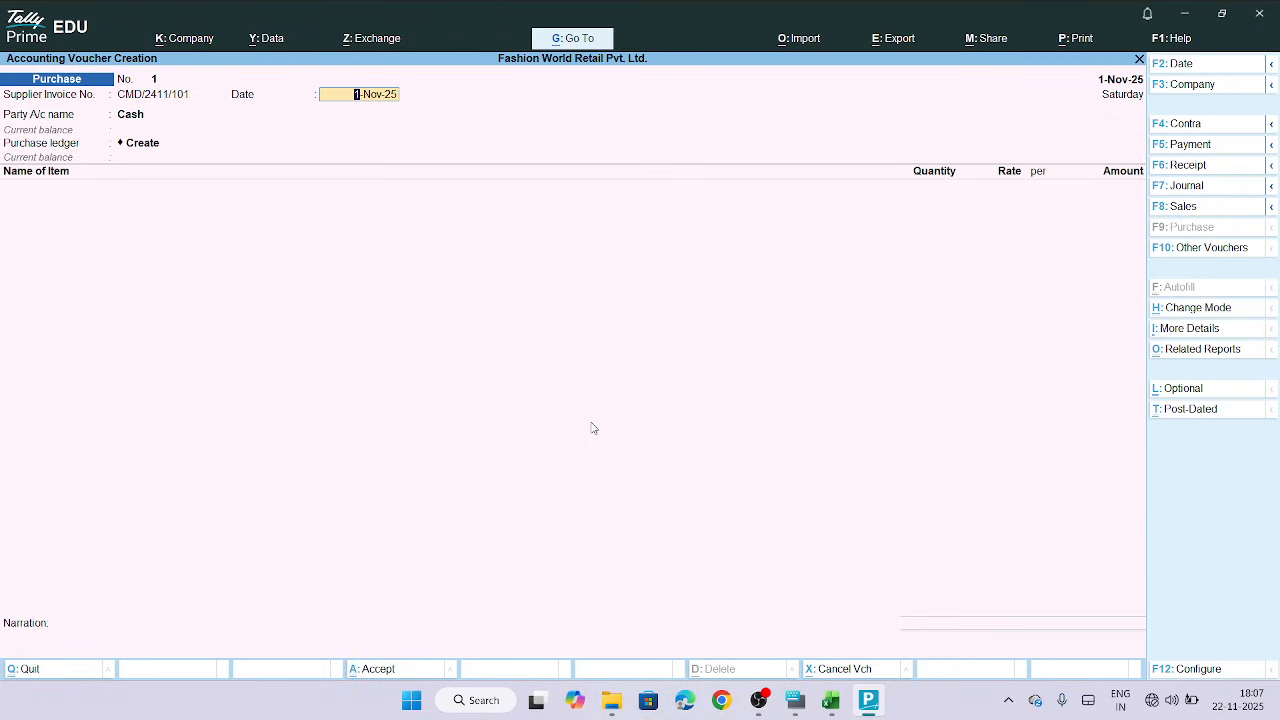
key("Return")
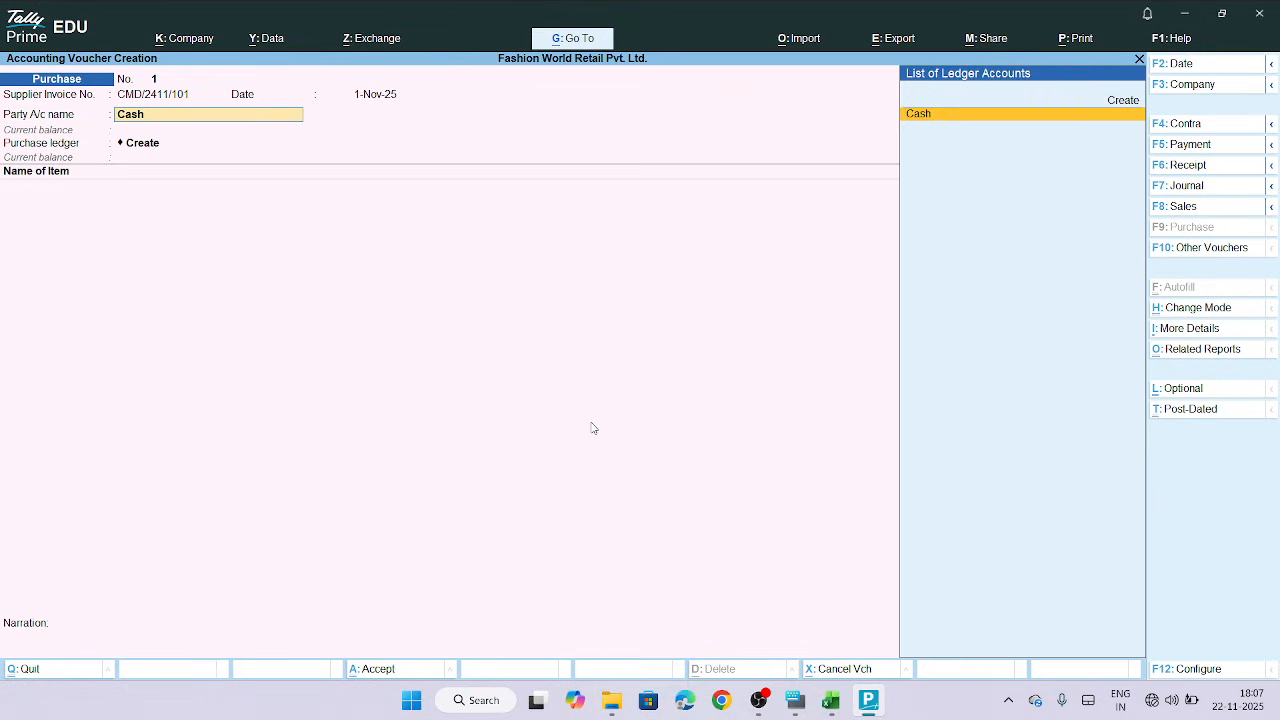
Create a new party ledger named Classic Menswear Distributors, copying the supplier name from the sheet
left_click(1123, 101)
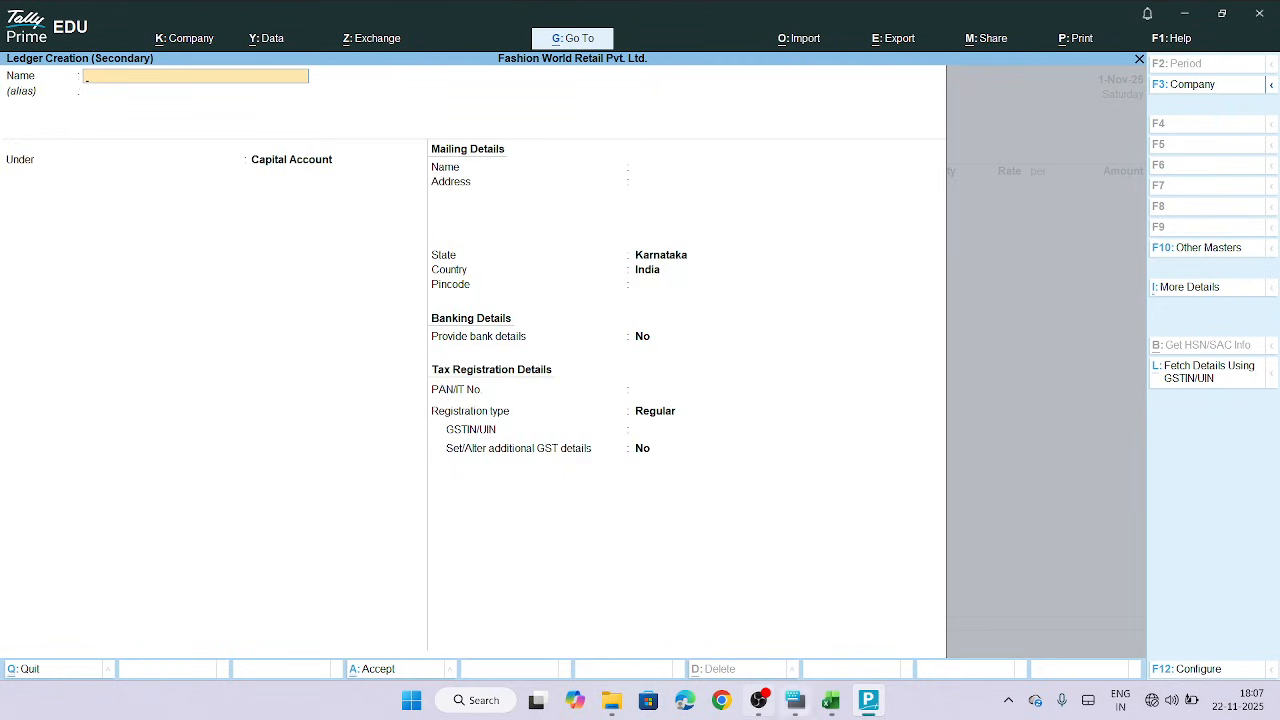
left_click(836, 704)
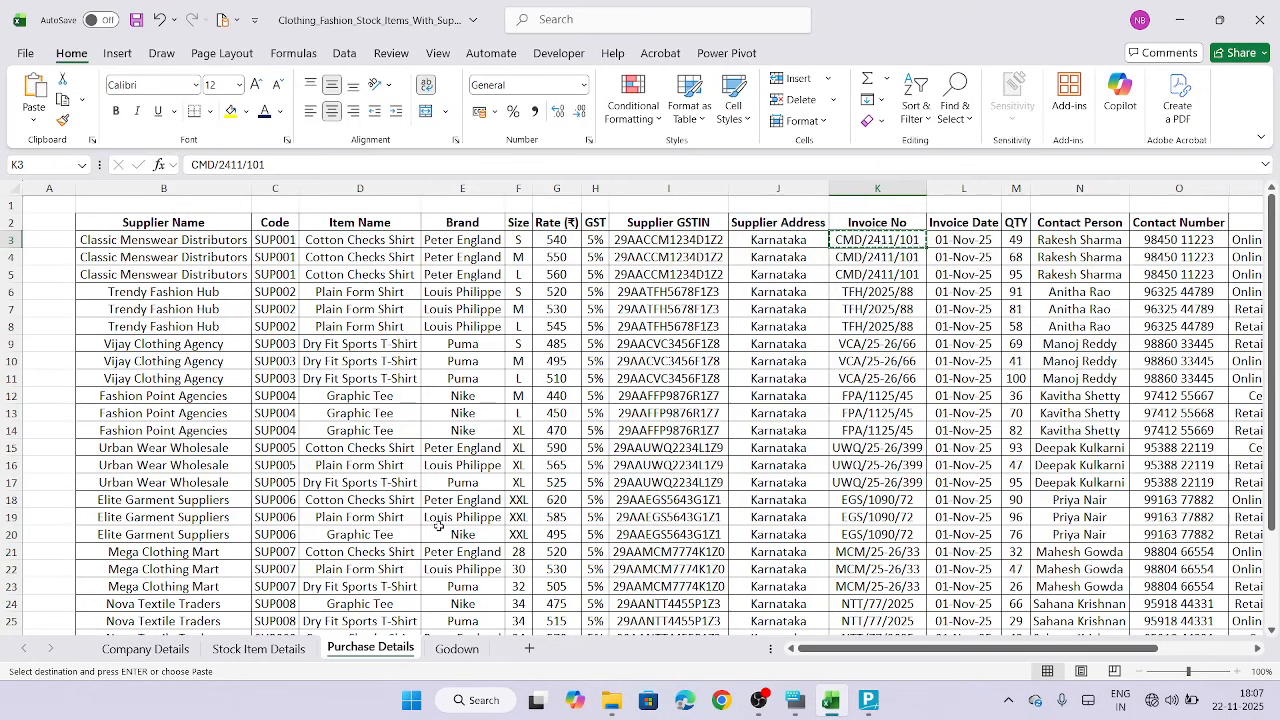
left_click(202, 243)
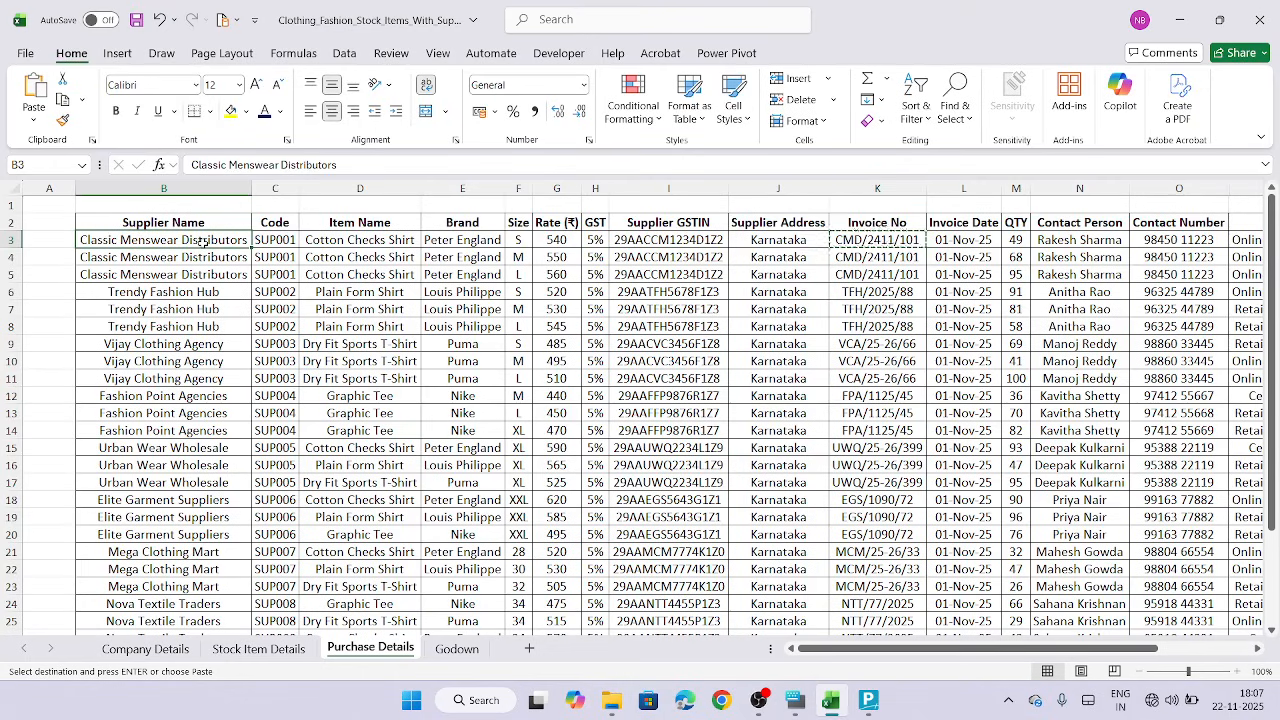
key("ctrl+c")
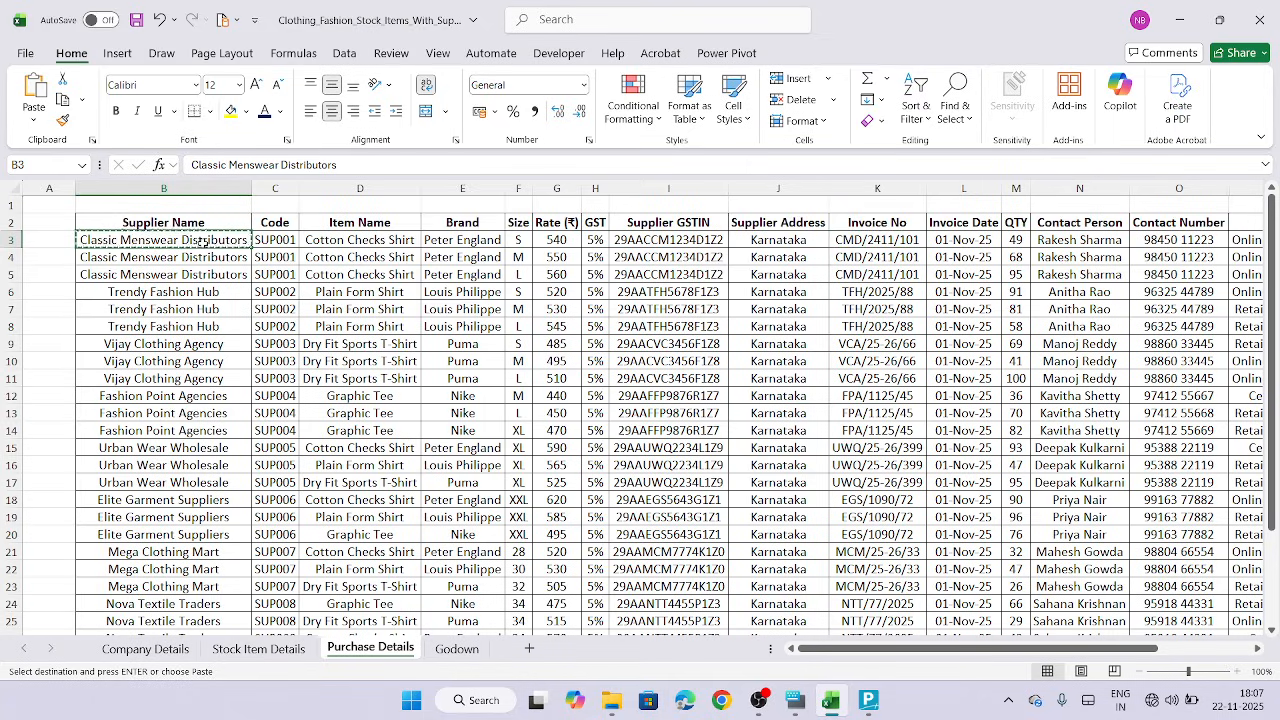
left_click(868, 700)
key("ctrl+v")
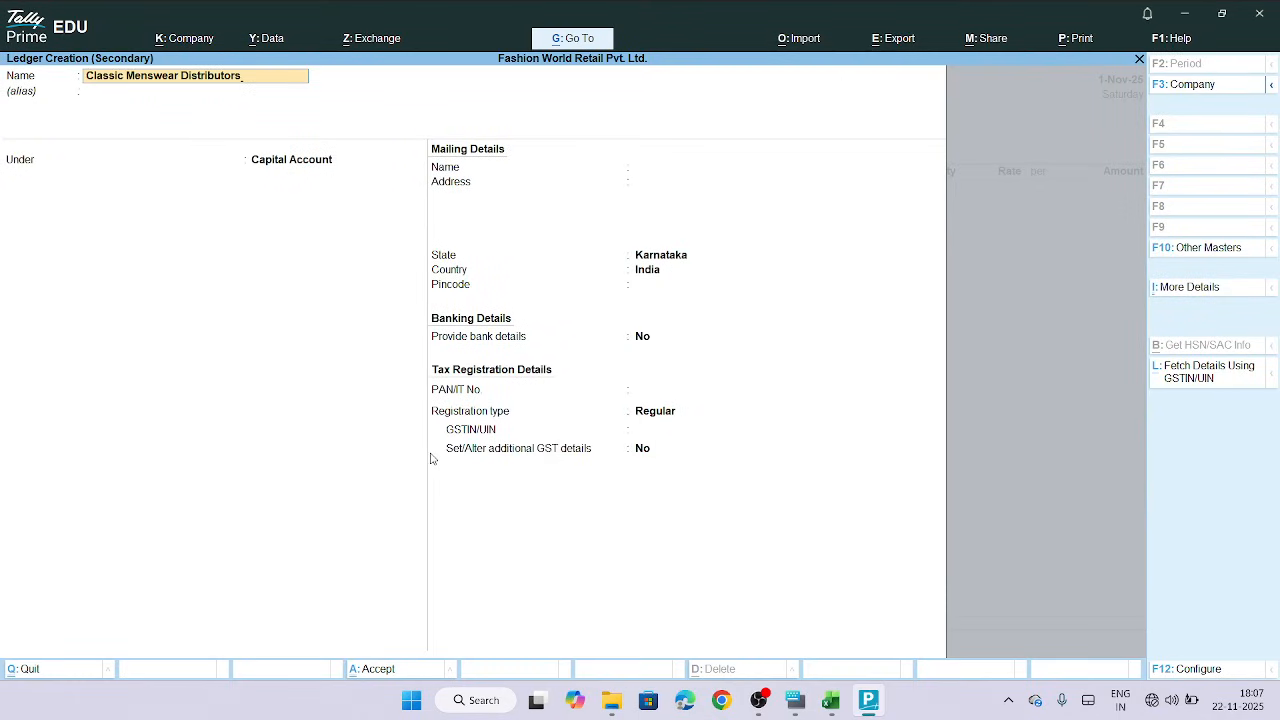
Place the Classic Menswear Distributors ledger under Sundry Creditors
key("Return")
key("Return")
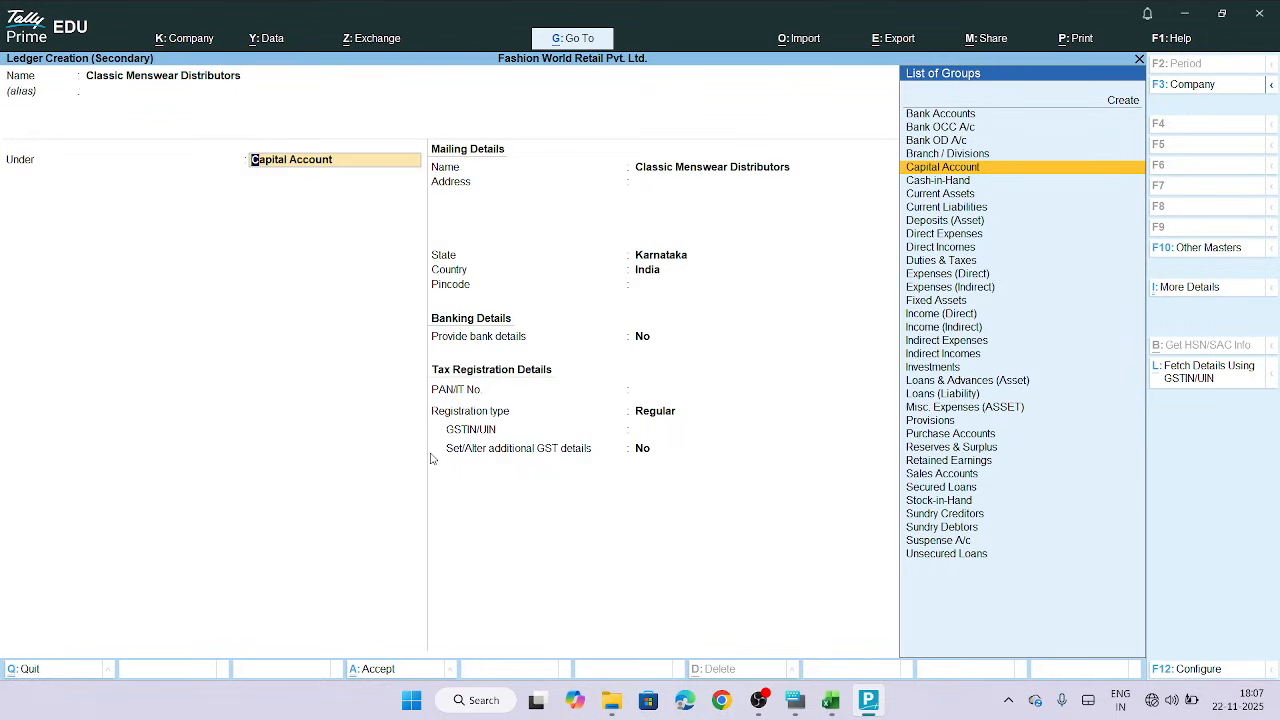
type("Cr")
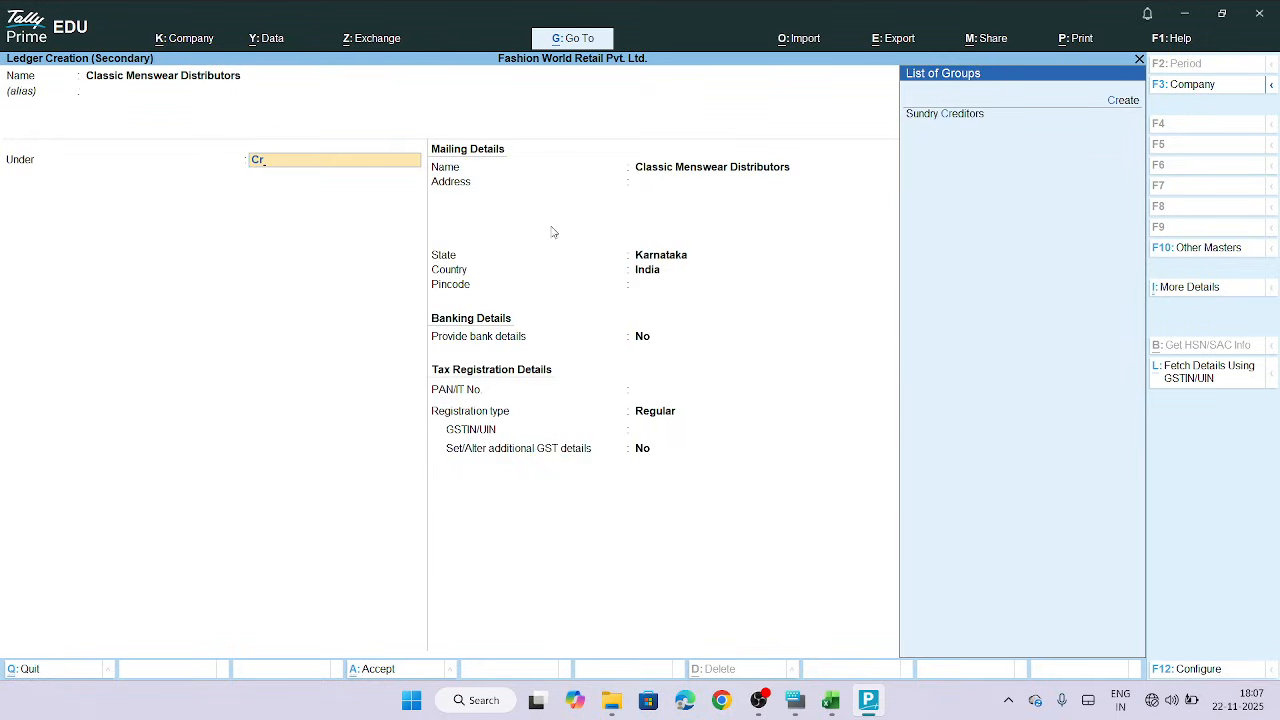
left_click(944, 114)
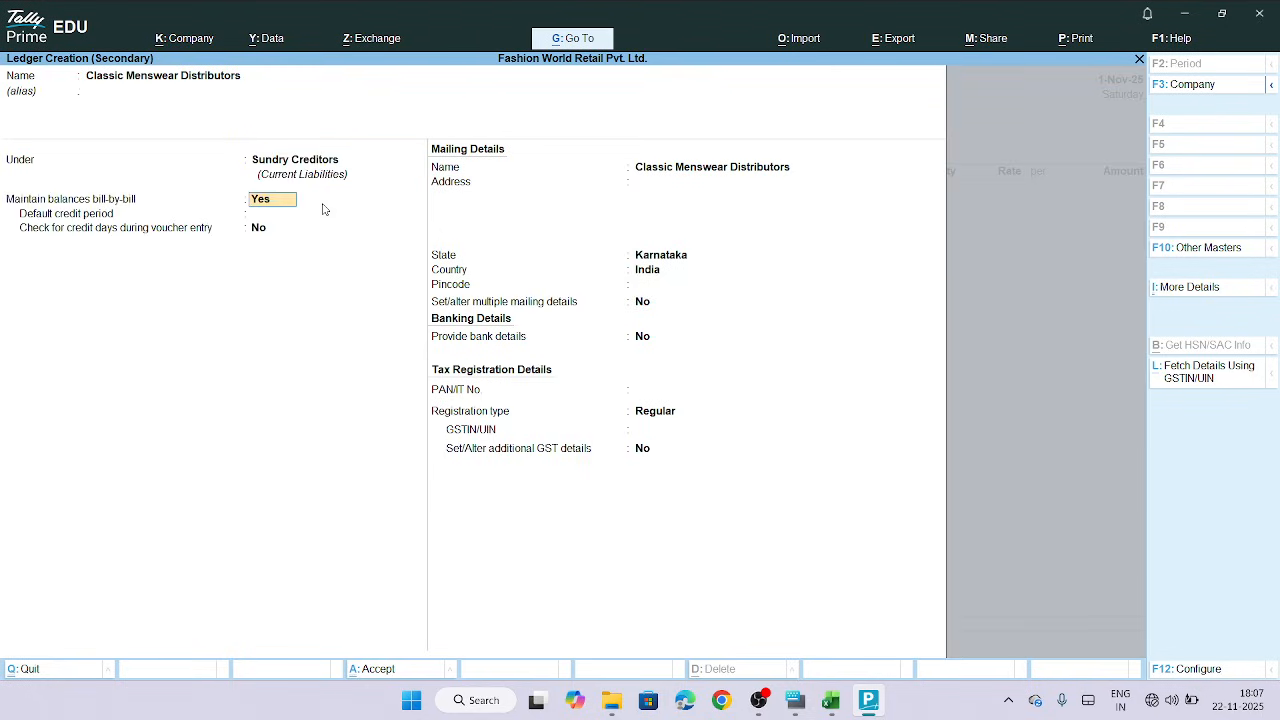
Leave the default credit period blank and turn on the check for credit days during voucher entry
left_click(258, 214)
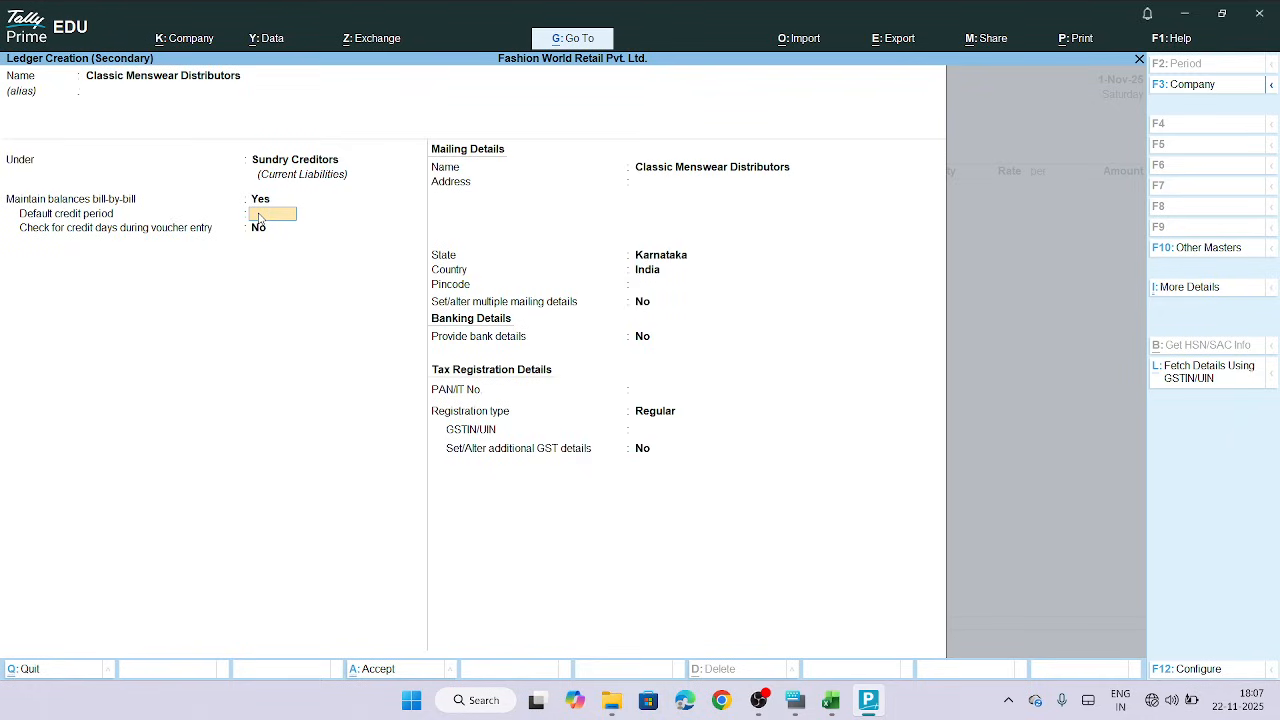
key("Return")
key("y")
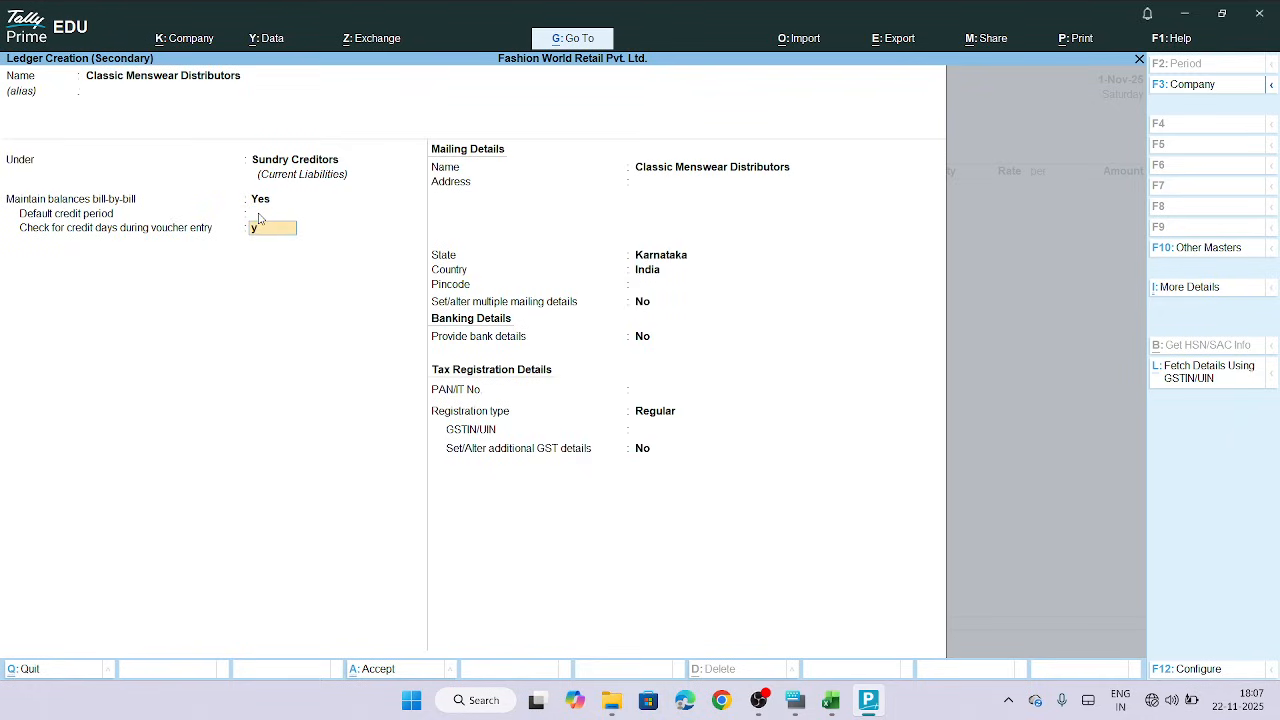
key("Return")
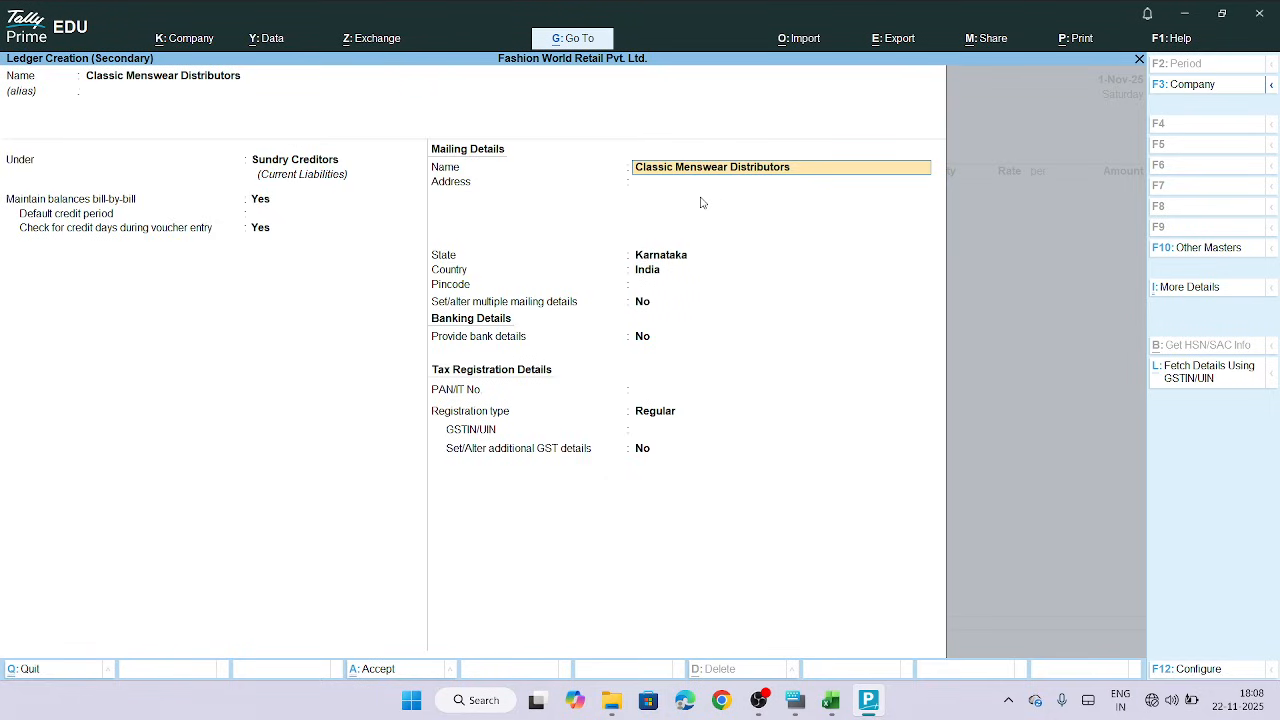
Fill the ledger's address with Karnataka, copied from the Supplier Address column of the Purchase Details sheet
key("Return")
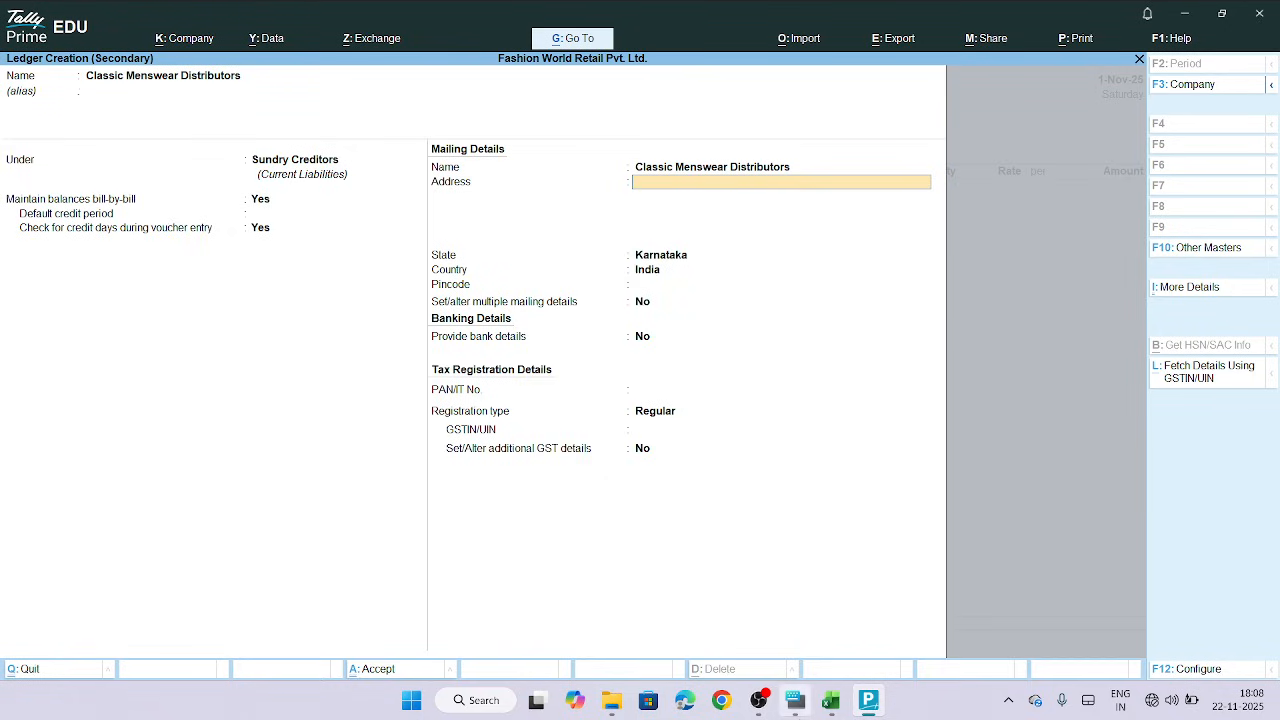
left_click(830, 705)
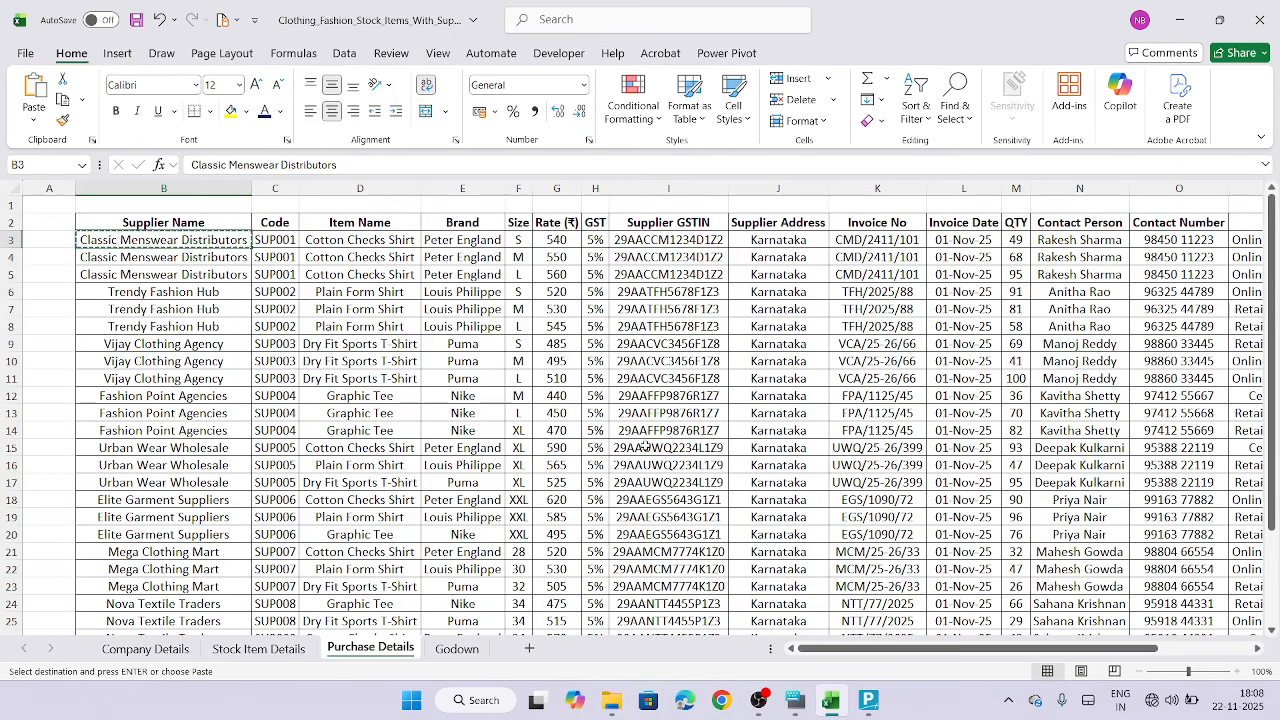
scroll(567, 238, "right", 3)
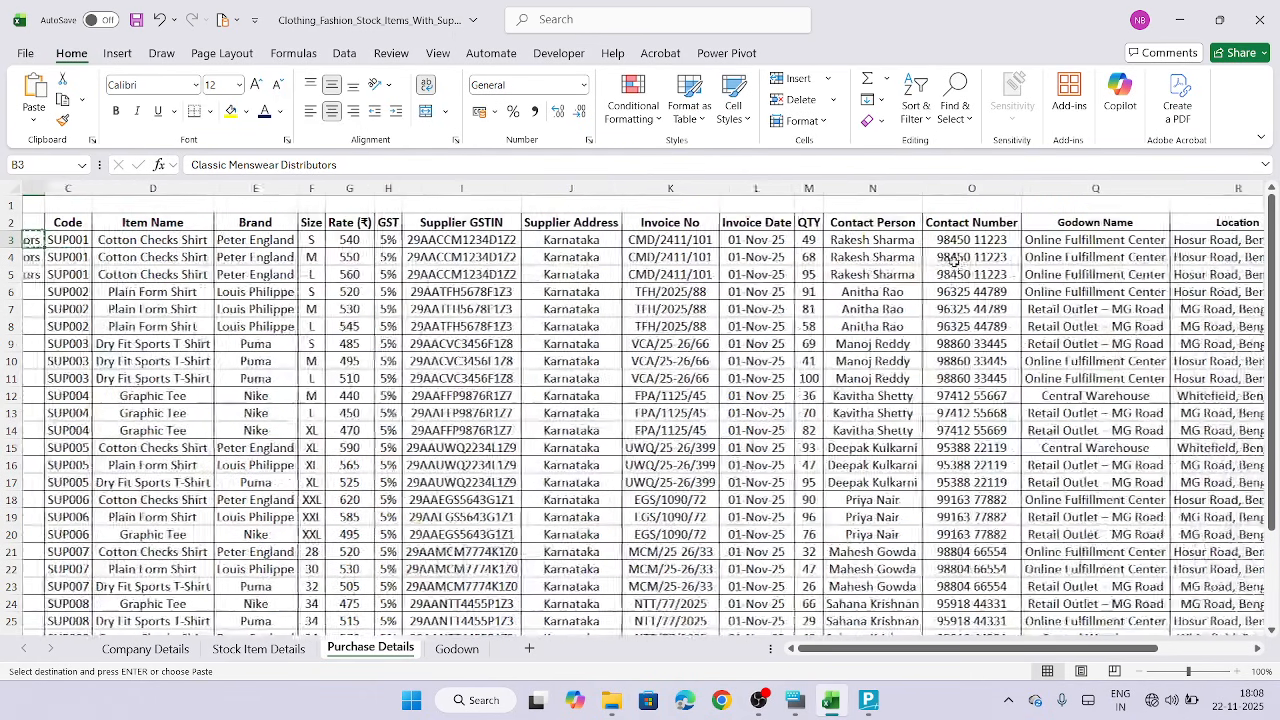
left_click(583, 241)
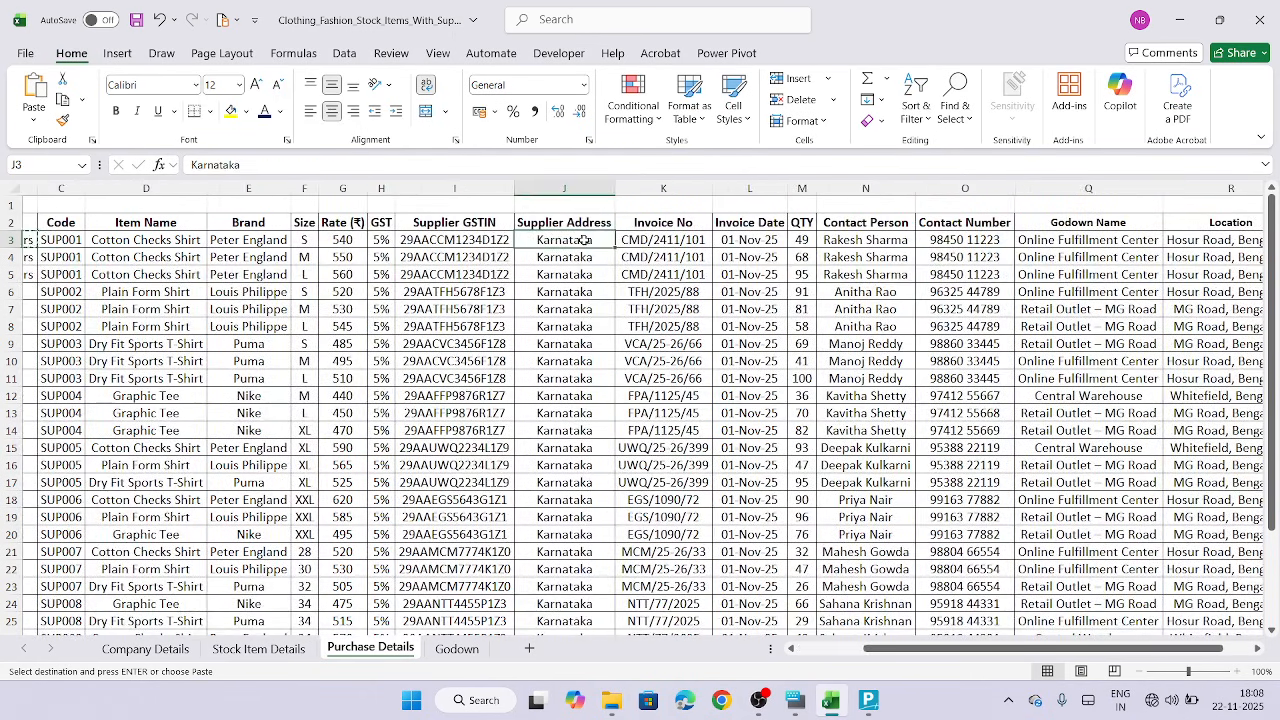
key("ctrl+c")
left_click(867, 703)
key("ctrl+alt+v")
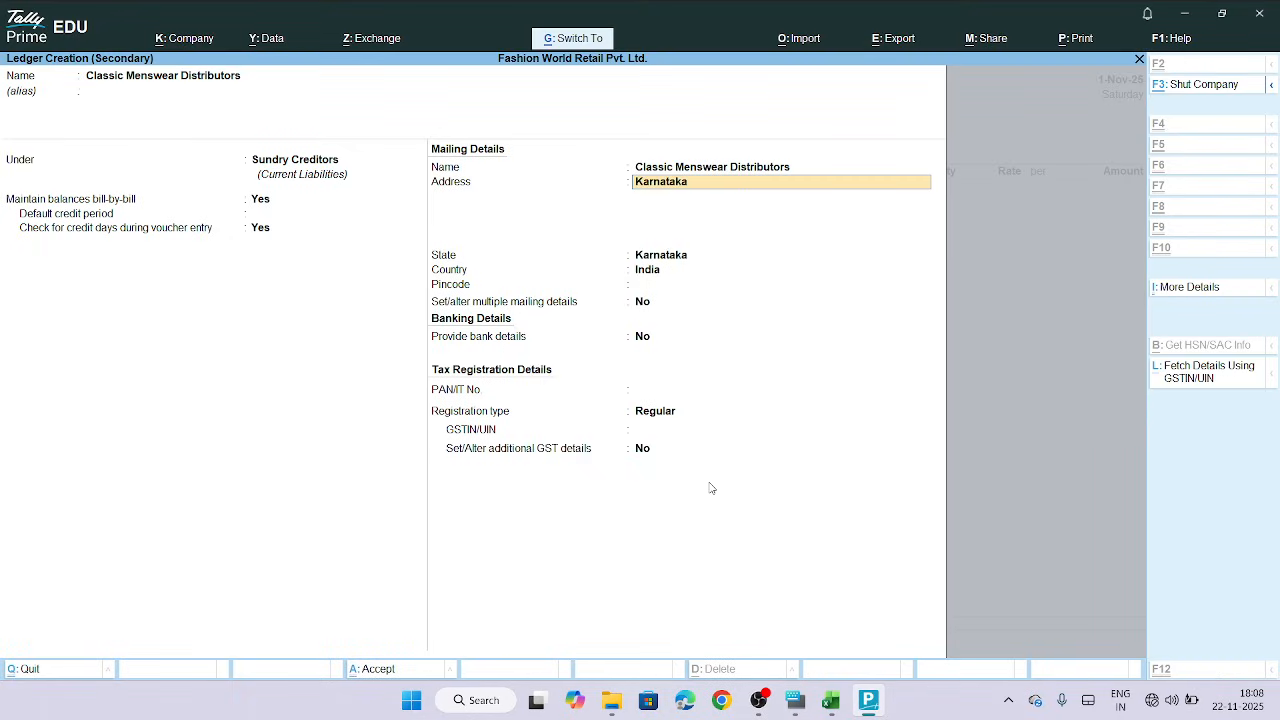
key("Return")
key("Return")
key("Return")
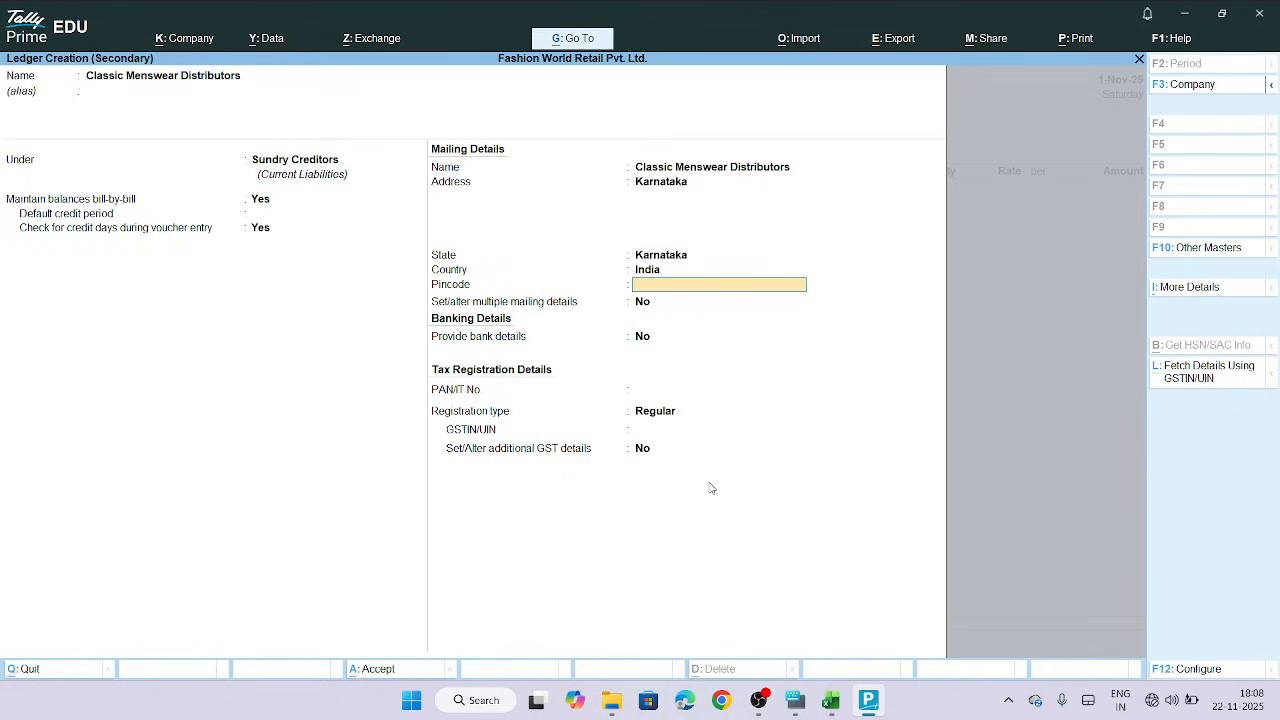
key("Return")
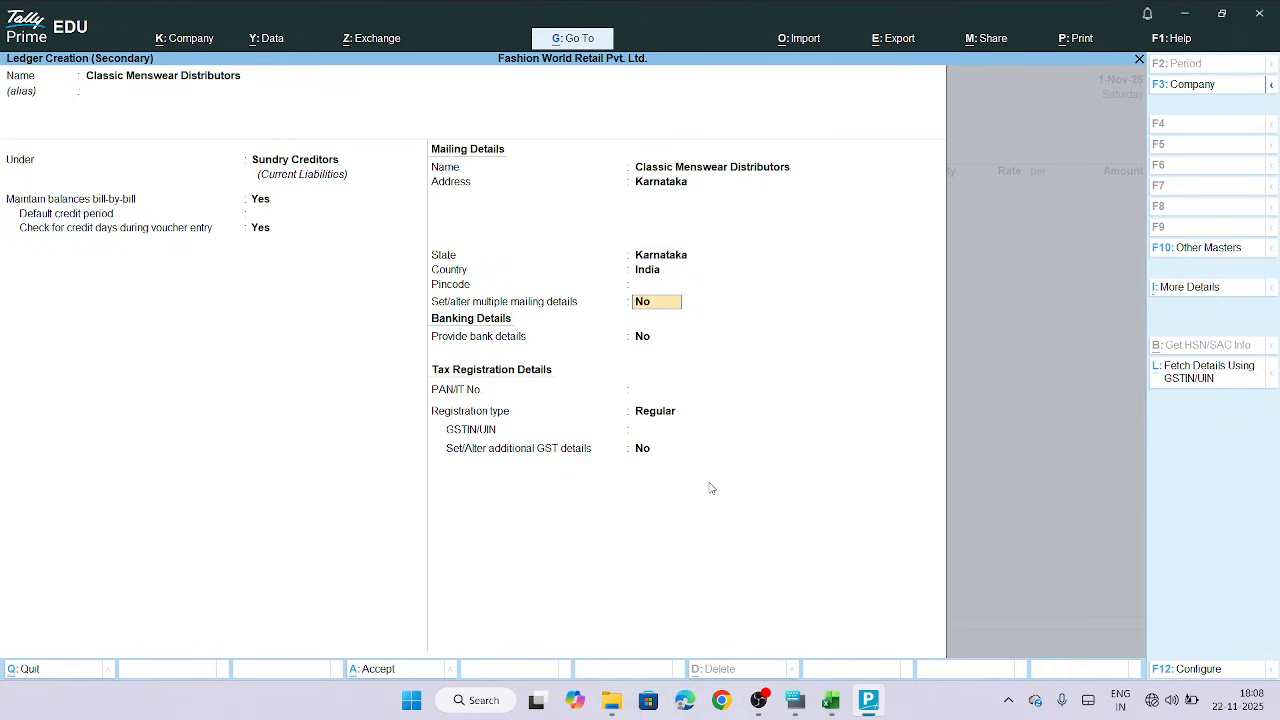
Enter the supplier's GSTIN in the GSTIN/UIN field, copying it from the Supplier GSTIN column of the sheet
key("Return")
key("Return")
key("Return")
key("Return")
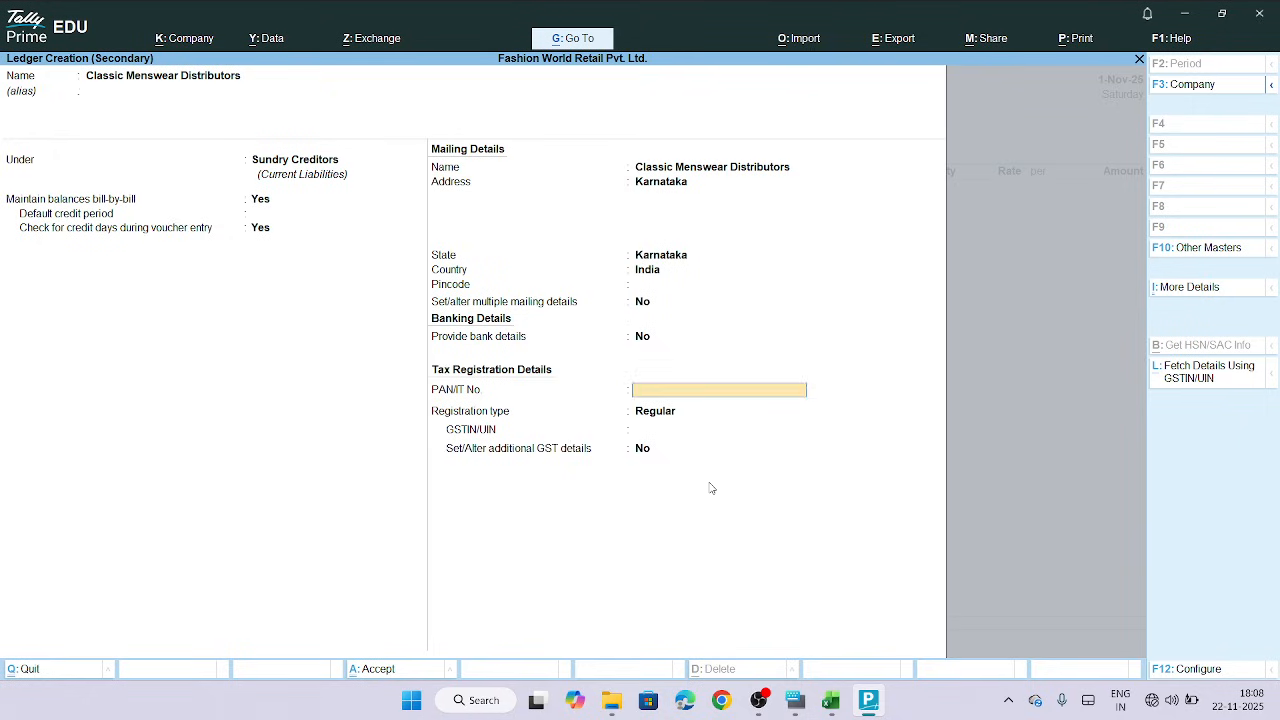
key("Return")
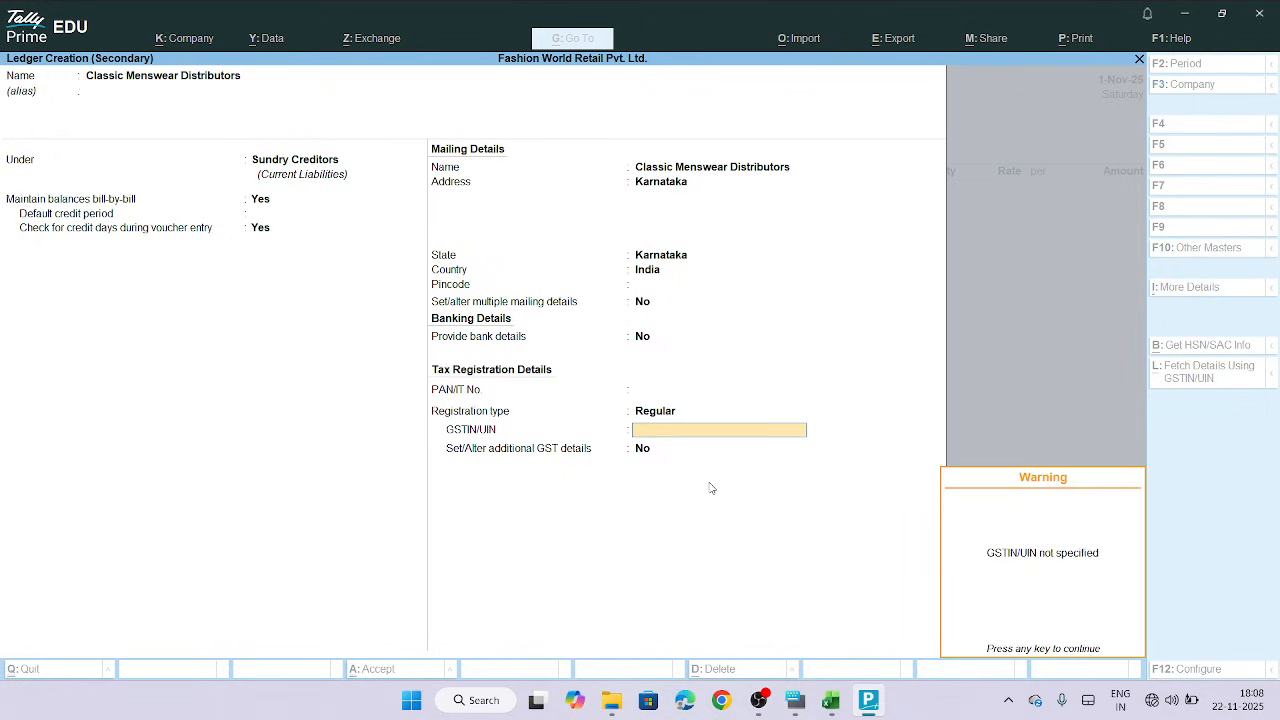
key("Return")
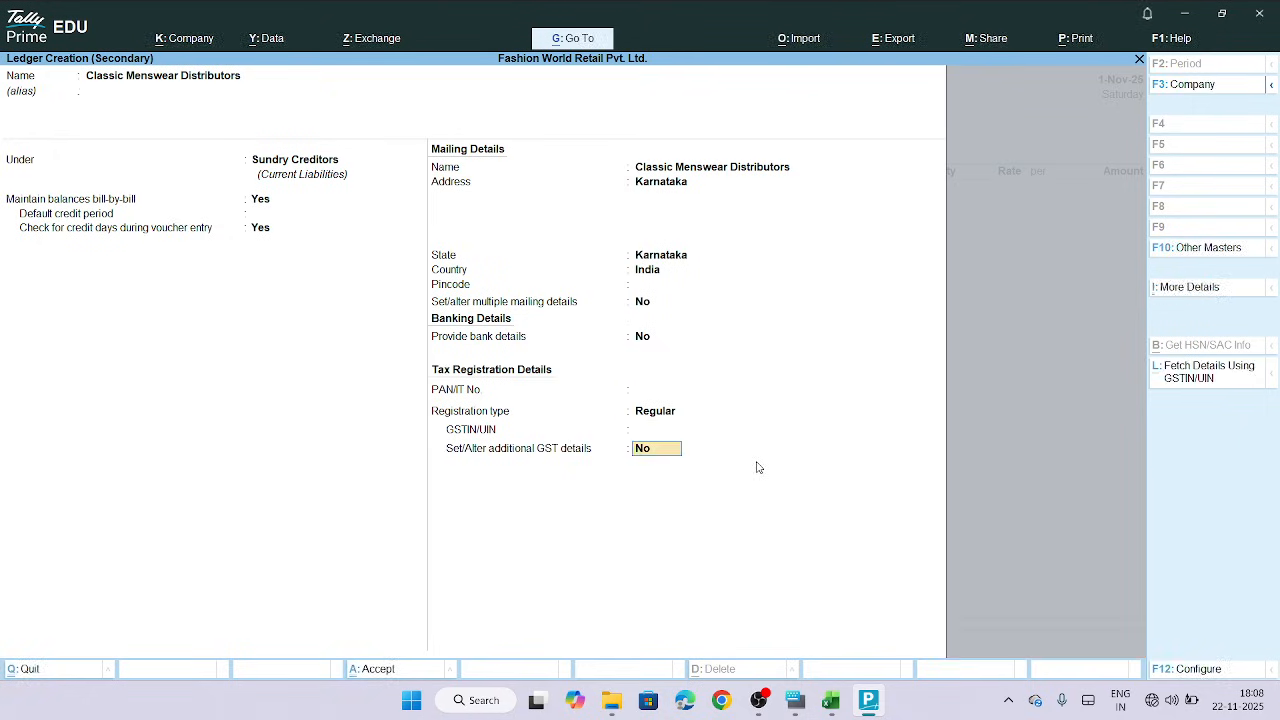
key("Up")
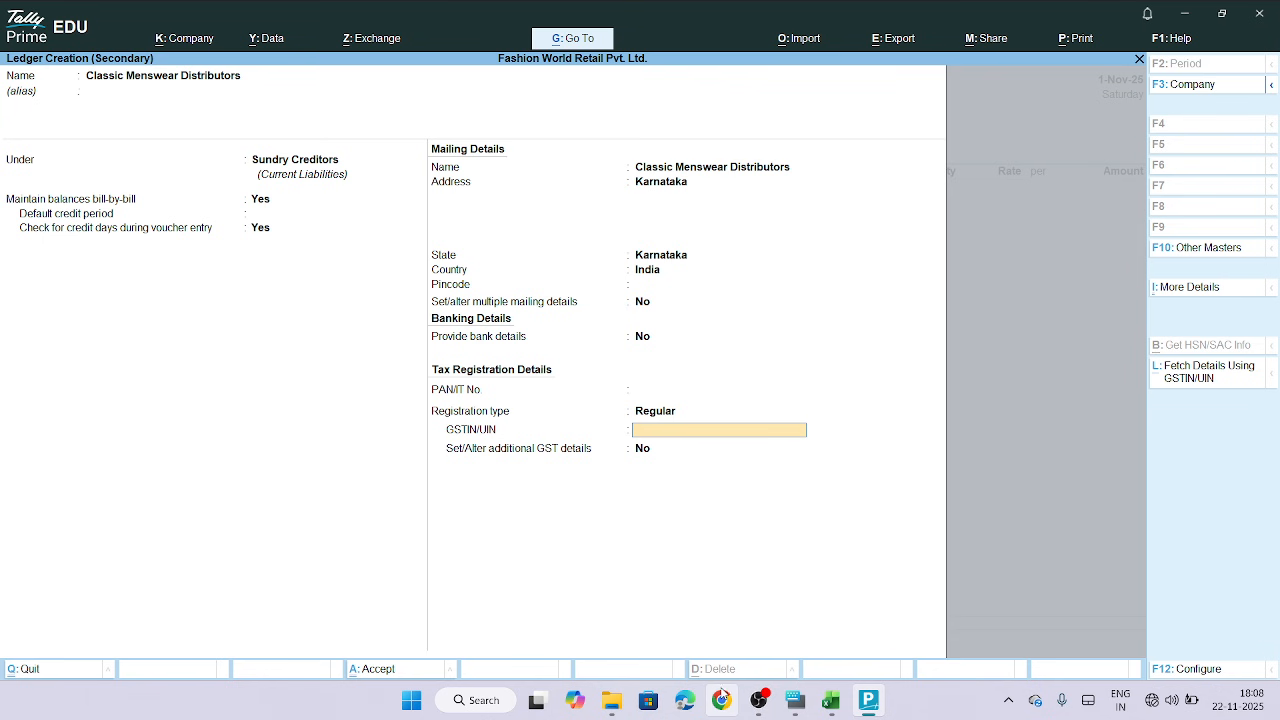
left_click(830, 700)
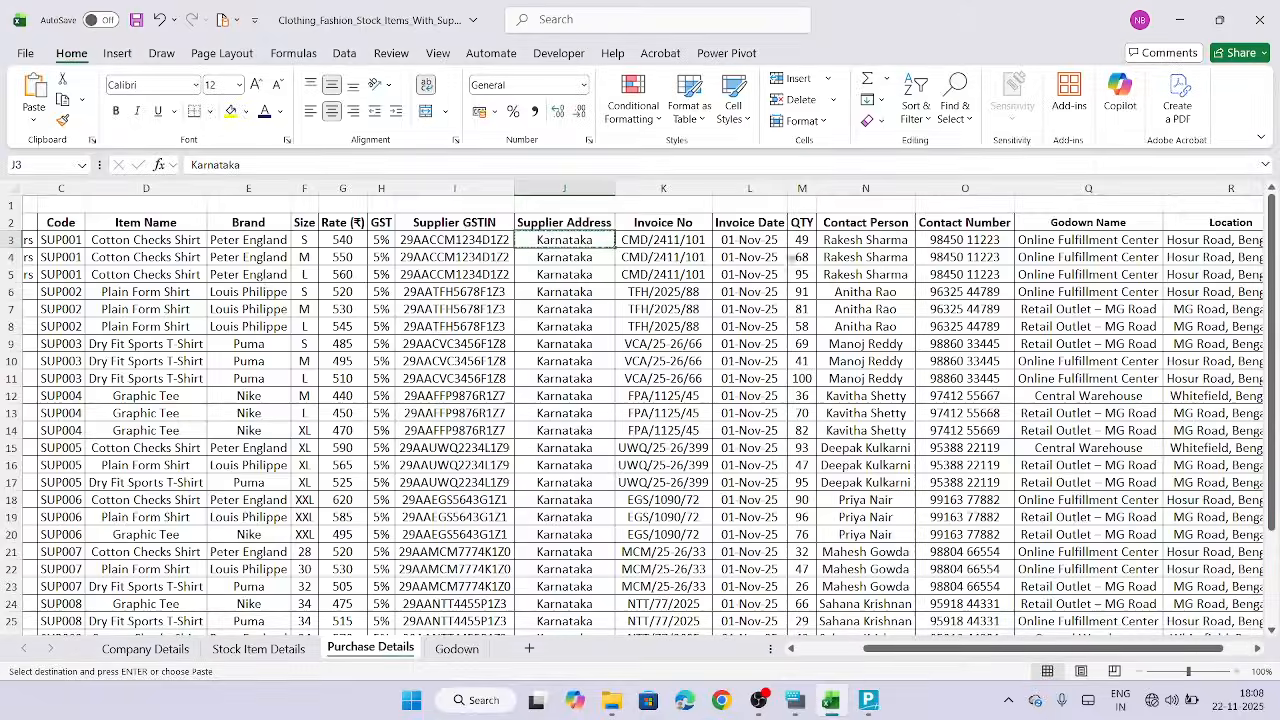
left_click(478, 233)
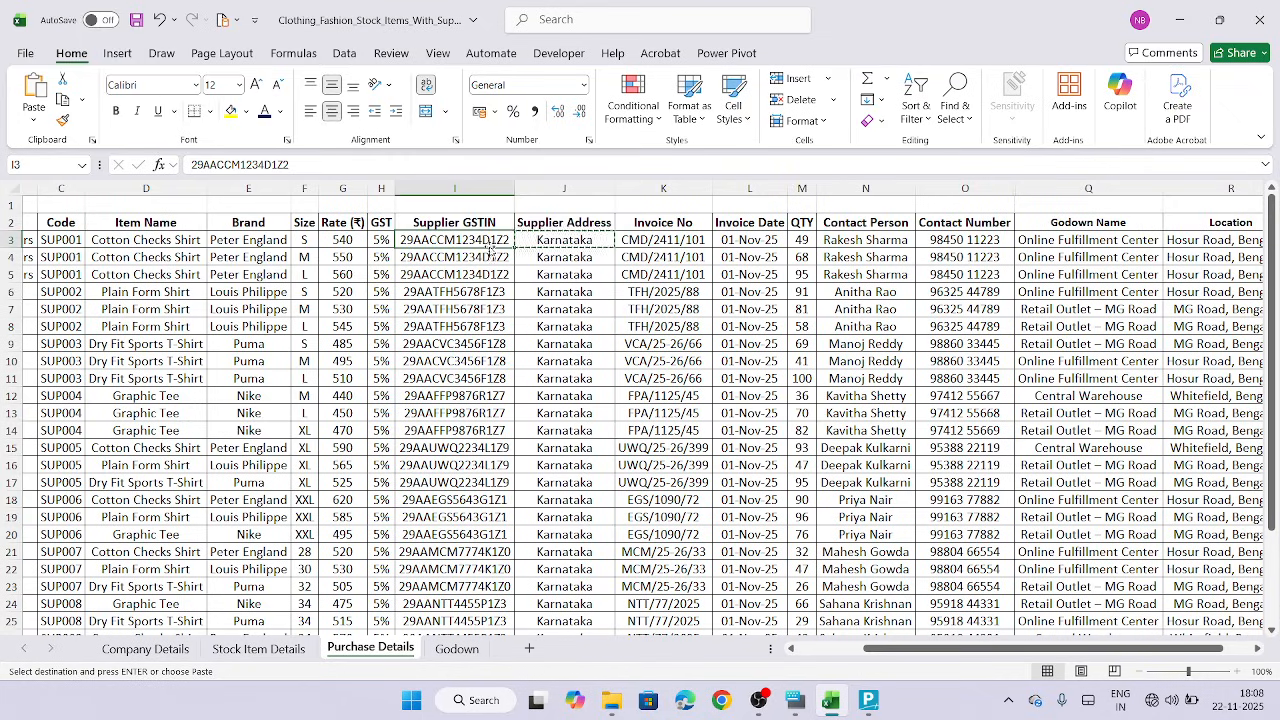
key("ctrl+c")
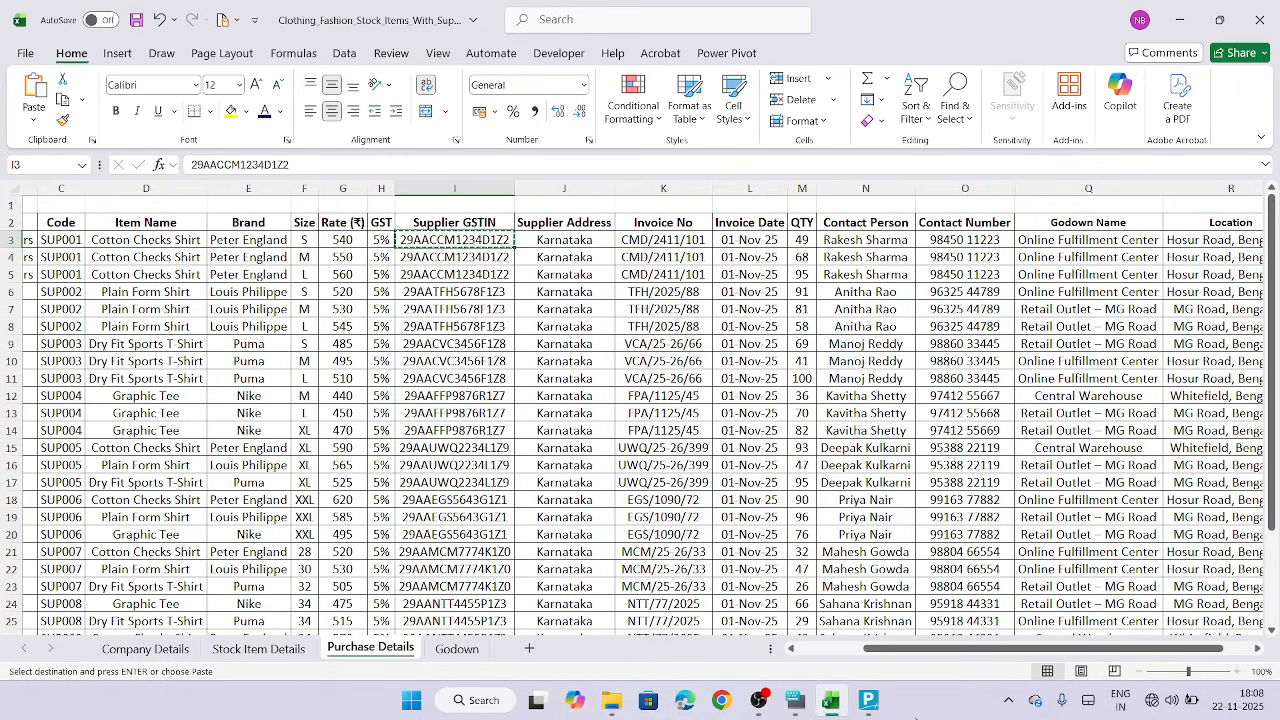
left_click(866, 702)
key("ctrl+alt+v")
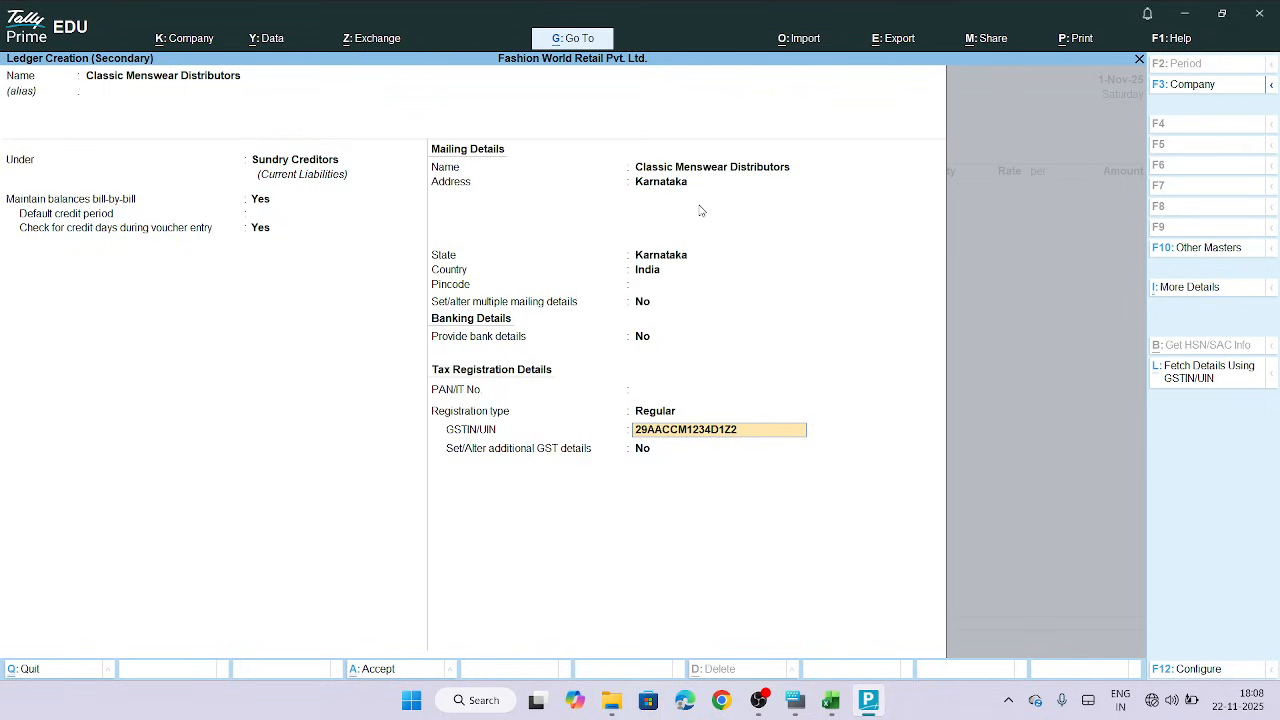
Open More Details, show inactive ledger details, and add the Contact Details section to the ledger
left_click(1184, 291)
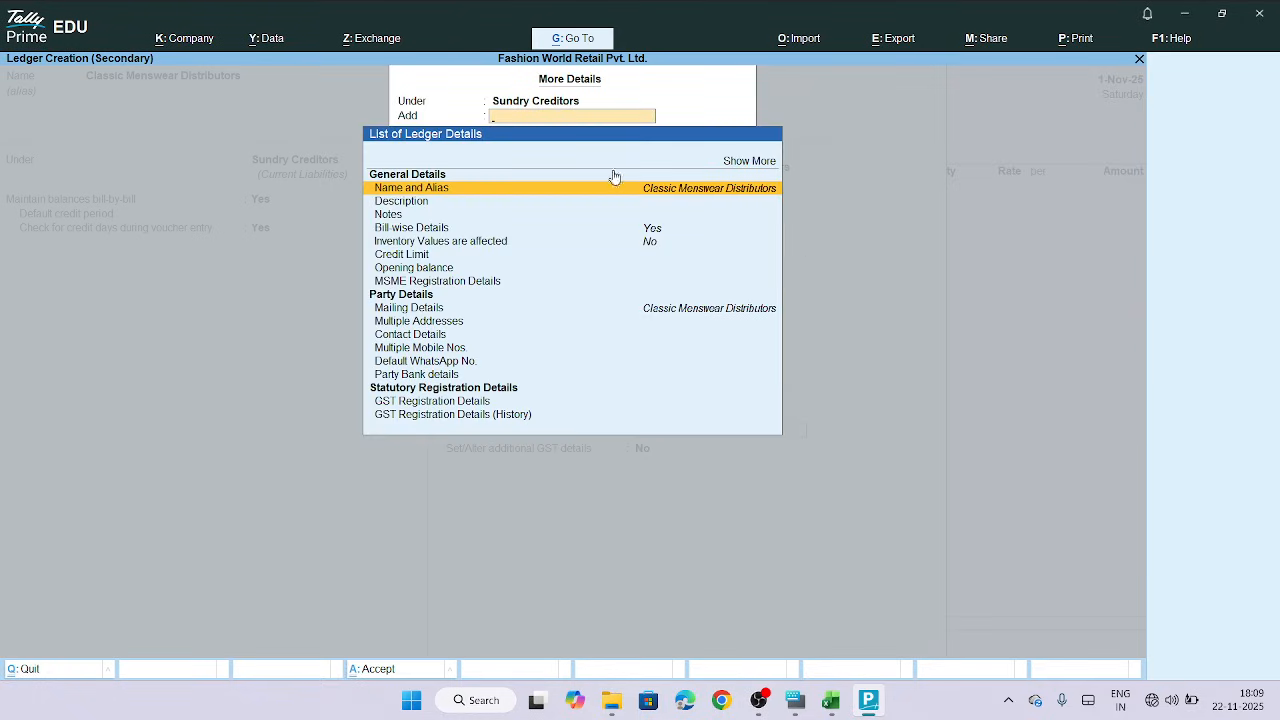
left_click(748, 163)
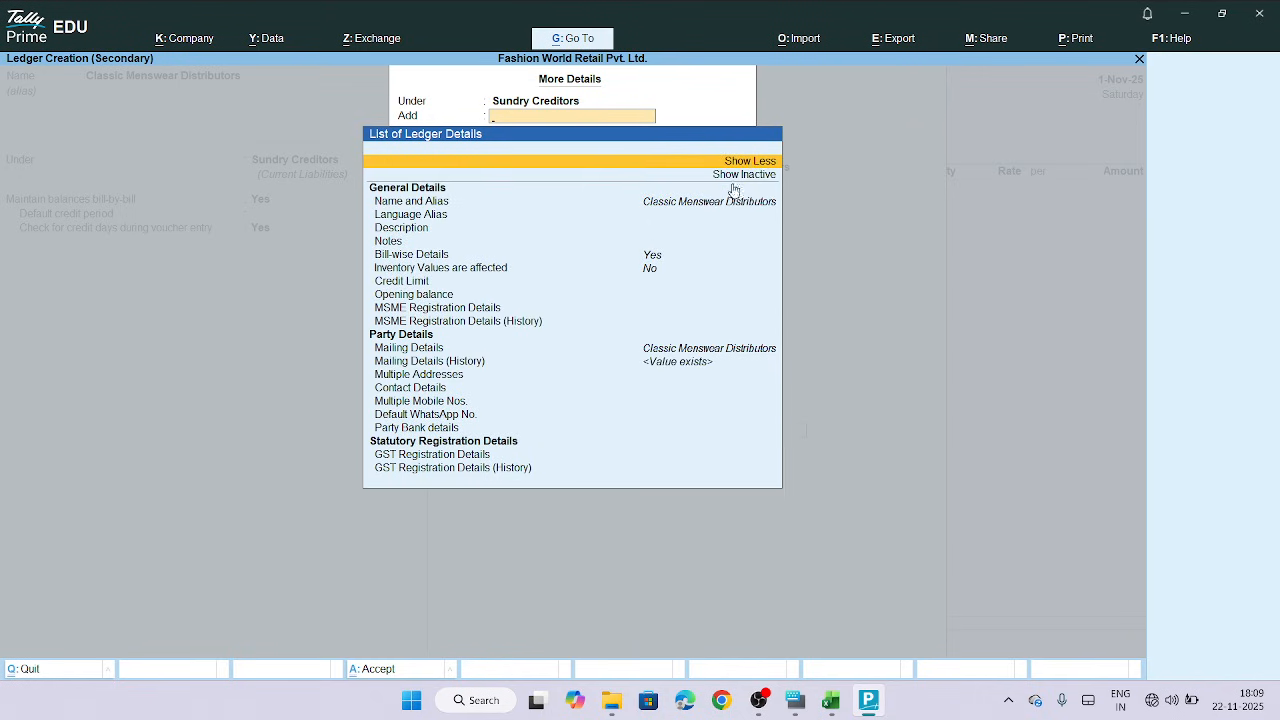
left_click(741, 176)
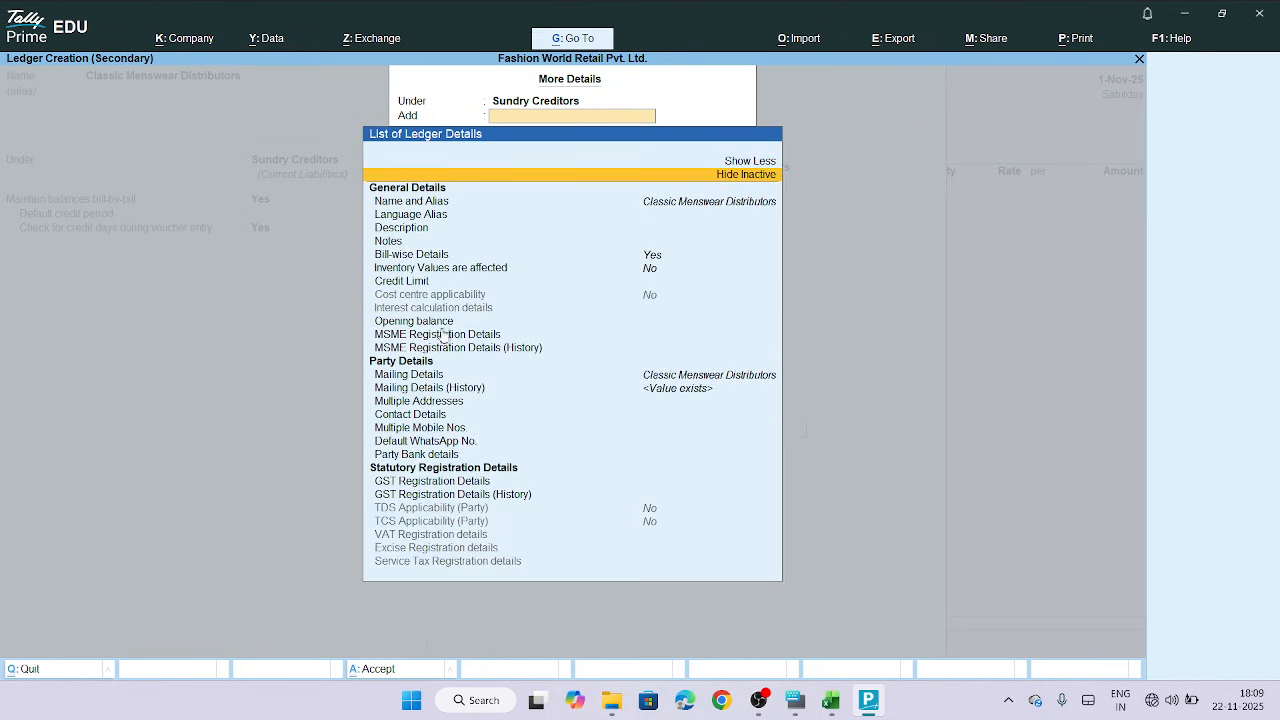
left_click(430, 415)
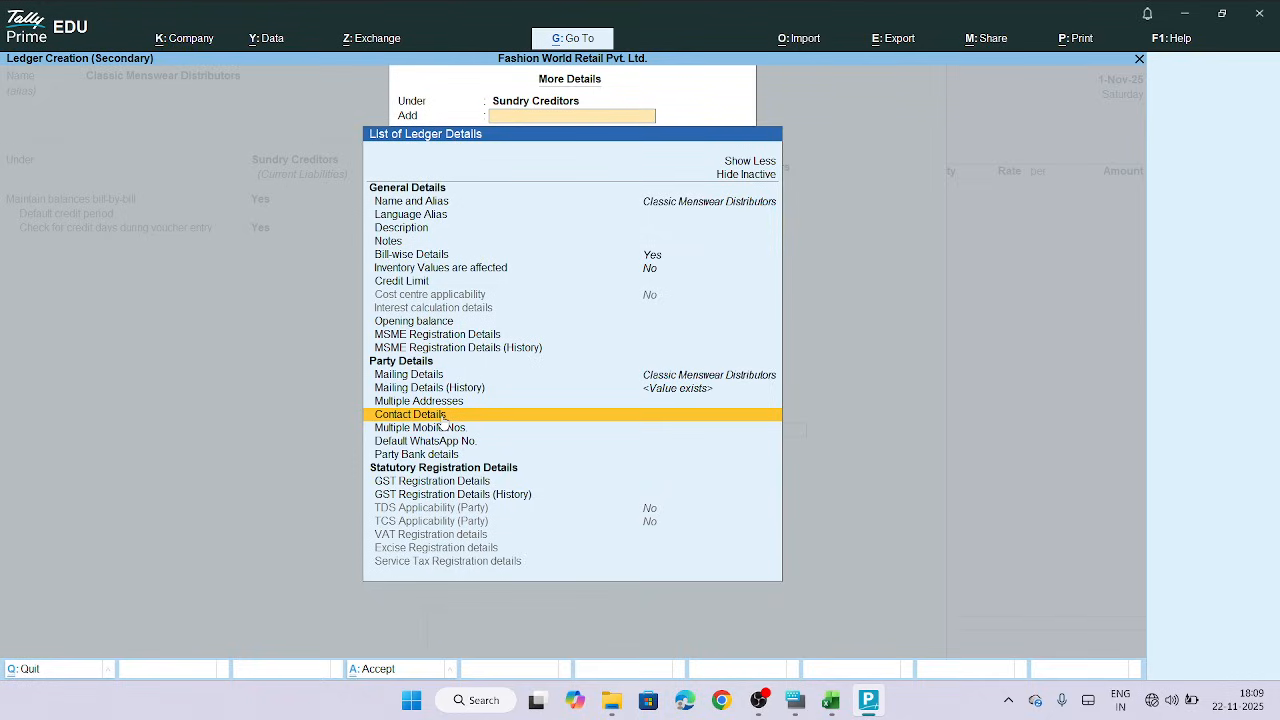
left_click(442, 416)
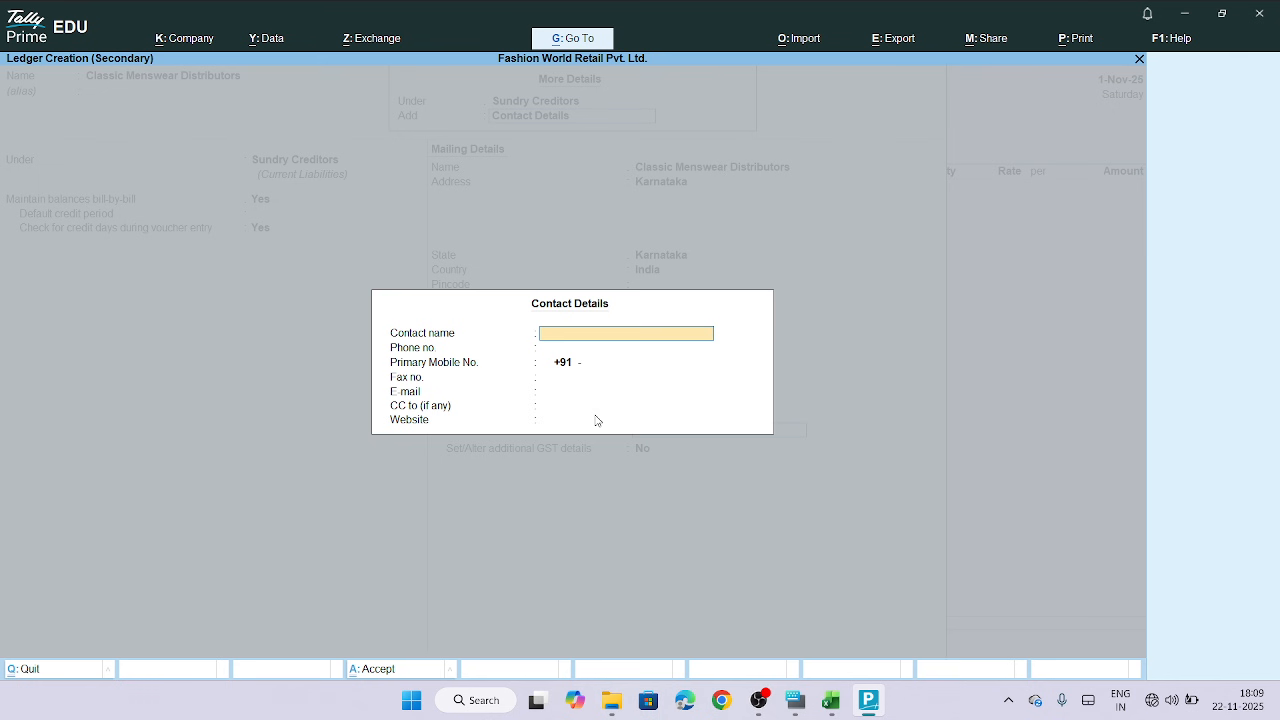
Enter the contact person's name from the Contact Person column as the ledger's contact name
left_click(836, 703)
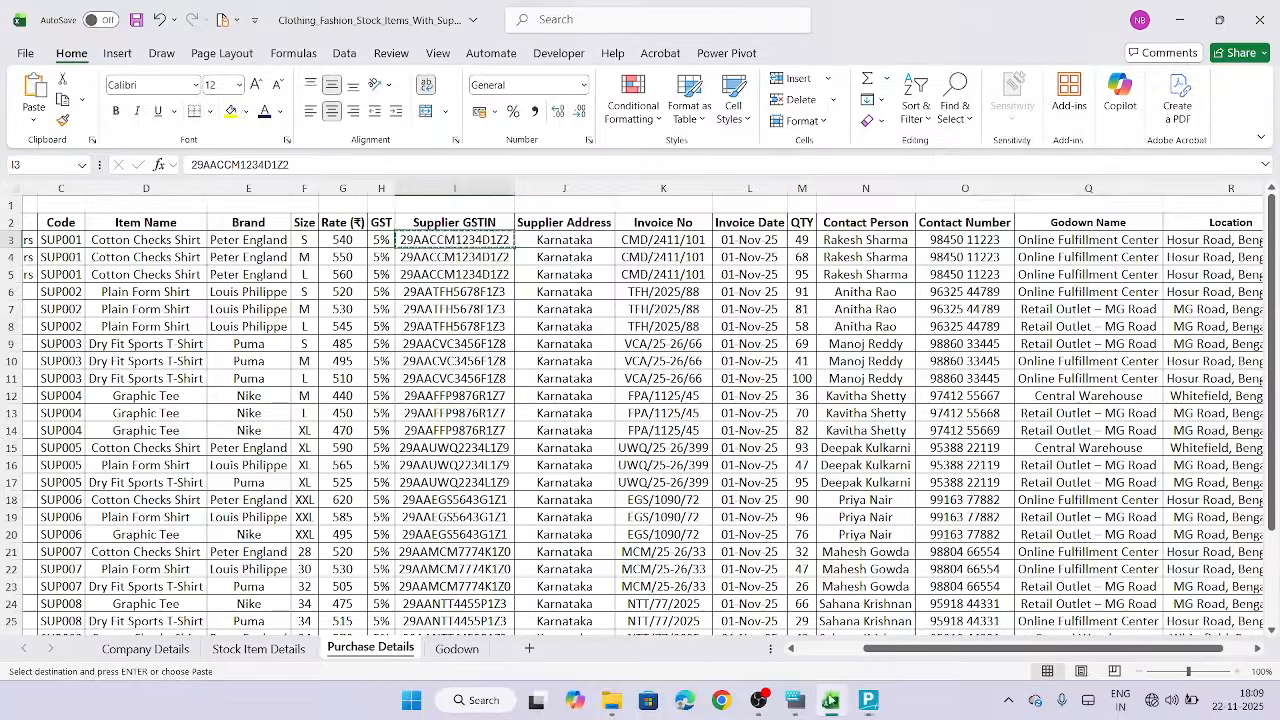
left_click(865, 240)
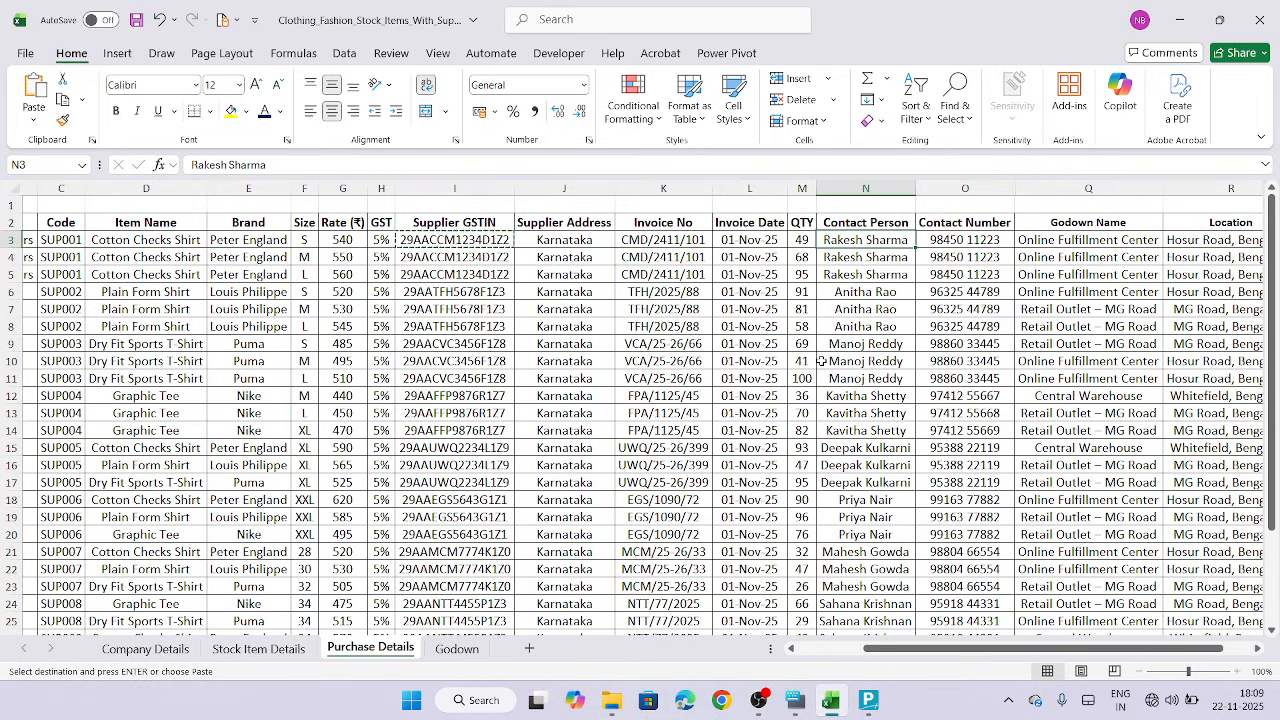
key("ctrl+c")
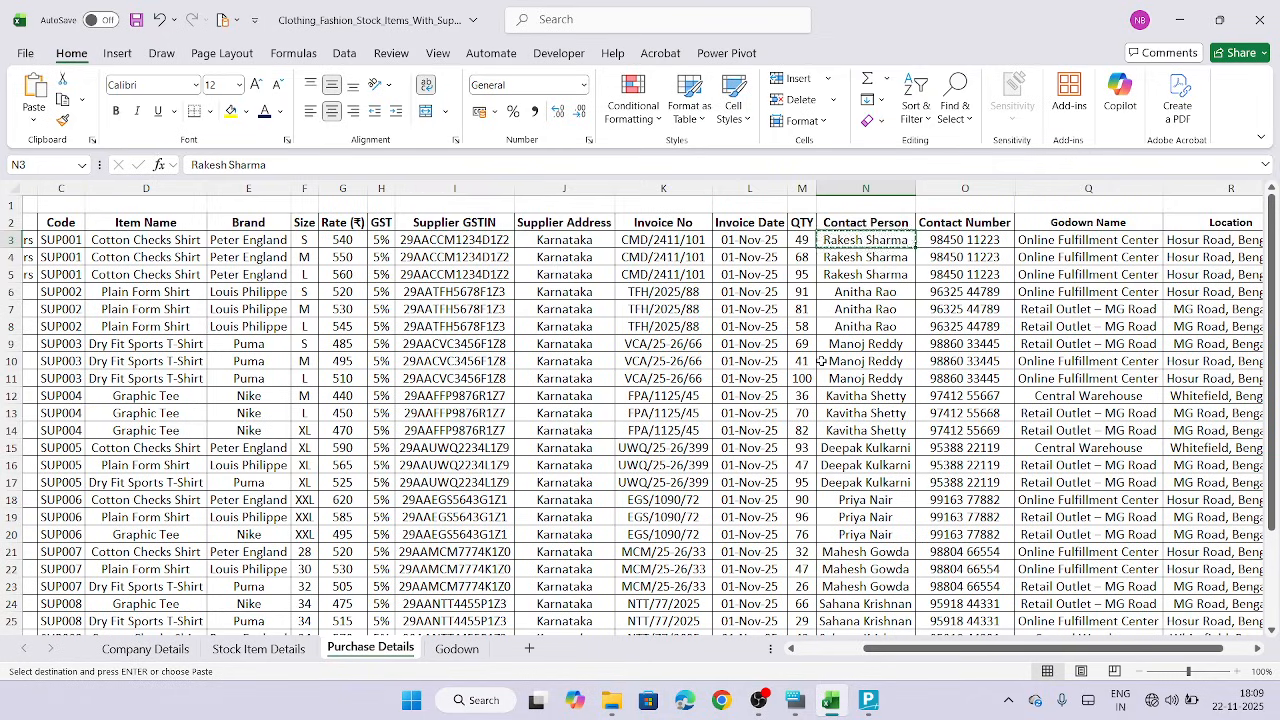
left_click(866, 701)
key("ctrl+v")
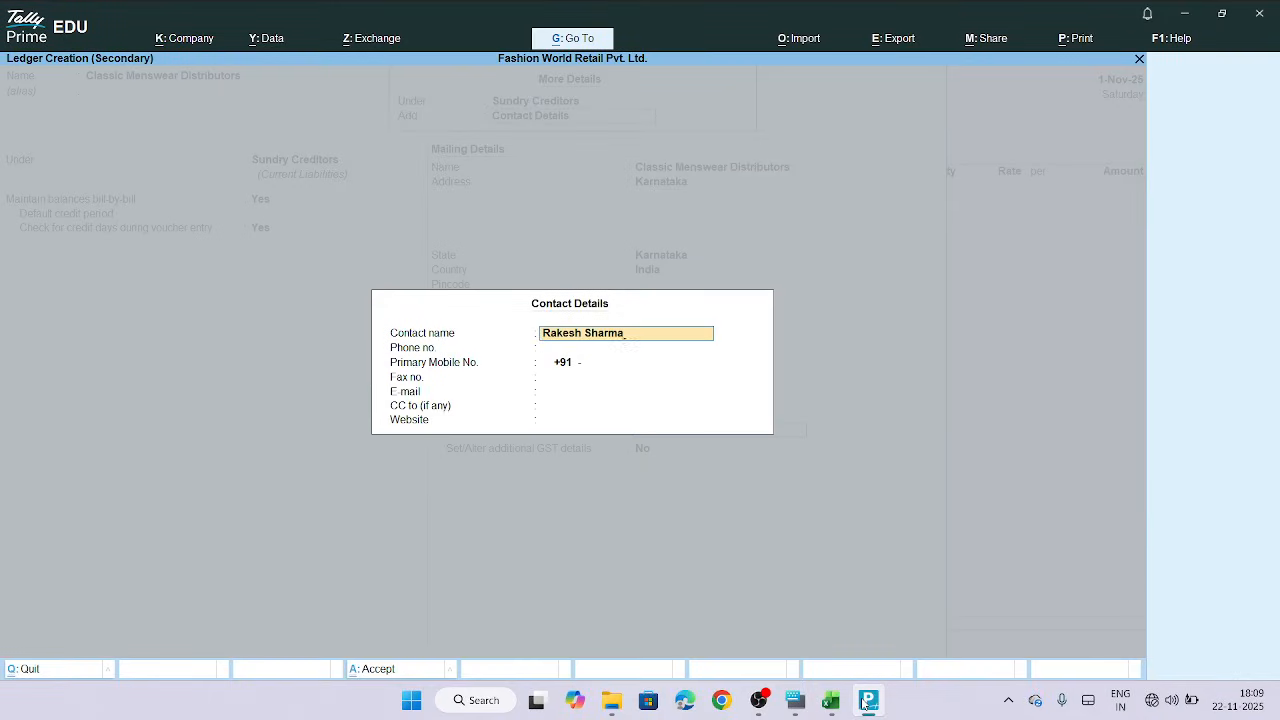
key("Return")
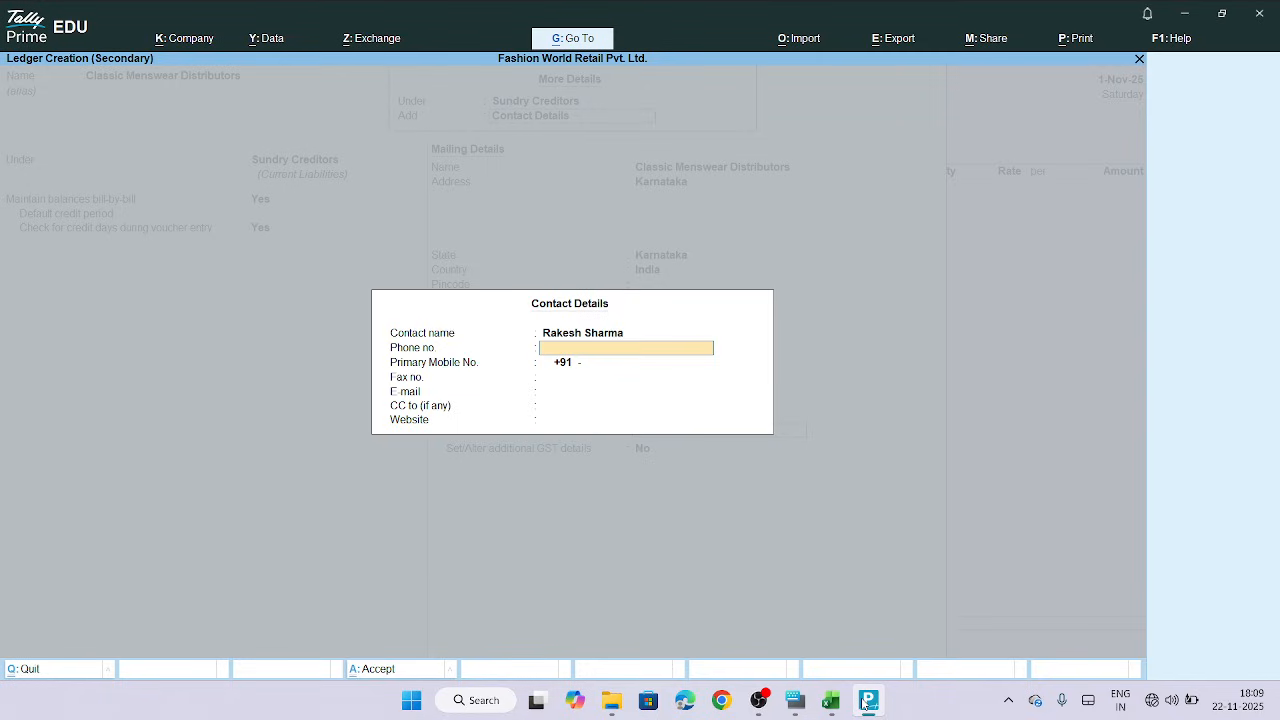
key("Return")
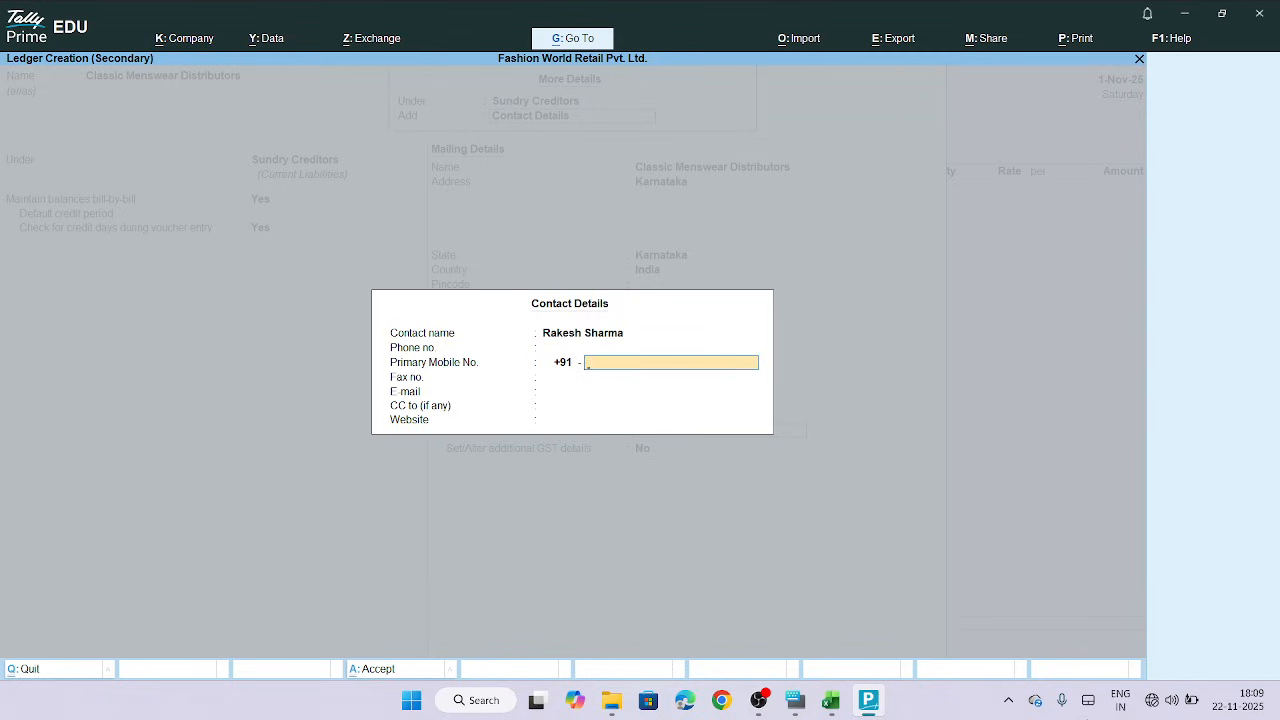
Fill in the primary mobile number with the supplier's contact number copied from the sheet, skipping the remaining contact fields
left_click(833, 701)
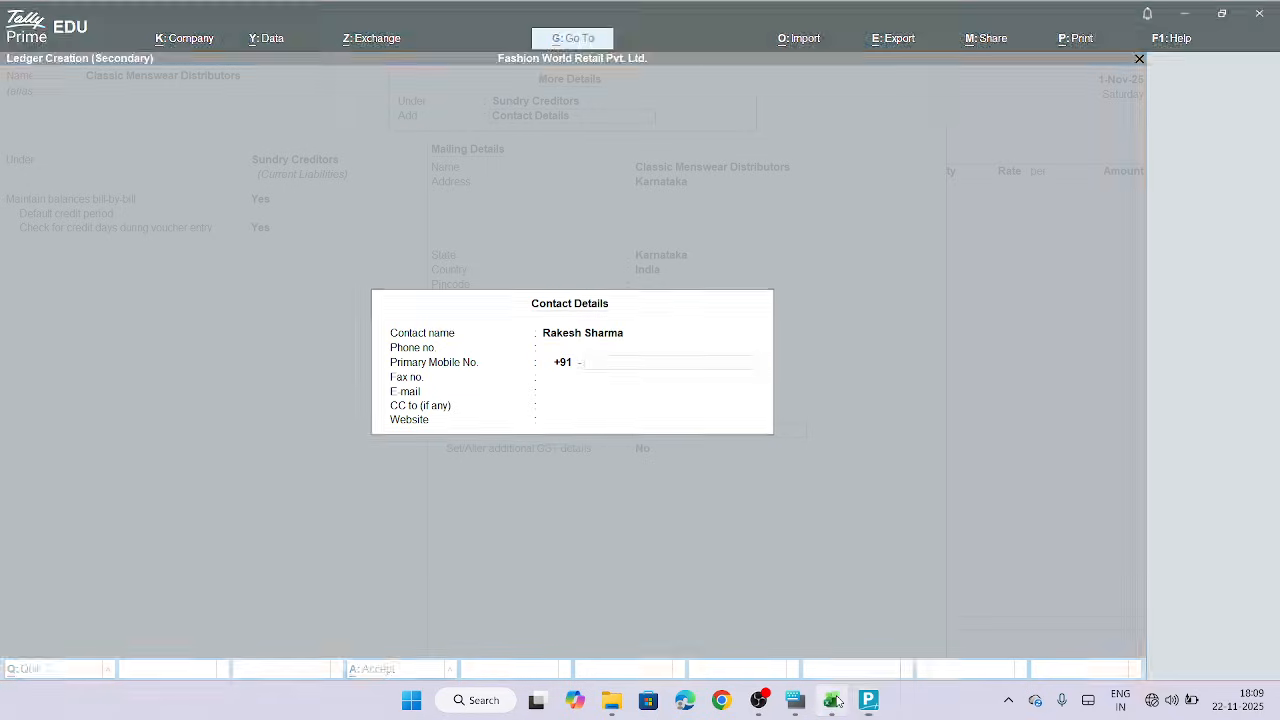
left_click(953, 241)
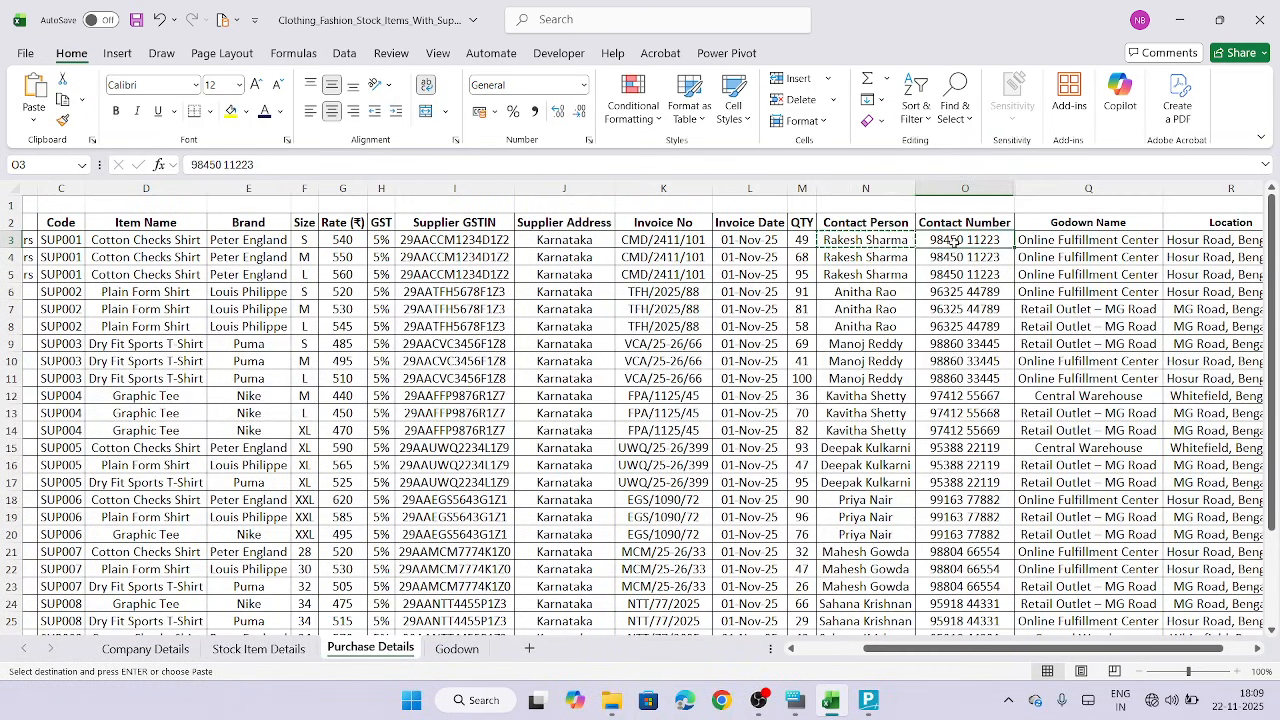
key("ctrl+c")
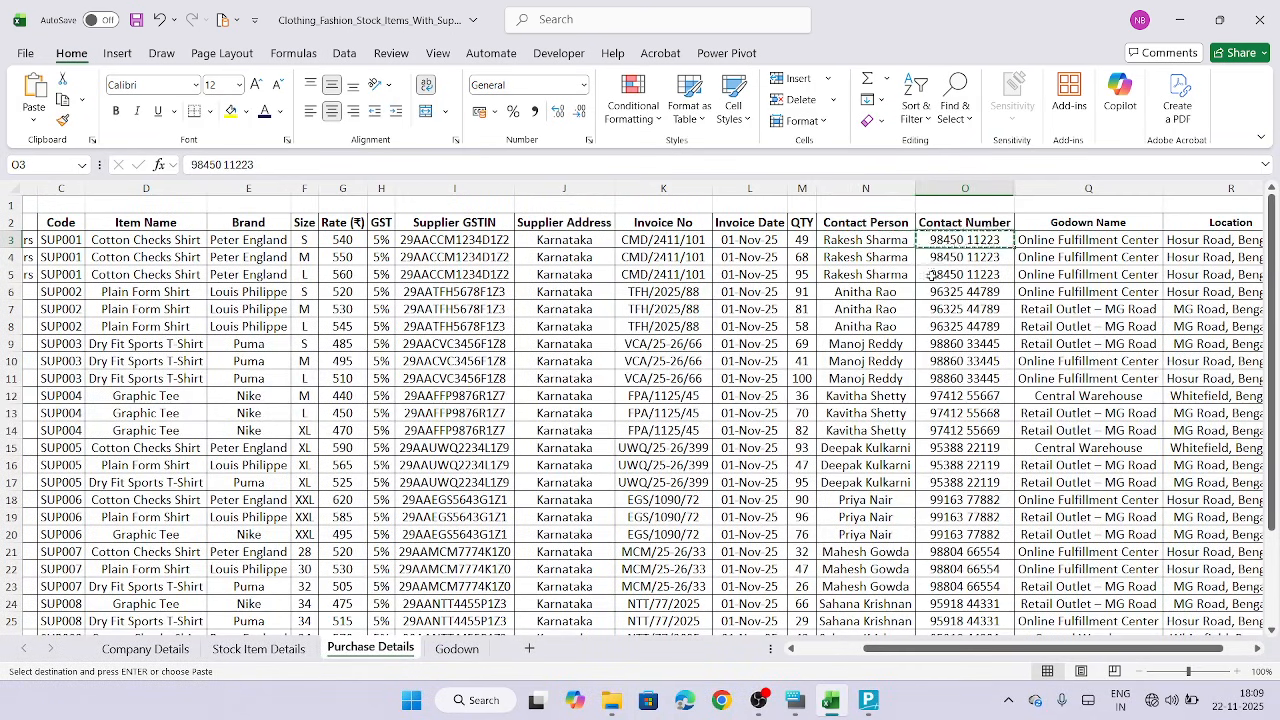
left_click(864, 701)
key("ctrl+alt+v")
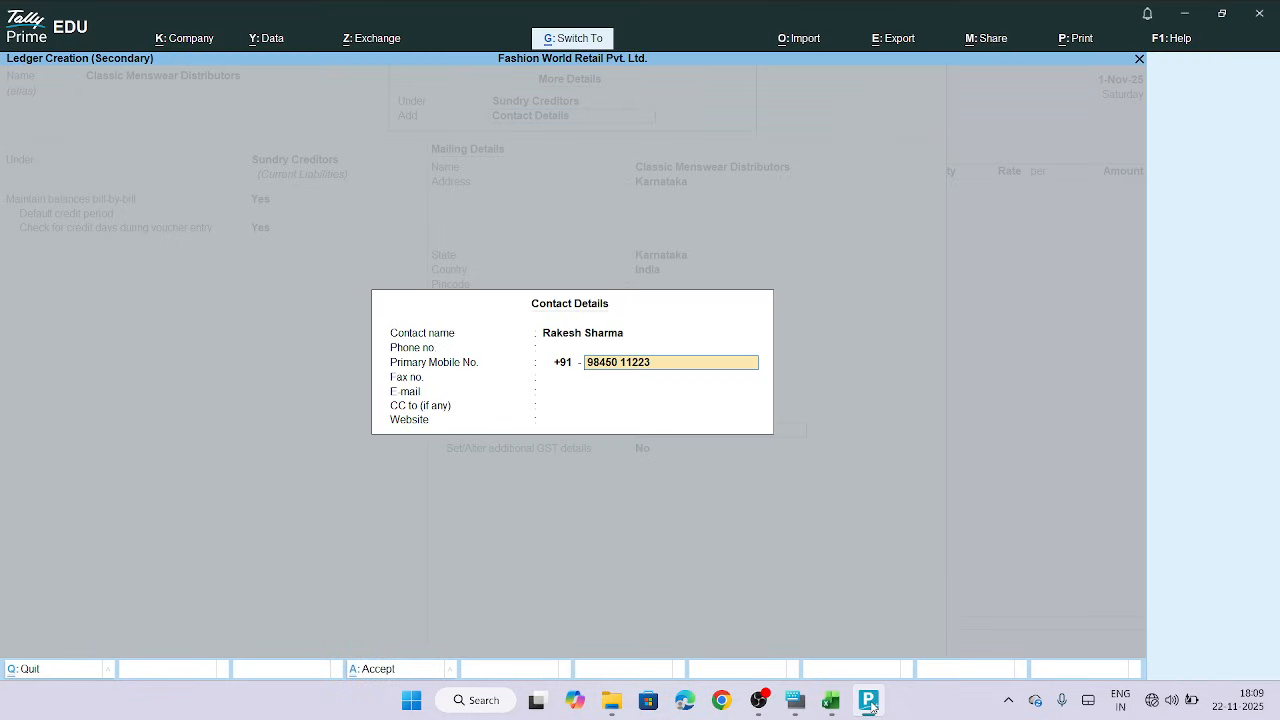
key("Return")
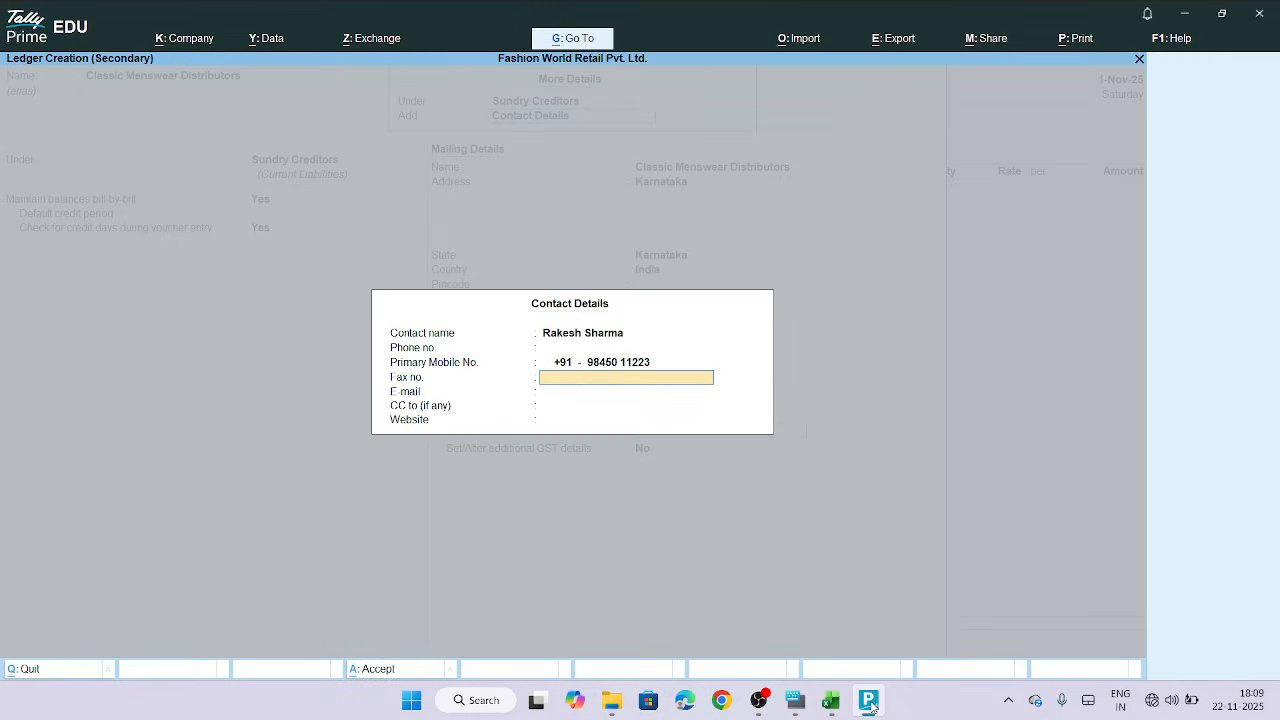
key("Return")
key("Return")
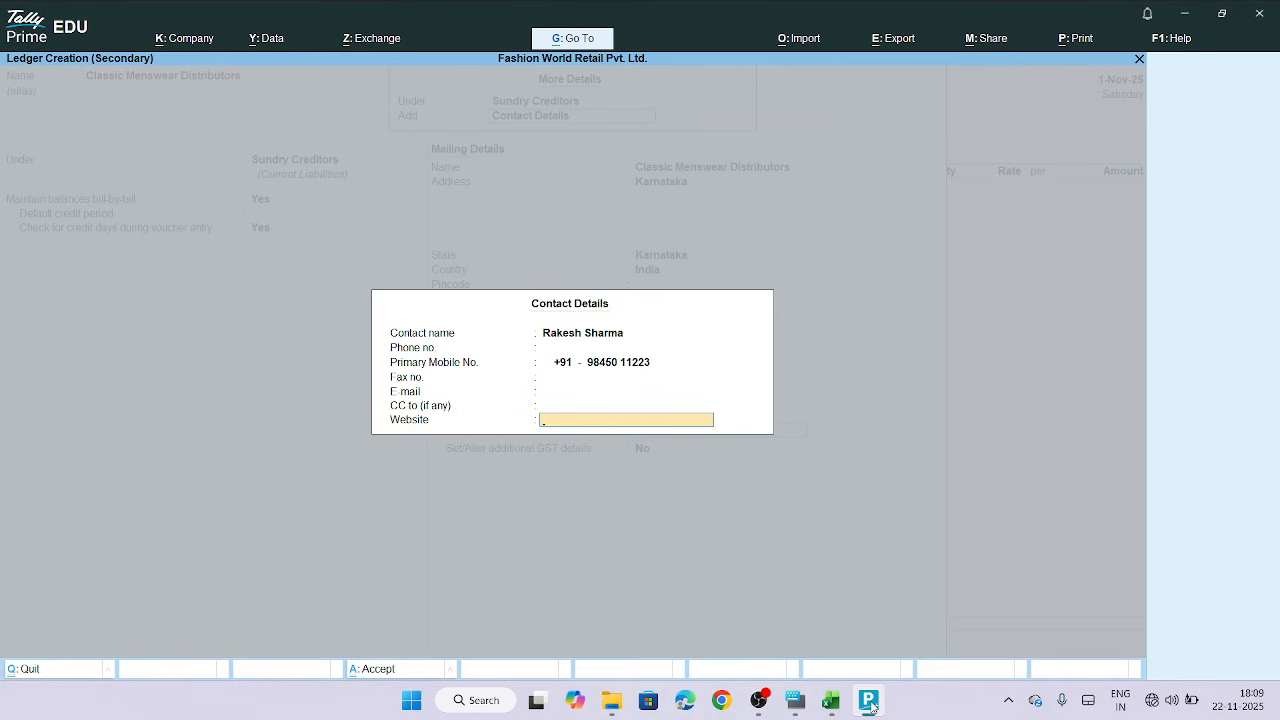
Fill the empty GSTIN/UIN field of the supplier ledger with the GSTIN copied from the first row's Supplier GSTIN column
key("Return")
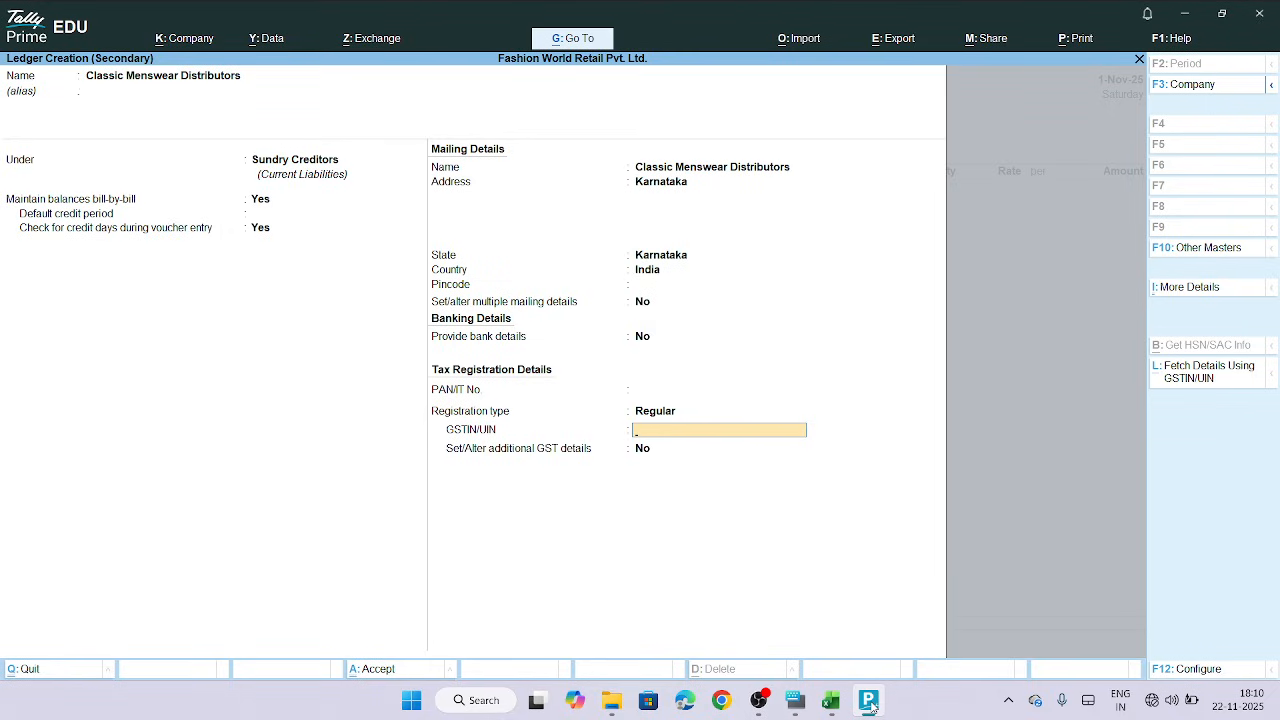
key("Return")
key("Return")
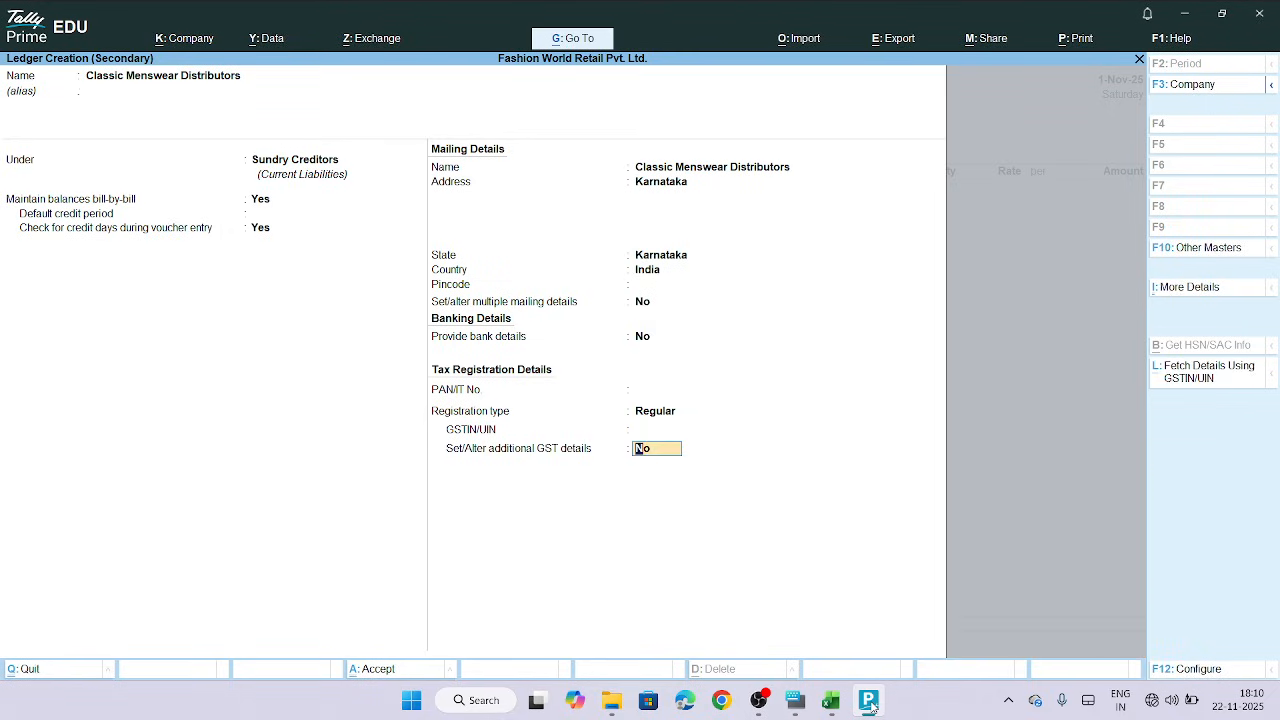
key("BackSpace")
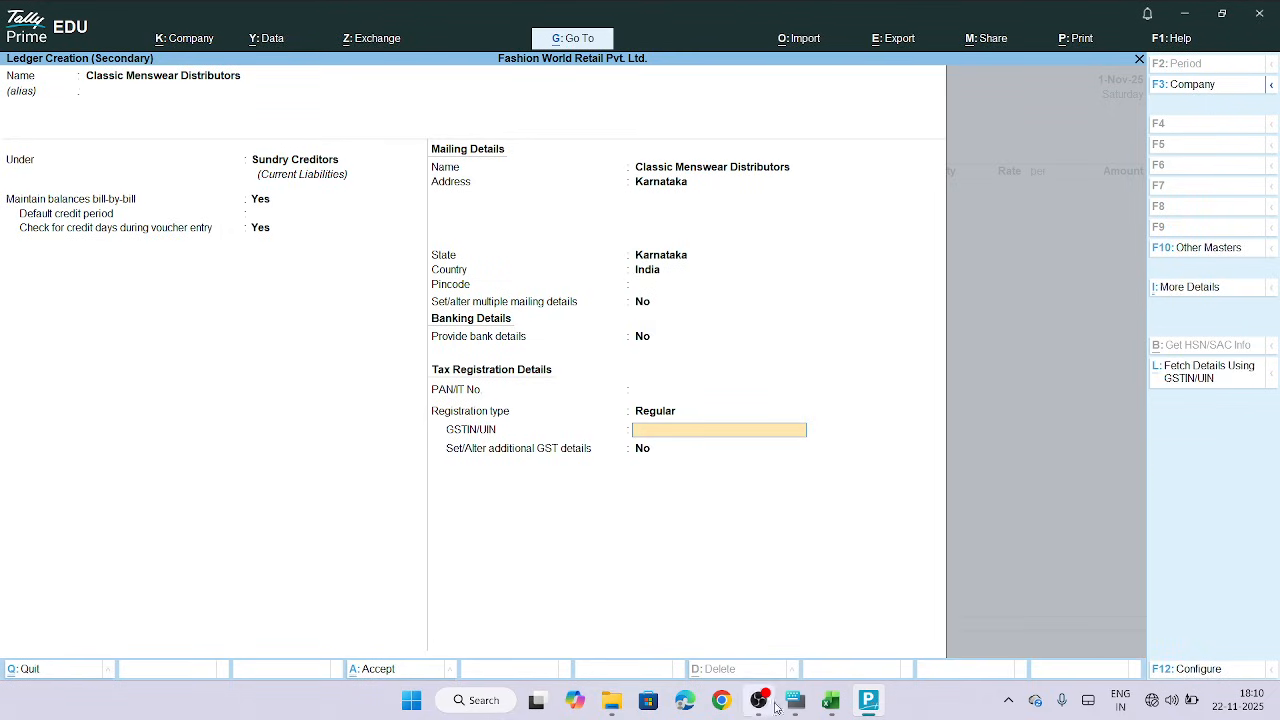
left_click(831, 713)
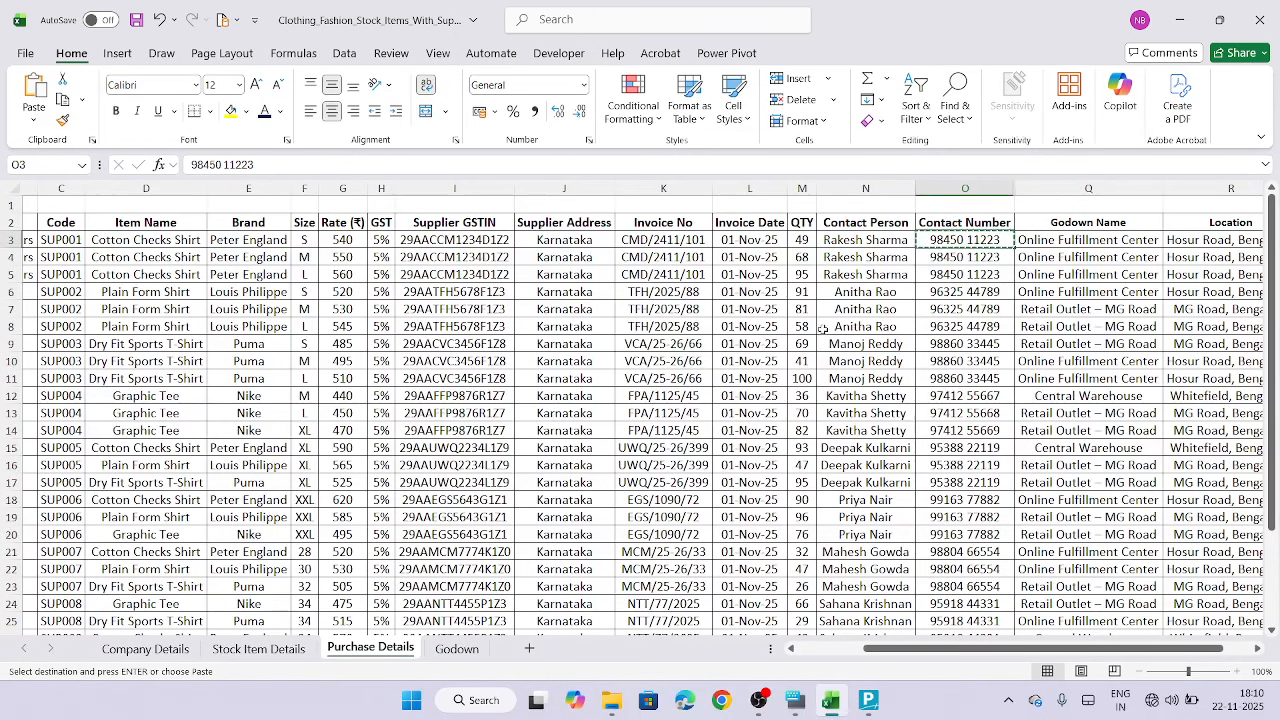
left_click(455, 241)
key("ctrl+c")
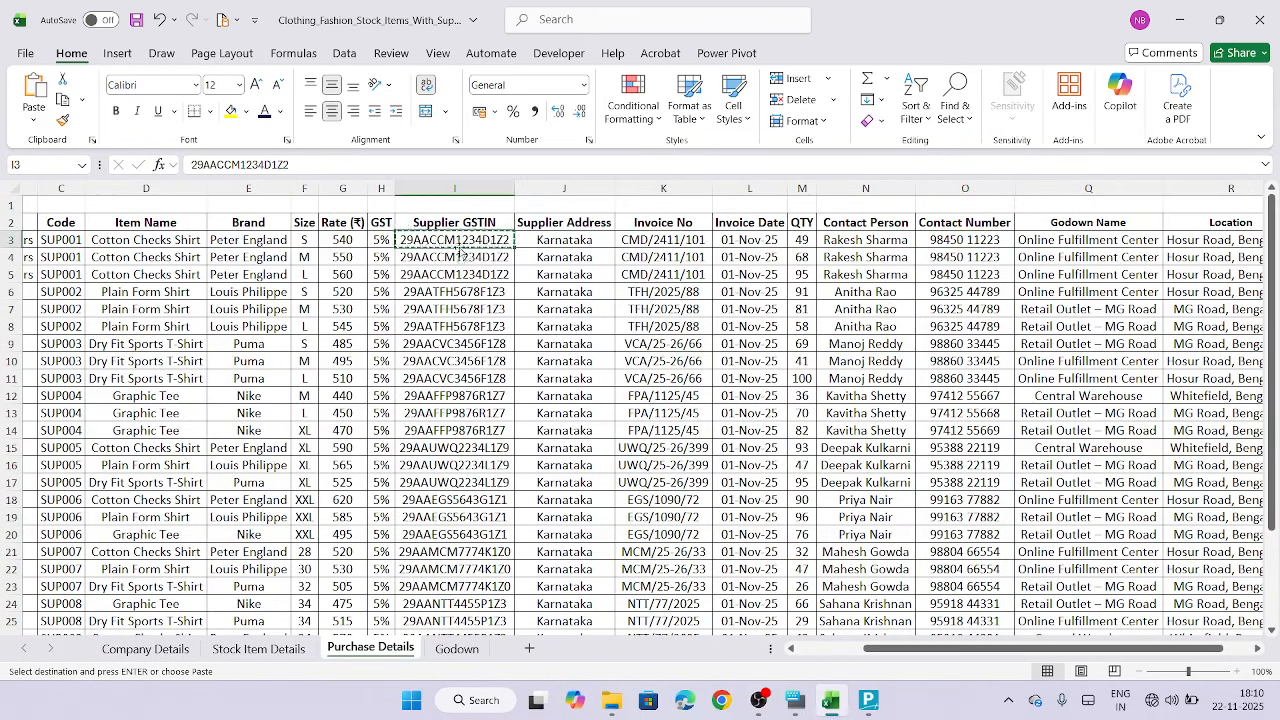
left_click(868, 705)
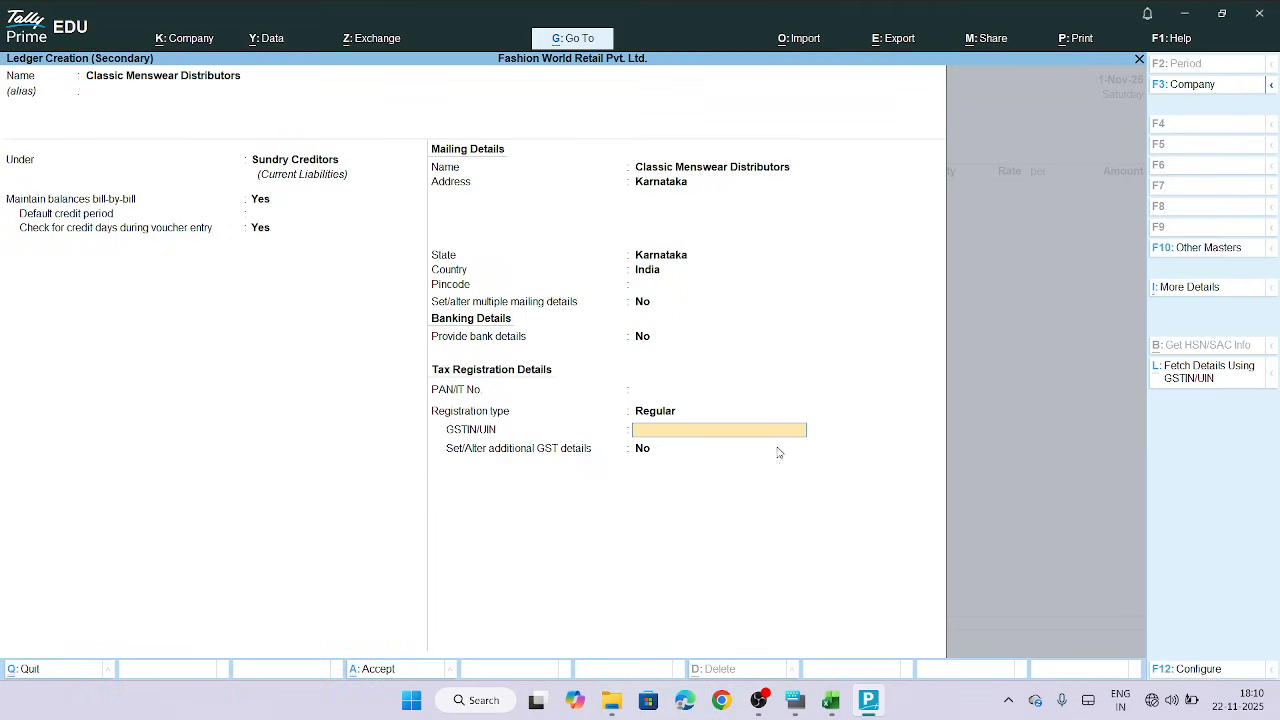
key("ctrl+v")
Leave additional GST details off and accept the Classic Menswear Distributors ledger
key("Return")
key("Return")
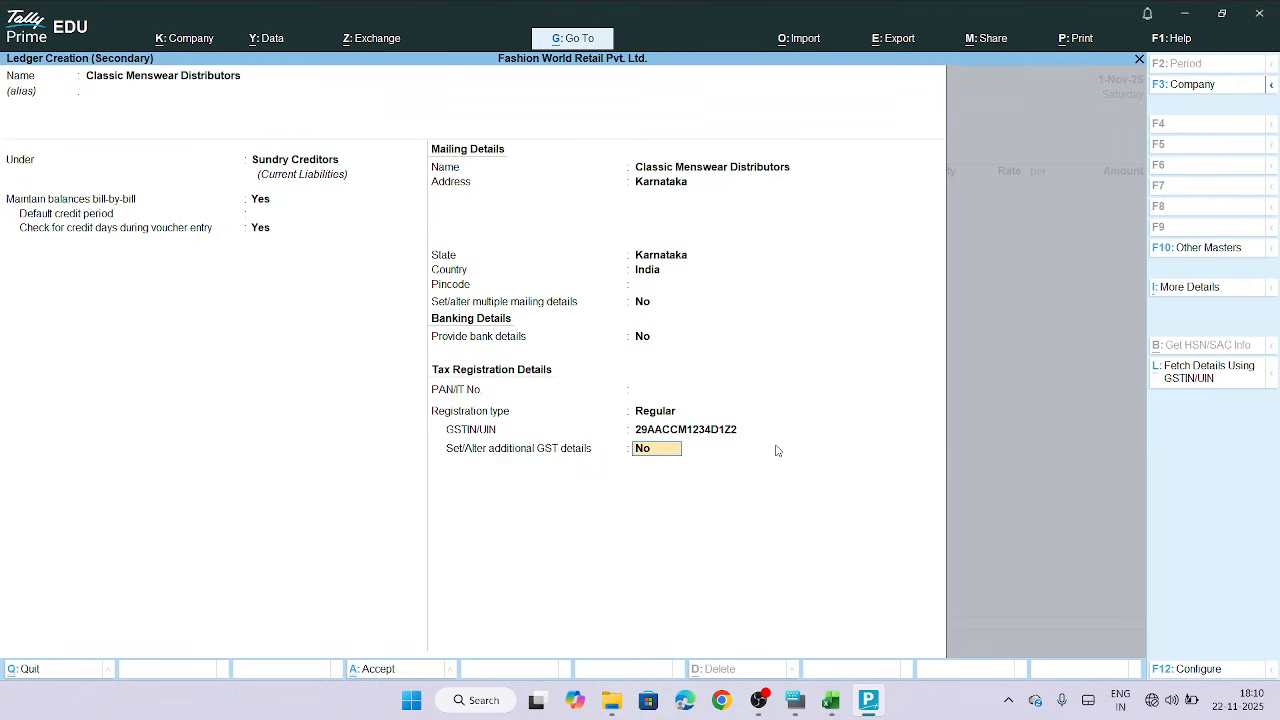
key("Return")
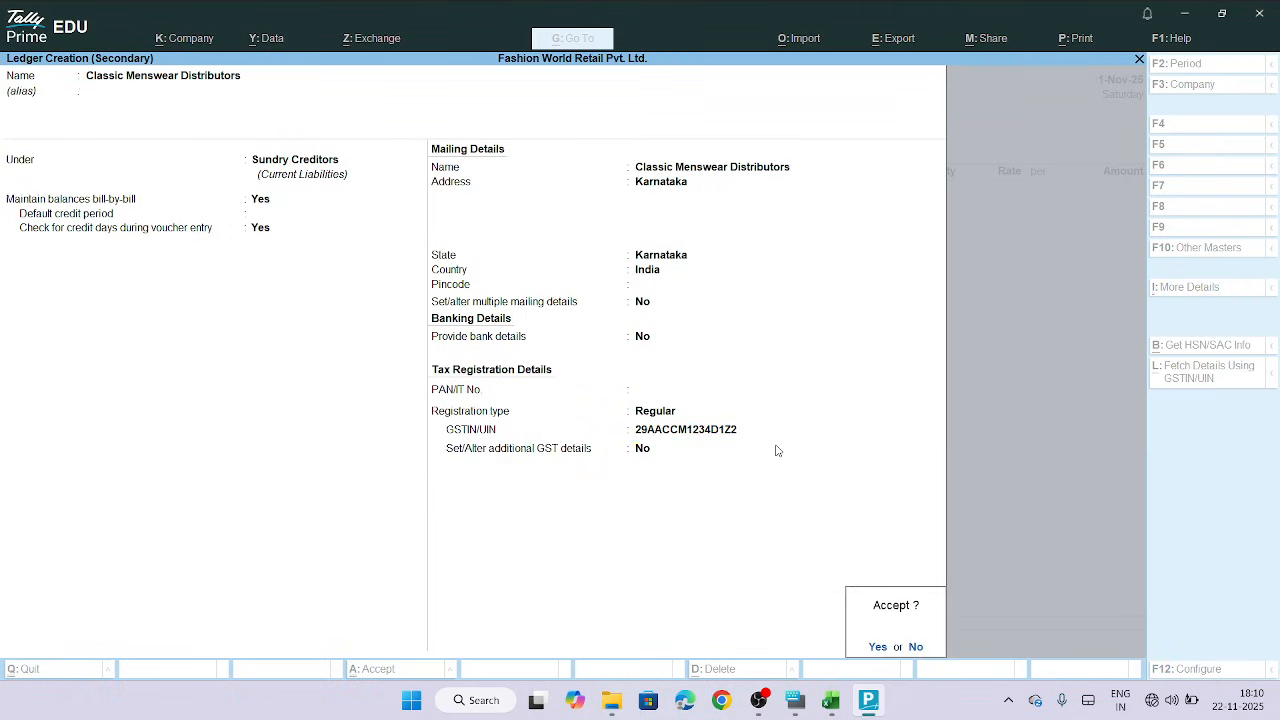
key("Return")
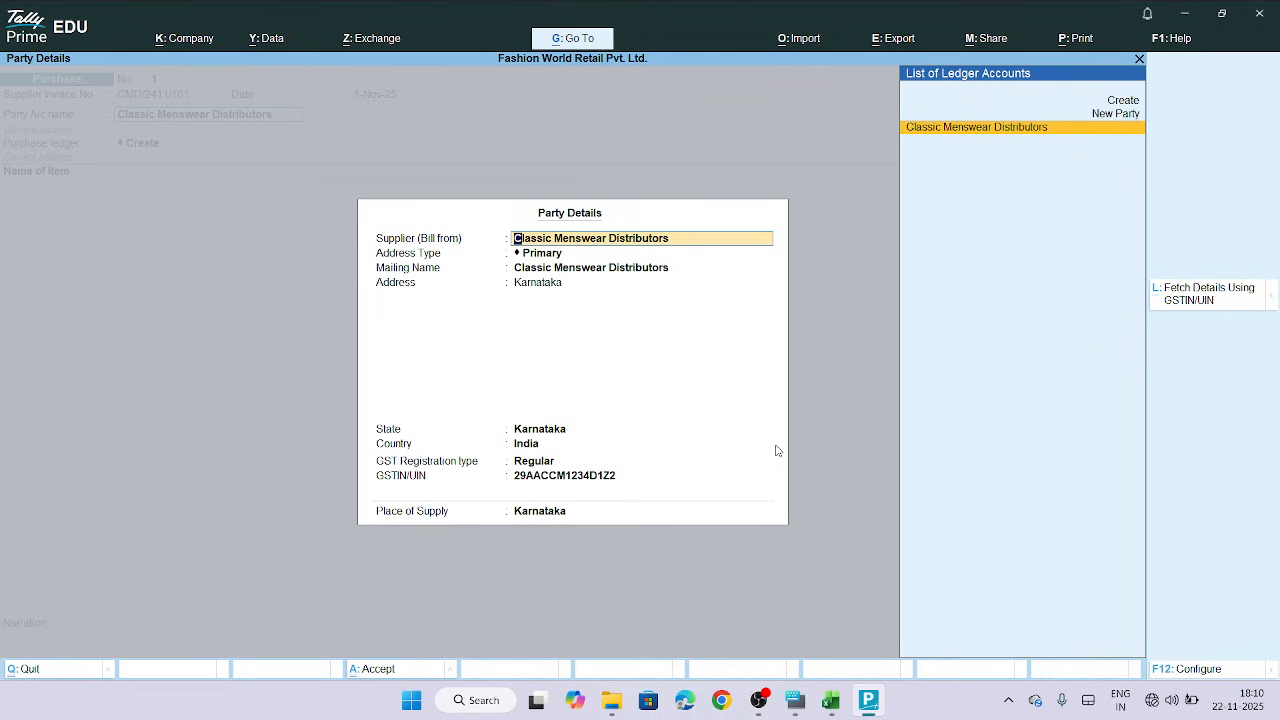
Accept the Party Details with the primary address, Karnataka state and the supplier's GSTIN as filled in
key("Return")
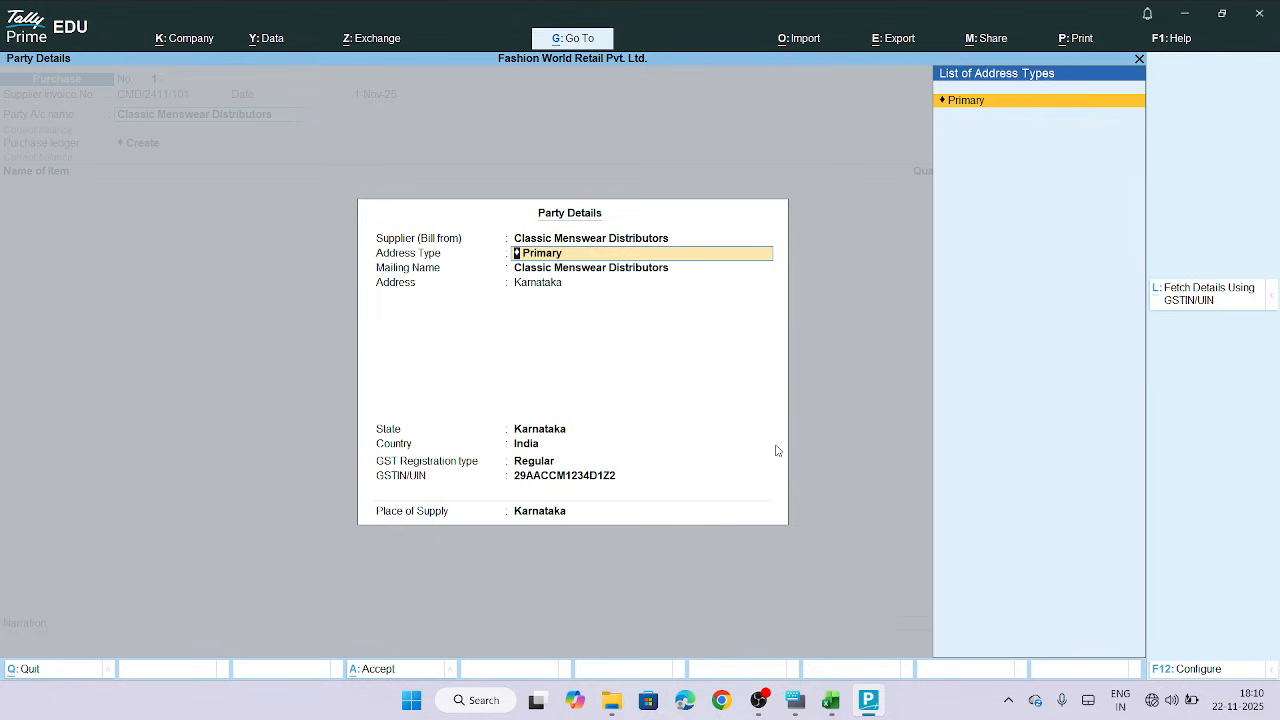
key("Return")
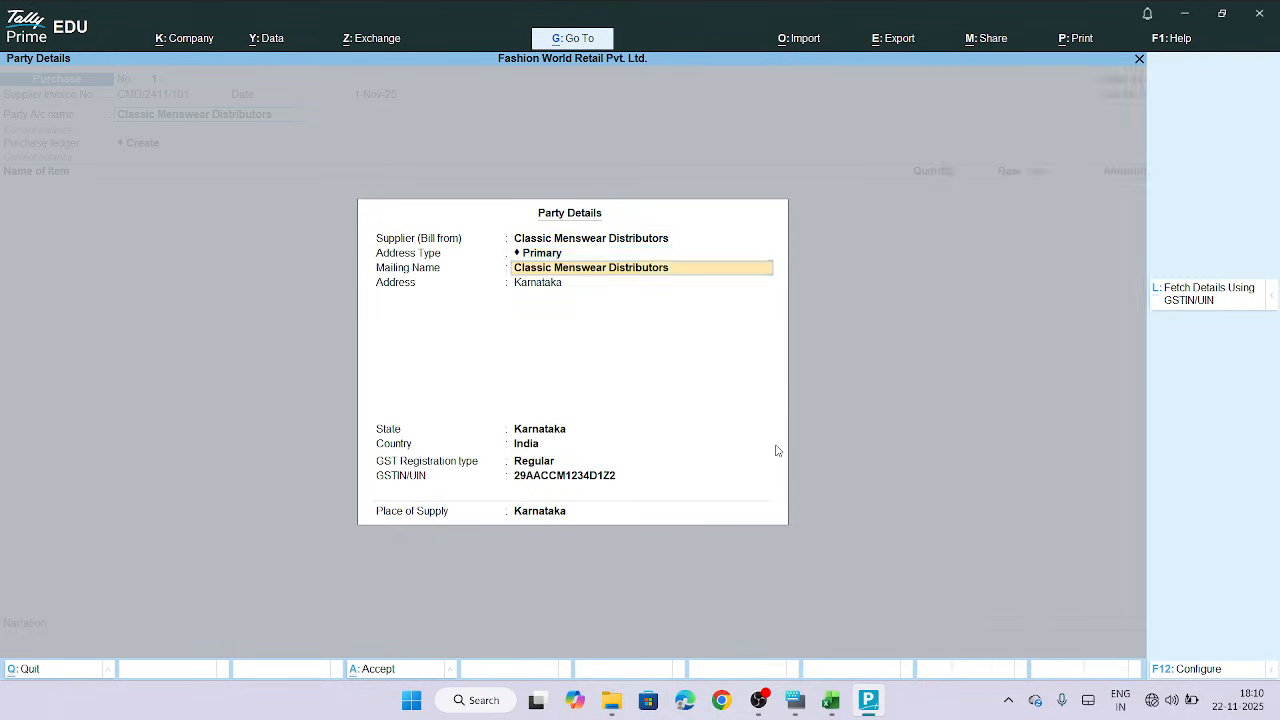
key("Return")
key("Return")
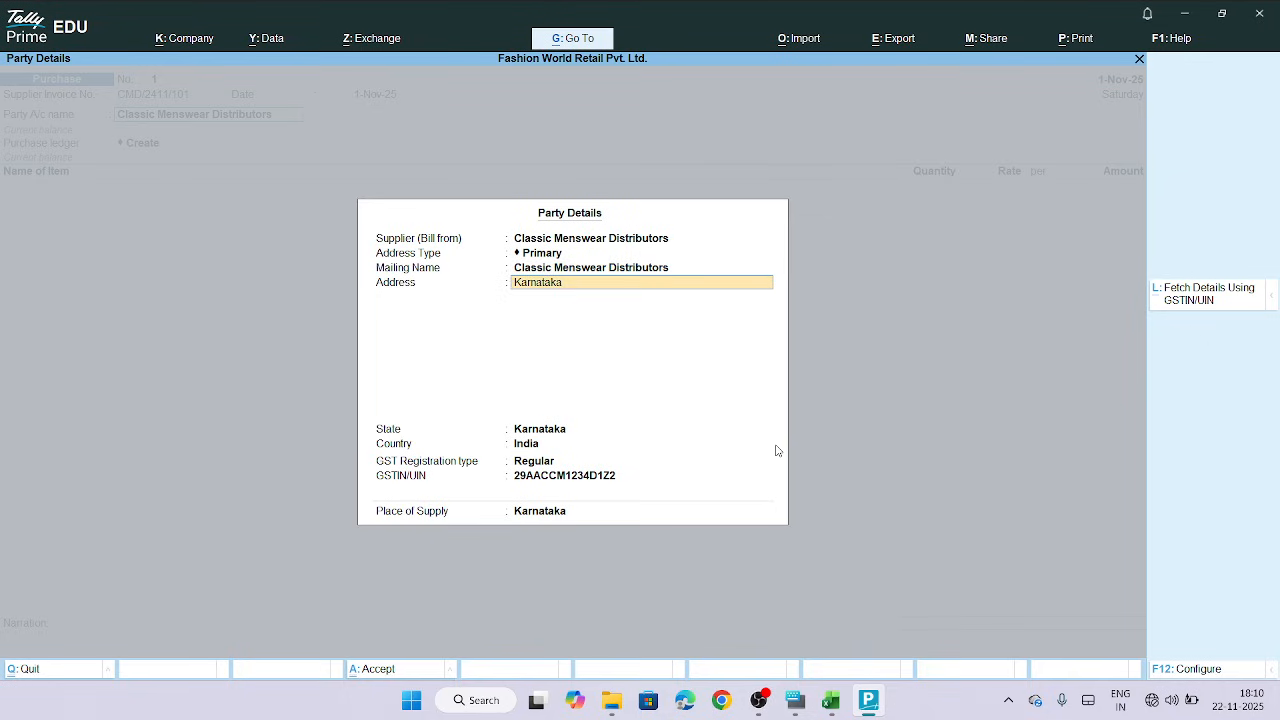
key("Return")
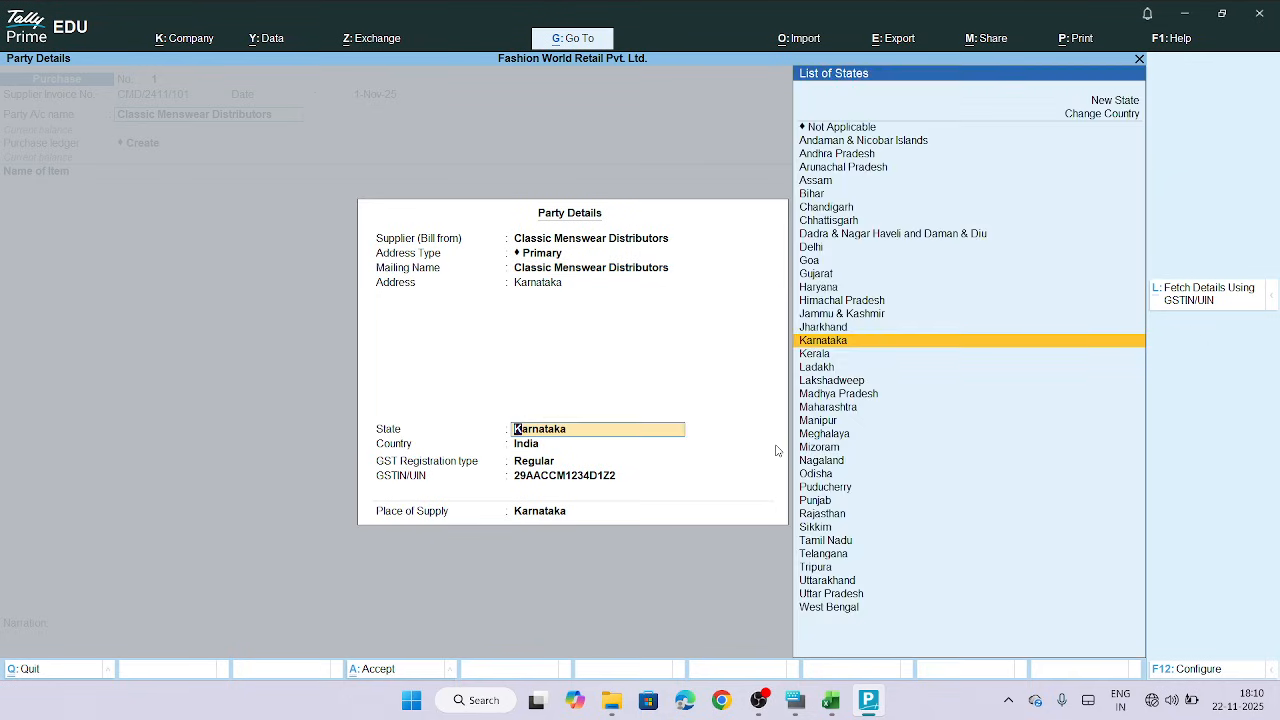
key("Return")
key("Return")
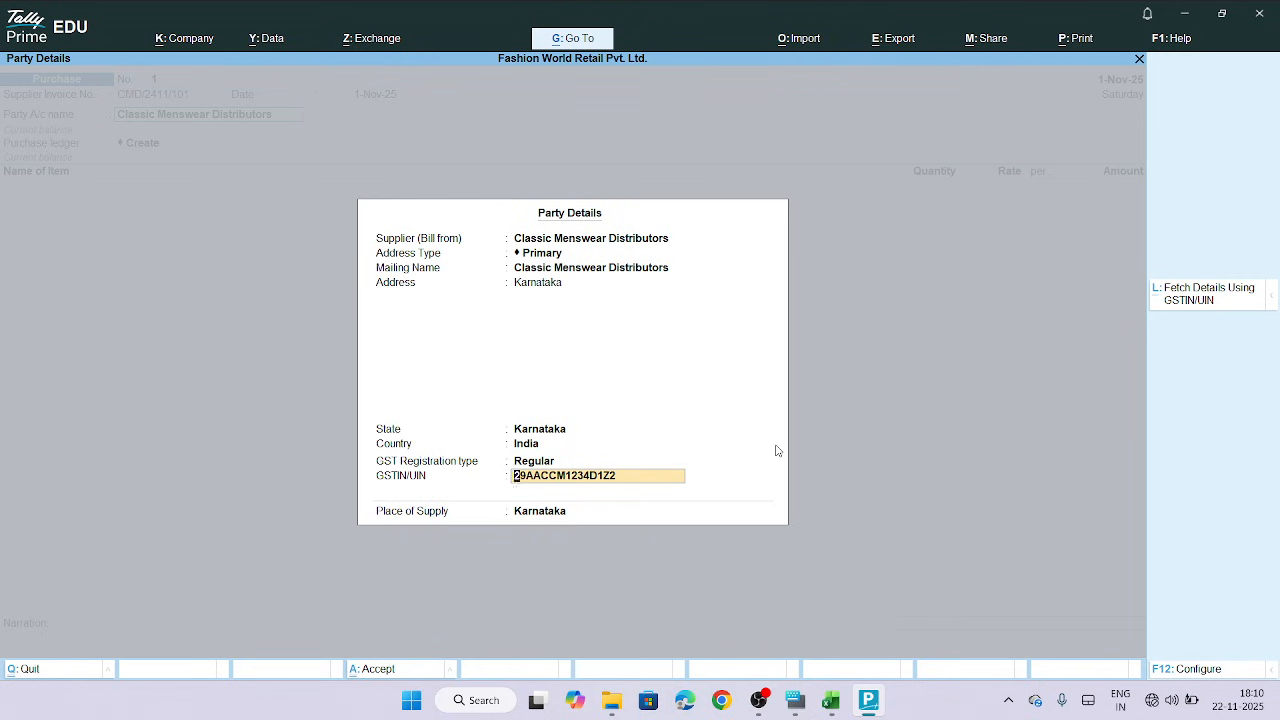
key("Return")
key("Return")
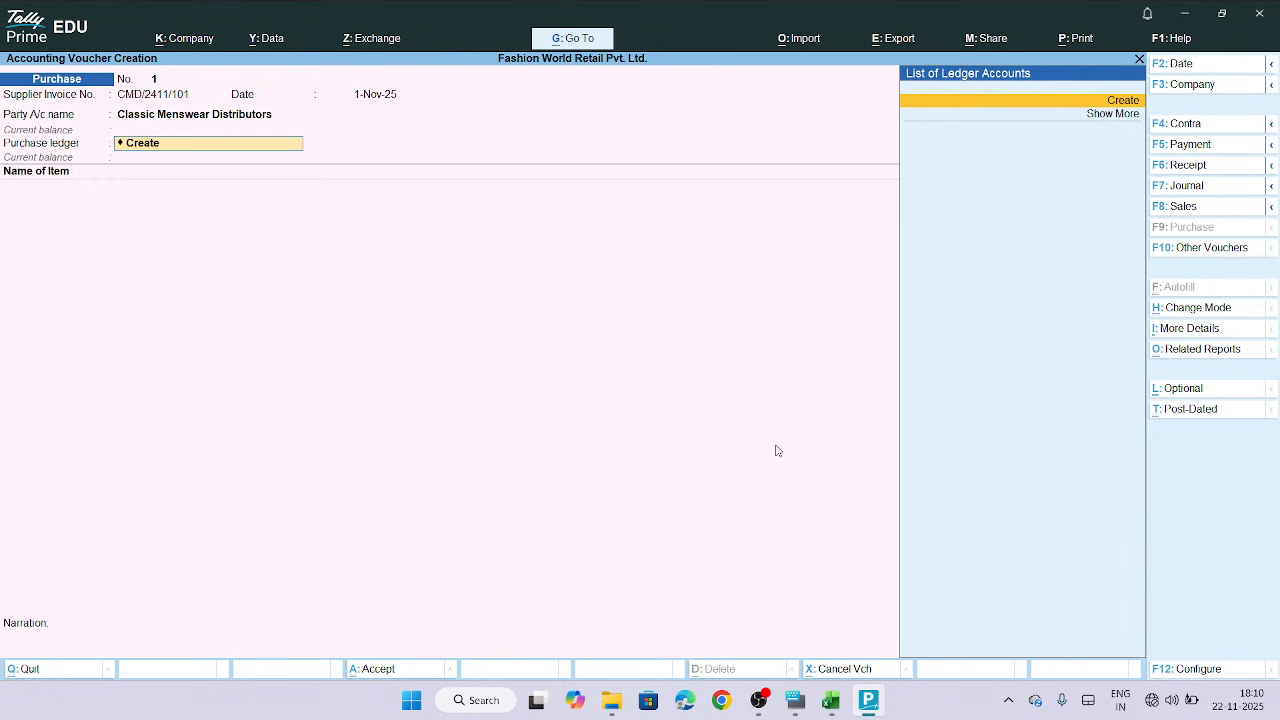
Create a new purchase ledger named Purchases under the Purchase Accounts group
left_click(1123, 101)
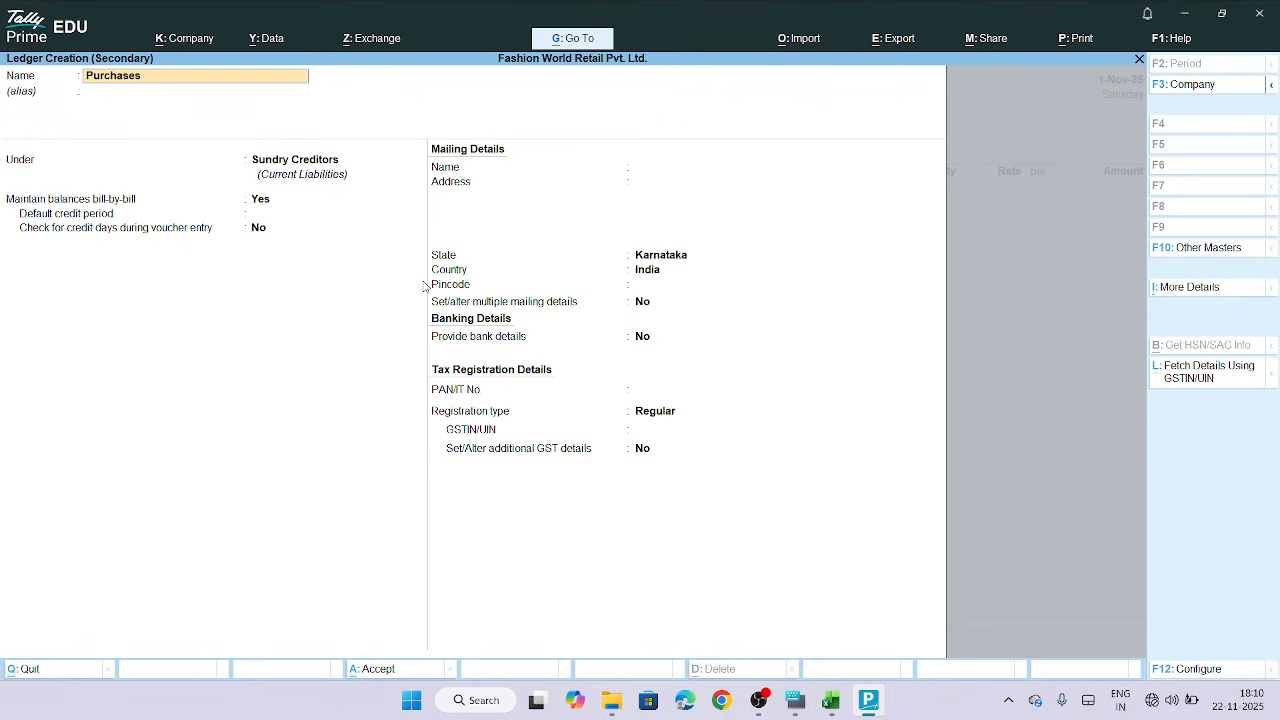
key("Return")
type("P")
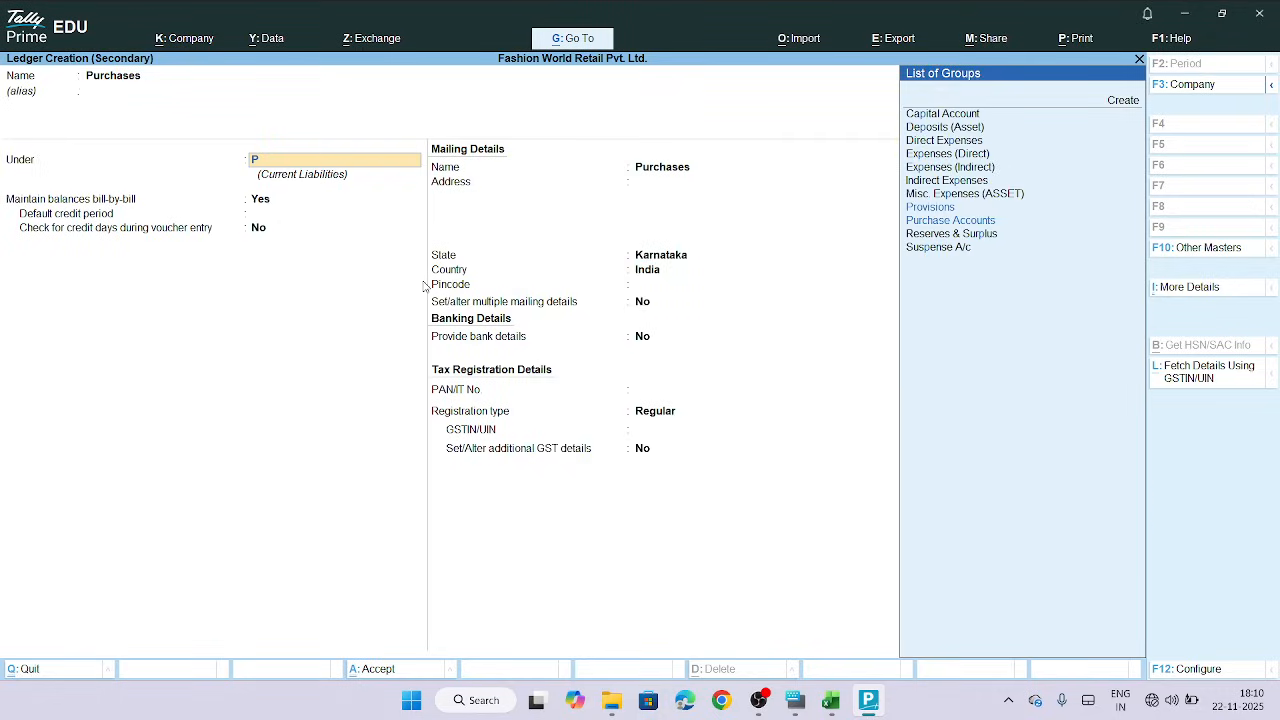
type("urchase")
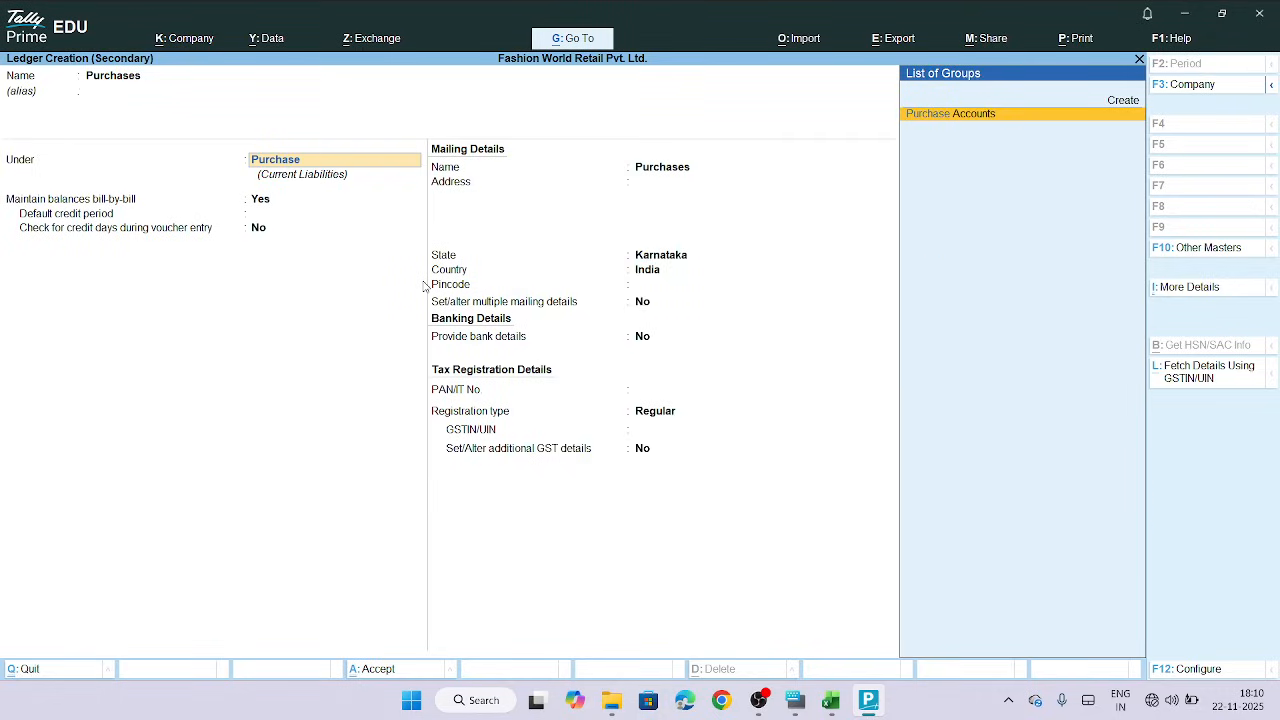
type("s")
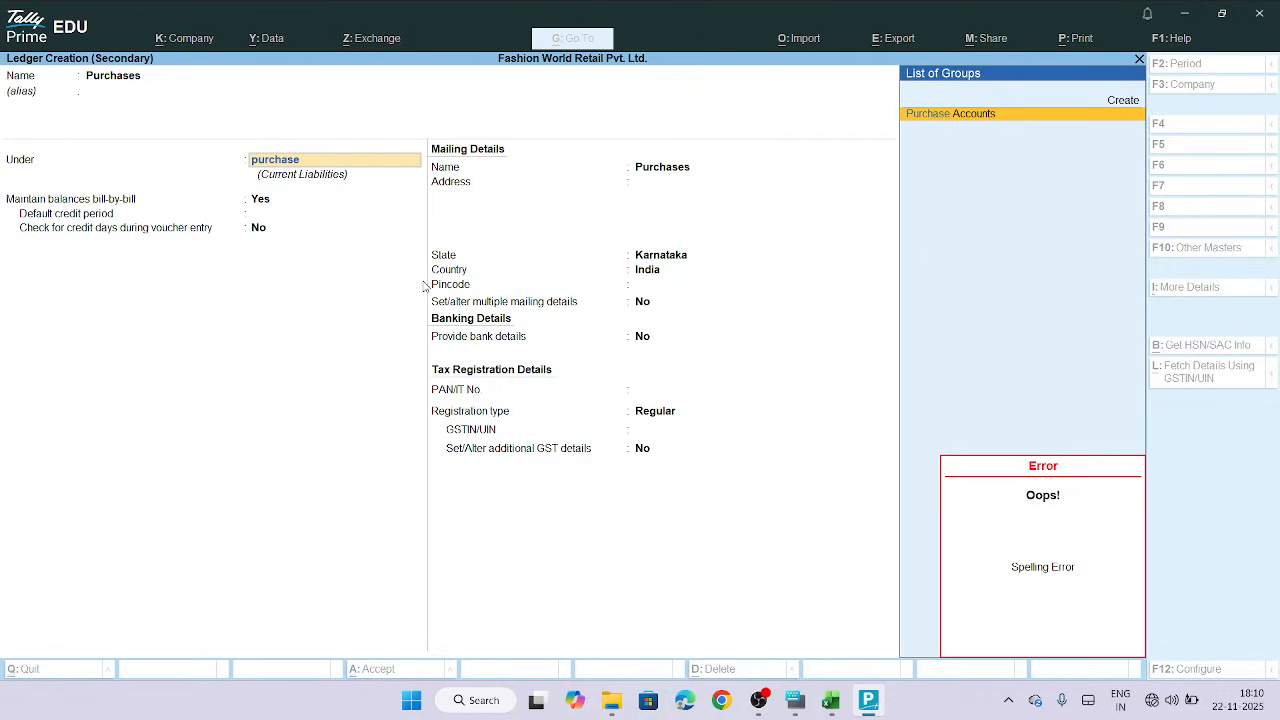
left_click(975, 118)
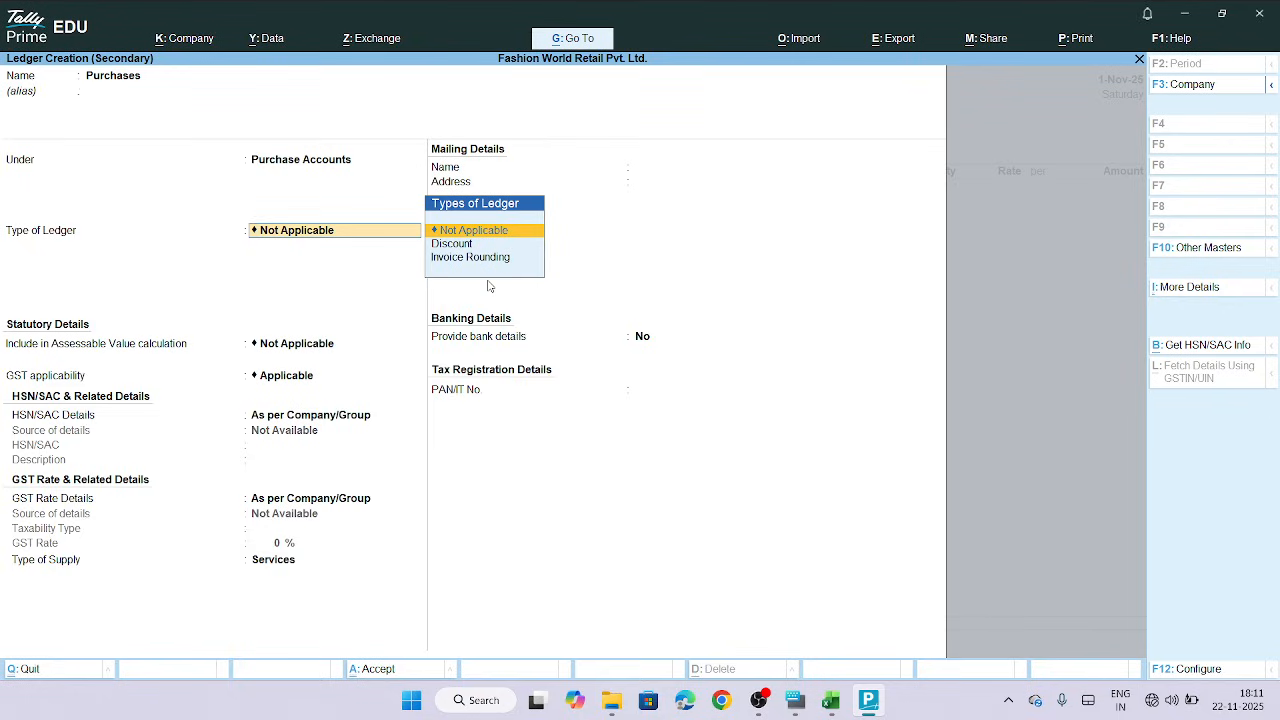
Keep the default ledger type, GST and HSN settings, set Type of Supply to Goods, and accept the Purchases ledger
key("Return")
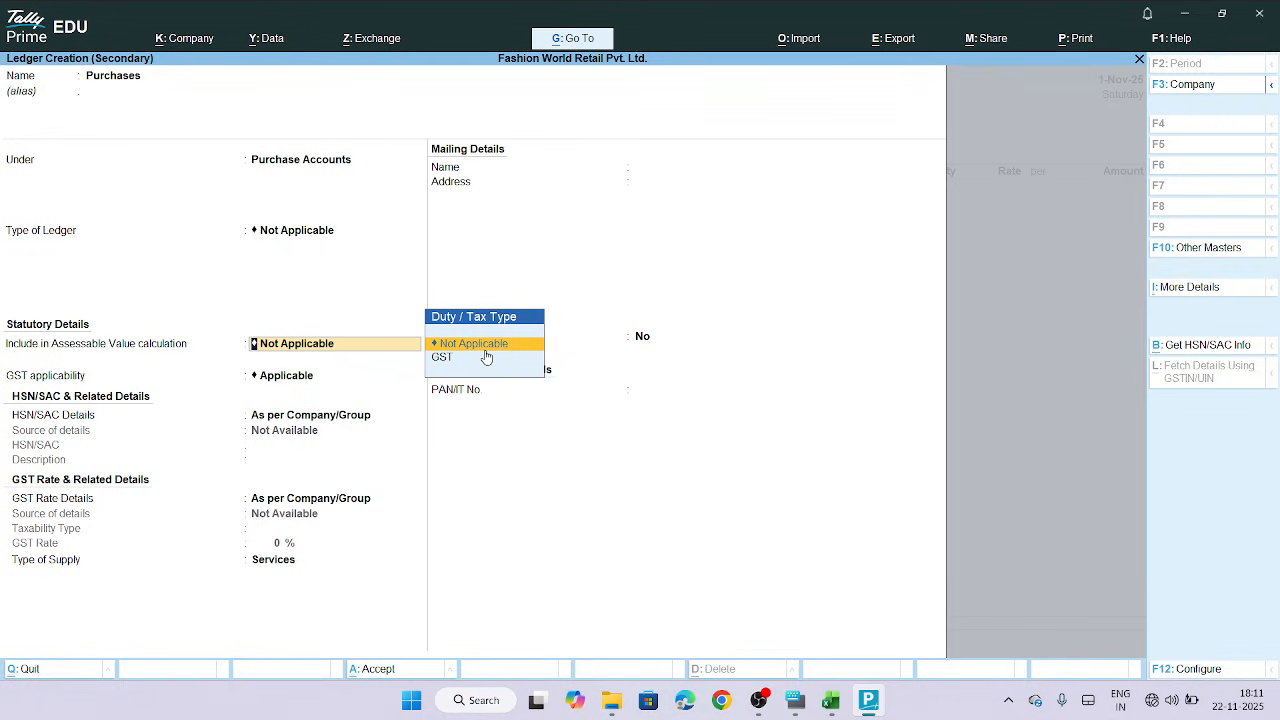
key("Return")
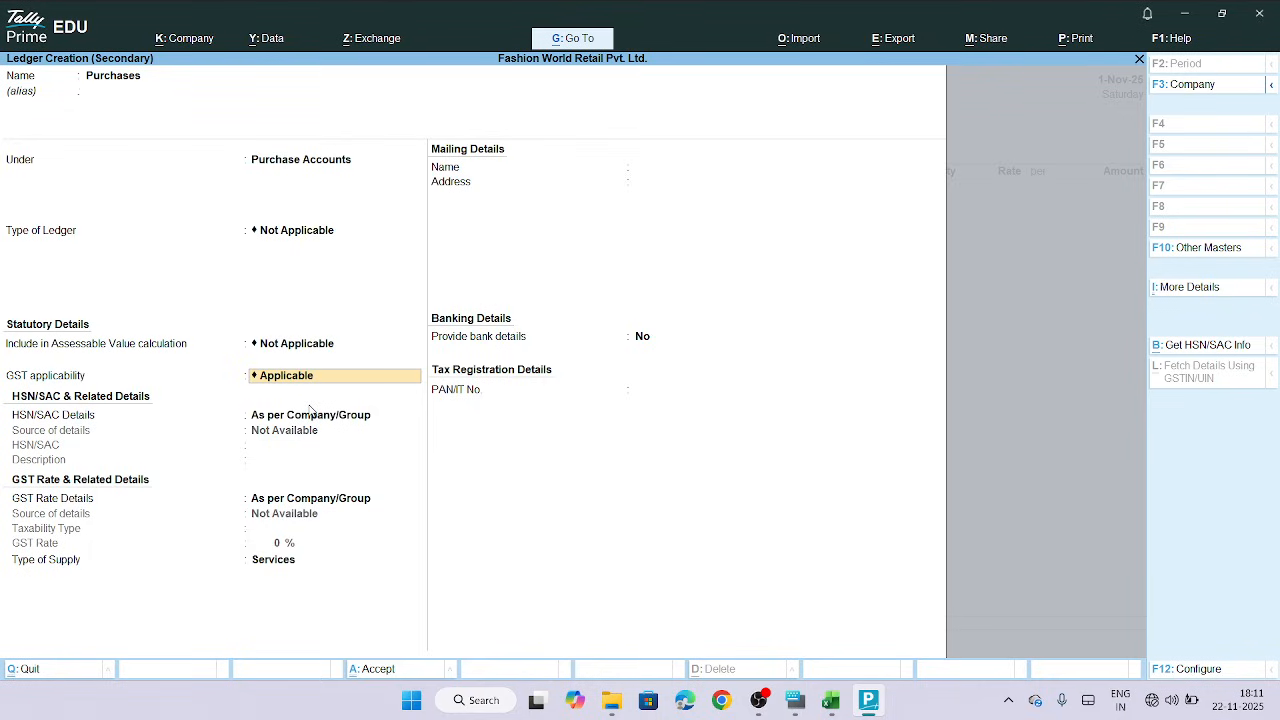
key("Return")
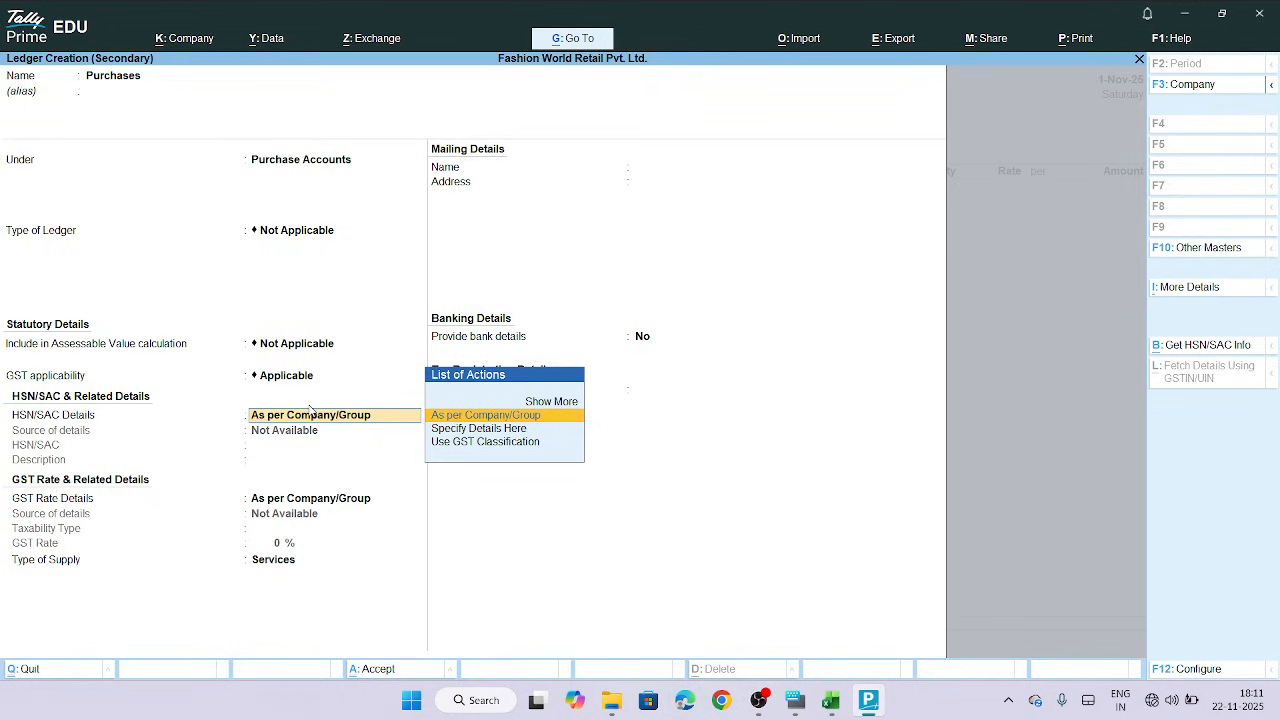
key("Return")
key("Return")
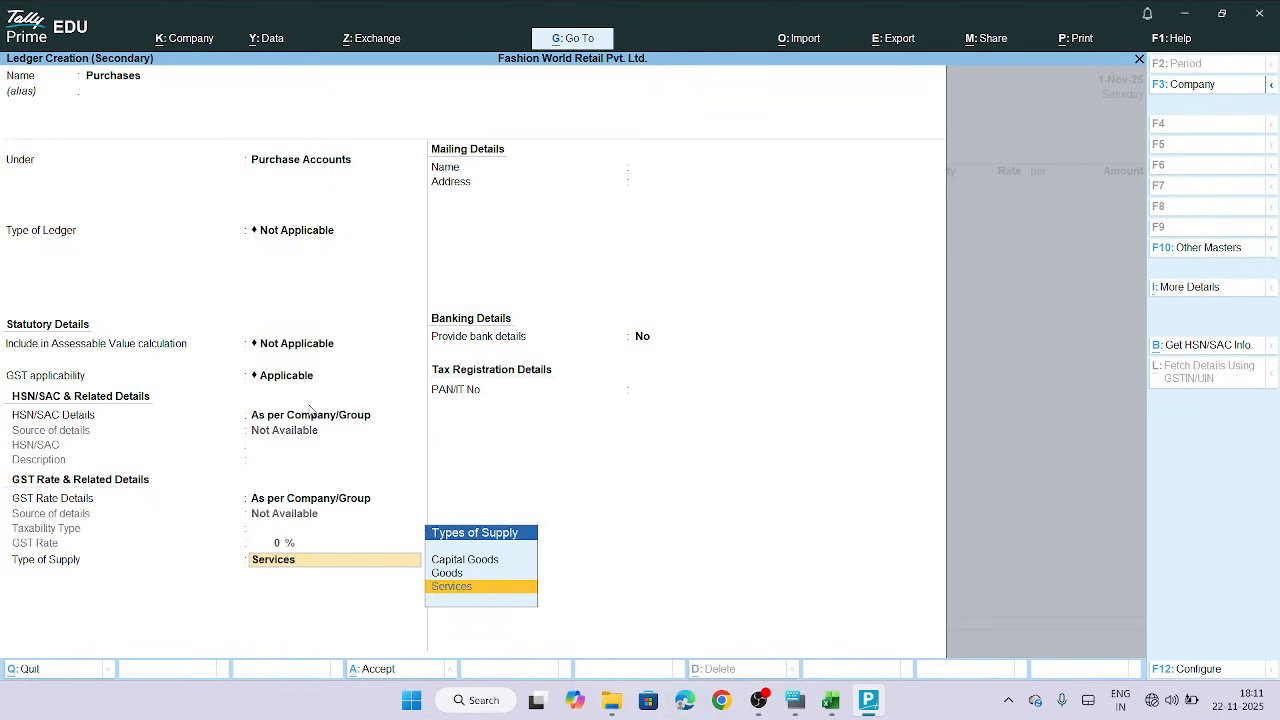
key("Up")
key("Return")
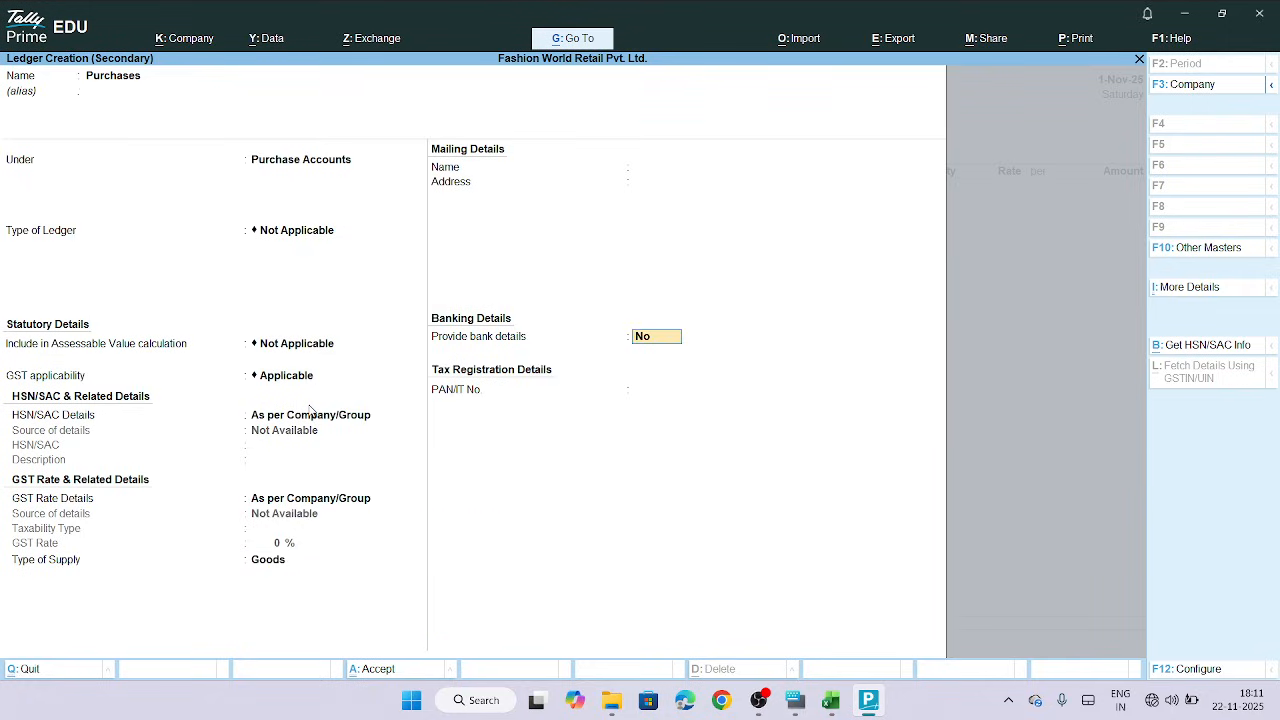
key("Return")
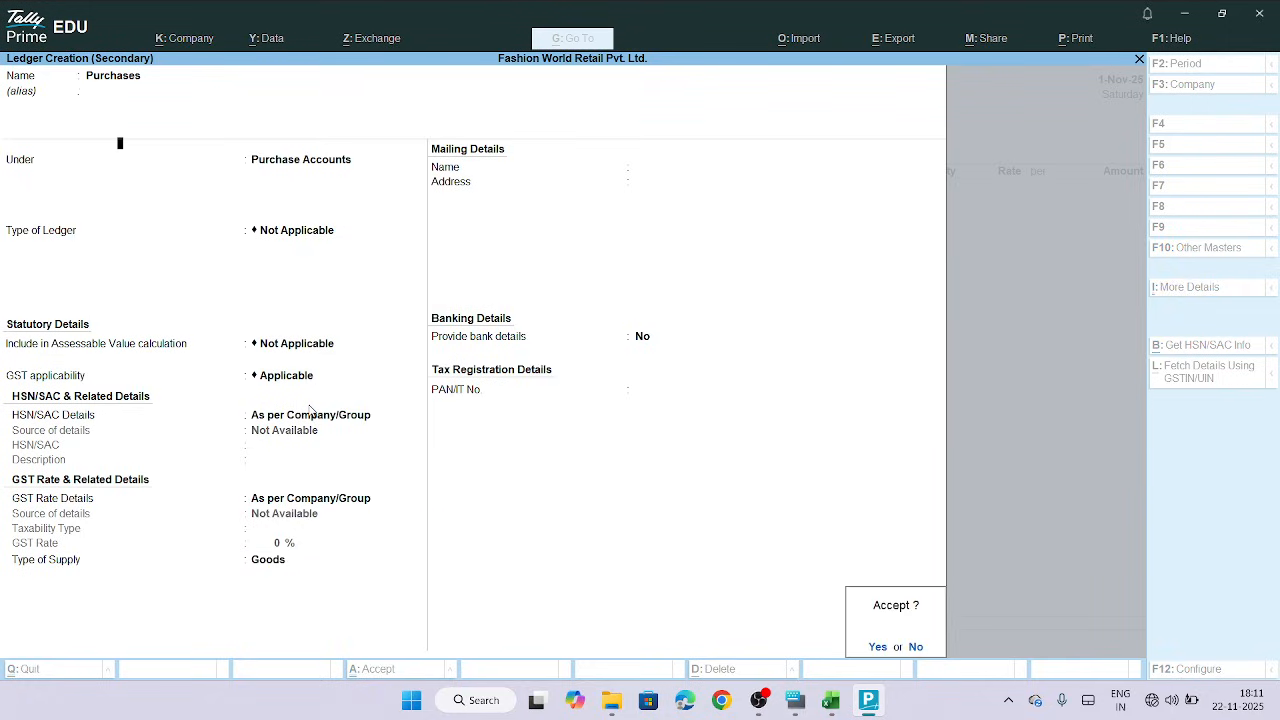
key("Return")
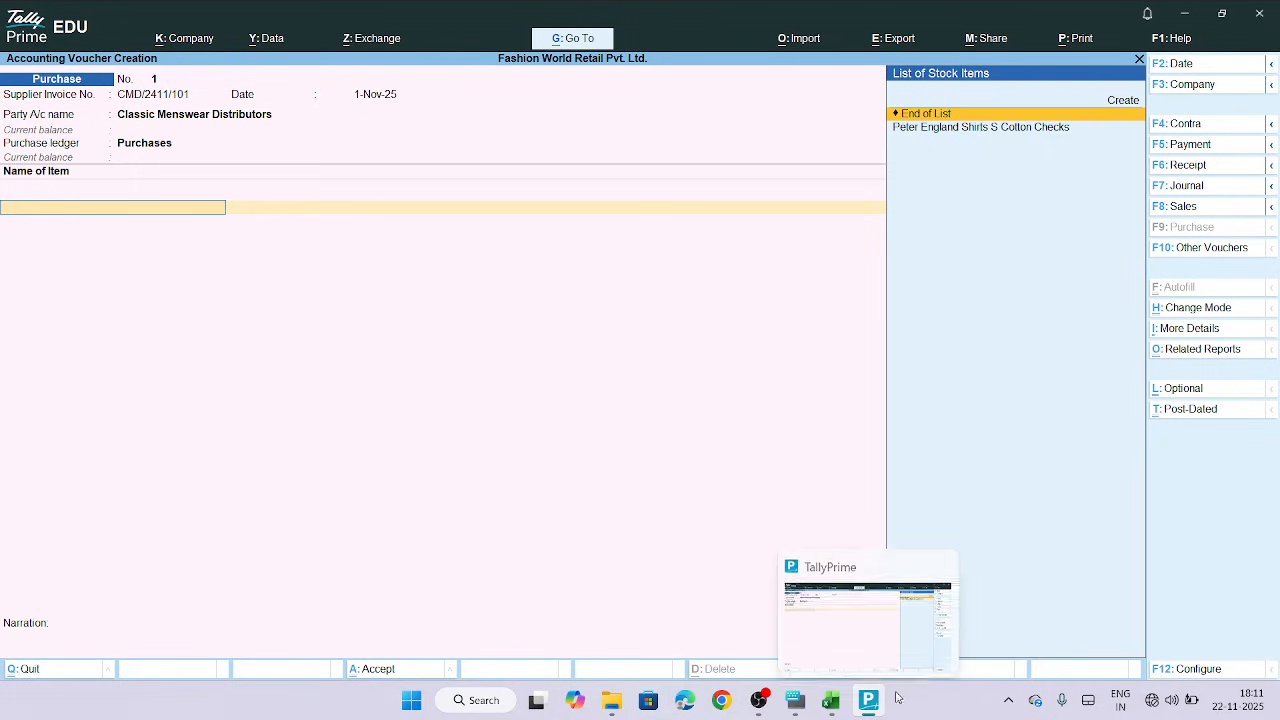
Highlight the three Classic Menswear Distributors rows in the Purchase Details sheet with a yellow fill
left_click(830, 702)
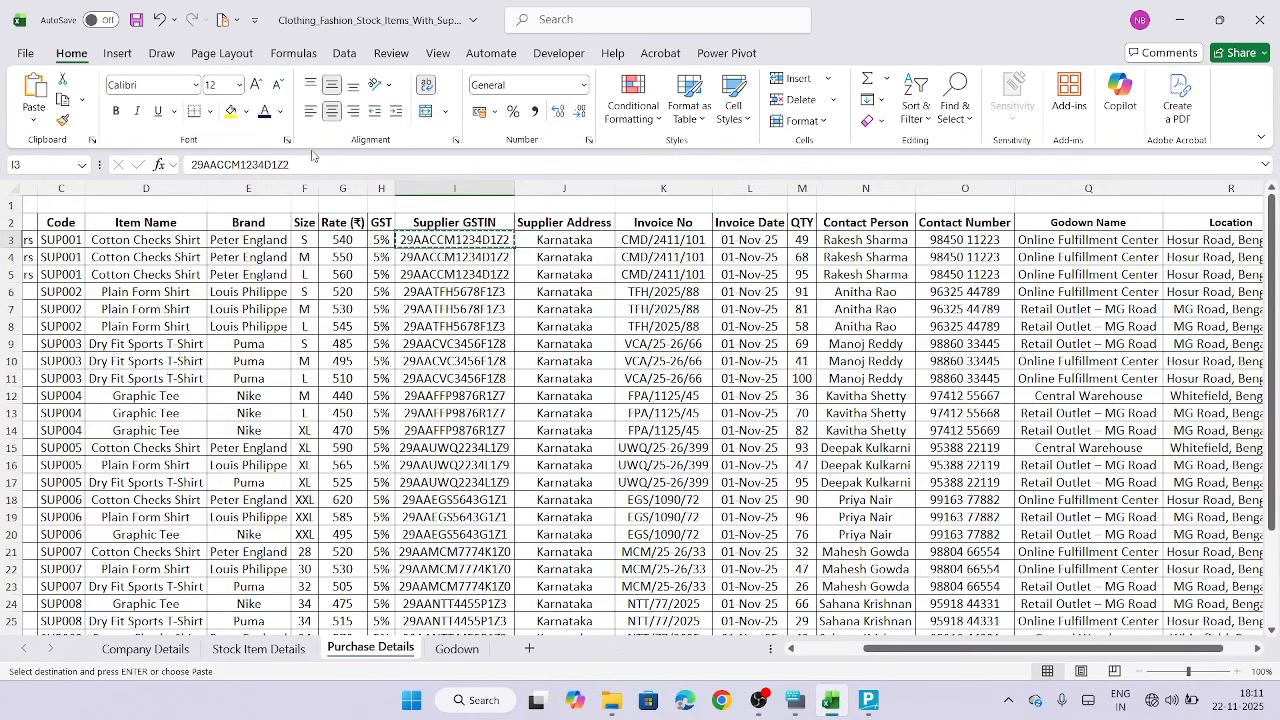
scroll(27, 240, "left", 3)
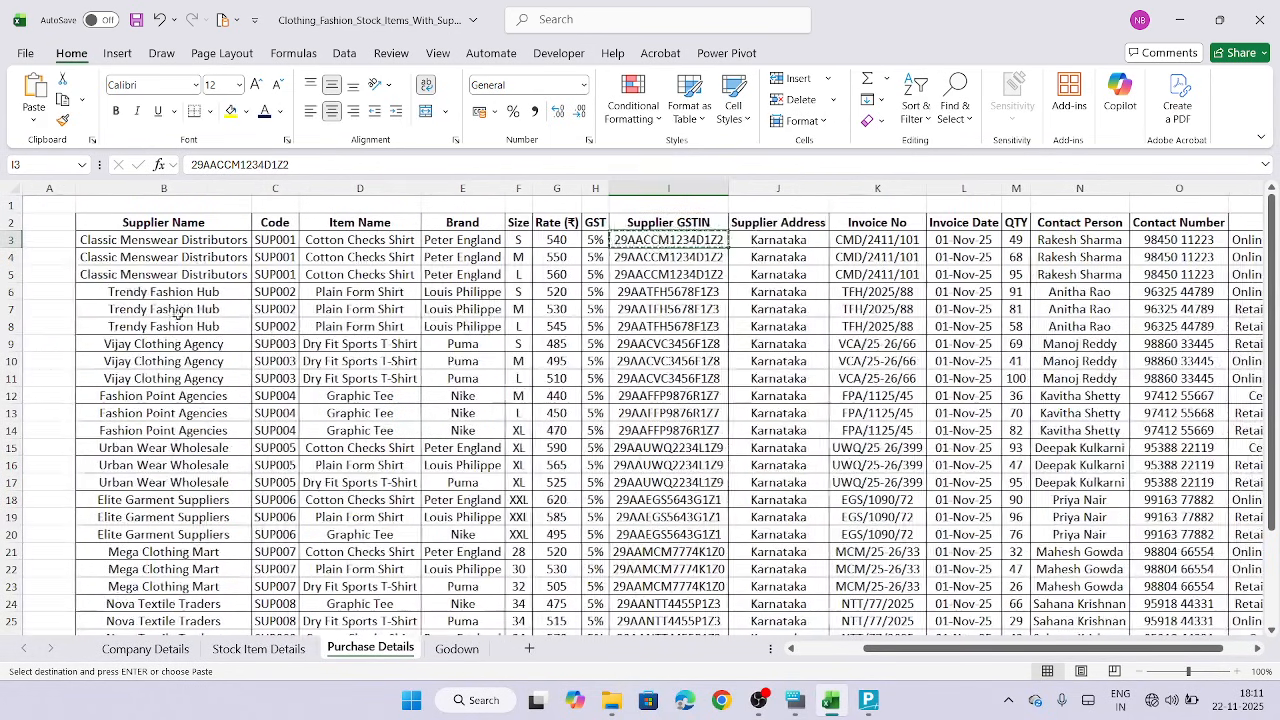
key("ctrl+Left")
key("F2")
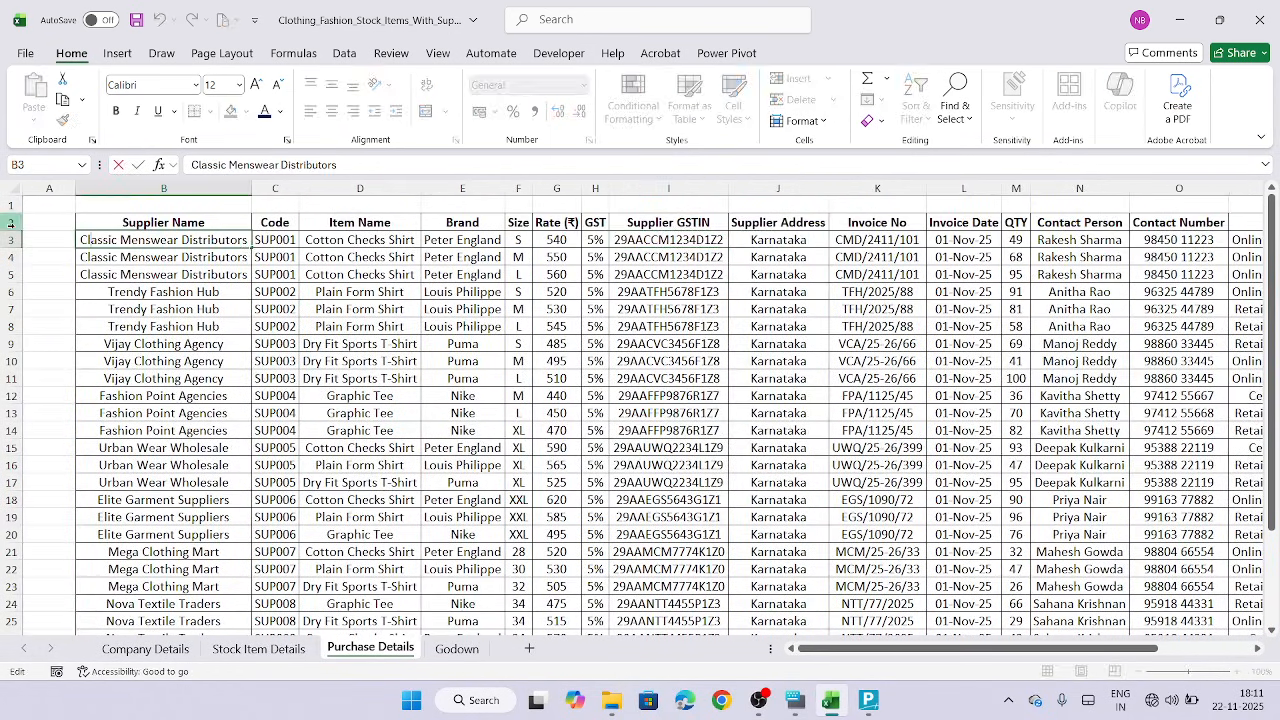
left_click_drag(13, 239, 13, 274)
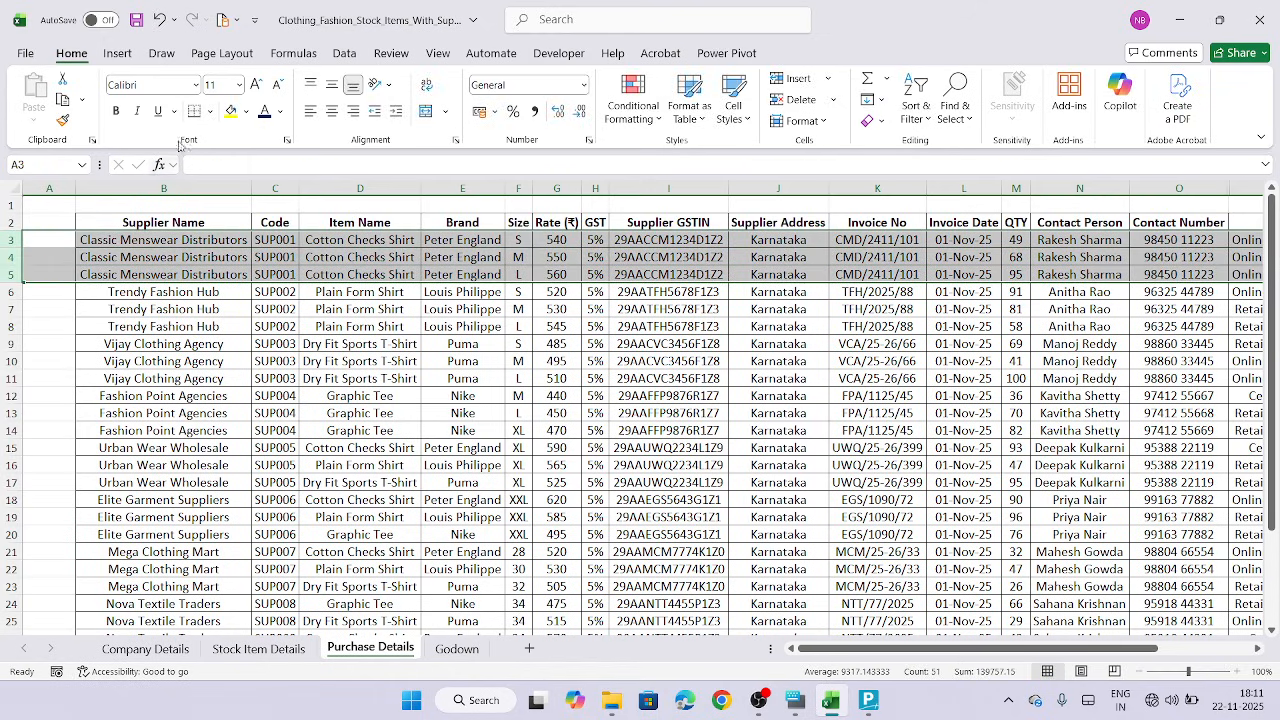
left_click(230, 116)
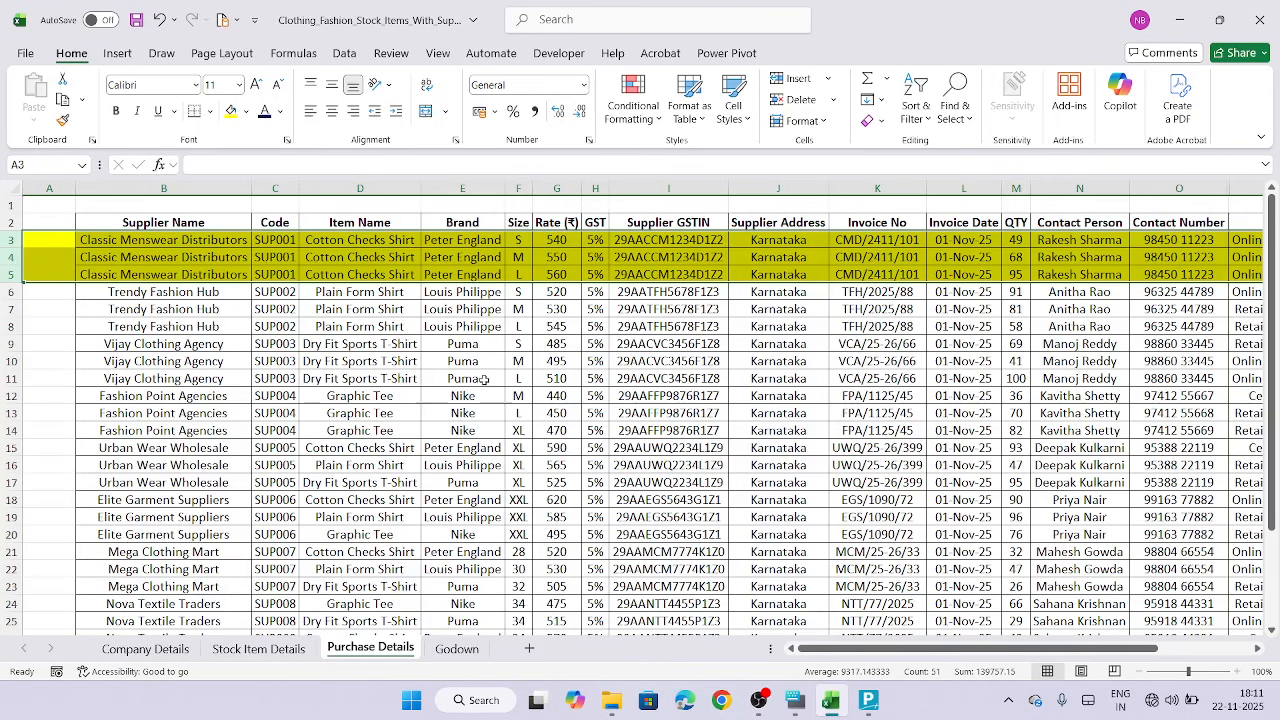
scroll(484, 380, "right", 2)
scroll(484, 380, "right", 3)
scroll(484, 380, "left", 6)
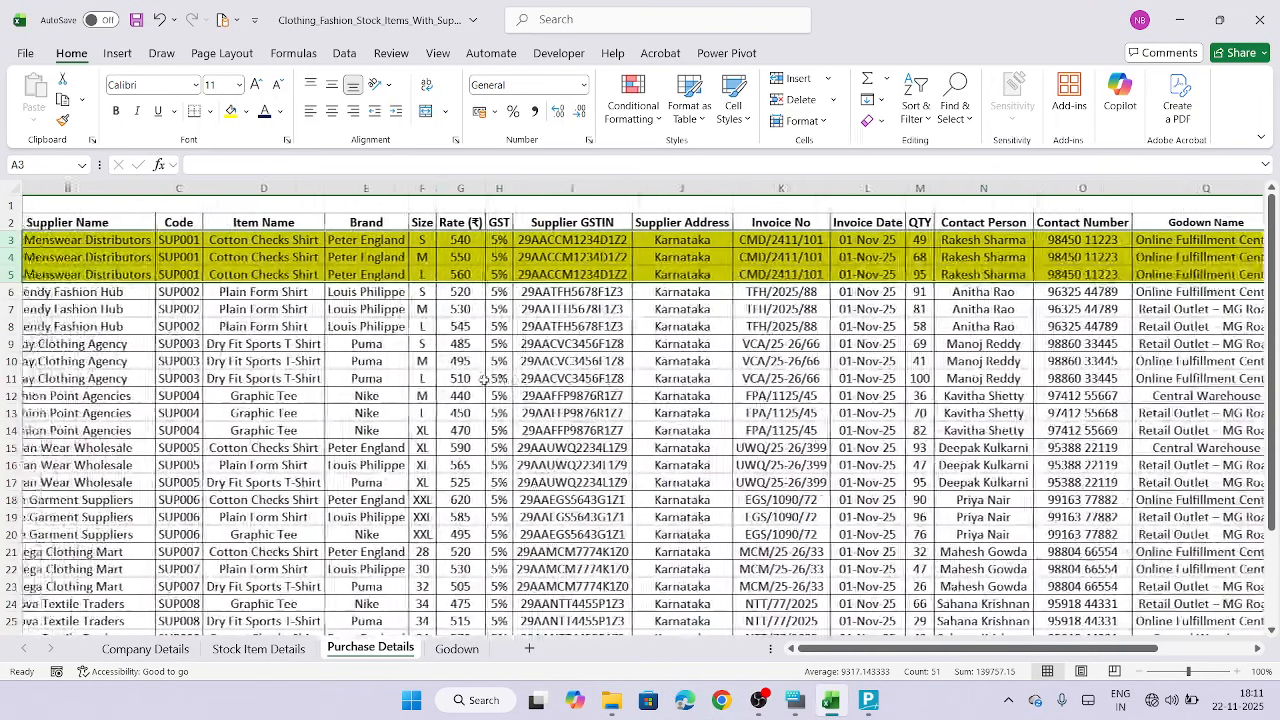
scroll(484, 380, "right", 1)
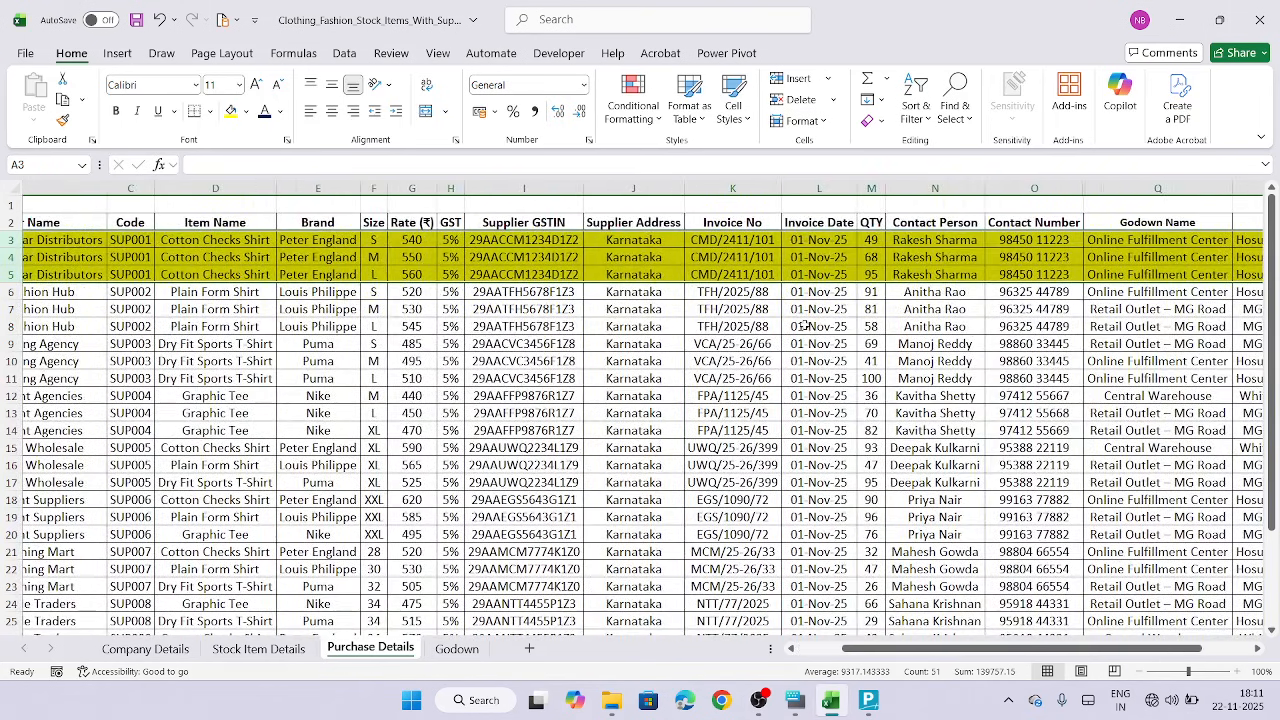
scroll(966, 287, "left", 1)
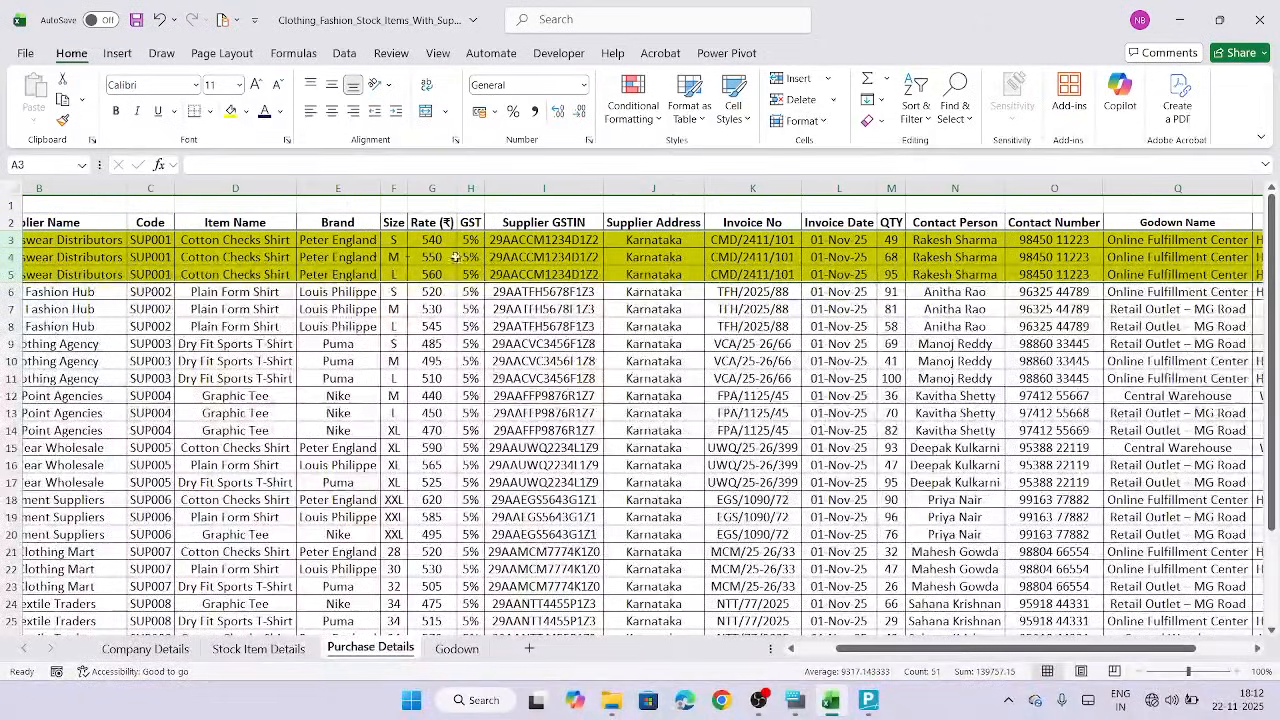
scroll(633, 232, "left", 2)
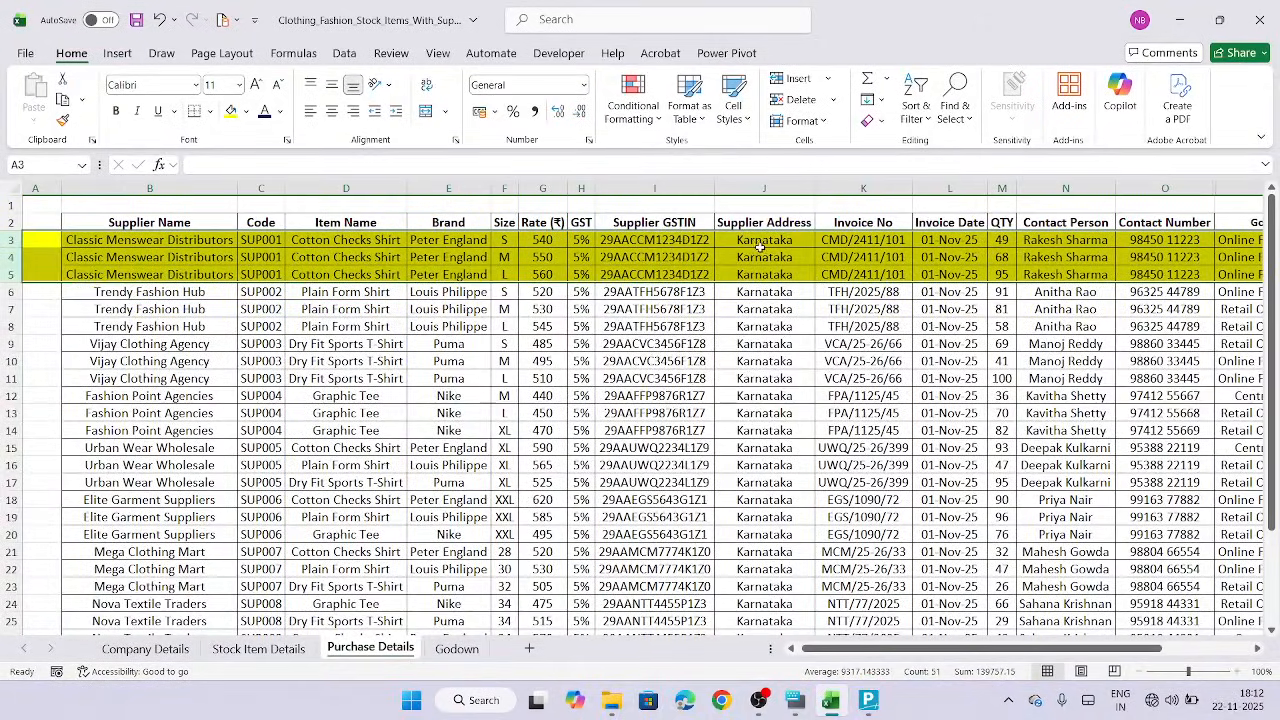
Format the three Classic Menswear Distributors invoice numbers in red bold font
scroll(640, 260, "right", 4)
left_click_drag(648, 240, 648, 275)
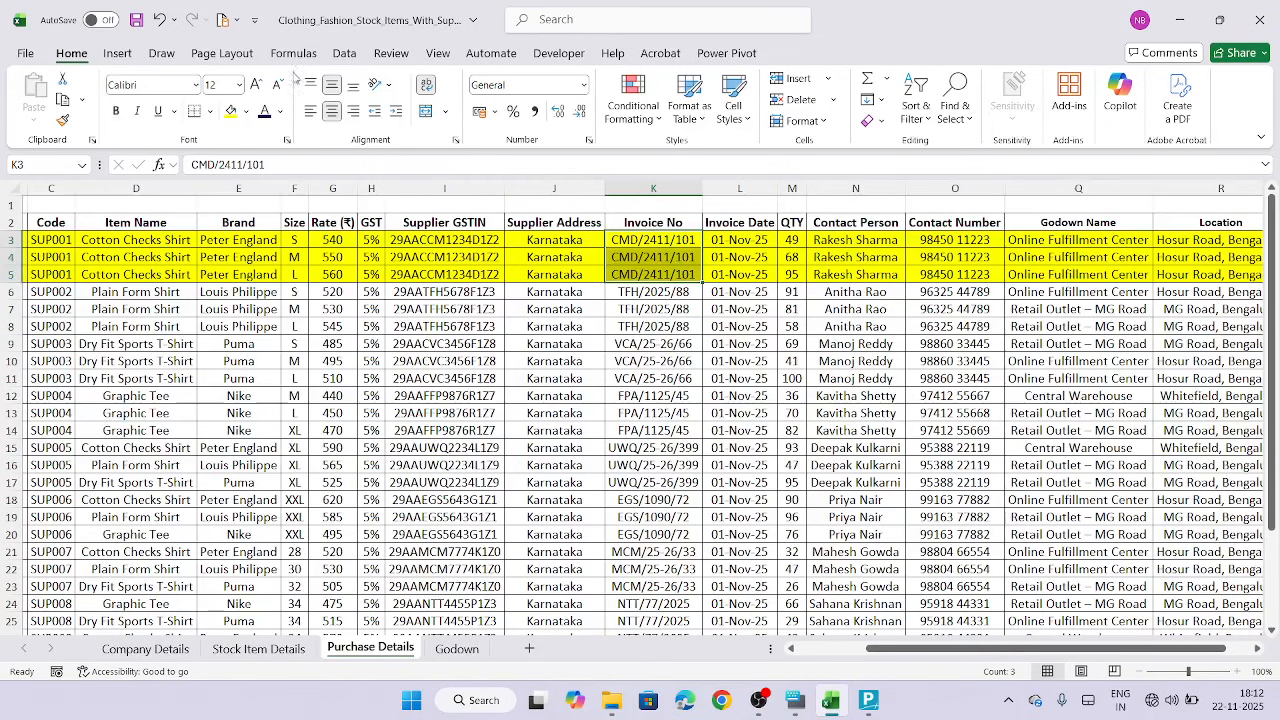
left_click(281, 112)
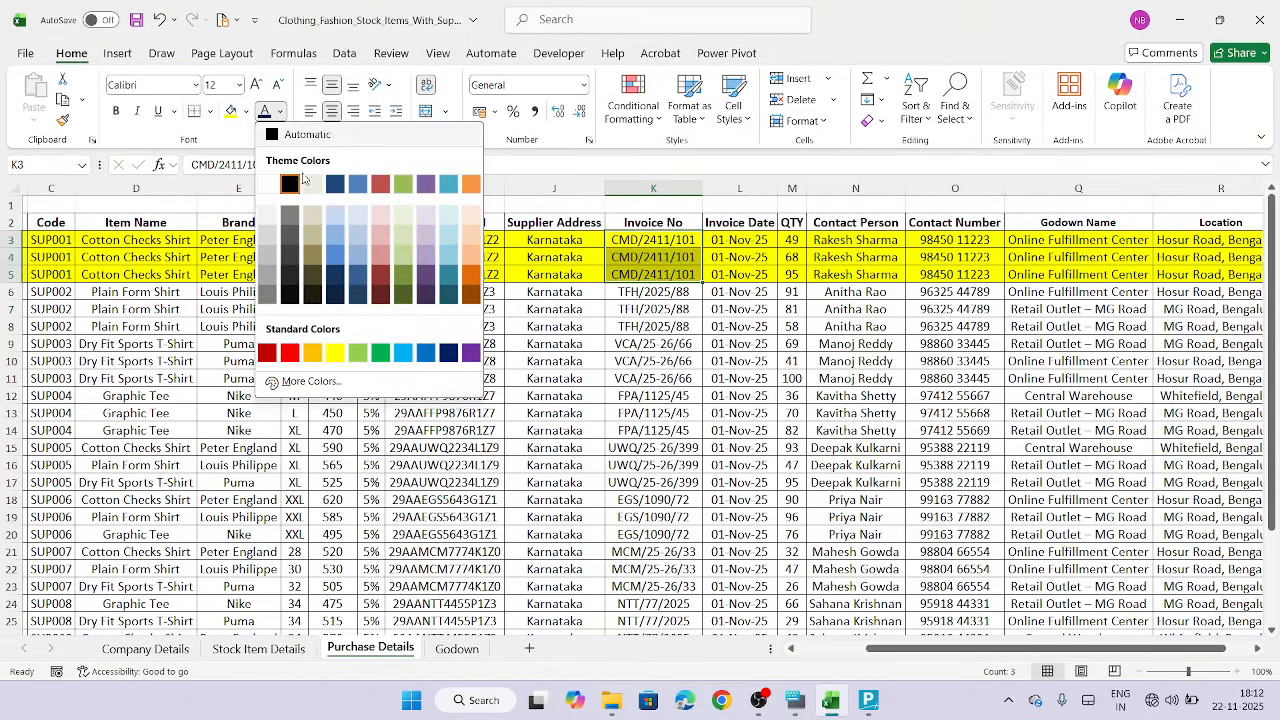
left_click(289, 352)
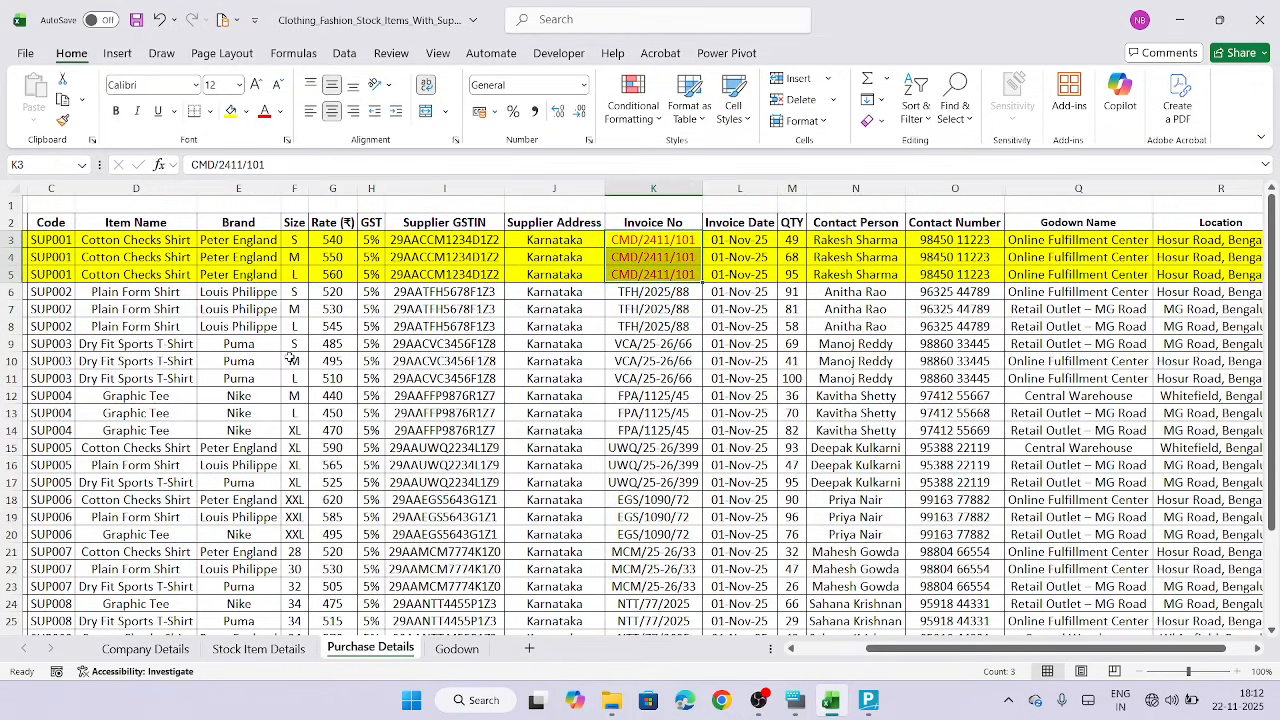
key("ctrl+b")
left_click(429, 431)
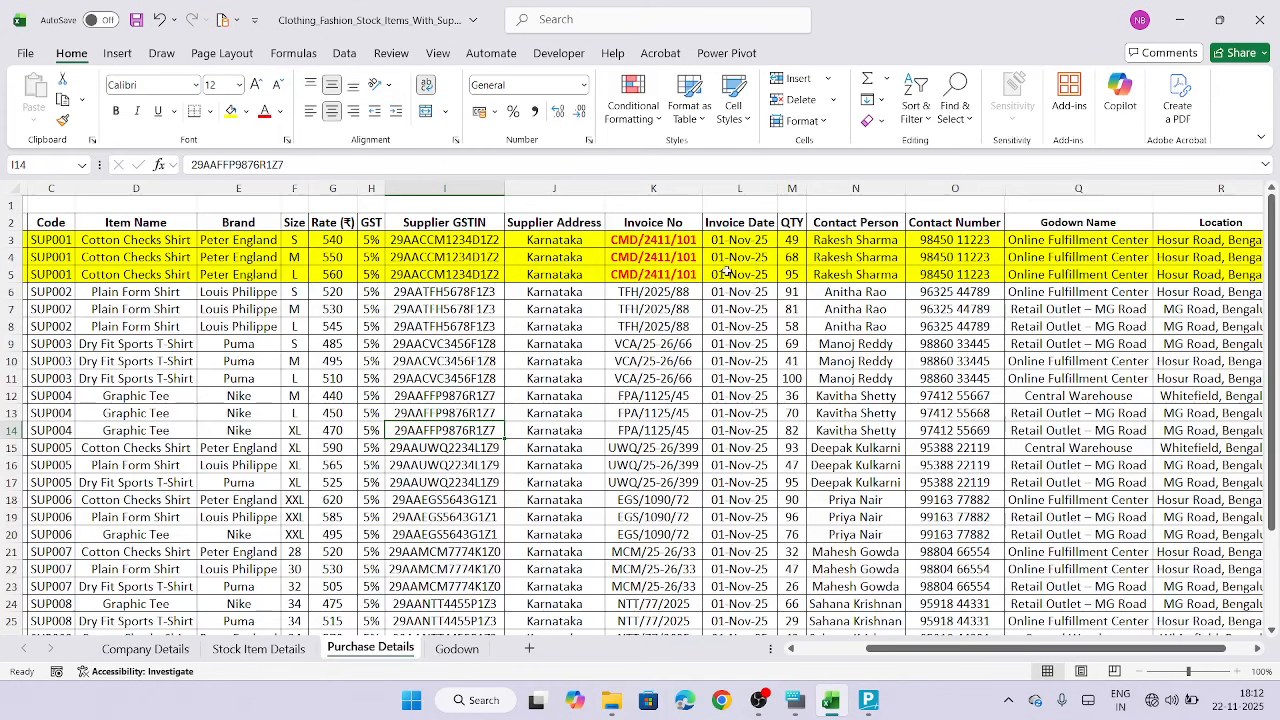
Copy the stock item name Peter England Shirts S Cotton Checks from the Stock Item Details sheet
scroll(705, 405, "left", 5)
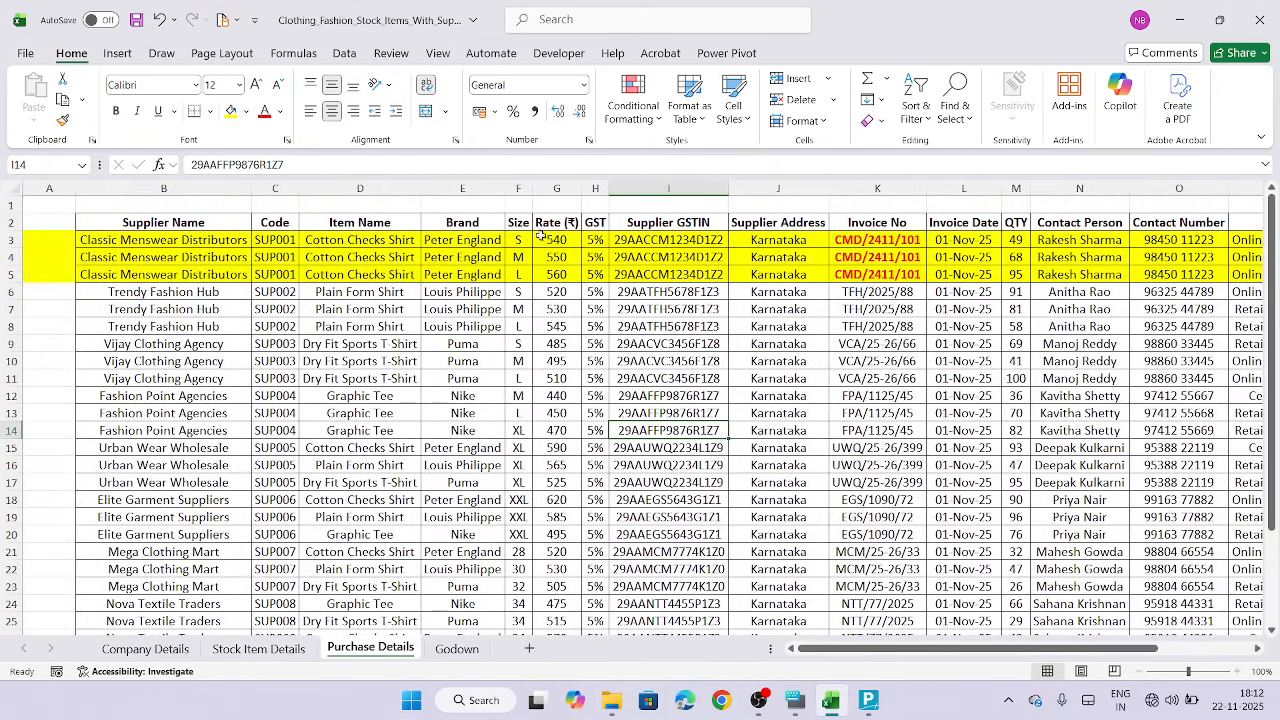
left_click(530, 240)
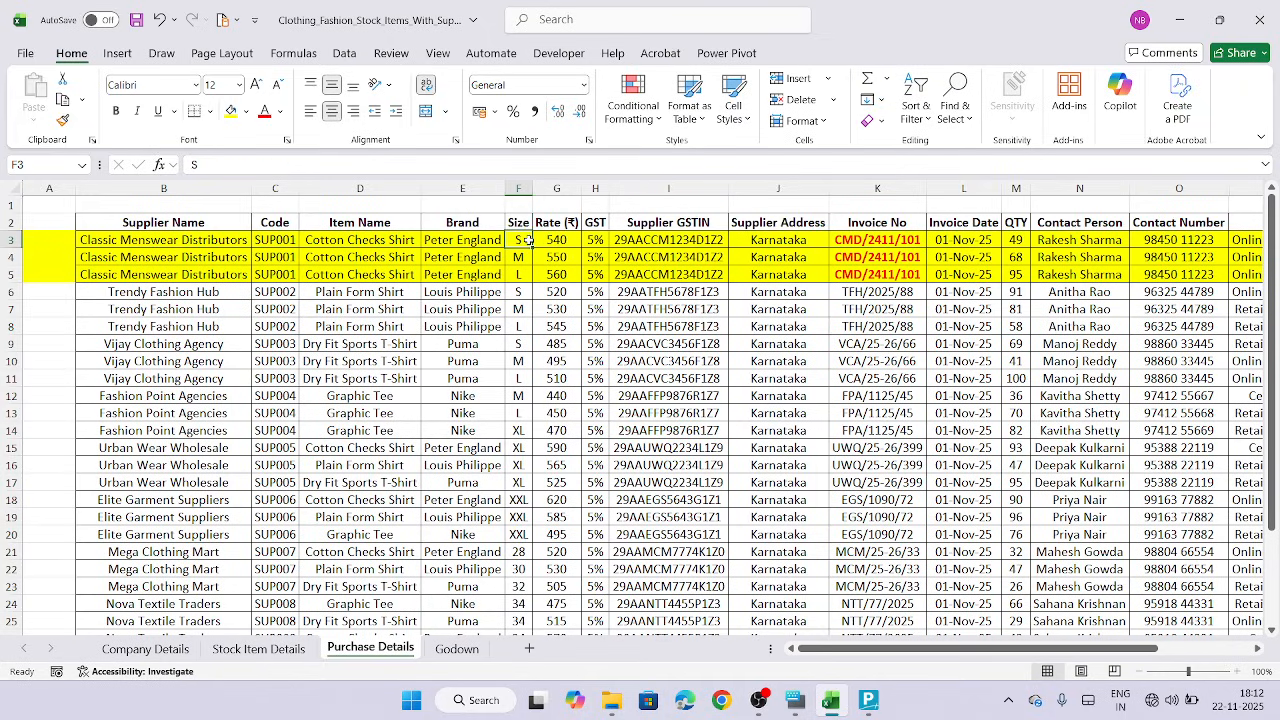
left_click(462, 239)
left_click(395, 240)
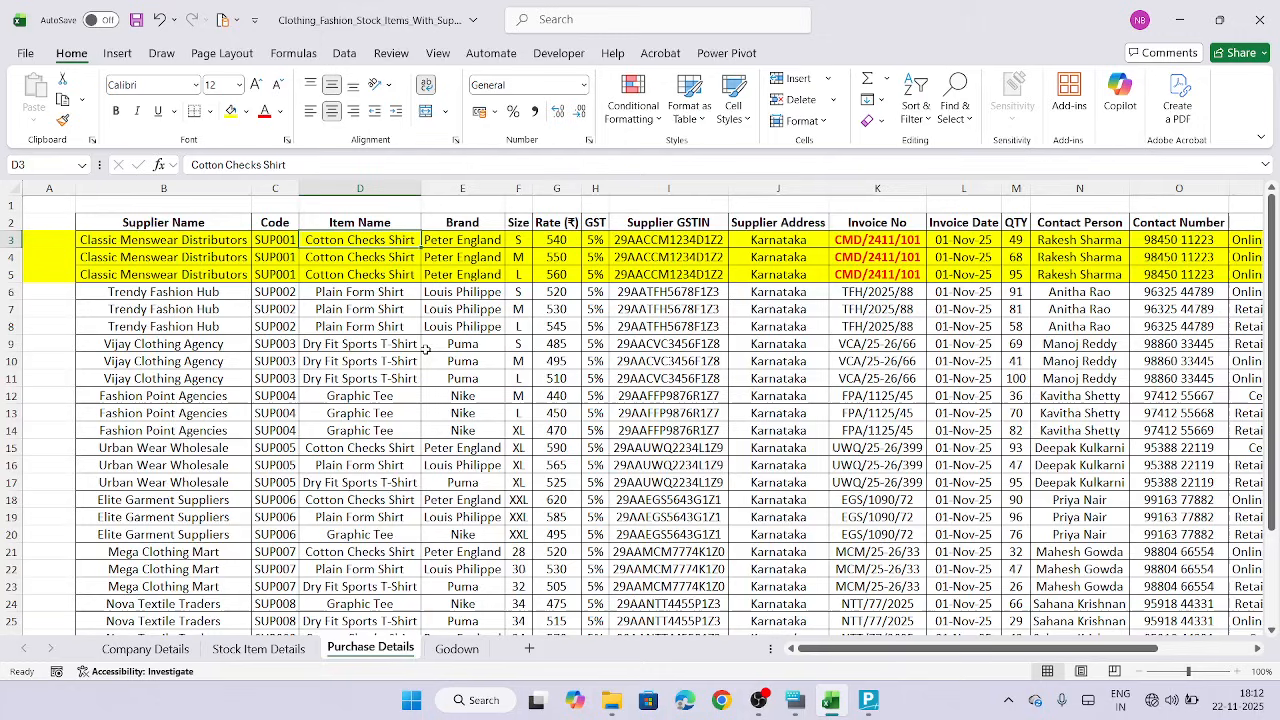
left_click(286, 650)
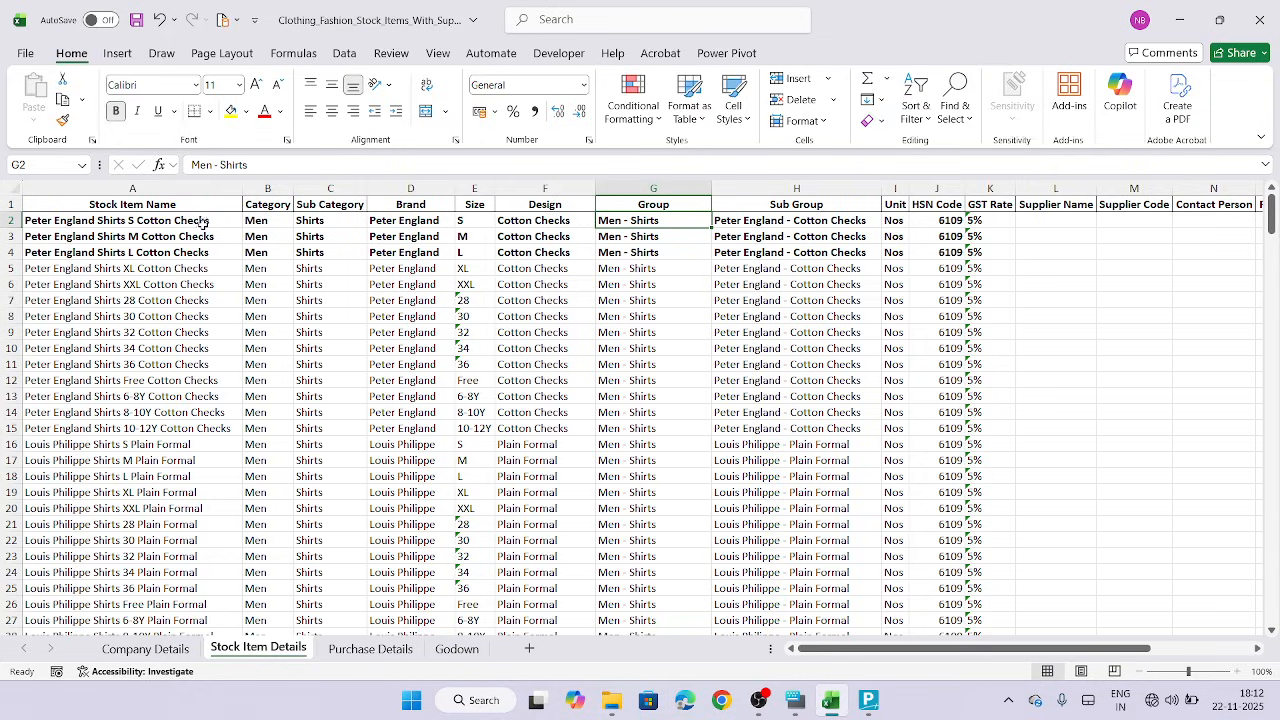
left_click(163, 221)
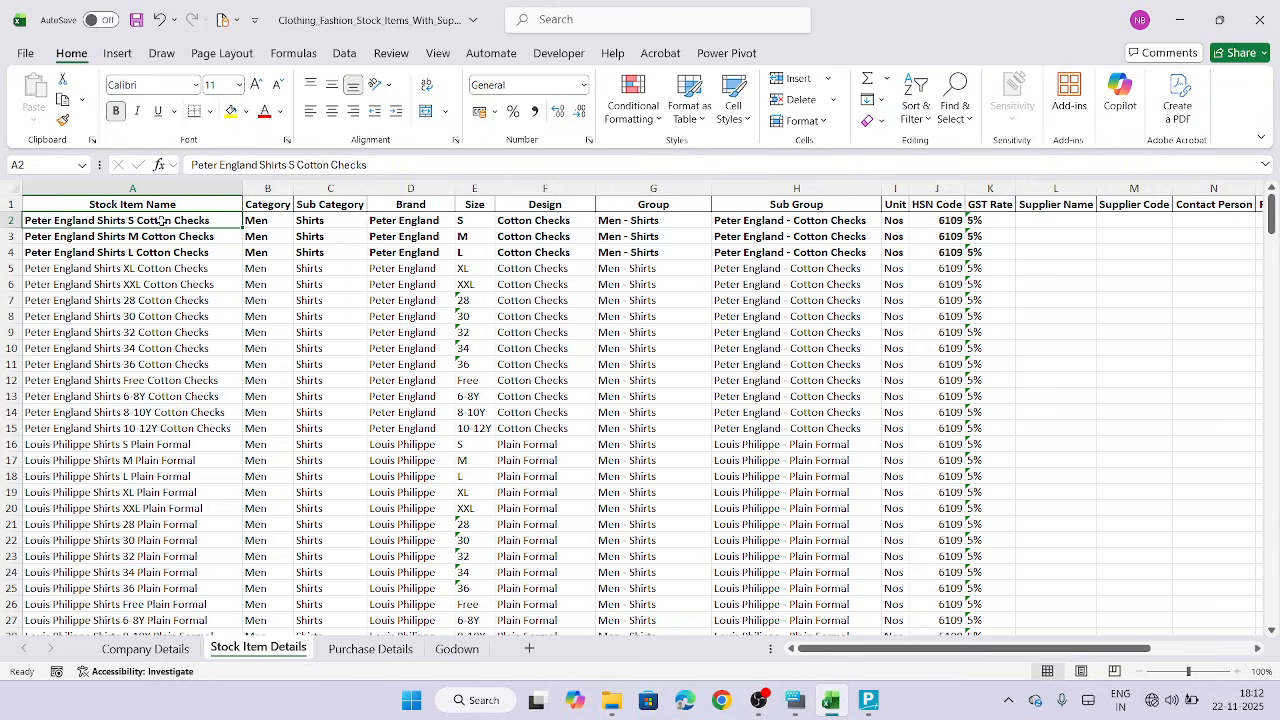
key("ctrl+c")
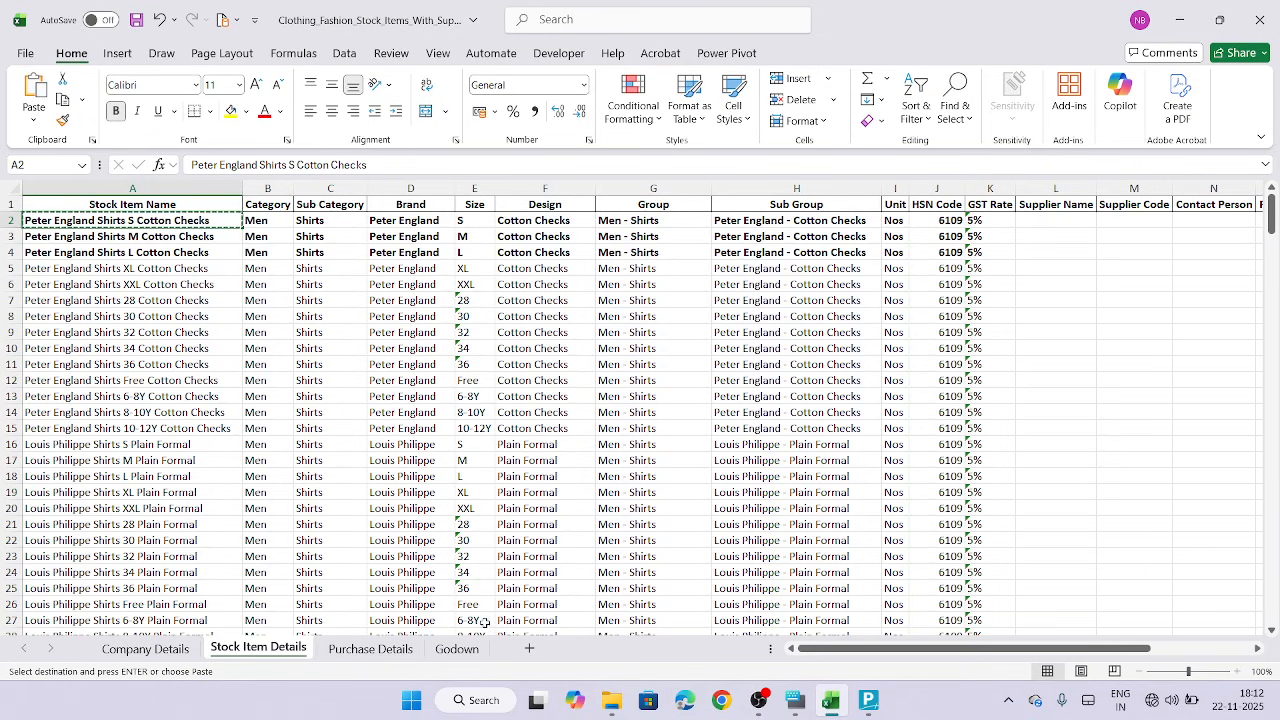
left_click(370, 648)
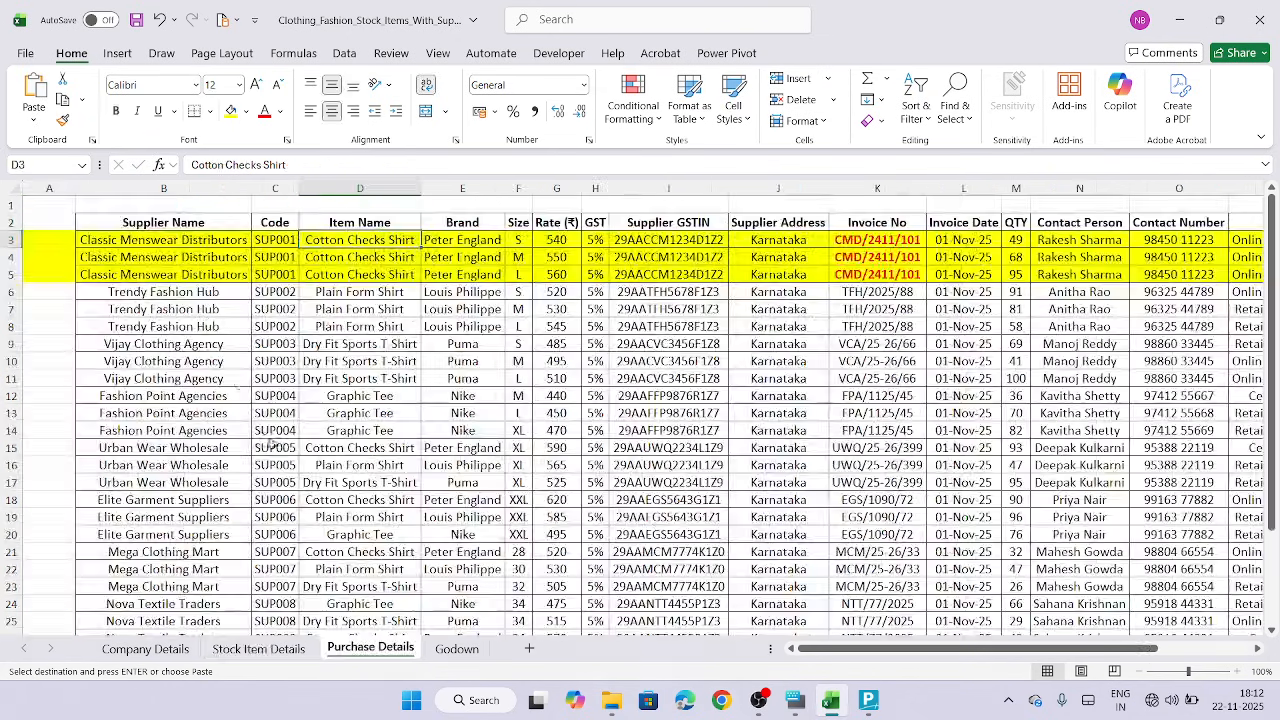
Make the first Classic Menswear Distributors row (row 3) red and bold
left_click(12, 239)
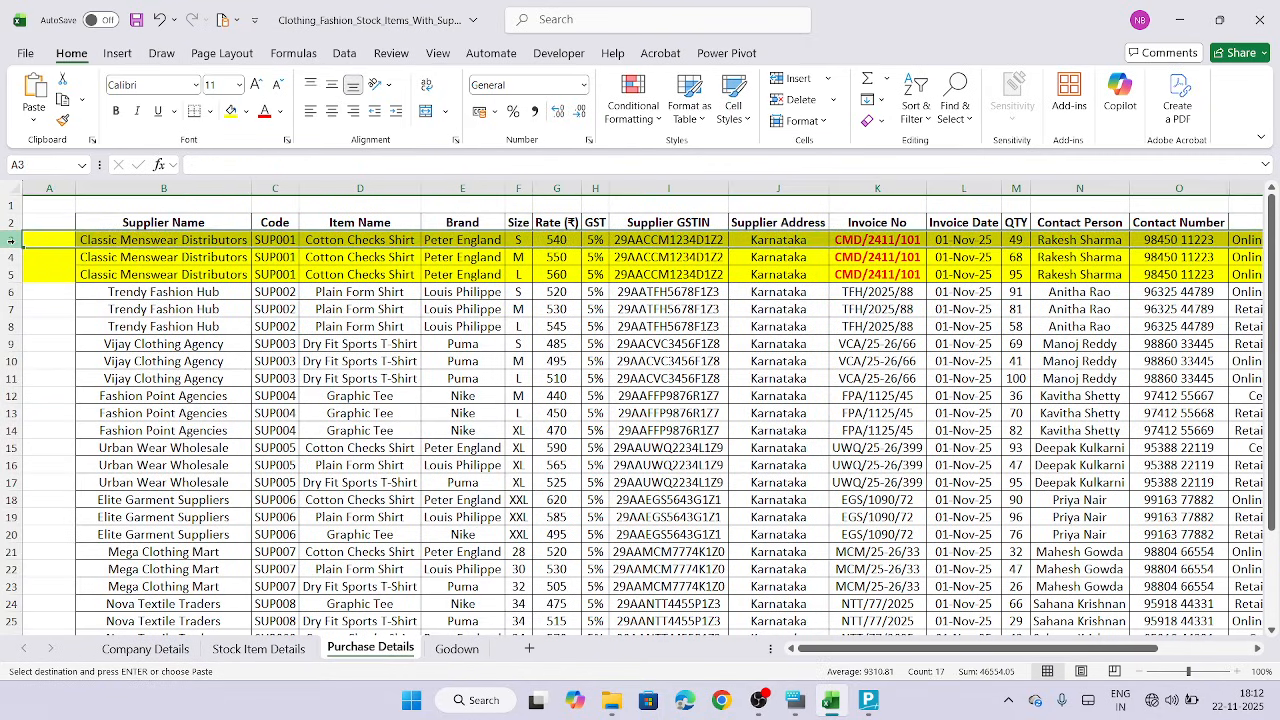
left_click(265, 114)
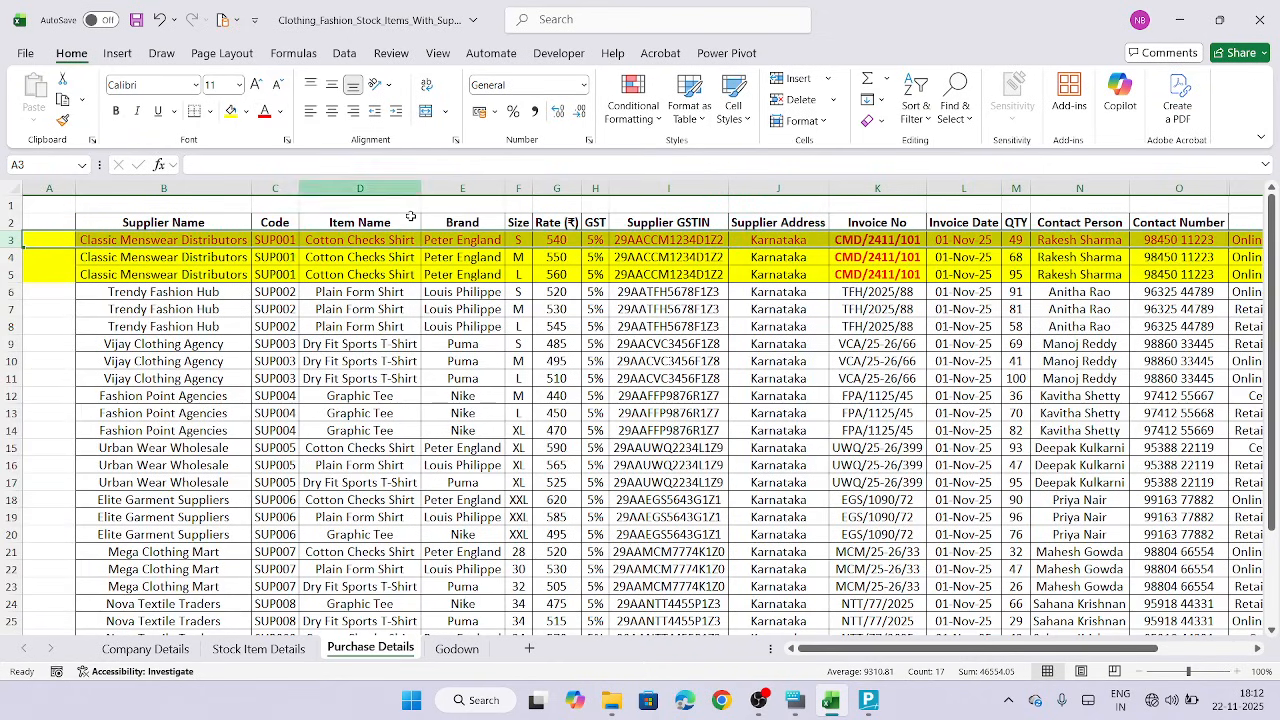
left_click(116, 111)
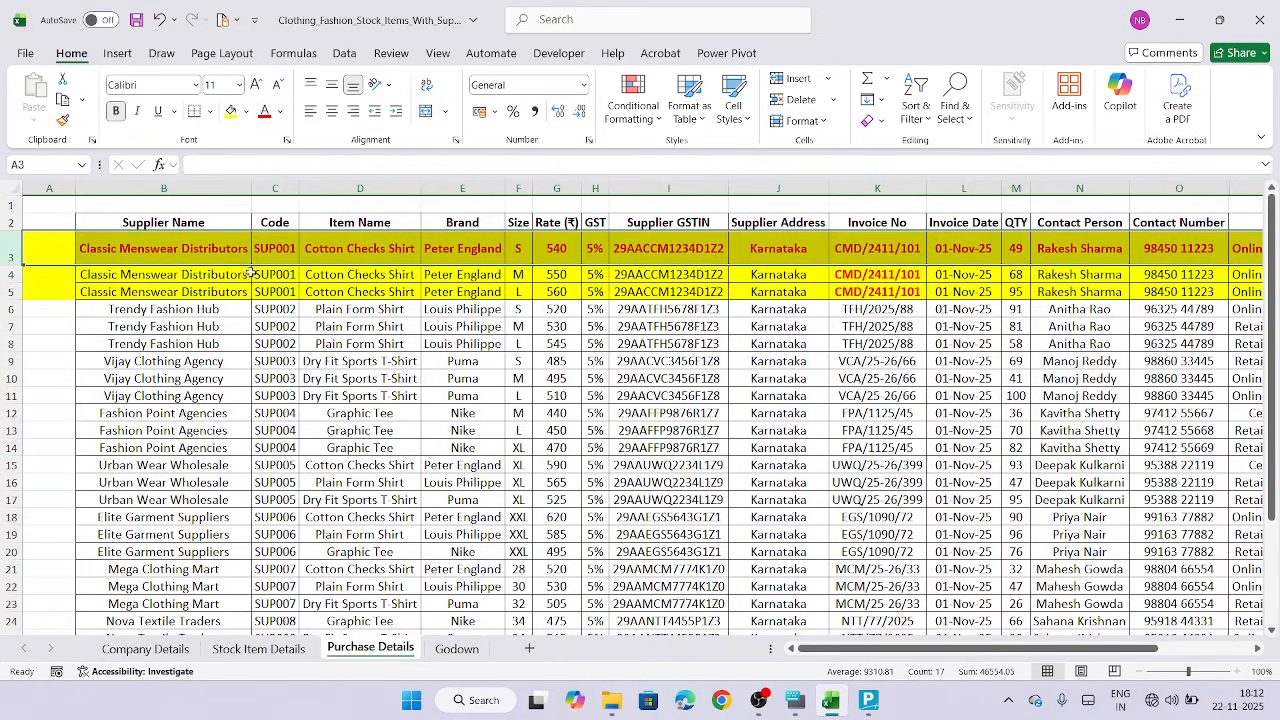
left_click(348, 362)
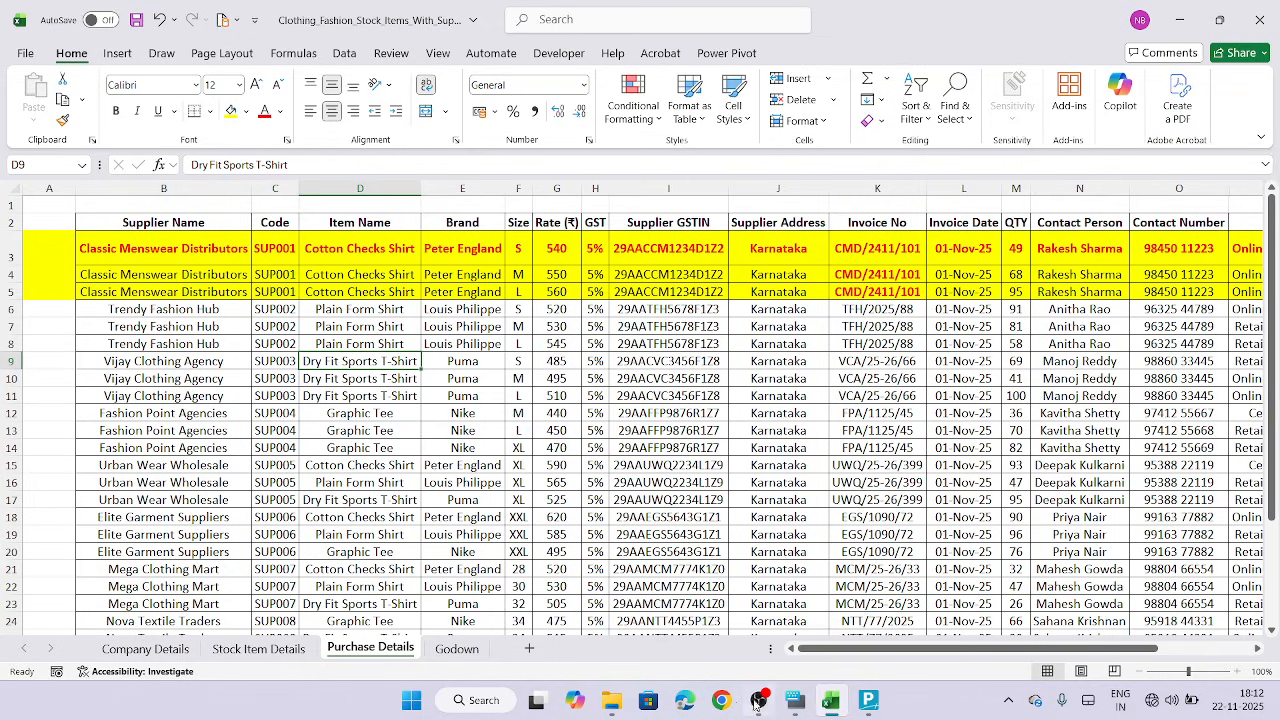
In the purchase voucher, select Peter England Shirts S Cotton Checks as the first item and skip its description
left_click(867, 703)
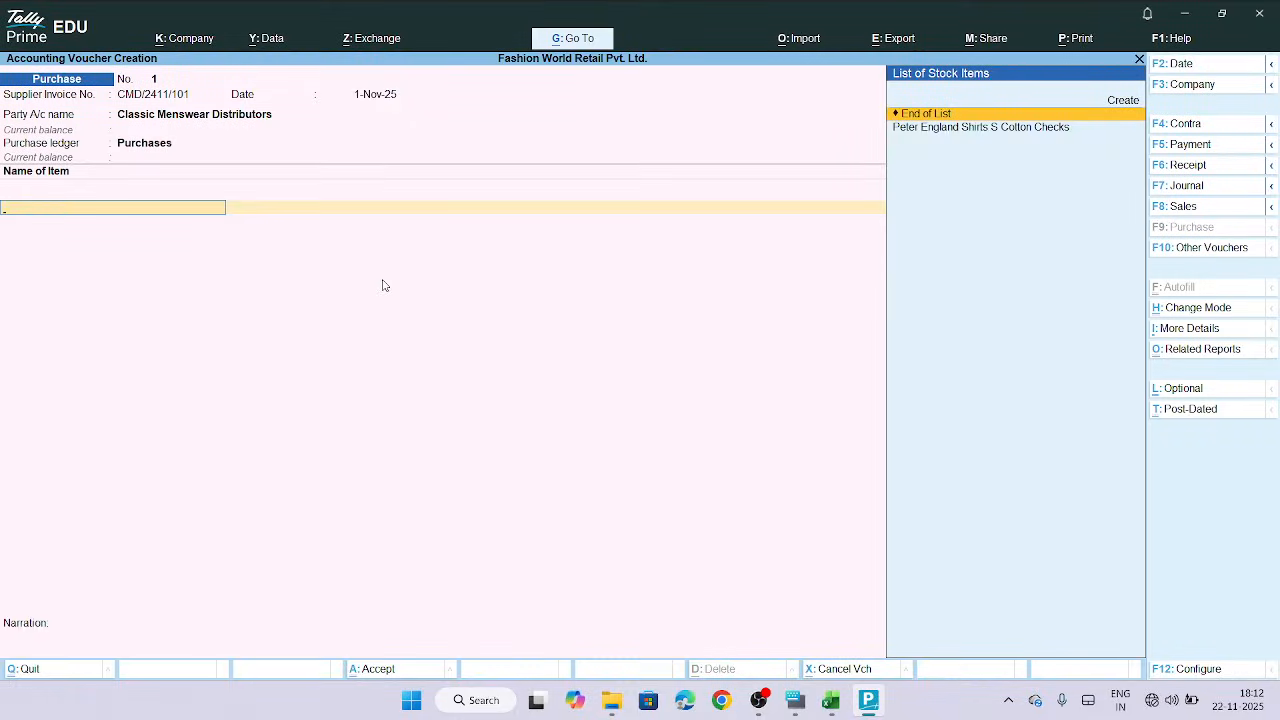
left_click(958, 130)
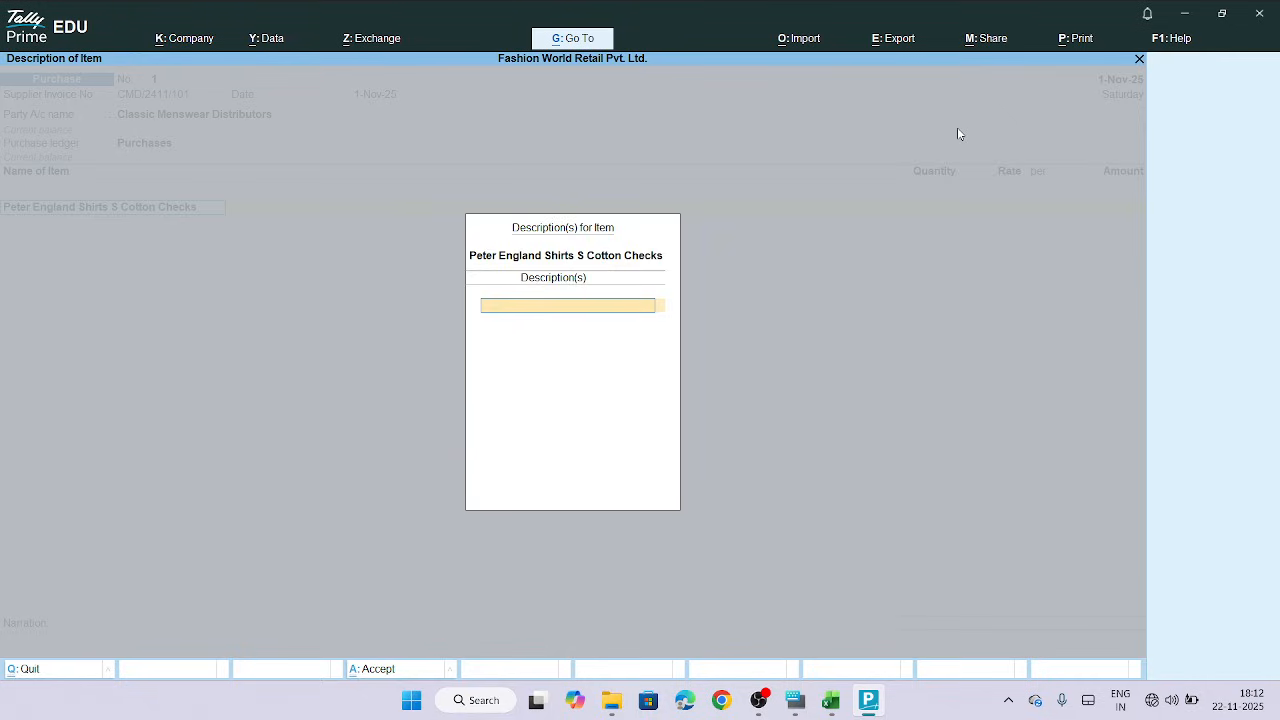
key("Return")
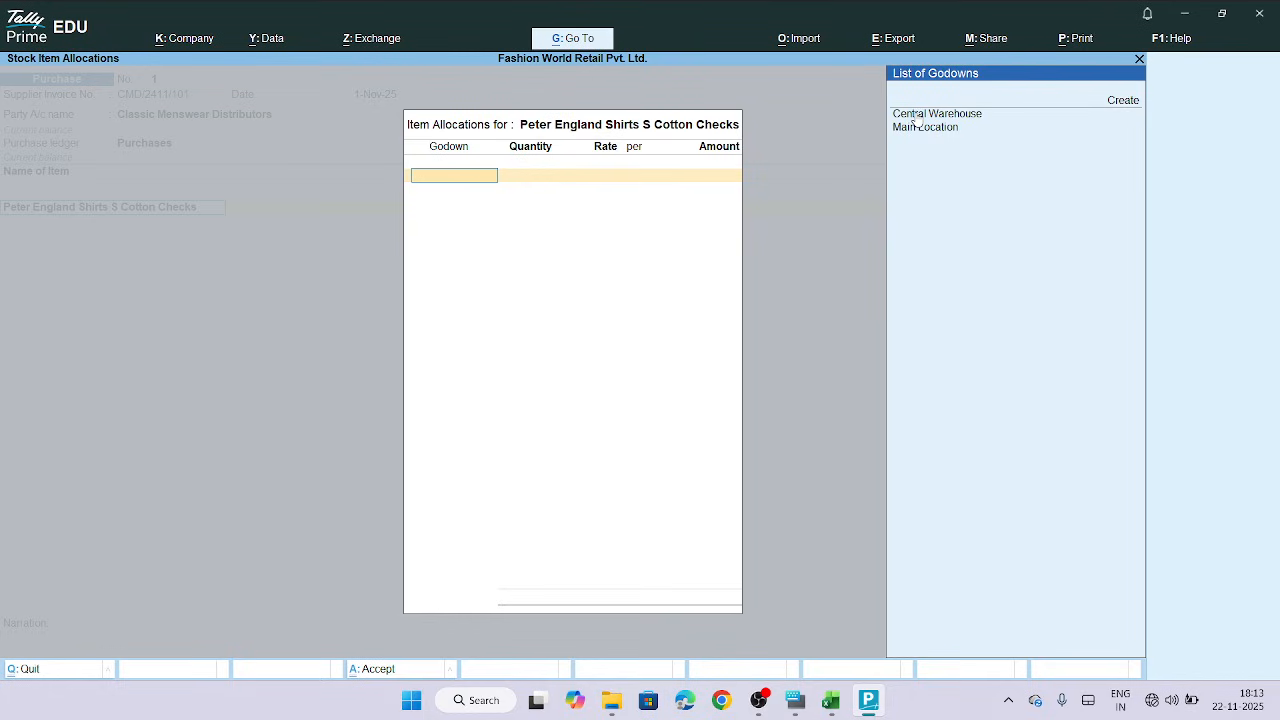
Allocate the item to Central Warehouse with quantity 49, copied from the sheet's QTY column
left_click(917, 117)
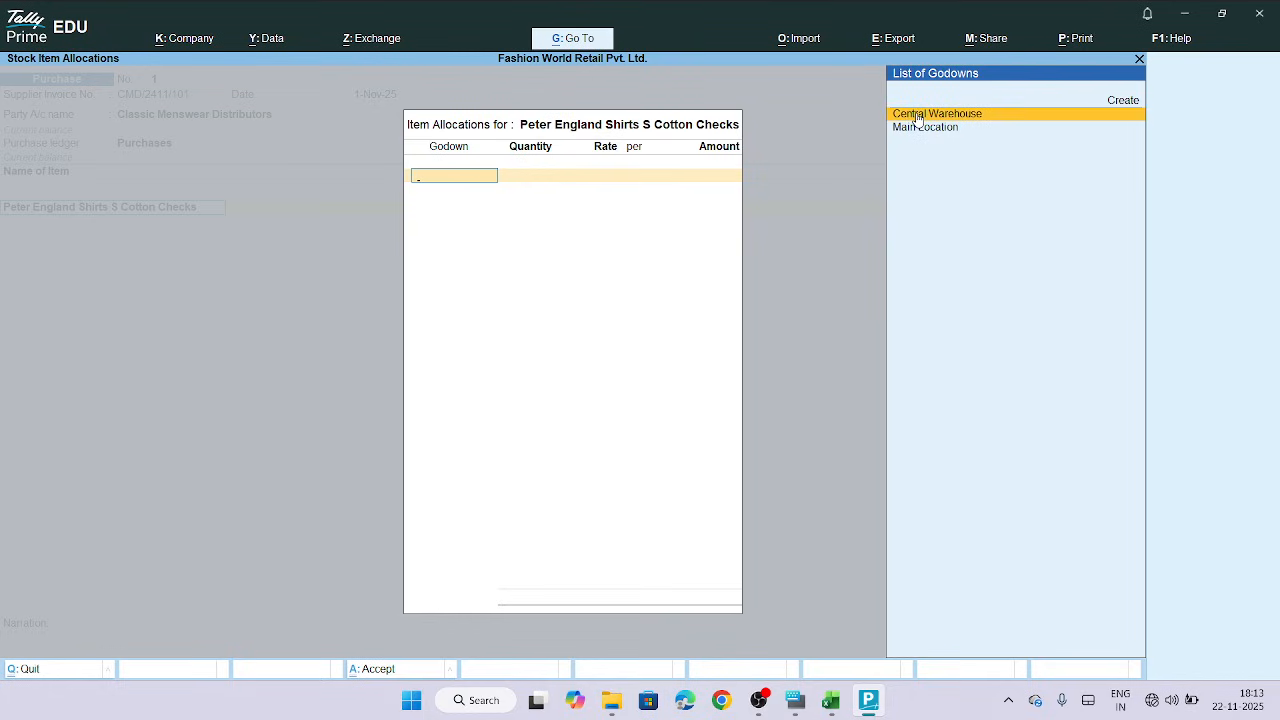
left_click(917, 117)
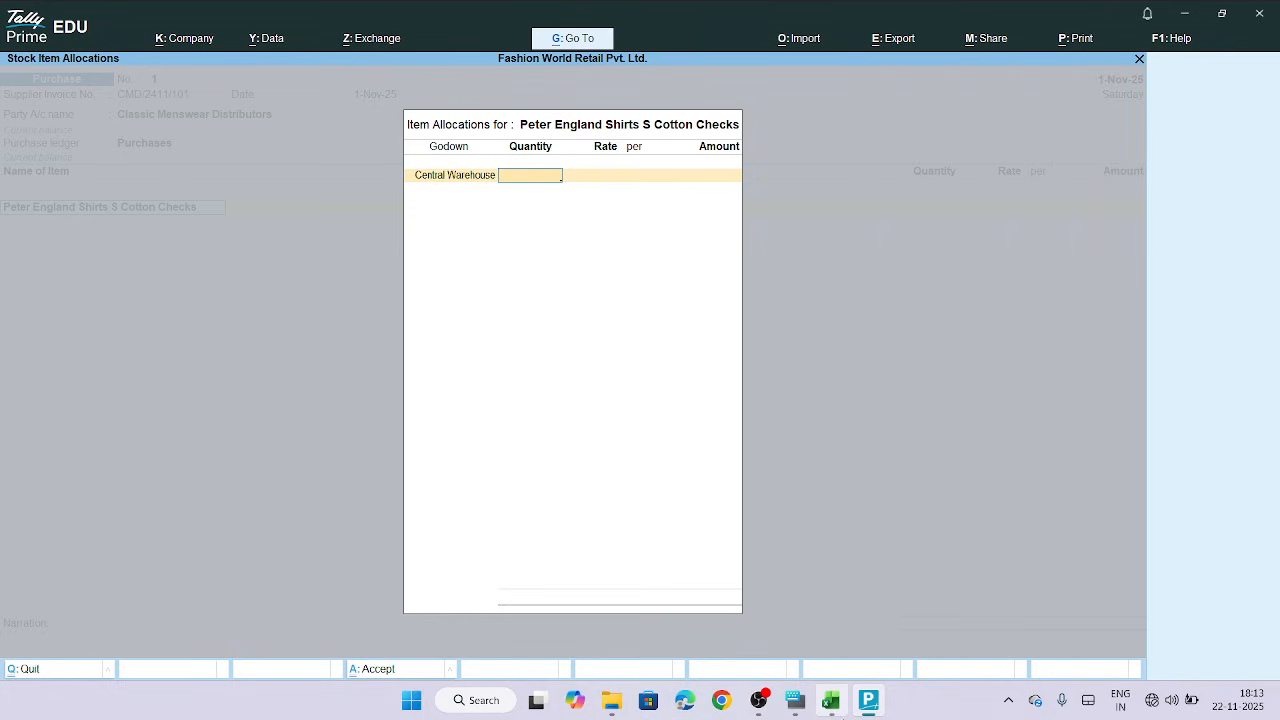
left_click(832, 706)
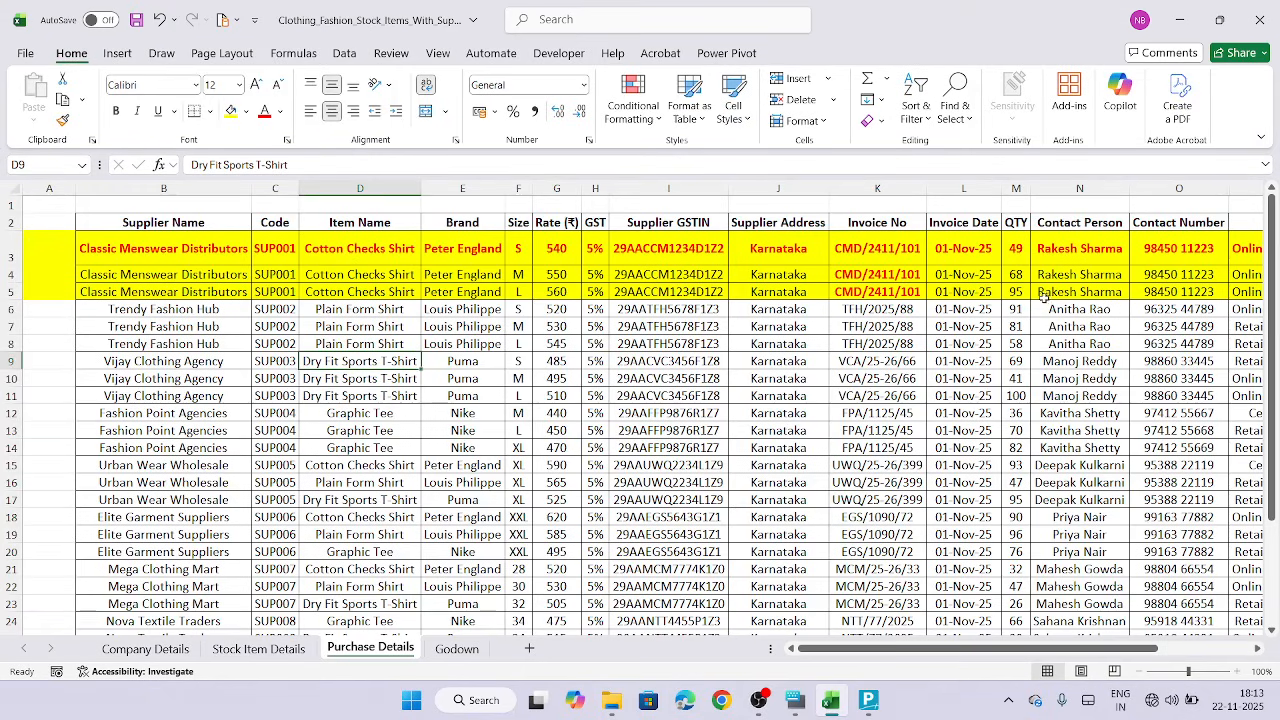
left_click(1014, 253)
key("ctrl+c")
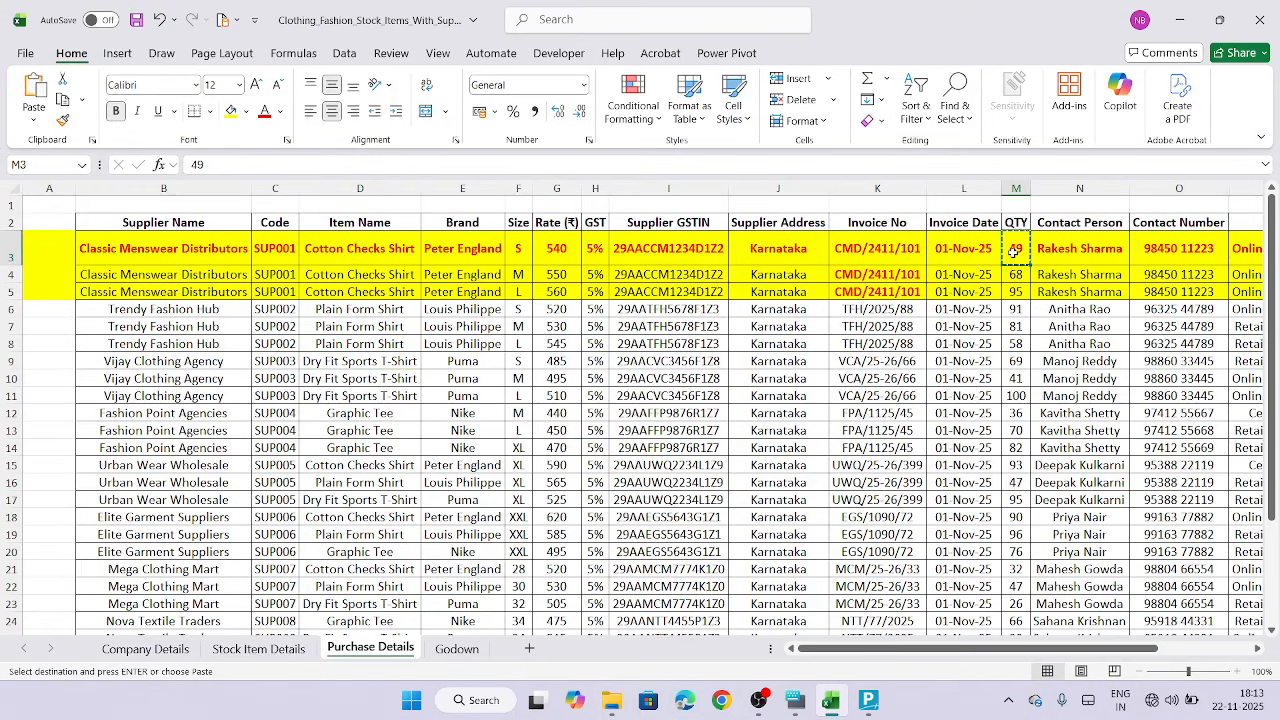
left_click(866, 702)
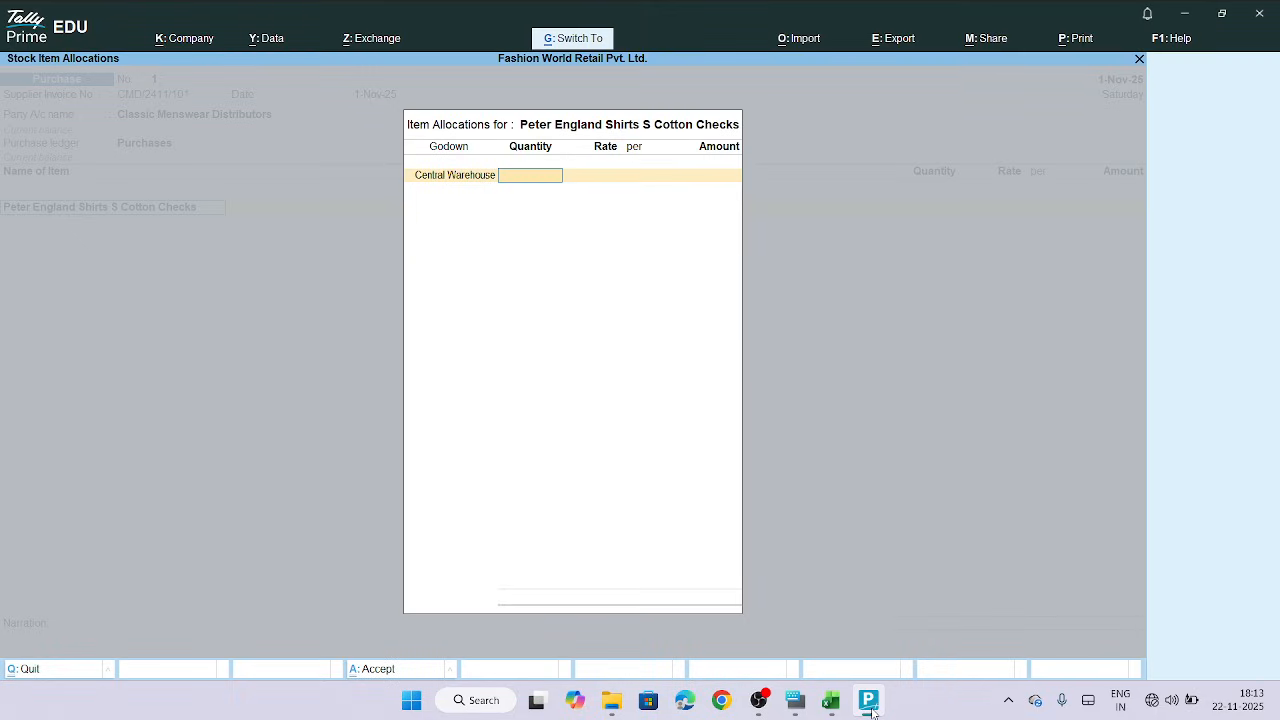
key("Return")
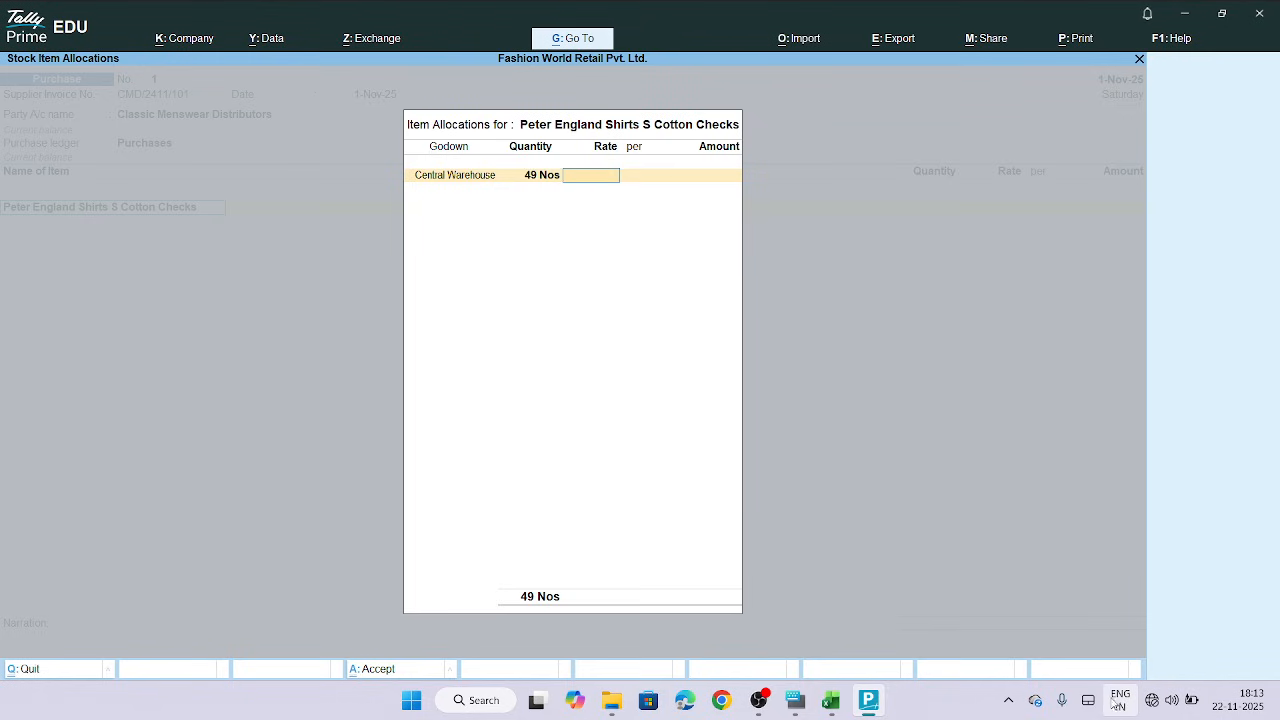
Copy the rate 540 from the sheet and paste it as the item's rate per Nos
mouse_move(833, 703)
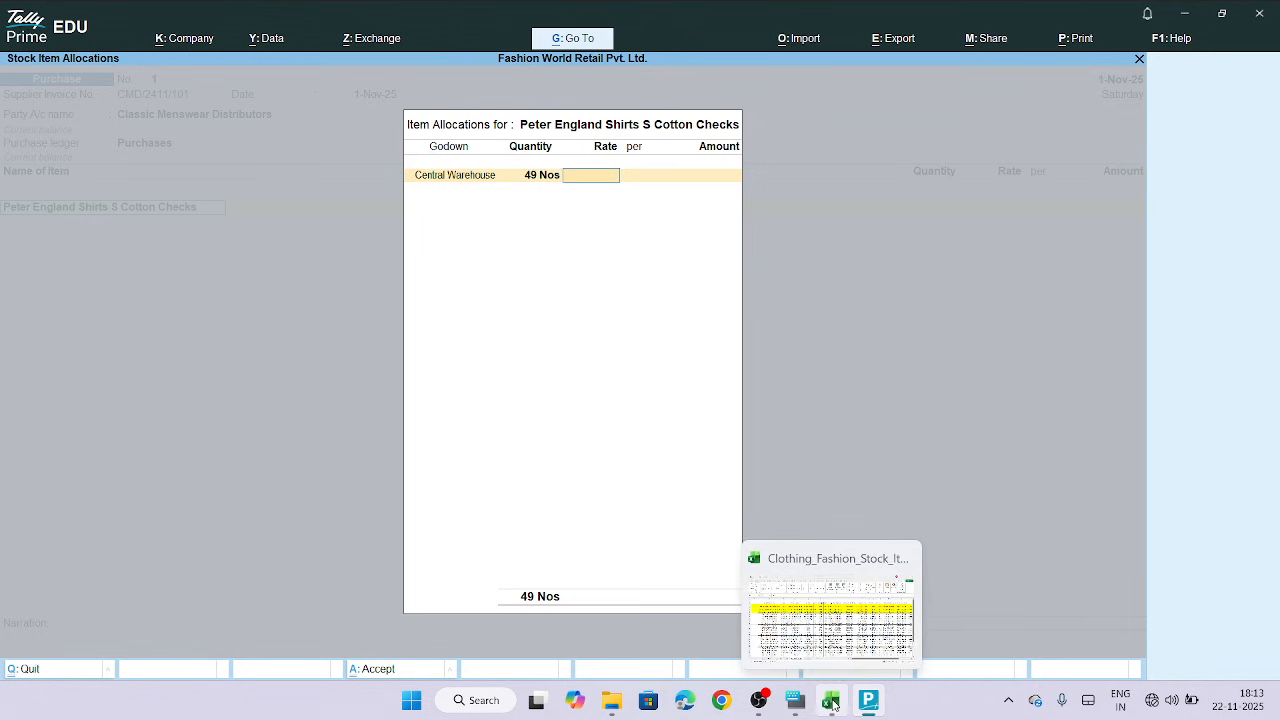
left_click(833, 703)
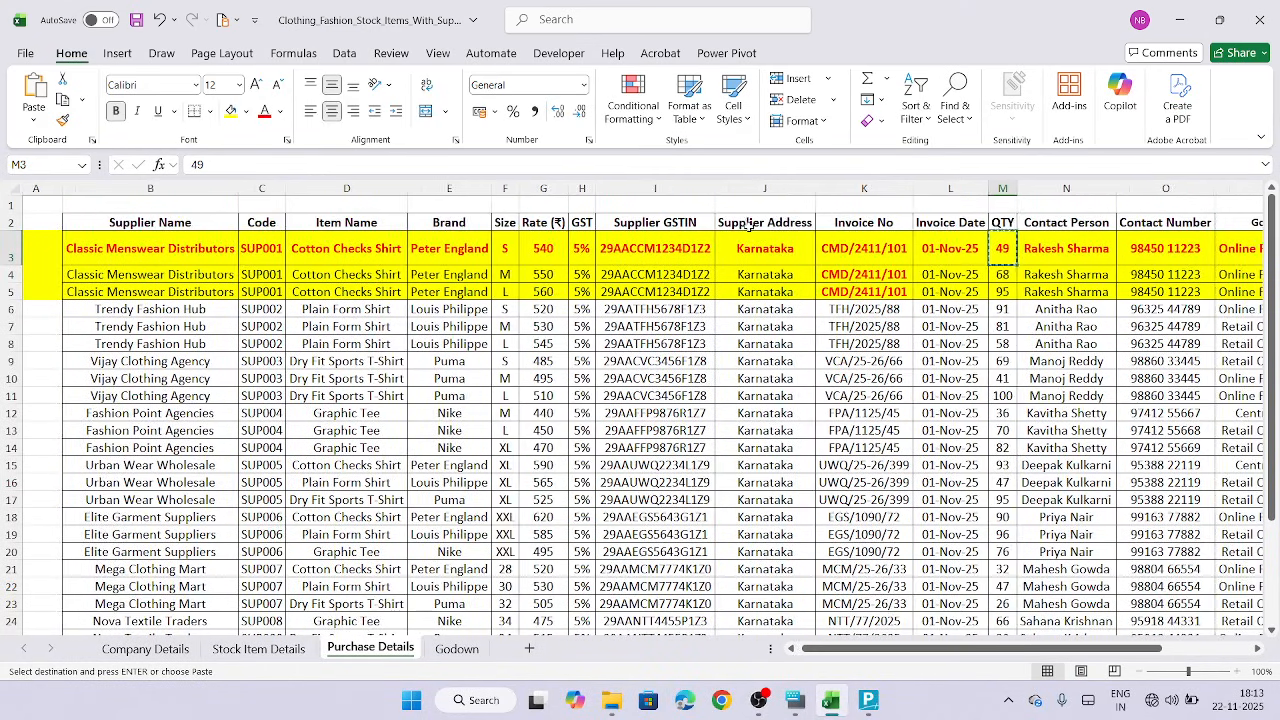
left_click(546, 256)
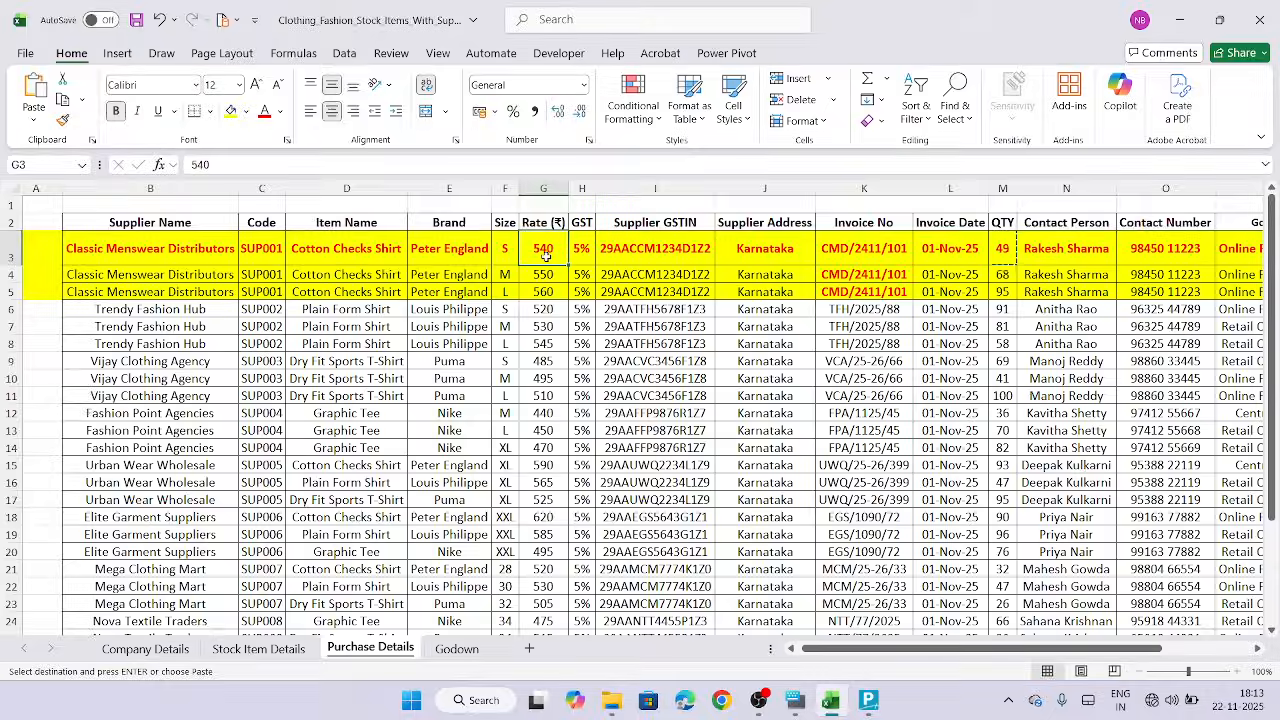
key("ctrl+c")
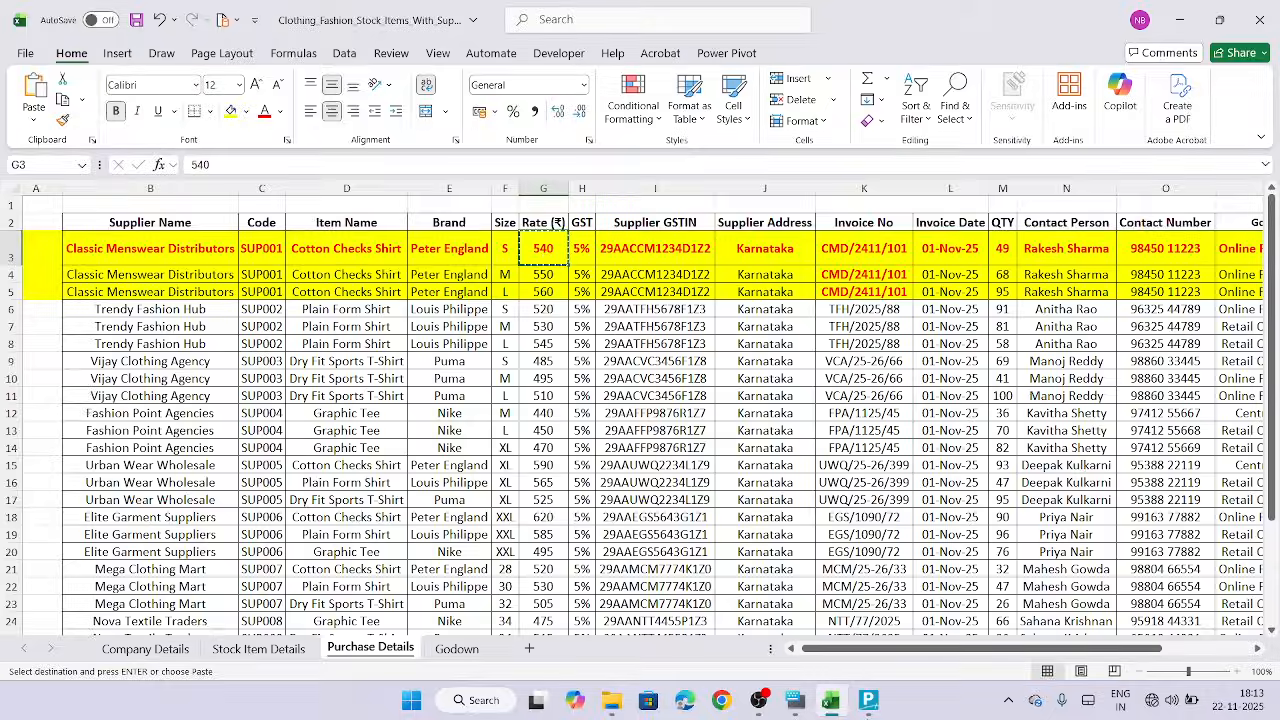
left_click(868, 700)
key("ctrl+alt+v")
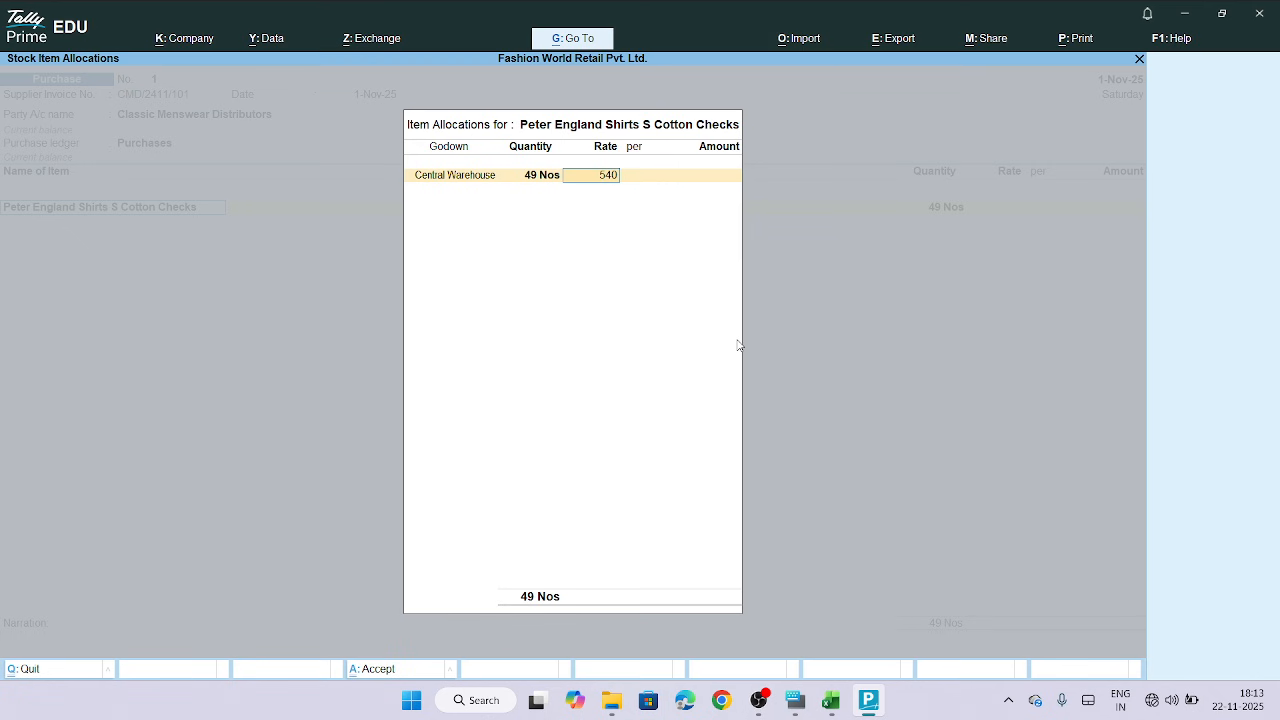
key("Return")
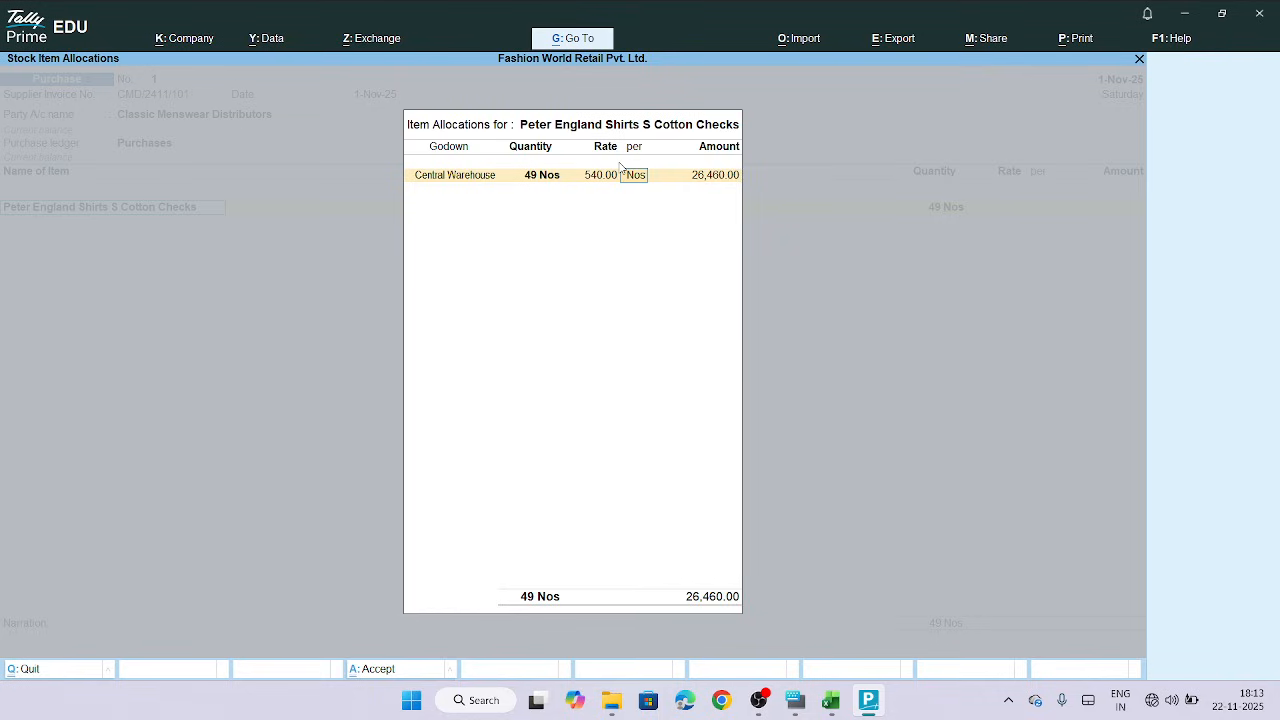
Accept the first item's allocation and the item line, moving on to a new item line
key("Return")
key("Return")
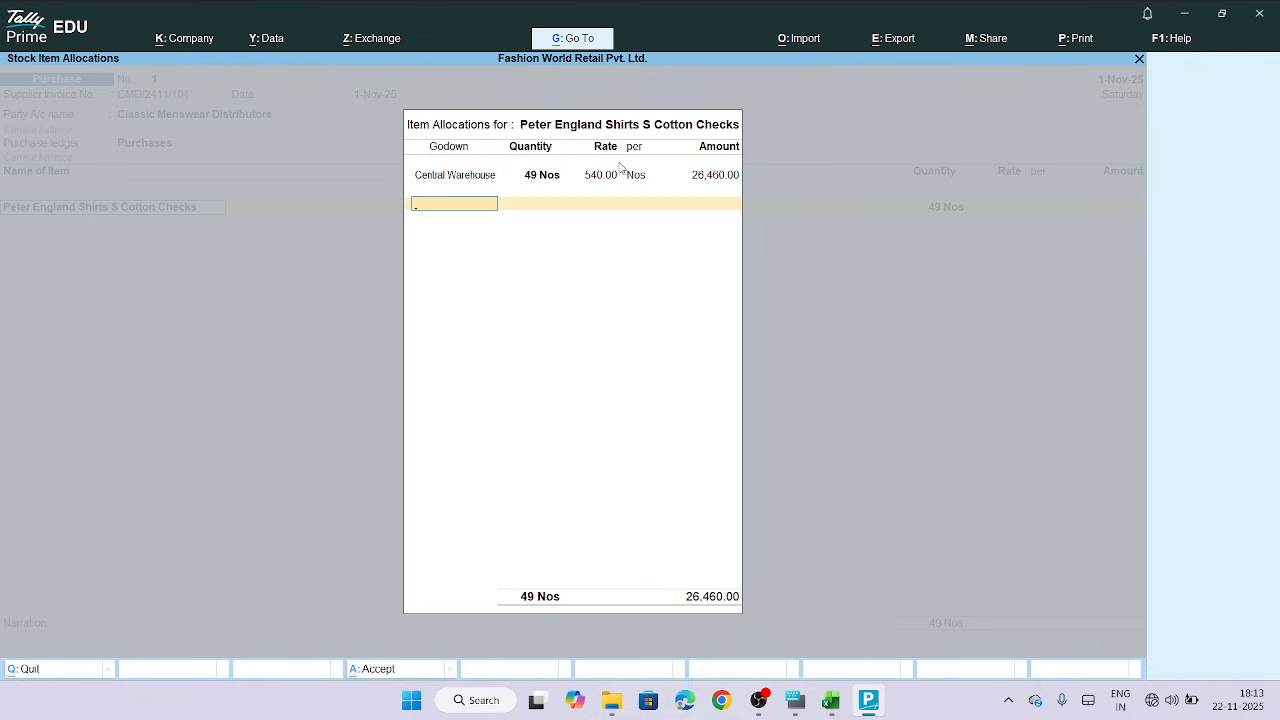
key("Return")
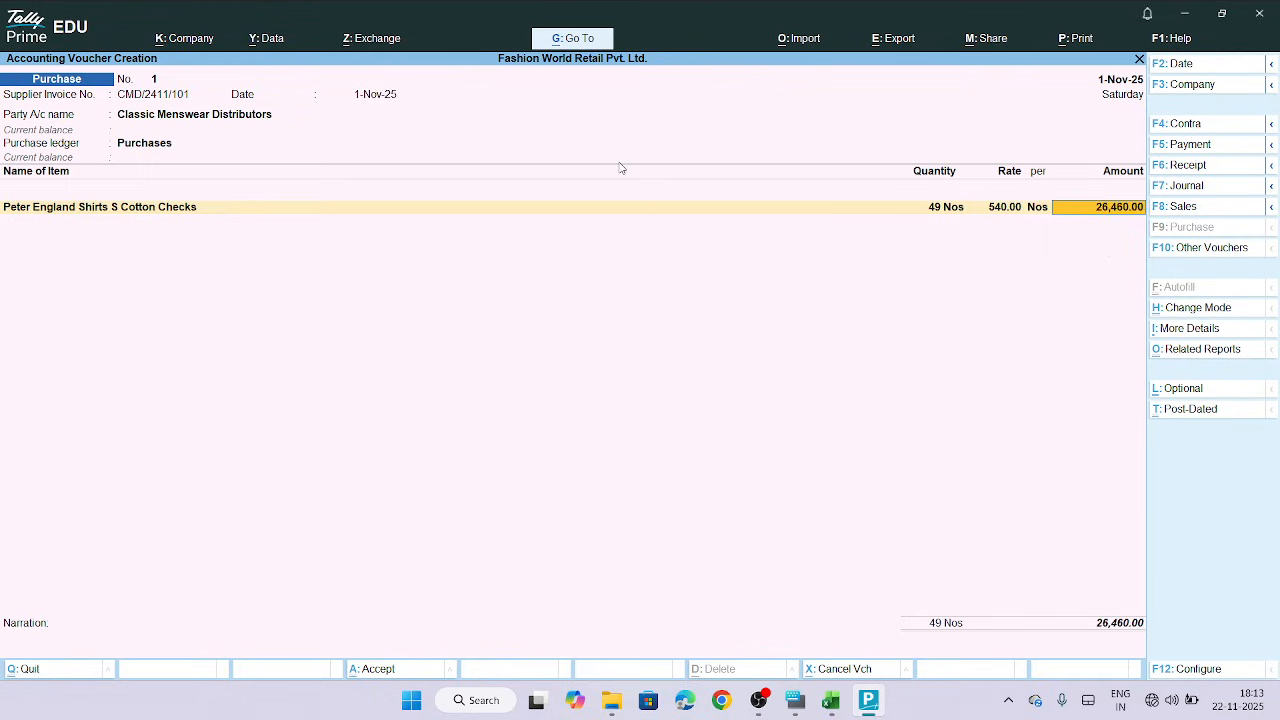
key("Return")
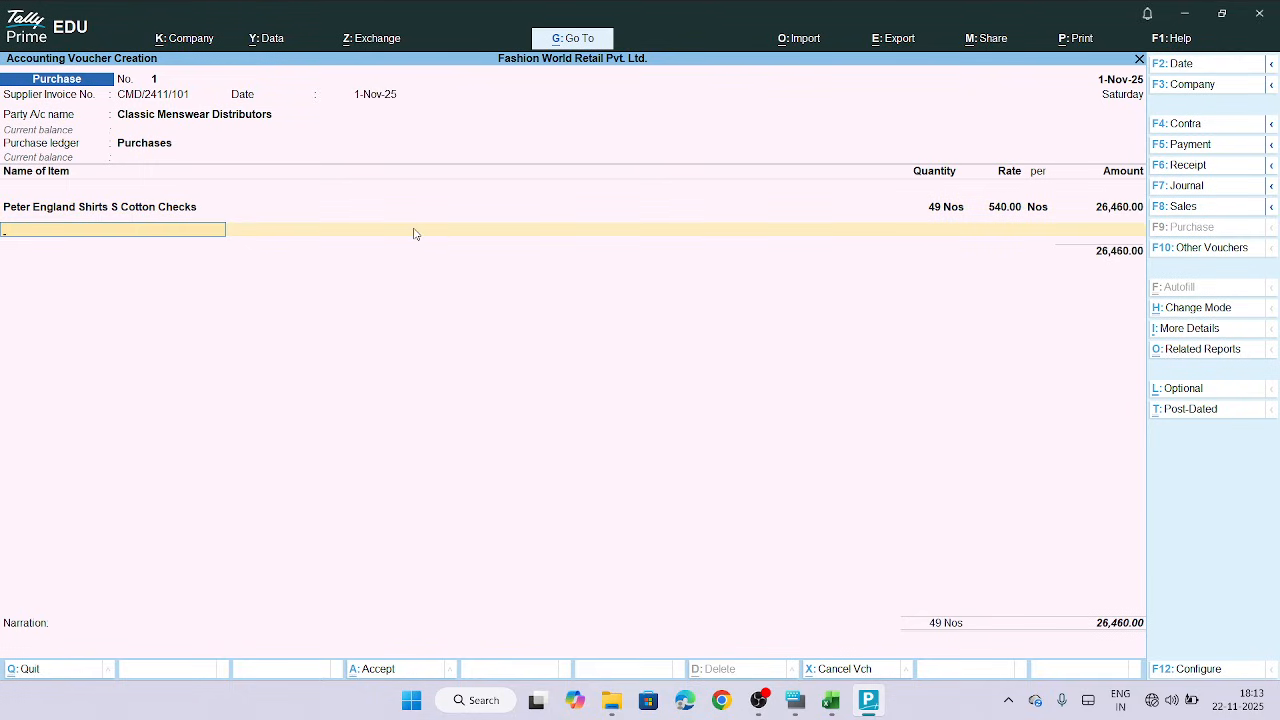
Review the first item's godown allocation and voucher line, returning to the empty item line
left_click(170, 98)
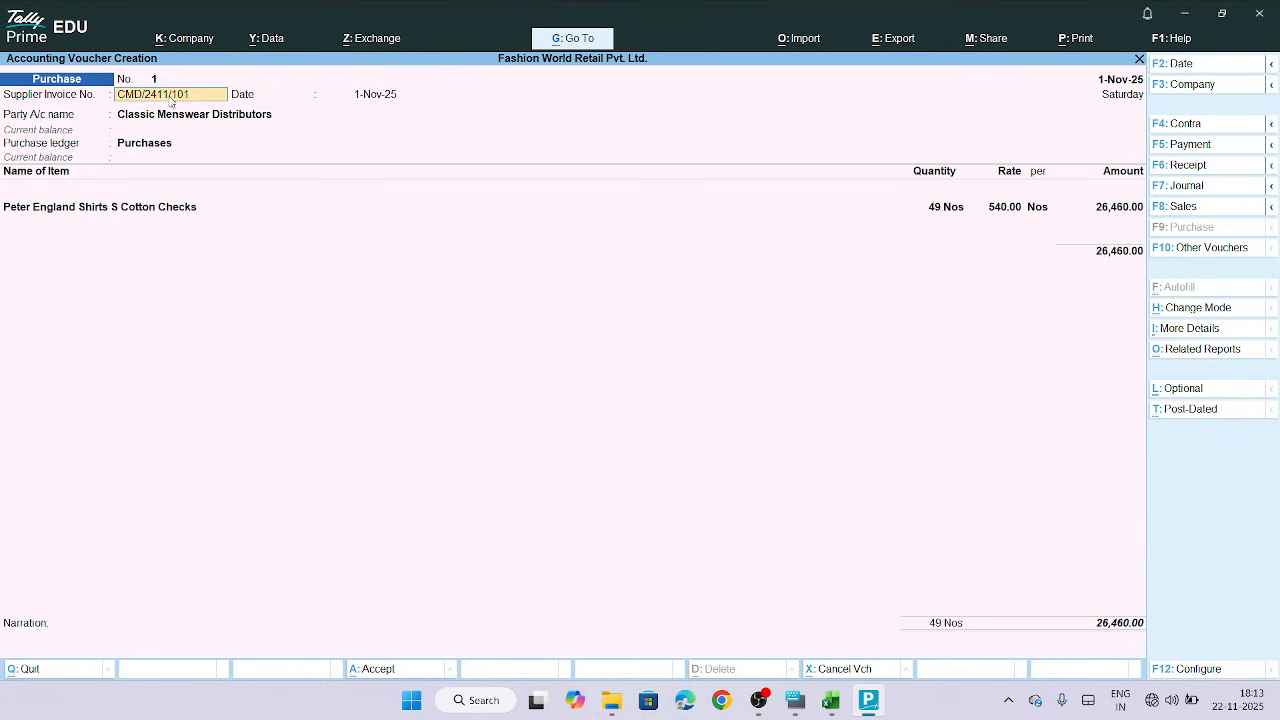
left_click(135, 207)
key("Return")
key("Return")
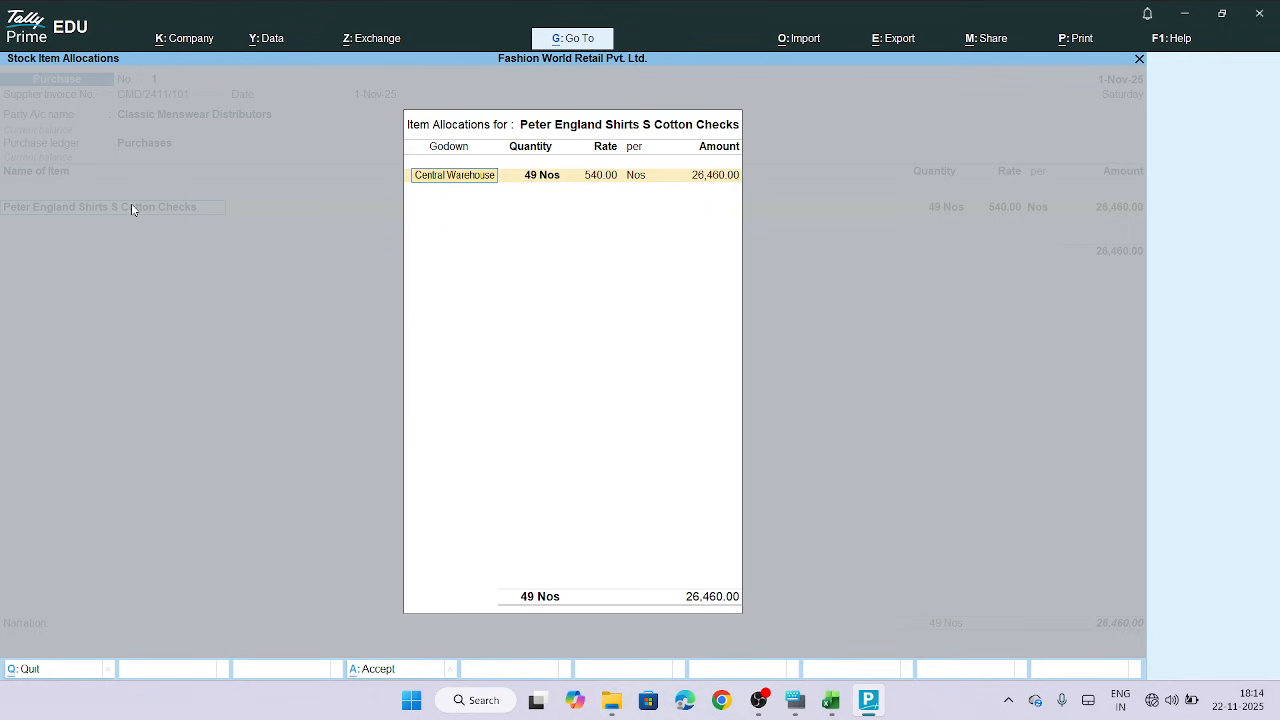
key("Return")
key("Return")
key("Return")
key("Return")
key("Return")
key("Return")
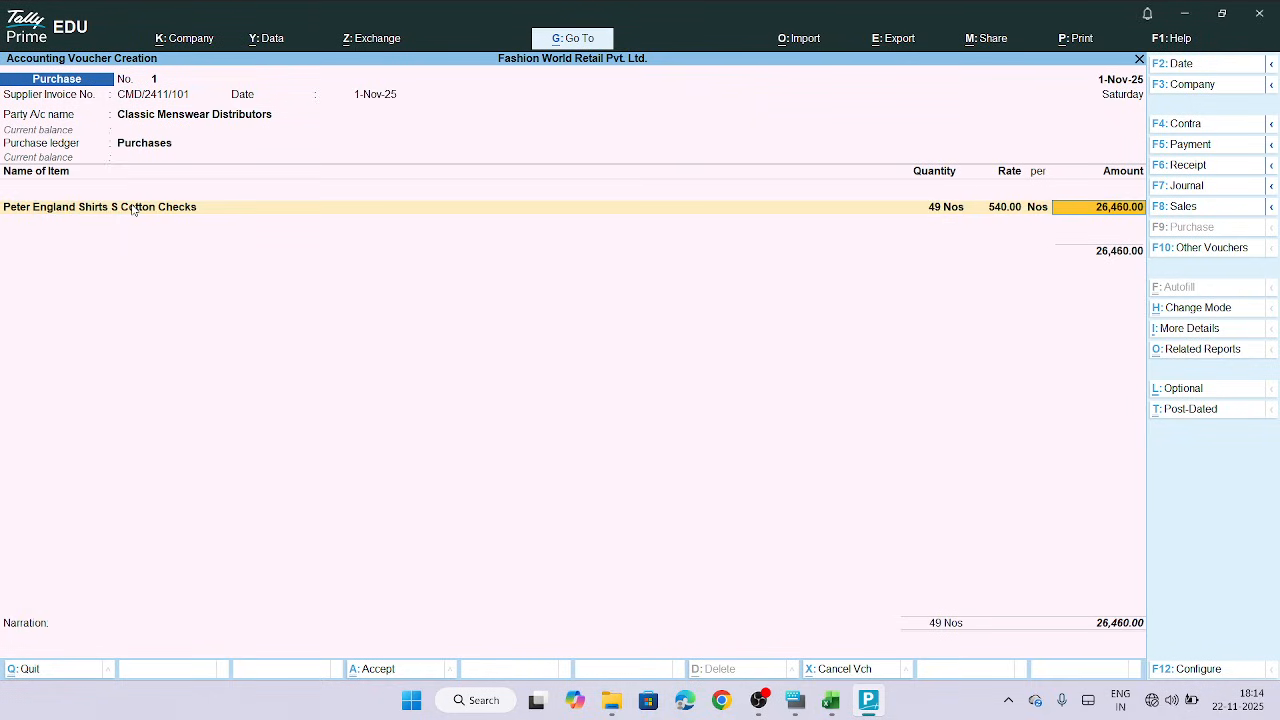
key("Return")
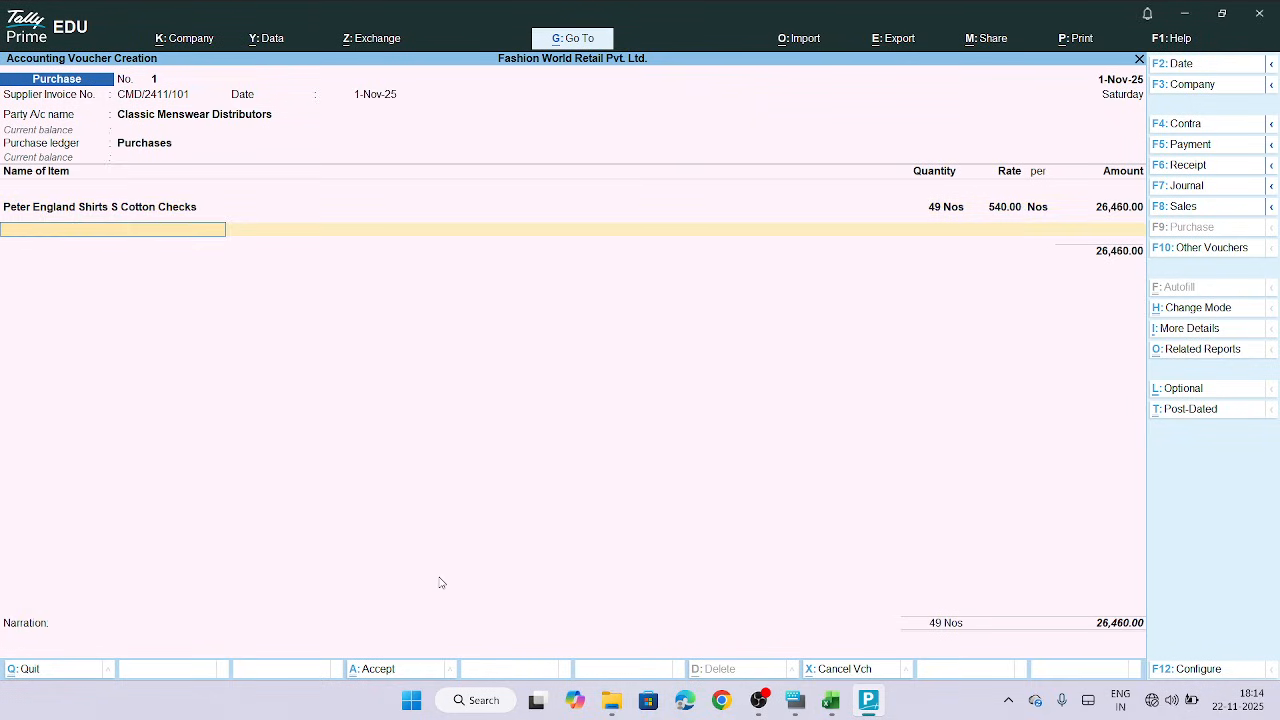
Copy the next item name, Peter England Shirts M Cotton Checks, from the Stock Item Details sheet
left_click(830, 700)
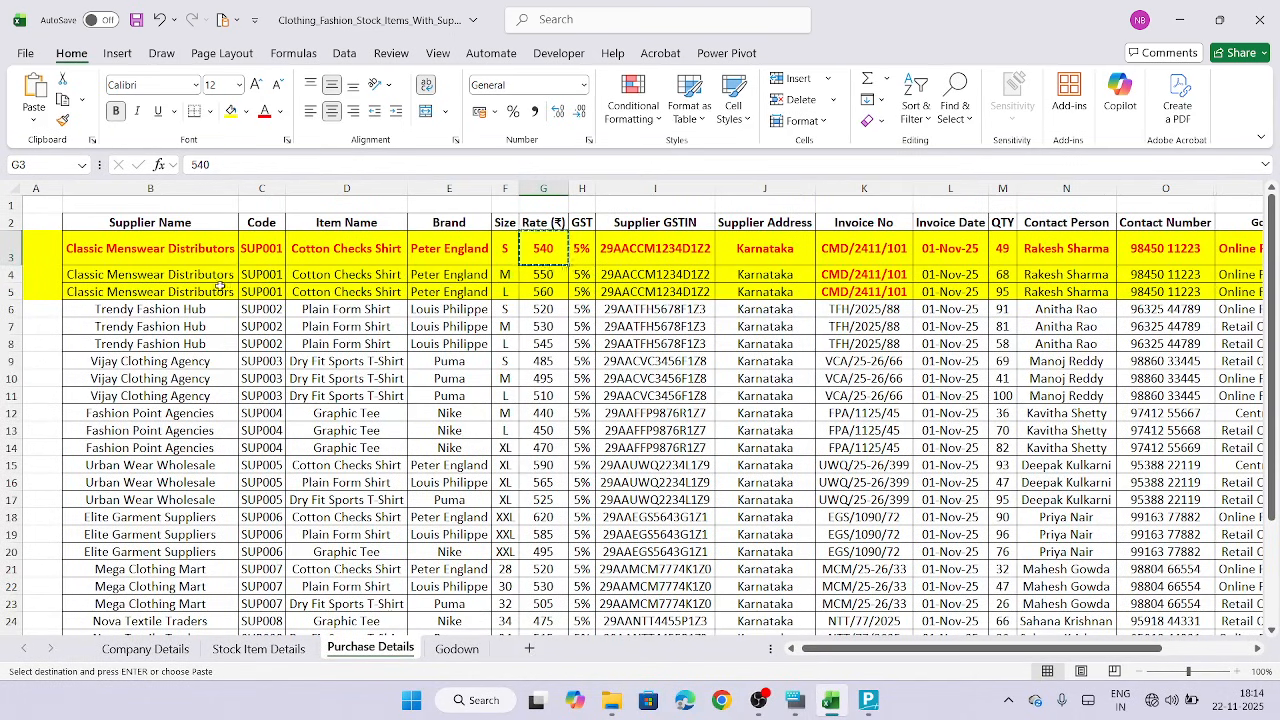
left_click(191, 275)
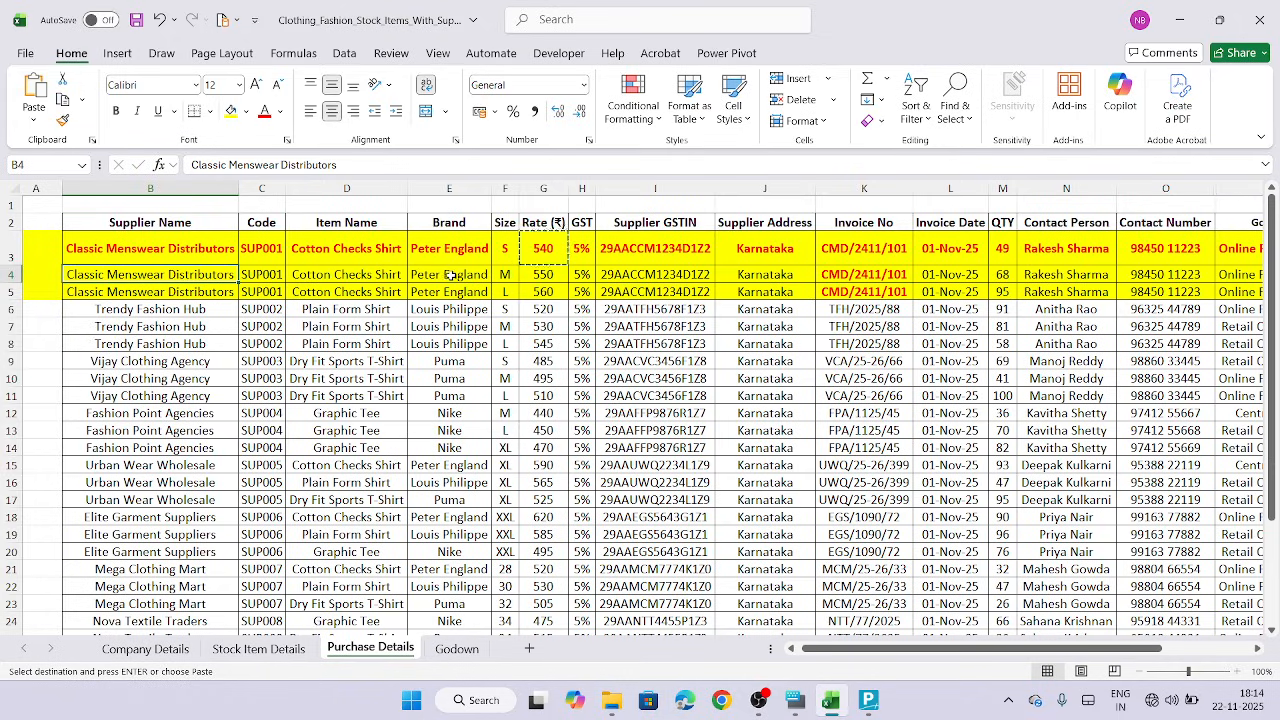
left_click(509, 276)
key("Right")
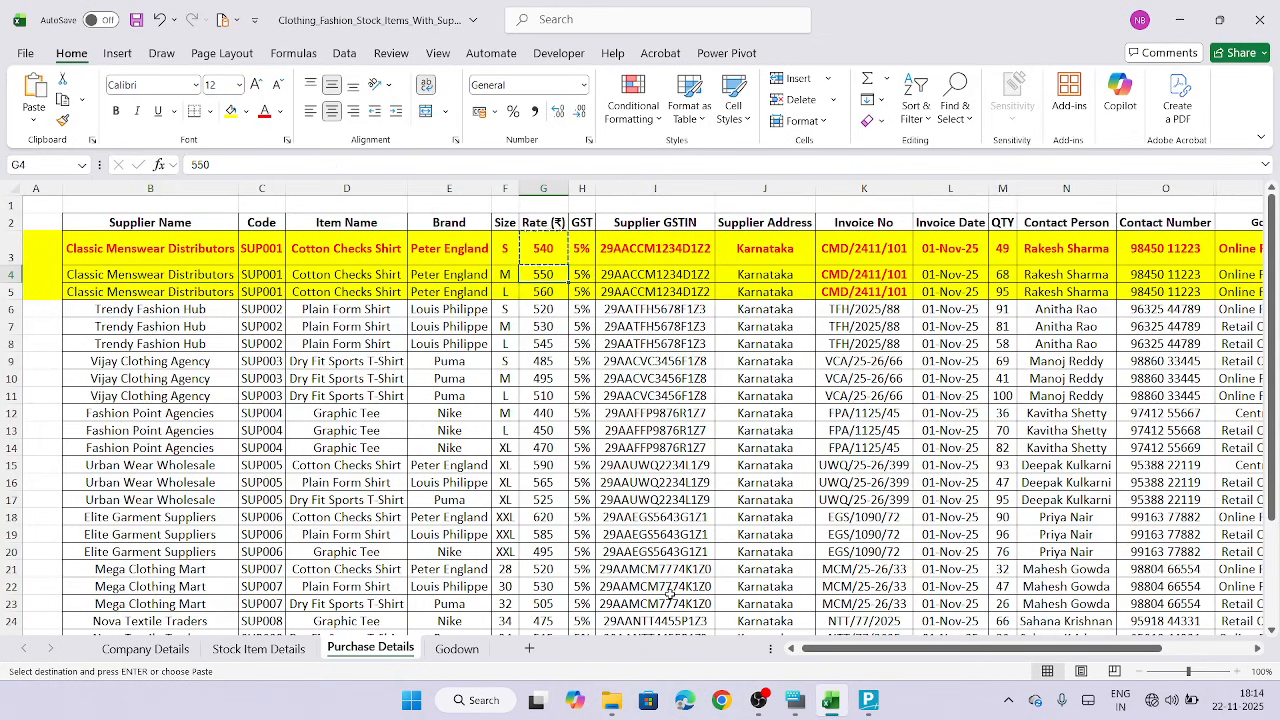
left_click(270, 648)
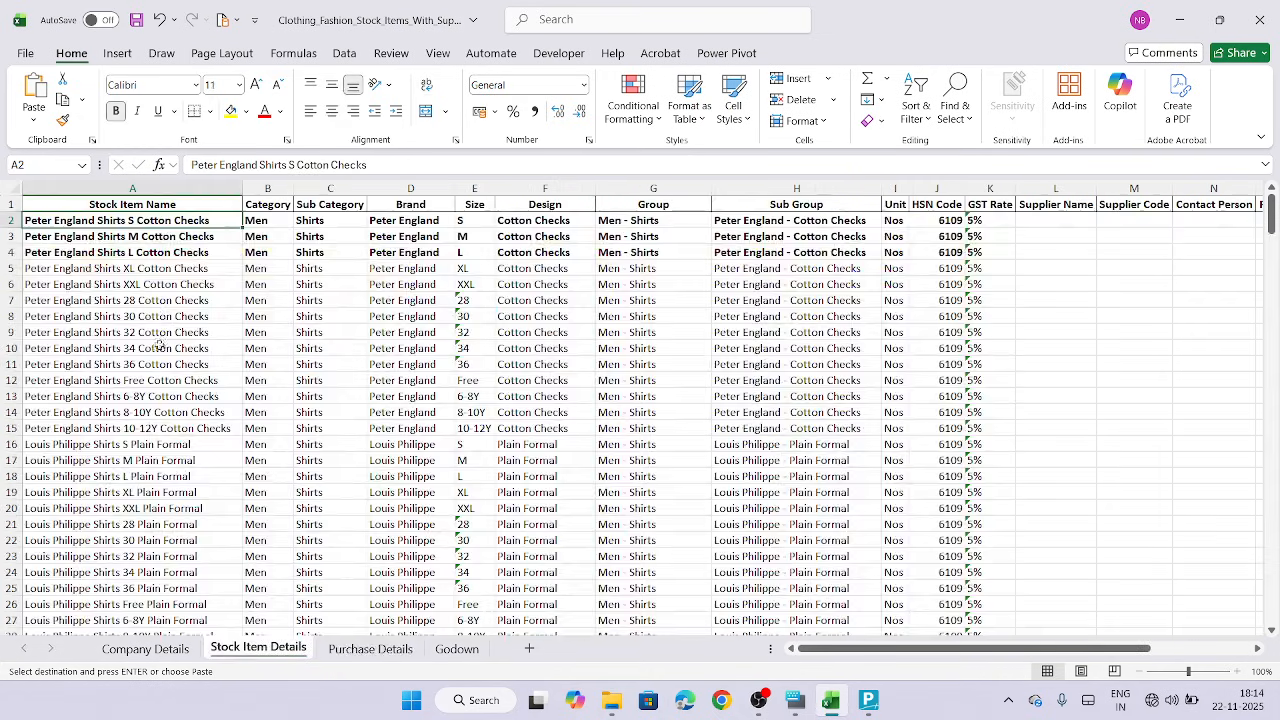
left_click(148, 240)
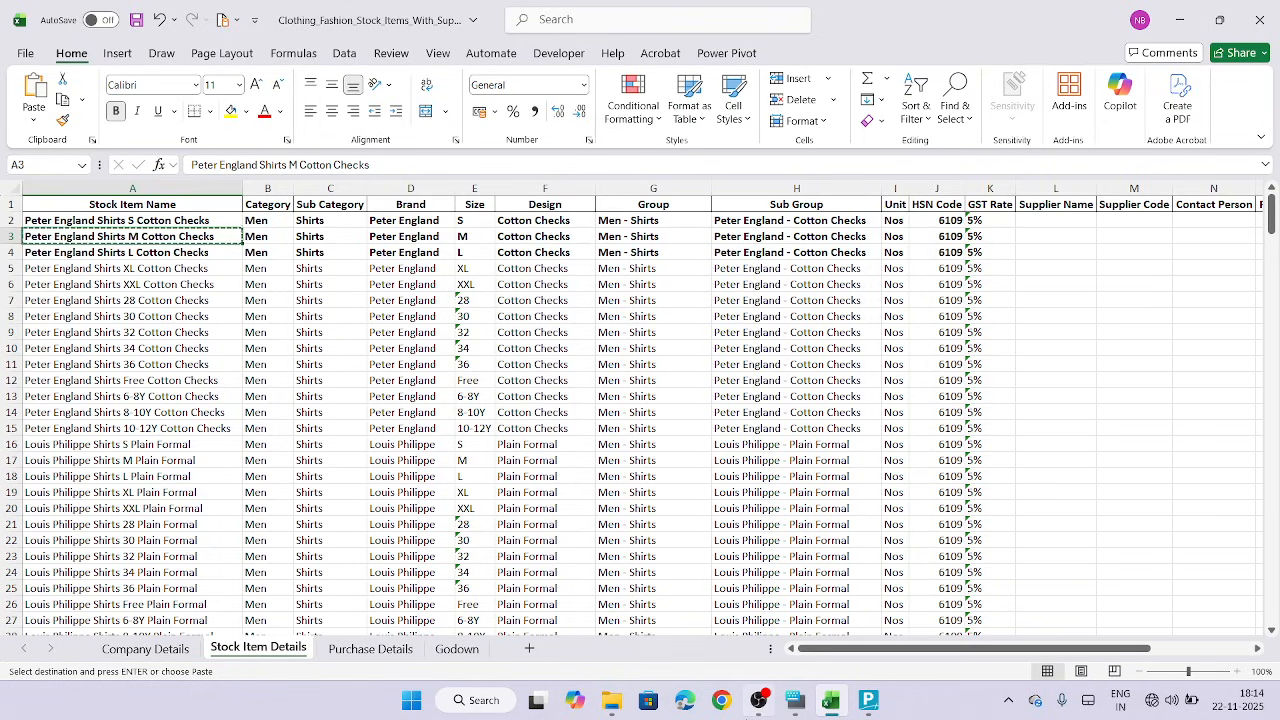
left_click(868, 700)
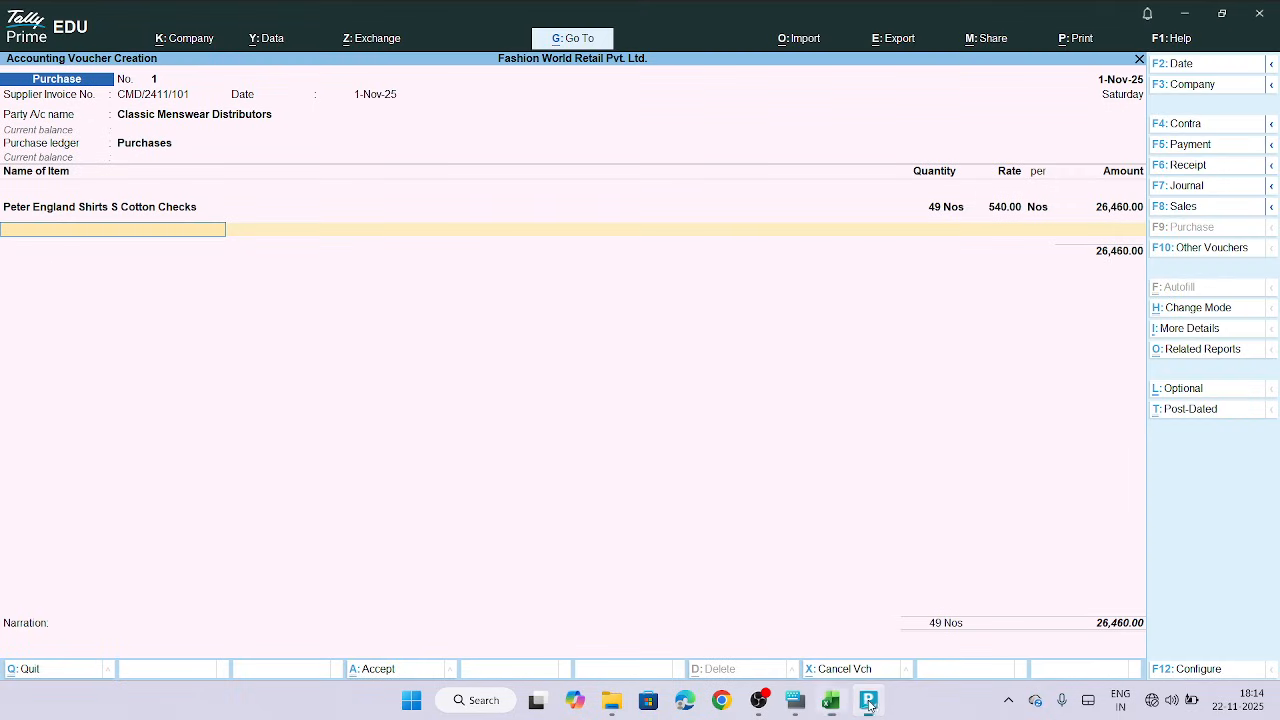
Create stock item Peter England Shirts M Cotton Checks under Peter England - Cotton Checks, category Shirts, units Nos
left_click(183, 226)
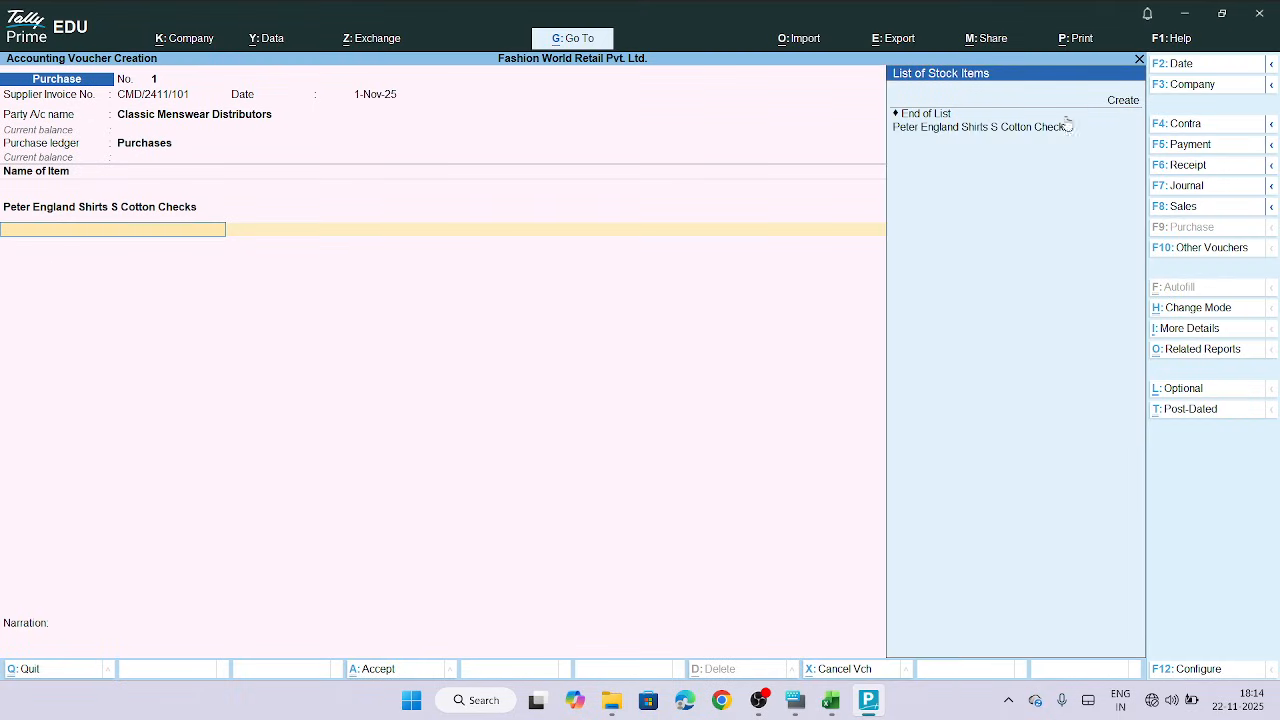
left_click(1121, 101)
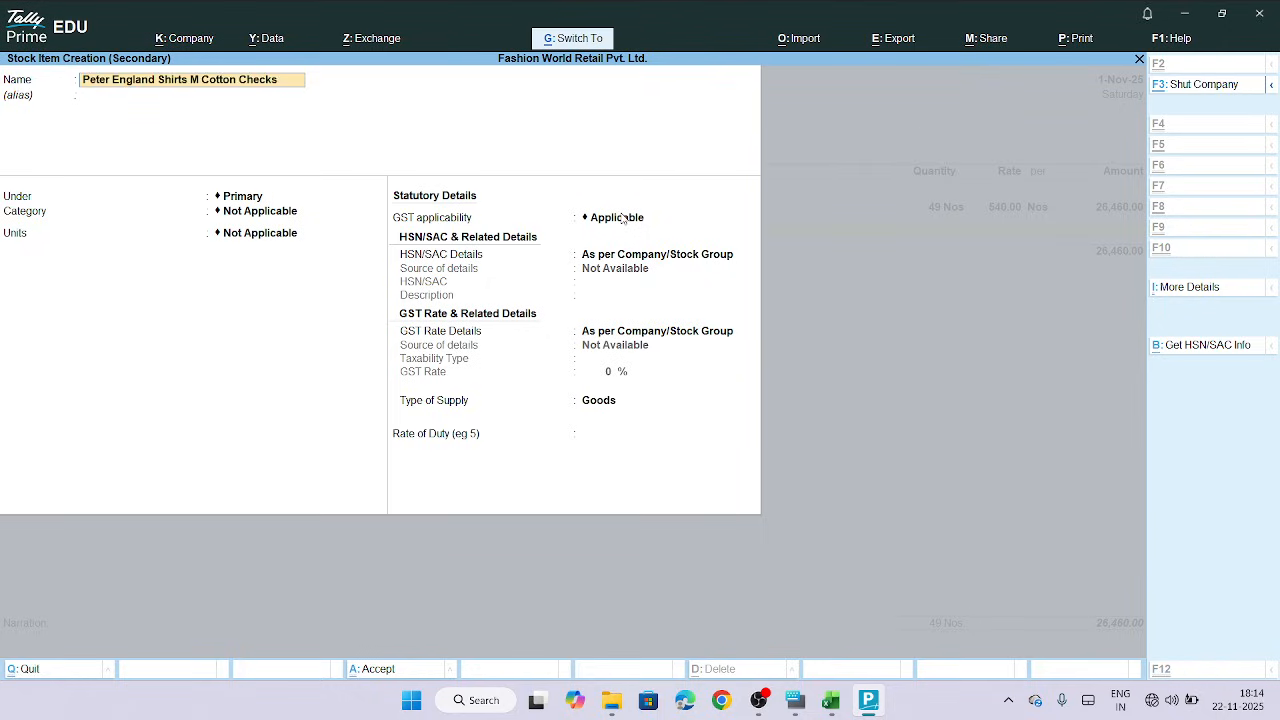
key("Return")
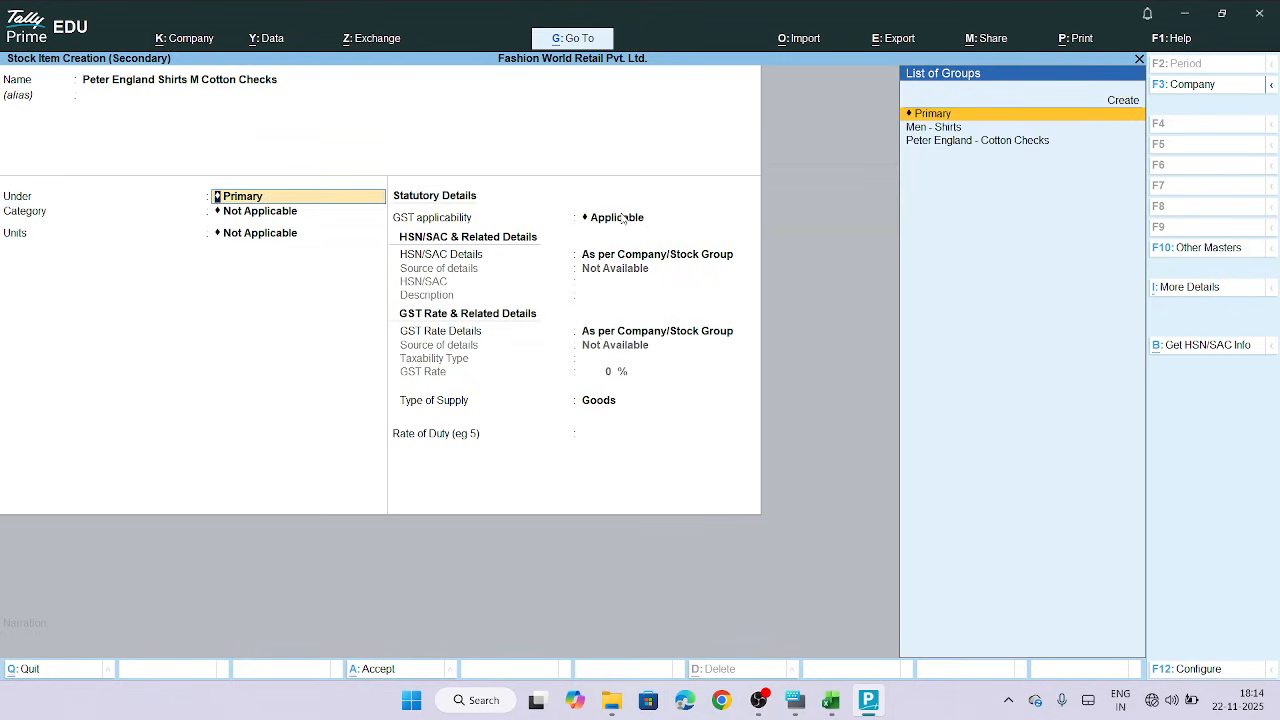
left_click(1004, 142)
left_click(1004, 142)
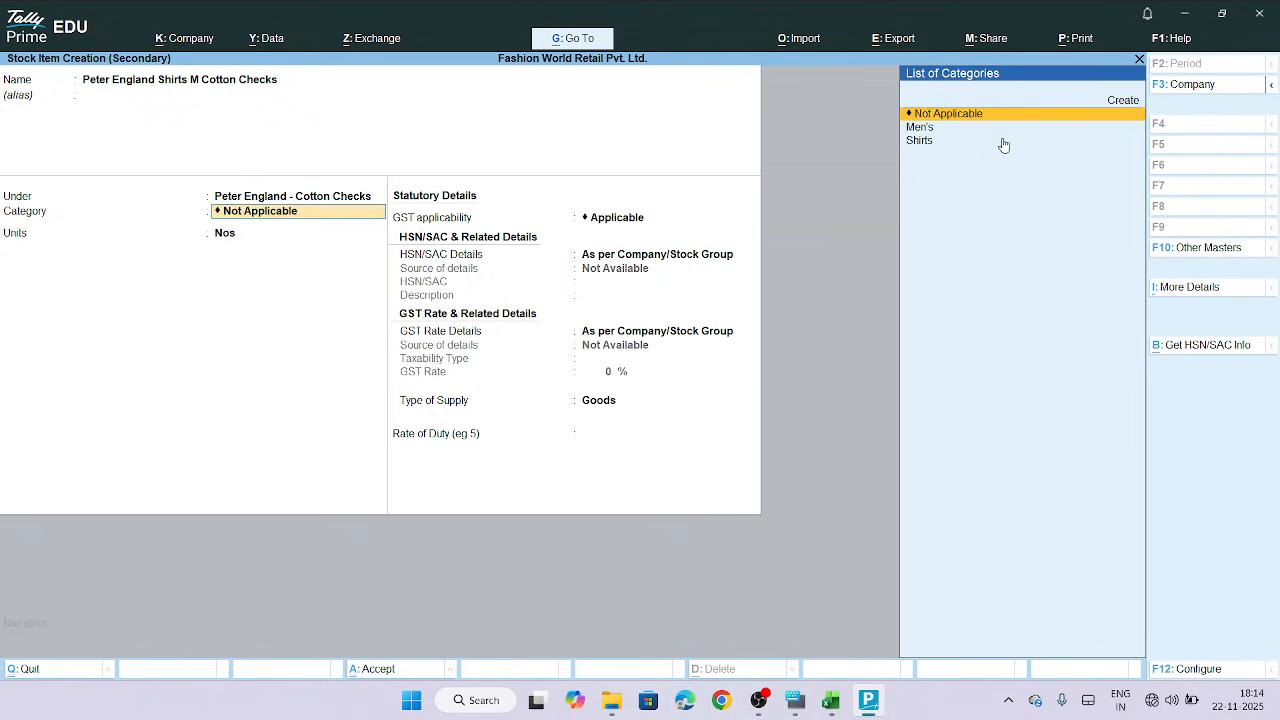
left_click(926, 141)
left_click(928, 145)
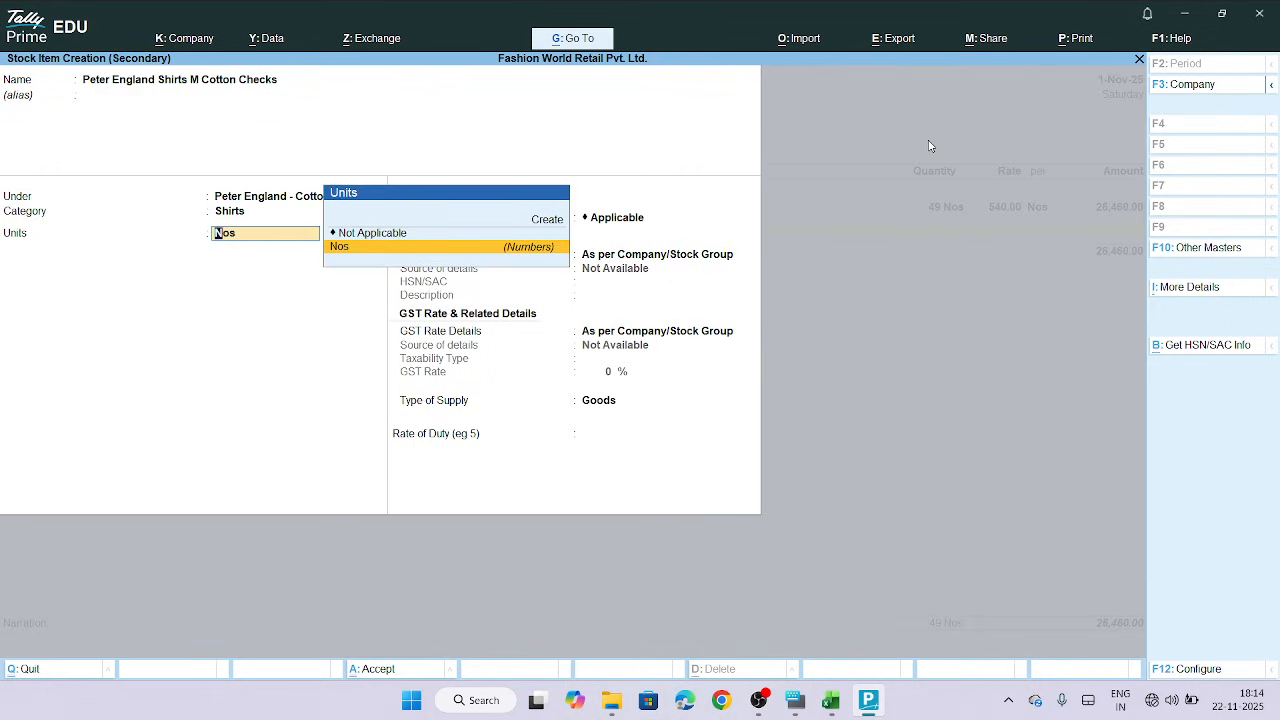
key("Return")
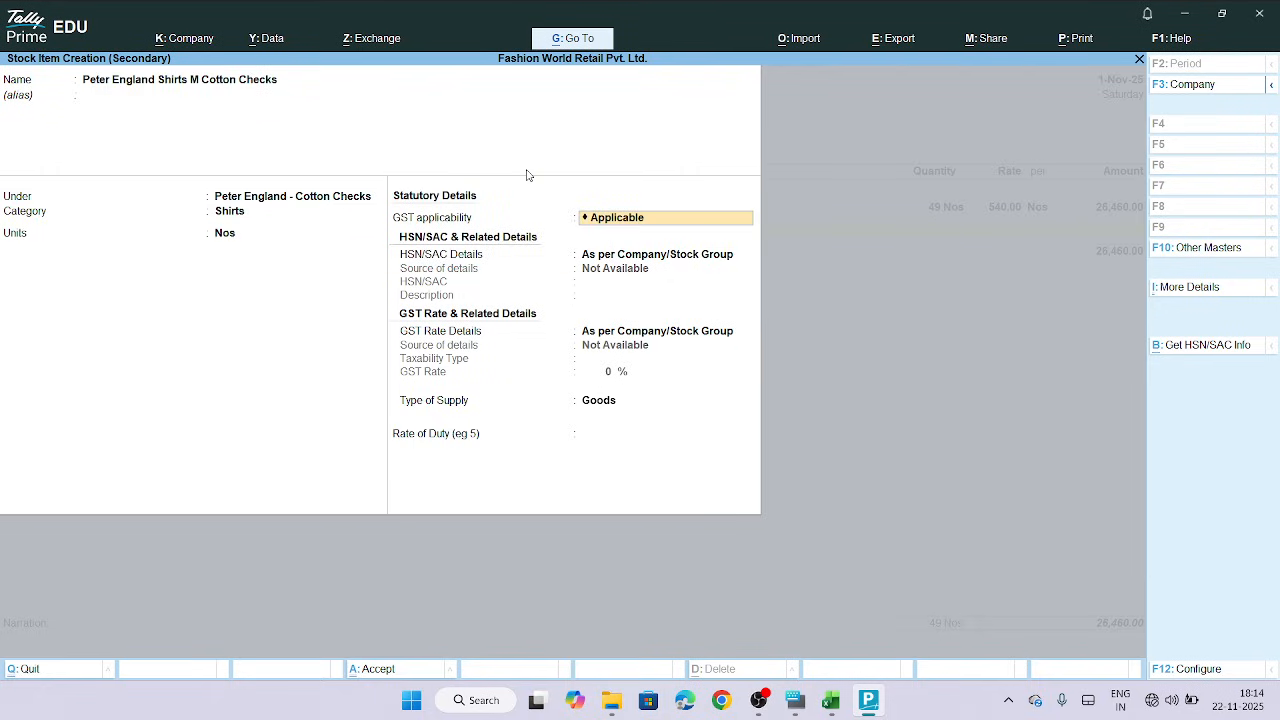
Specify HSN/SAC details here and paste HSN code 6109 copied from the sheet
key("Return")
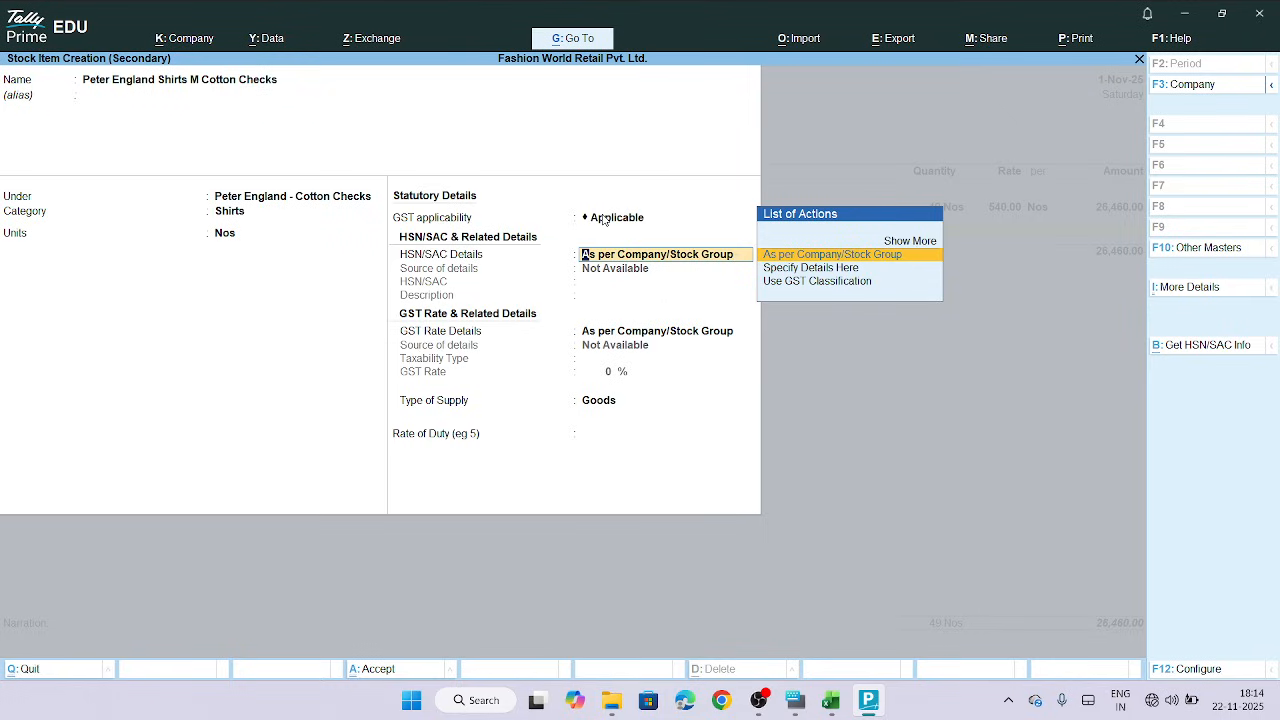
left_click(866, 270)
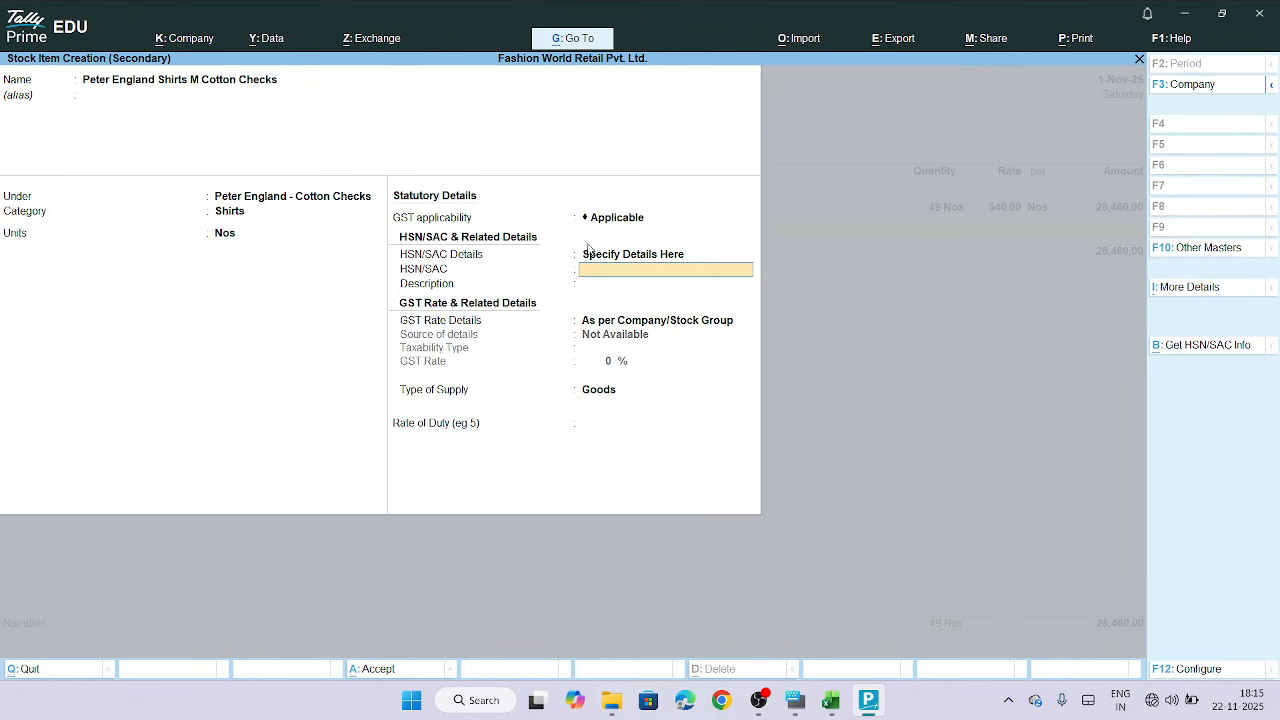
left_click(836, 705)
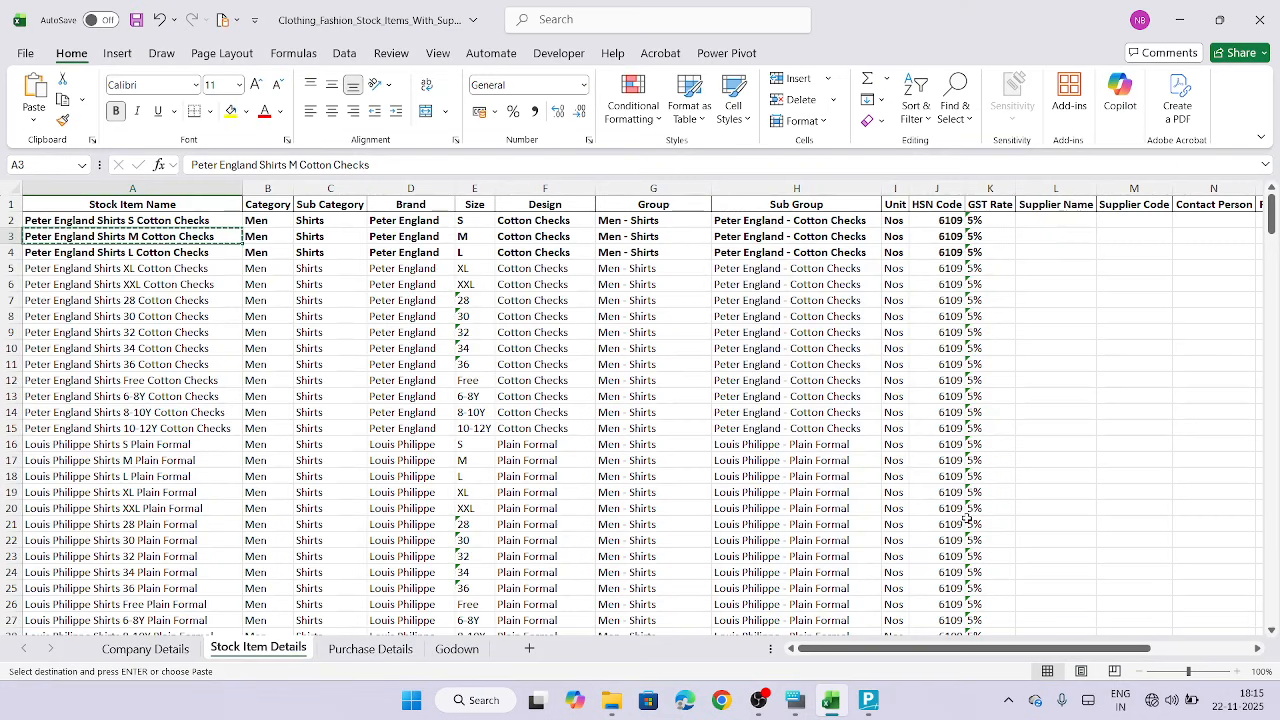
left_click(946, 225)
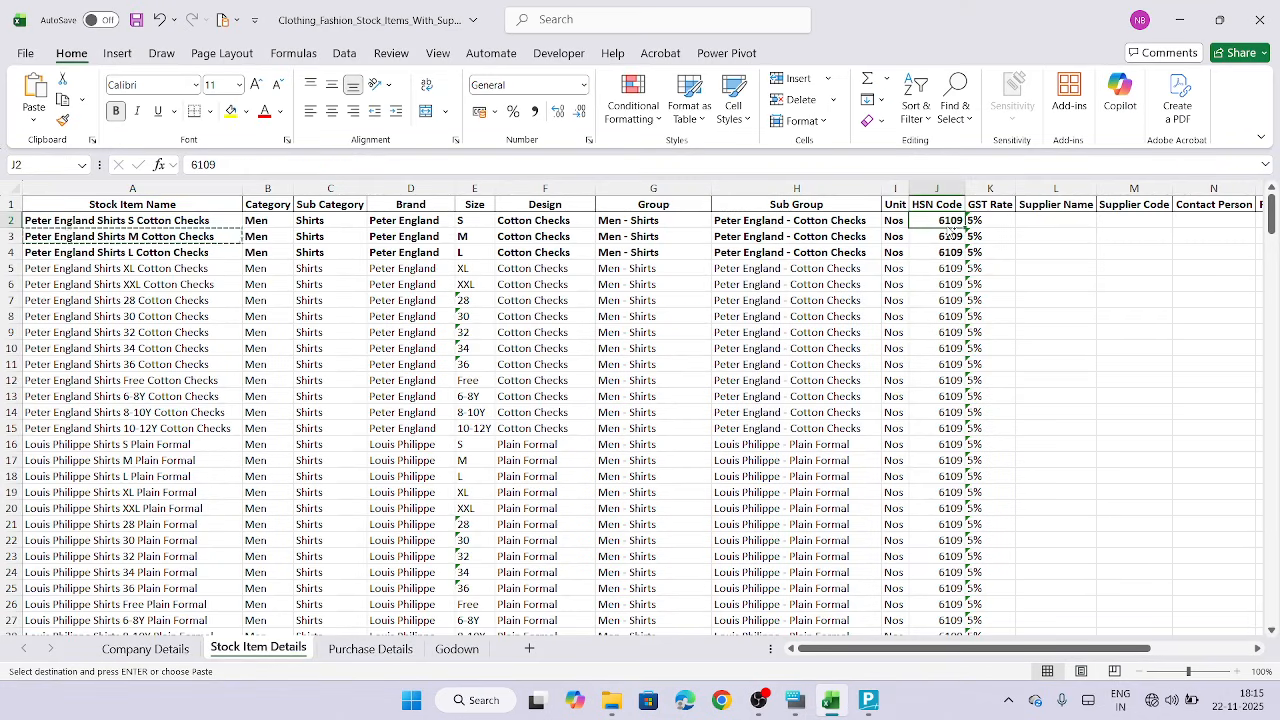
key("ctrl+c")
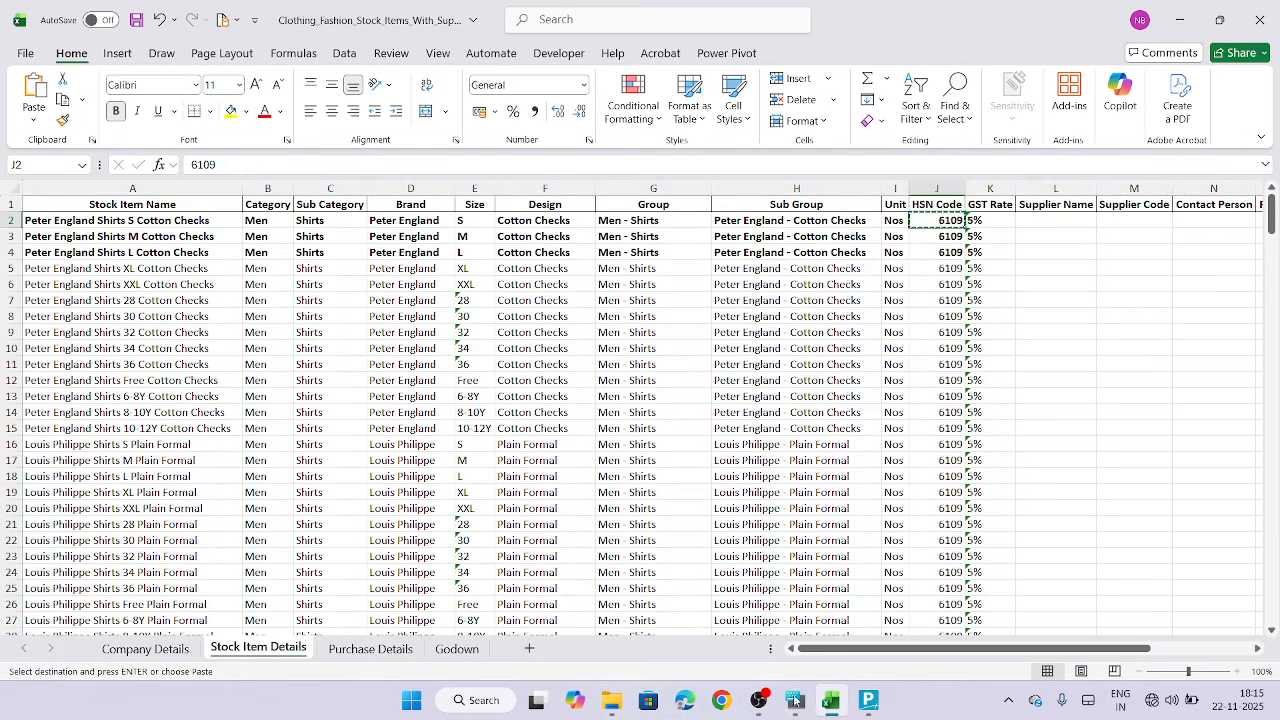
left_click(868, 701)
key("ctrl+alt+v")
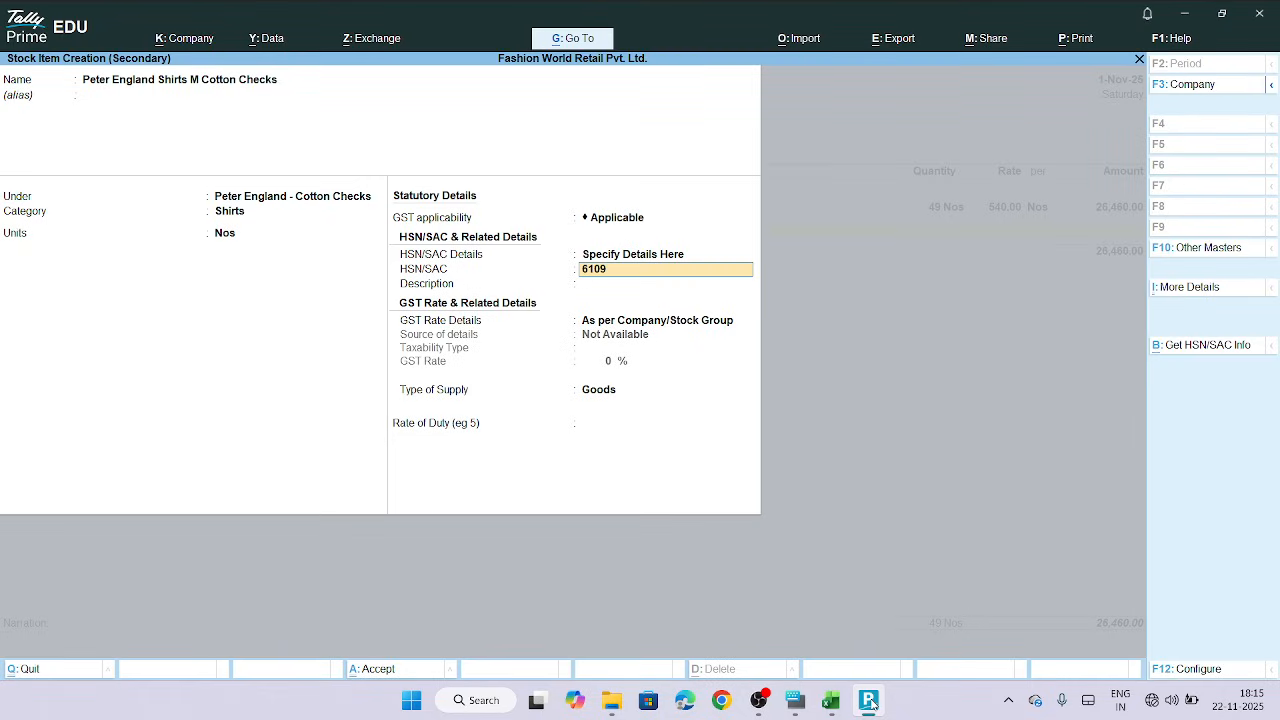
key("Return")
key("Return")
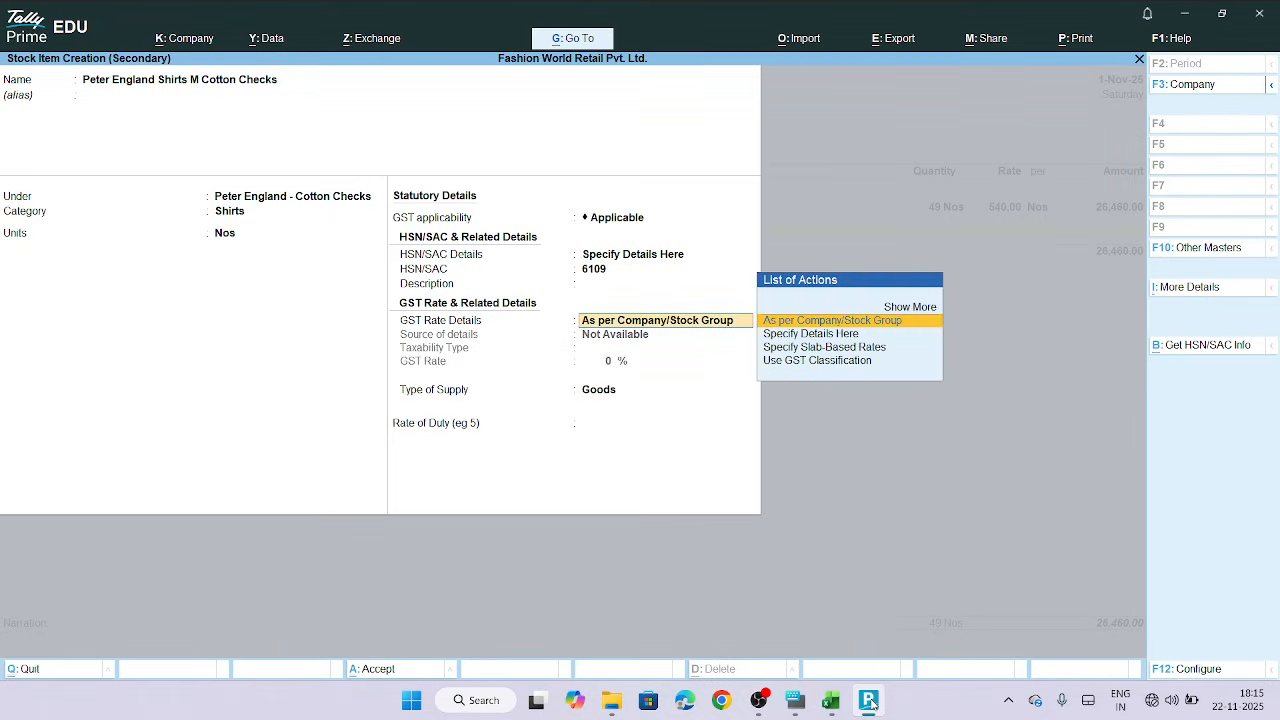
Specify GST rate details here as Taxable with a GST rate of 5%
left_click(799, 336)
key("Return")
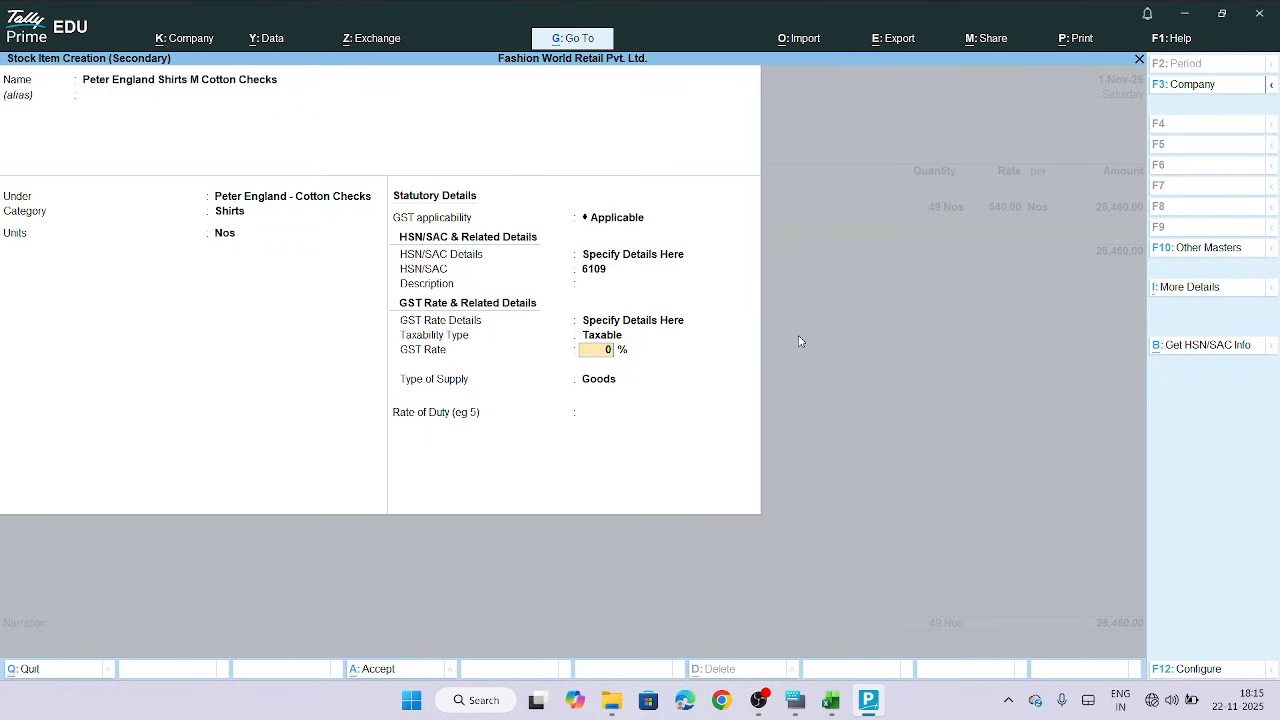
key("Return")
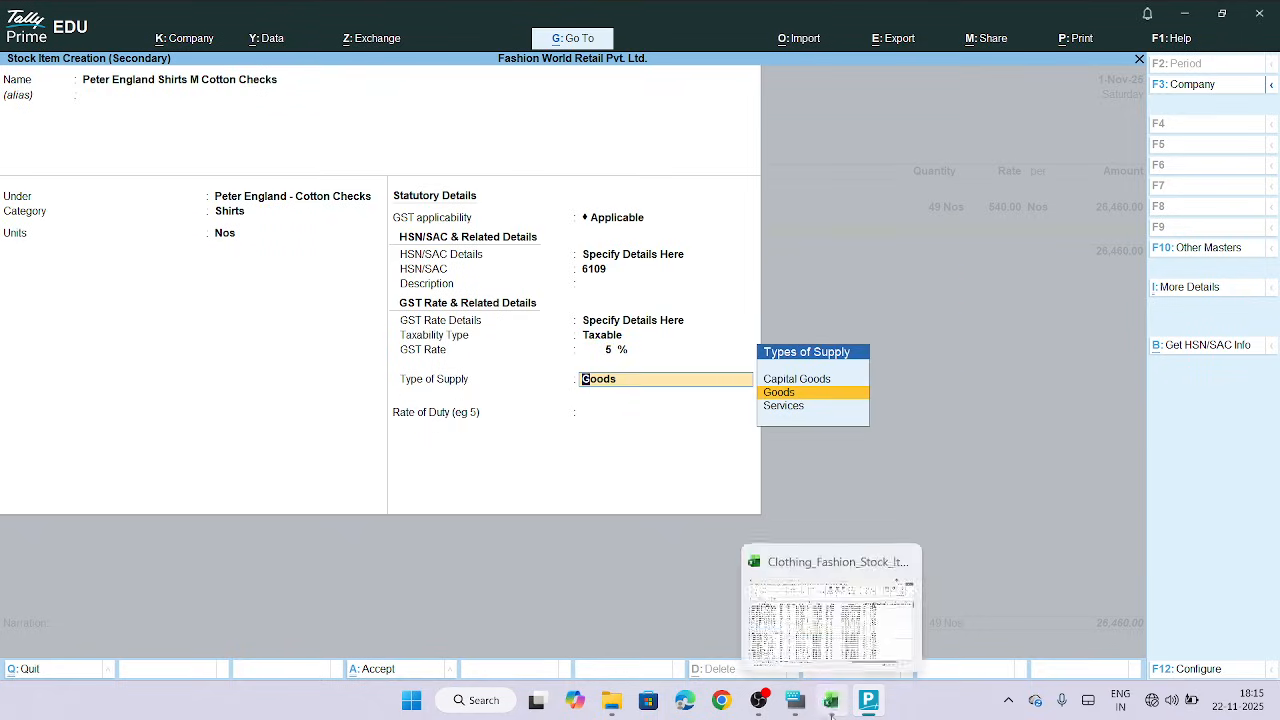
Set the type of supply to Goods and accept the new stock item
left_click(831, 703)
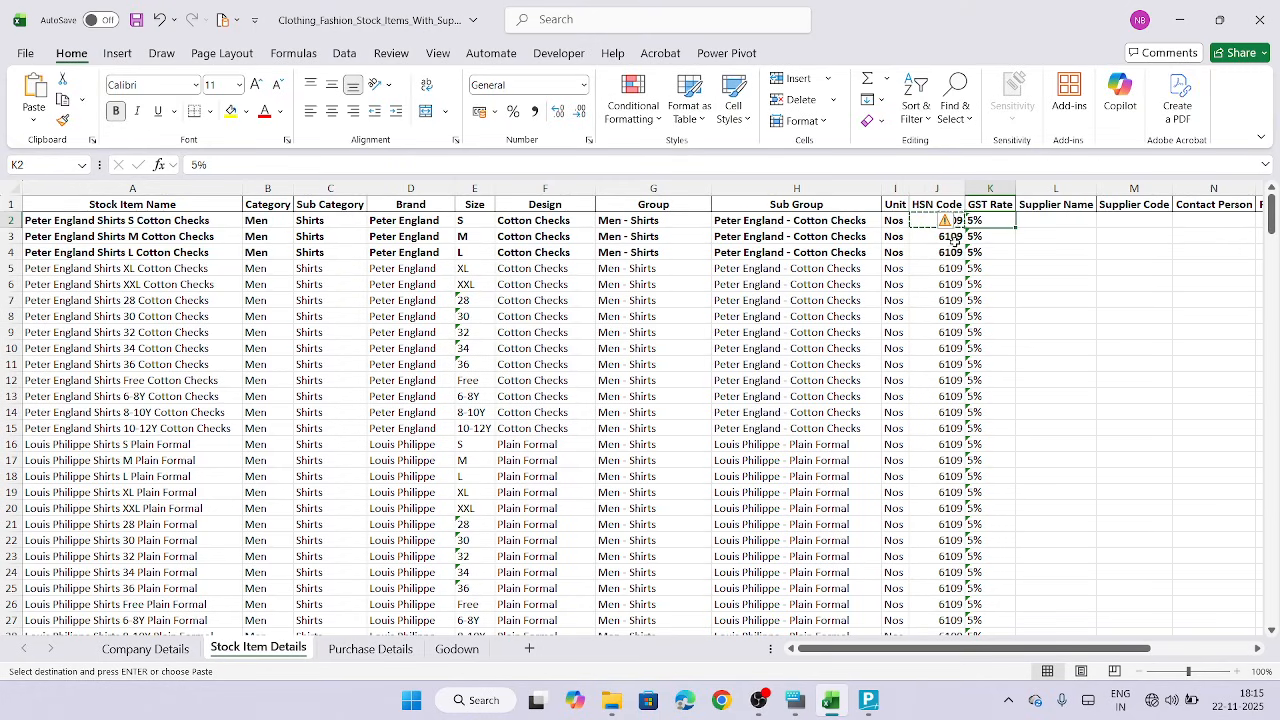
left_click(867, 704)
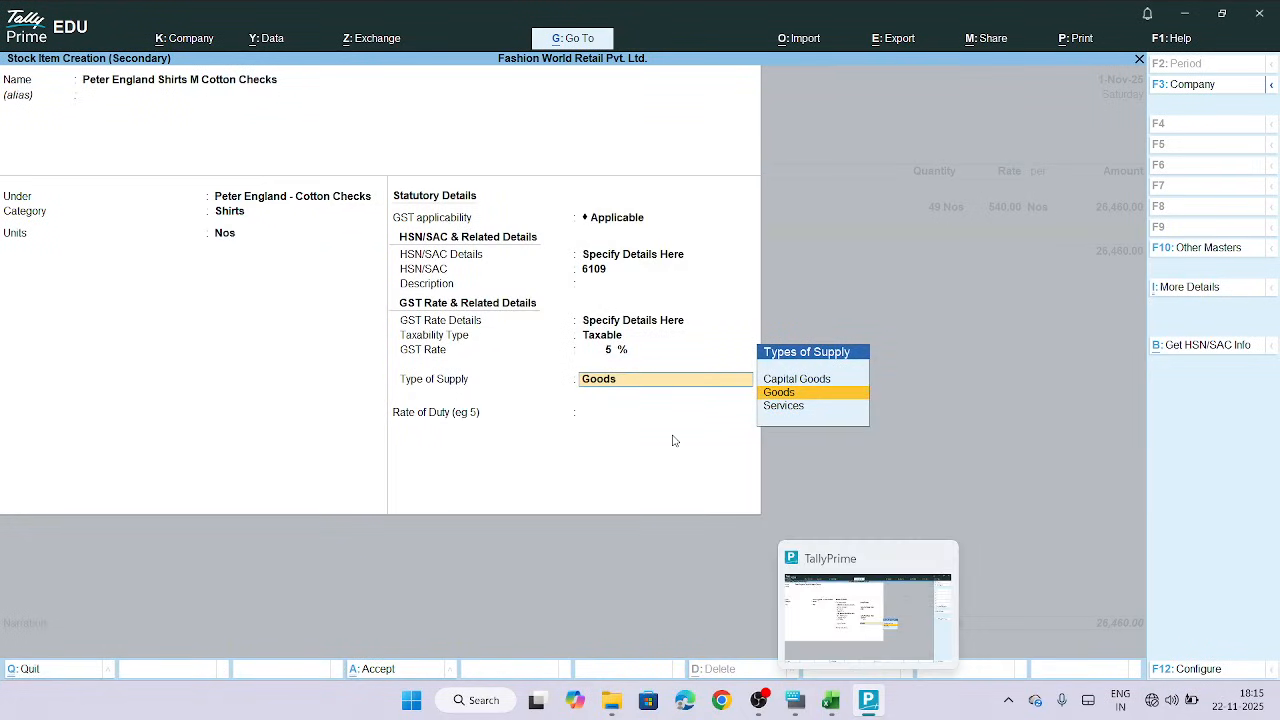
left_click(787, 393)
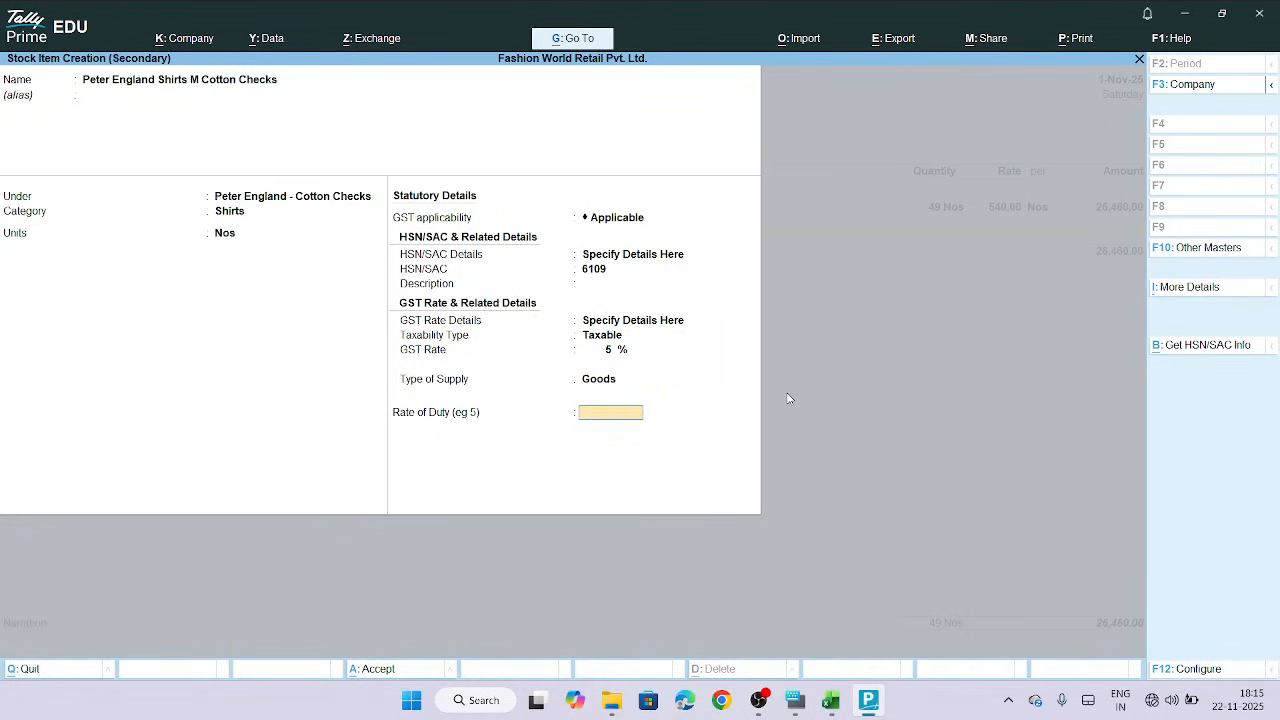
key("Return")
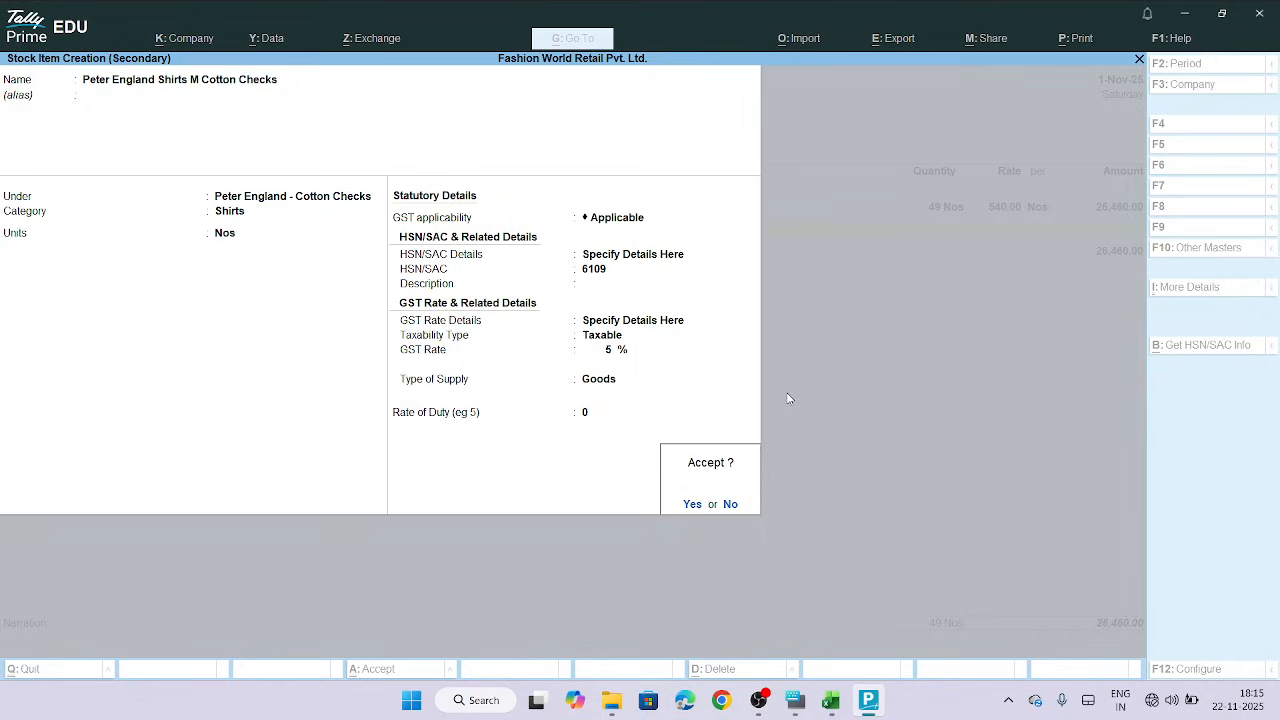
key("Return")
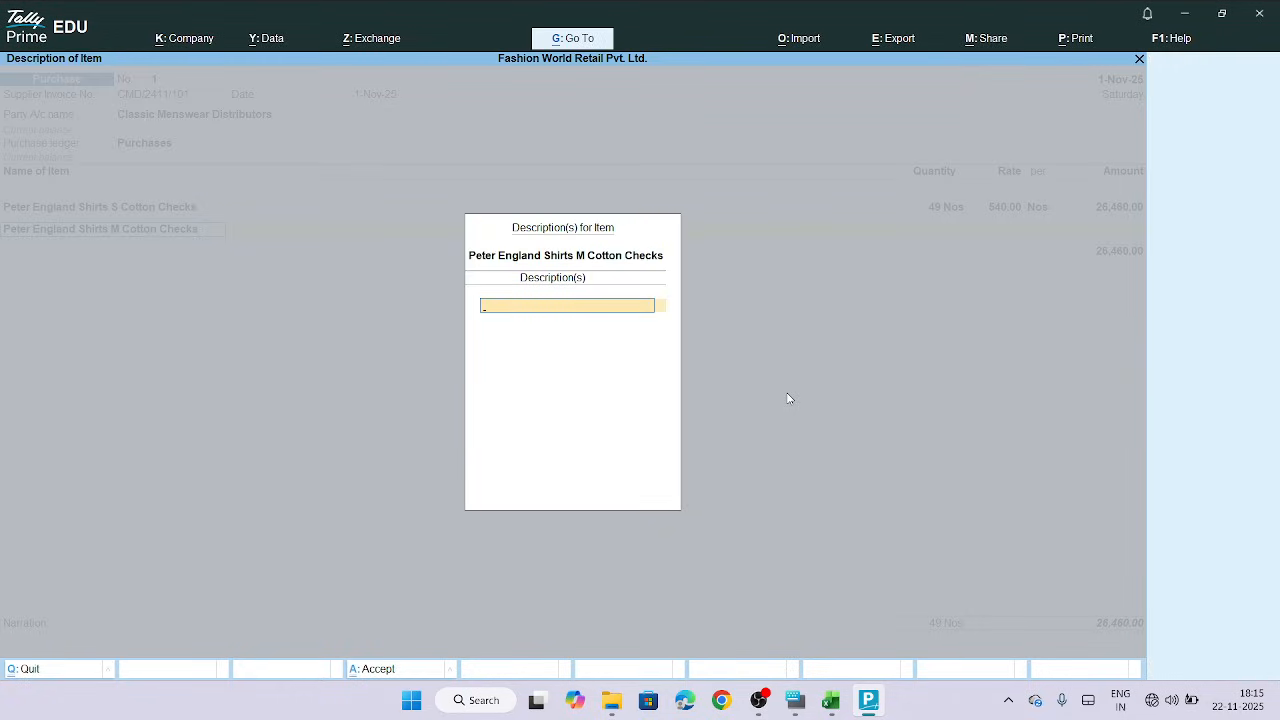
Skip the item description and allocate the M-size shirts to the Central Warehouse godown
key("Return")
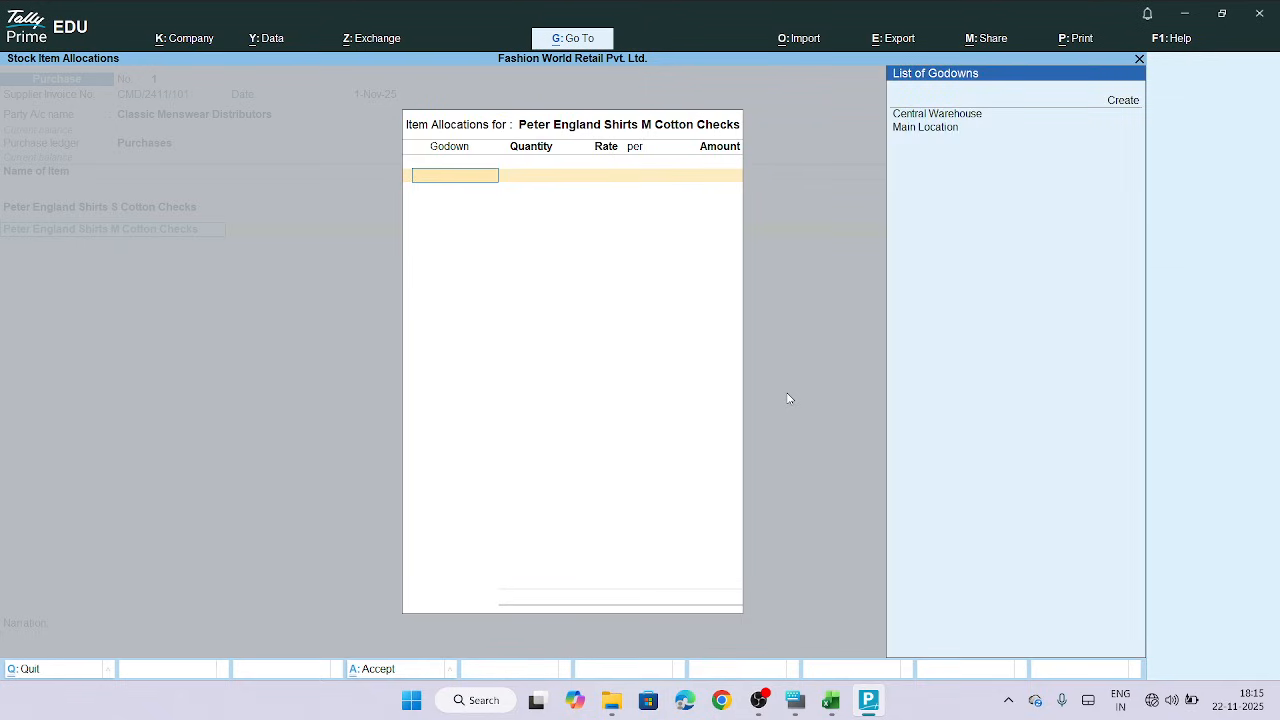
left_click(966, 117)
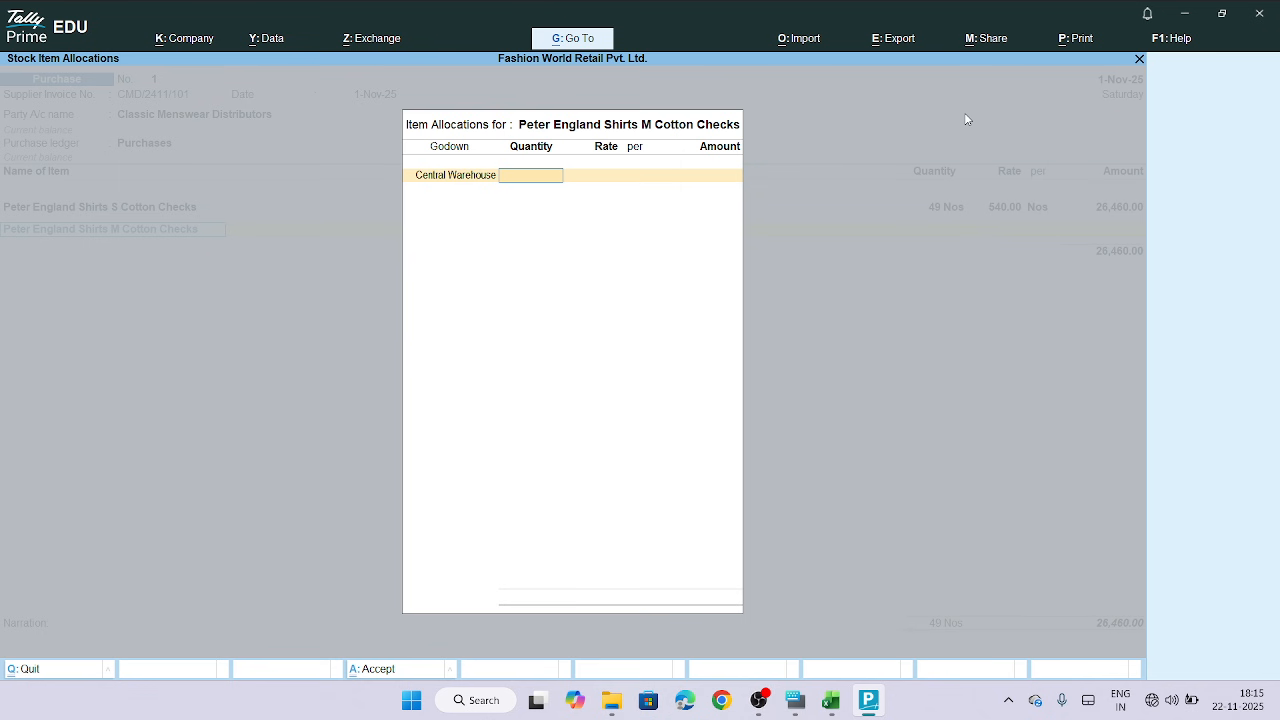
Mark the M-size quantity cell red and bold in the Purchase Details sheet, copy it, and enter 68 Nos as the godown quantity
left_click(831, 699)
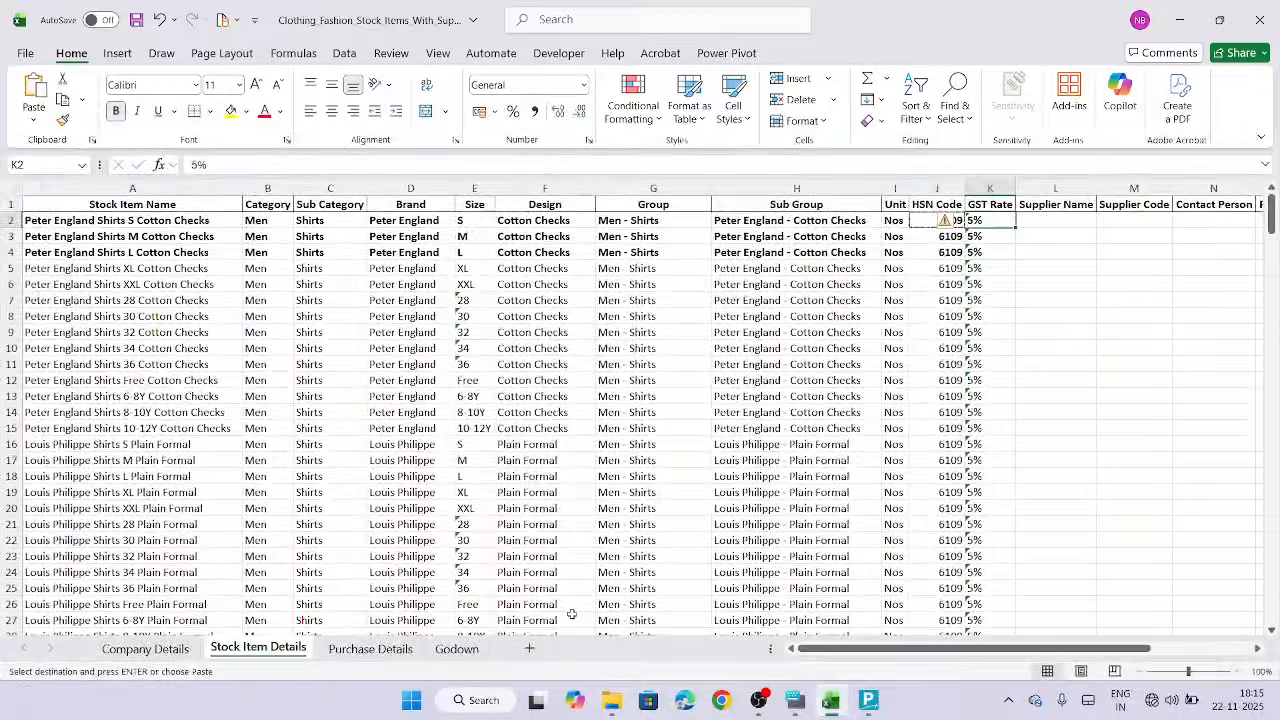
left_click(370, 648)
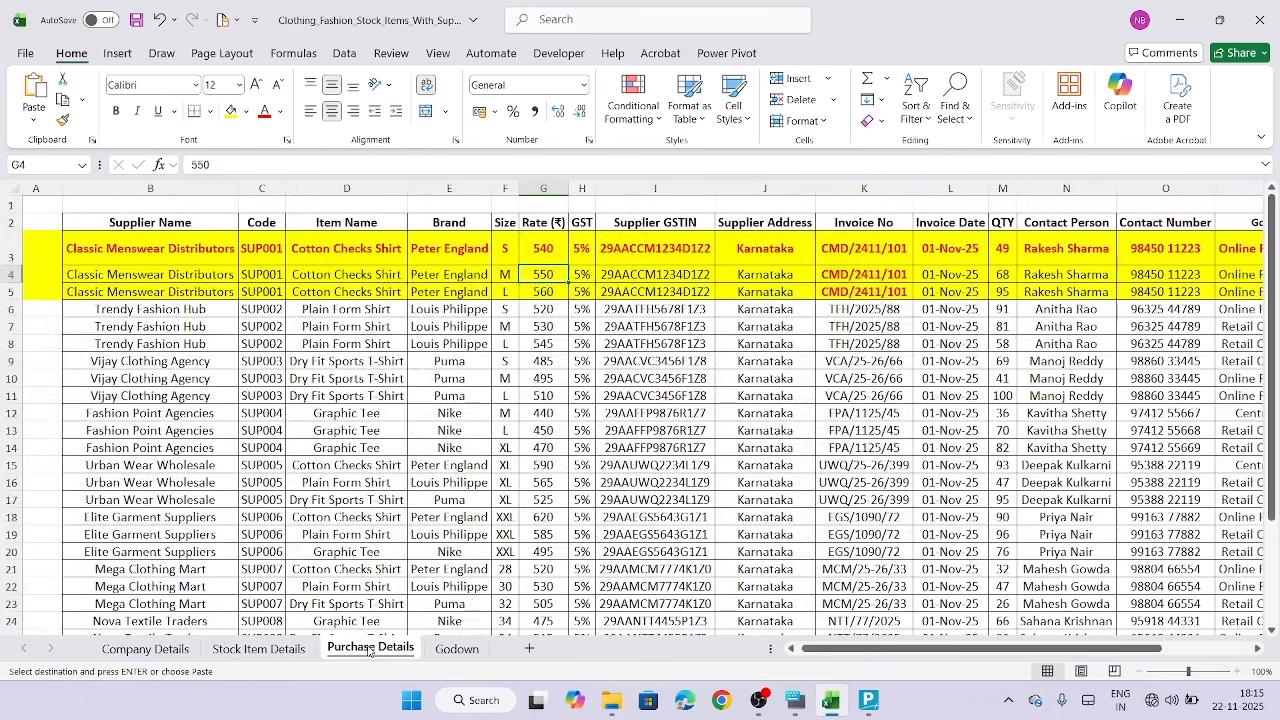
left_click(1002, 276)
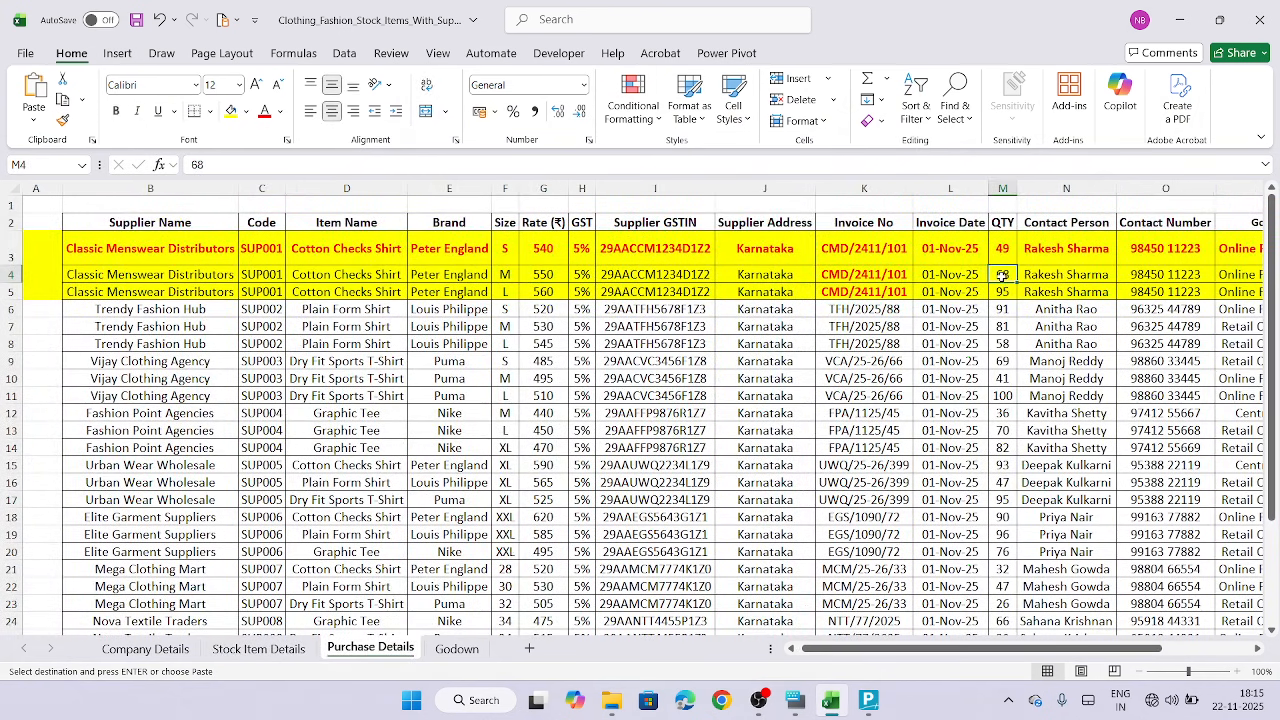
left_click(265, 116)
key("ctrl+b")
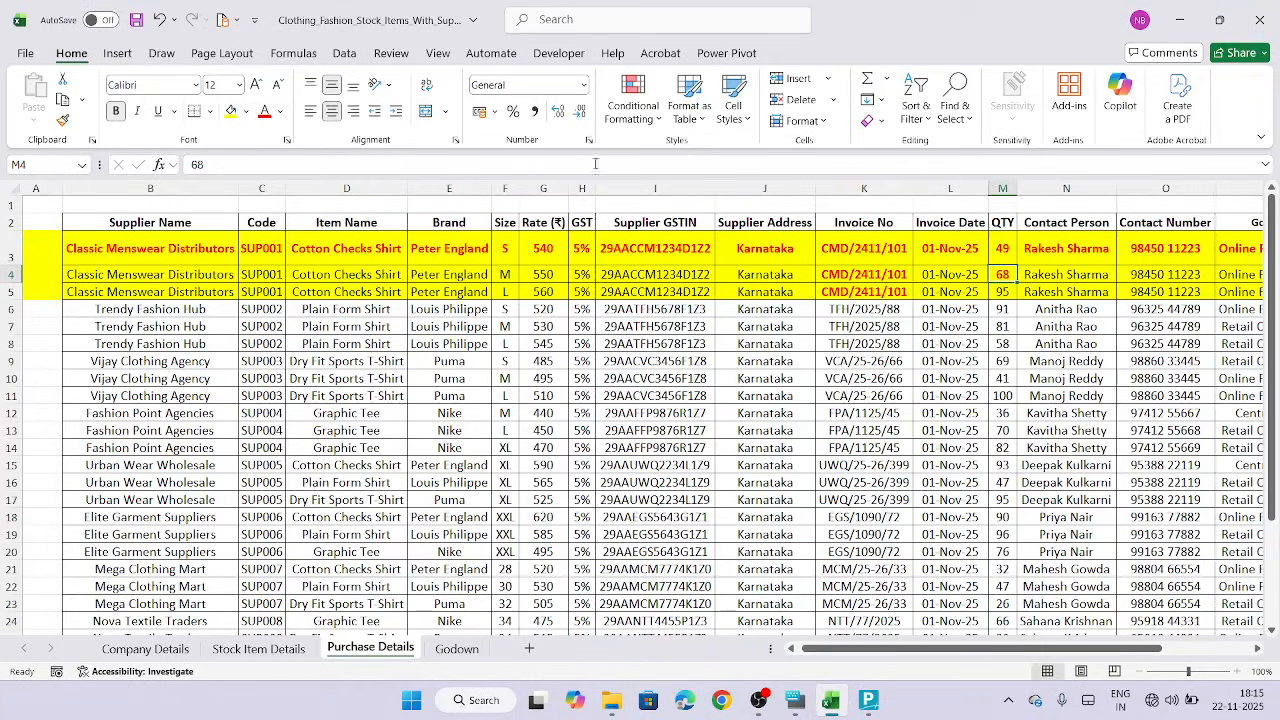
key("ctrl+c")
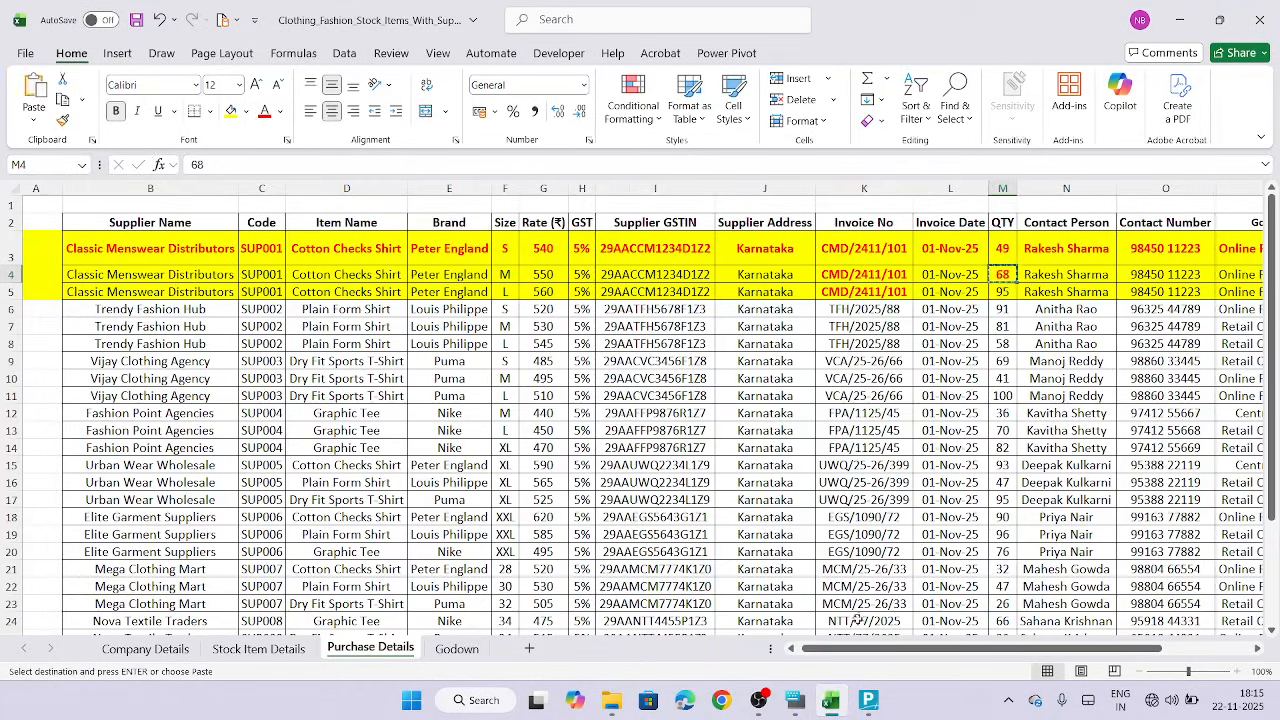
left_click(868, 703)
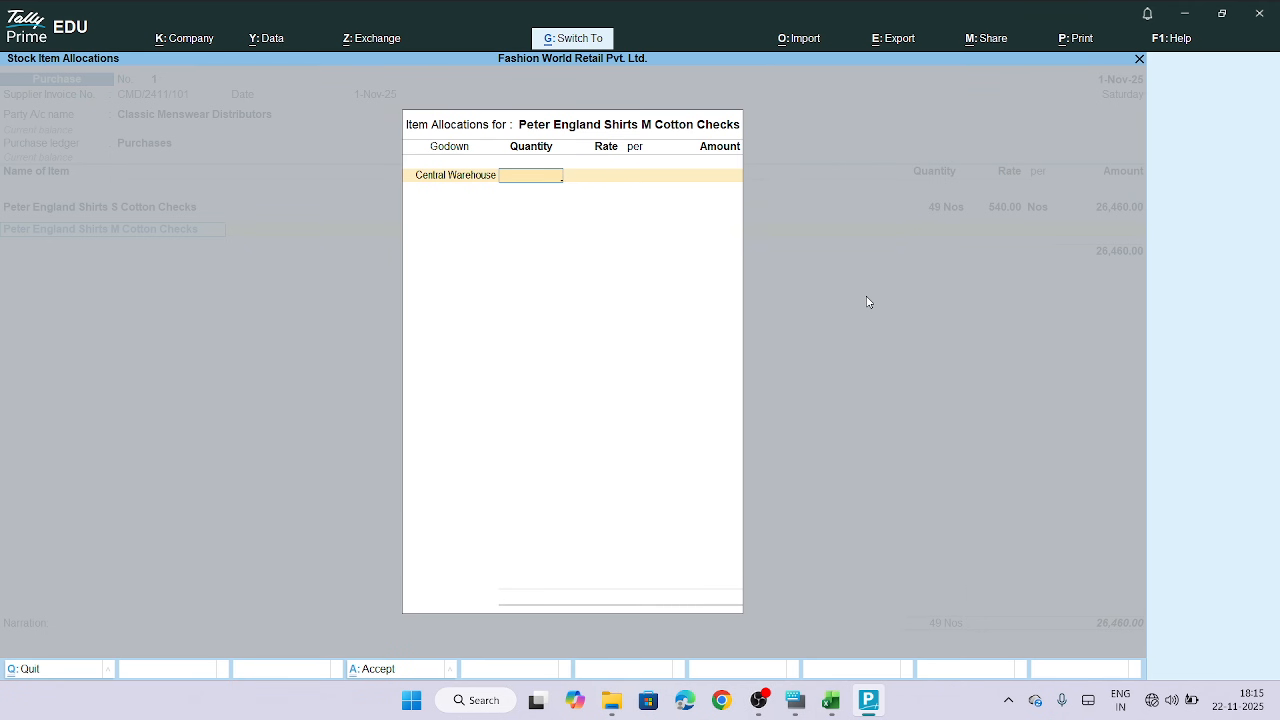
key("Return")
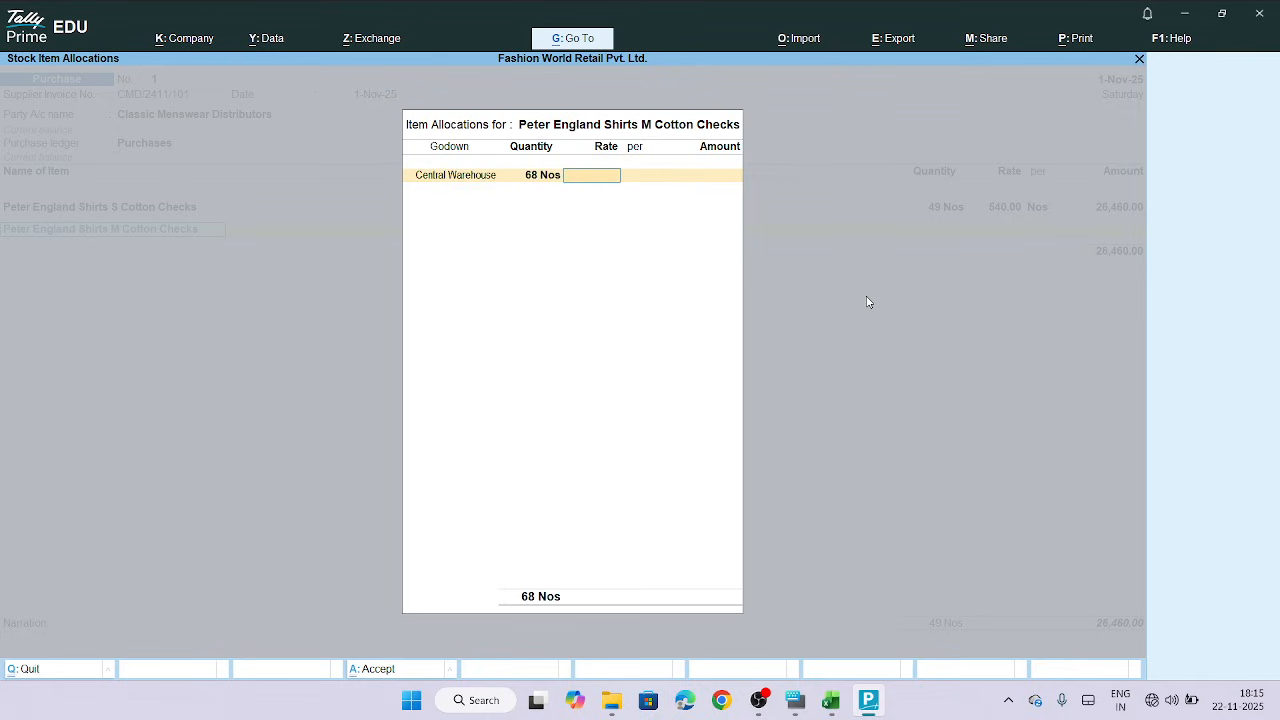
Mark the M-size rate cell red in the sheet, copy it, and enter a rate of 550 for the allocation
mouse_move(792, 707)
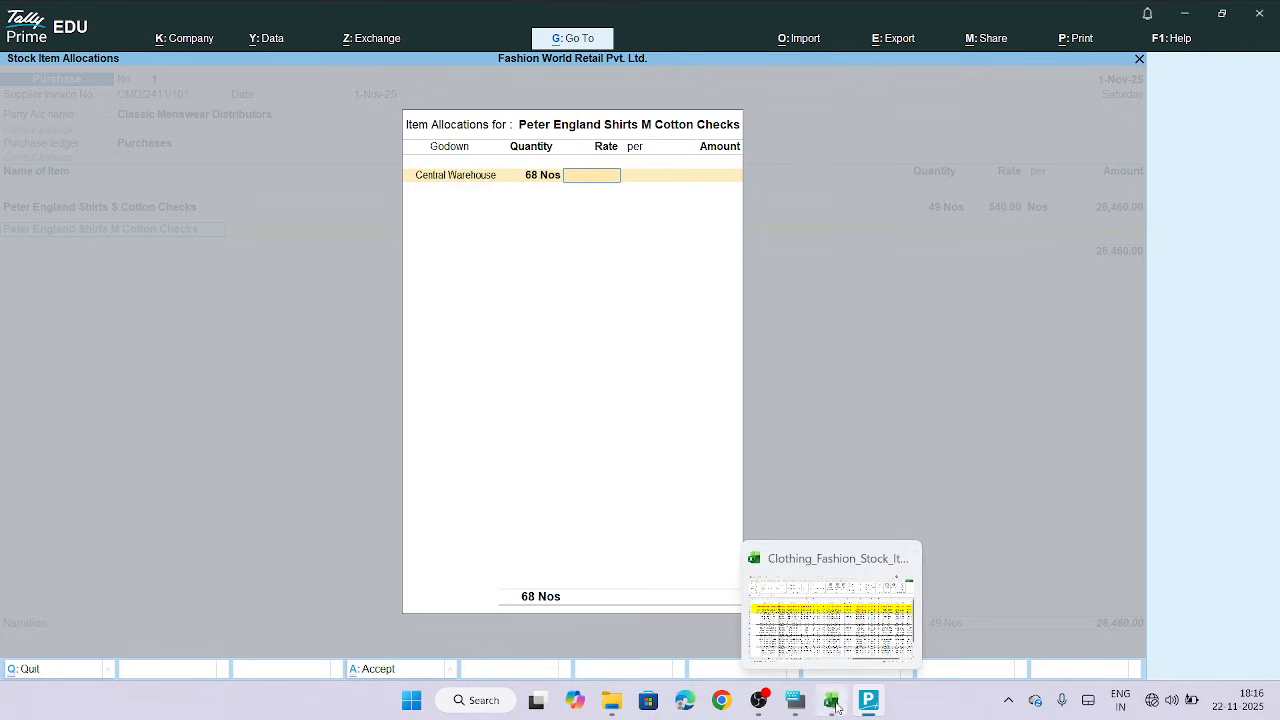
left_click(830, 700)
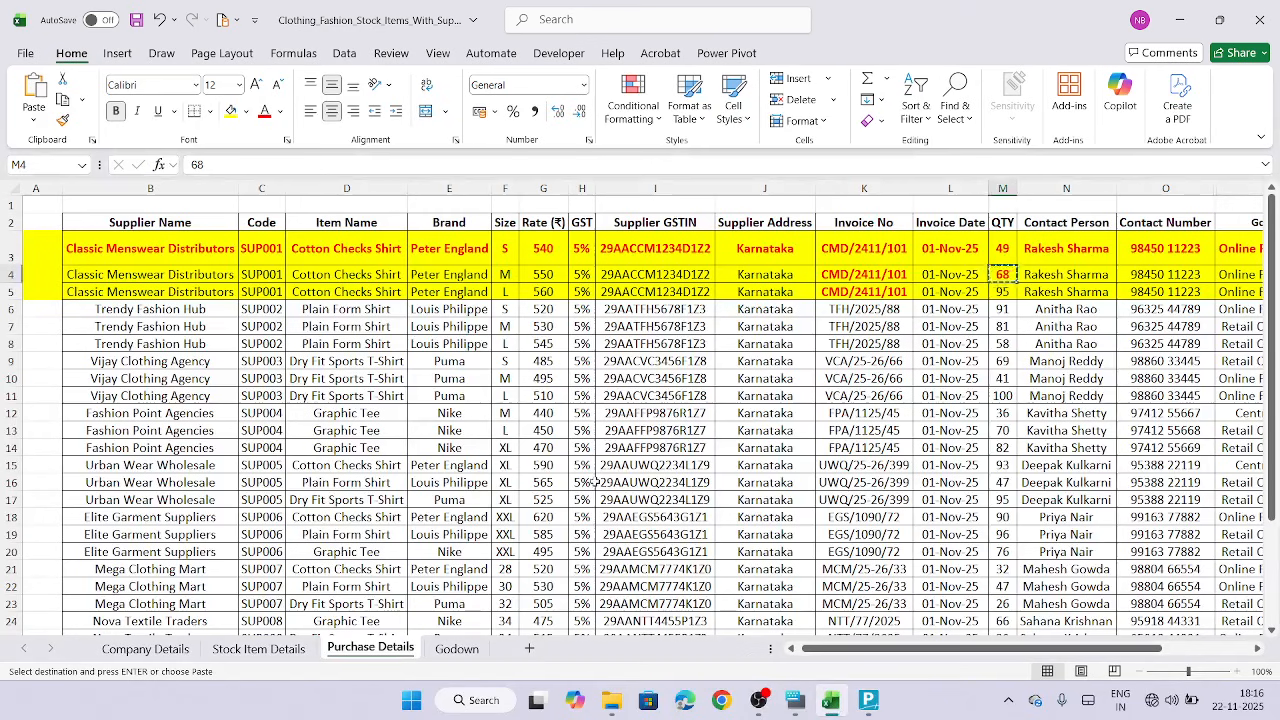
left_click(551, 275)
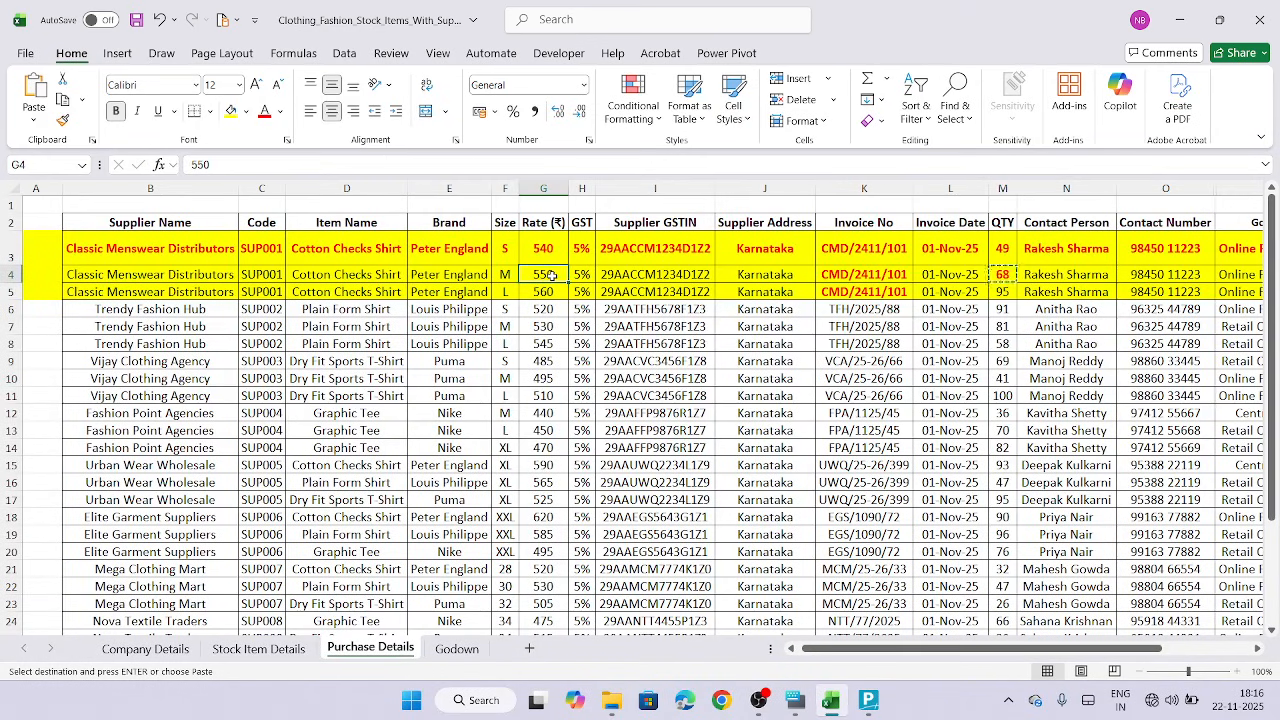
left_click(267, 118)
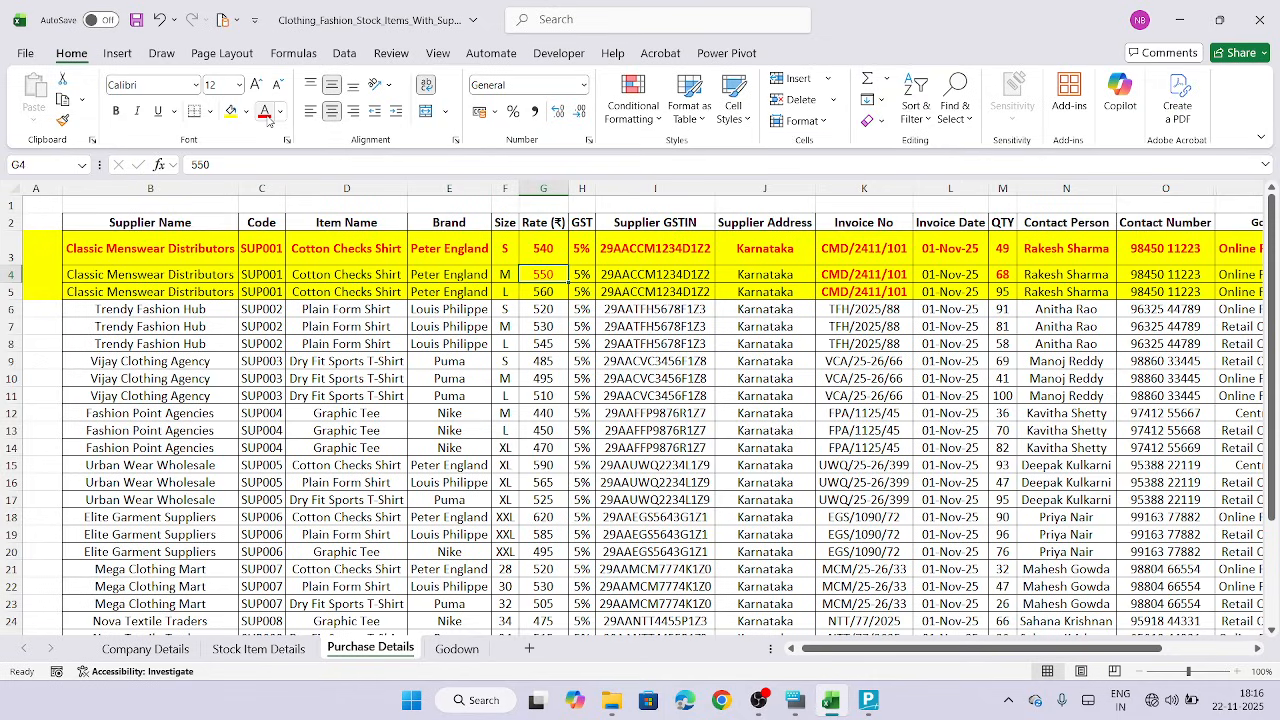
key("ctrl+b")
left_click(869, 700)
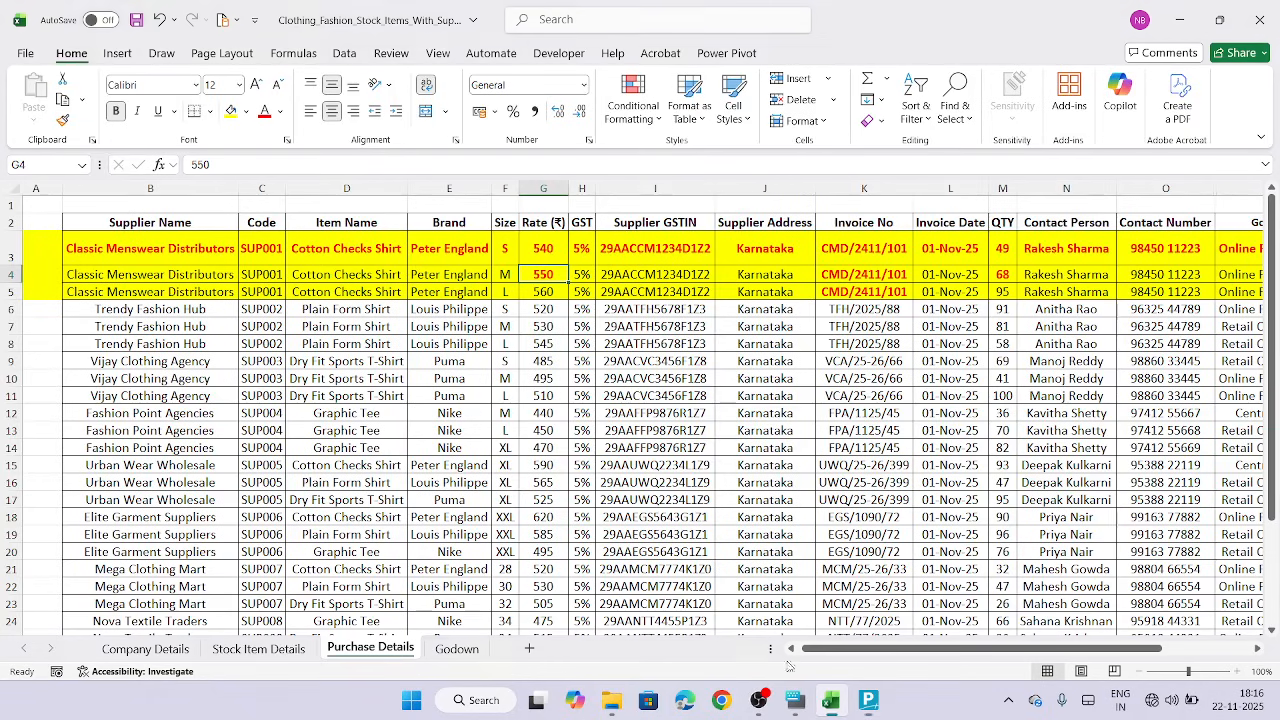
left_click(830, 700)
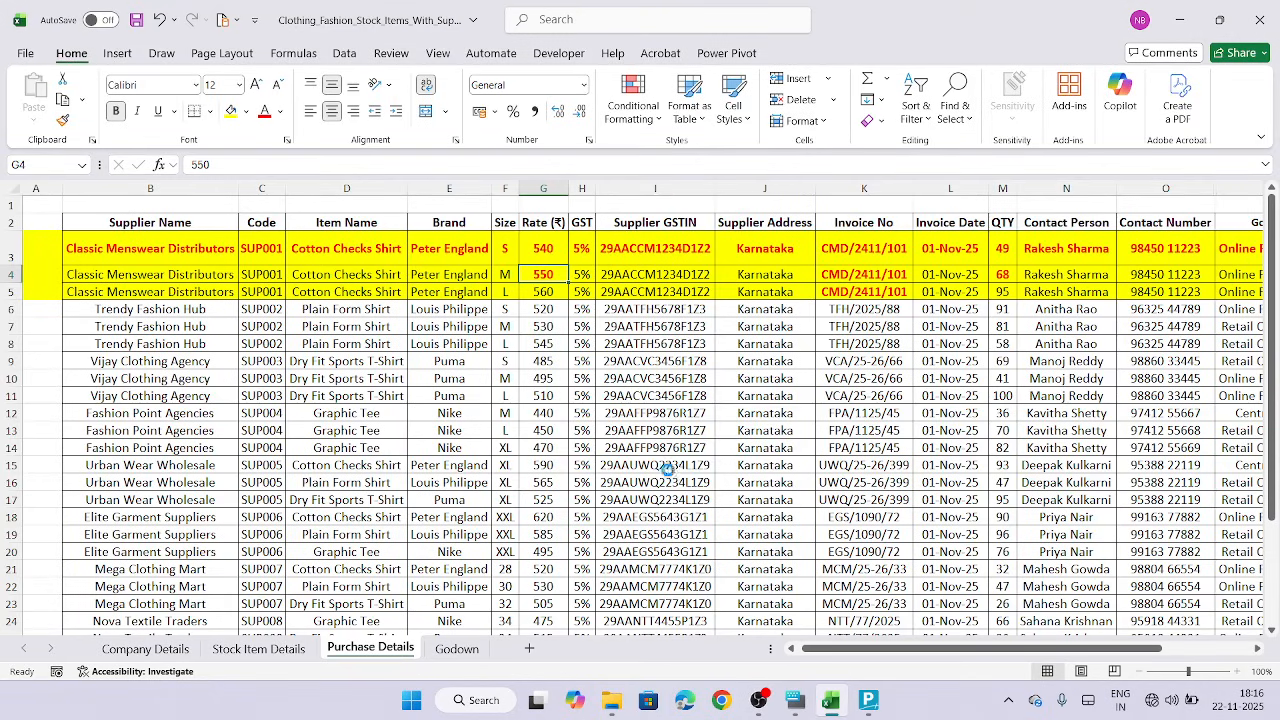
key("ctrl+c")
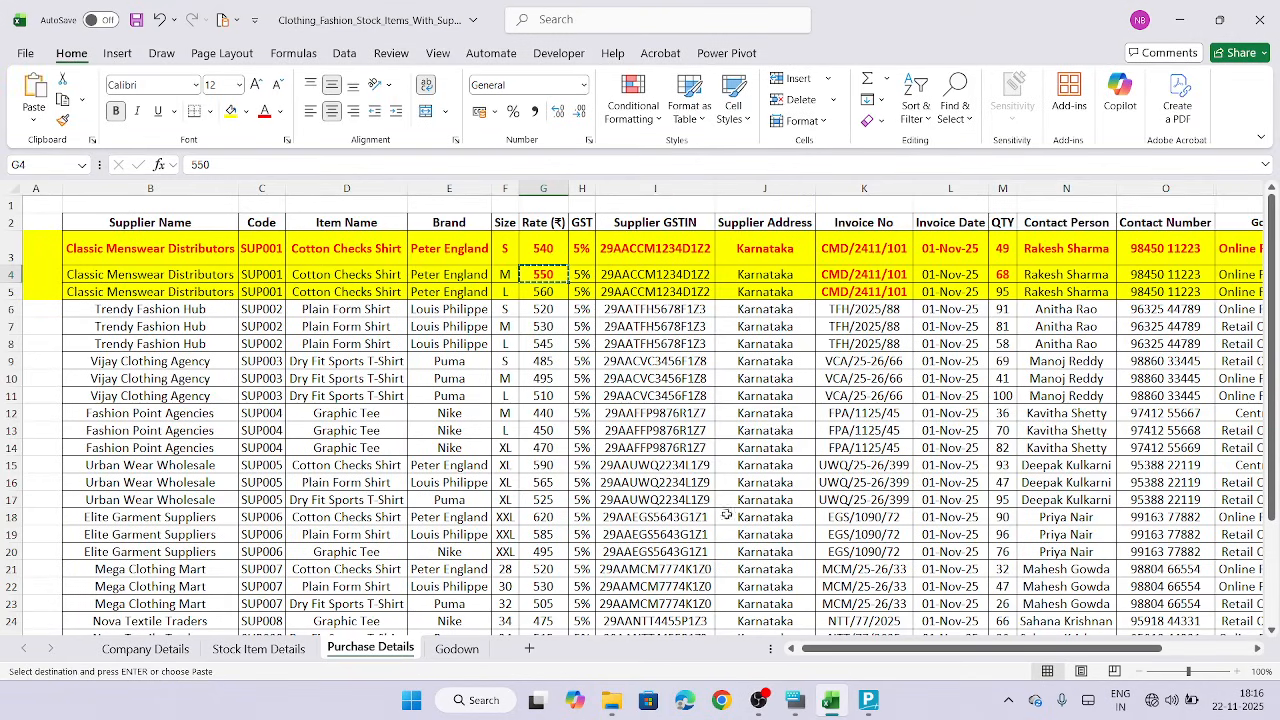
left_click(868, 704)
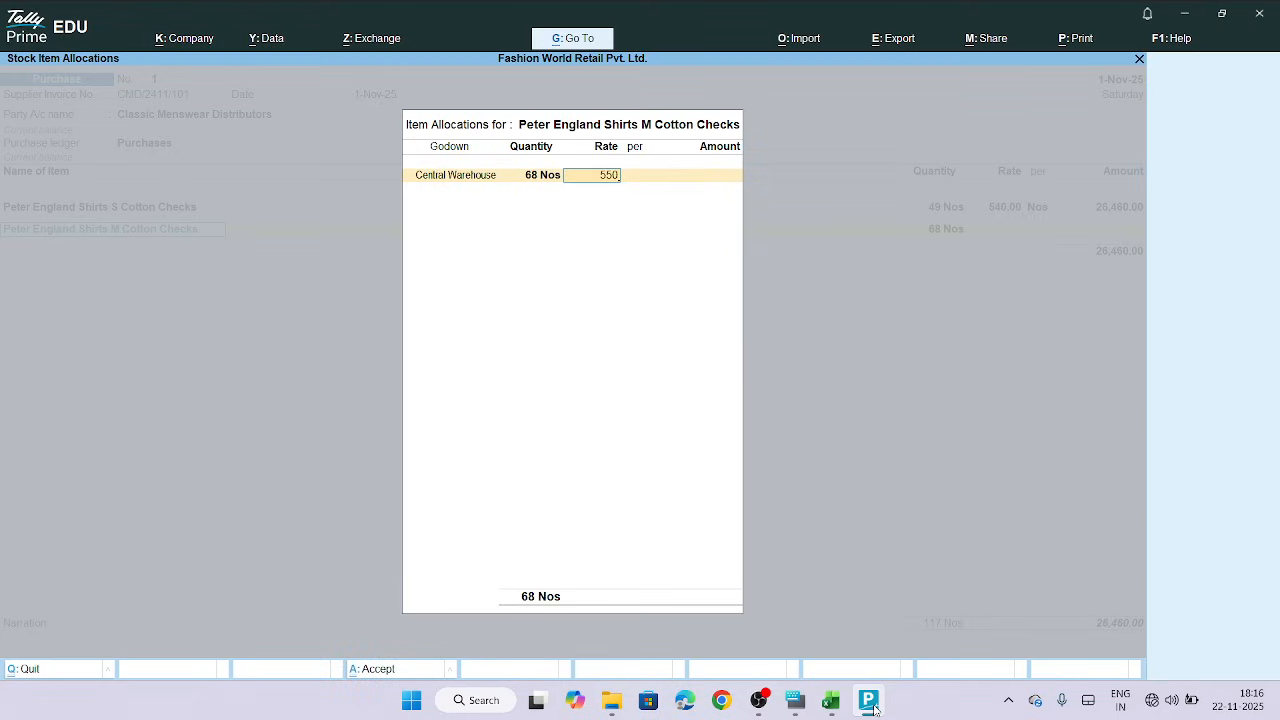
key("Return")
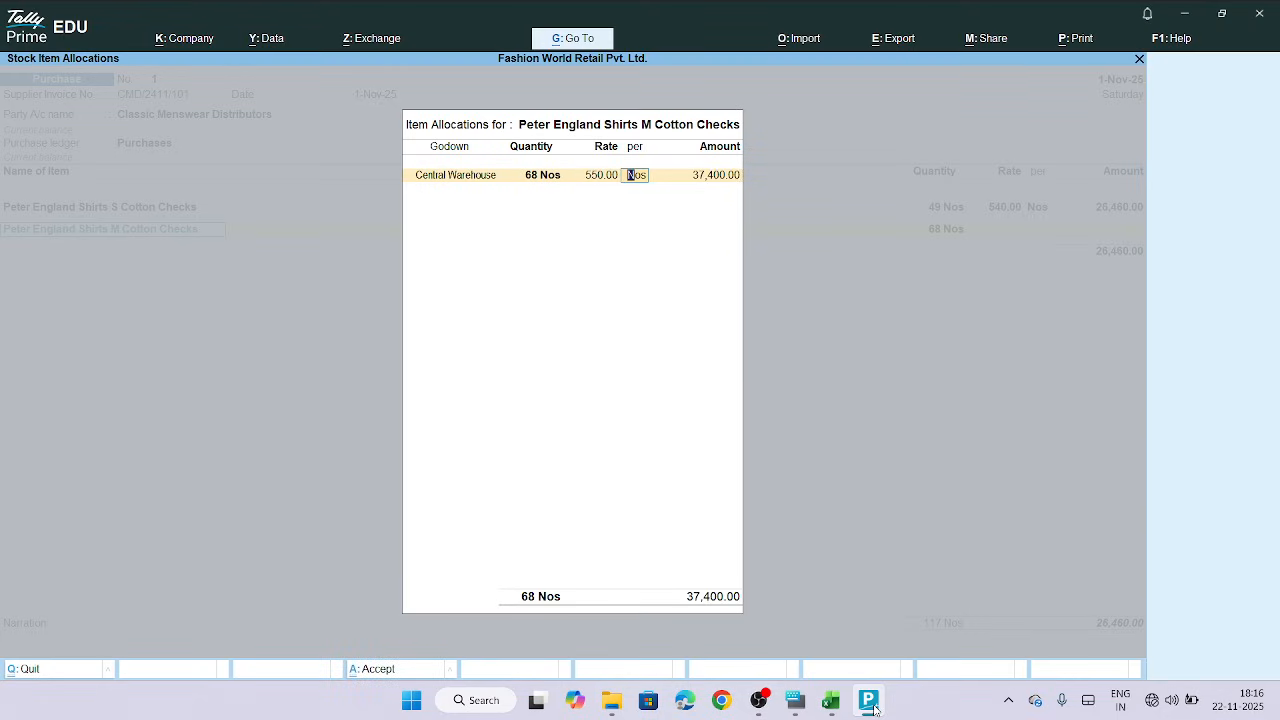
Accept the per-unit Nos and the allocation, confirm the amount, and move to a new item line in the voucher
key("Return")
key("Return")
key("Return")
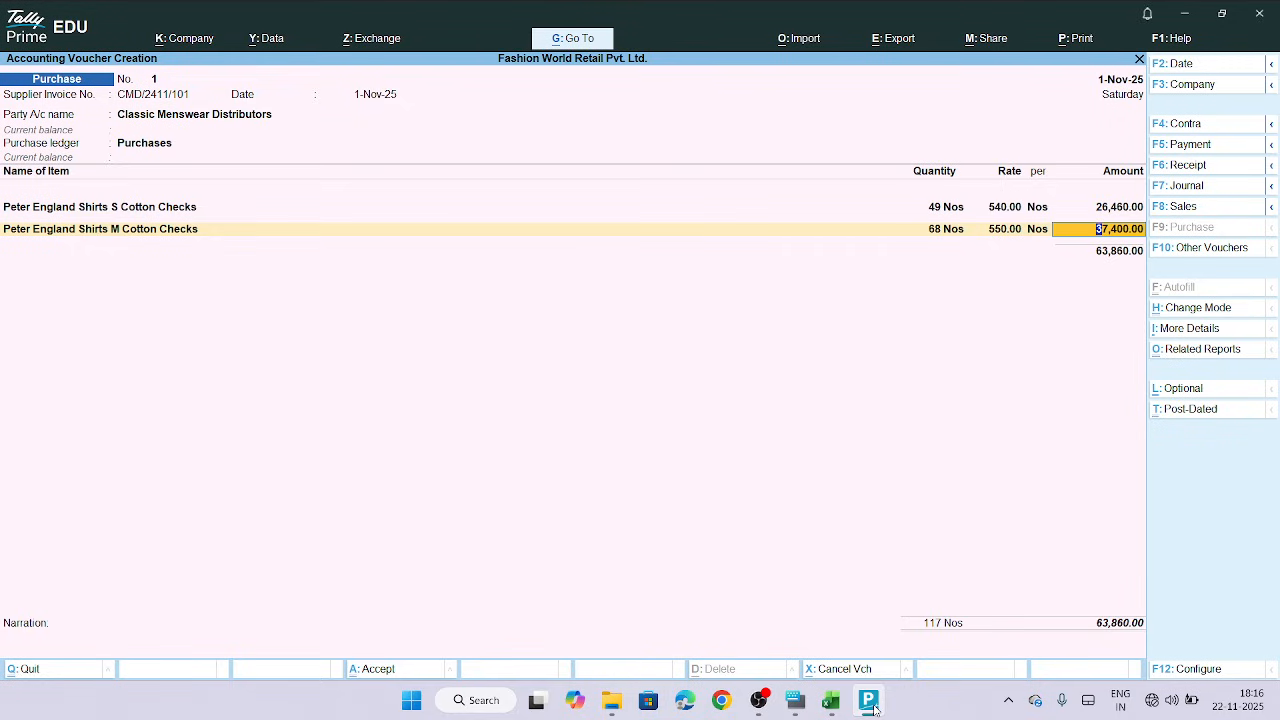
key("Return")
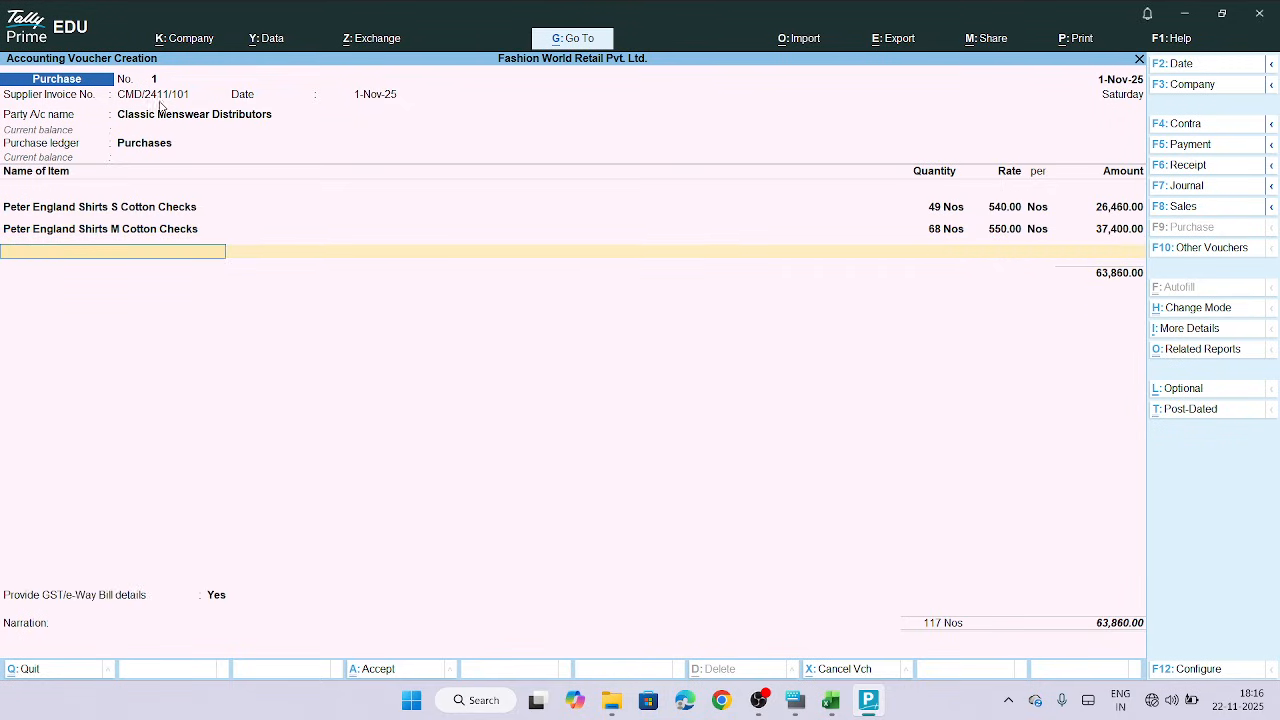
Format the M-row supplier name red and bold, and bold the M and L size cells in the Purchase Details sheet
left_click(830, 700)
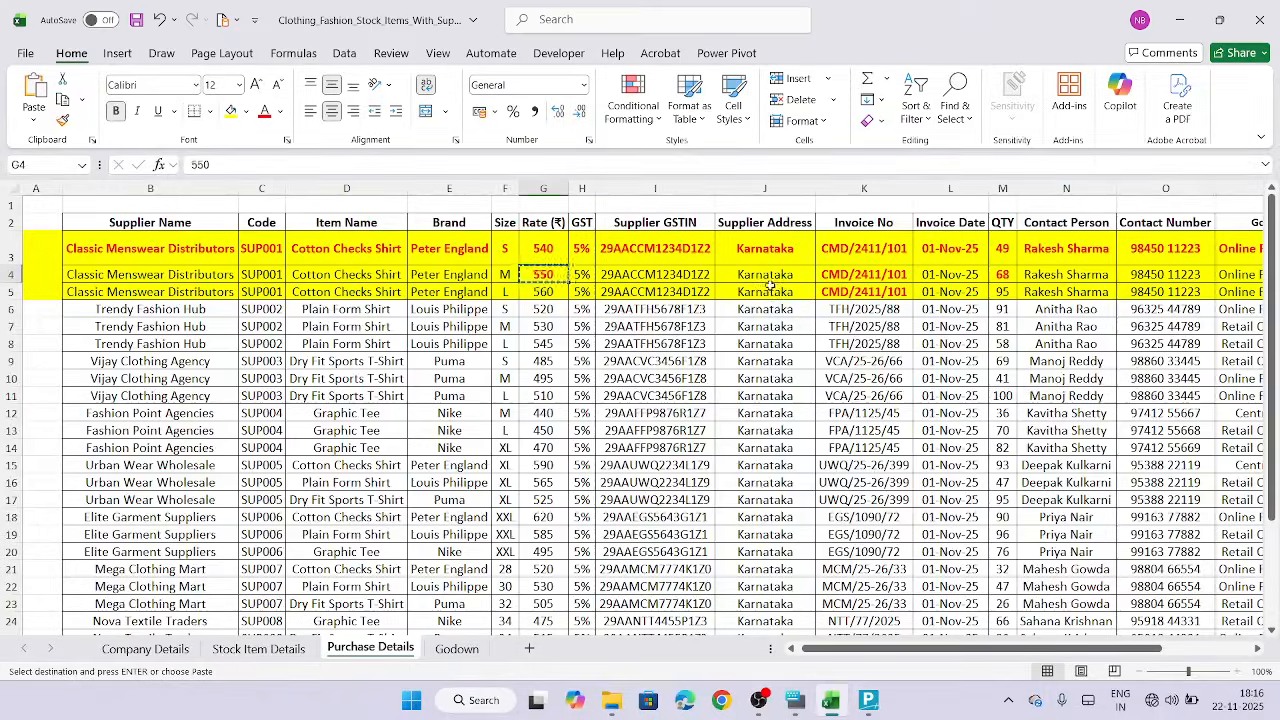
left_click(180, 275)
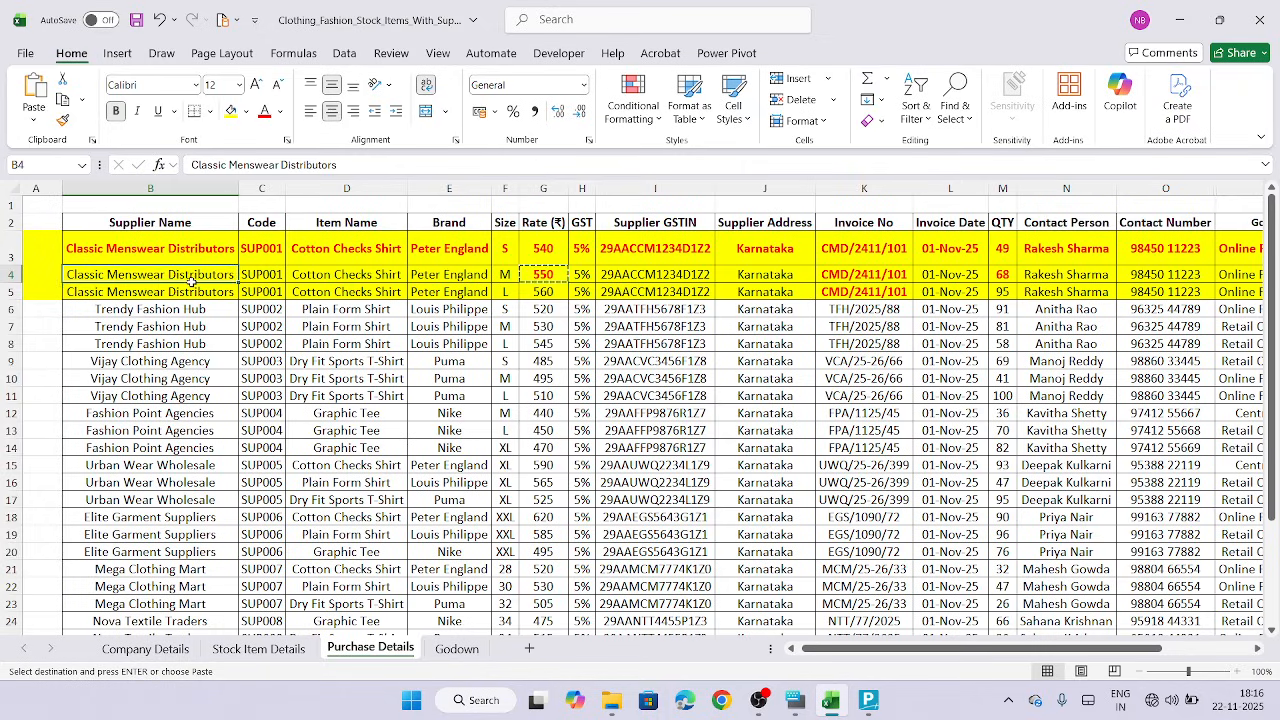
left_click(263, 111)
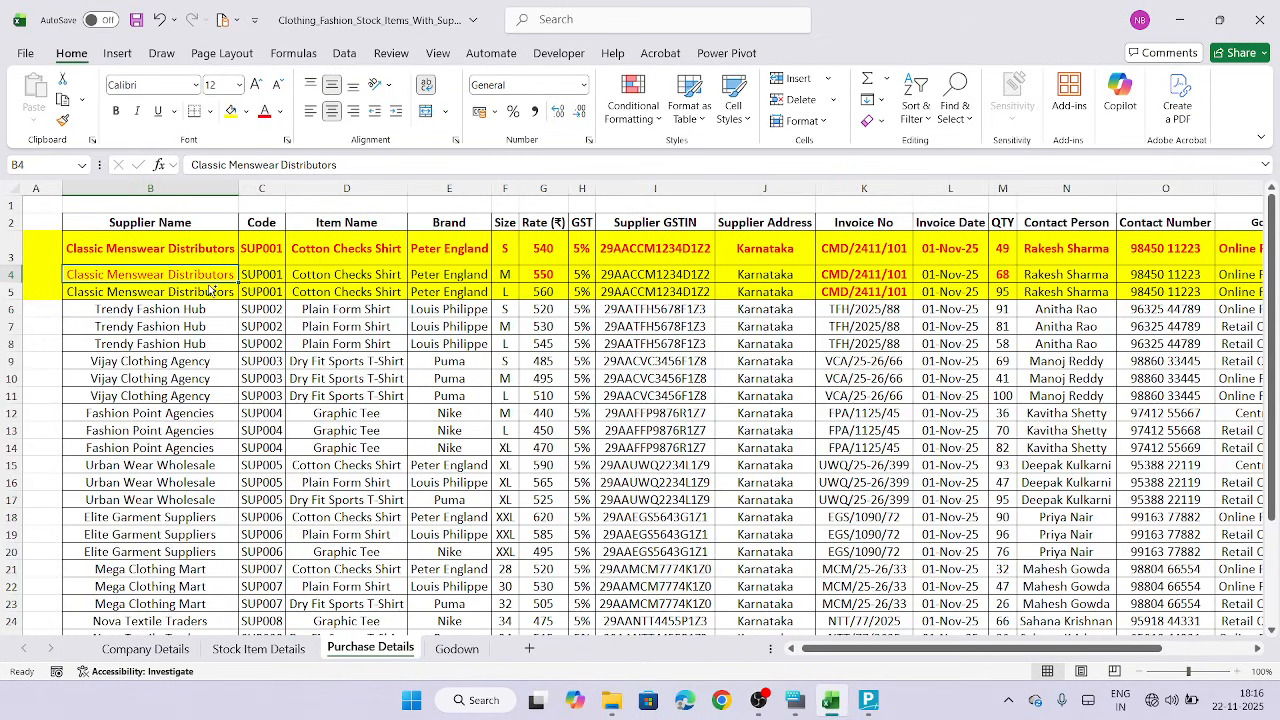
key("ctrl+b")
left_click(191, 313)
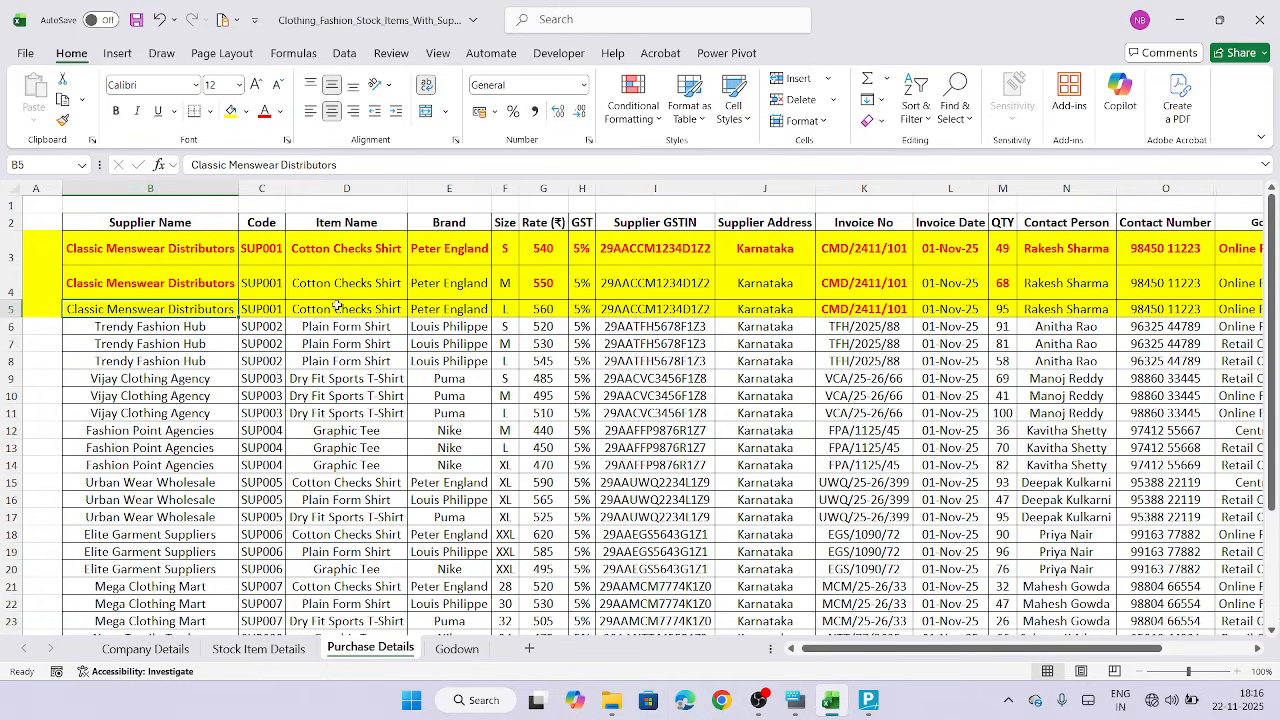
left_click(505, 283)
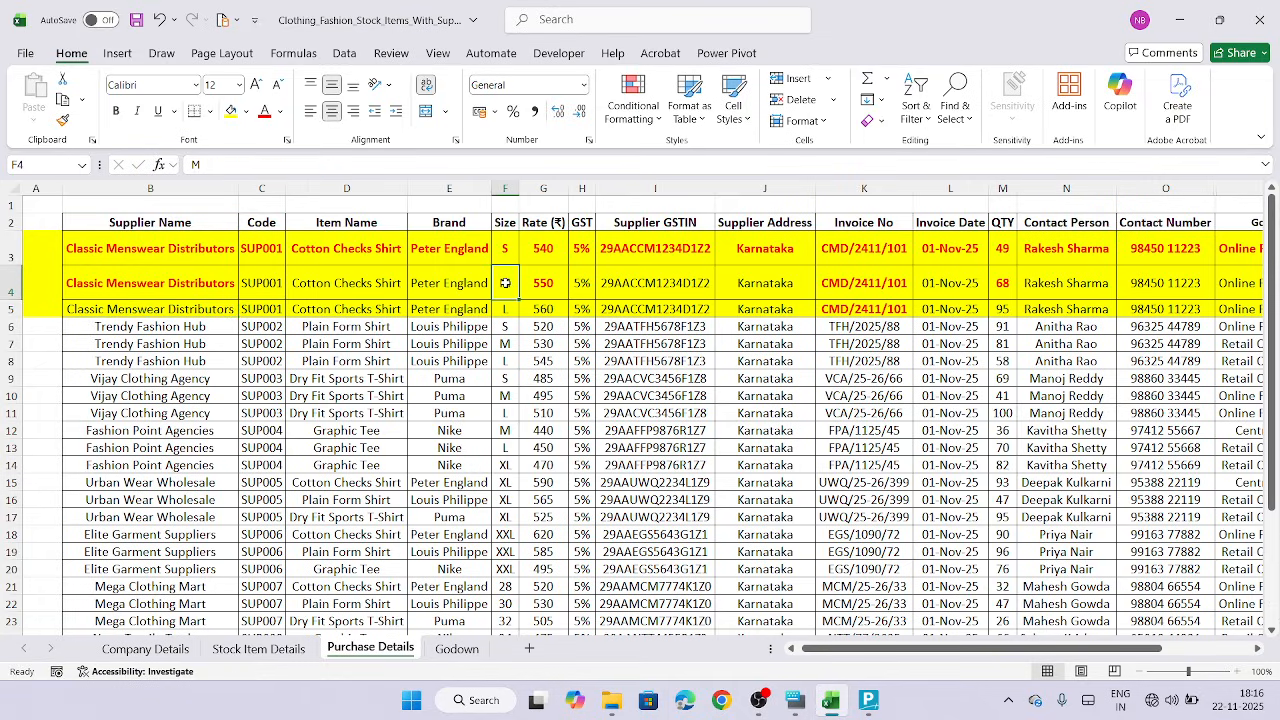
left_click(115, 111)
left_click(510, 312)
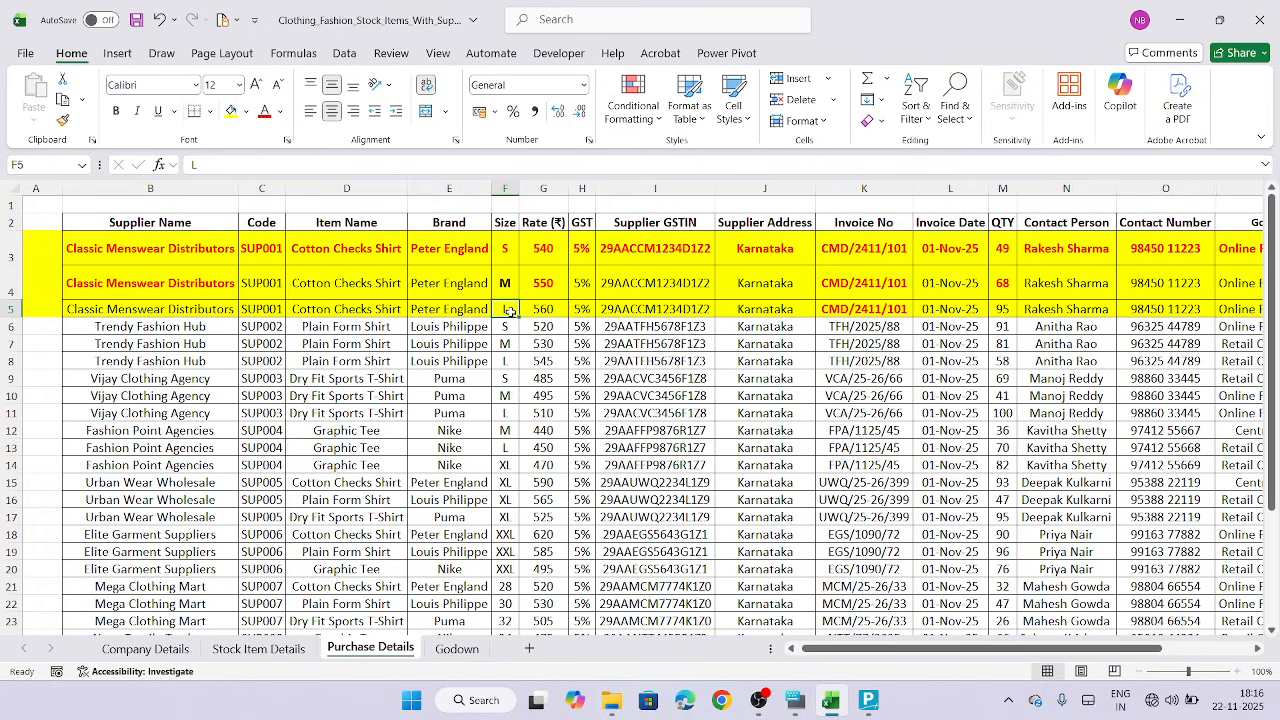
key("ctrl+b")
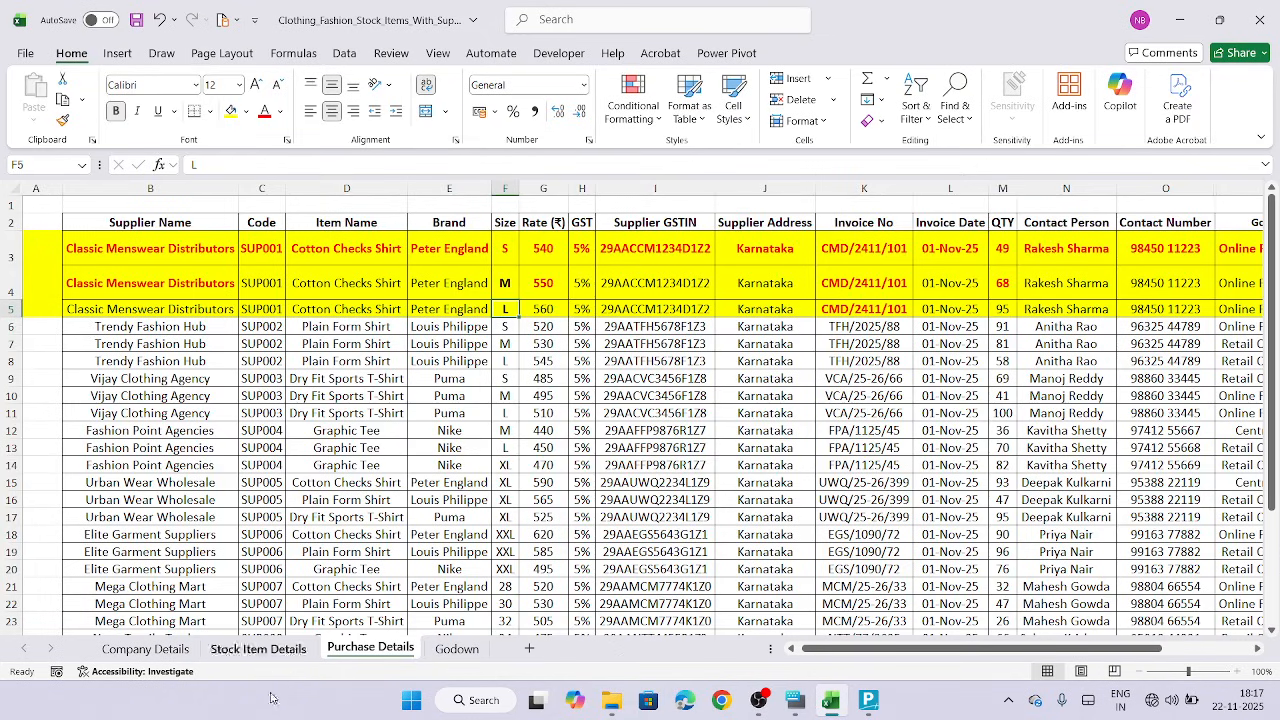
Copy the L-size item name from the Stock Item Details sheet and create stock item Peter England Shirts L Cotton Checks under Peter England - Cotton Checks
left_click(257, 650)
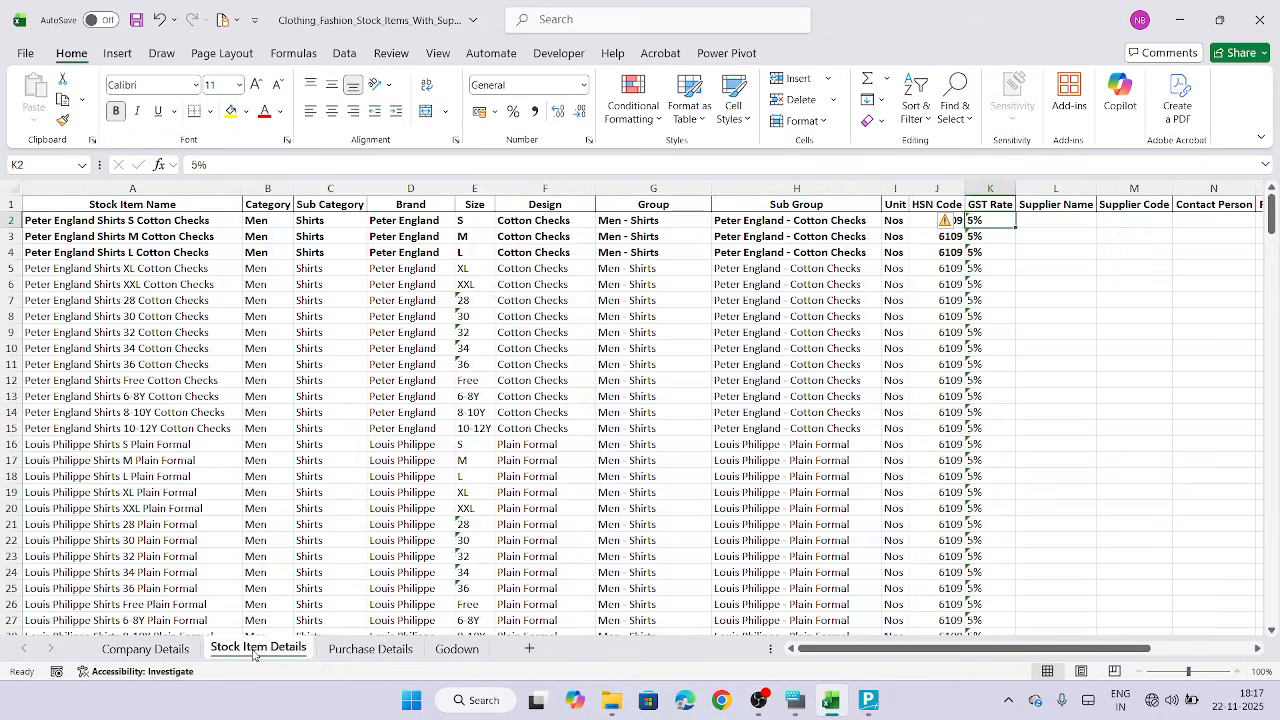
left_click(96, 253)
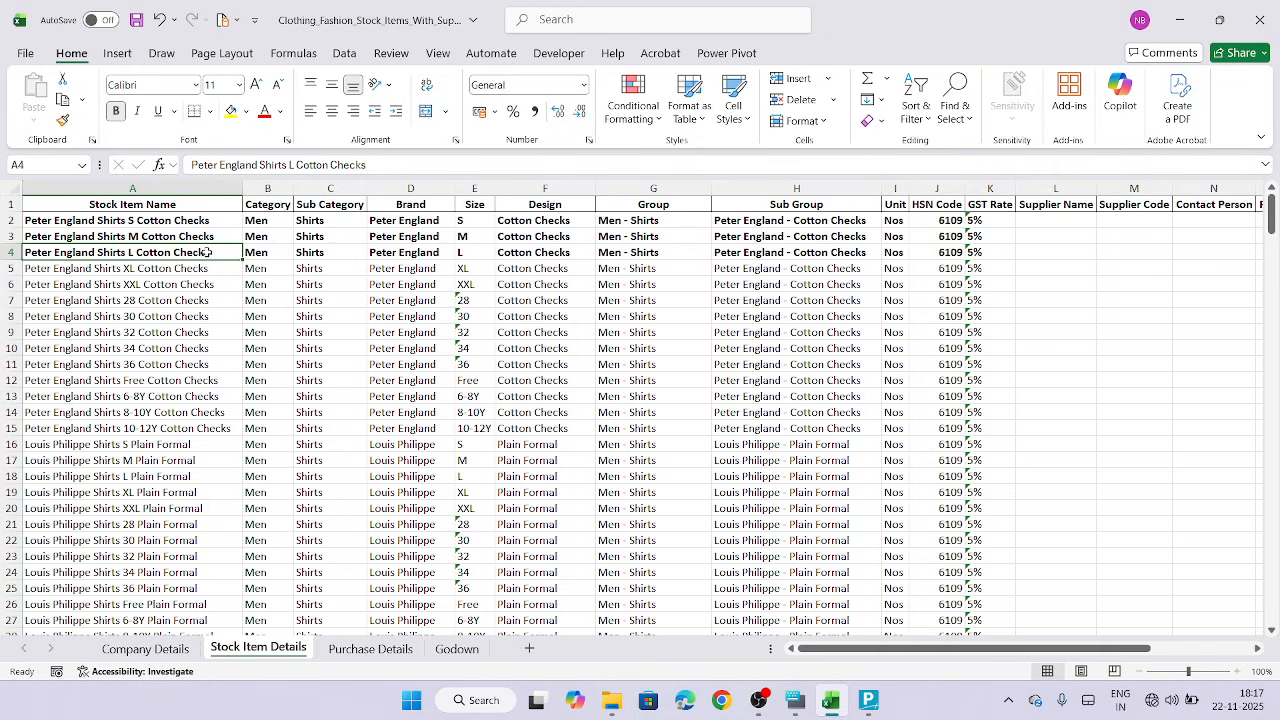
key("ctrl+c")
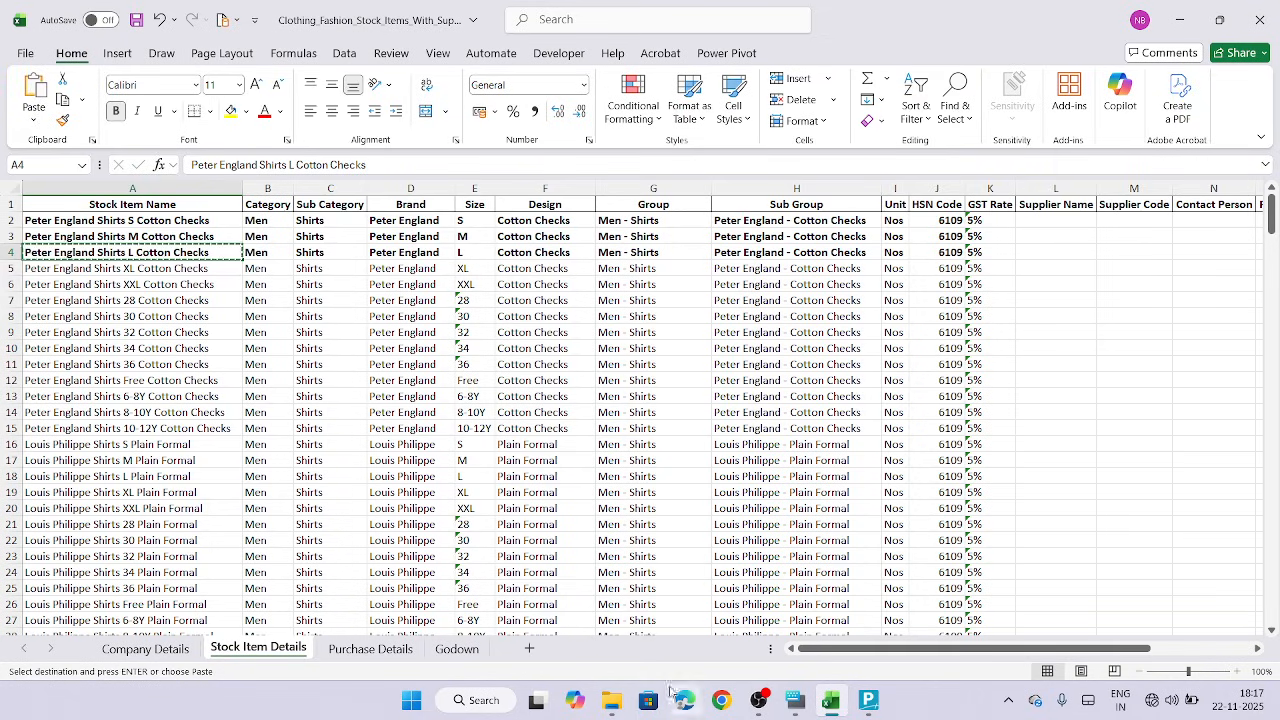
left_click(869, 703)
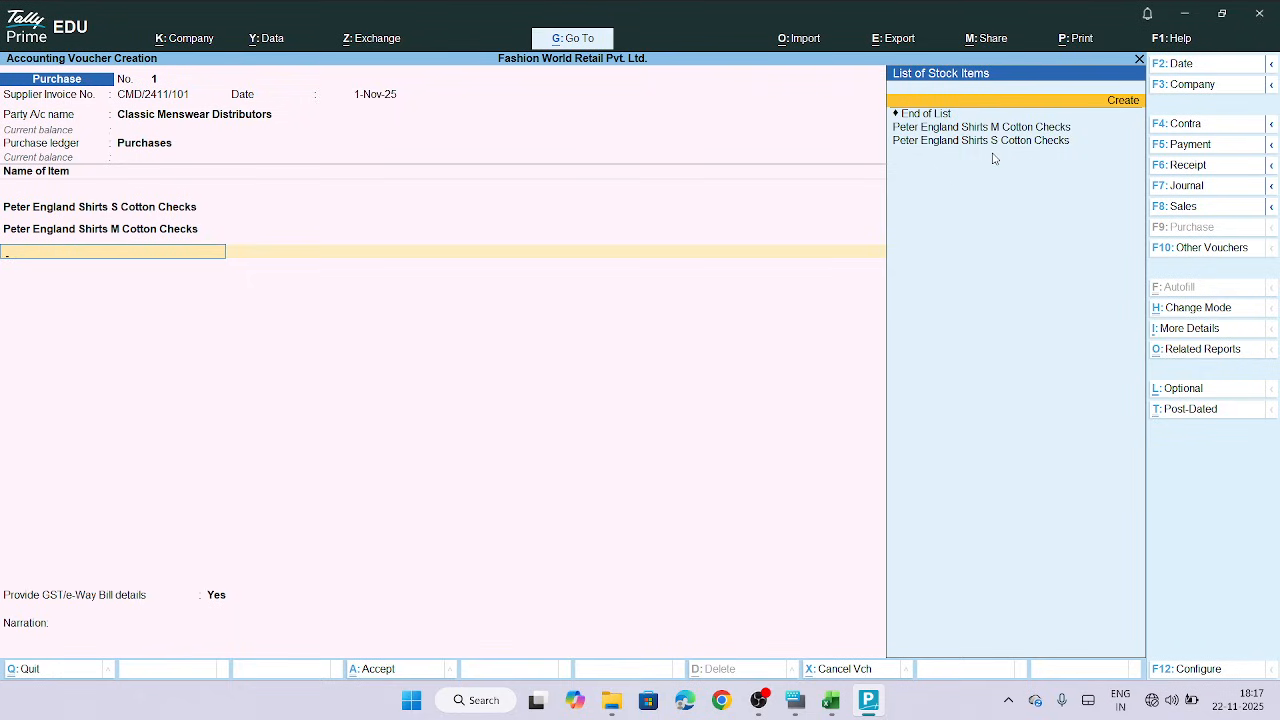
left_click(1113, 102)
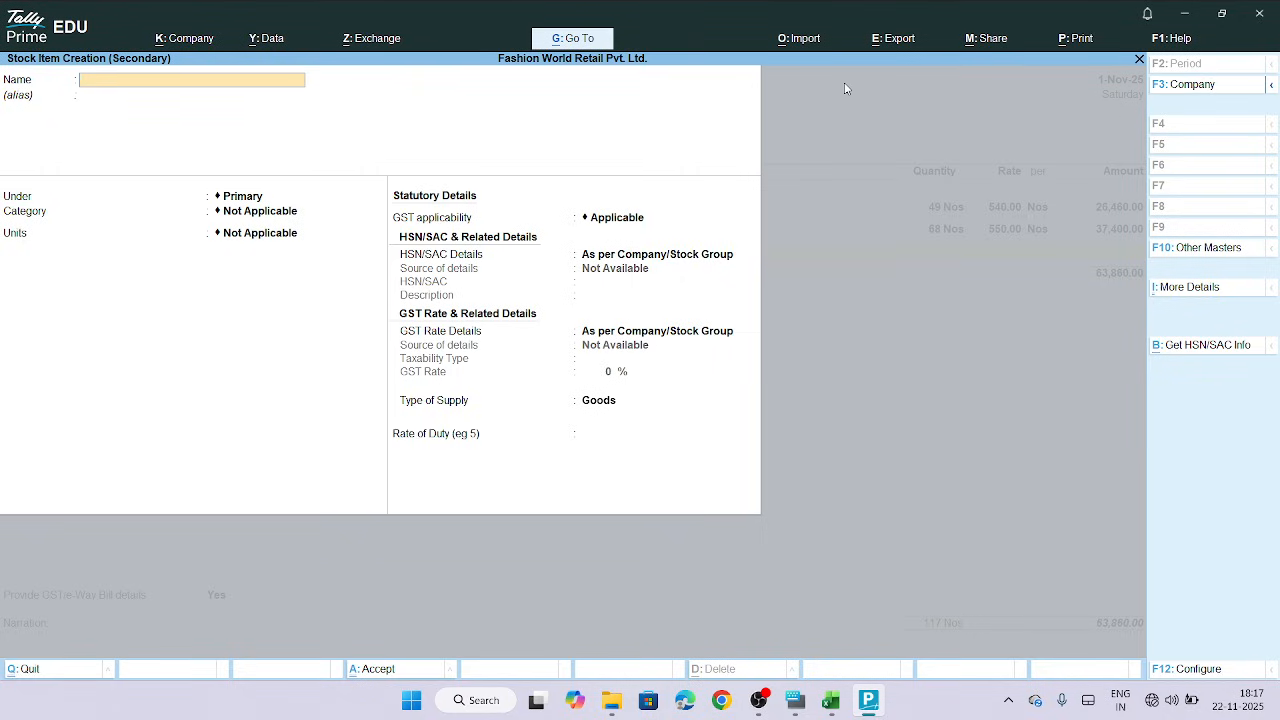
type("Peter England Shirts L Cotton Checks")
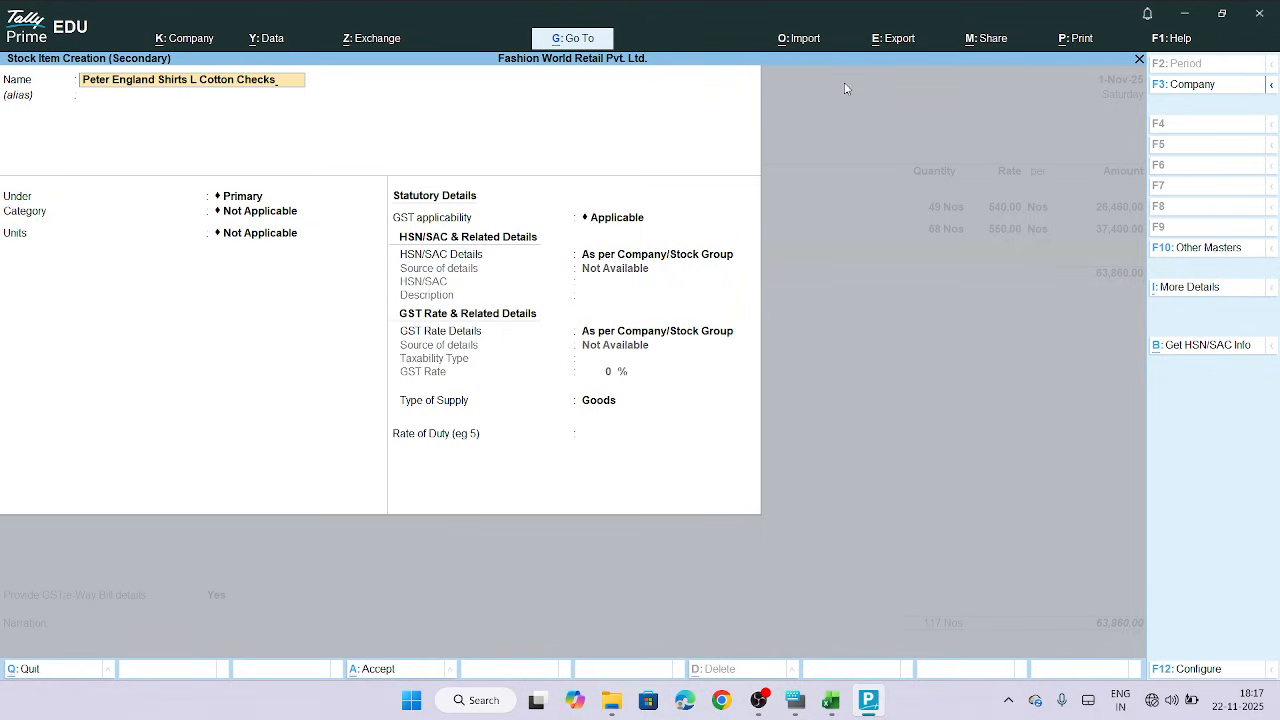
key("Return")
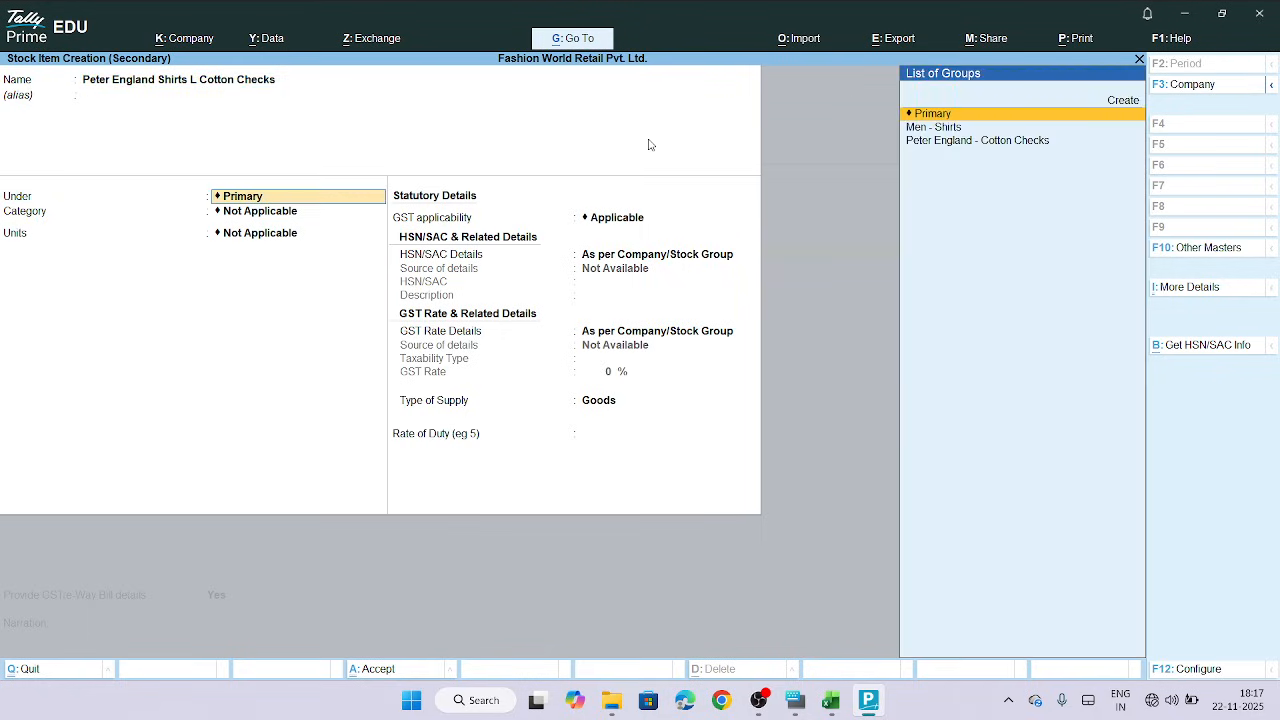
left_click(988, 141)
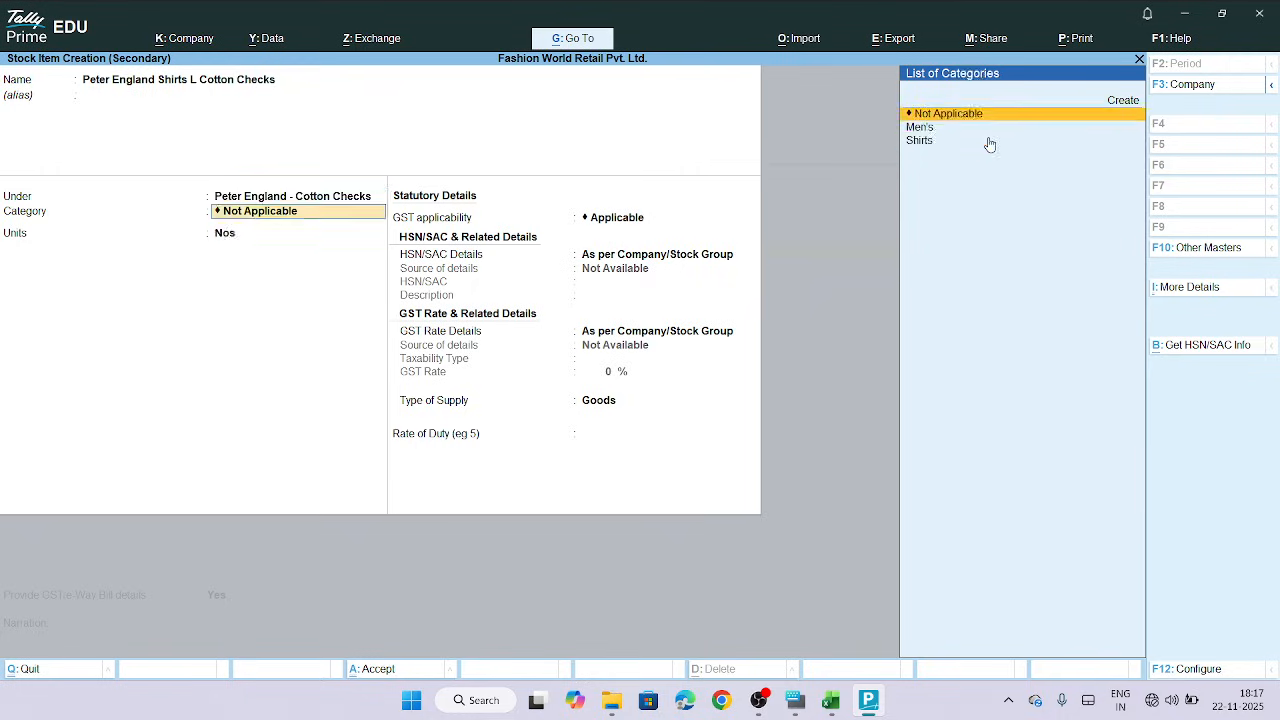
Set the new item's category to Shirts and choose to specify HSN/SAC details here
left_click(924, 141)
key("Return")
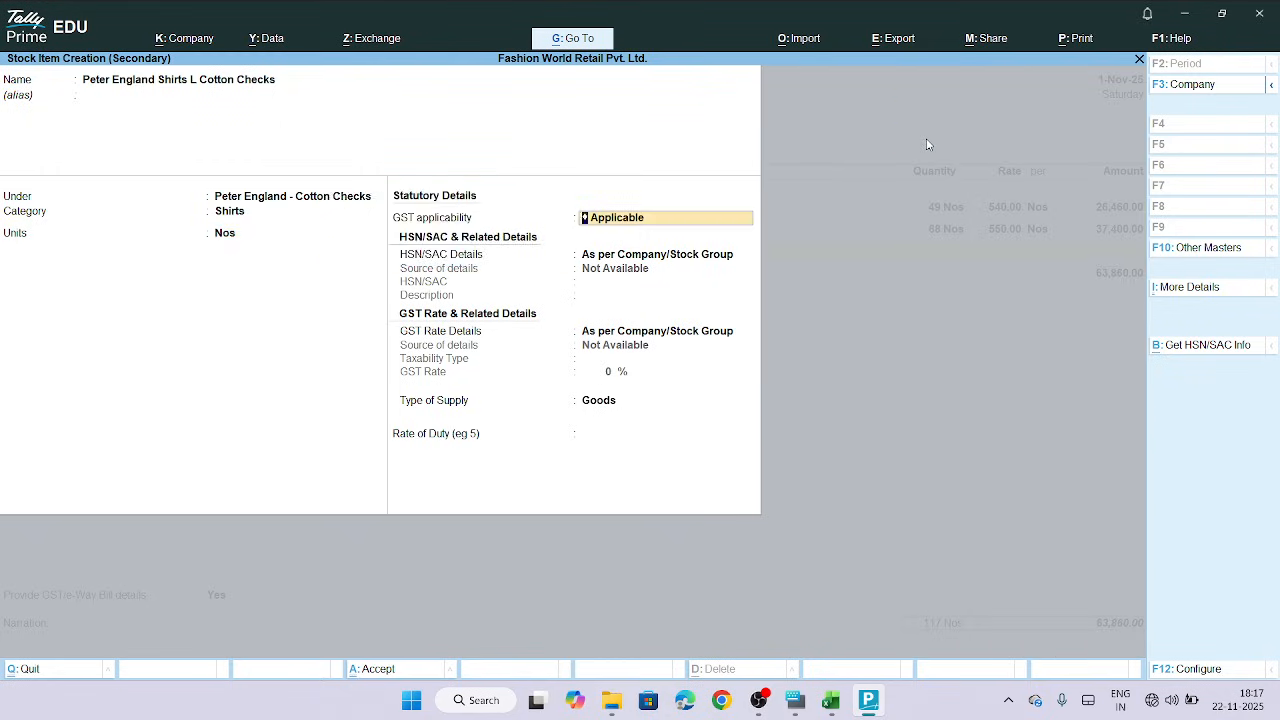
key("Return")
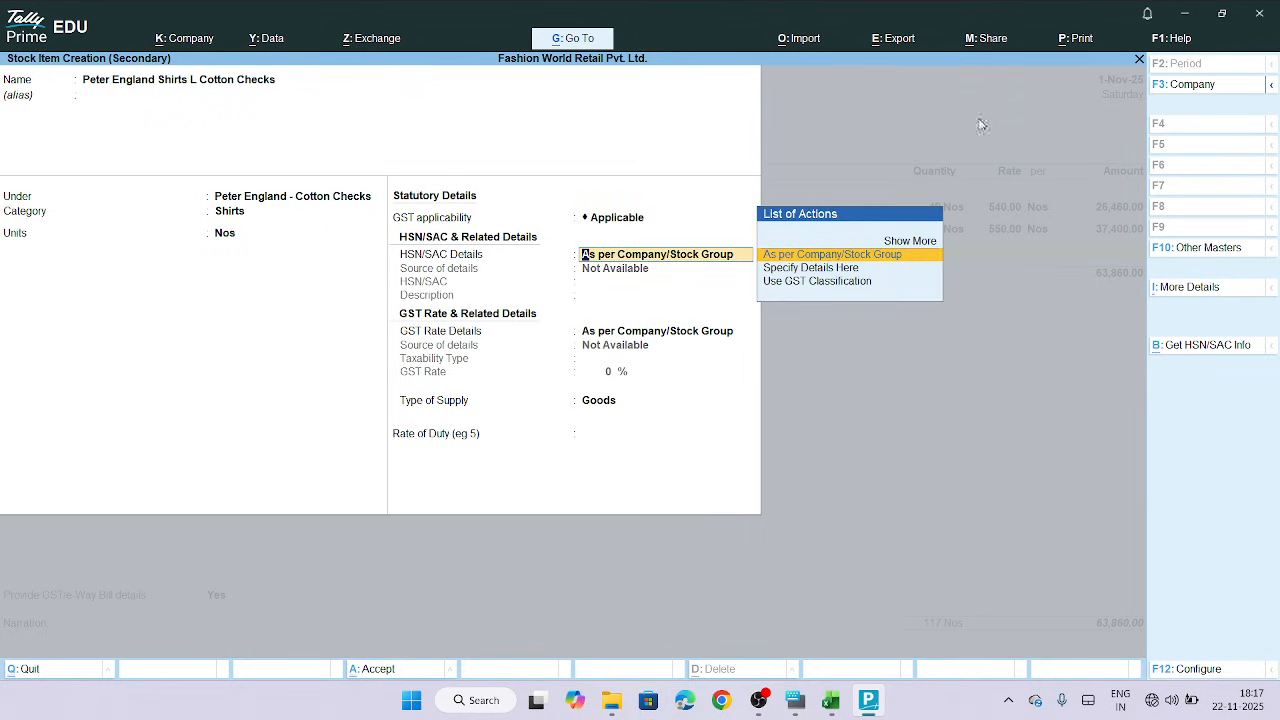
left_click(848, 268)
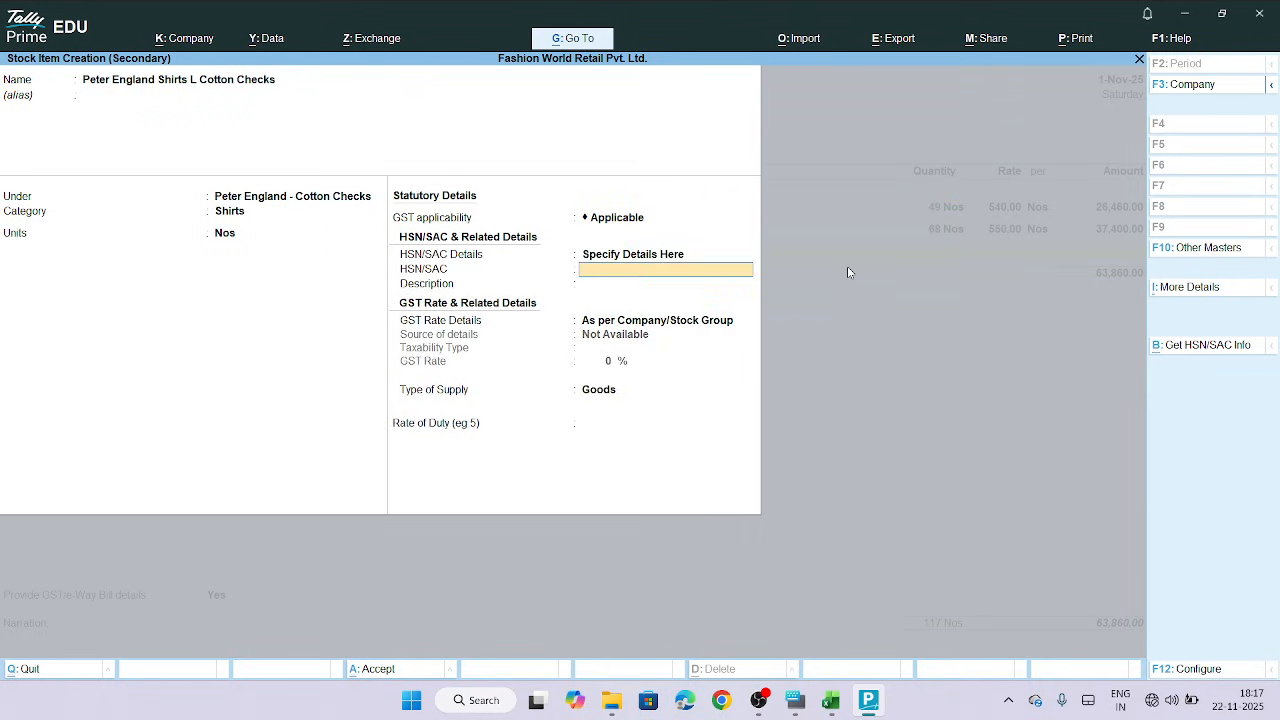
Copy the HSN code from the Stock Item Details sheet and enter HSN/SAC 6109 for the item
left_click(830, 700)
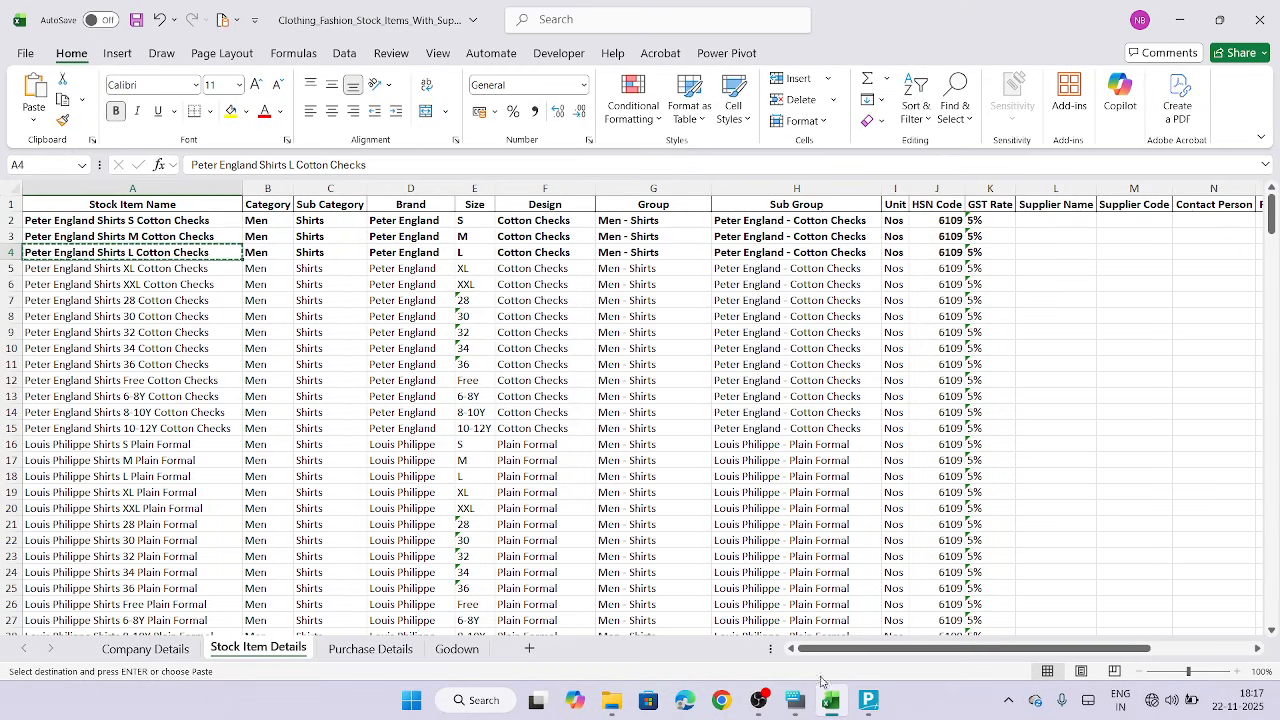
left_click(942, 237)
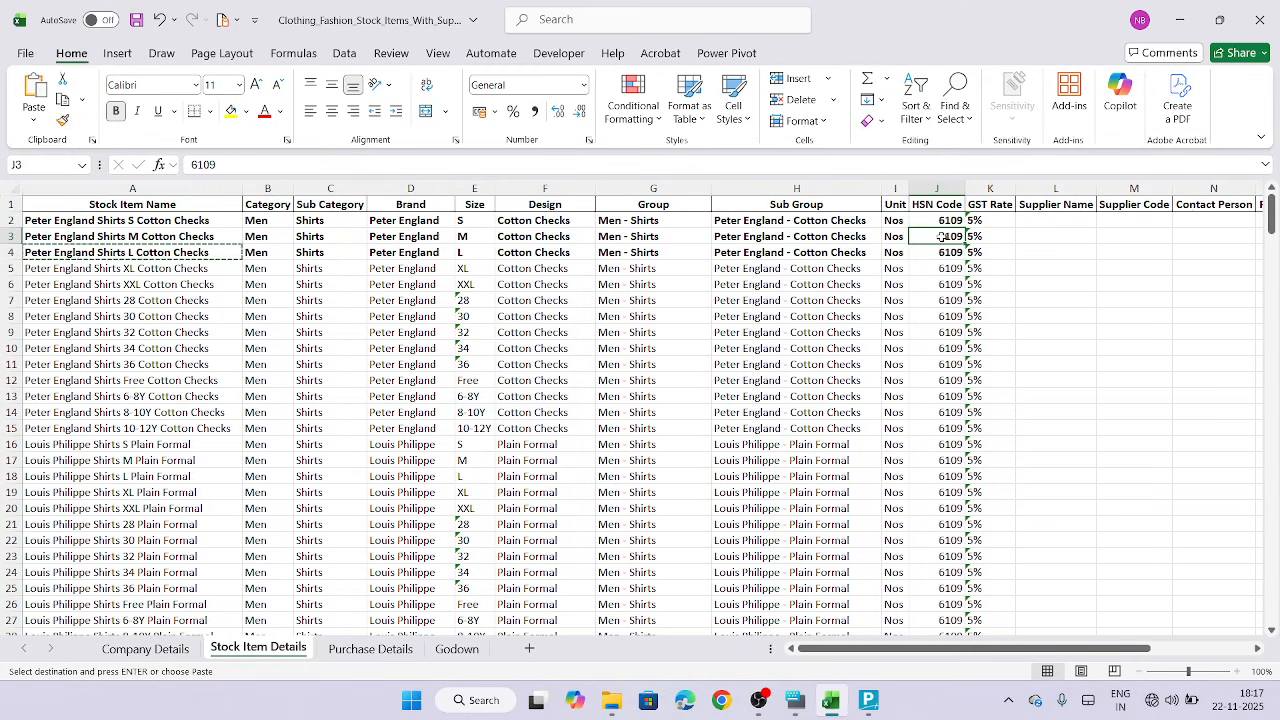
key("ctrl+c")
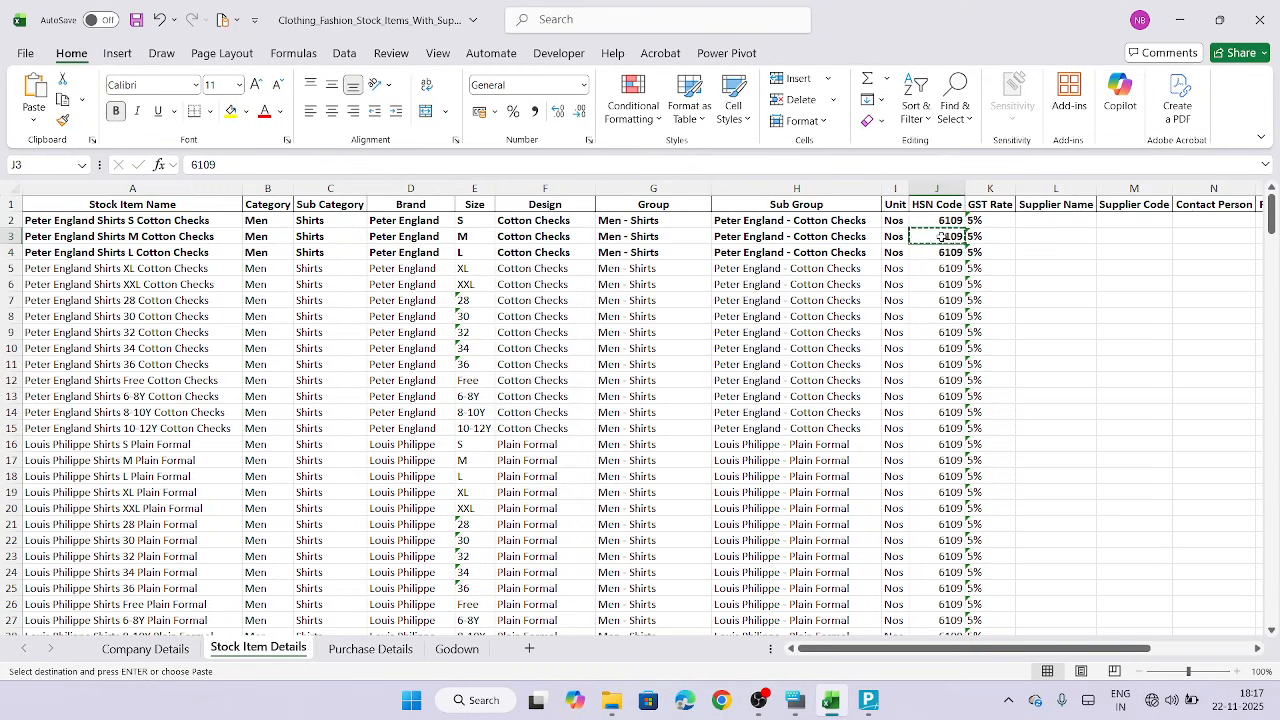
left_click(830, 708)
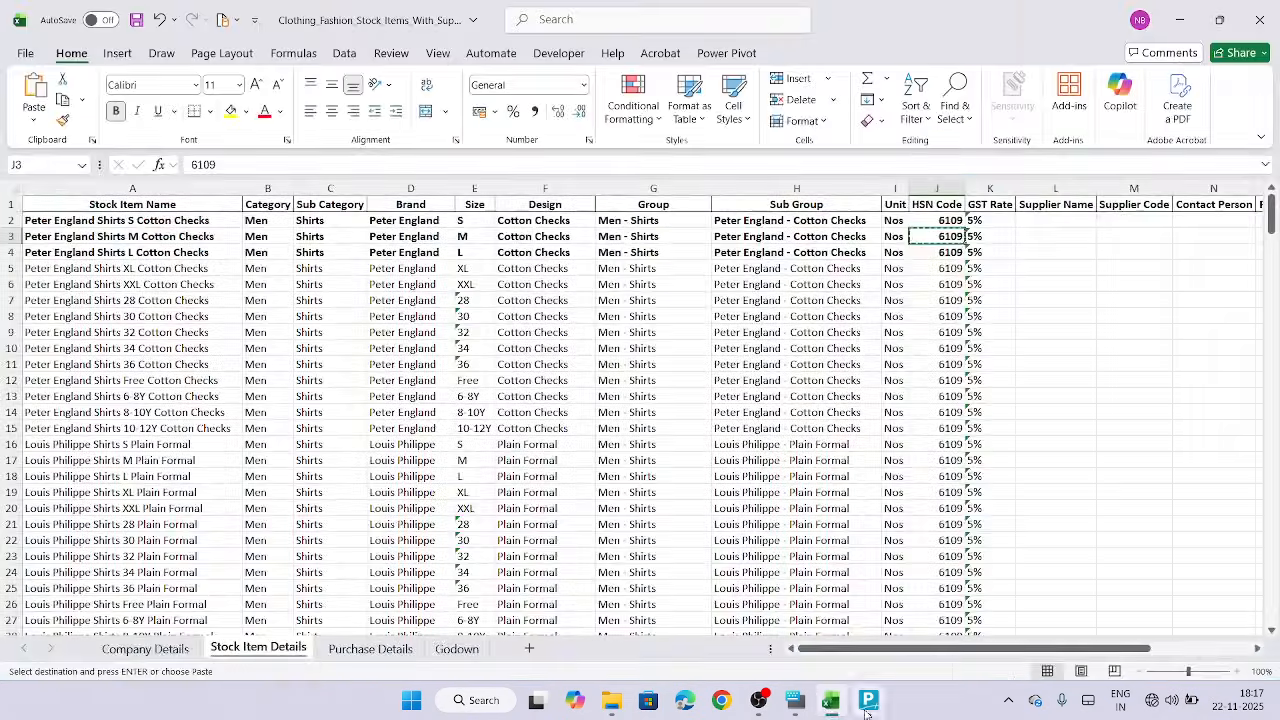
left_click(868, 708)
type("6109")
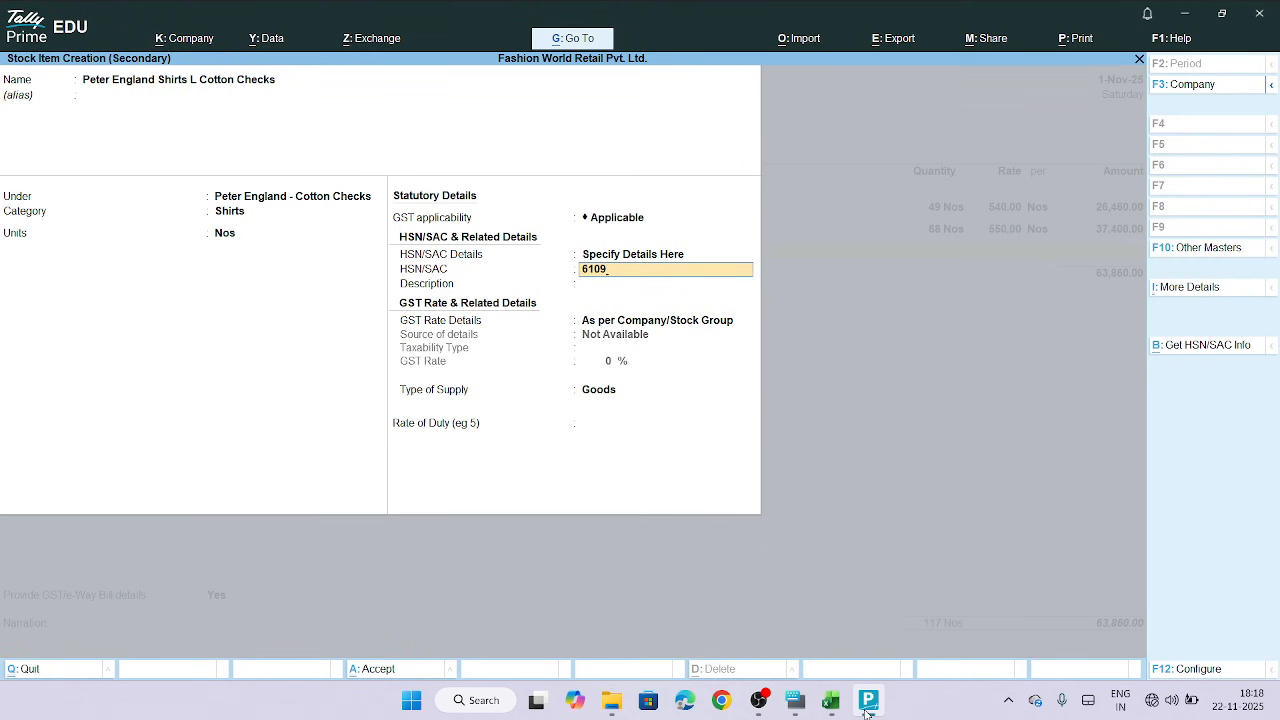
key("Return")
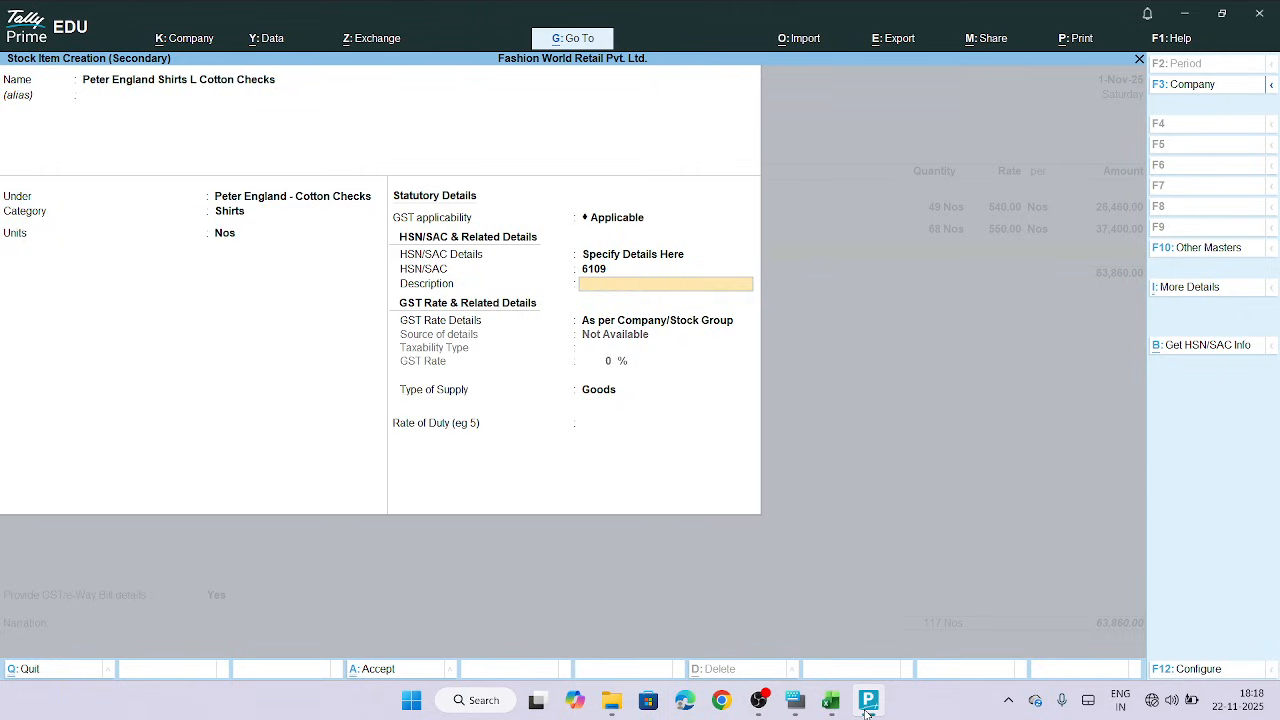
Specify GST rate details here, with taxability type Taxable and a GST rate of 5%
key("Return")
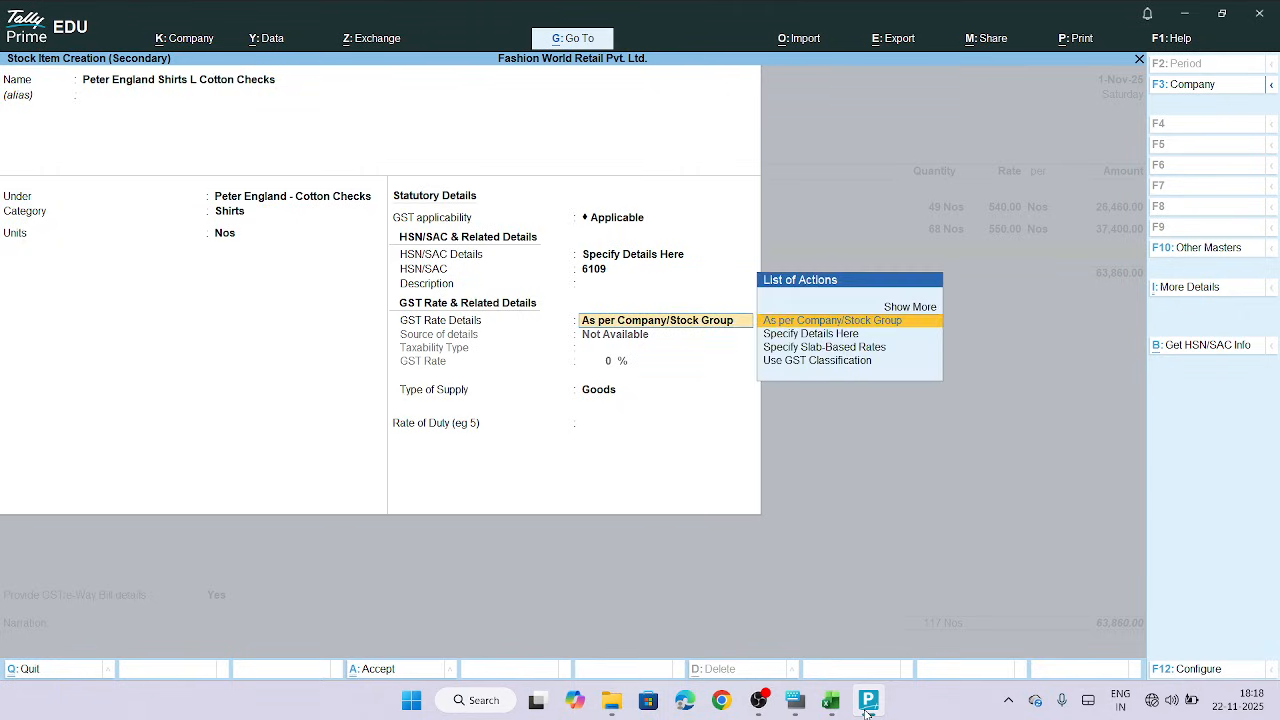
left_click(830, 336)
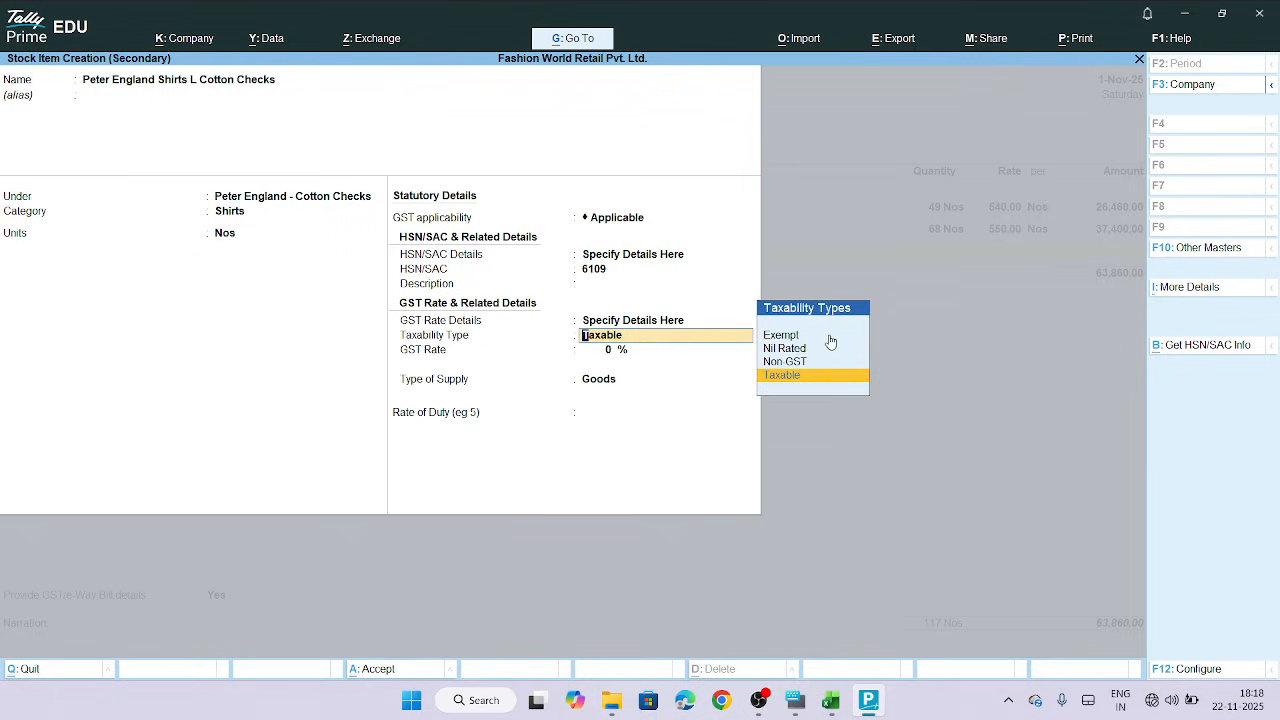
key("Return")
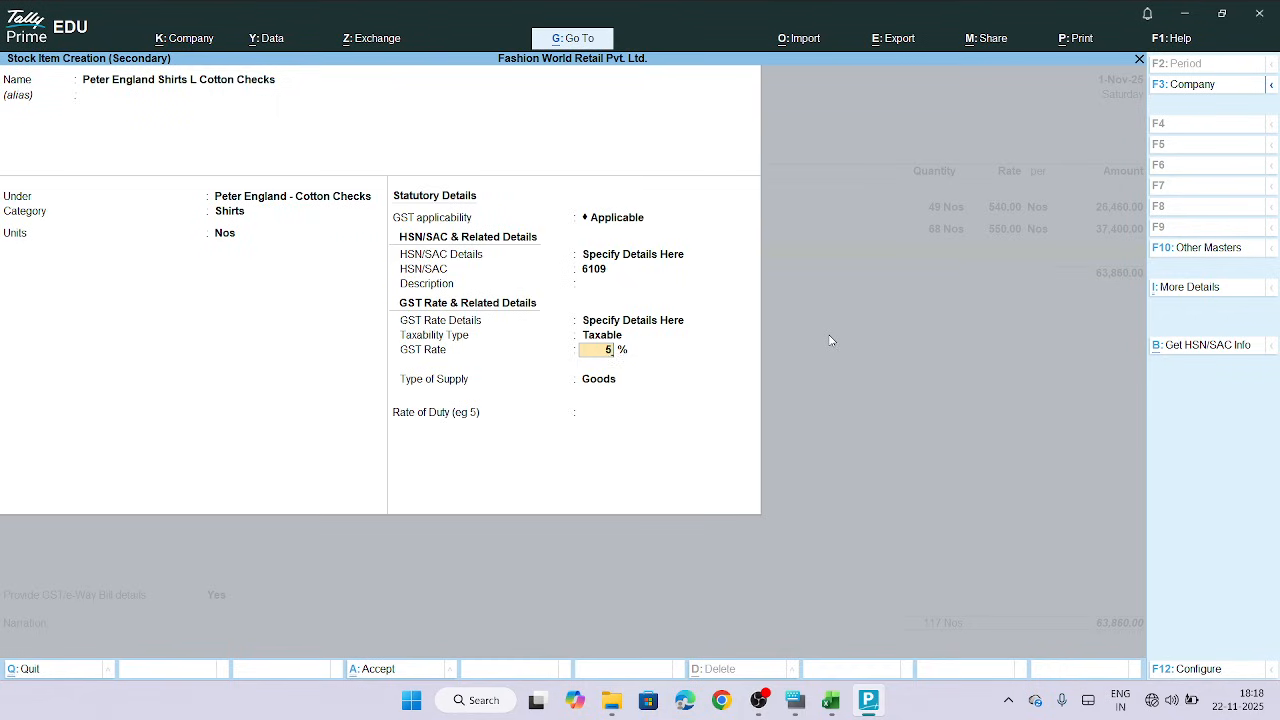
type("5")
key("Return")
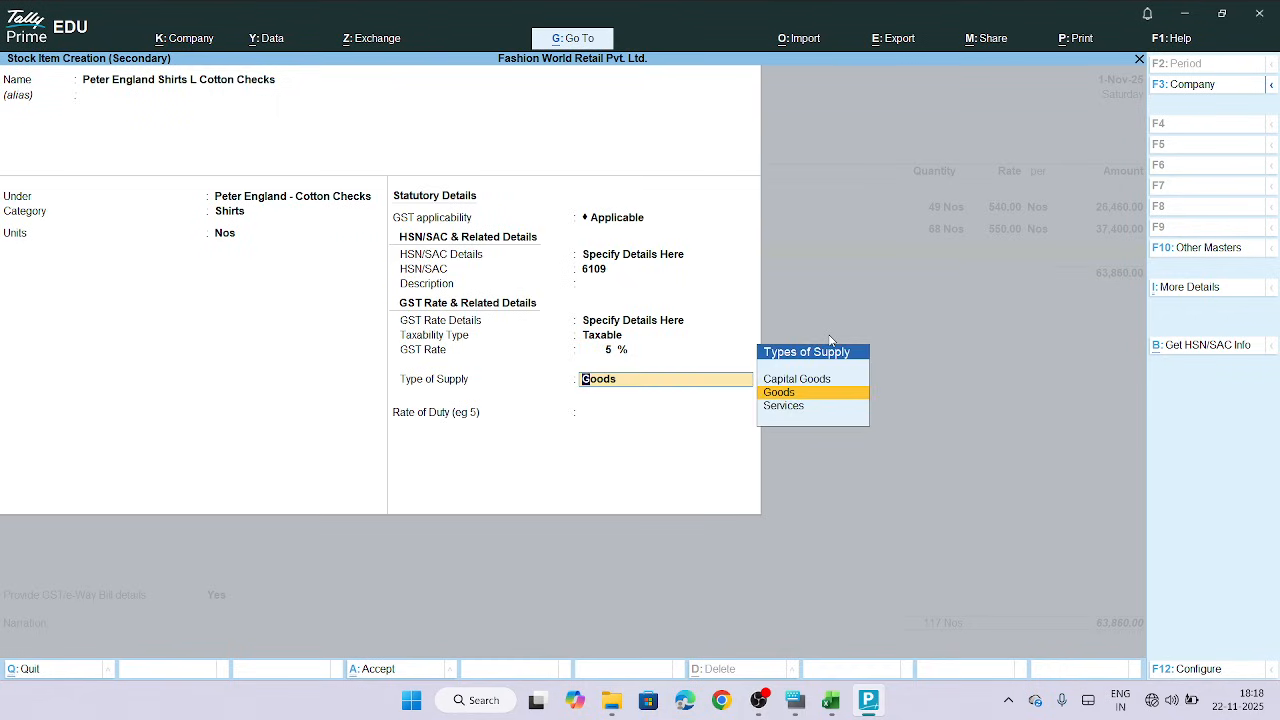
Keep Goods as the supply type, accept the stock item, and skip the item description
key("Return")
key("Return")
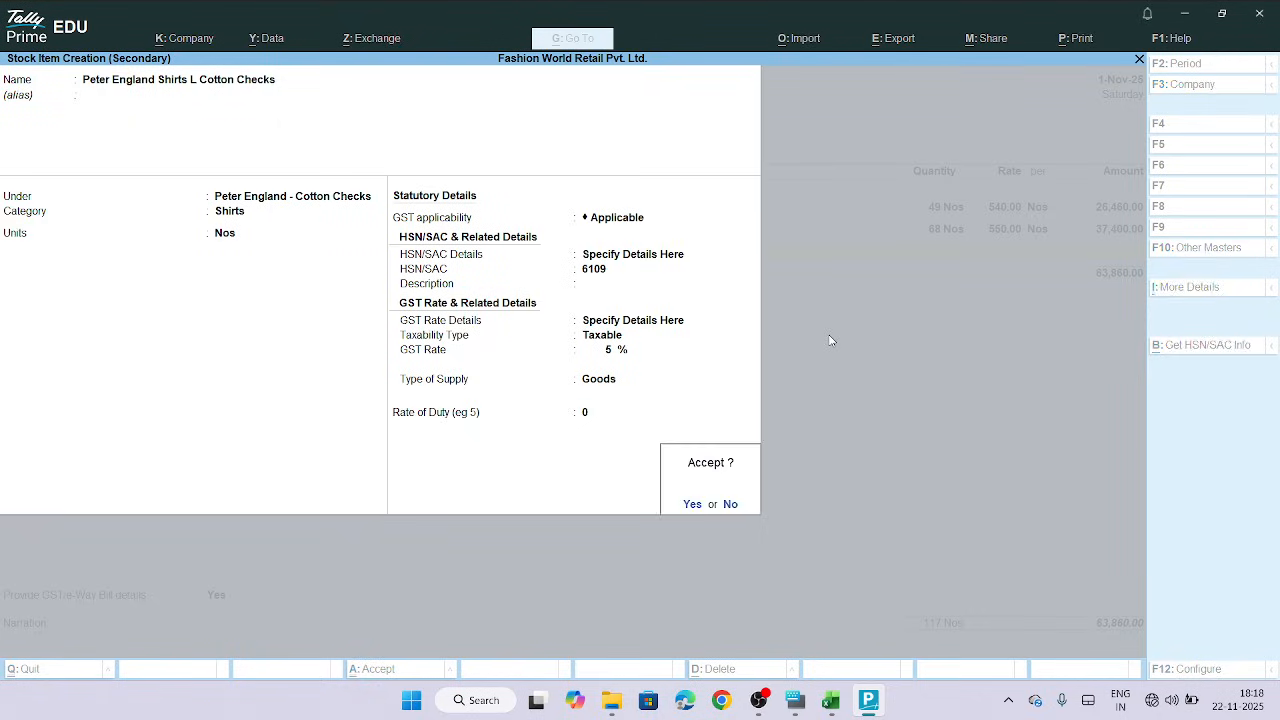
key("Return")
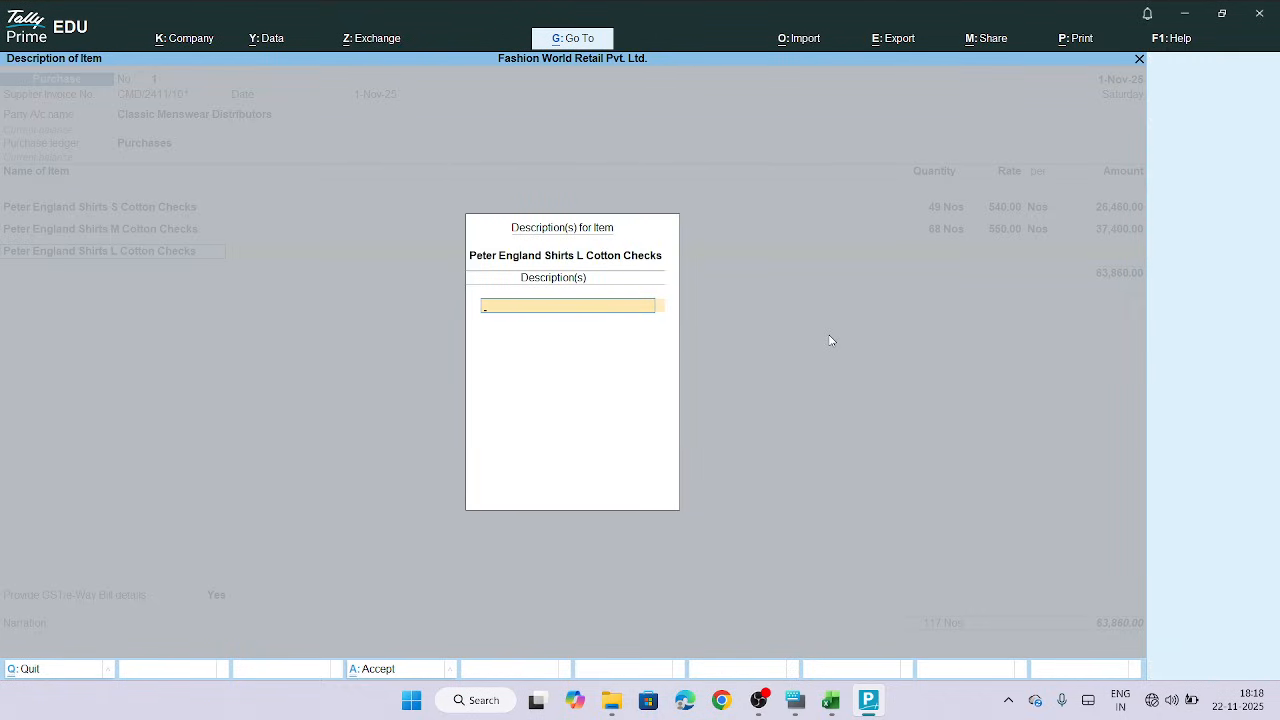
key("Return")
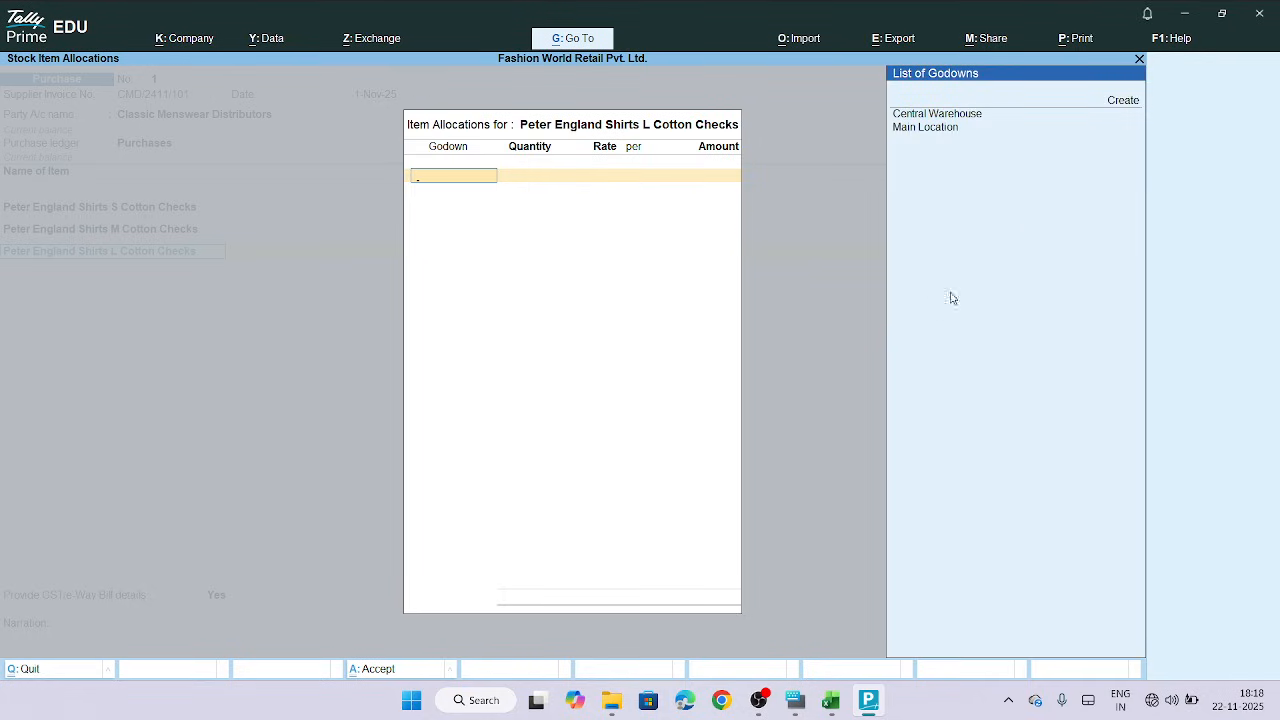
Allocate the L item to Central Warehouse and enter quantity 95 copied from the L row in Purchase Details
left_click(939, 114)
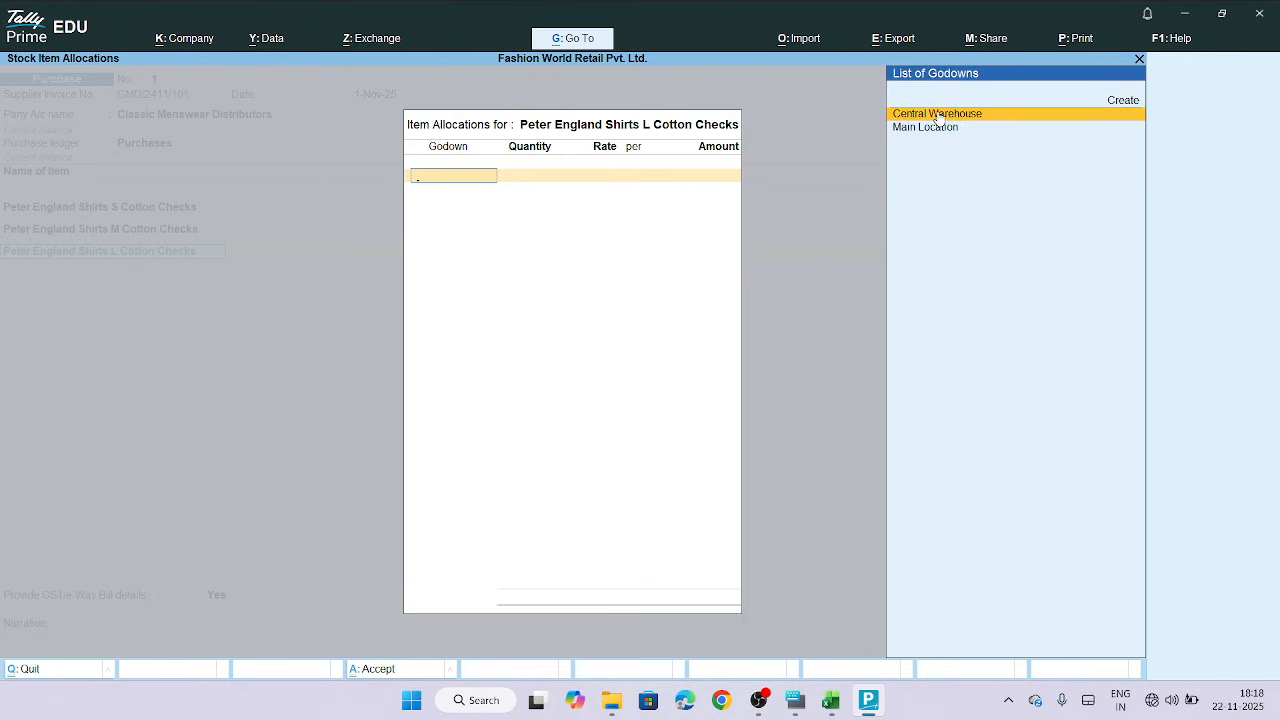
left_click(969, 115)
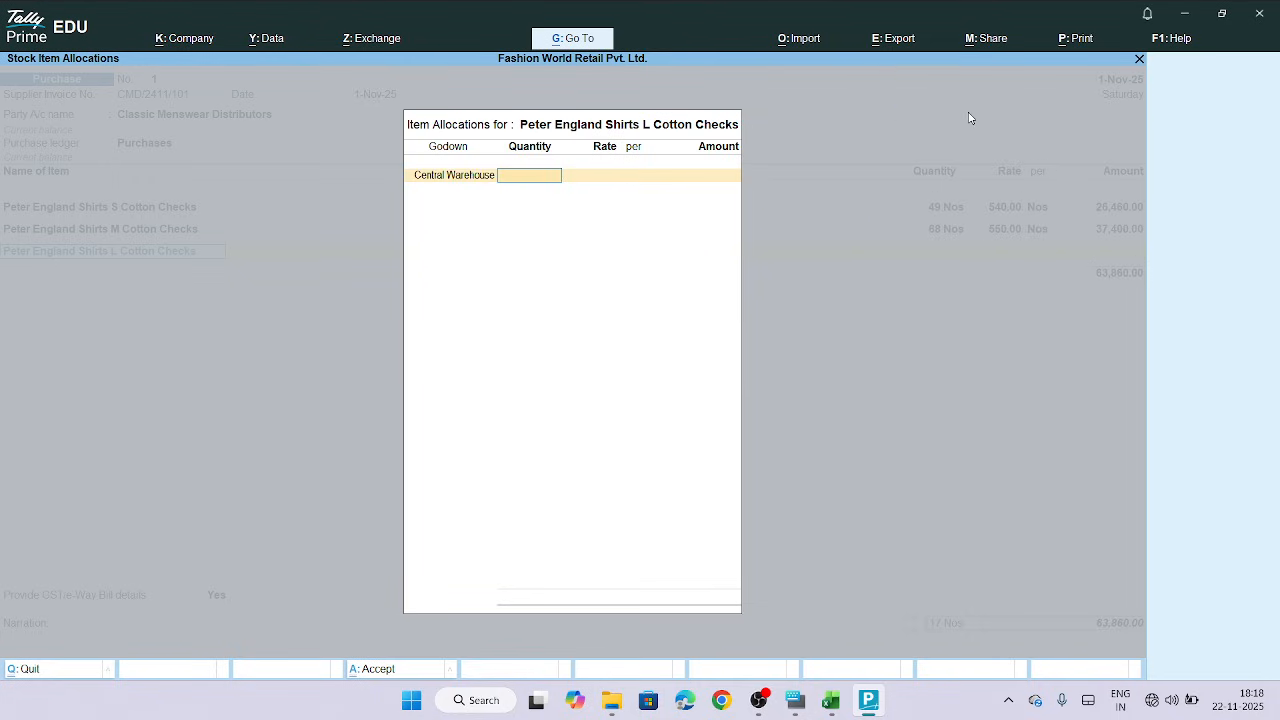
left_click(836, 705)
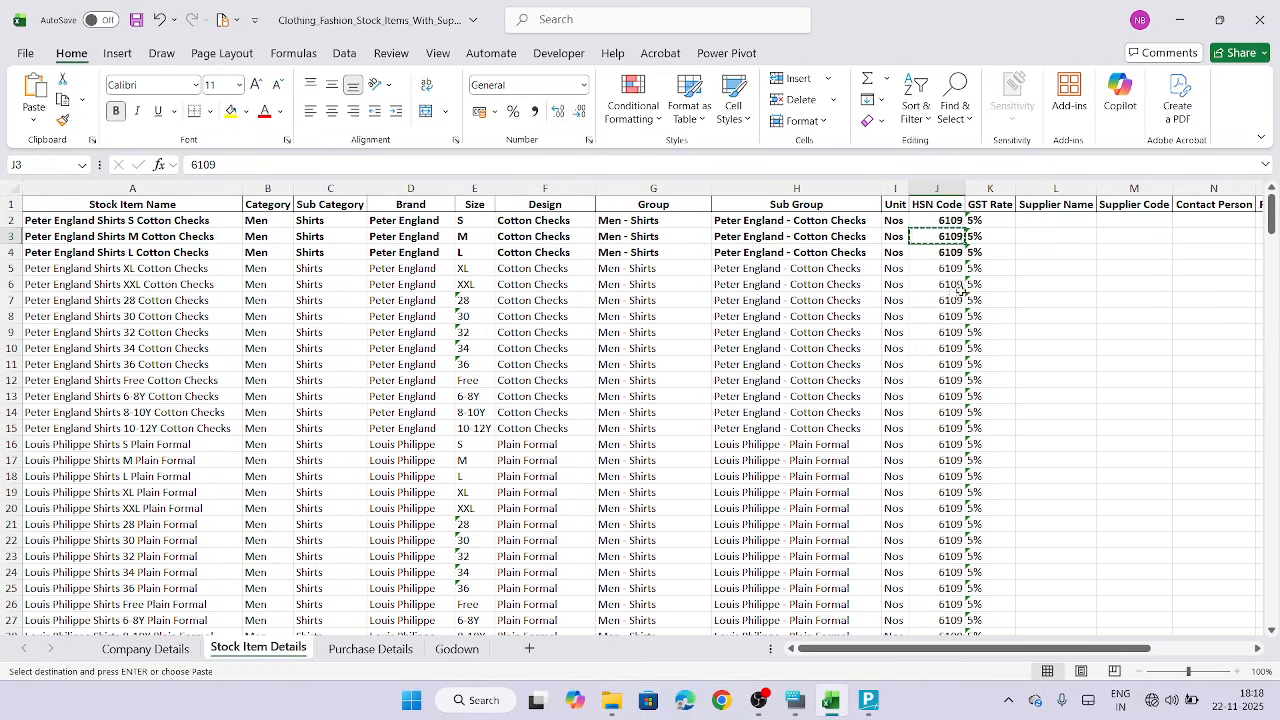
left_click(372, 650)
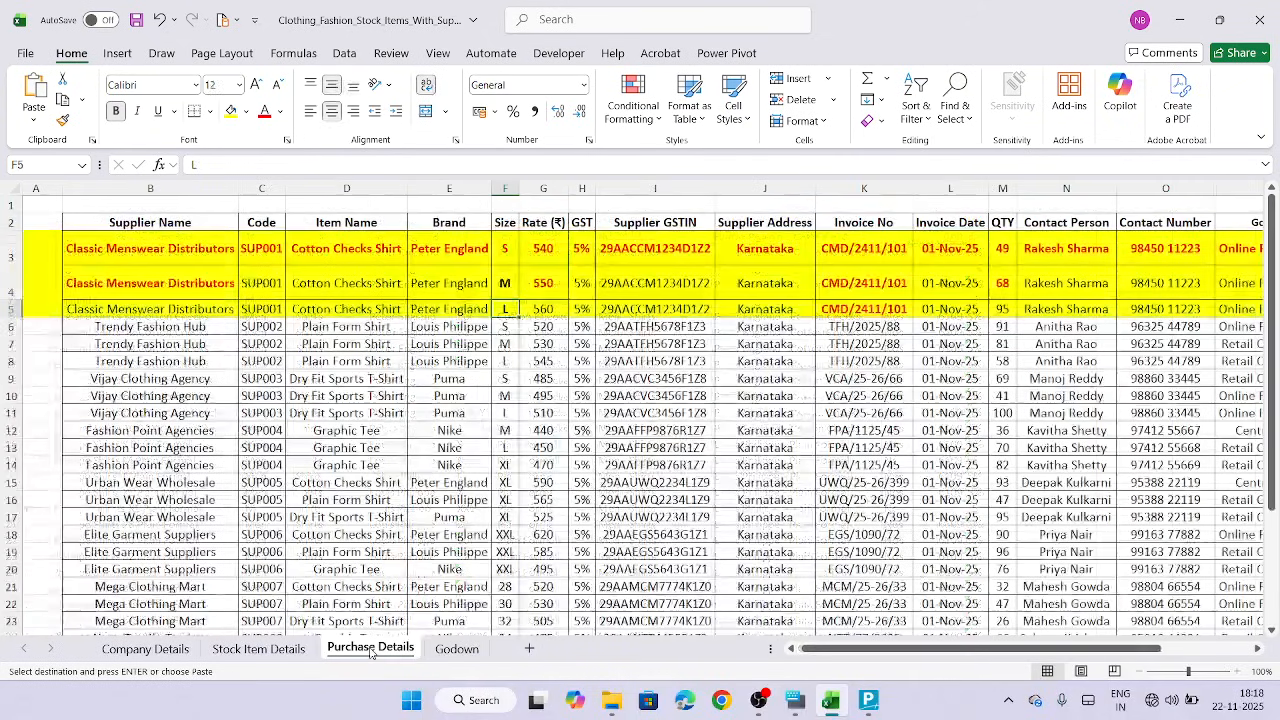
left_click(1004, 311)
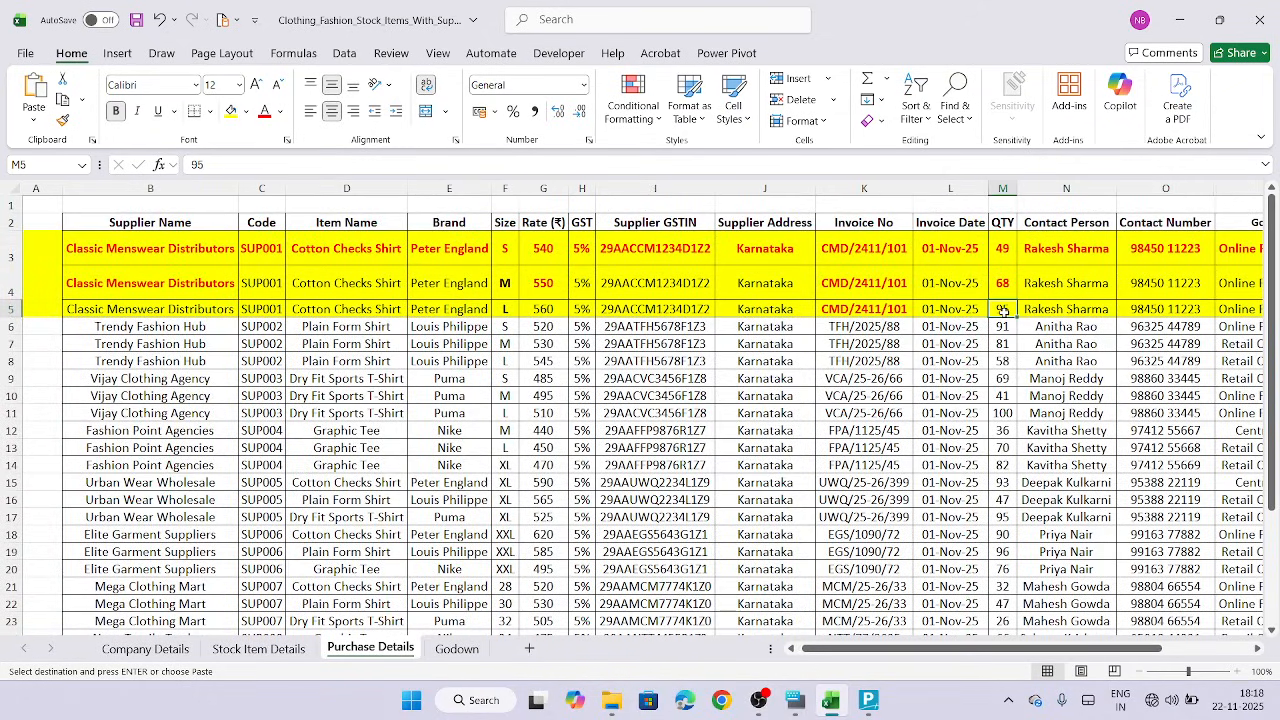
key("Escape")
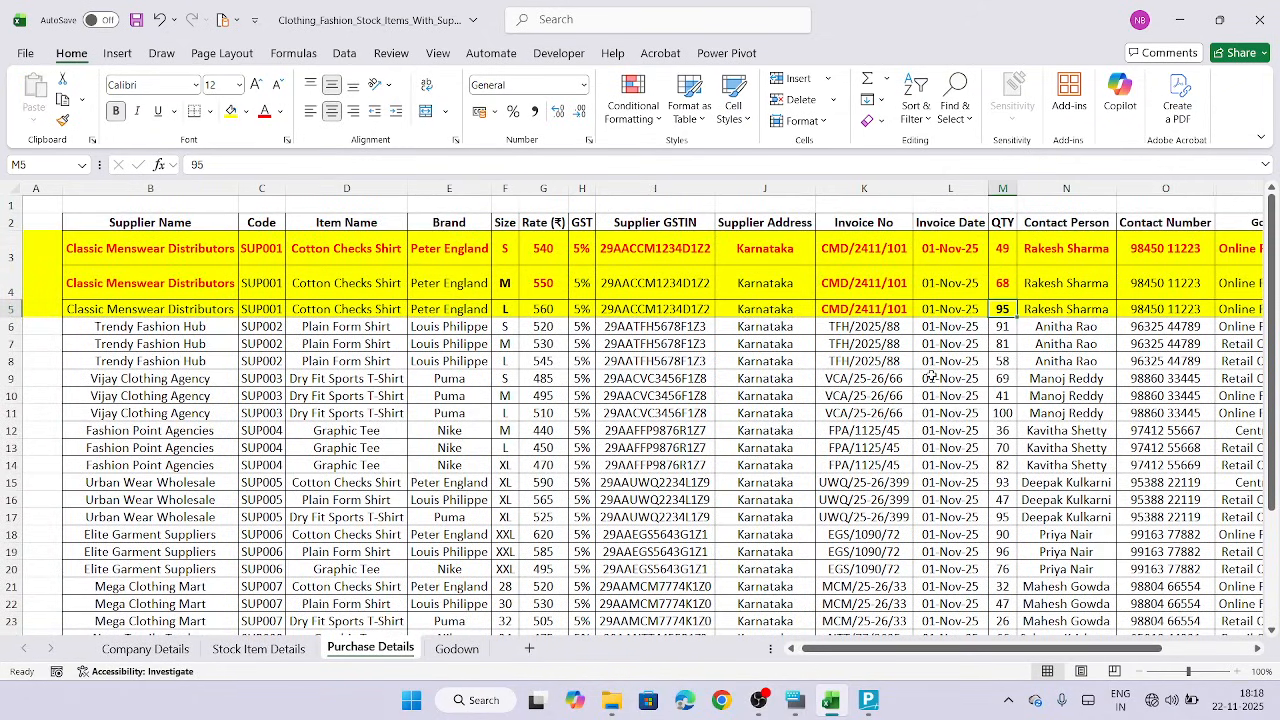
key("ctrl+c")
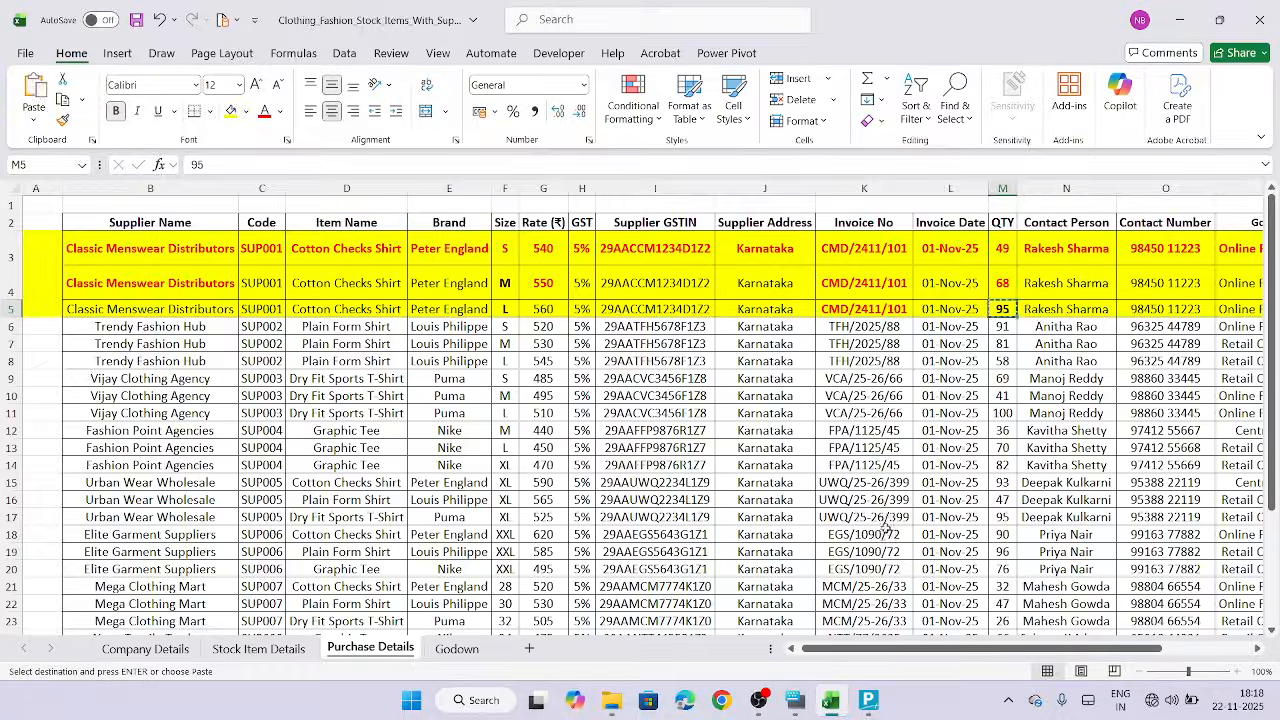
left_click(861, 713)
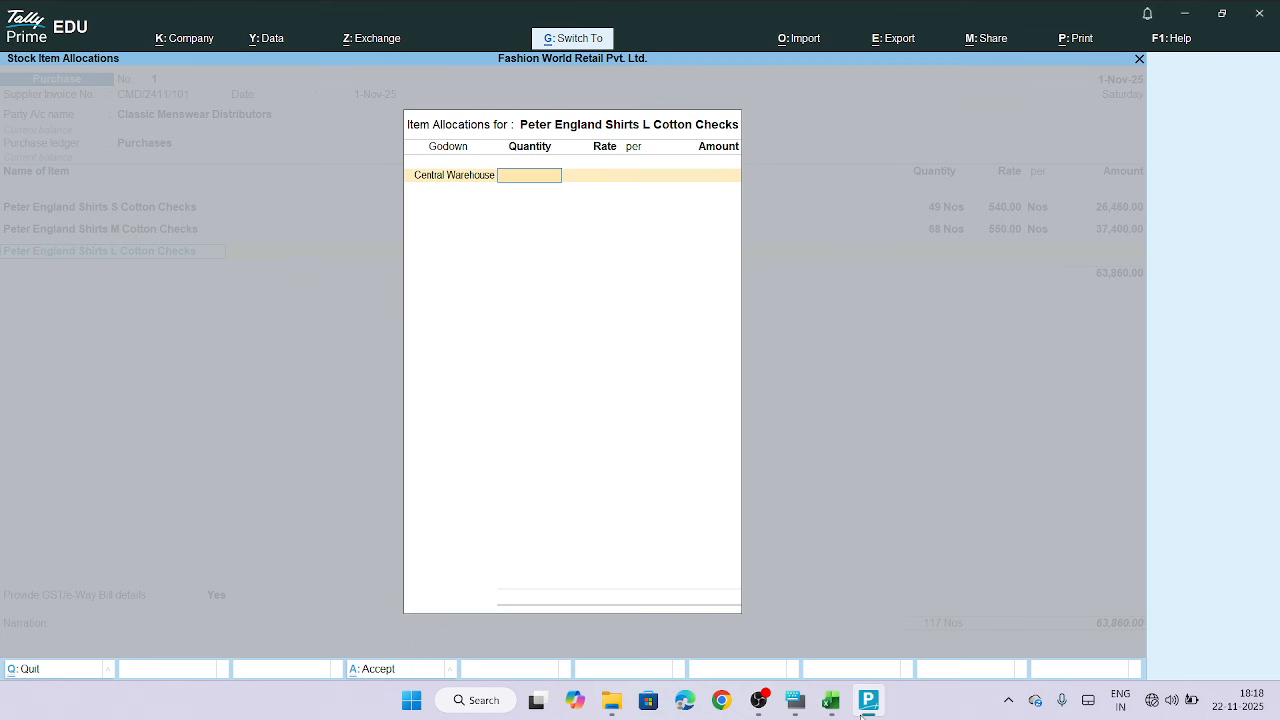
key("Return")
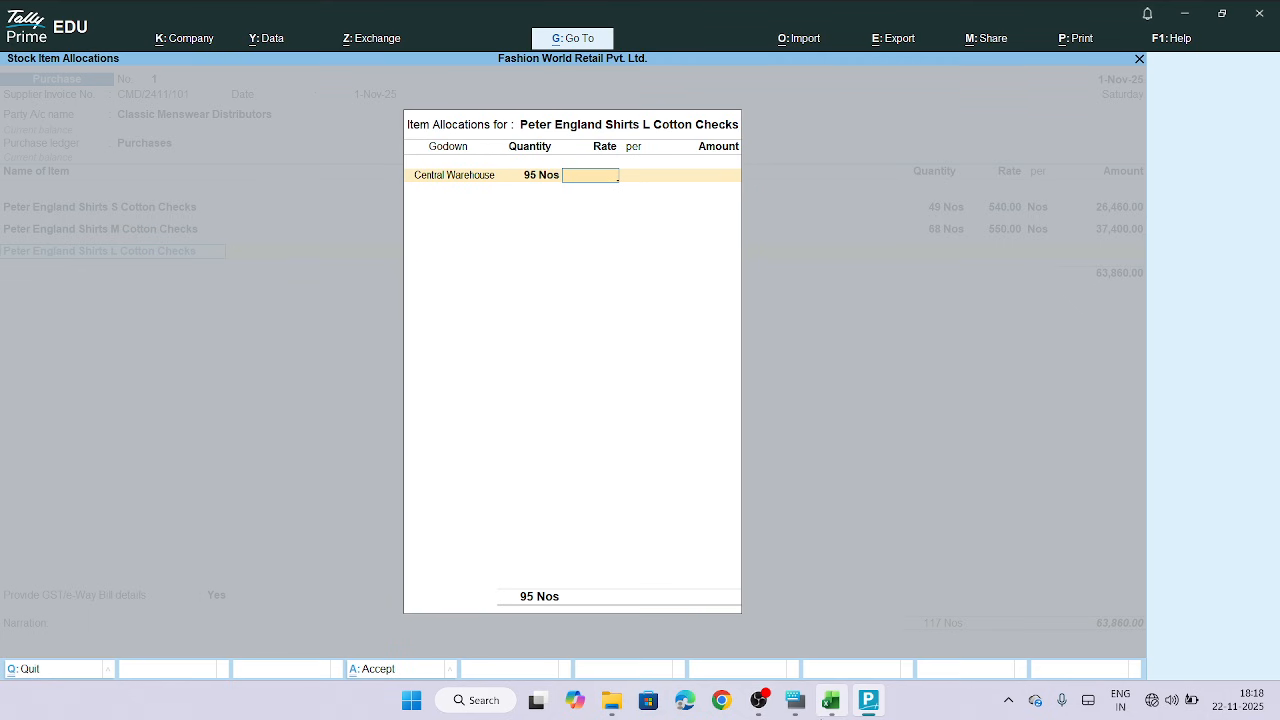
Bold the L-size rate cell in the sheet, copy it, and enter a rate of 560 for the allocation
mouse_move(861, 713)
left_click(830, 700)
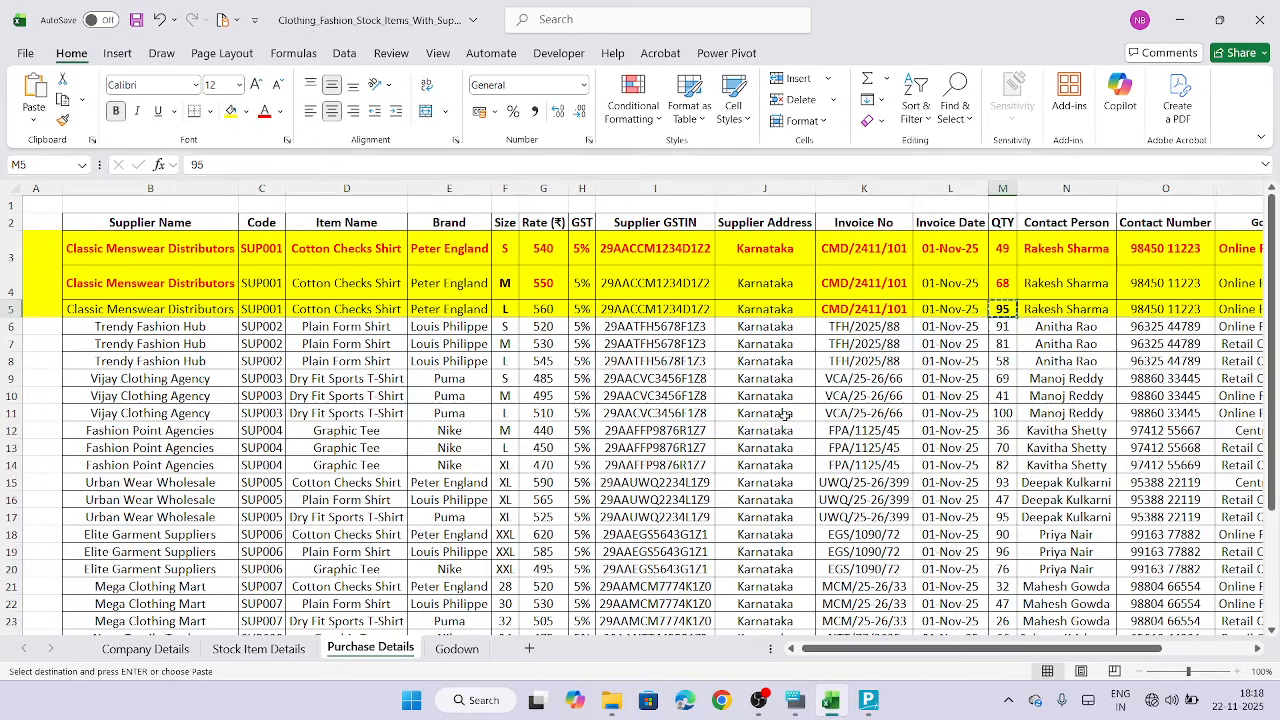
left_click(533, 312)
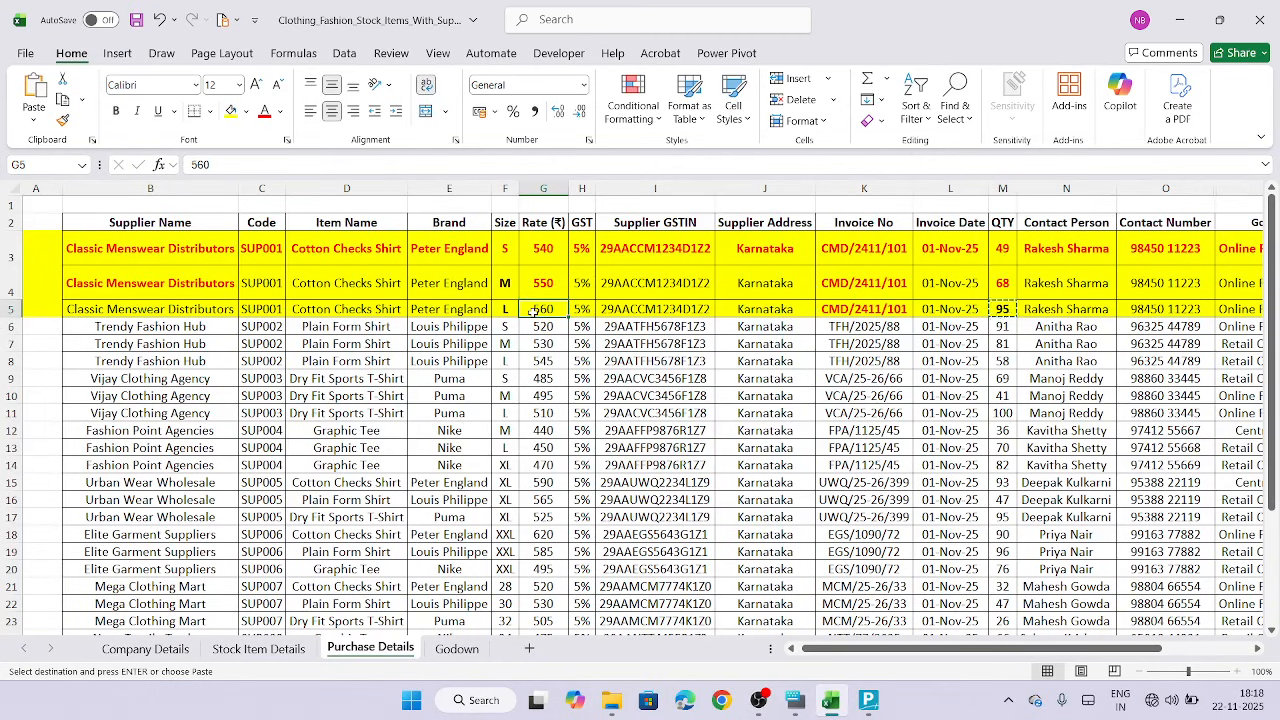
key("ctrl+b")
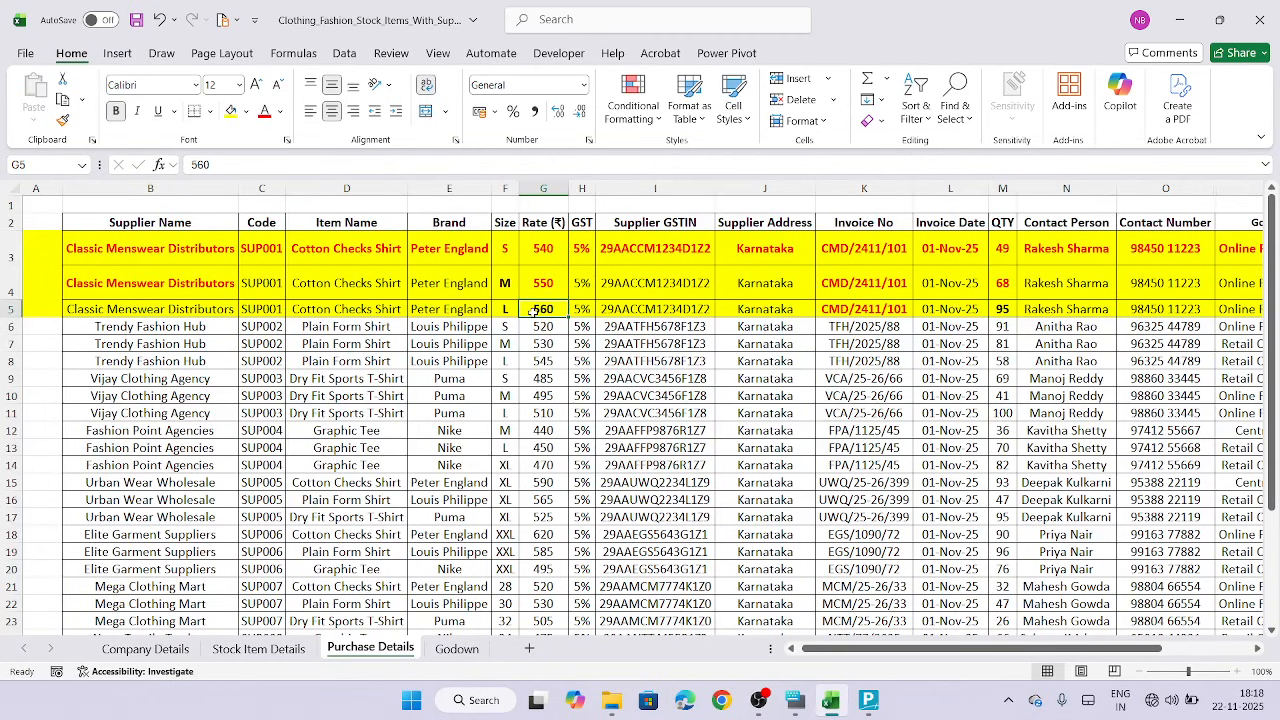
key("ctrl+c")
left_click(866, 706)
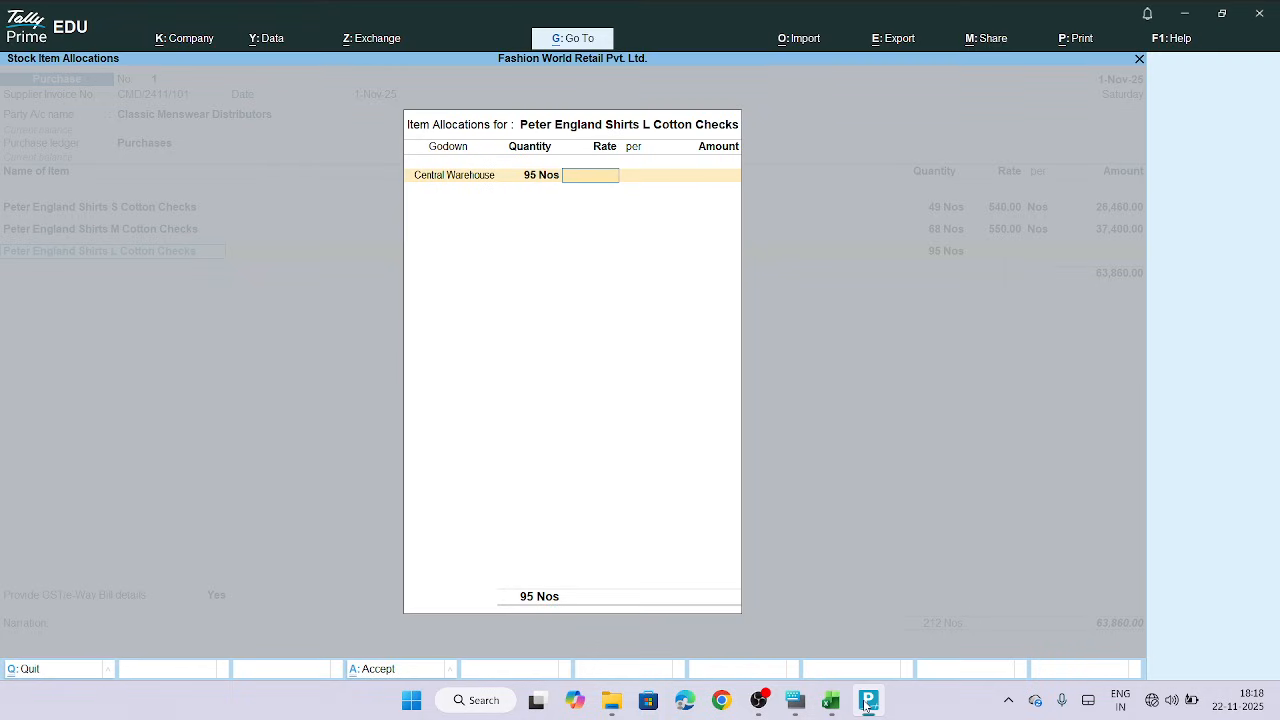
key("ctrl+alt+v")
key("Return")
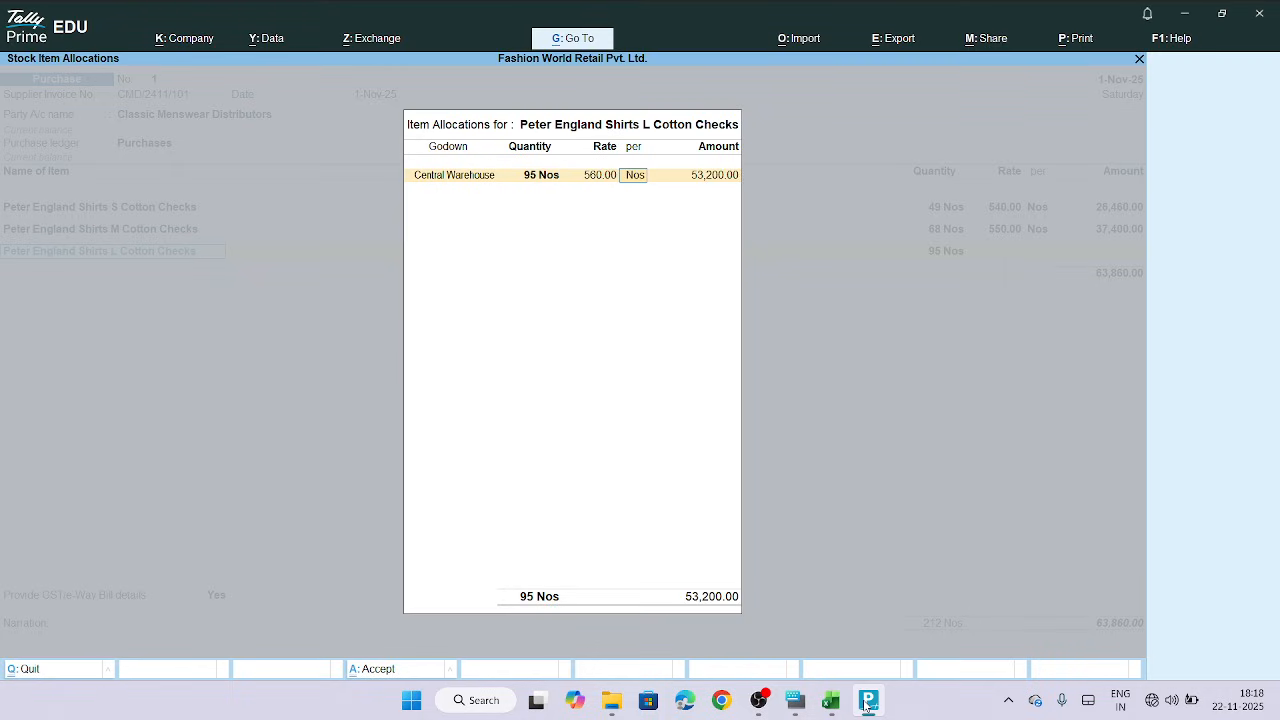
Accept the per-unit Nos and the allocation, confirm the amount, and move to a new line in the voucher
key("Return")
key("Return")
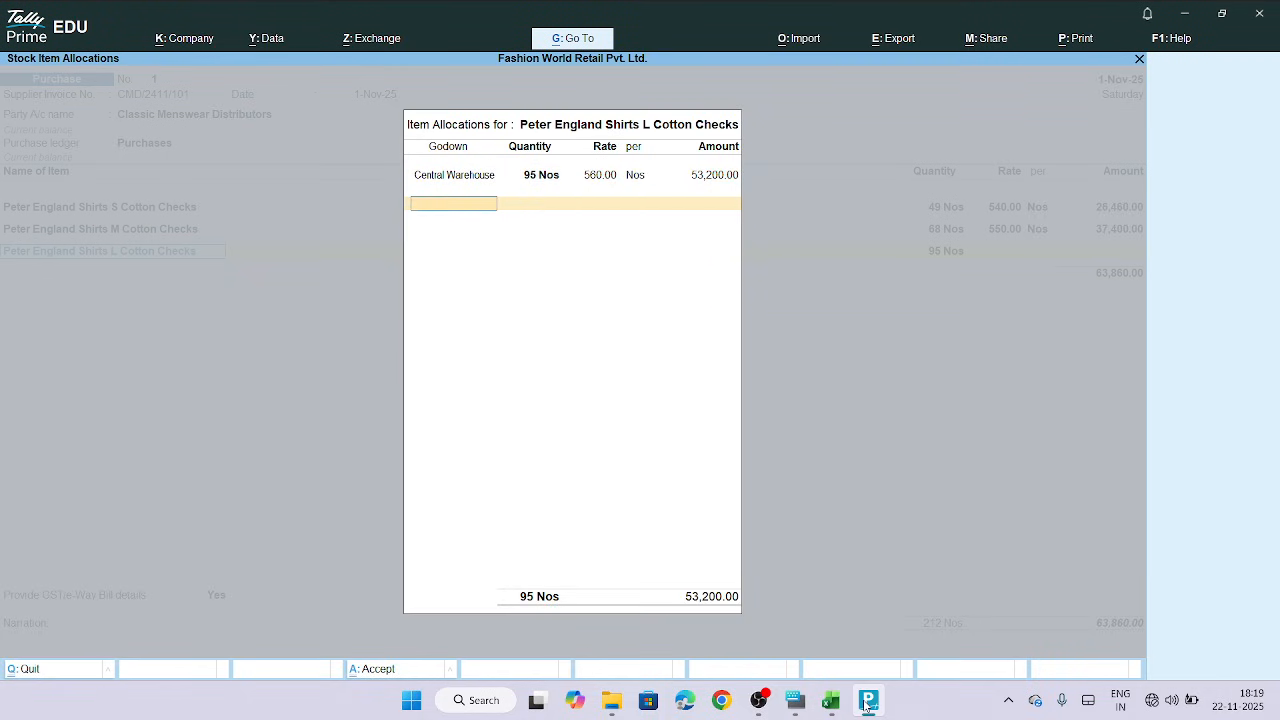
key("Return")
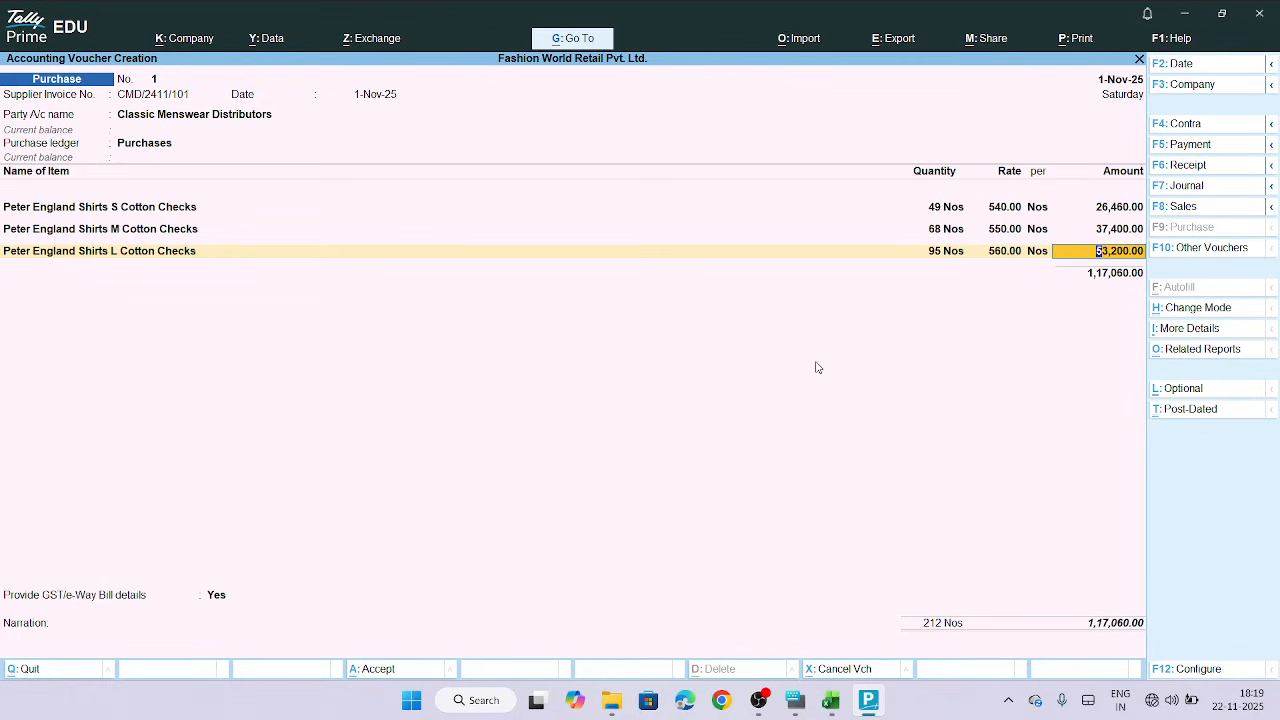
key("Return")
key("Return")
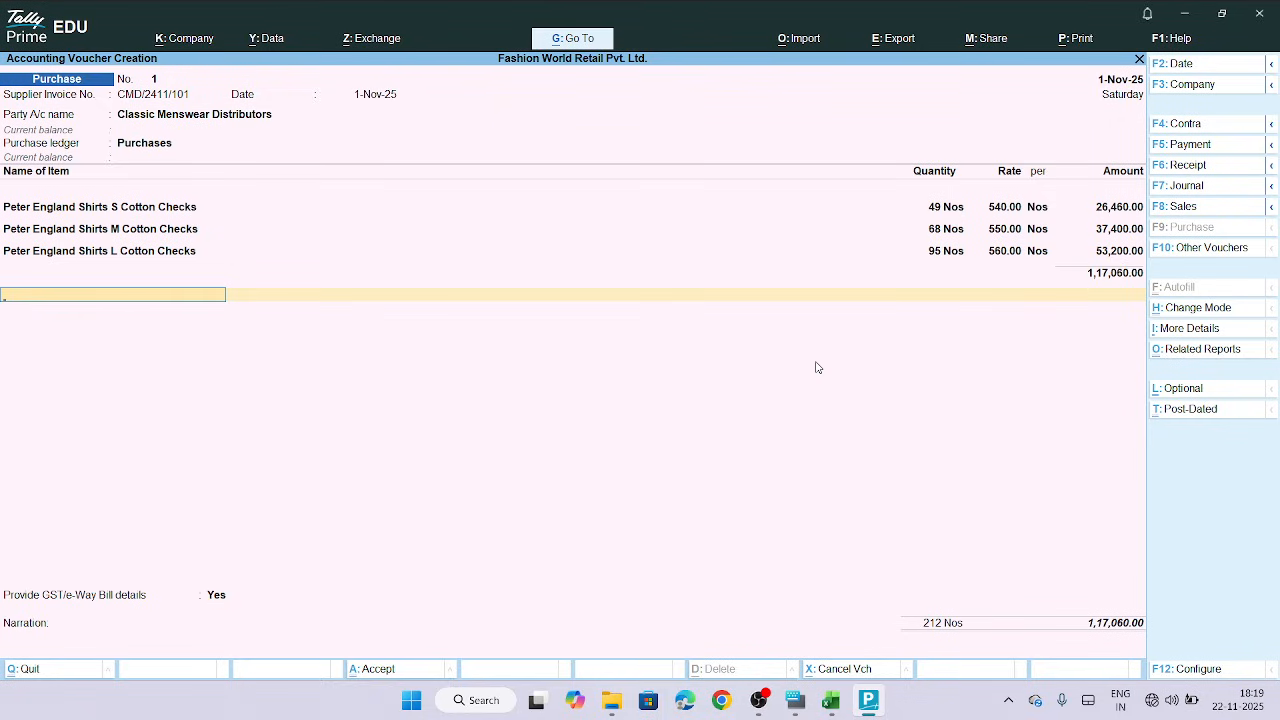
Start a new ledger from the voucher's next line and name it CGST @2.5%
key("Return")
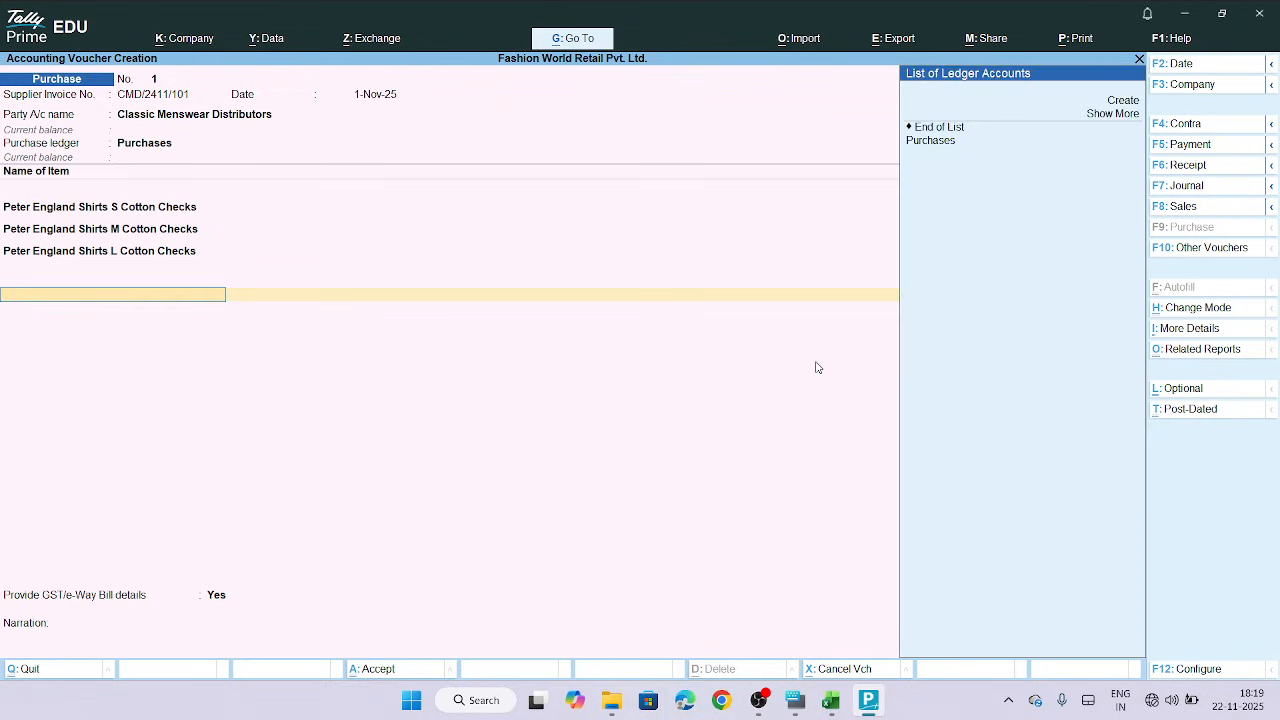
left_click(1130, 102)
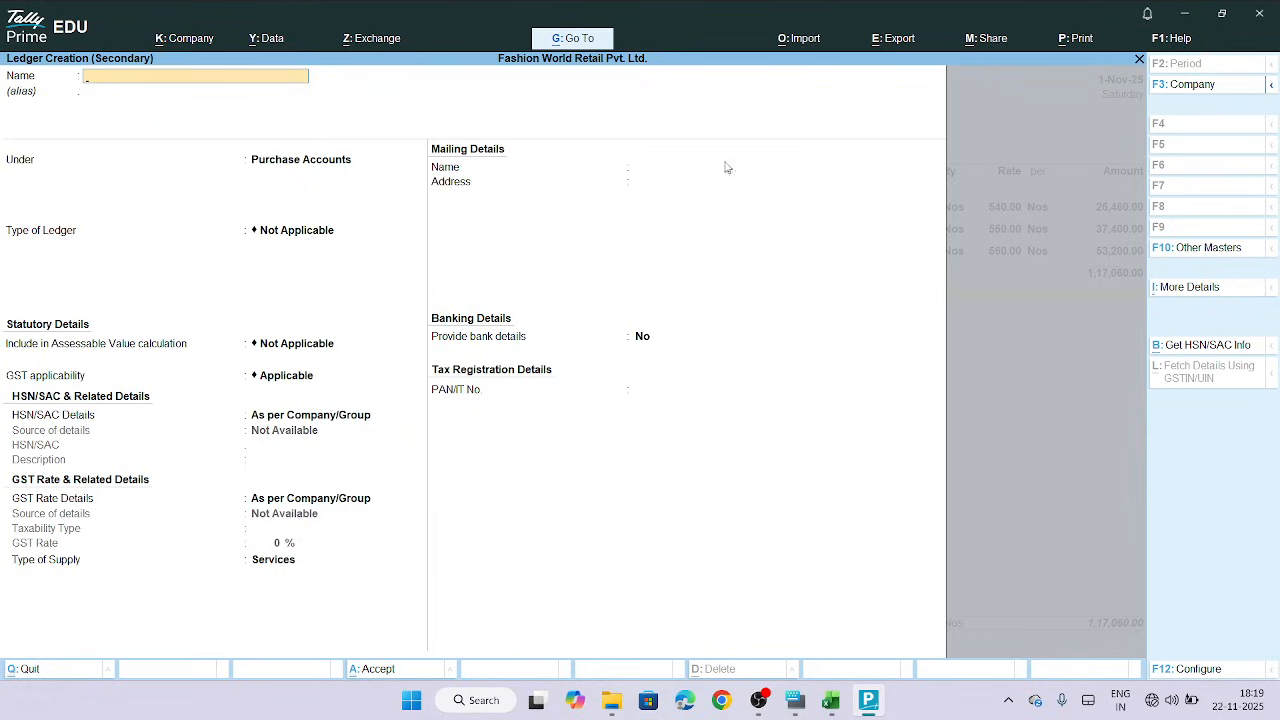
type("Cg")
key("BackSpace")
key("BackSpace")
key("BackSpace")
type("GST 2.55")
key("BackSpace")
key("BackSpace")
key("BackSpace")
key("BackSpace")
left_click(796, 700)
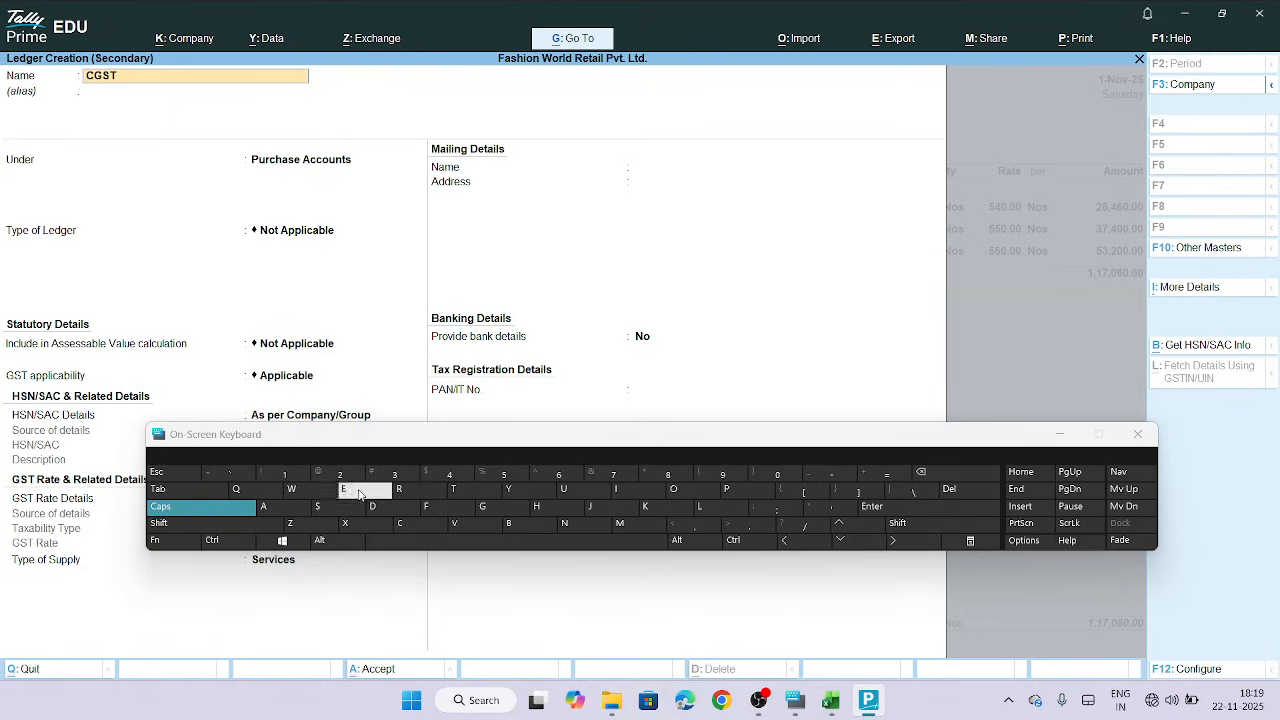
left_click(206, 525)
left_click(325, 476)
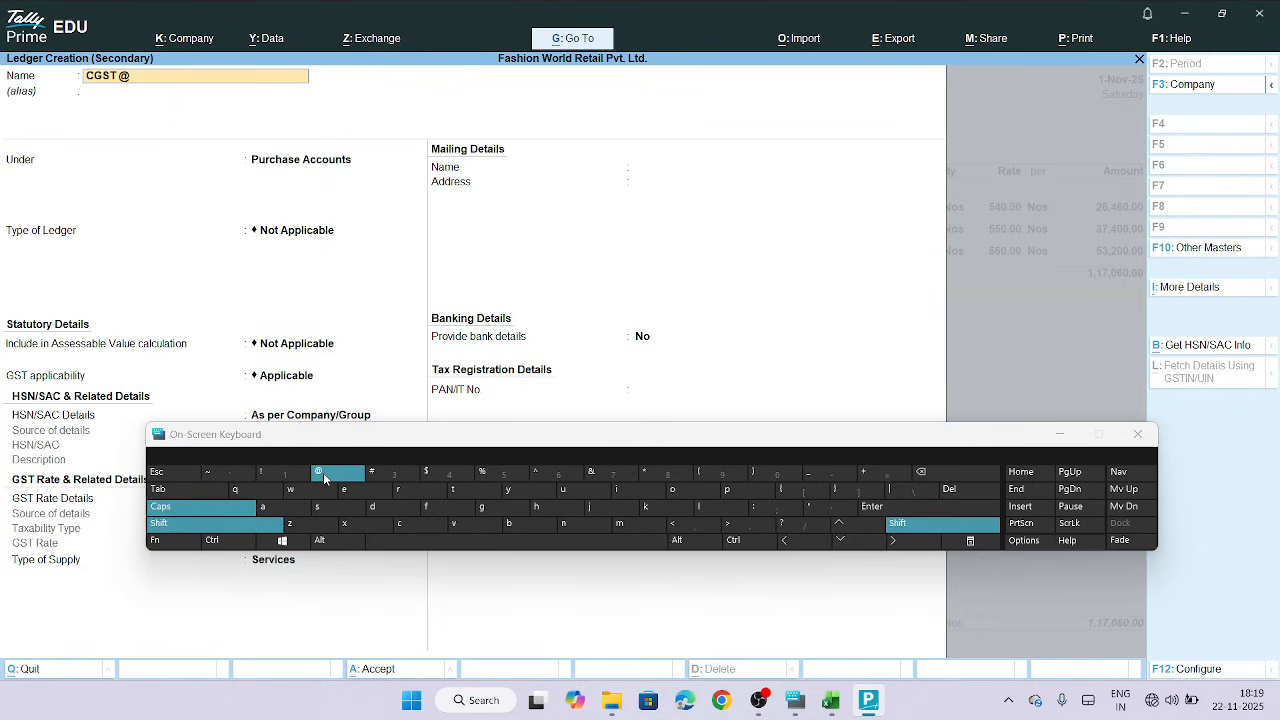
left_click(325, 476)
type(".")
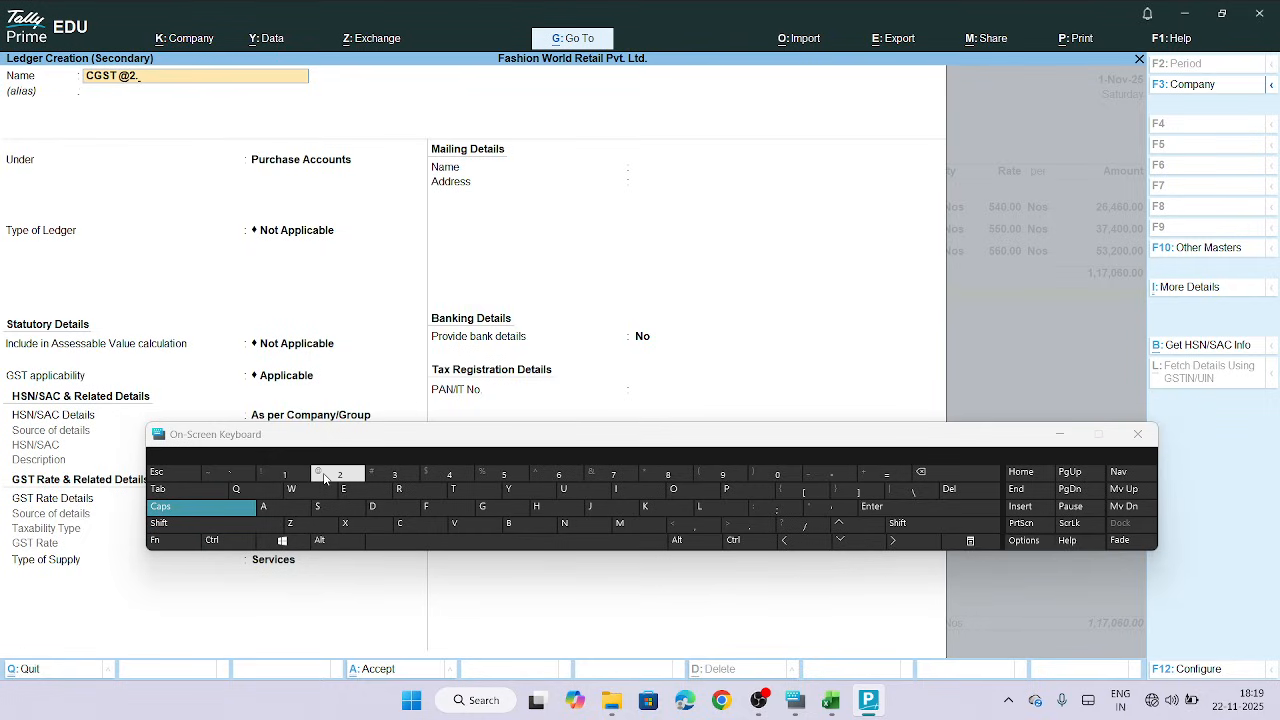
type("5")
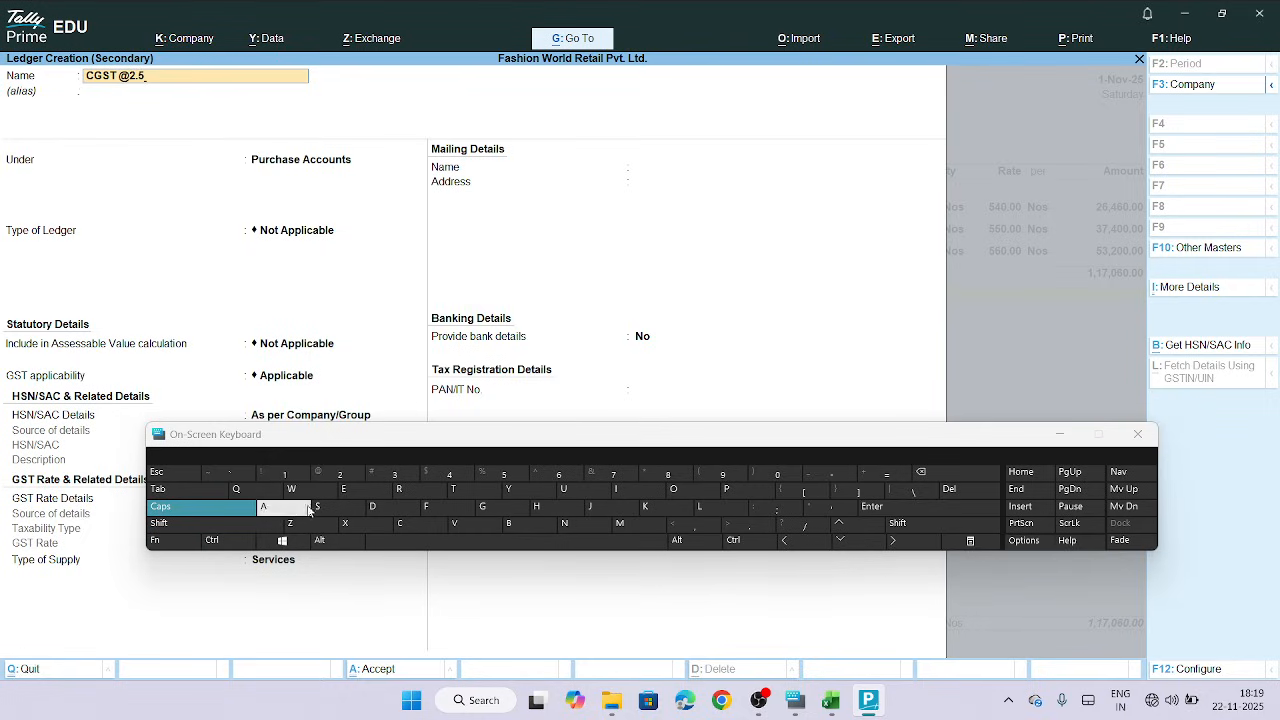
left_click(218, 524)
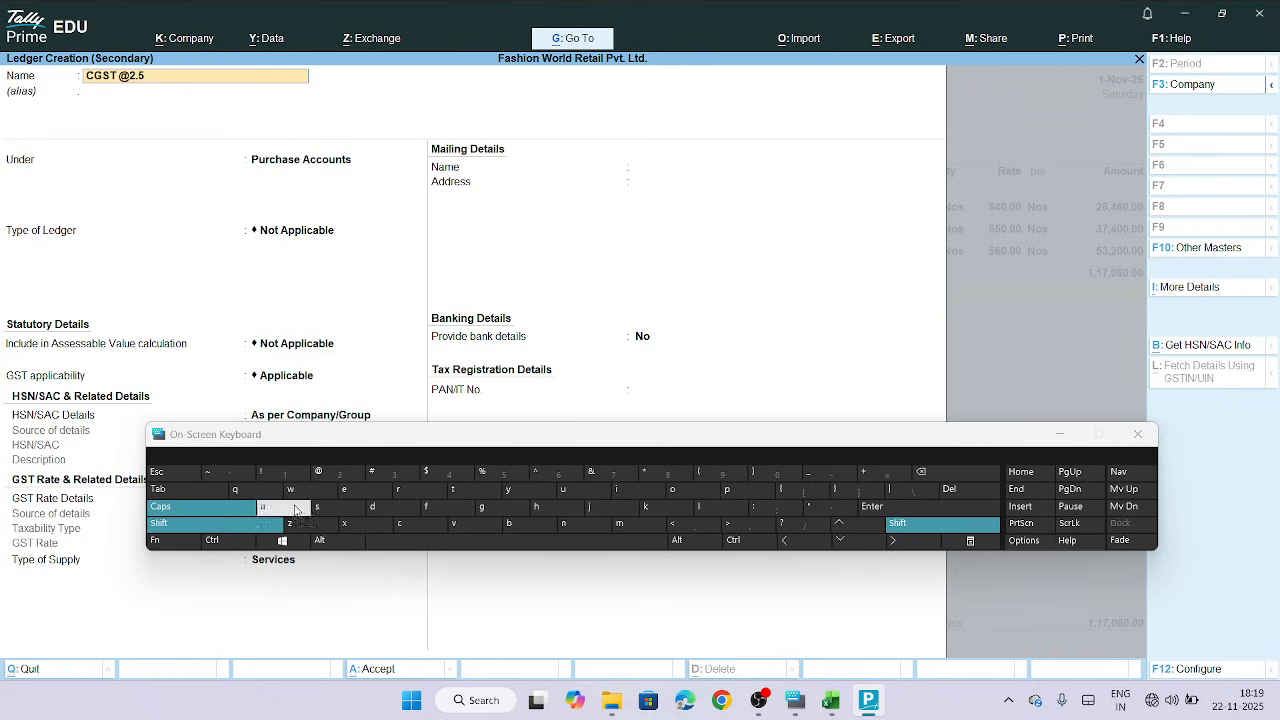
left_click(481, 476)
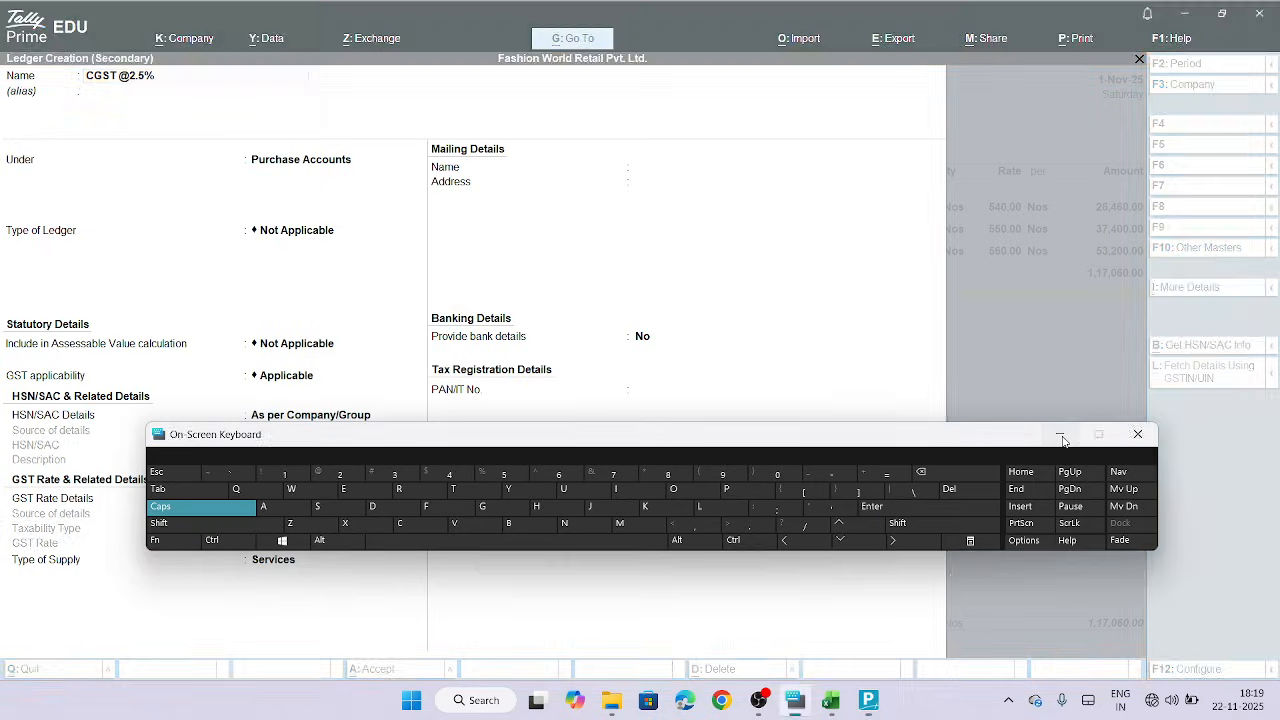
left_click(1061, 435)
Place the ledger under Duties & Taxes and set its type of duty/tax to GST
key("Return")
key("Return")
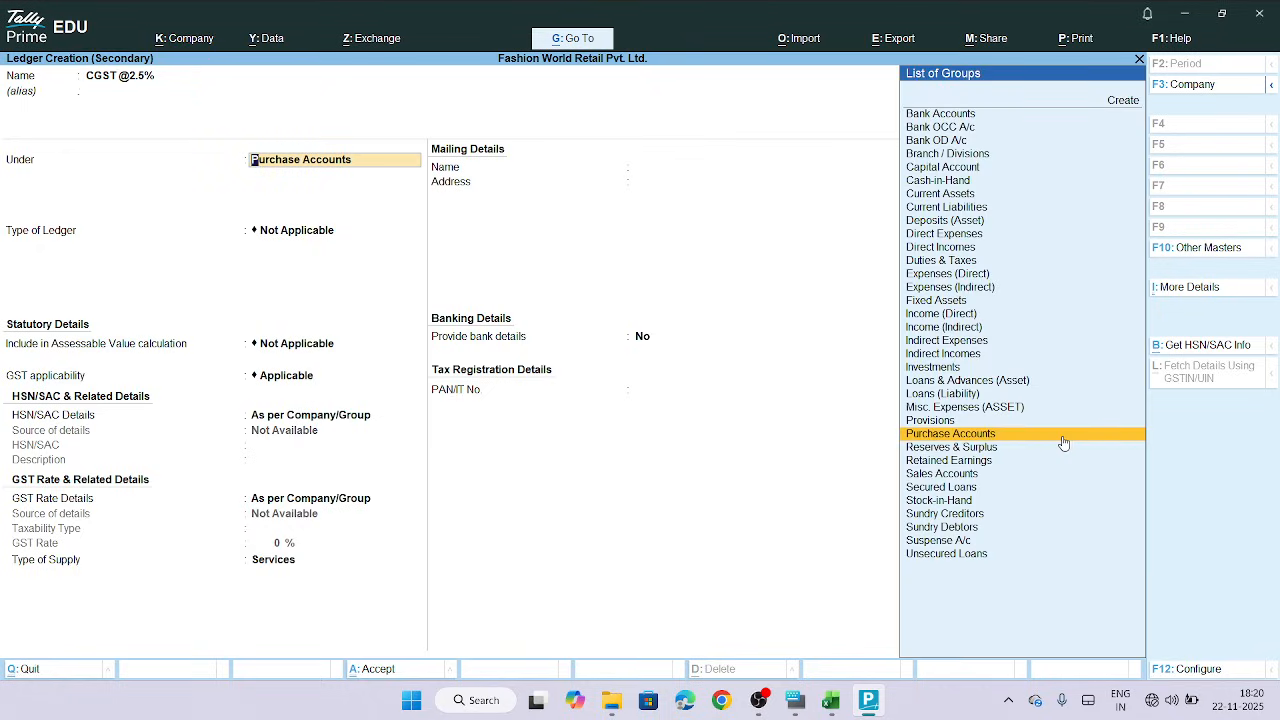
type("DU")
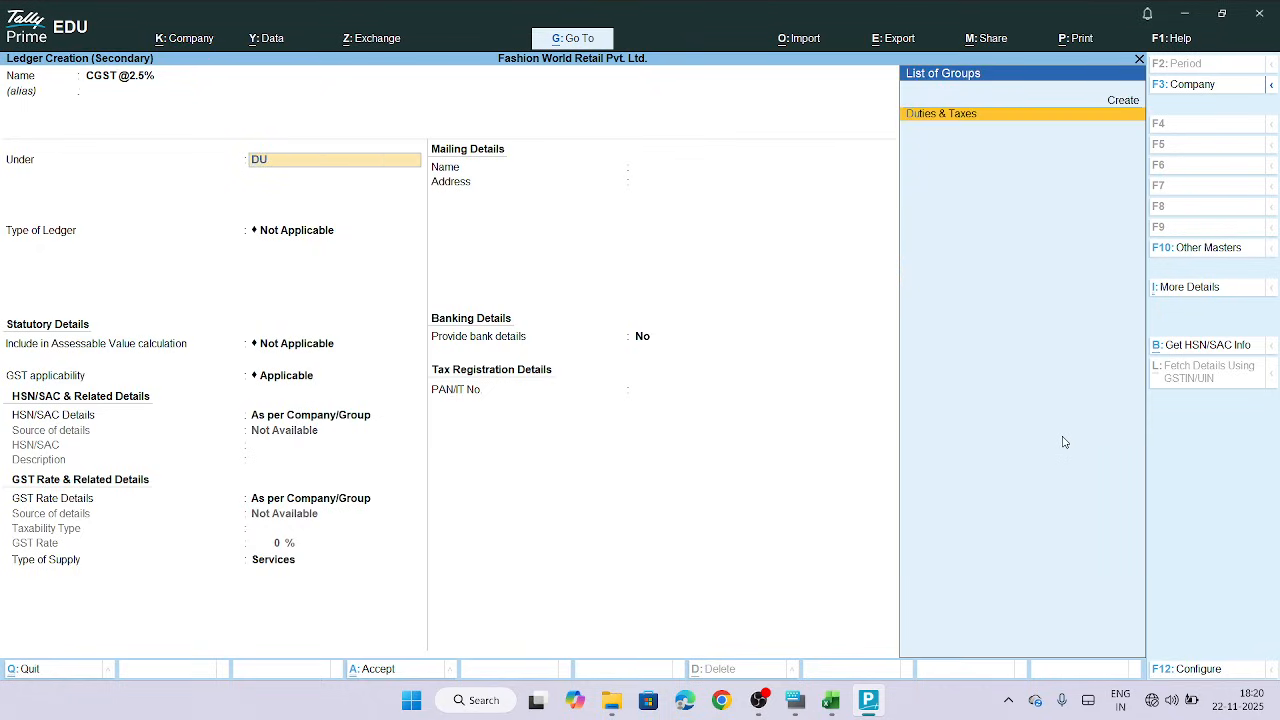
key("Return")
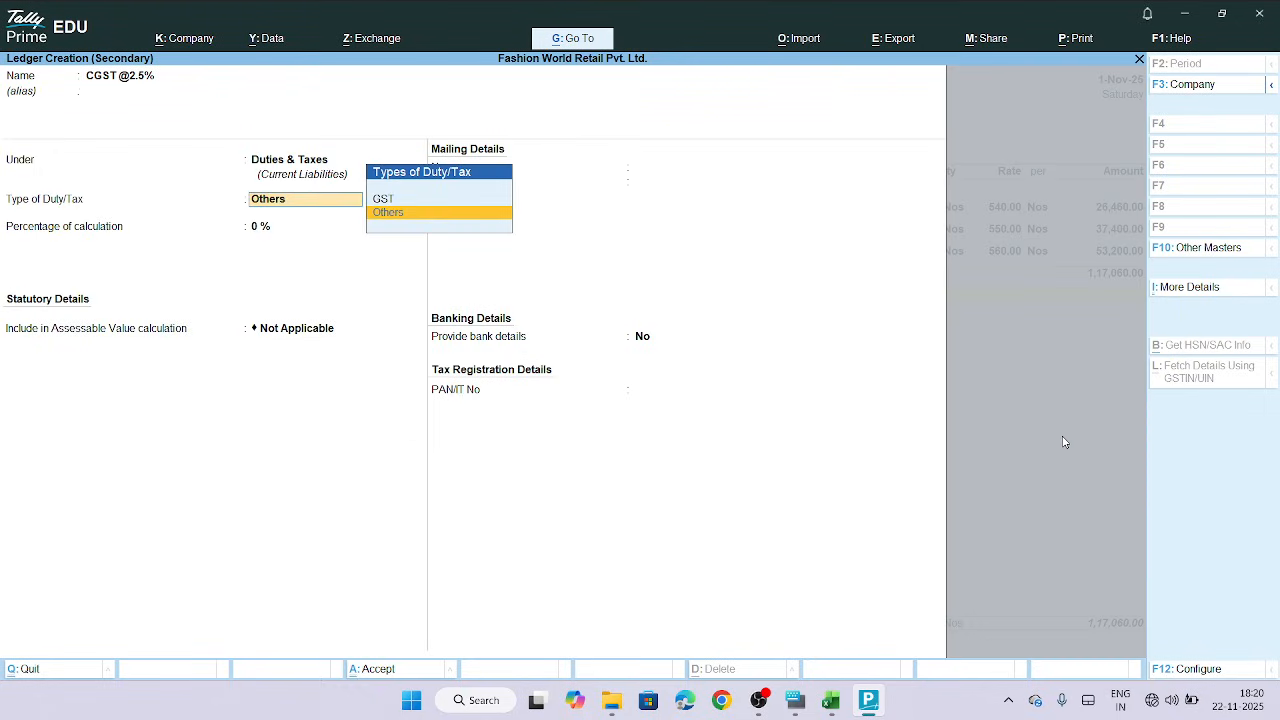
key("Up")
key("Return")
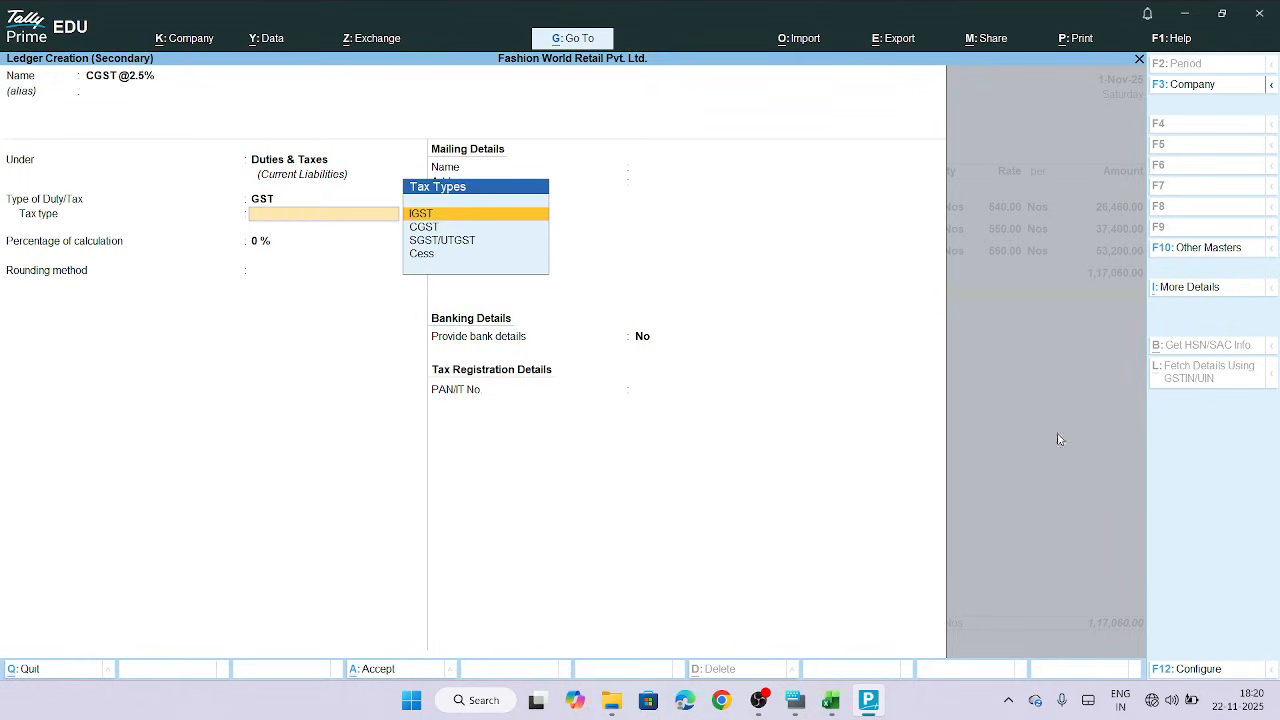
Set the tax type to CGST with a percentage of calculation of 2.5%
left_click(430, 228)
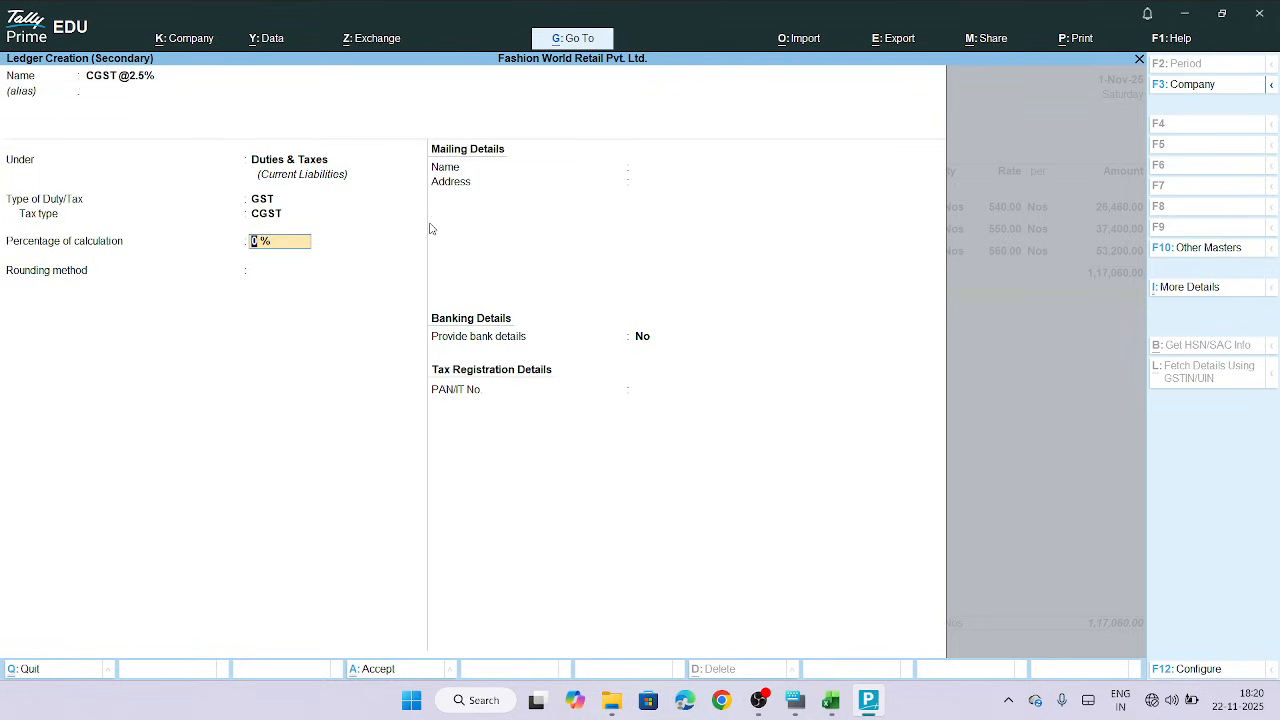
type("2.5")
key("Return")
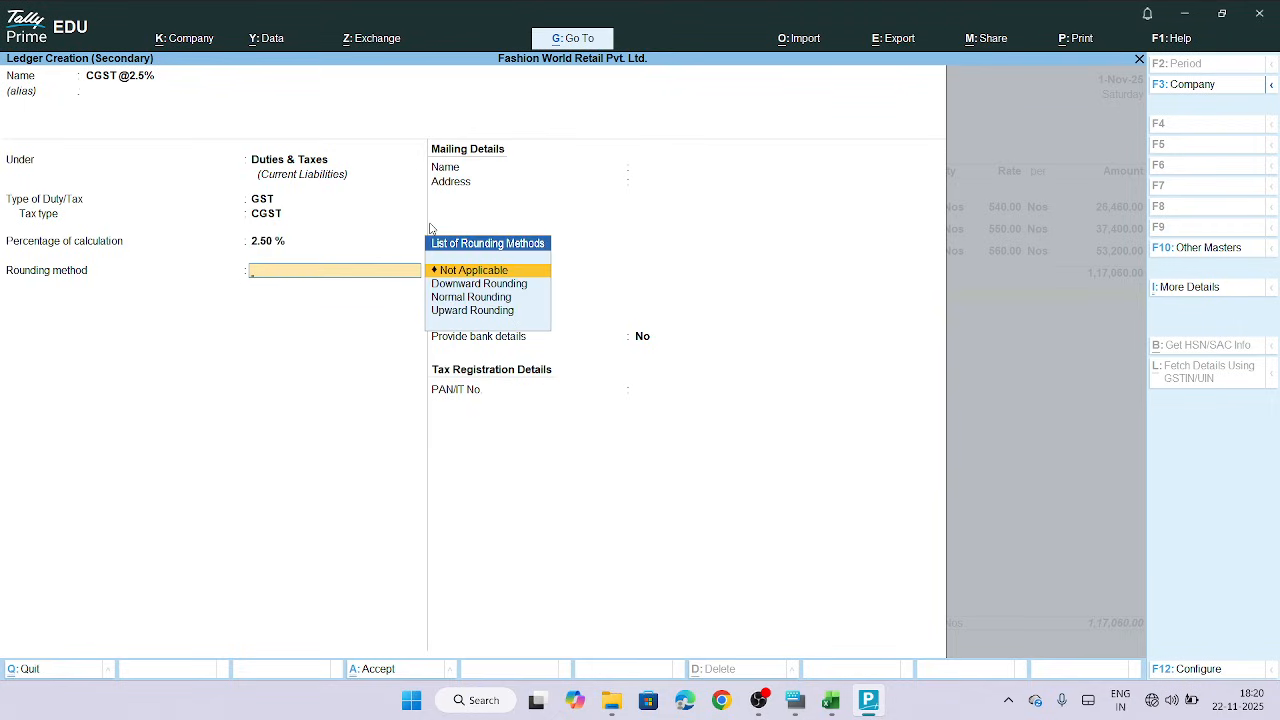
Choose Normal Rounding with a rounding limit of 1, and accept the CGST ledger into the voucher
left_click(461, 298)
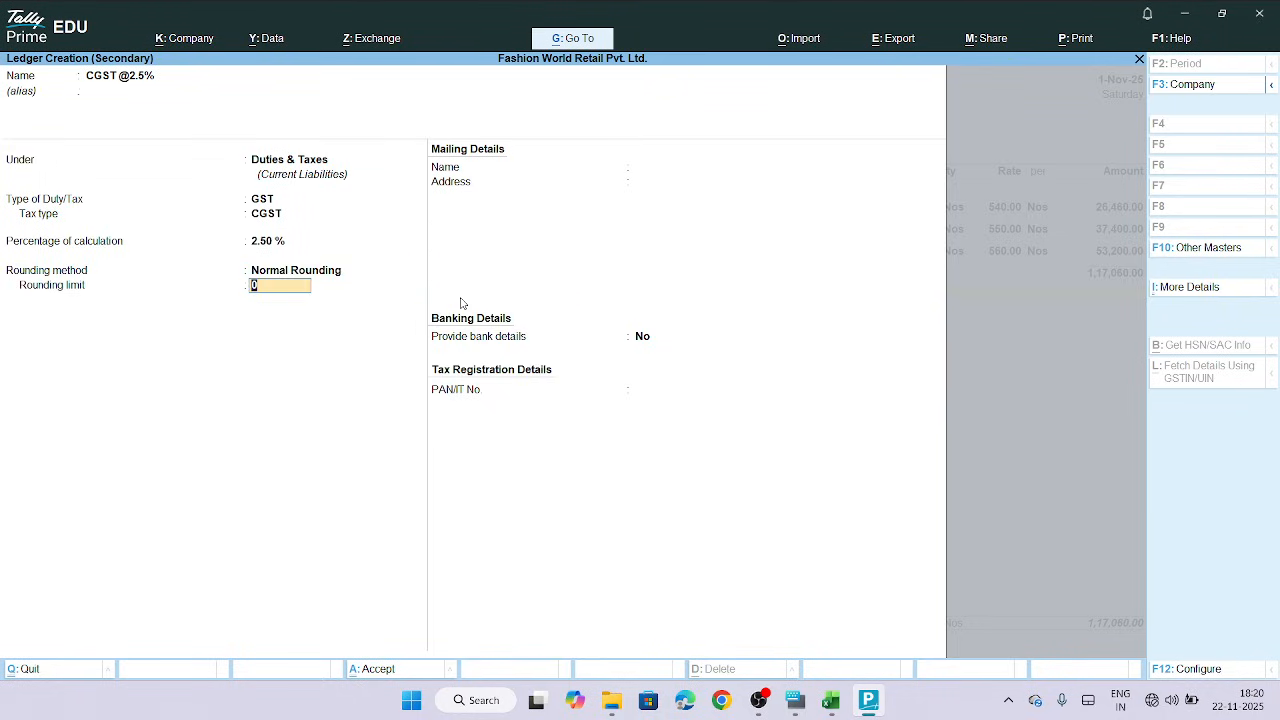
left_click(803, 702)
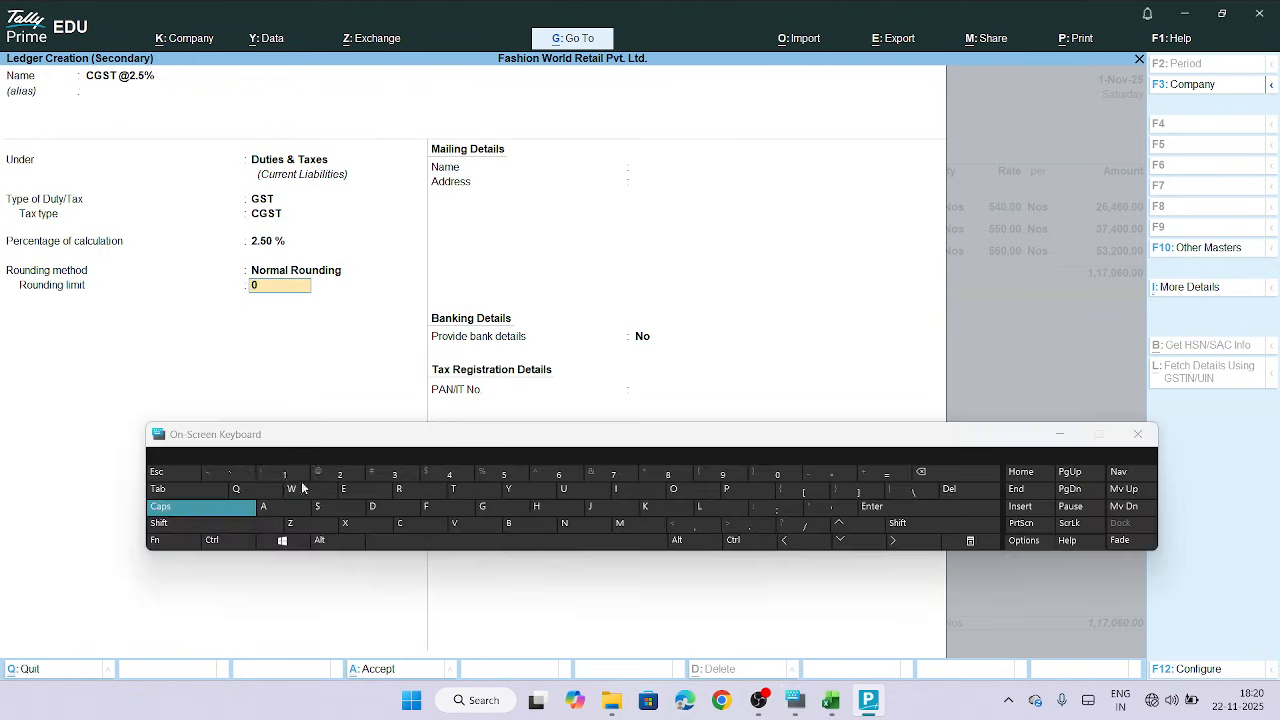
left_click(278, 476)
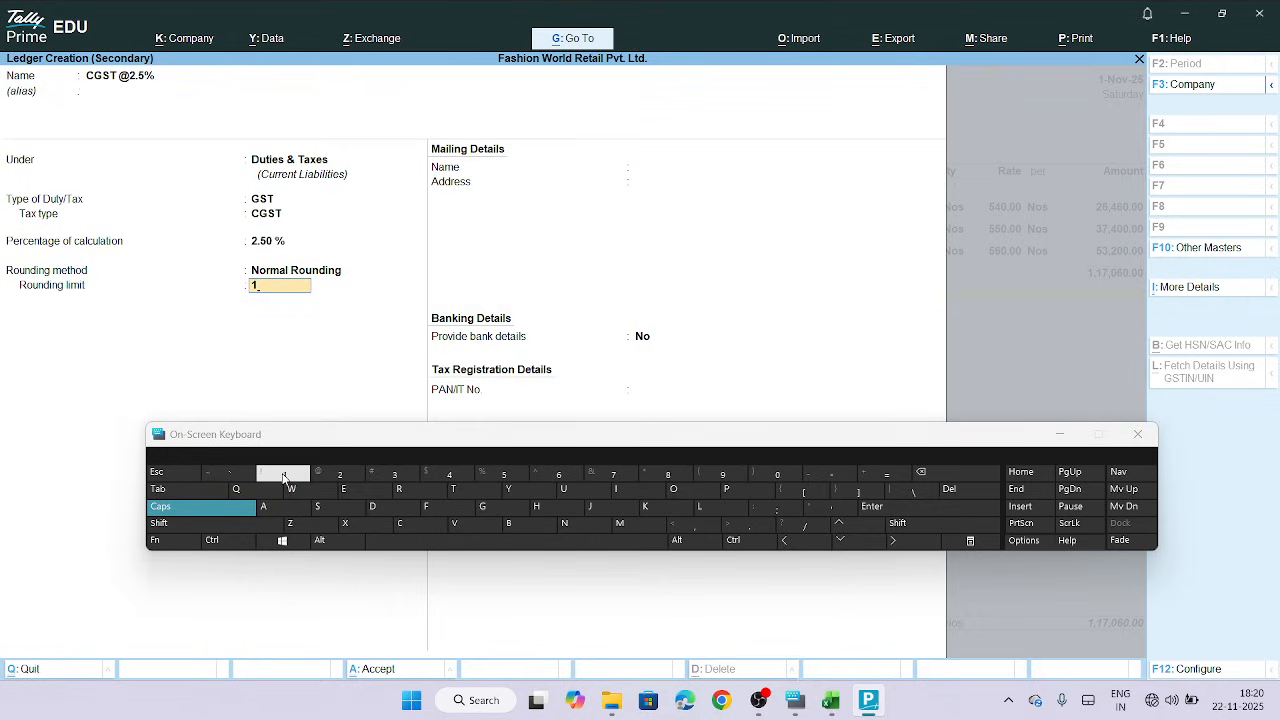
key("Return")
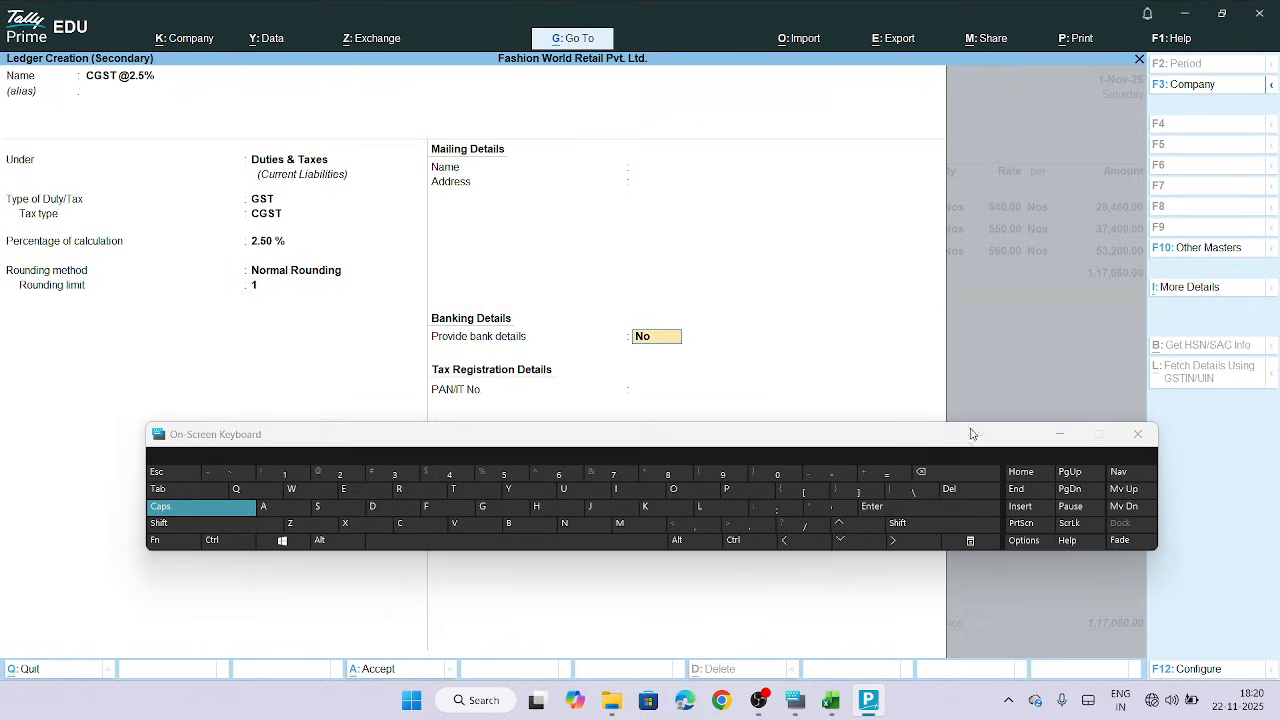
left_click(1060, 436)
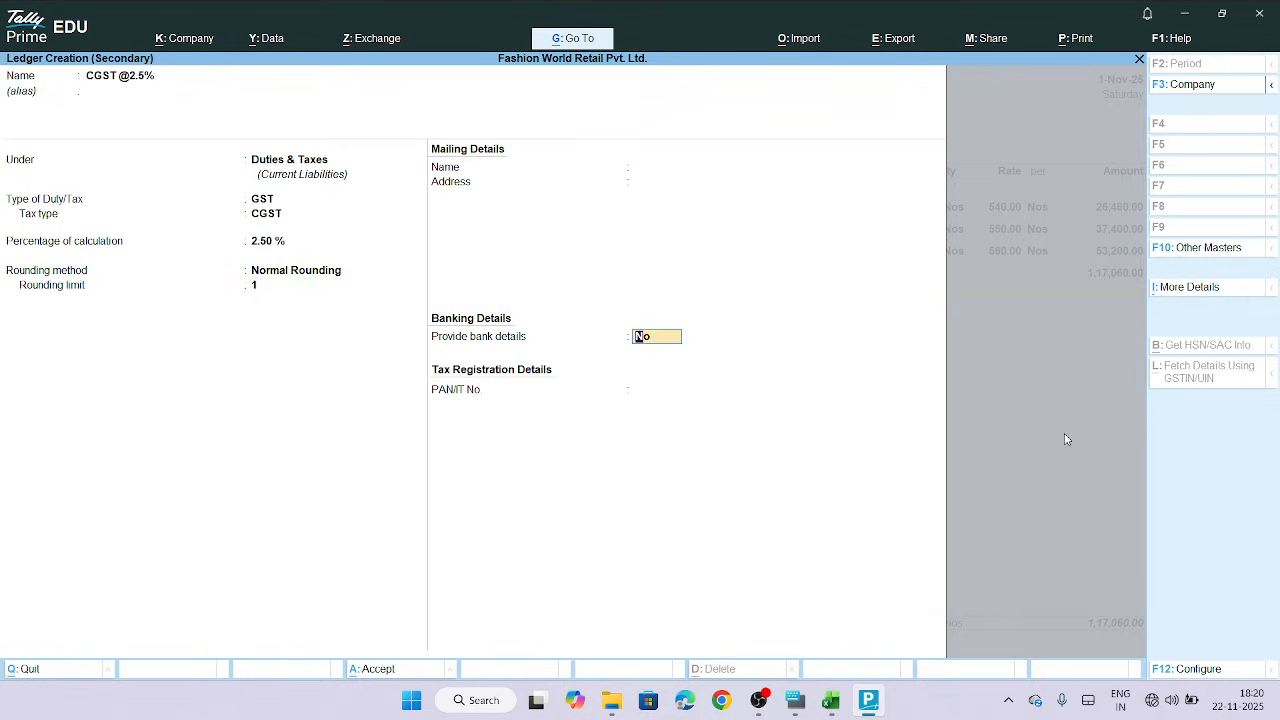
key("Return")
key("Return")
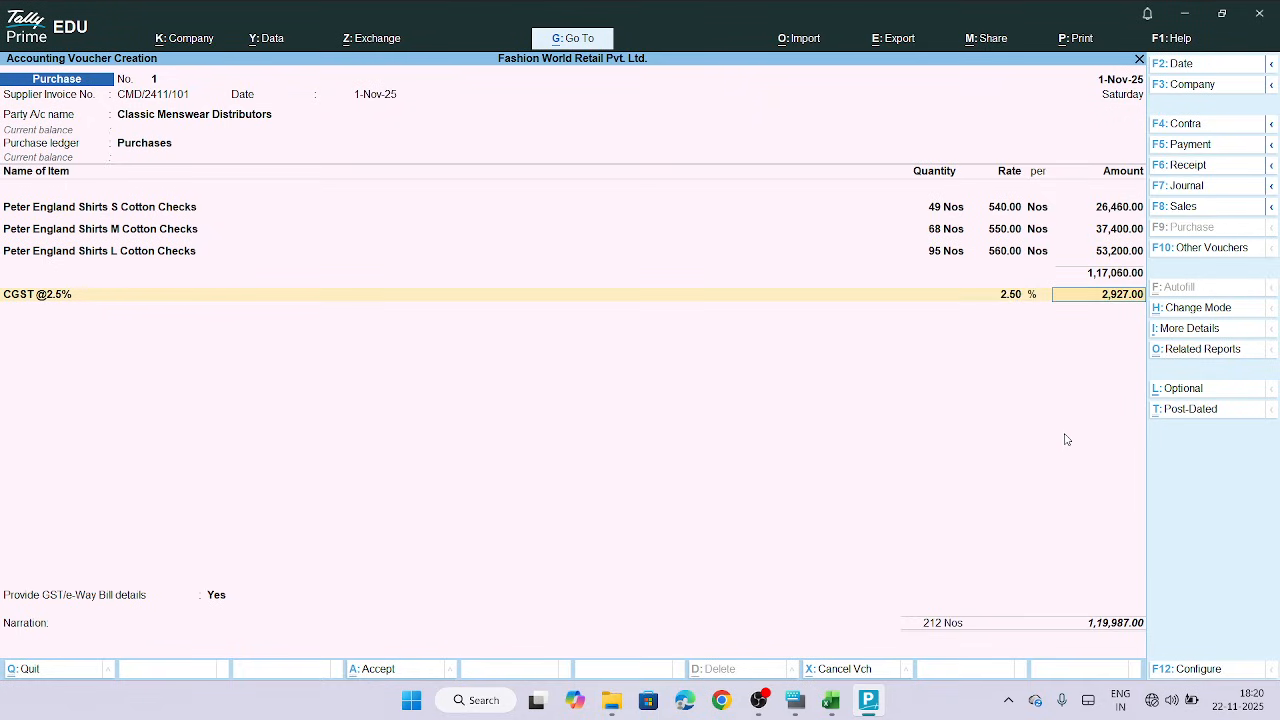
key("Return")
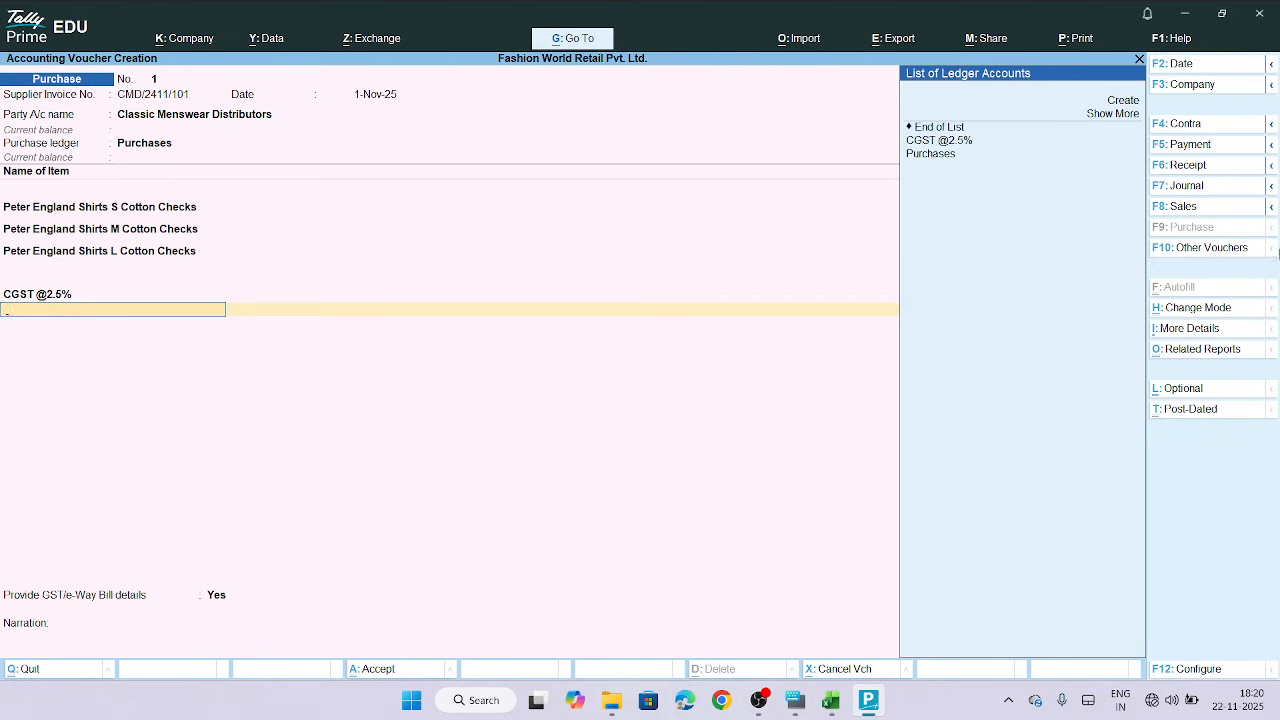
left_click(1120, 104)
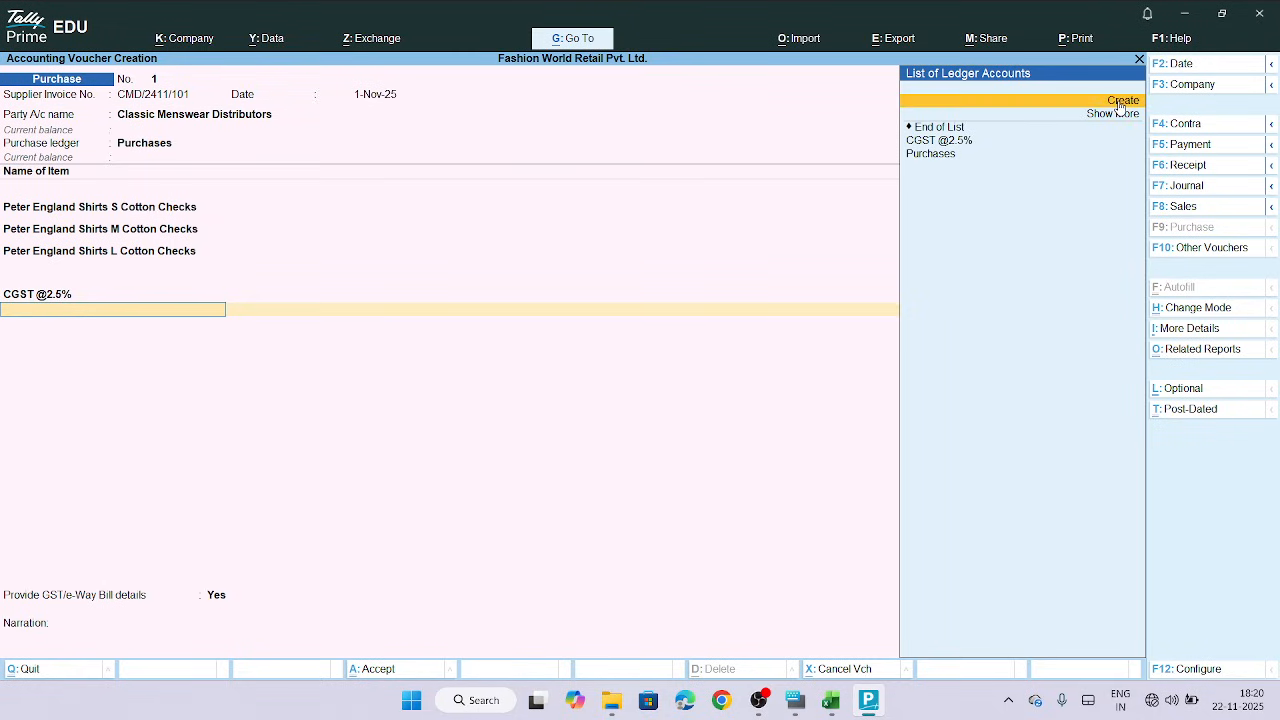
left_click(1120, 106)
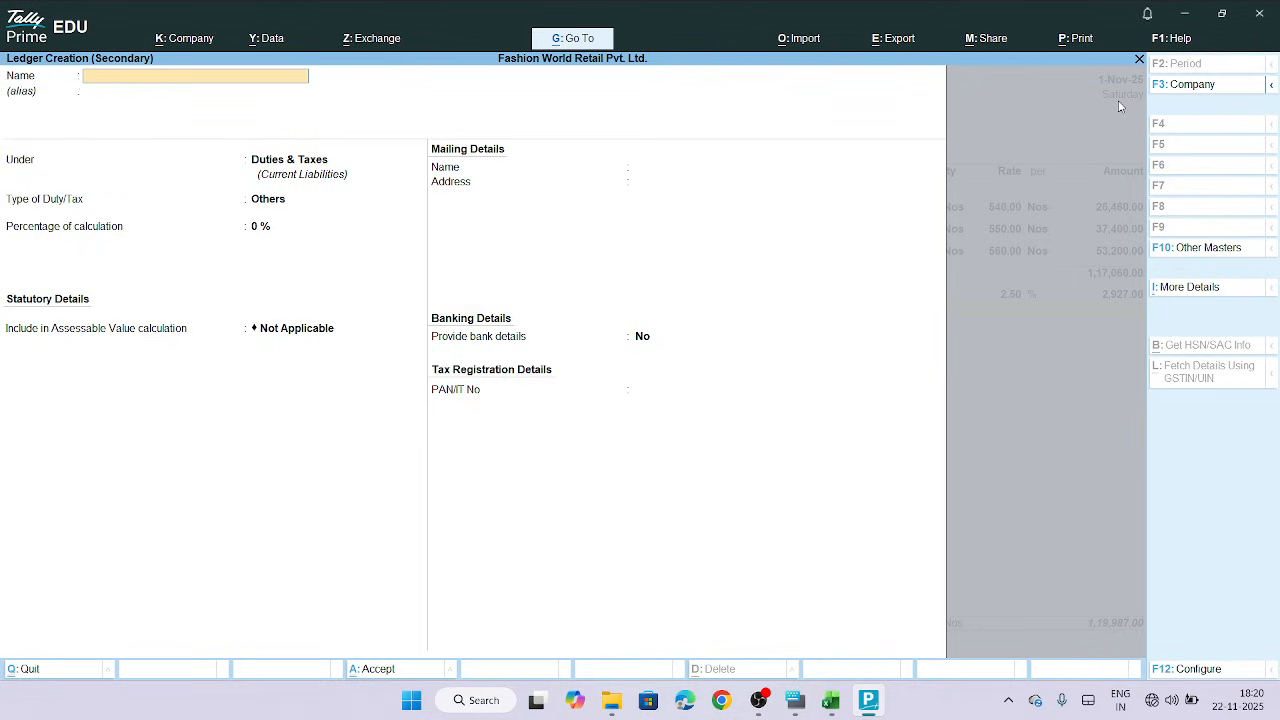
type("CGST")
left_click(795, 700)
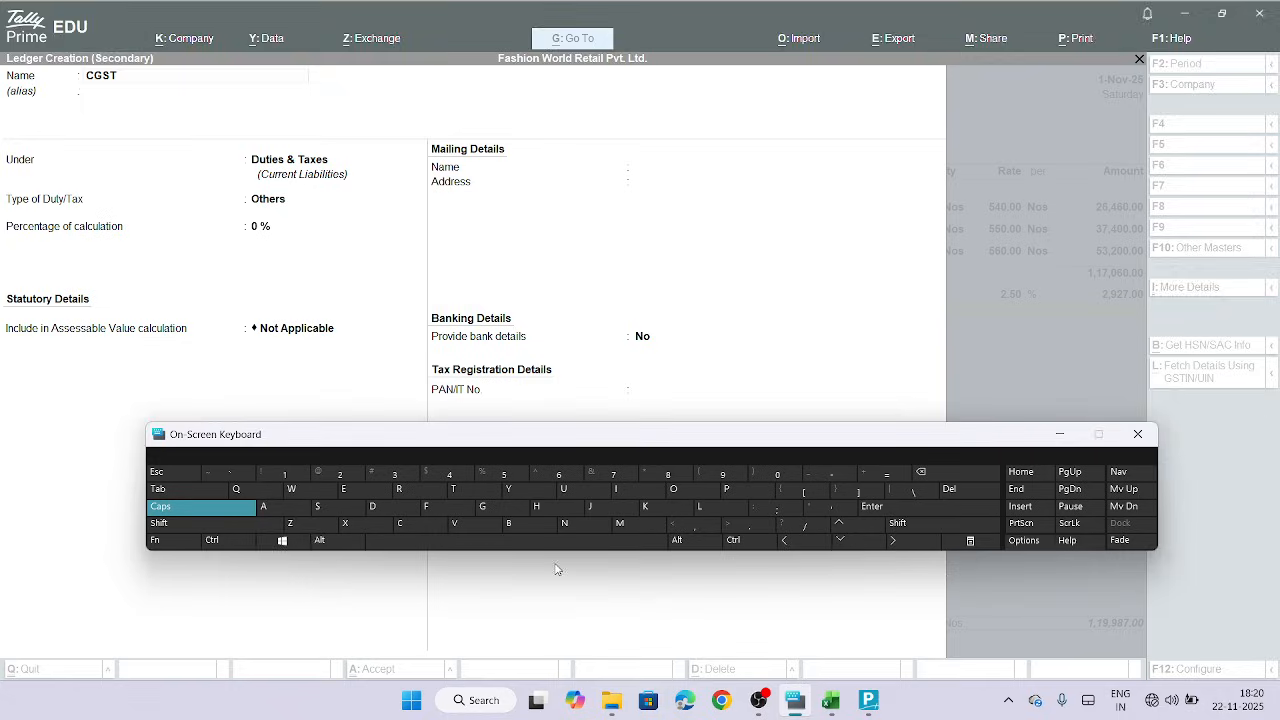
left_click(210, 524)
left_click(330, 472)
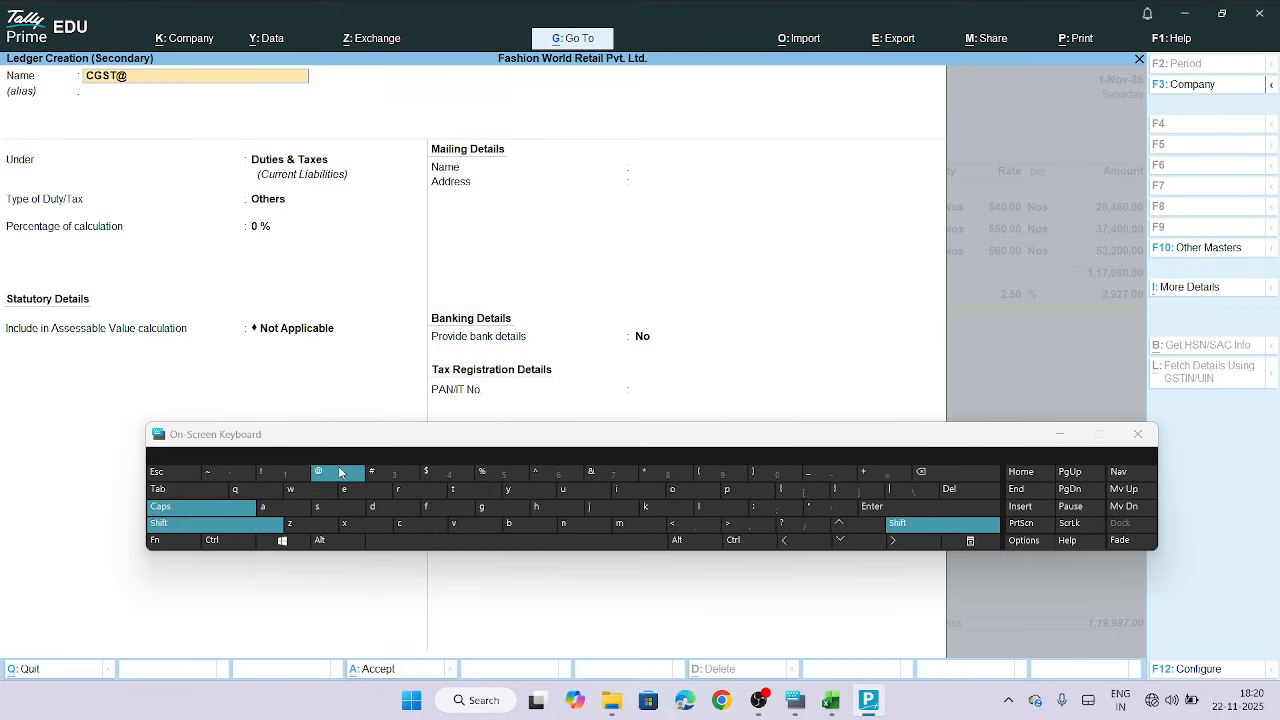
left_click(340, 473)
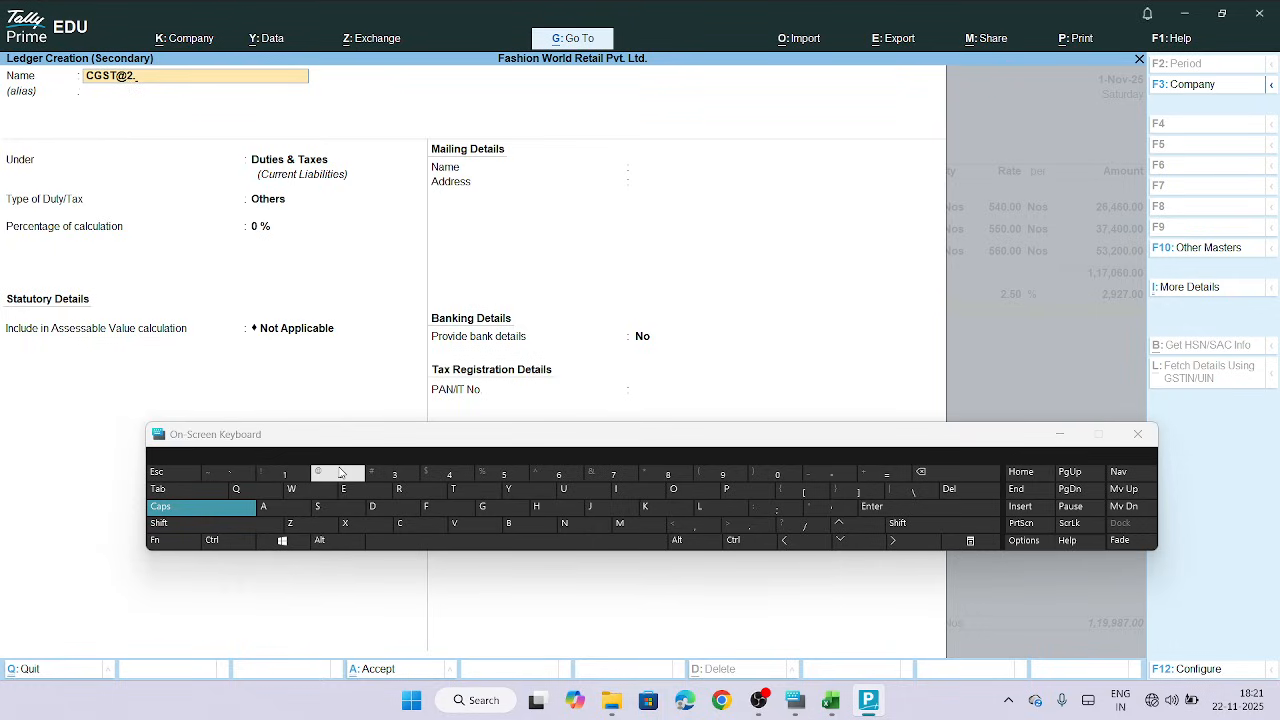
type(".5")
left_click(505, 474)
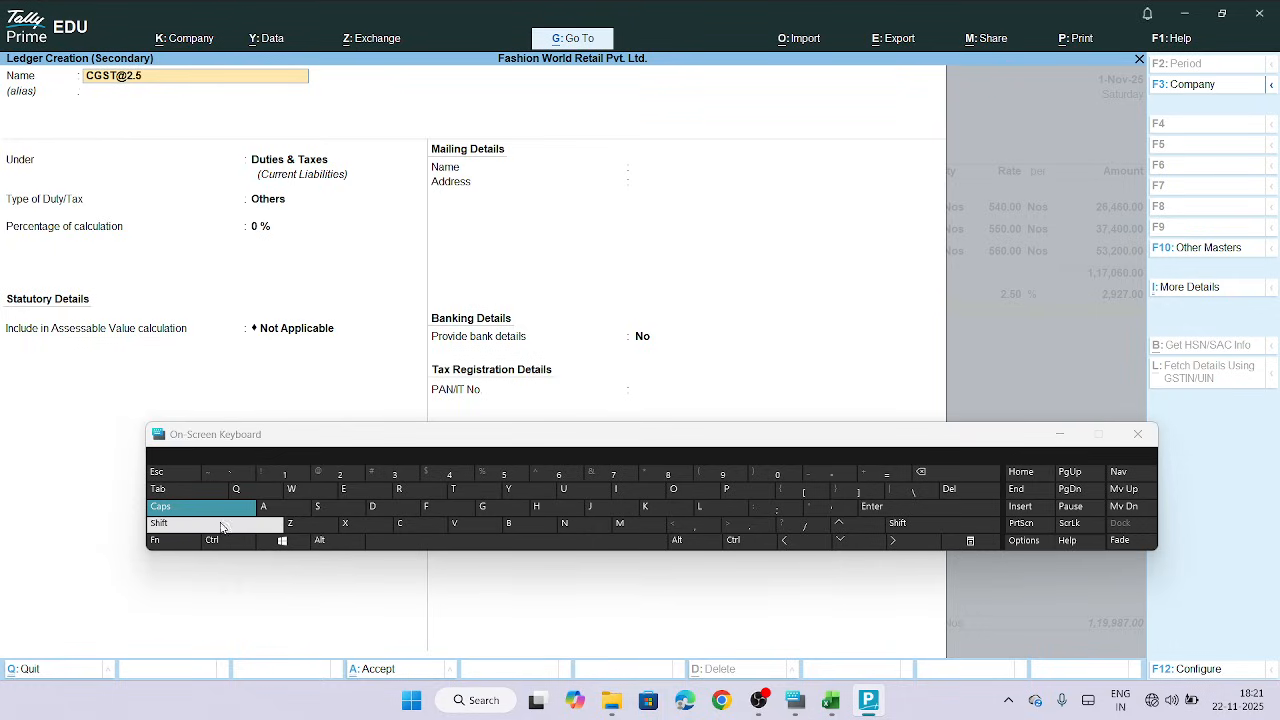
left_click(221, 527)
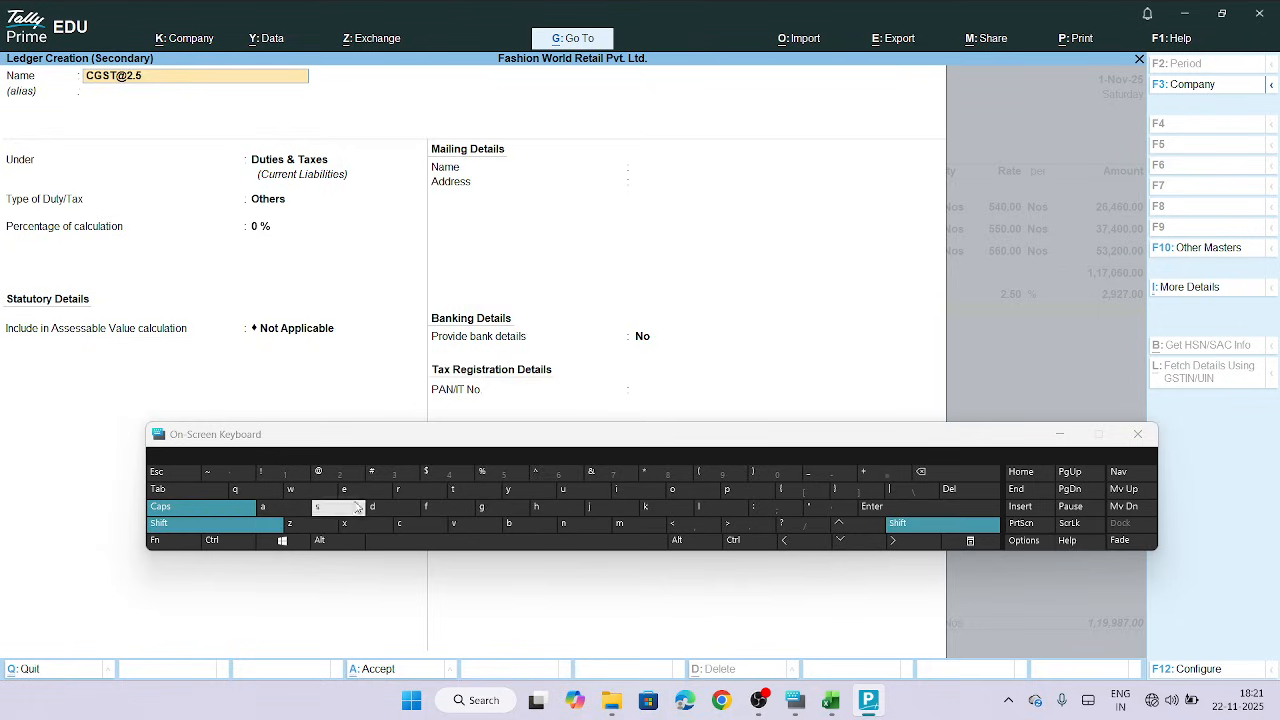
left_click(501, 476)
left_click(1062, 434)
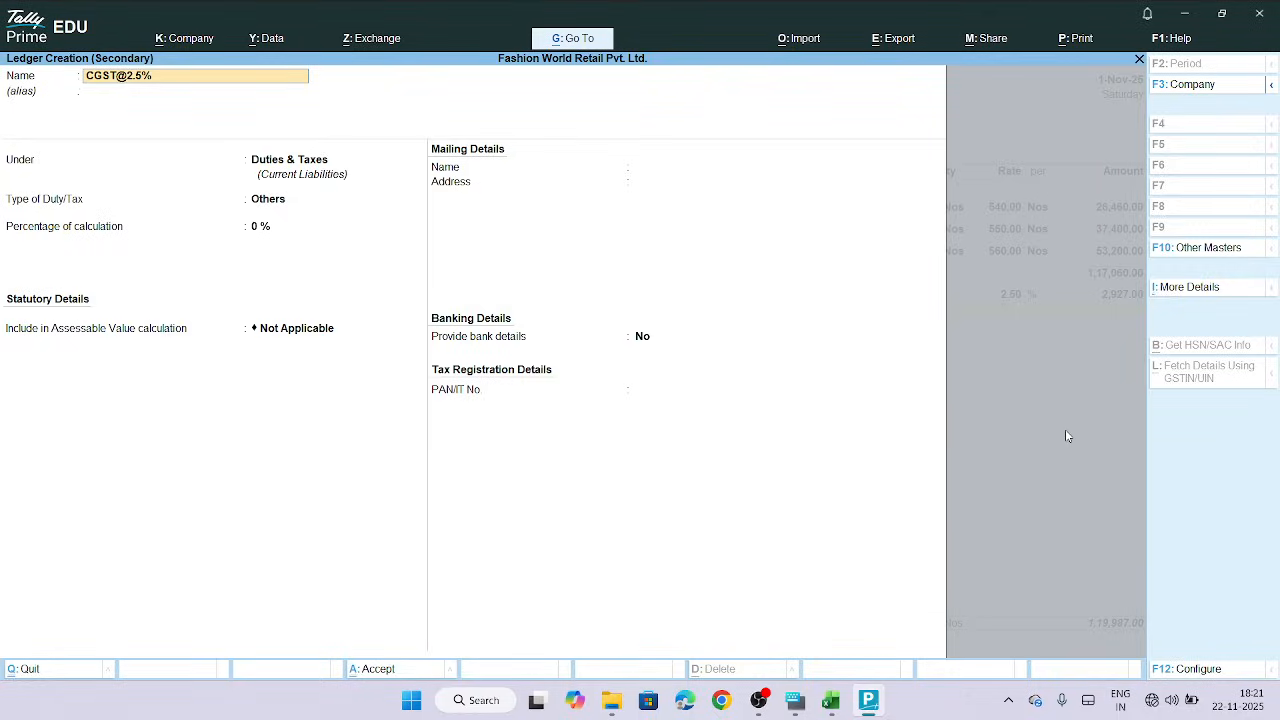
key("Return")
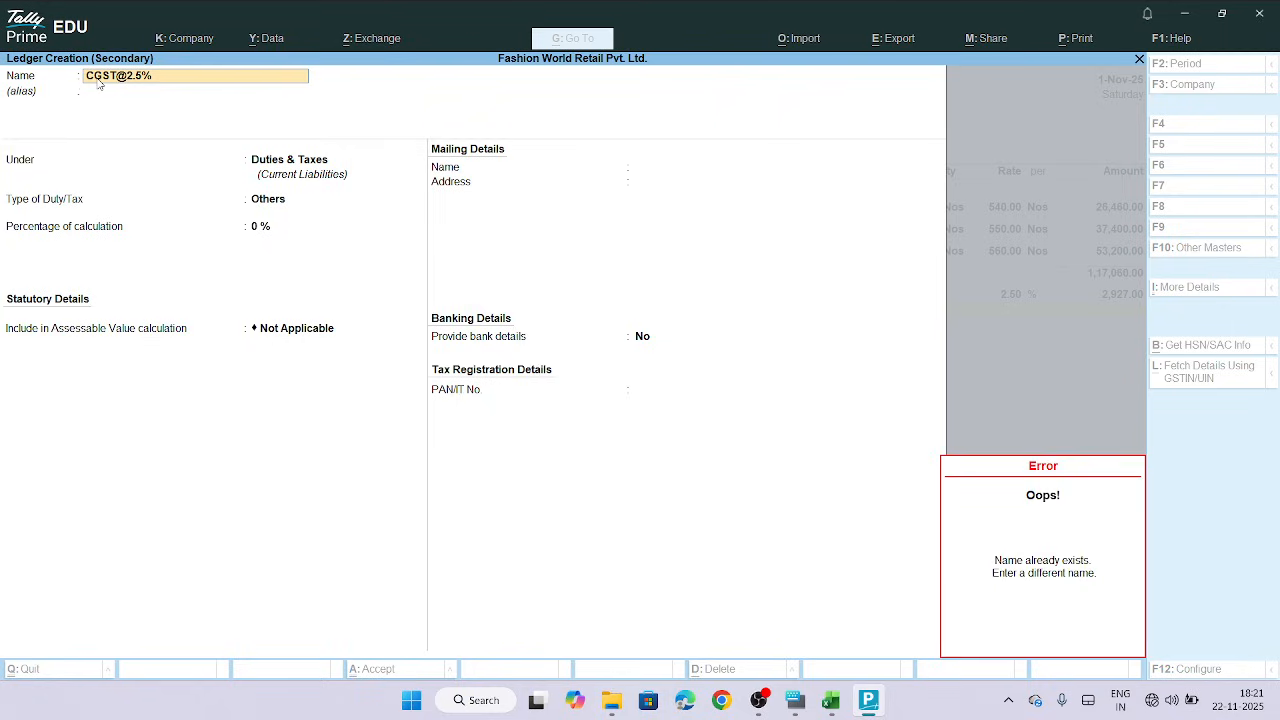
key("BackSpace")
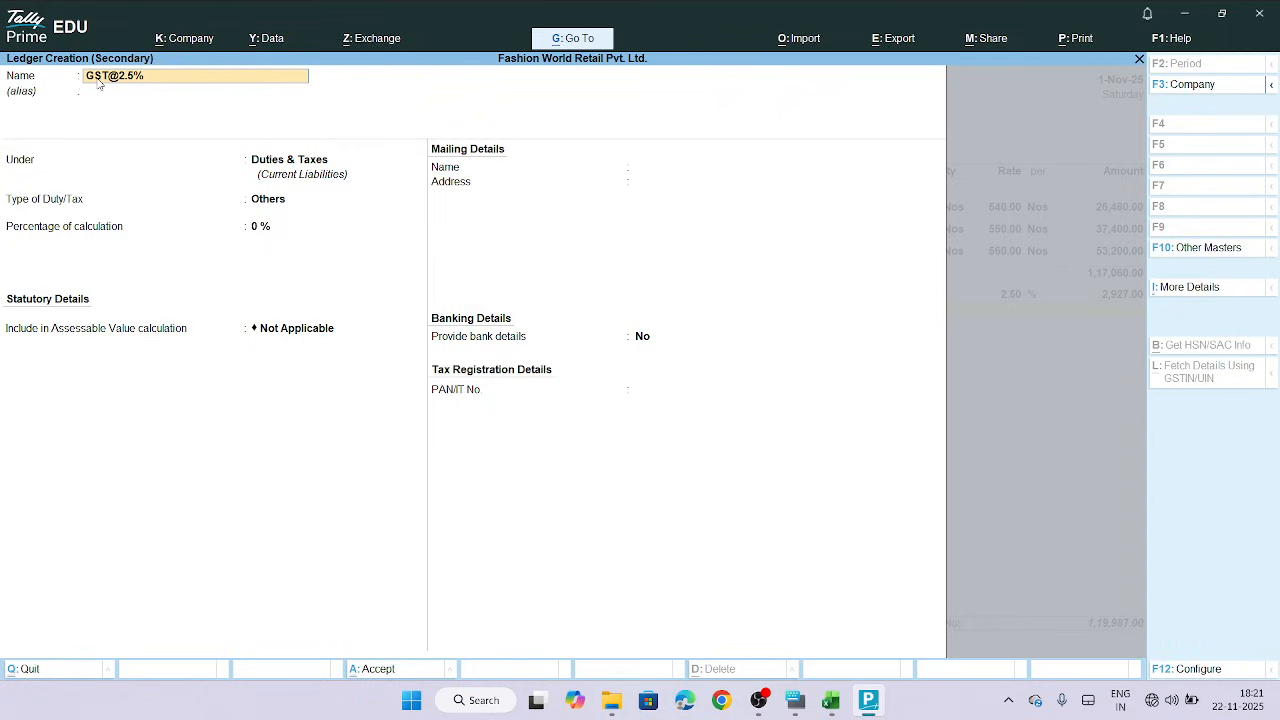
type("S")
key("Return")
Keep the SGST ledger under Duties & Taxes and set its type of duty/tax to GST
key("Return")
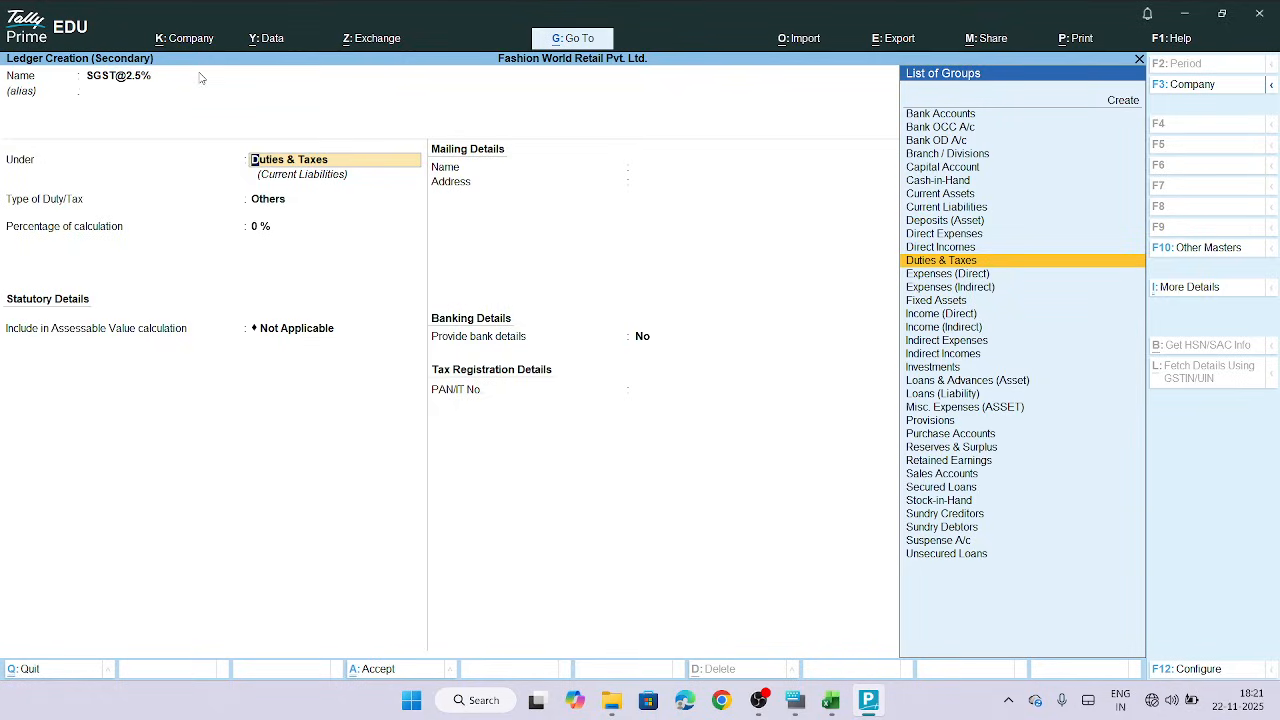
key("Return")
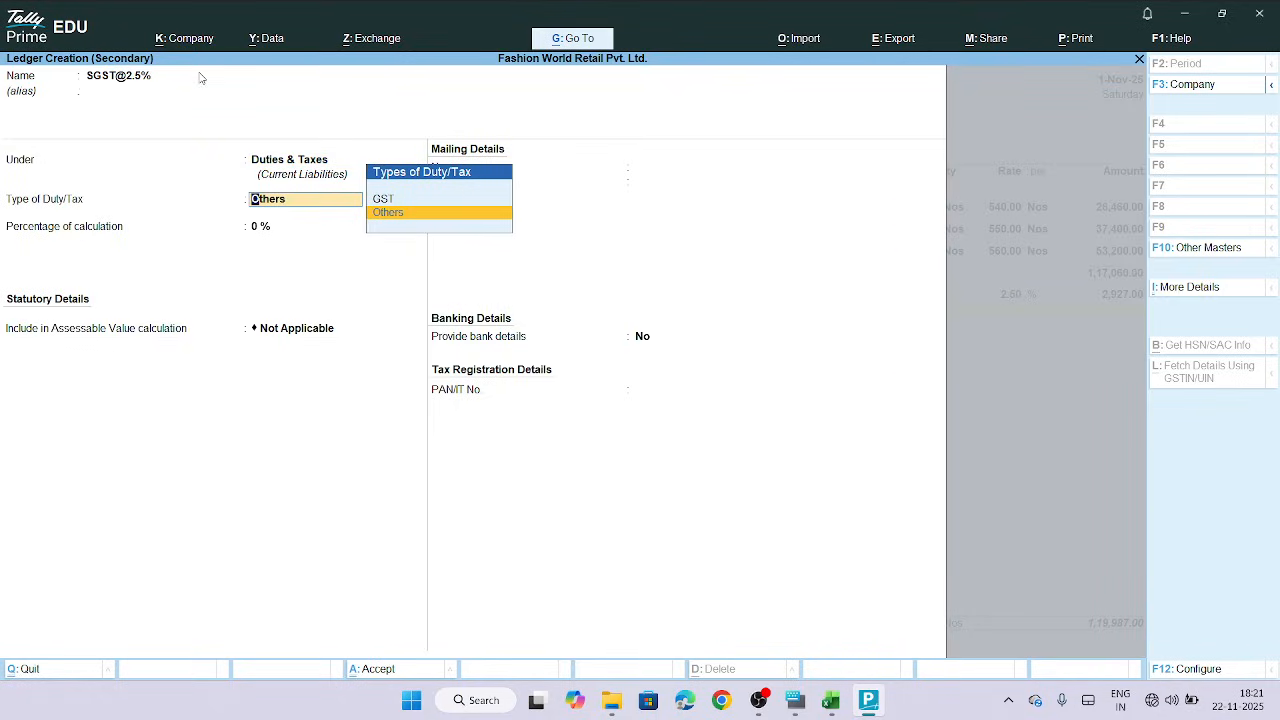
key("Up")
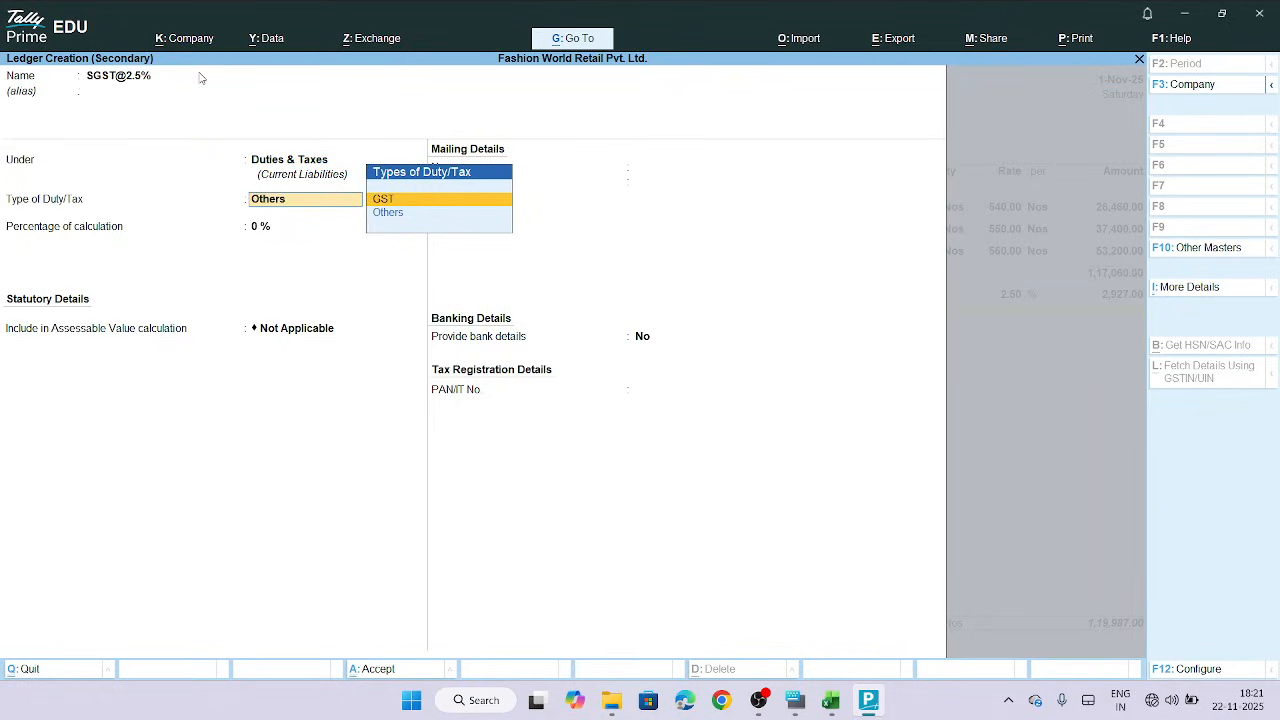
key("Return")
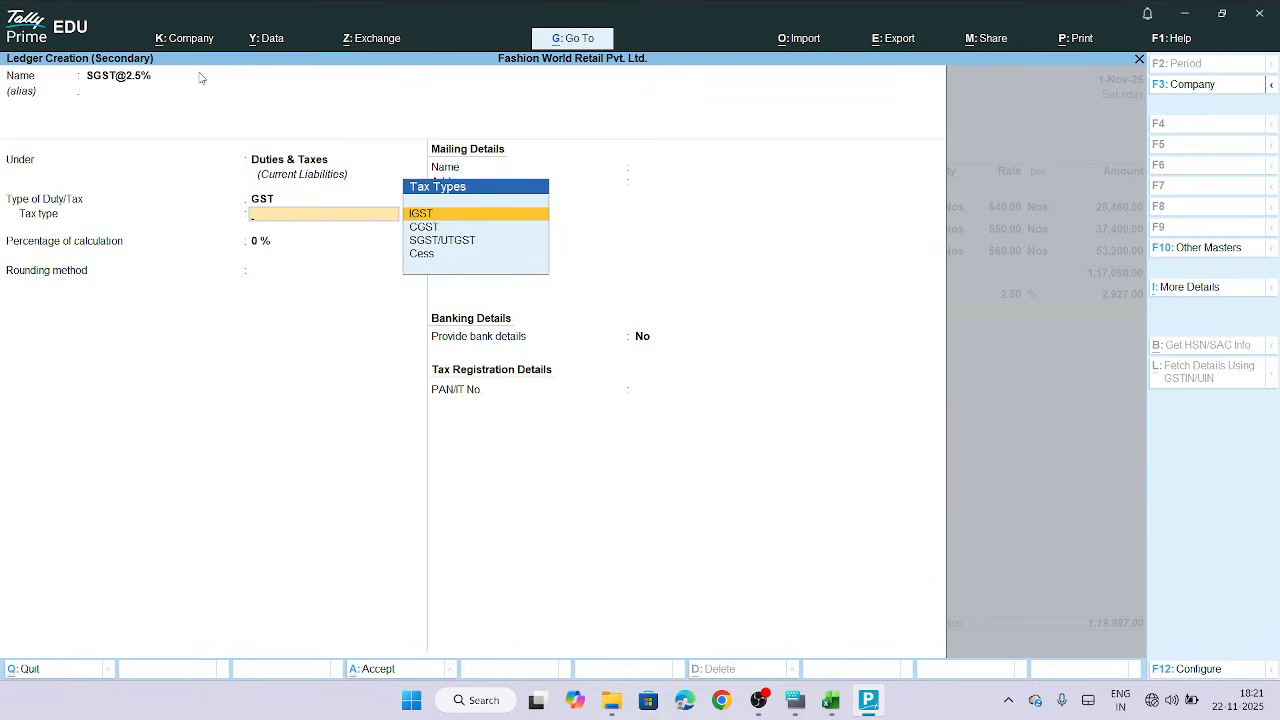
Set the tax type to SGST/UTGST with a percentage of calculation of 2.5%
left_click(447, 242)
key("Return")
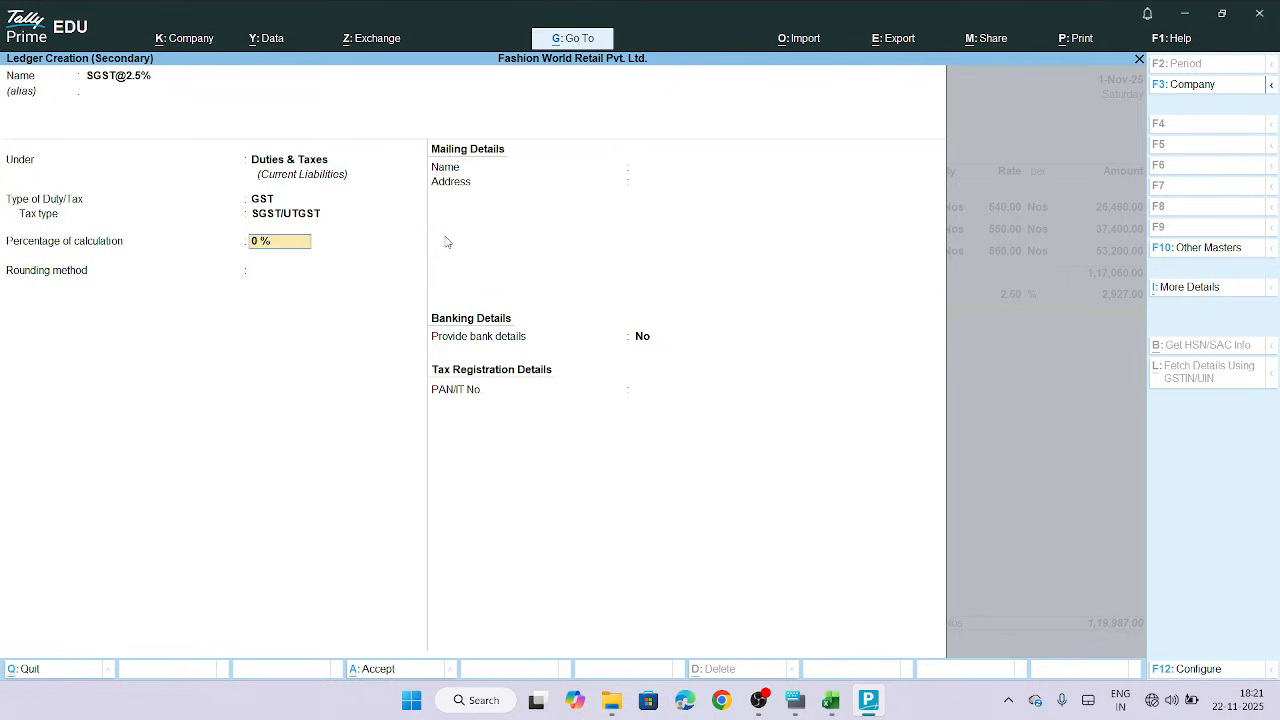
type("2.5")
key("Return")
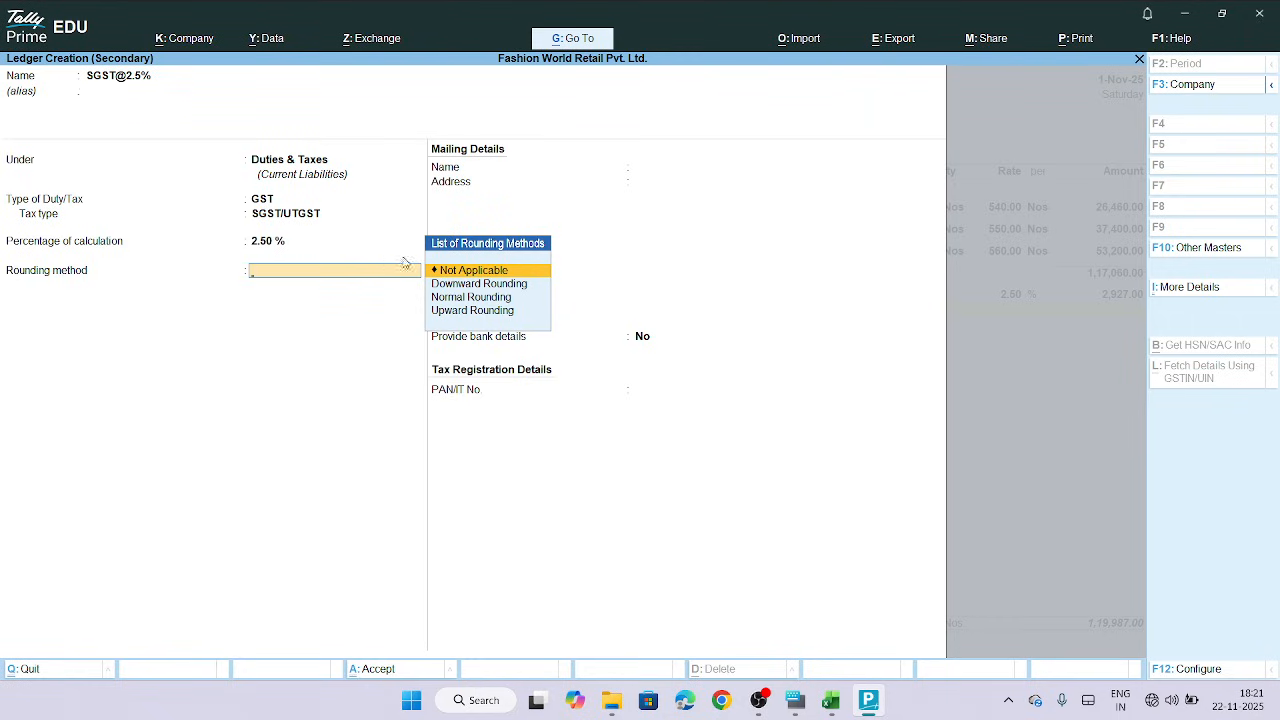
Choose Normal Rounding with a rounding limit of 1, and accept the SGST ledger into the voucher
key("Down")
key("Down")
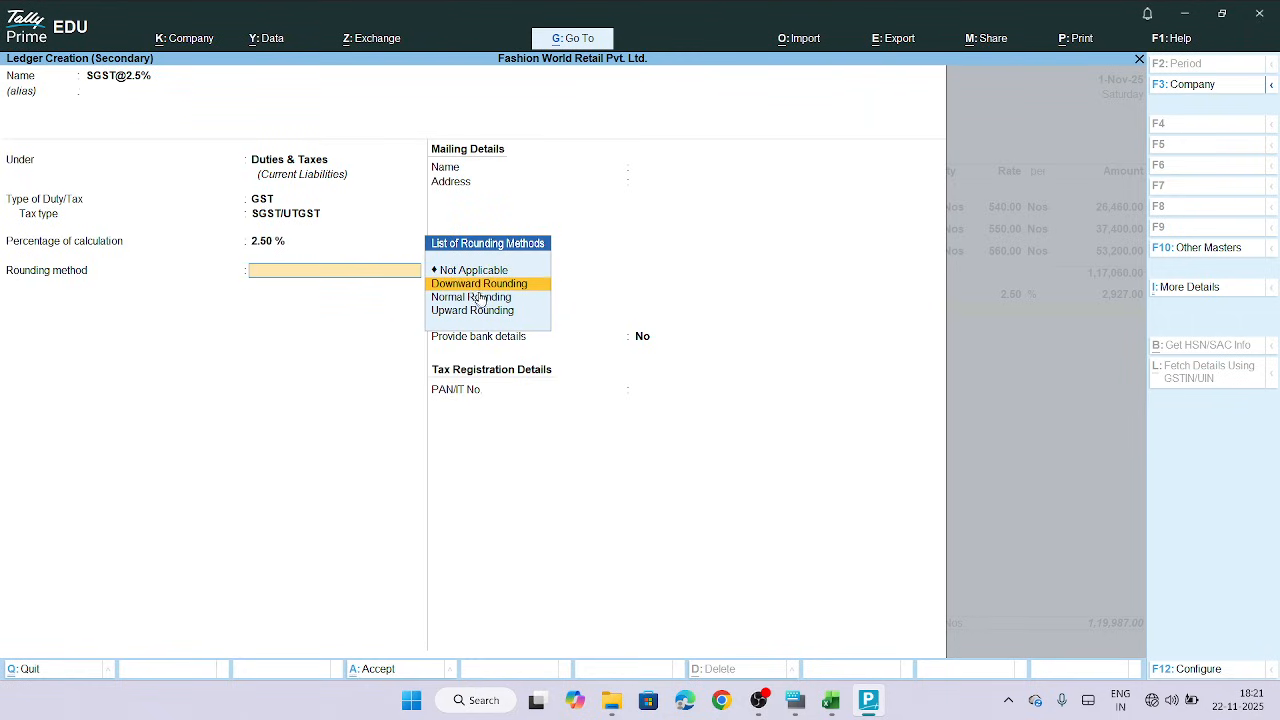
key("Return")
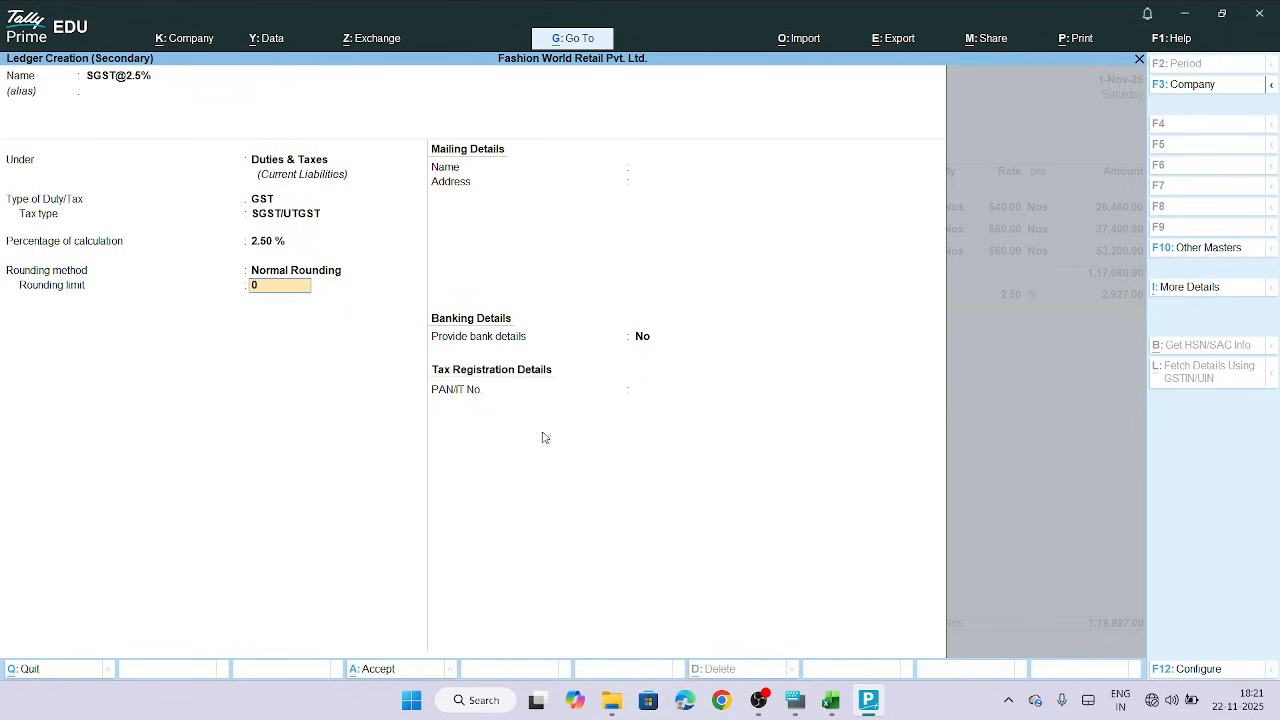
left_click(797, 703)
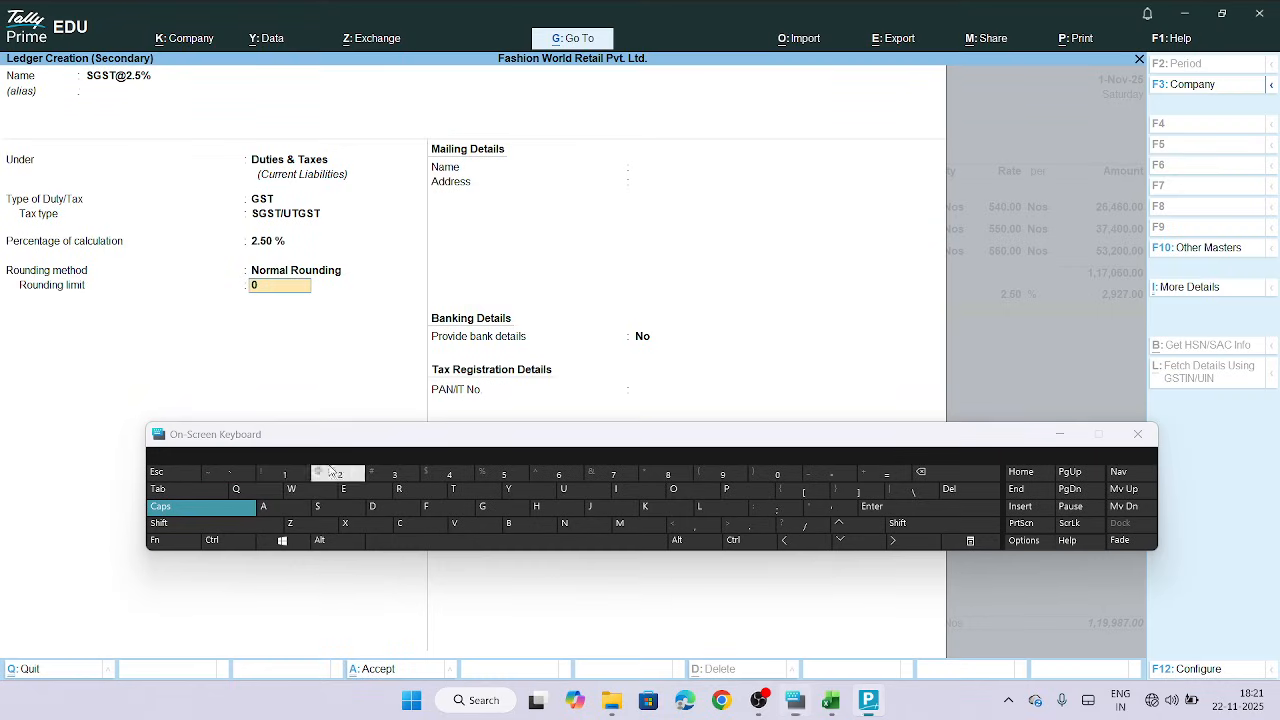
left_click(285, 474)
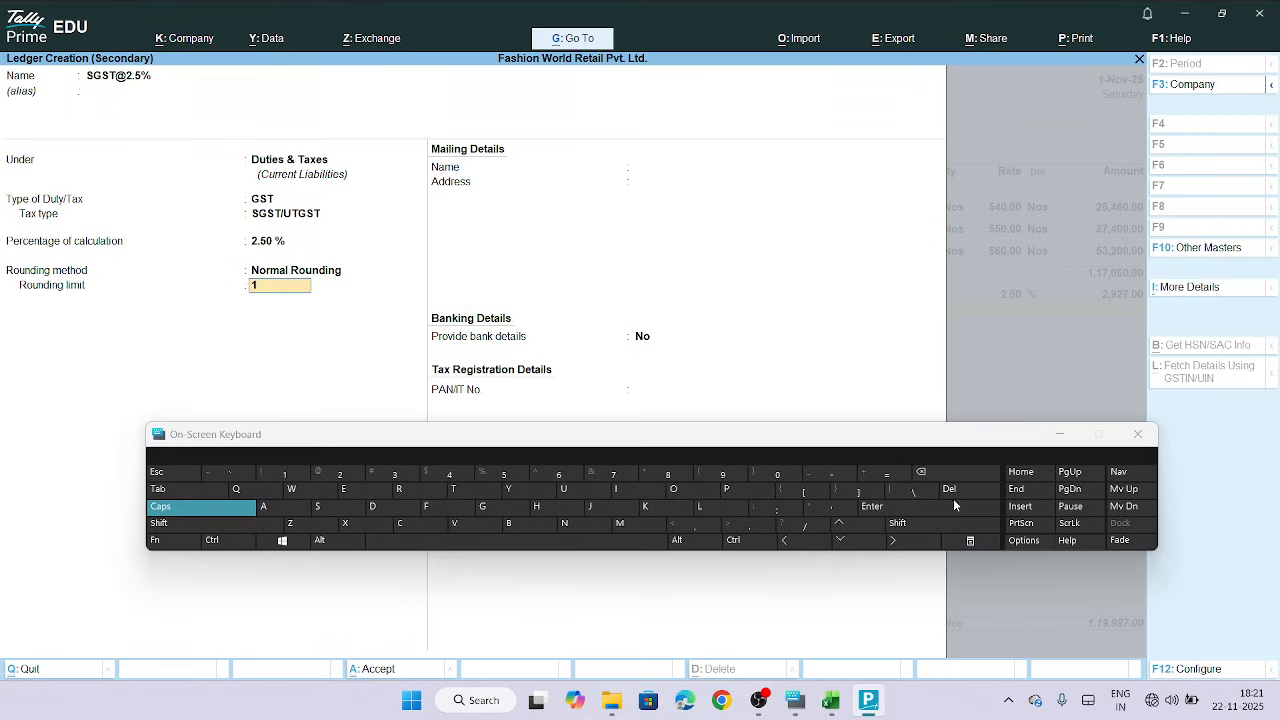
left_click(1061, 436)
key("Return")
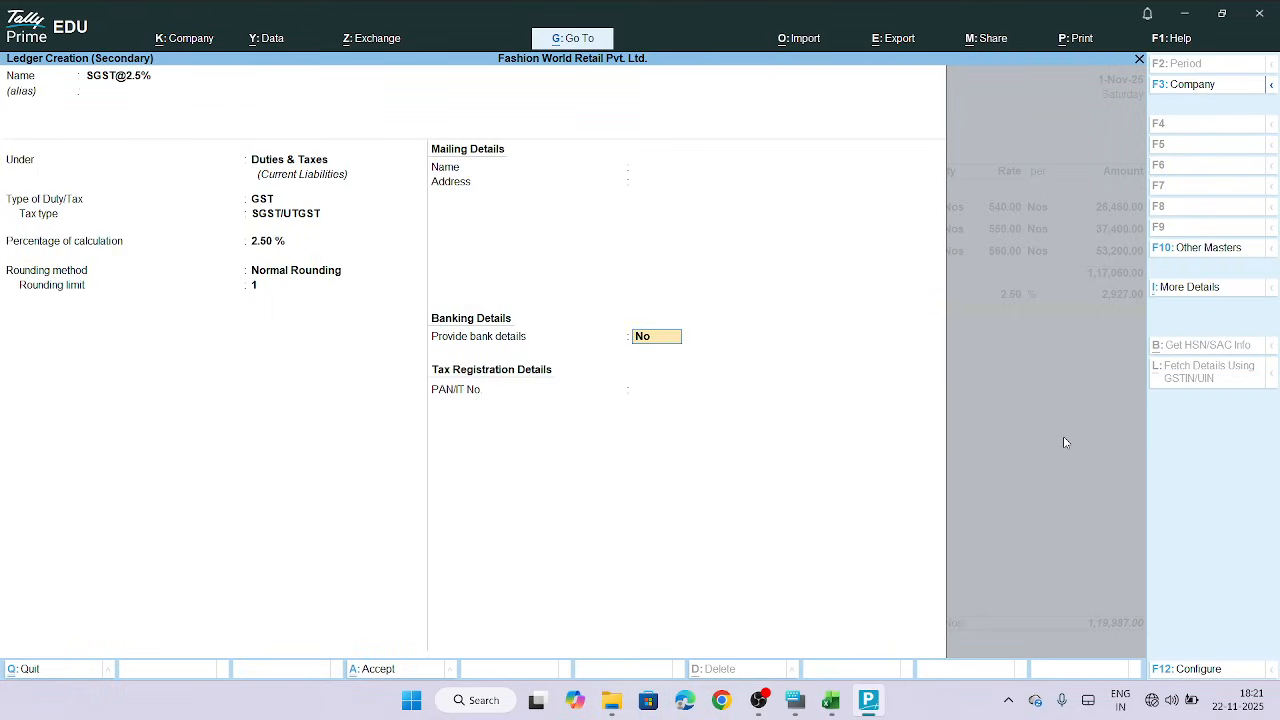
key("Return")
Finish the tax lines and choose to provide GST/e-Way Bill details for the purchase
key("Return")
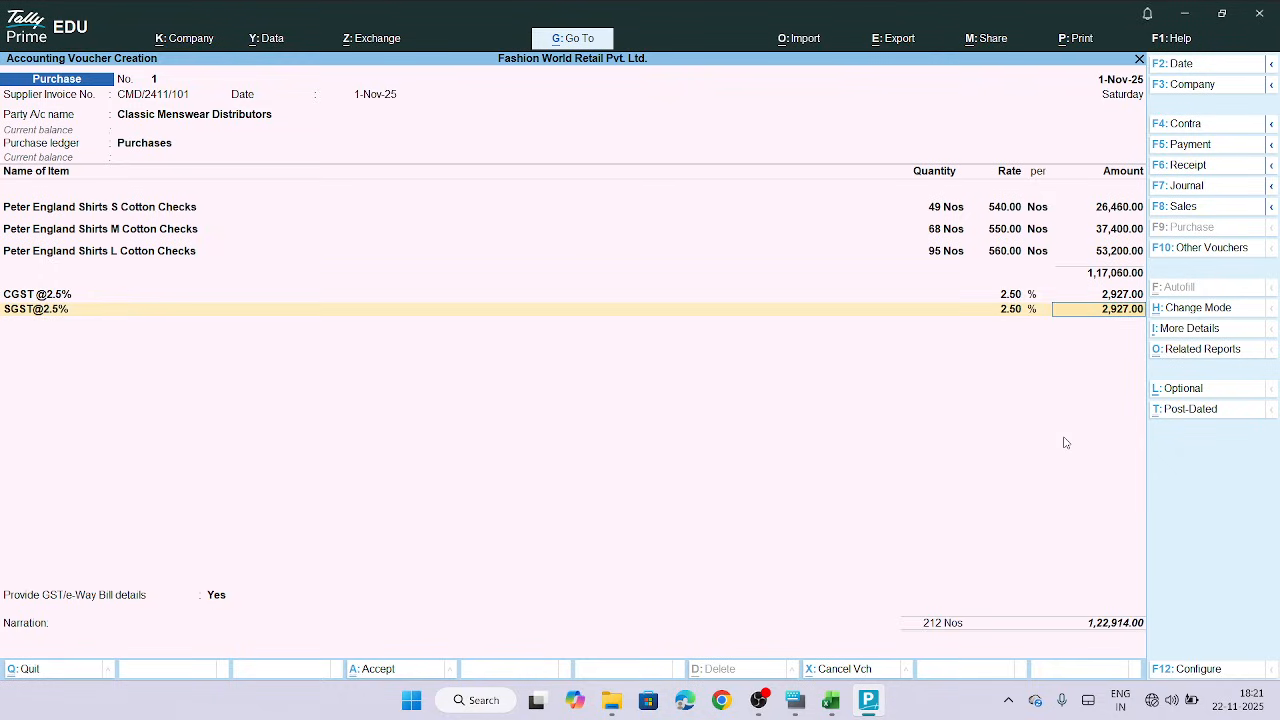
key("Return")
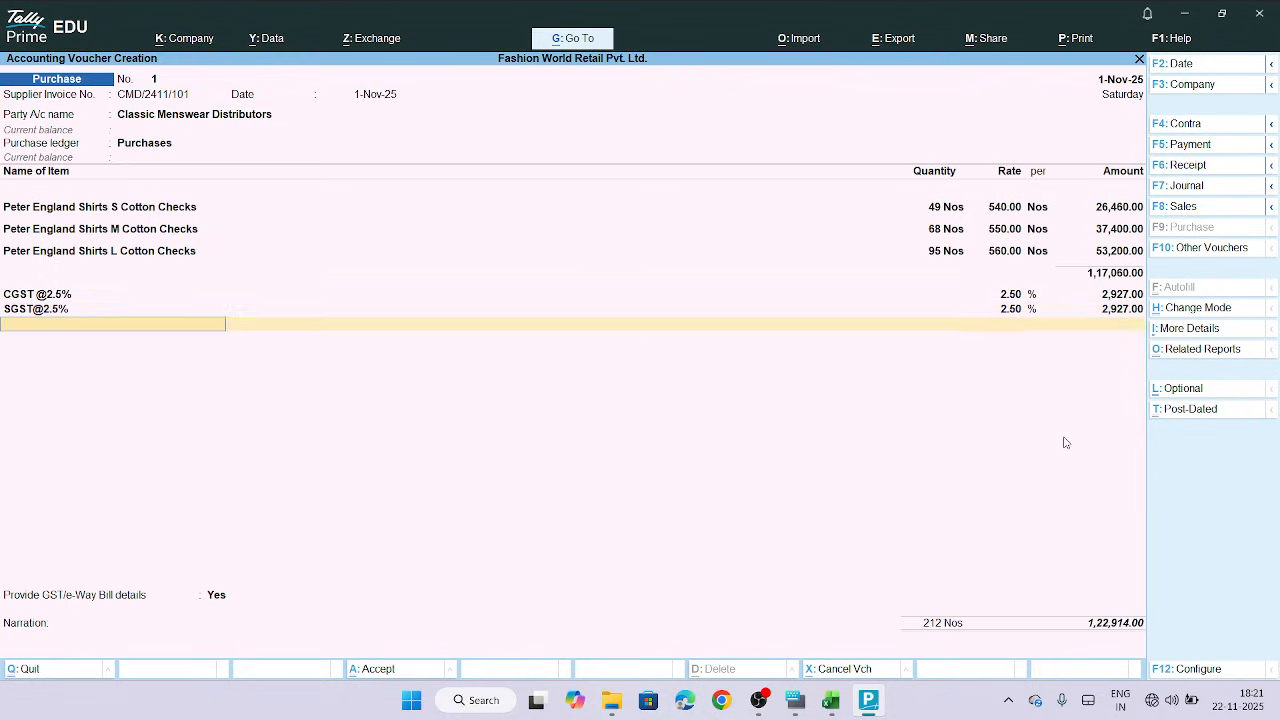
key("Return")
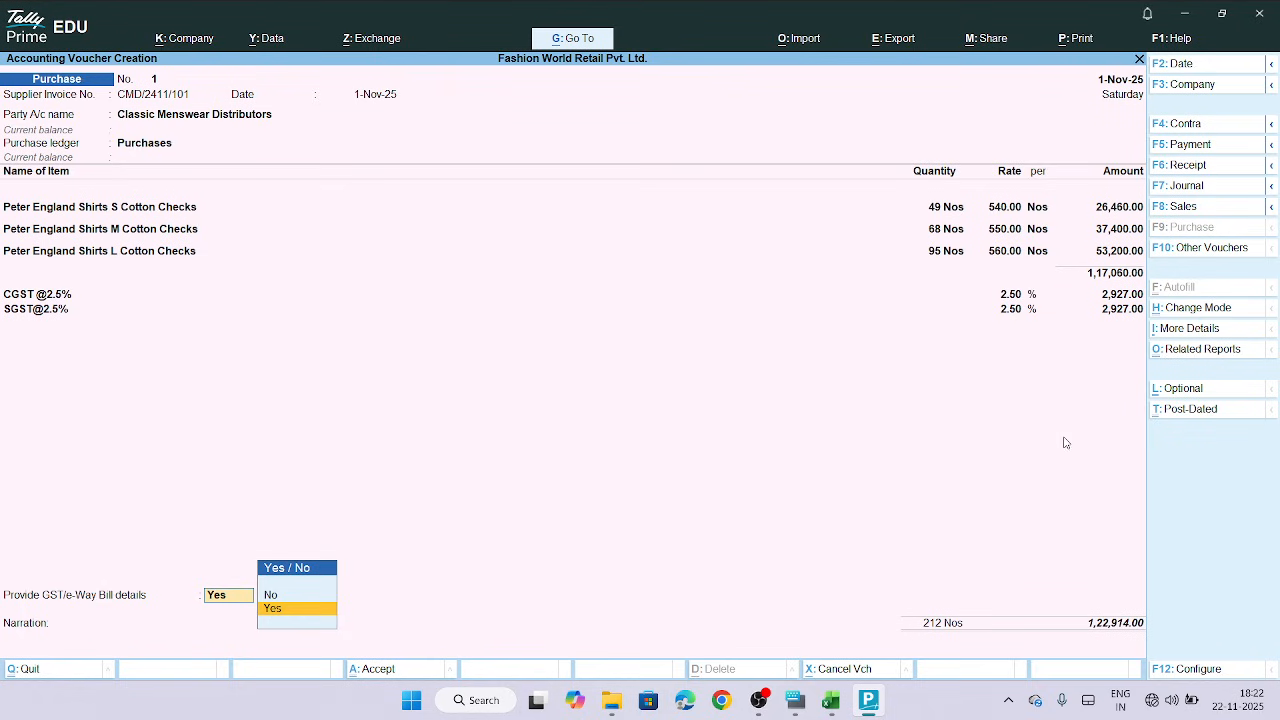
key("Return")
key("Return")
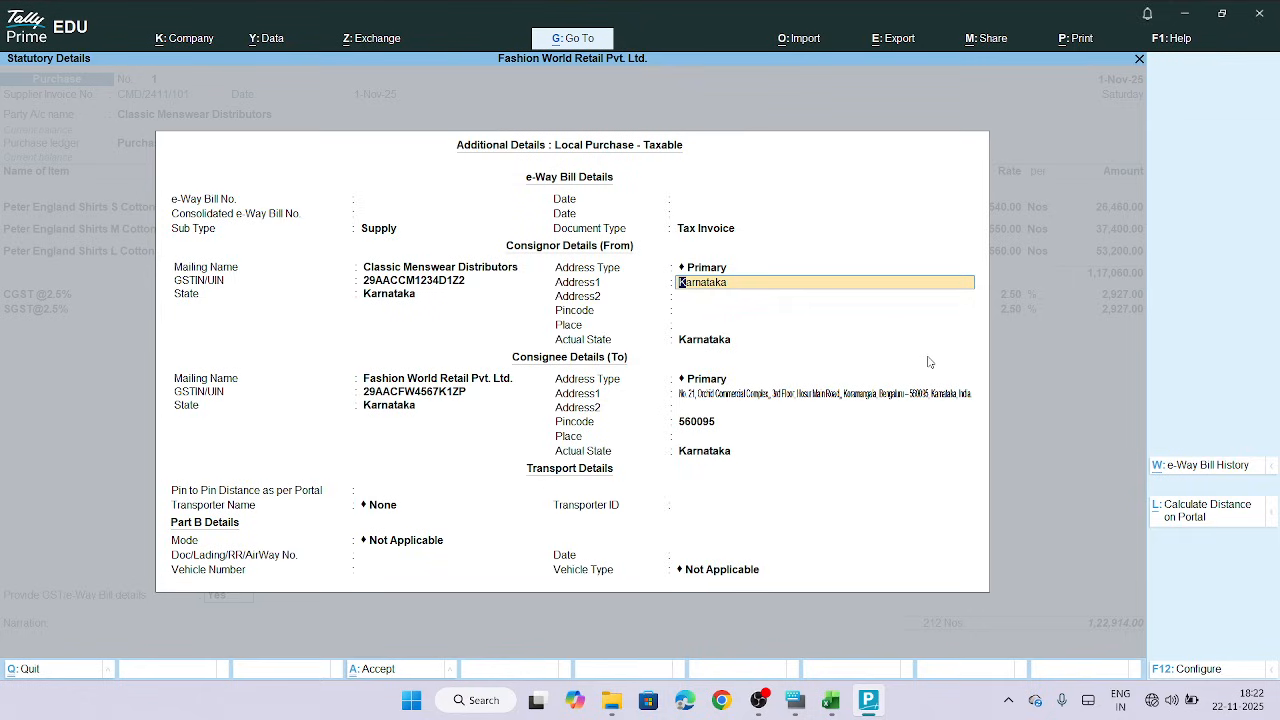
Fill in the e-Way Bill details with Karnataka as consignor state and 1 - Road as transport mode
key("Return")
key("Return")
key("Return")
key("Return")
key("Return")
key("Return")
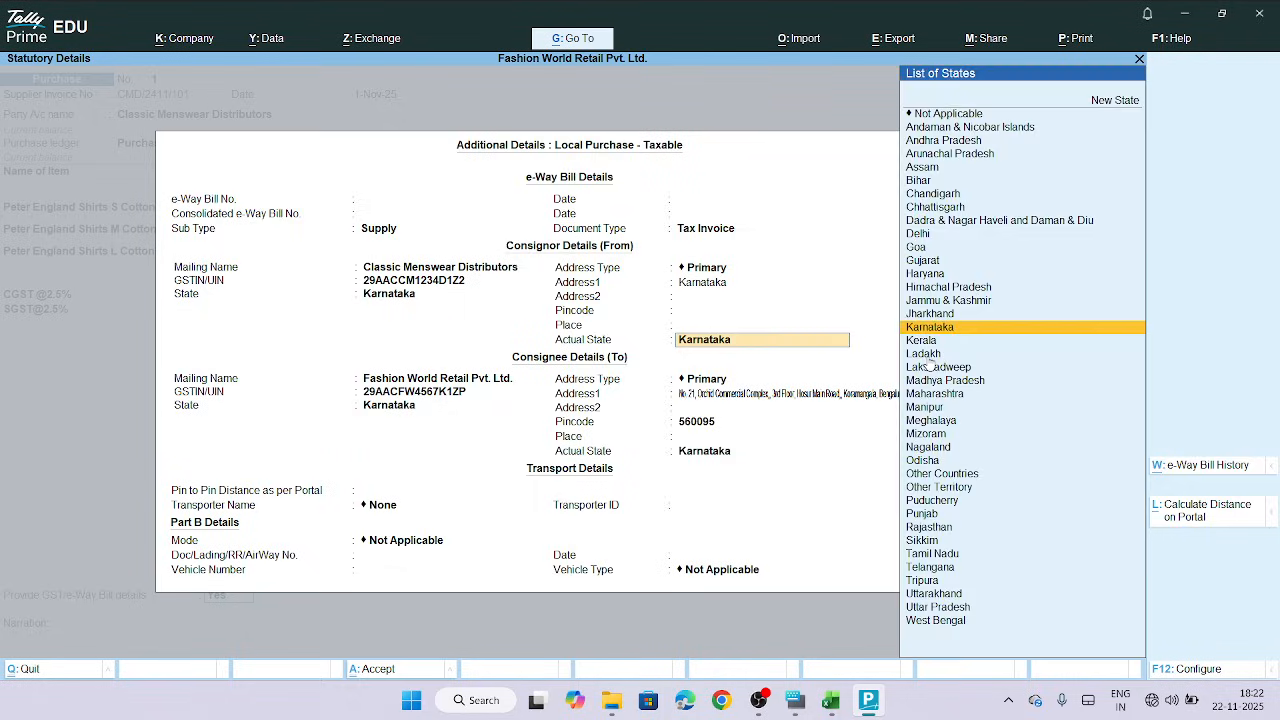
key("Return")
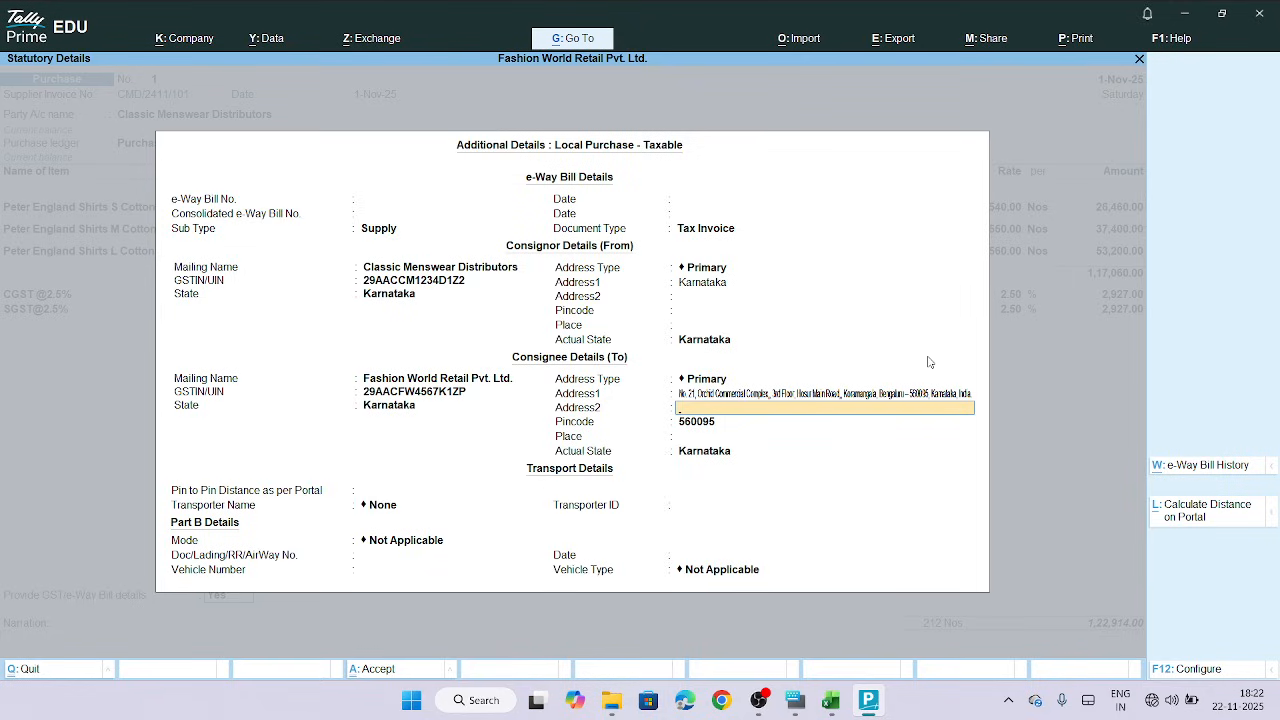
key("Return")
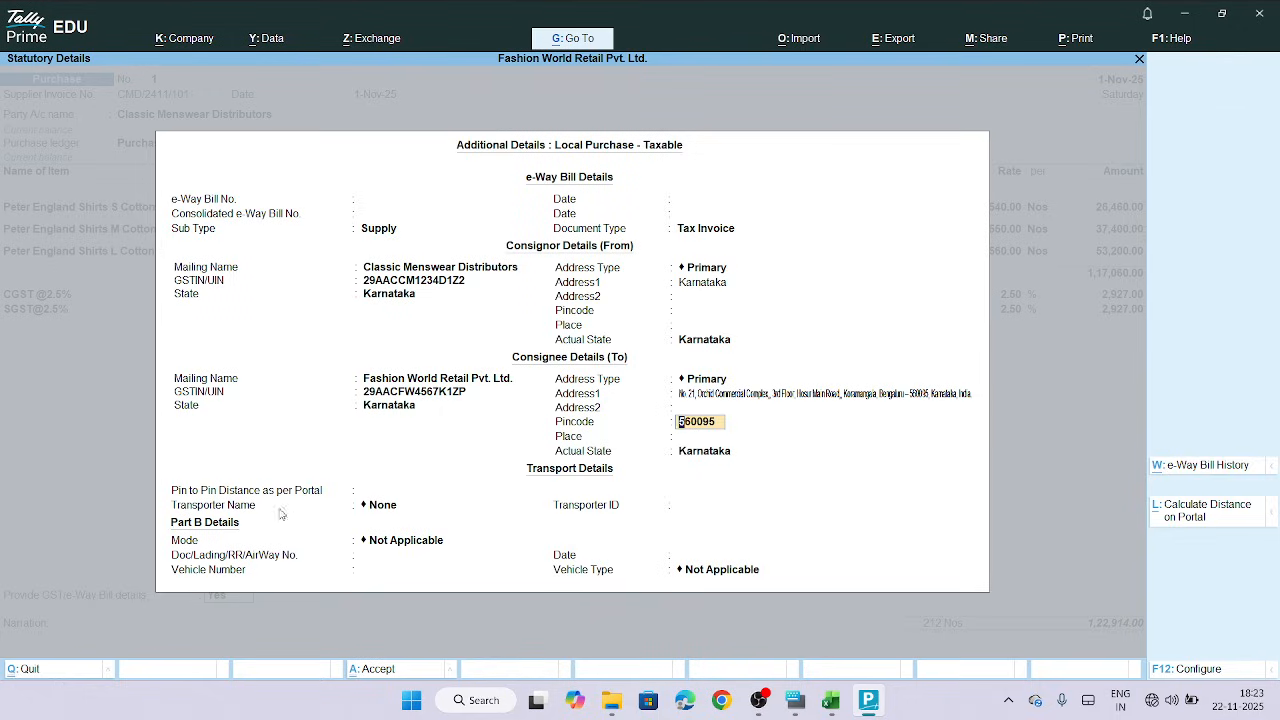
left_click(392, 545)
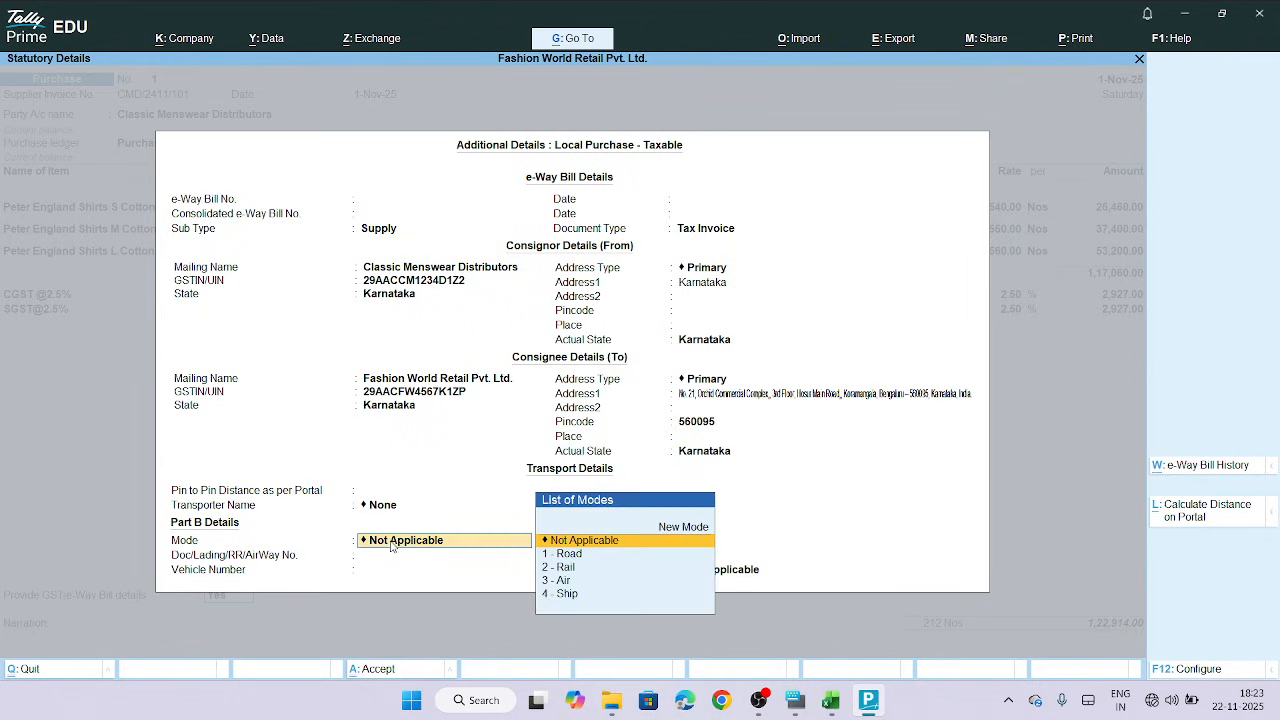
left_click(568, 557)
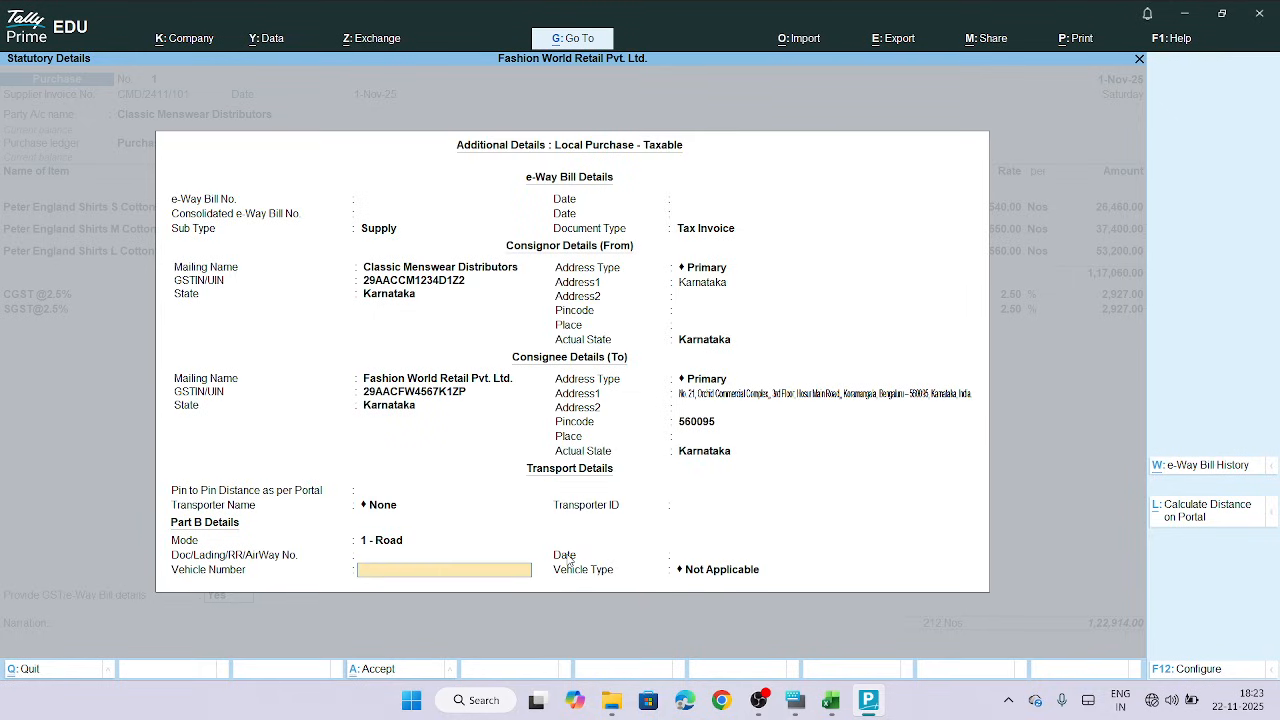
key("Return")
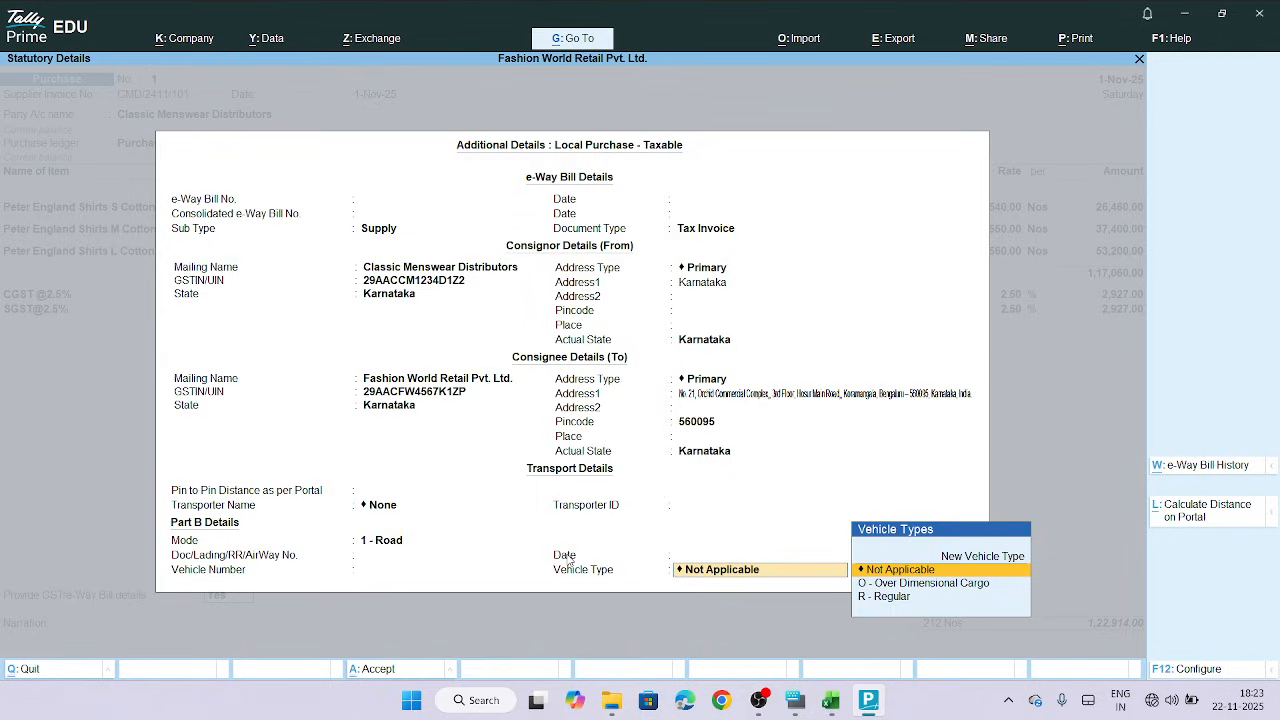
key("Return")
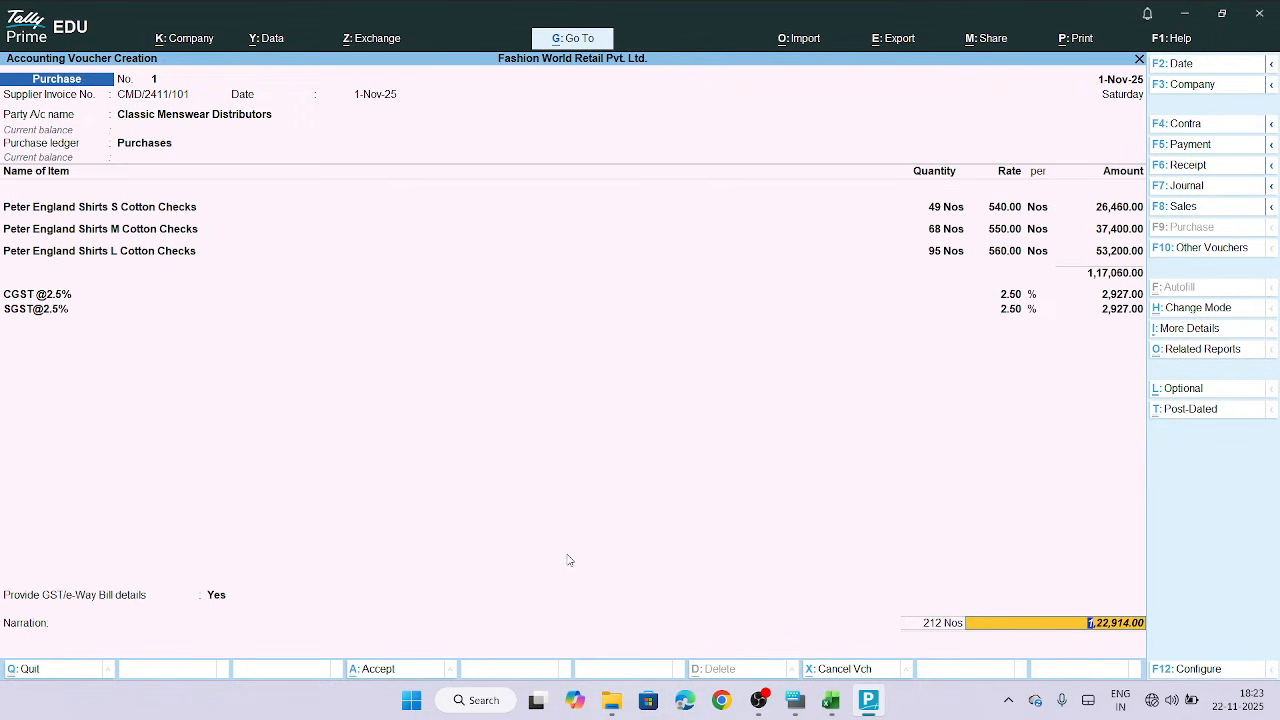
Allocate the bill-wise amount as a New Ref named CMD/2411/101 with 30 days credit
key("Return")
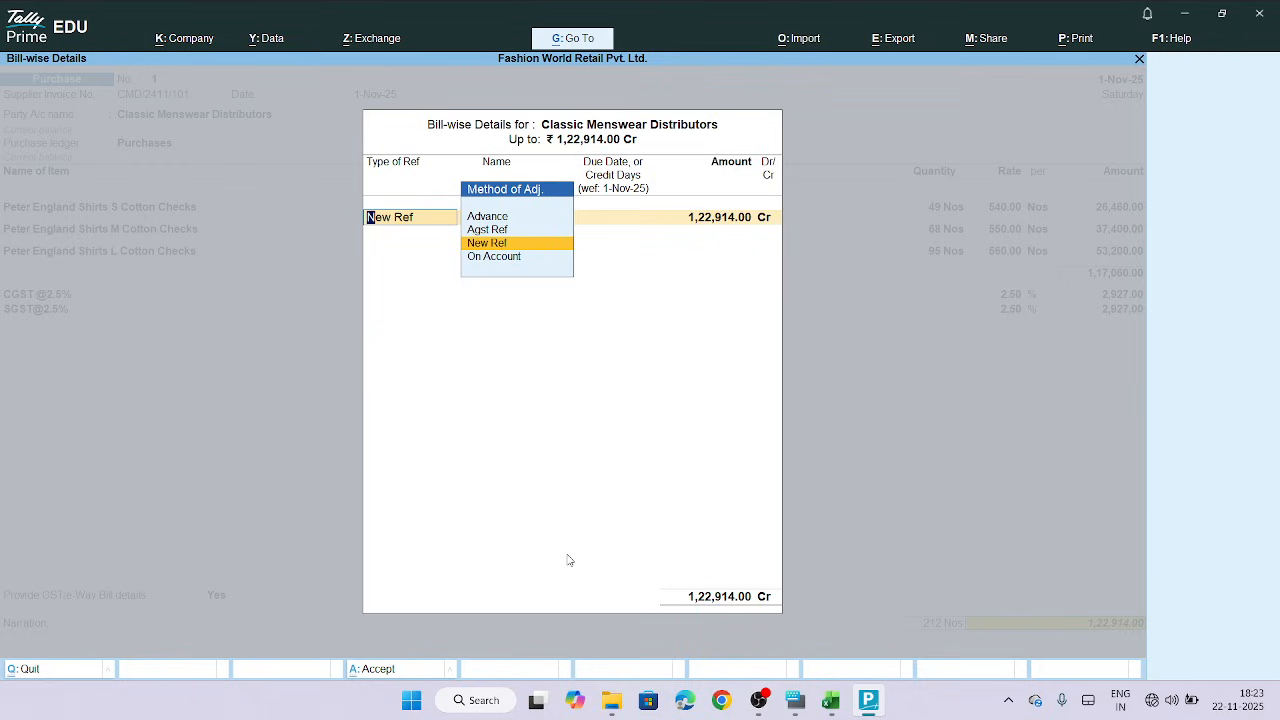
key("Return")
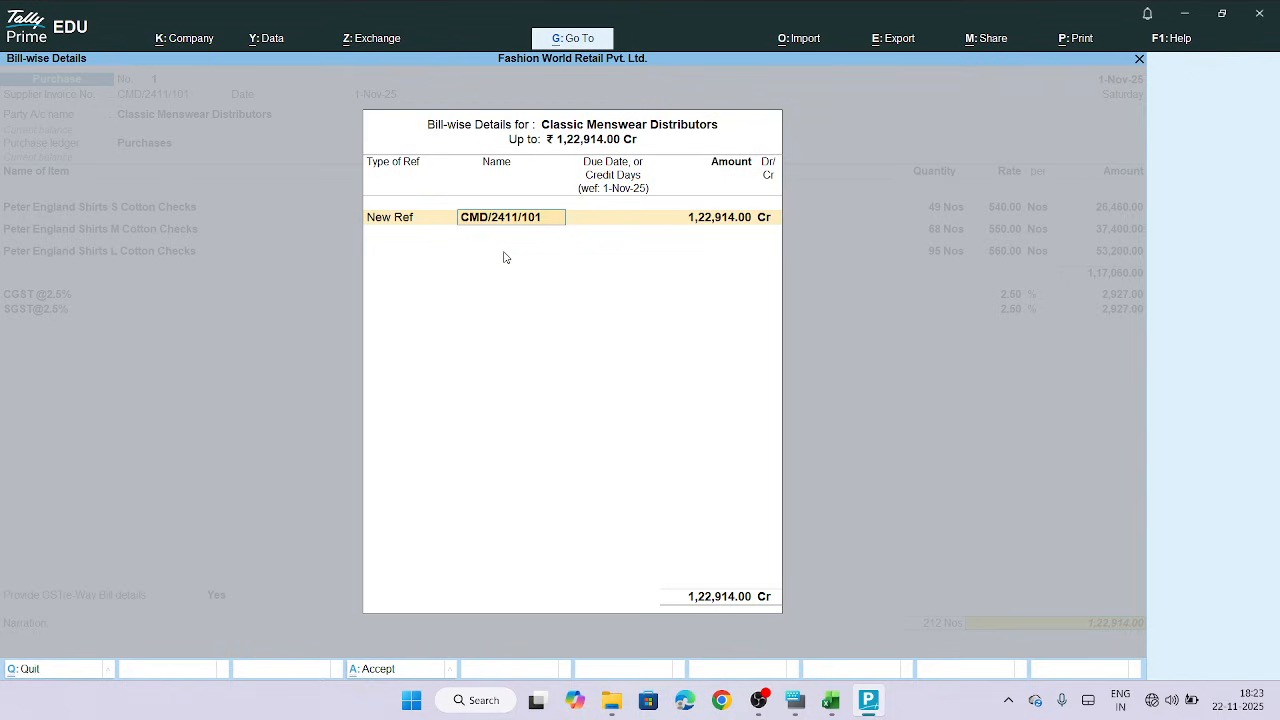
left_click(604, 215)
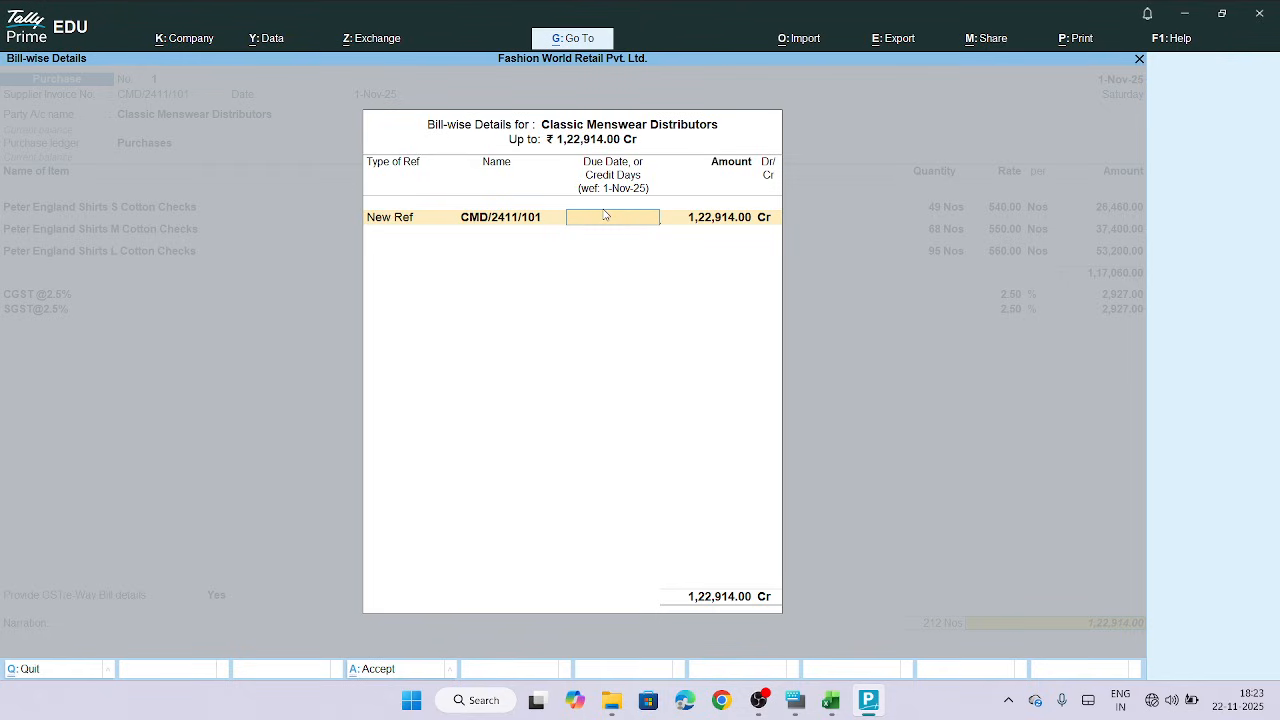
type("30")
key("Return")
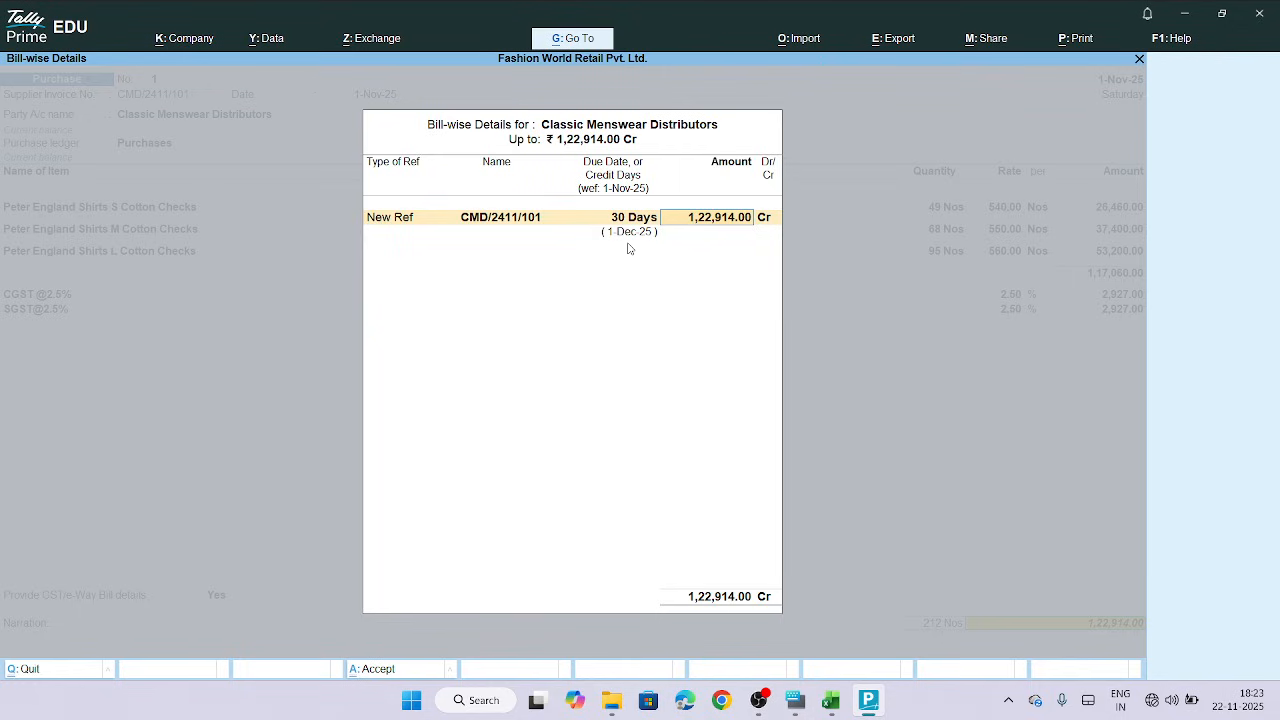
key("Return")
key("Return")
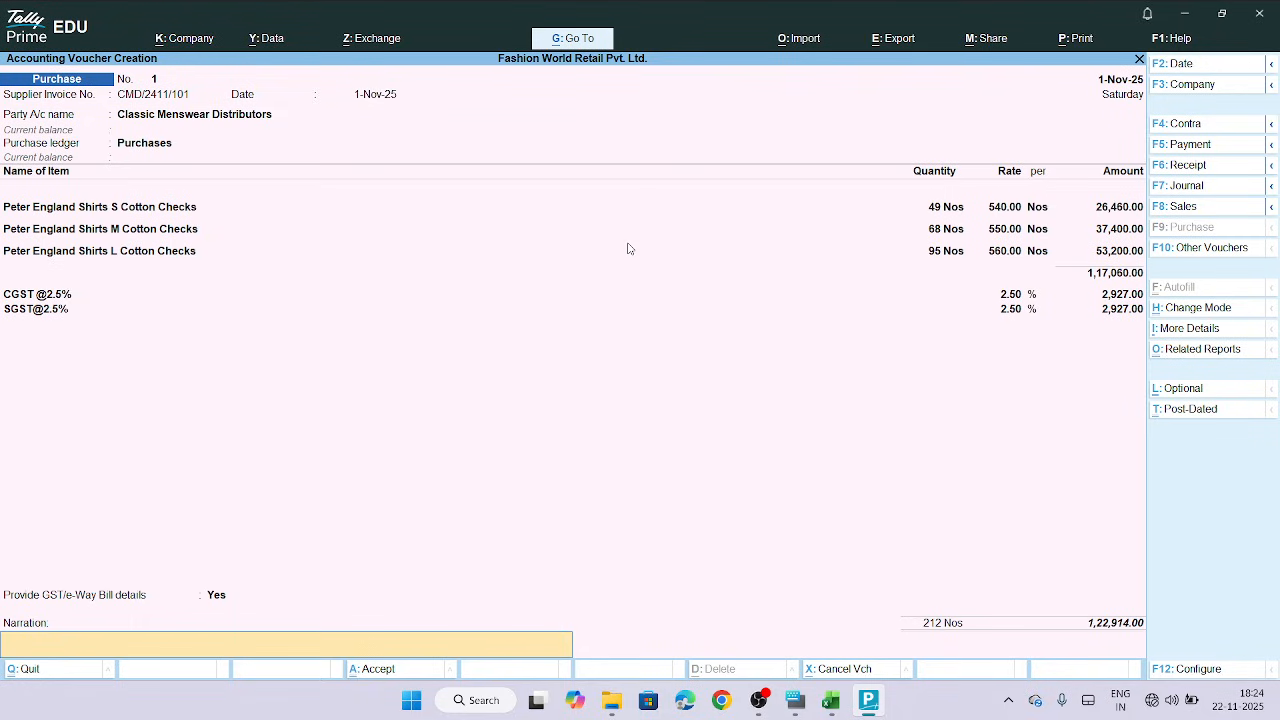
Leave the narration blank and save the purchase voucher
key("Return")
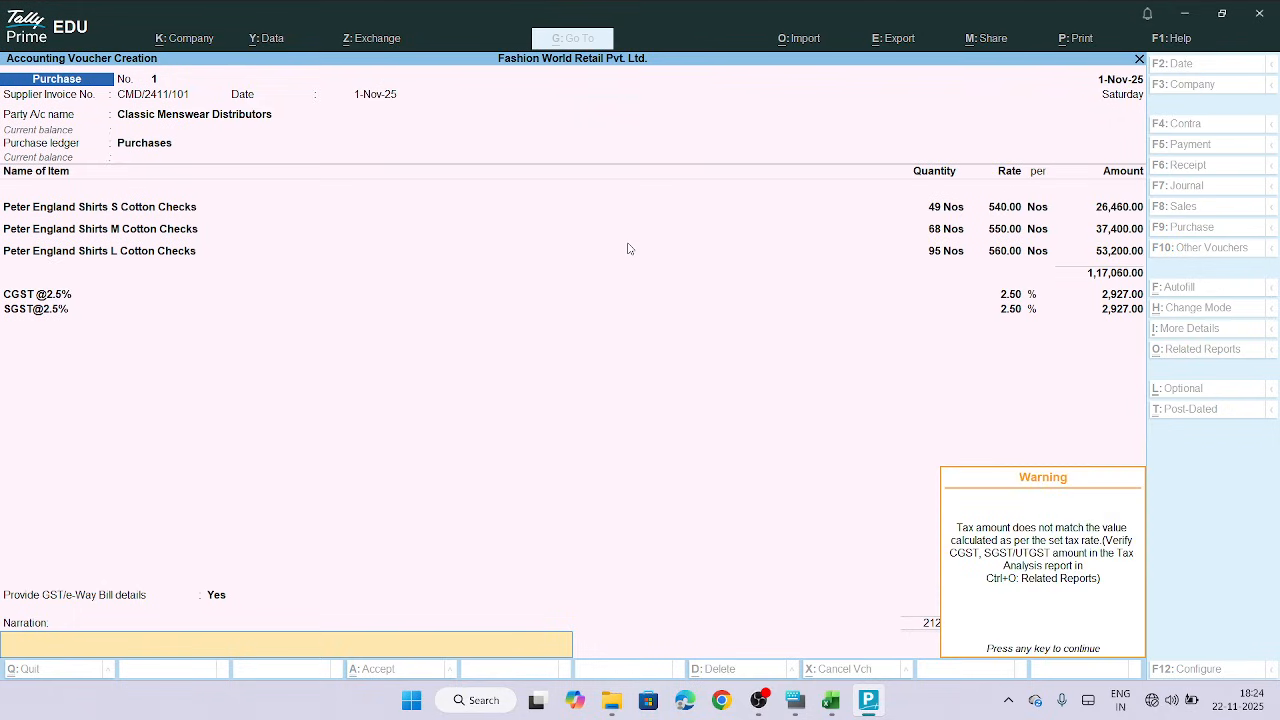
key("Return")
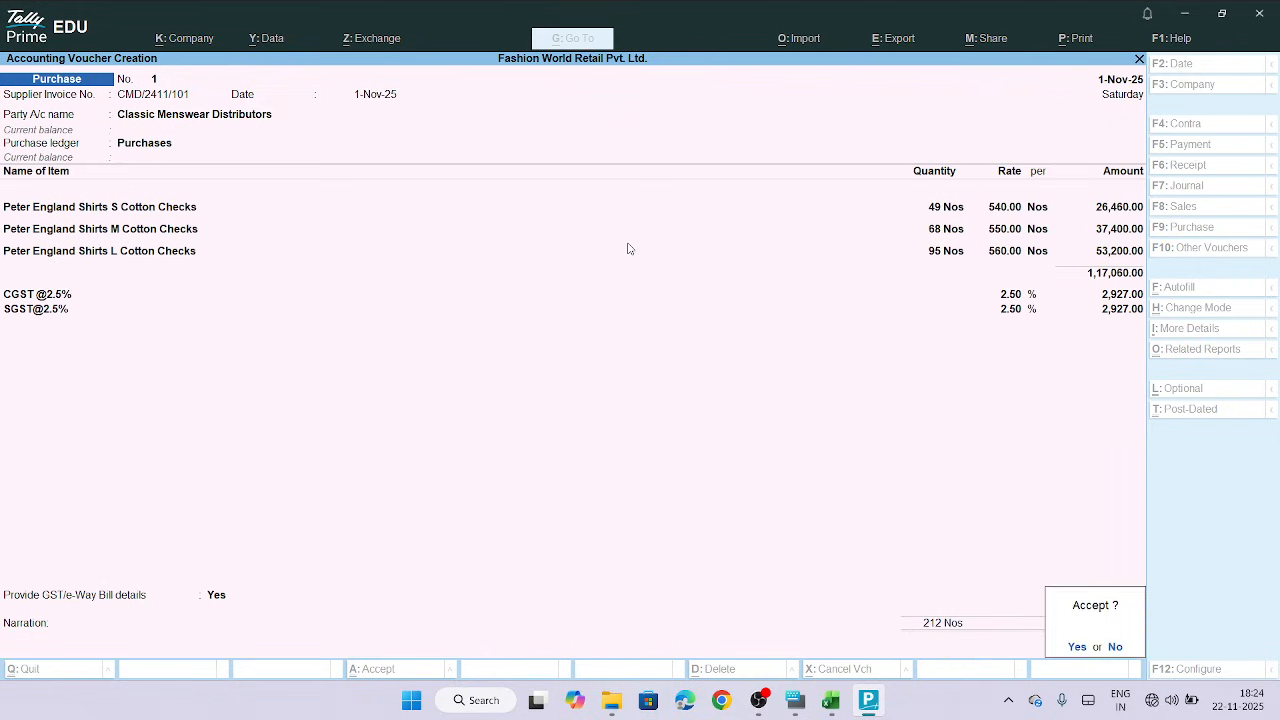
key("Return")
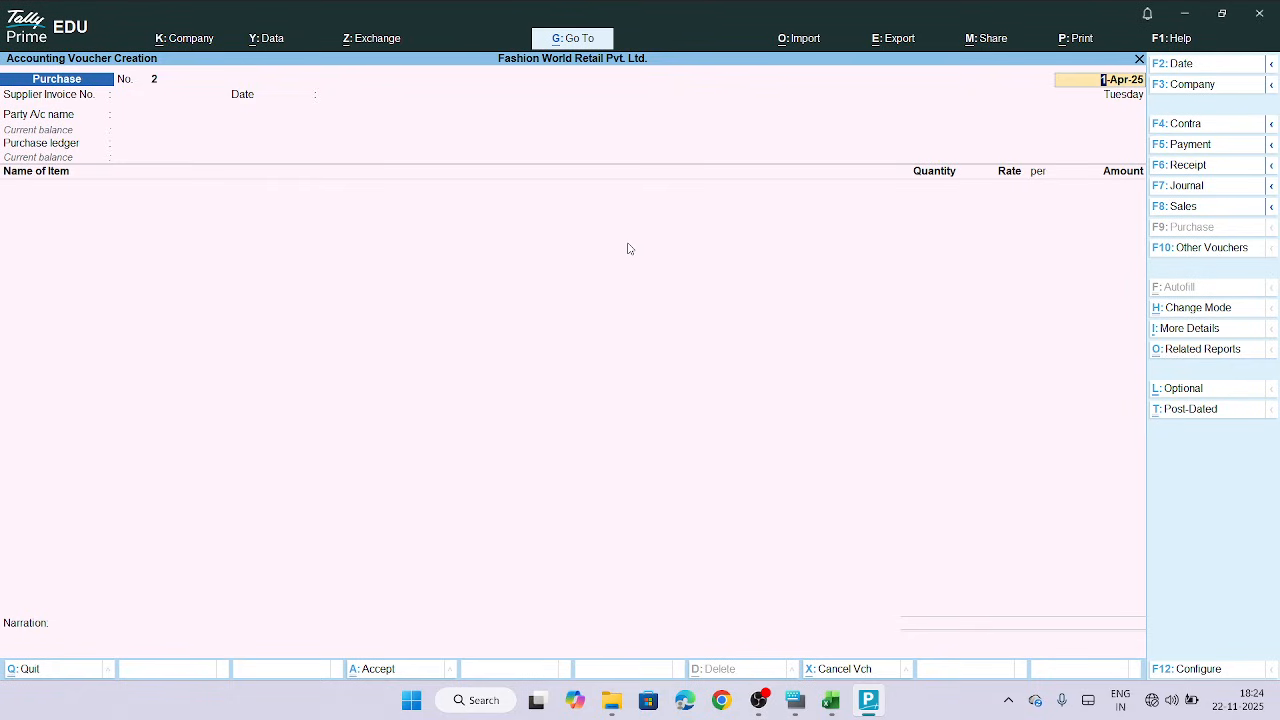
Switch to Excel and review the Purchase Details sheet's supplier, invoice and godown columns
left_click(831, 701)
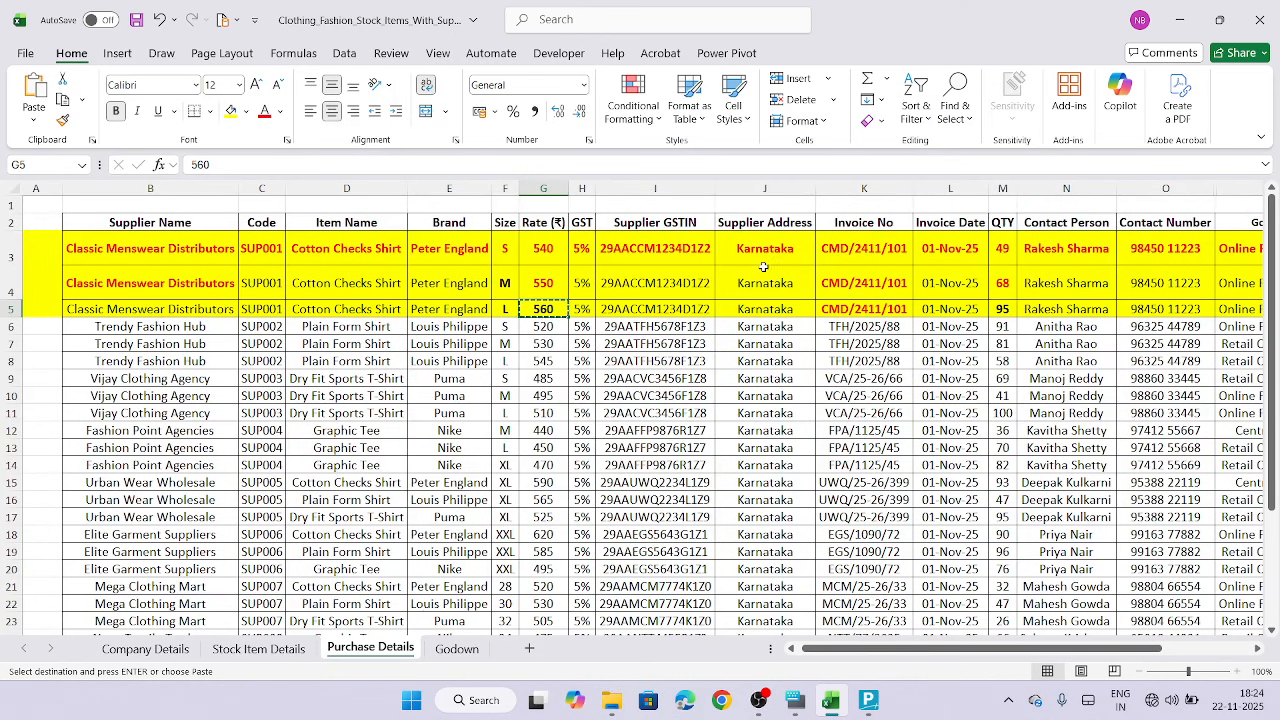
scroll(808, 288, "right", 3)
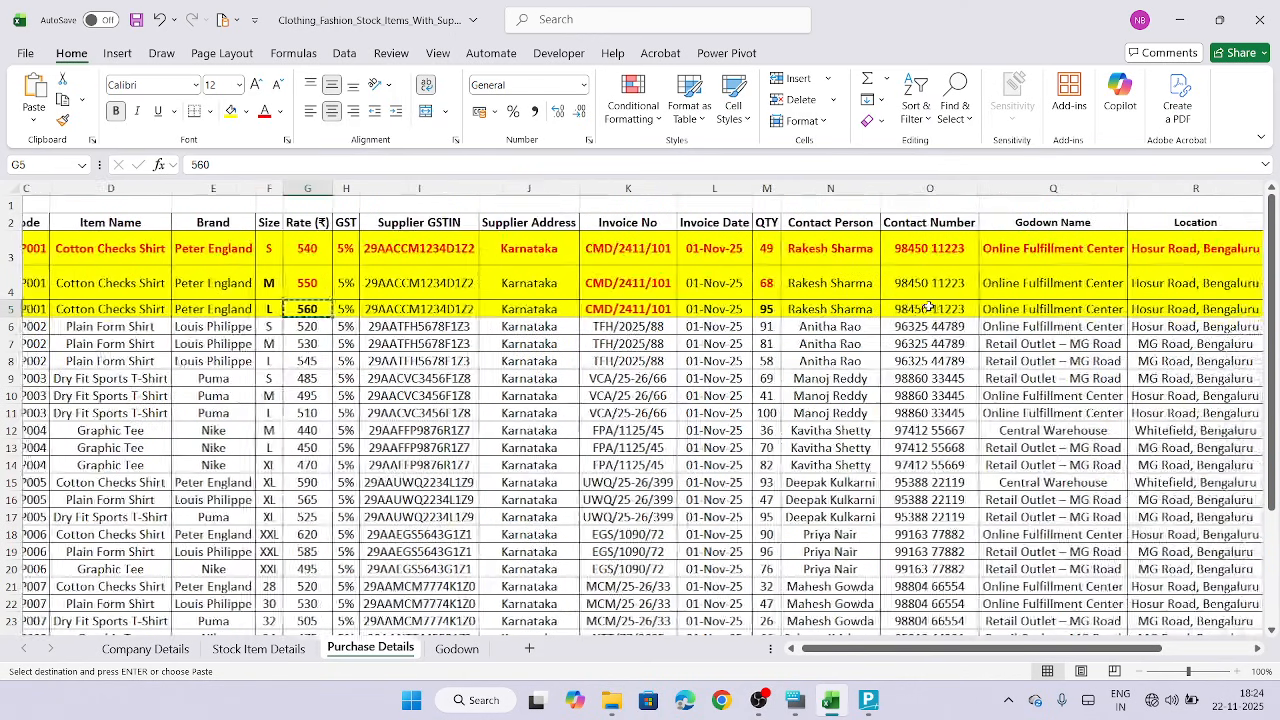
scroll(928, 308, "left", 1)
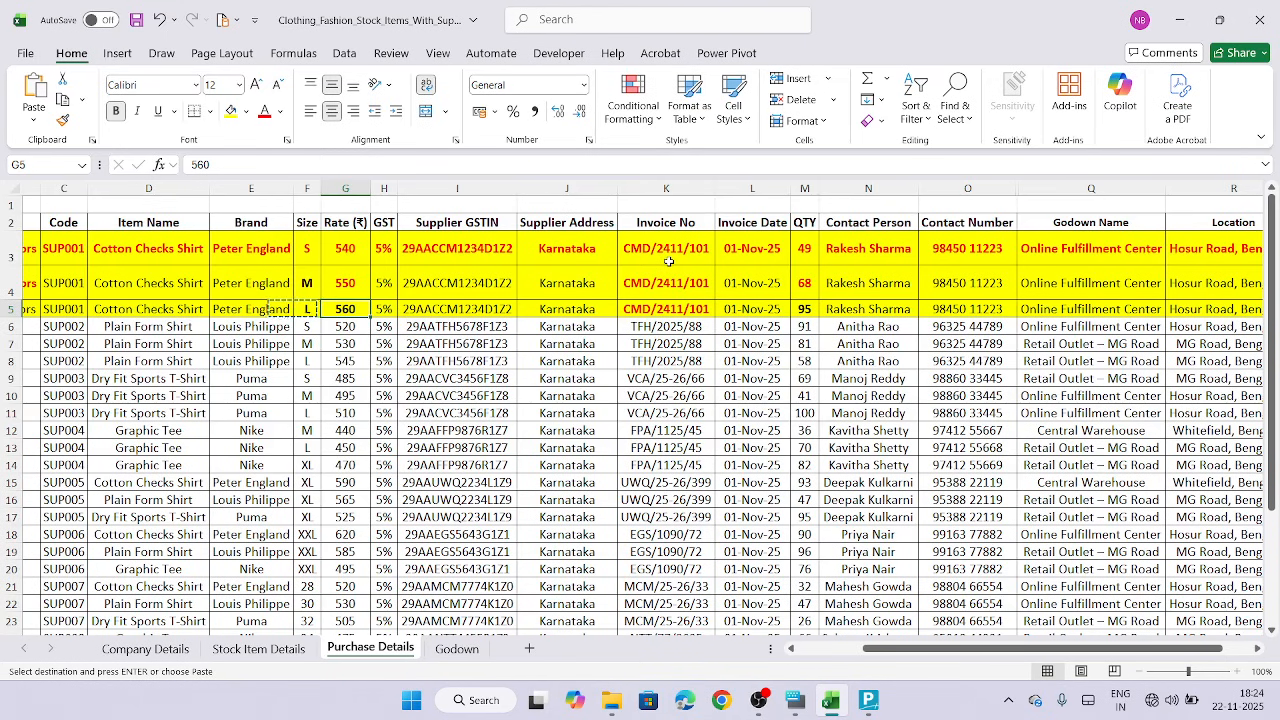
scroll(668, 261, "left", 3)
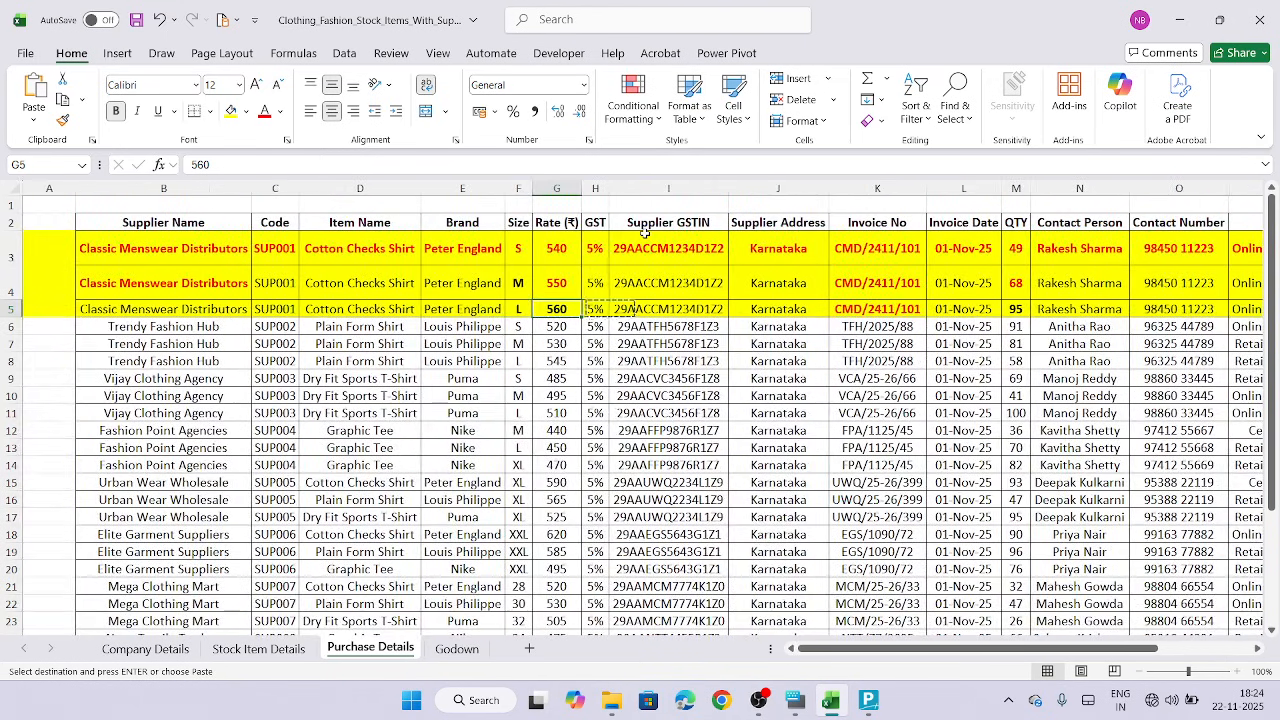